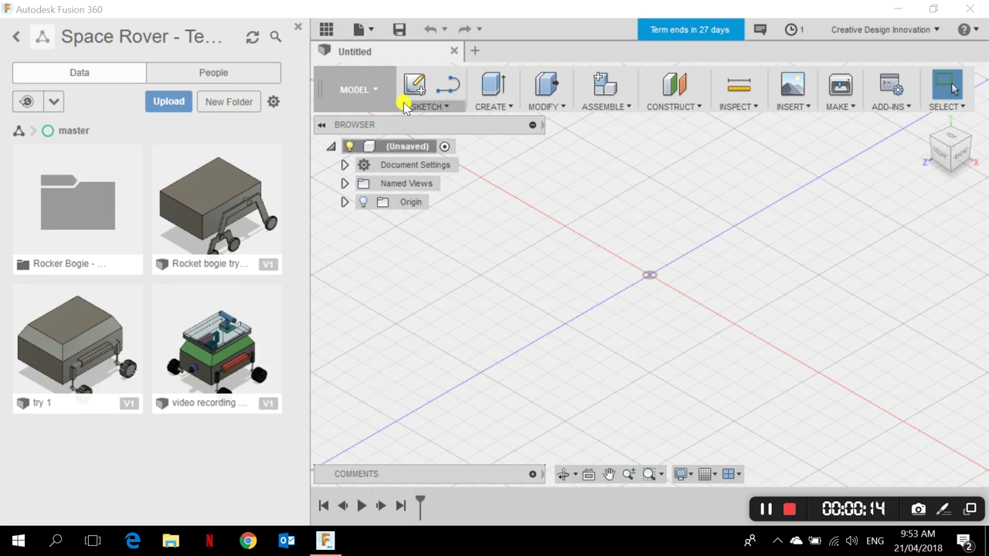
- Open the Rocker Bogie - Full Space Rover folder in the Space Rover - Term 3 project, and close the project data view
left_click(12, 38)
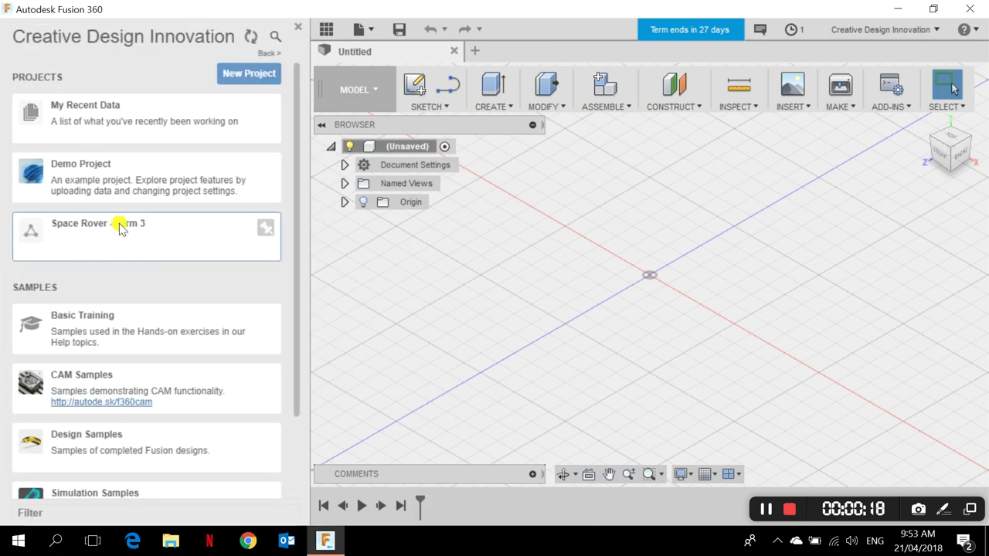
left_click(116, 224)
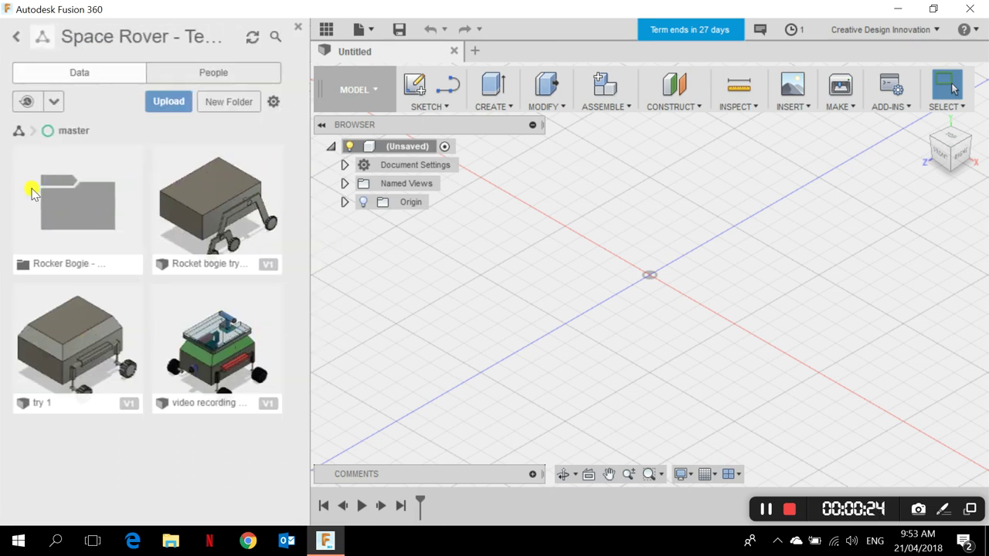
left_click(68, 215)
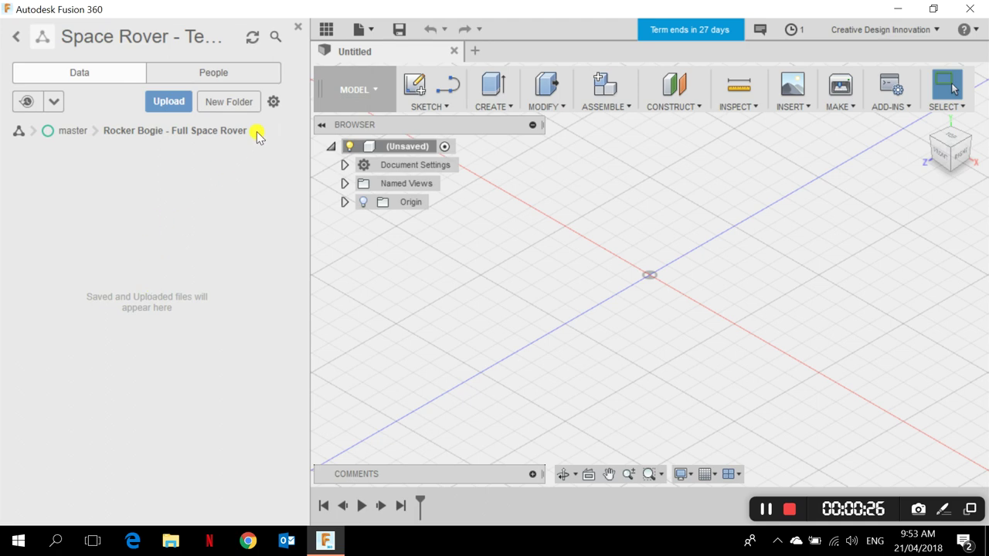
left_click(326, 30)
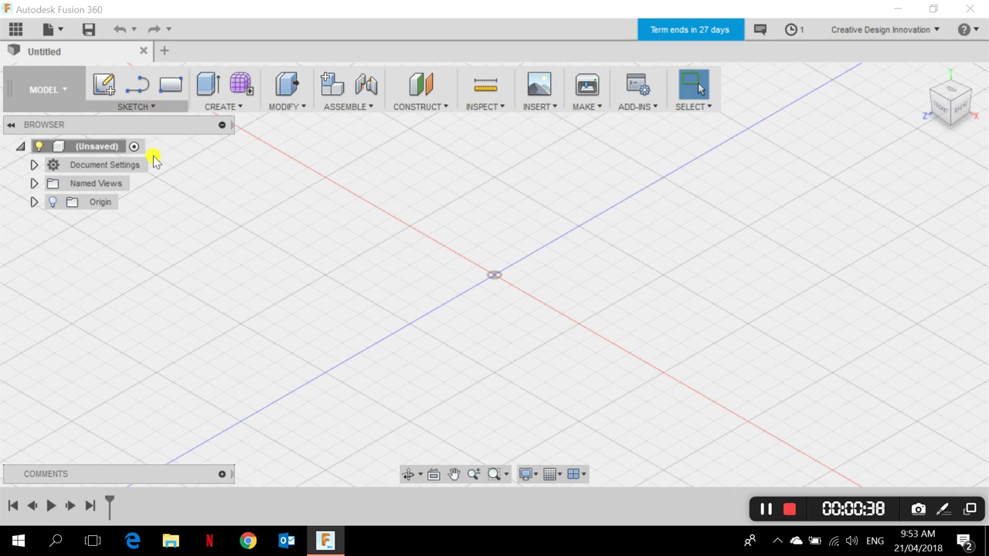
- Sketch a center rectangle of about 89 by 145 mm around the origin on the horizontal plane
left_click(147, 108)
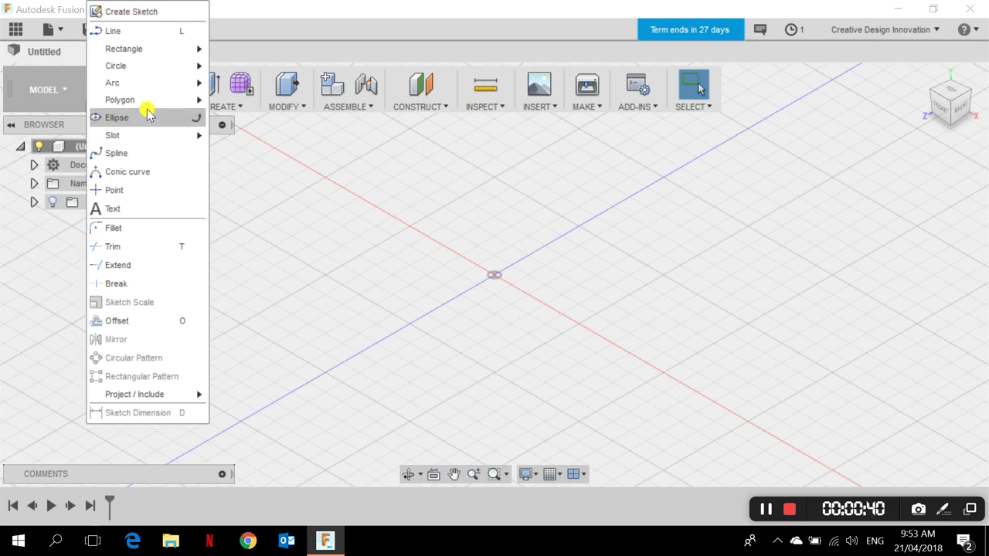
mouse_move(193, 48)
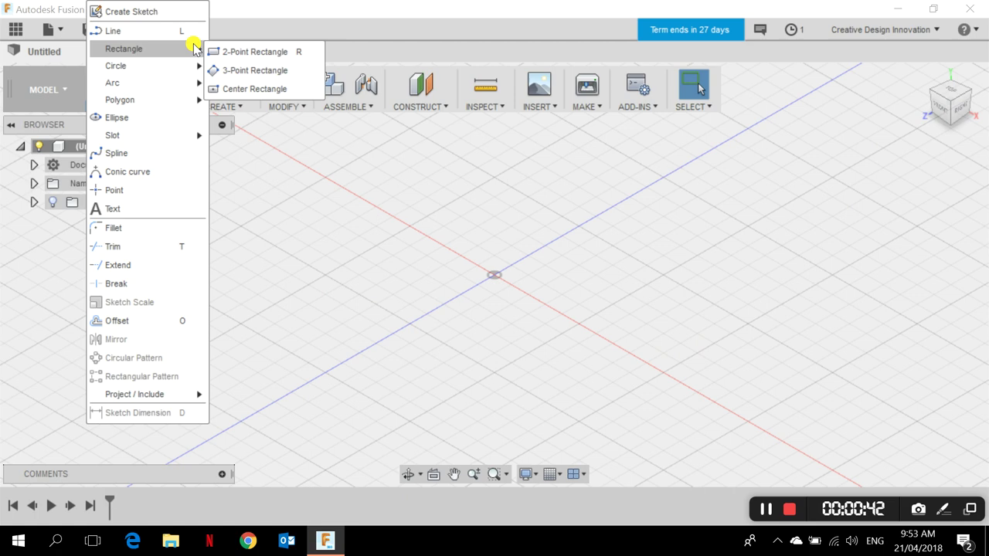
left_click(258, 88)
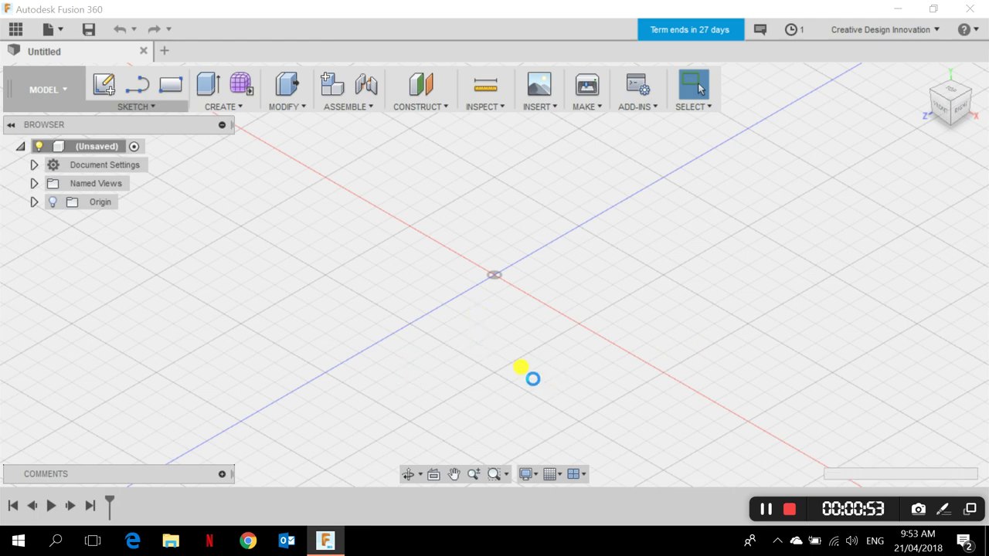
right_click_drag(532, 377, 616, 408)
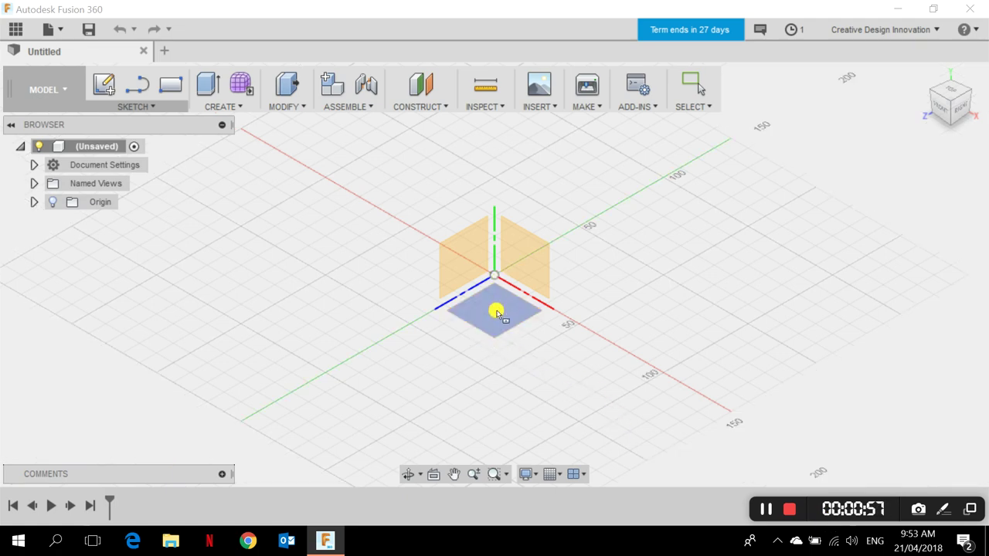
left_click(491, 324)
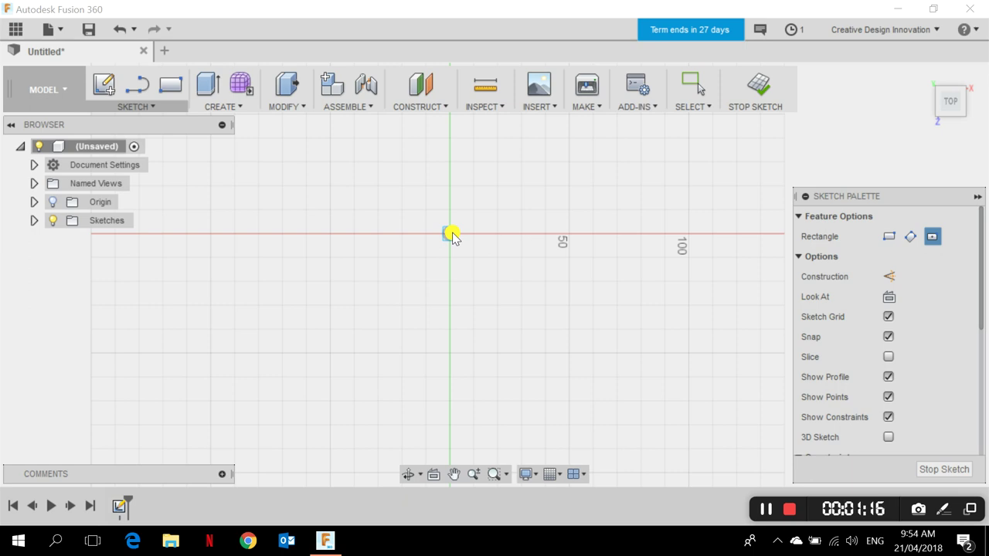
left_click(449, 233)
left_click(562, 357)
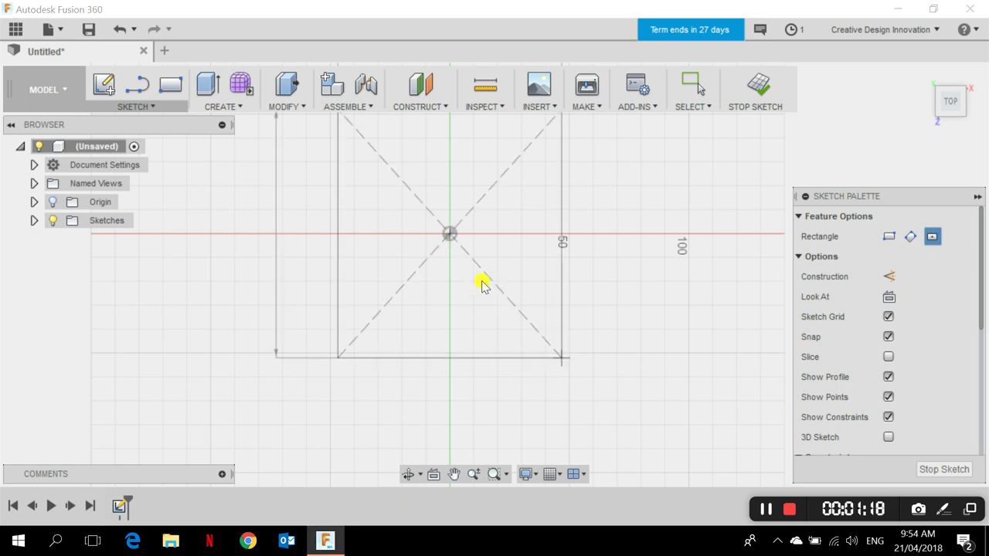
scroll(636, 404, "down", 3)
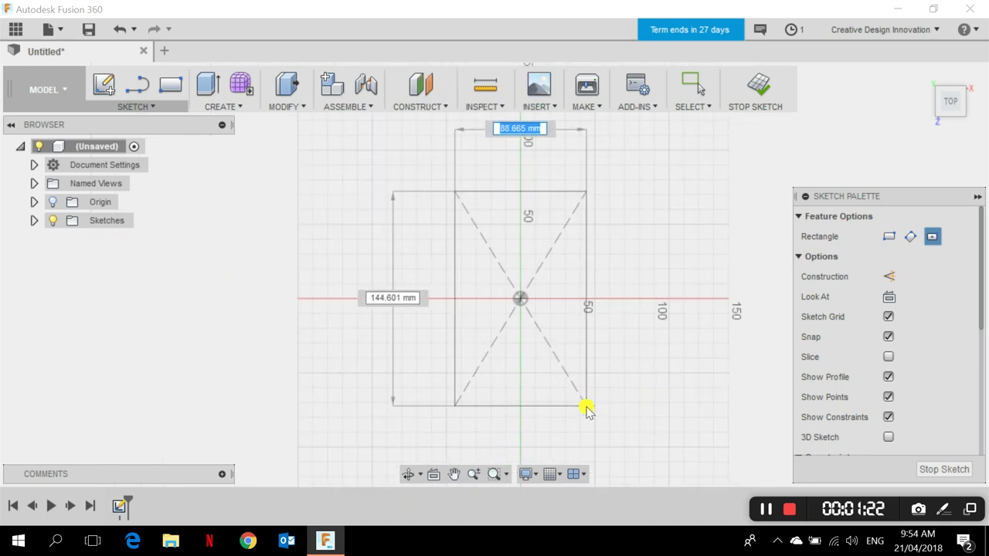
- Set the rectangle's height to 110 mm and its width to 80 mm
key("Tab")
type("1")
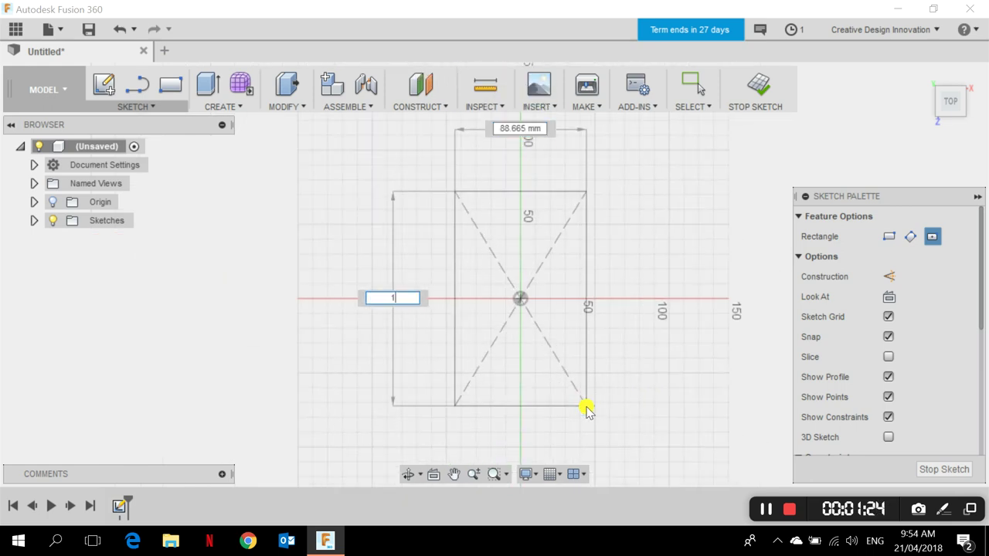
type("10")
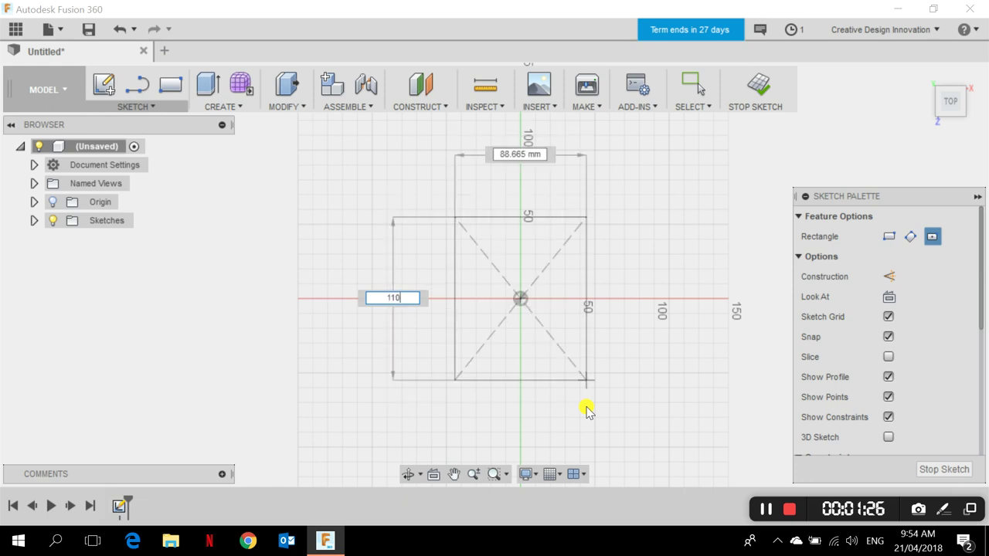
key("BackSpace")
type("0")
key("Tab")
type("80")
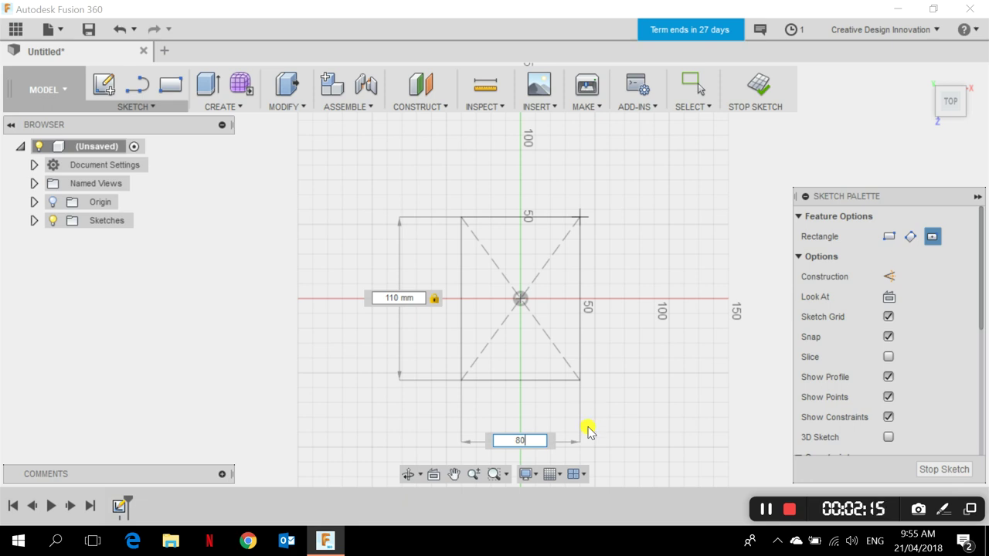
key("Return")
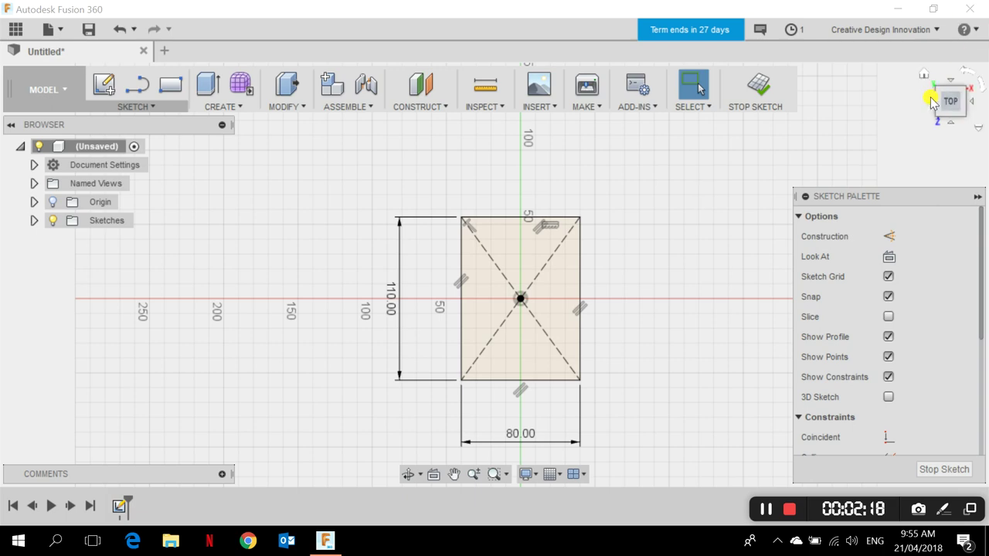
- Extrude the rectangle profile 40 mm upward as a new body
left_click(926, 72)
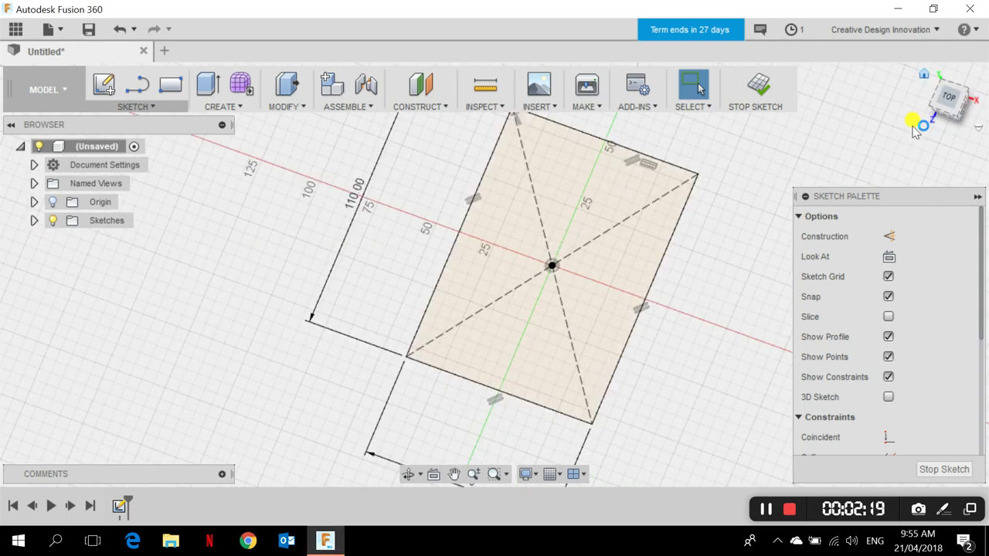
left_click(225, 106)
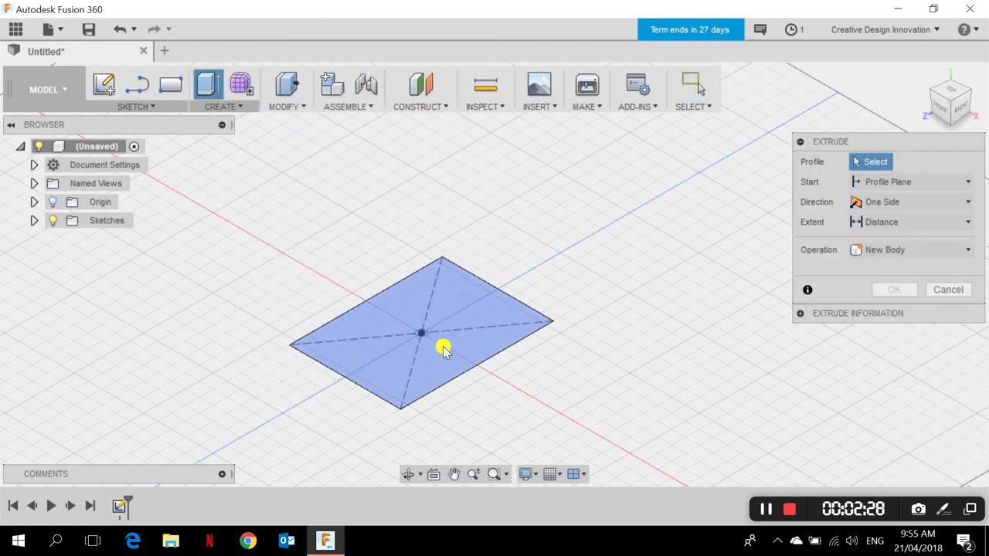
left_click(421, 324)
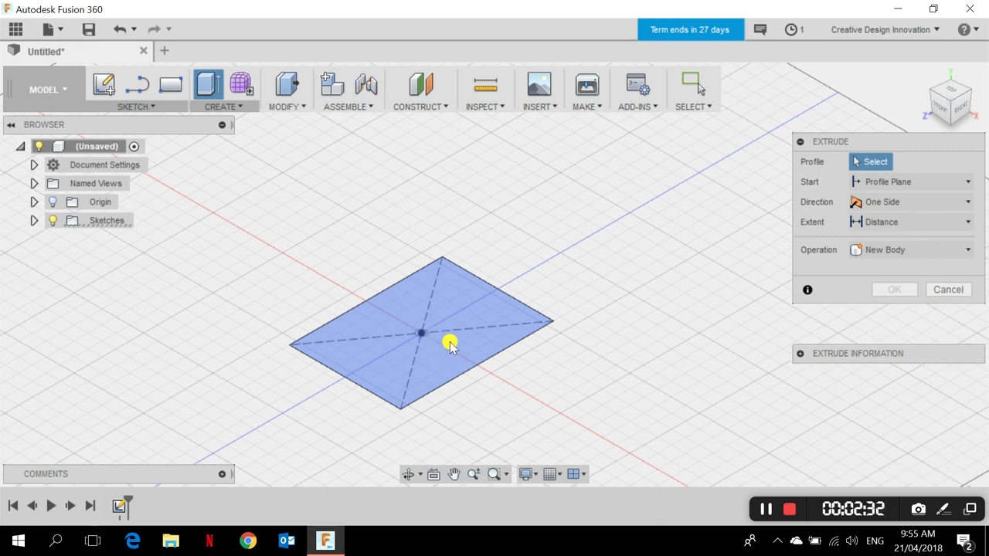
left_click(416, 324)
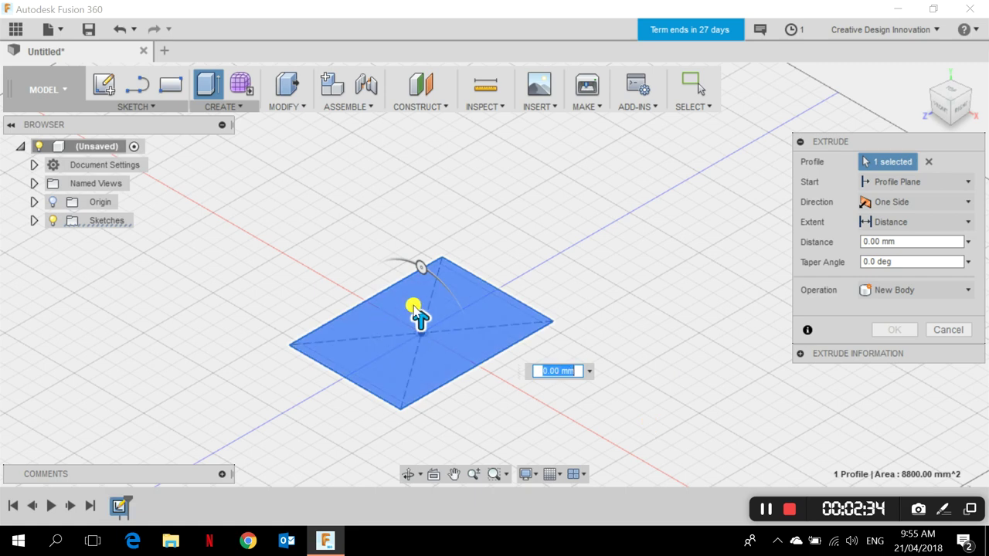
left_click(418, 267)
left_click_drag(418, 267, 545, 392)
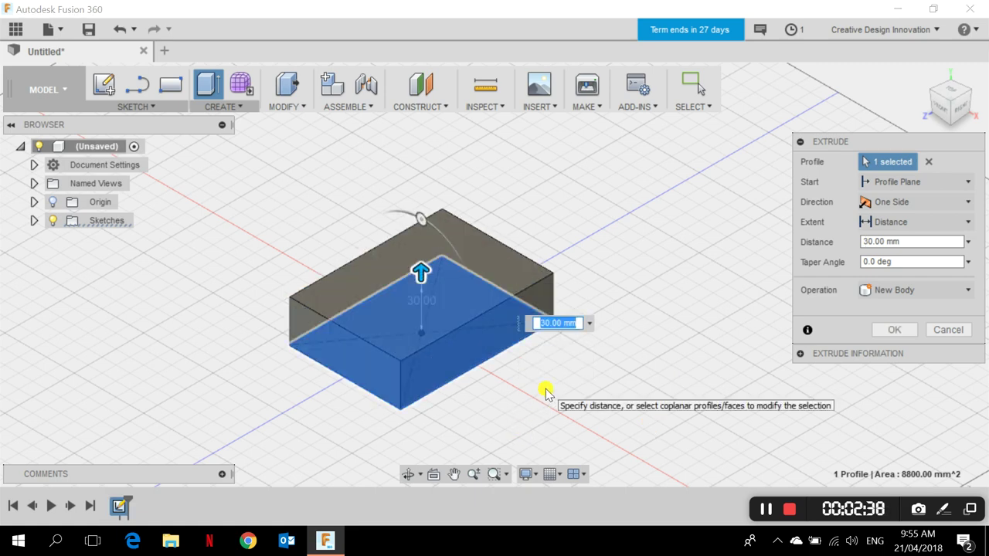
type("40")
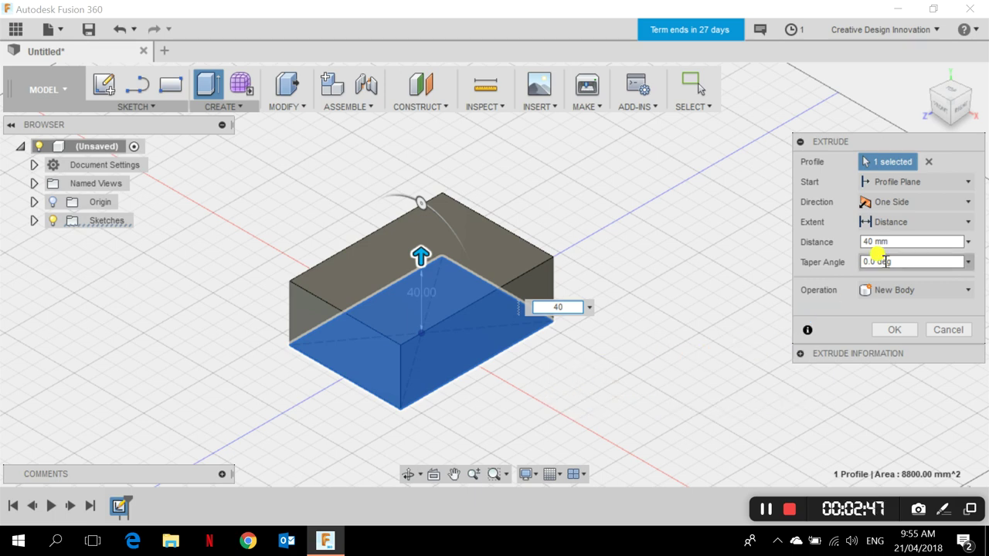
left_click(893, 330)
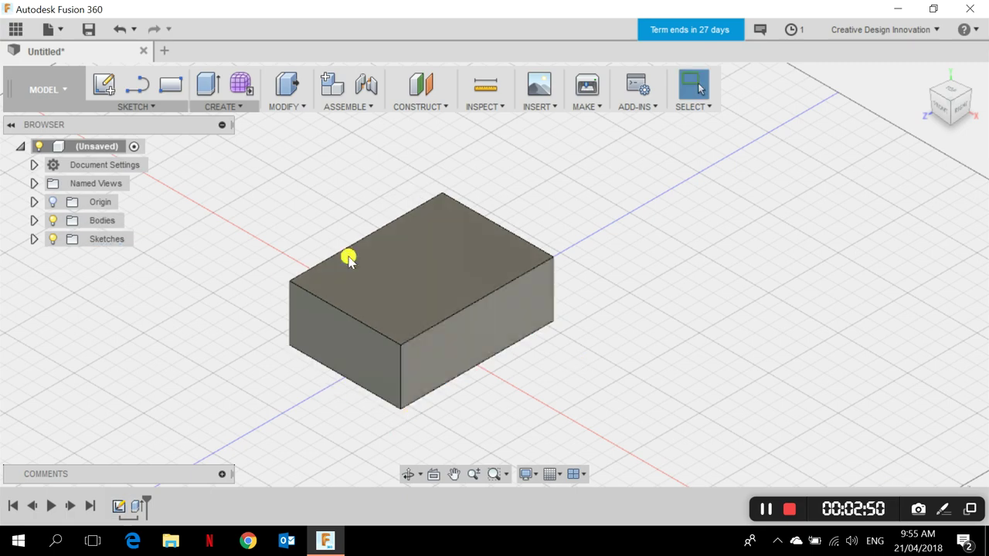
- Examine the rocker bogie mechanism reference image in Photos and return to the block model in Fusion 360
left_click(965, 103)
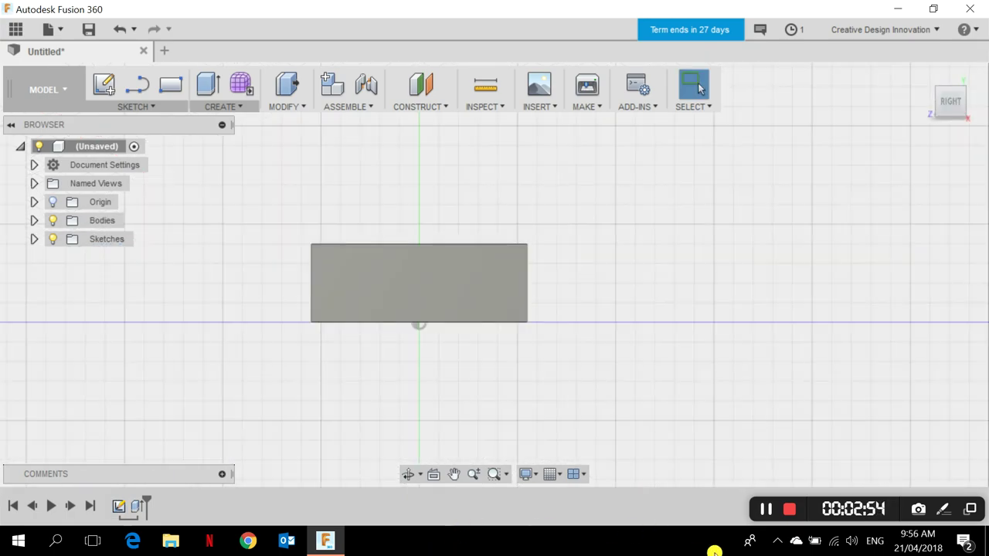
left_click(924, 74)
left_click(955, 98)
key("alt+Tab")
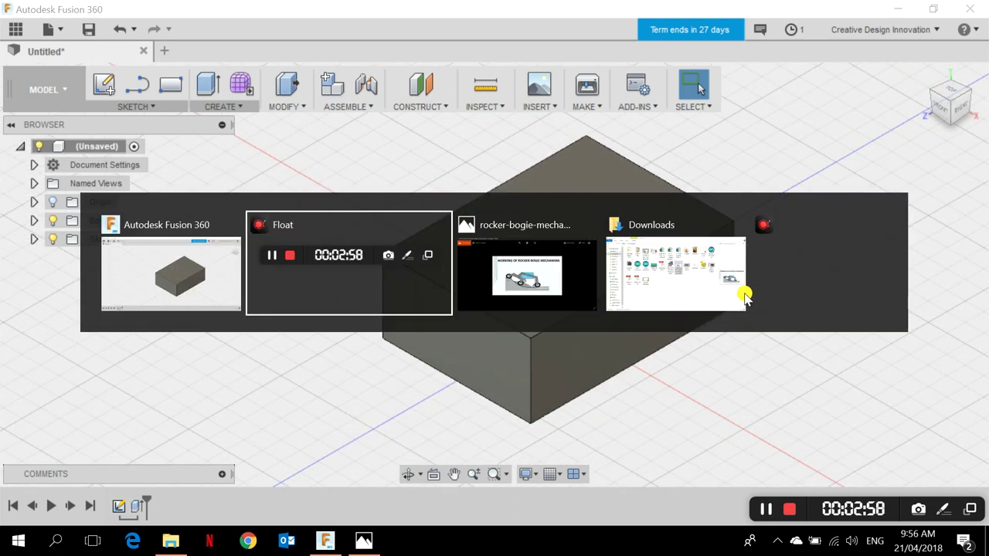
key("alt+Tab")
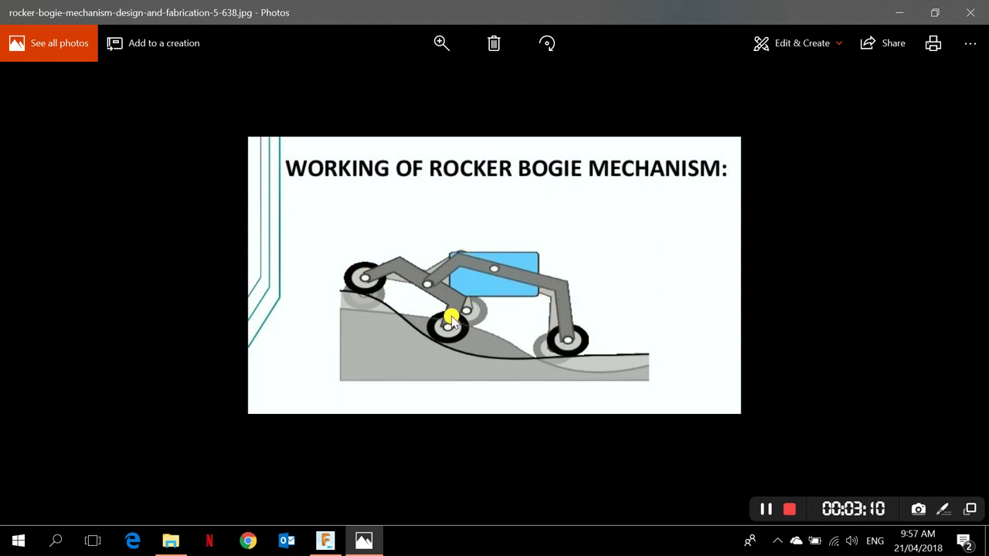
key("alt+Tab")
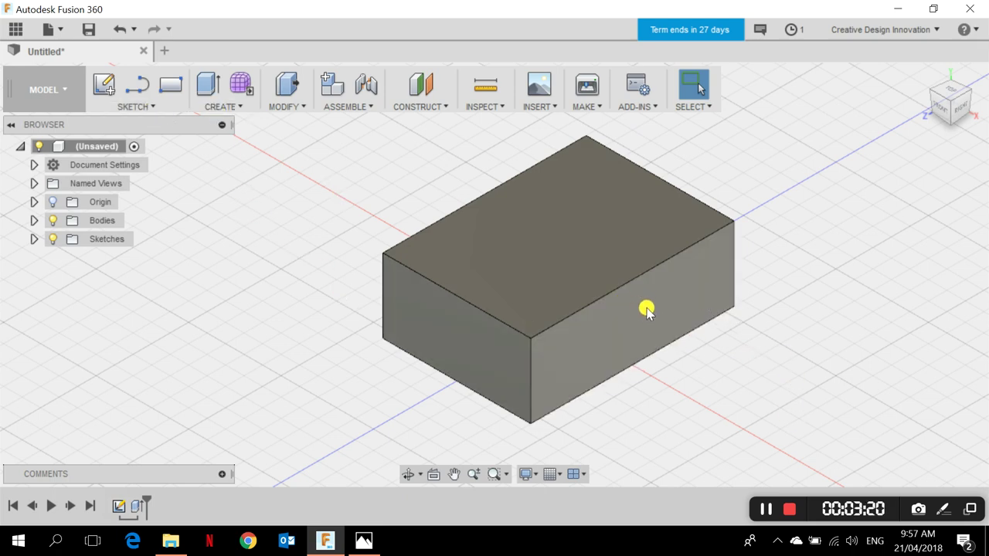
- Start a diameter-circle sketch on the block's long side face and check the pivot position in the rocker bogie image in Photos
left_click(600, 321)
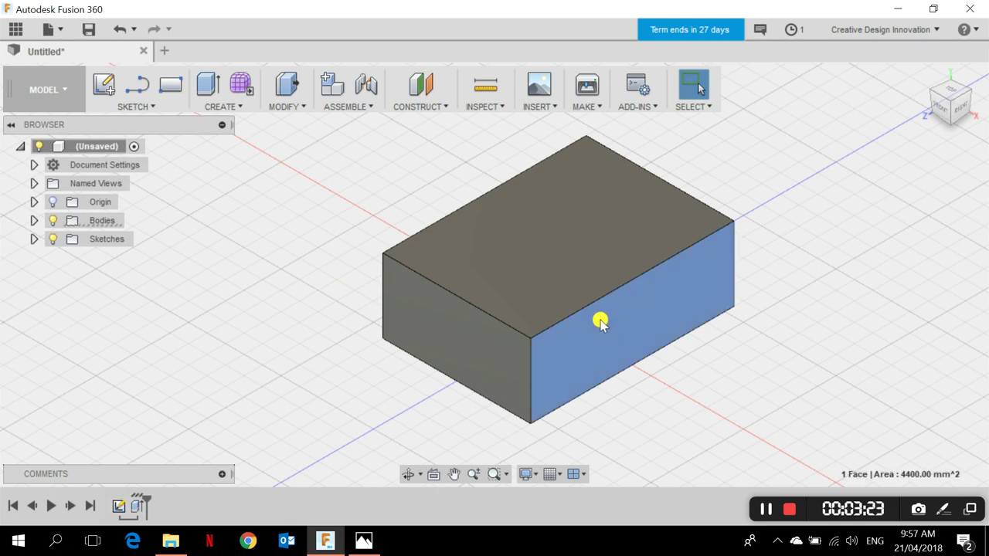
left_click(137, 105)
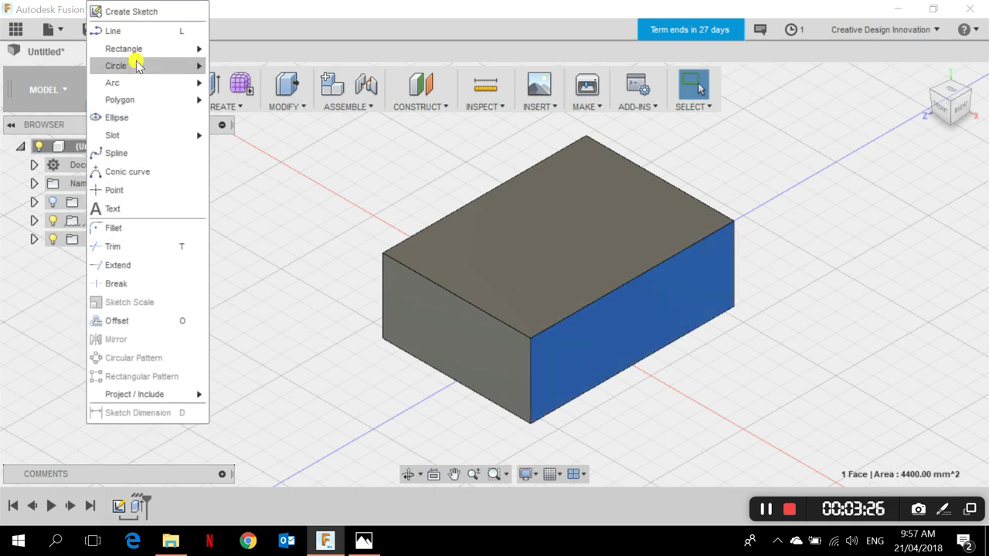
mouse_move(137, 66)
left_click(267, 70)
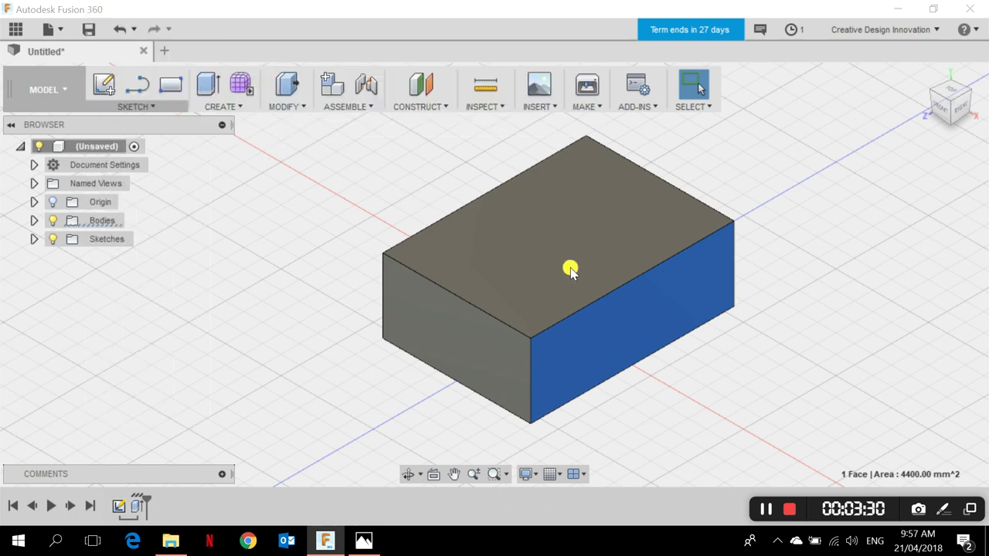
key("c")
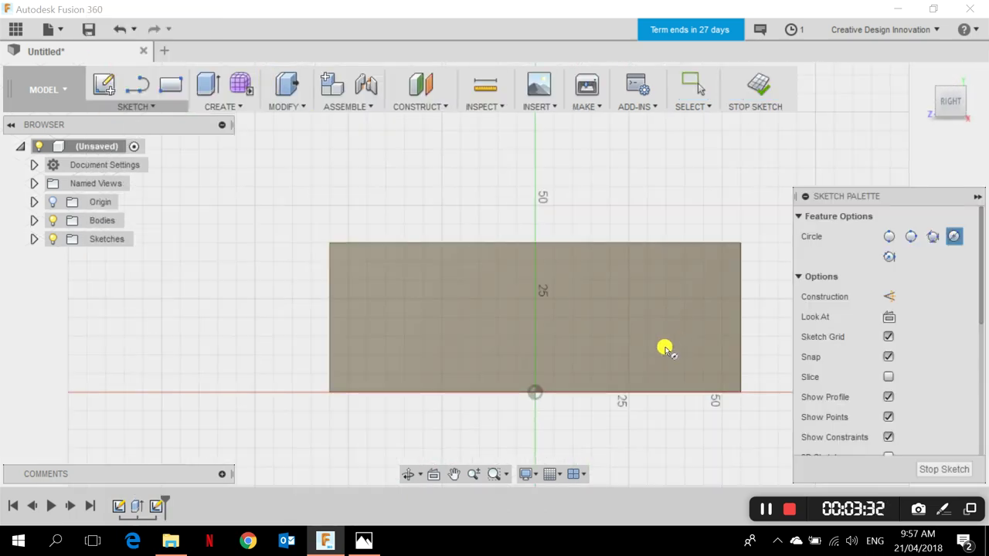
key("alt+Tab")
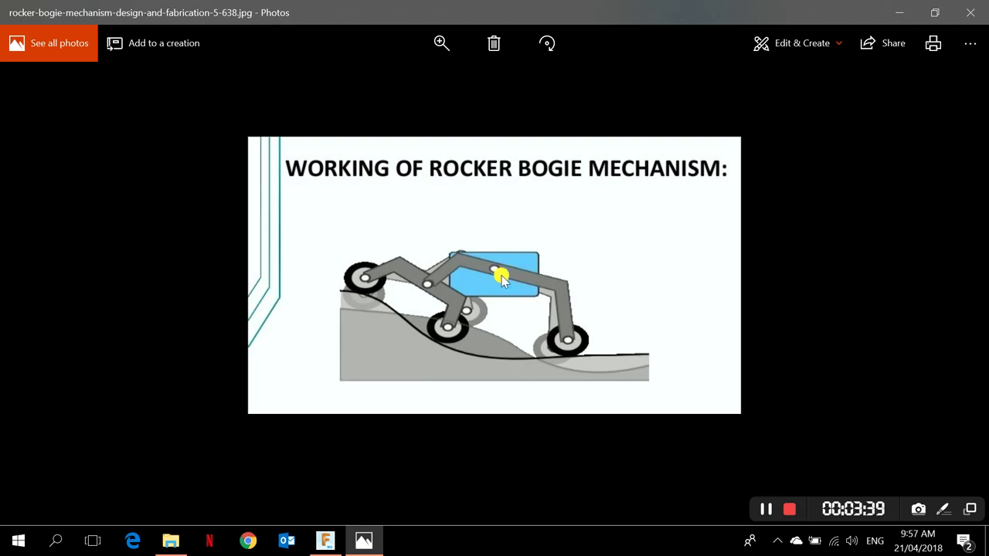
key("alt+Tab")
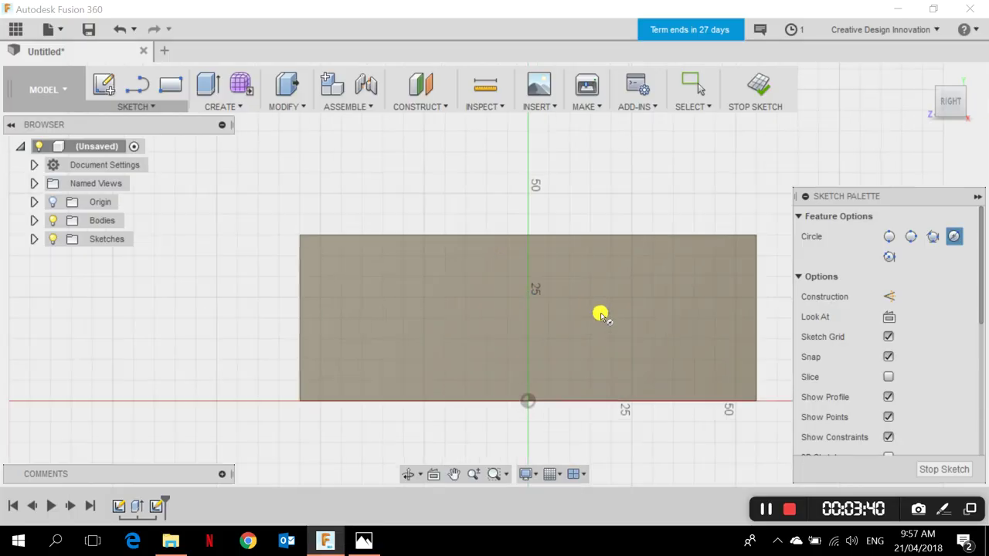
- Sketch a 6 mm diameter circle on the side face, centred about 25 mm from the vertical axis and 25 mm above the base
scroll(618, 309, "up", 2)
middle_click_drag(649, 311, 491, 313)
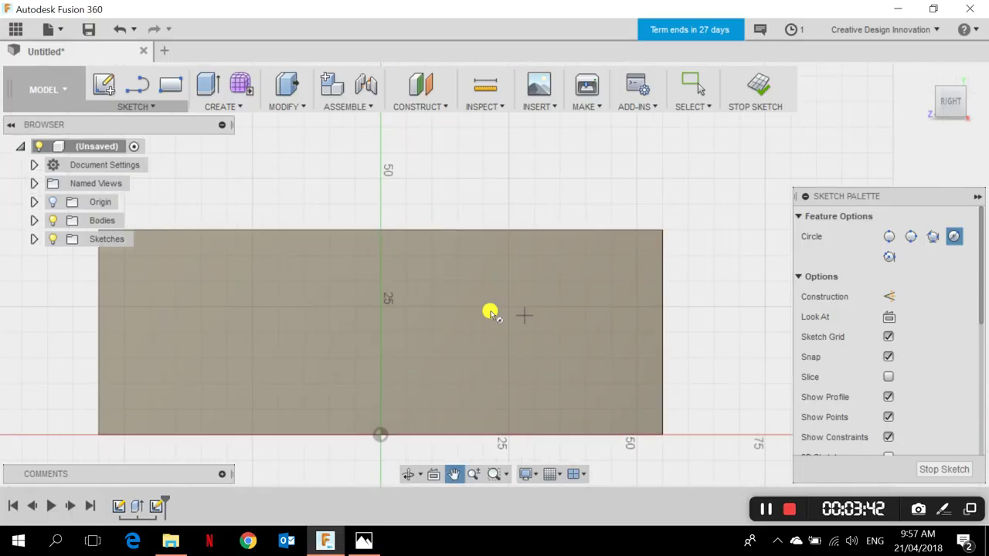
scroll(490, 313, "up", 3)
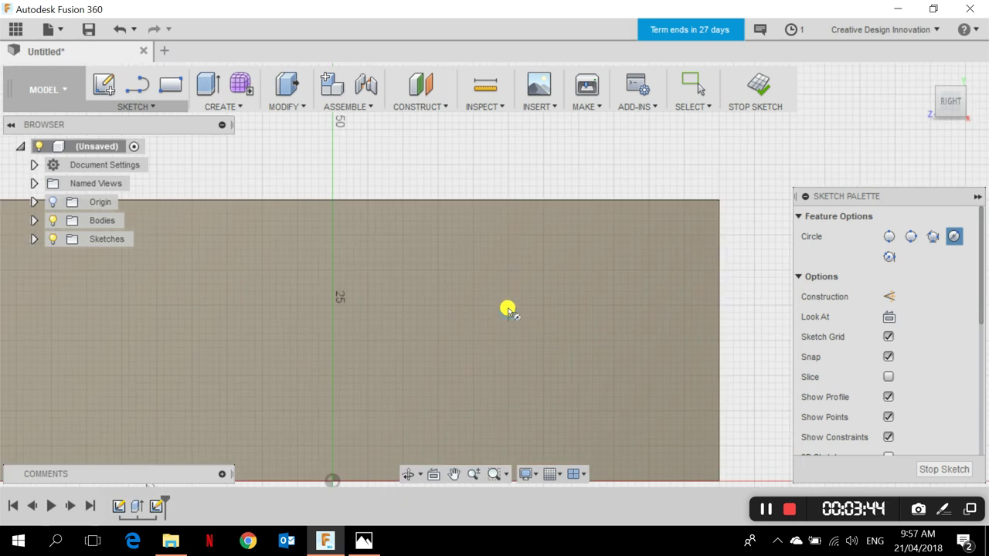
left_click(507, 304)
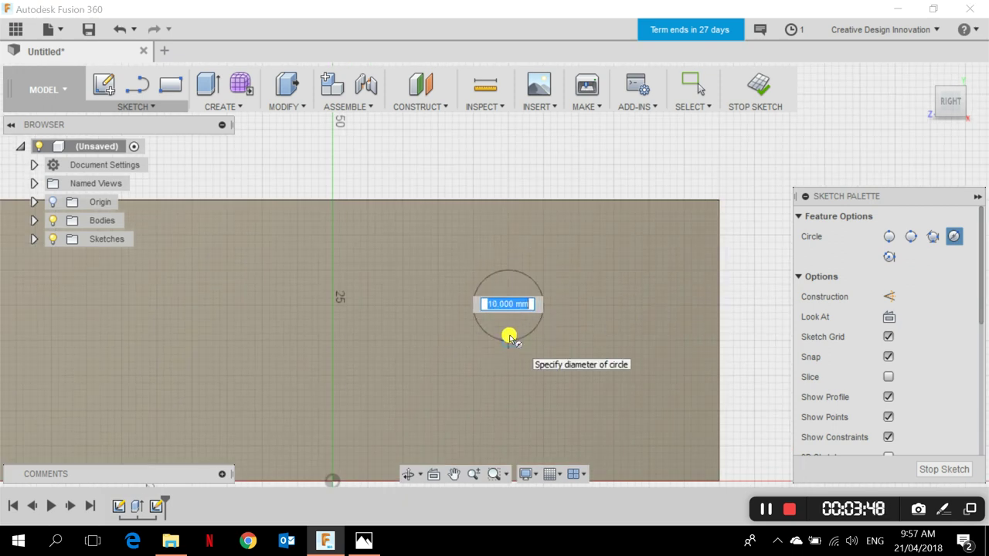
type("8")
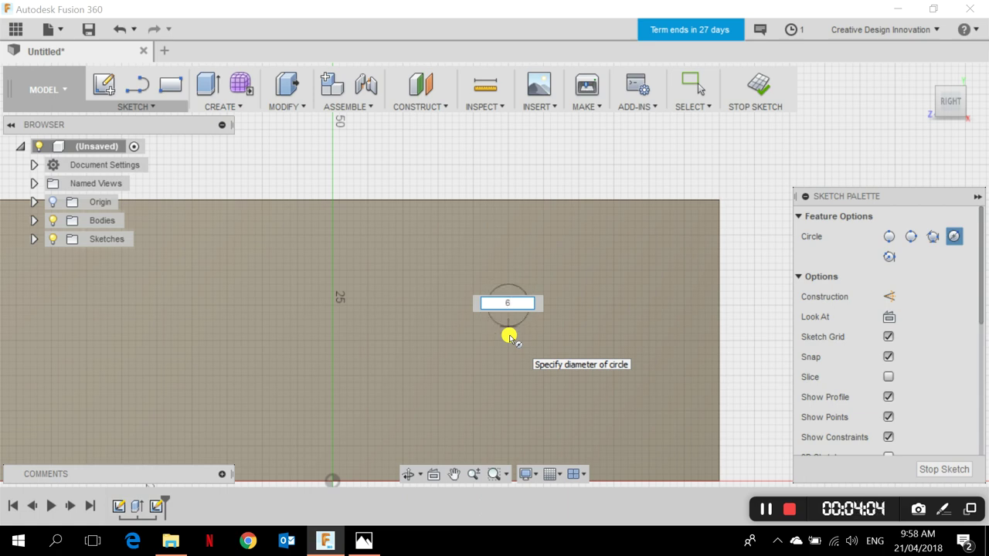
key("Tab")
key("Return")
key("Escape")
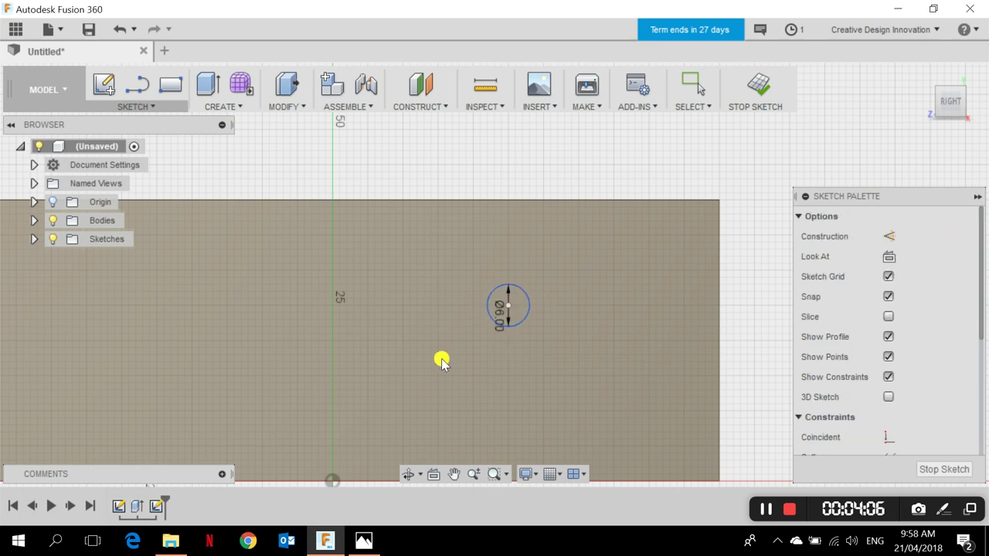
- Extrude the circle profile 5 mm outward from the side face, joined to the block
left_click(927, 80)
scroll(655, 283, "up", 5)
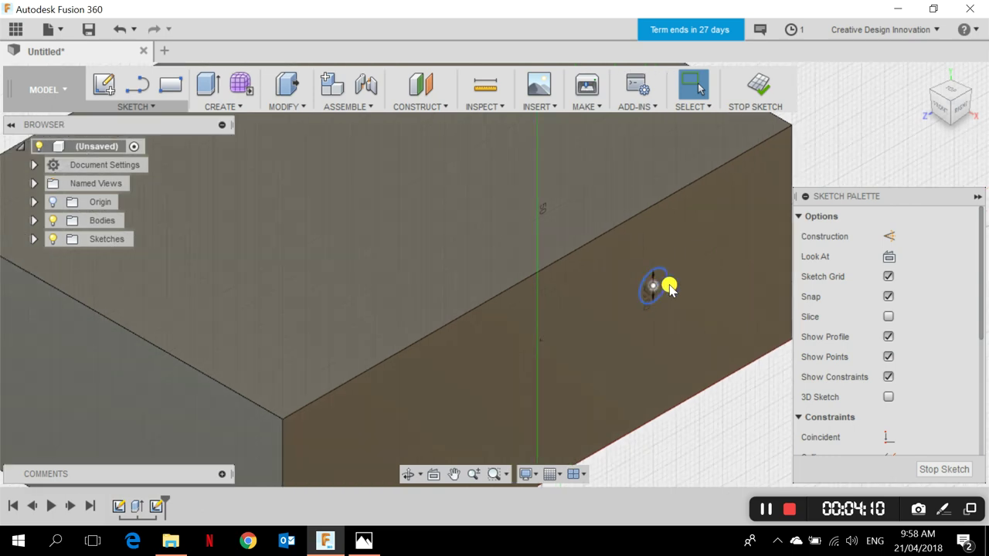
left_click(654, 285)
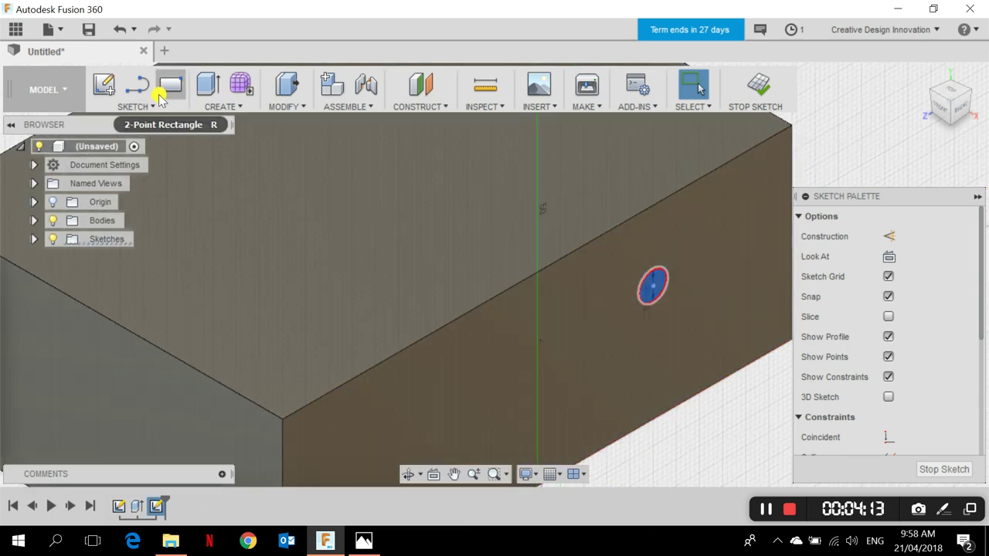
left_click(223, 105)
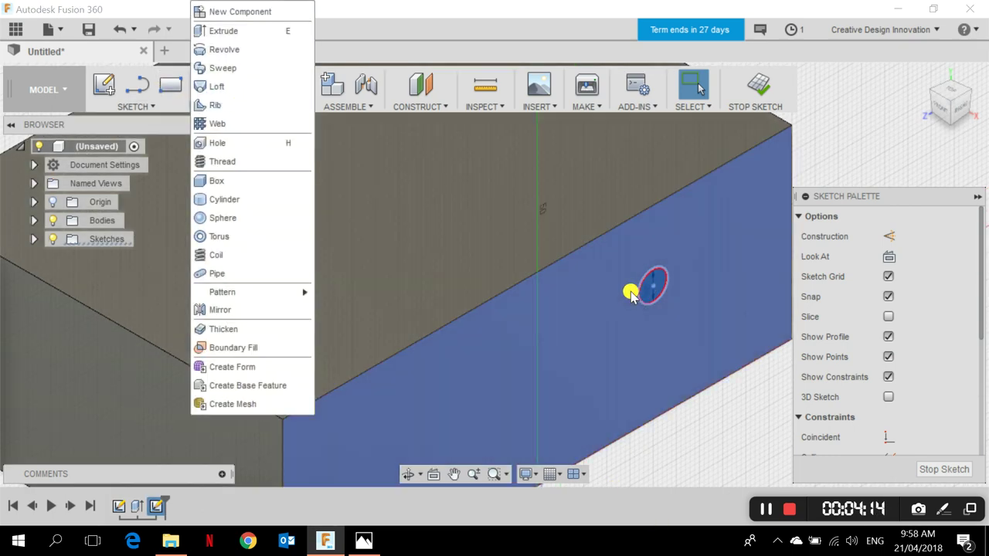
left_click(651, 283)
left_click(349, 105)
left_click(224, 106)
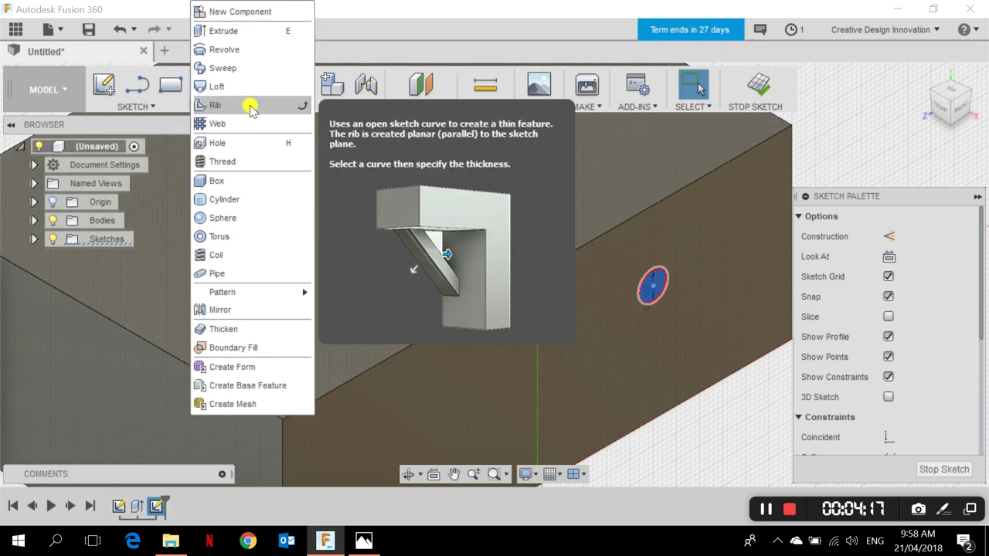
left_click(223, 31)
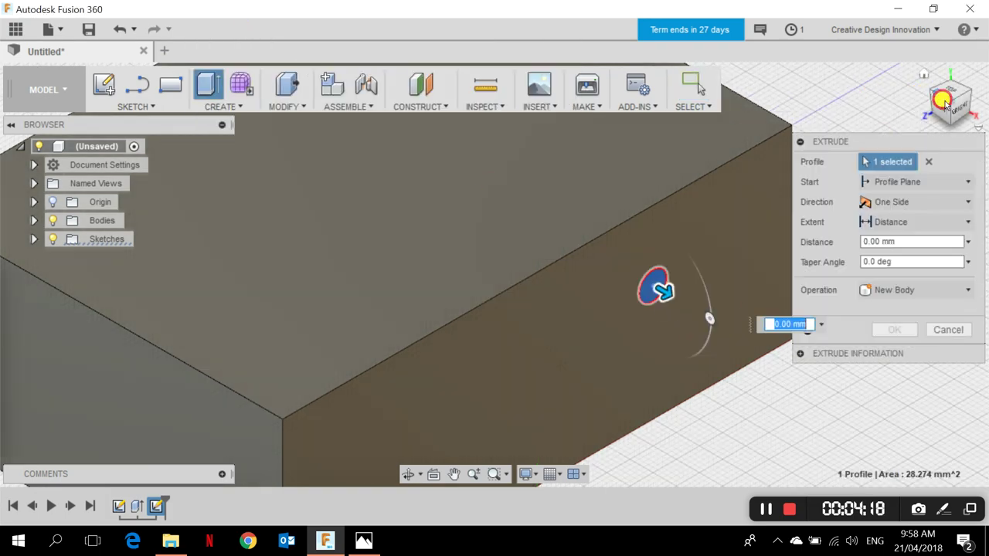
left_click(944, 104)
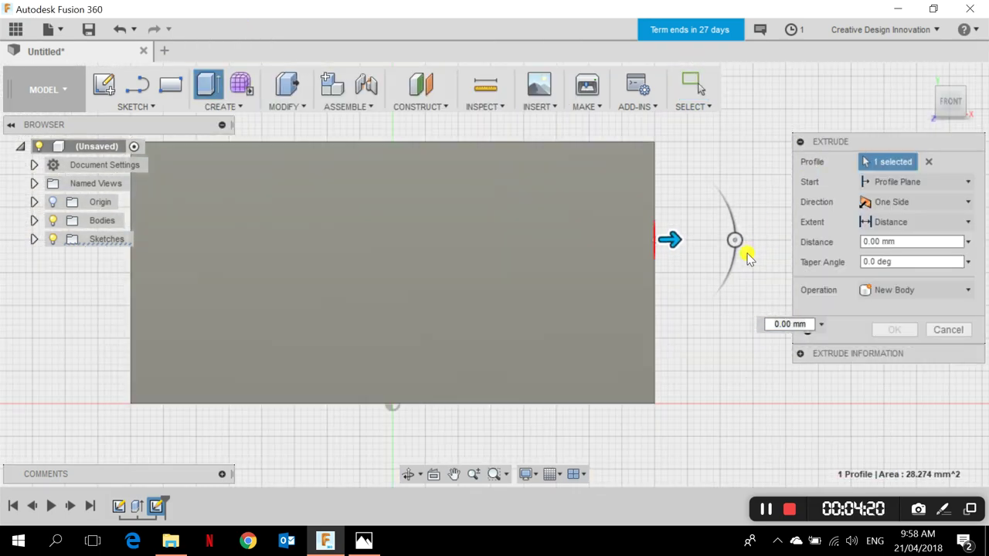
middle_click_drag(718, 263, 600, 284)
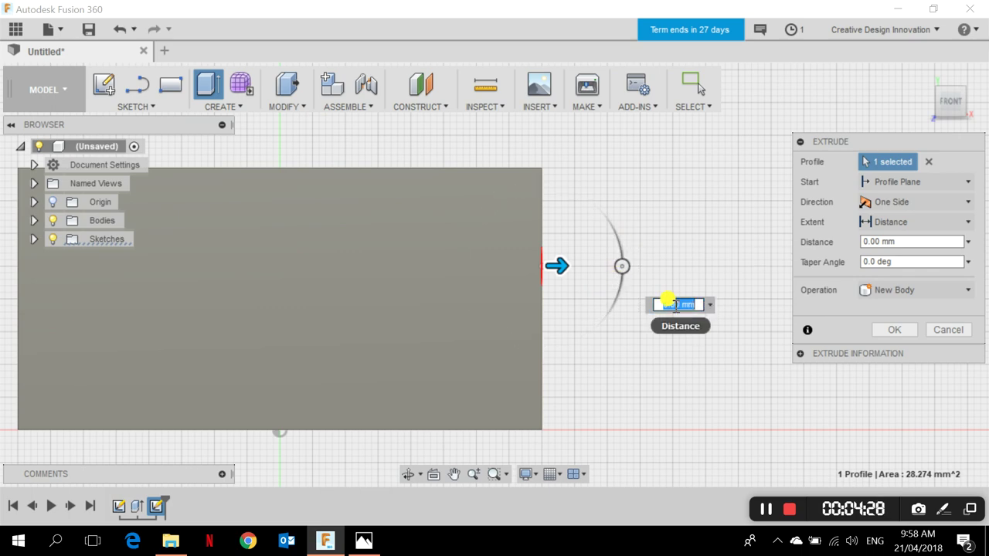
scroll(600, 286, "up", 1)
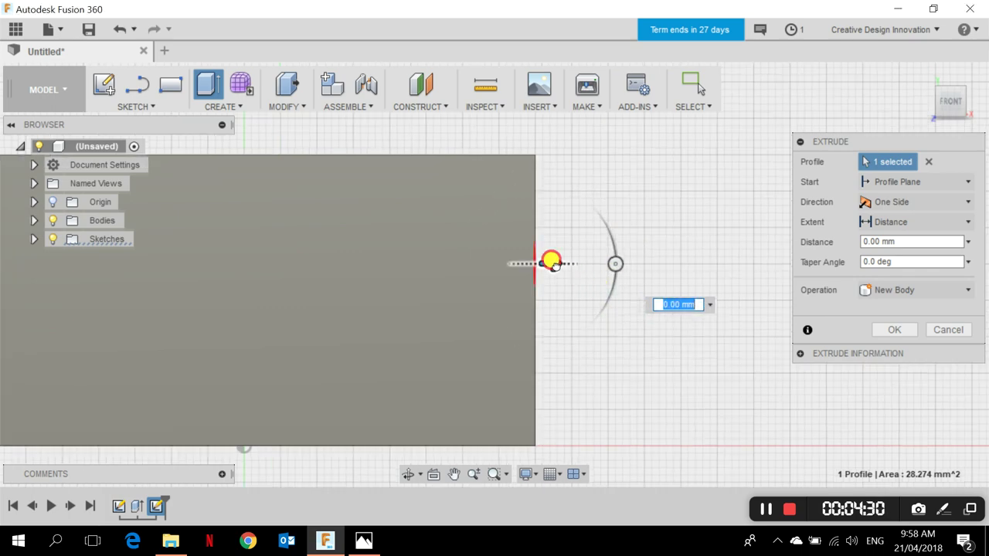
left_click_drag(551, 261, 590, 258)
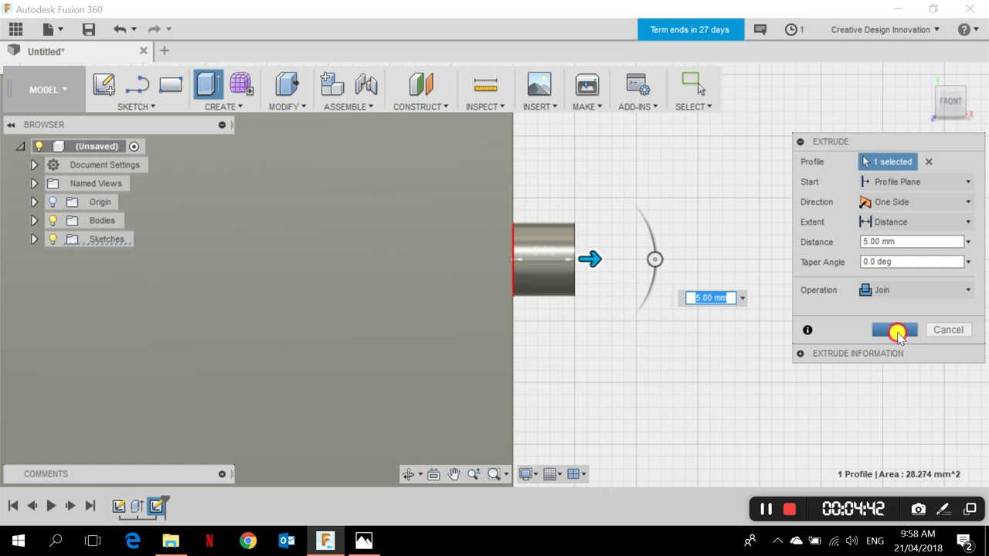
left_click(894, 331)
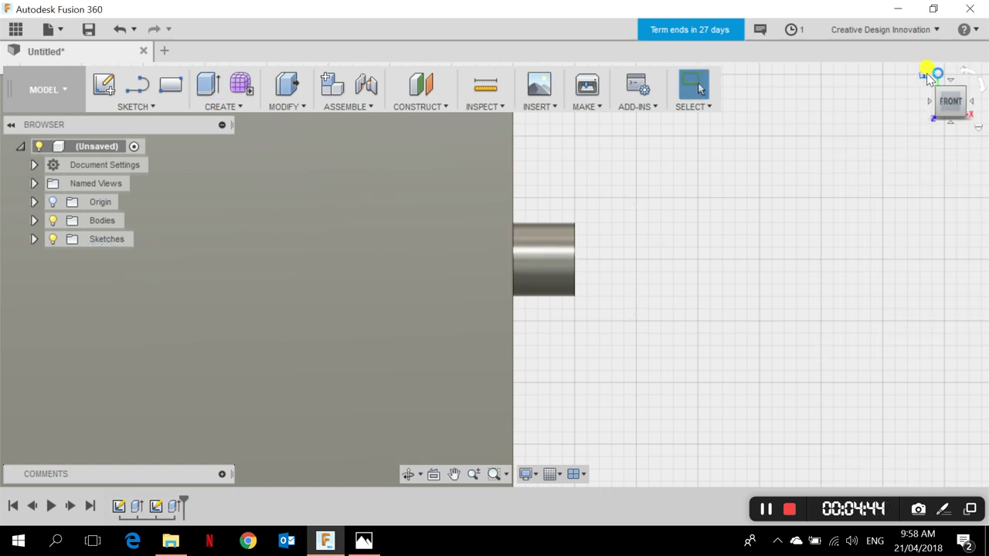
left_click(927, 75)
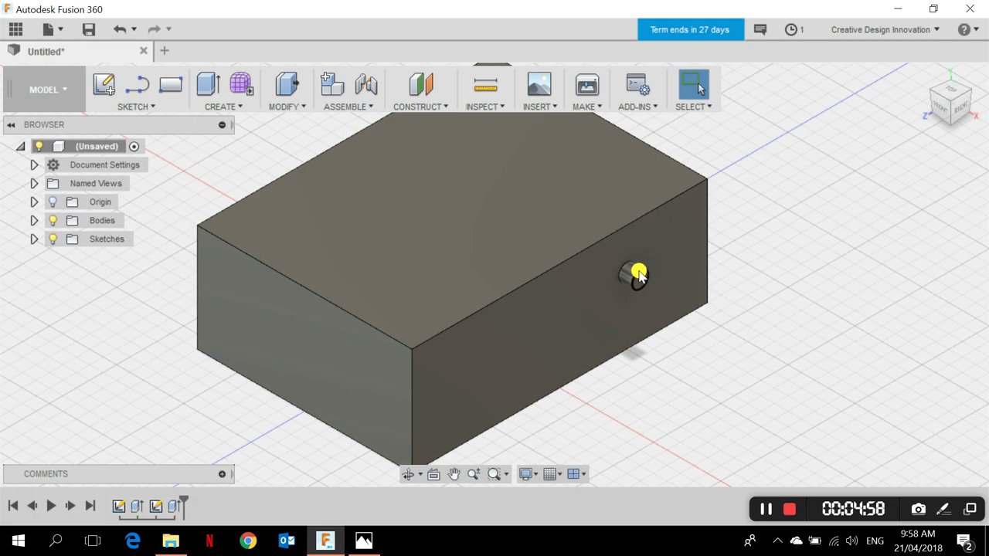
left_click(937, 106)
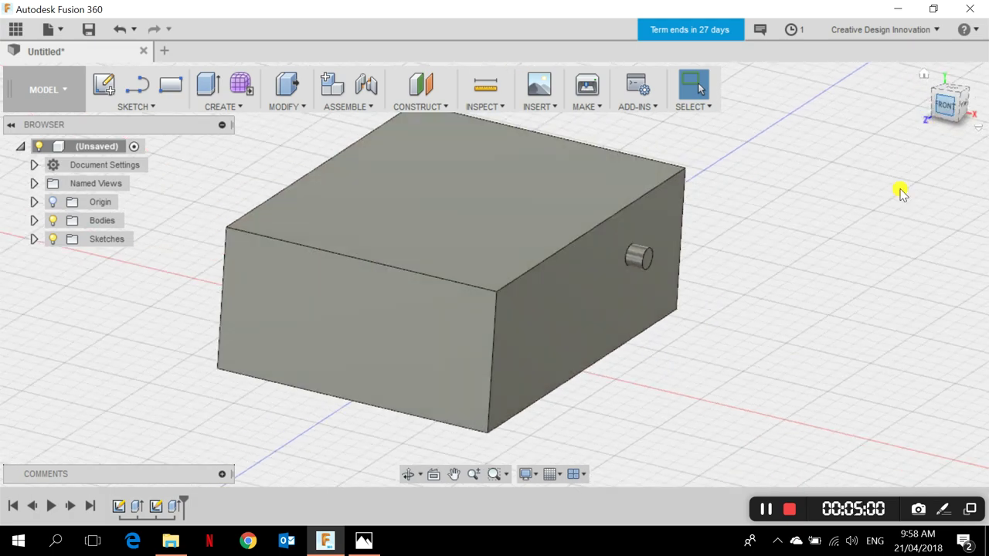
scroll(630, 223, "up", 4)
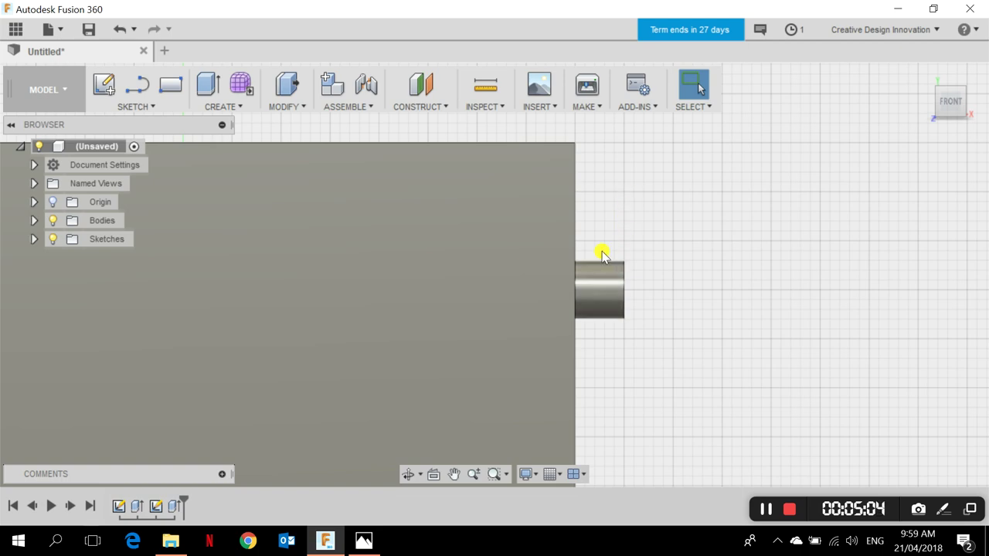
mouse_move(917, 116)
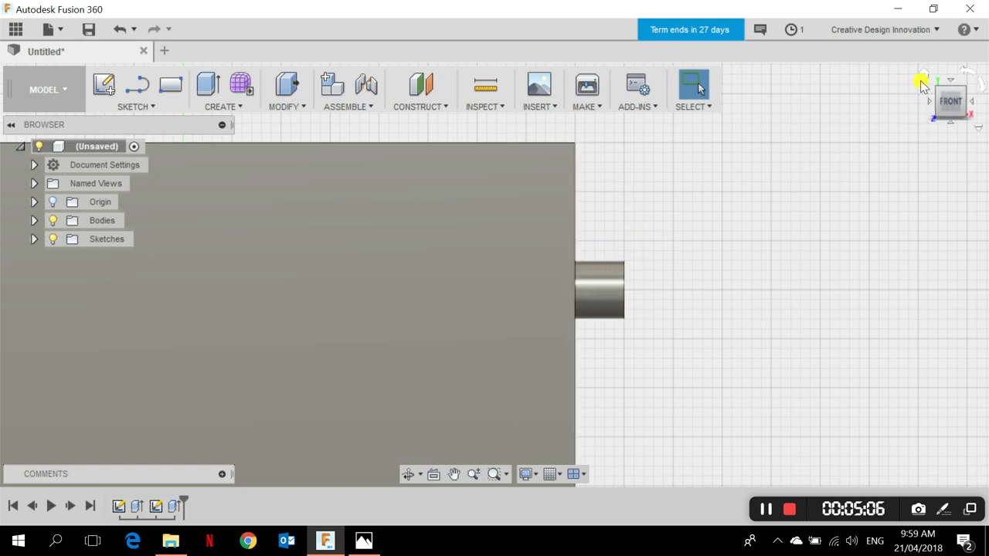
- Start a line sketch on the end face of the pivot pin
left_click(925, 81)
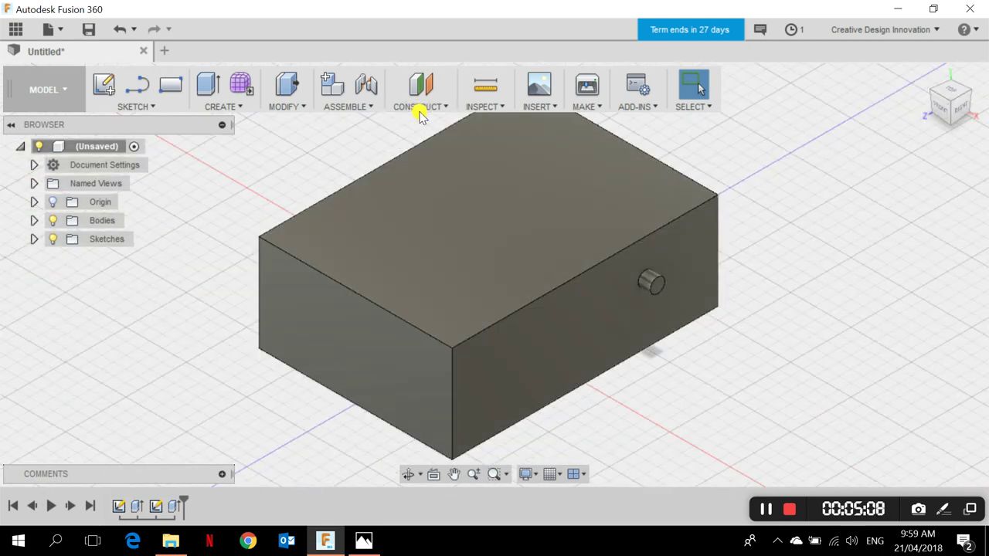
scroll(676, 281, "up", 3)
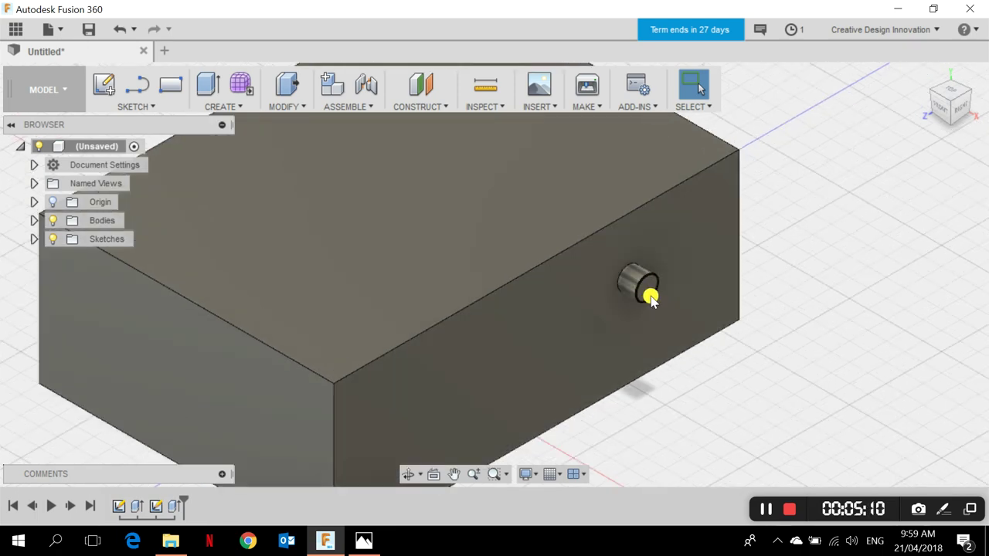
left_click(648, 289)
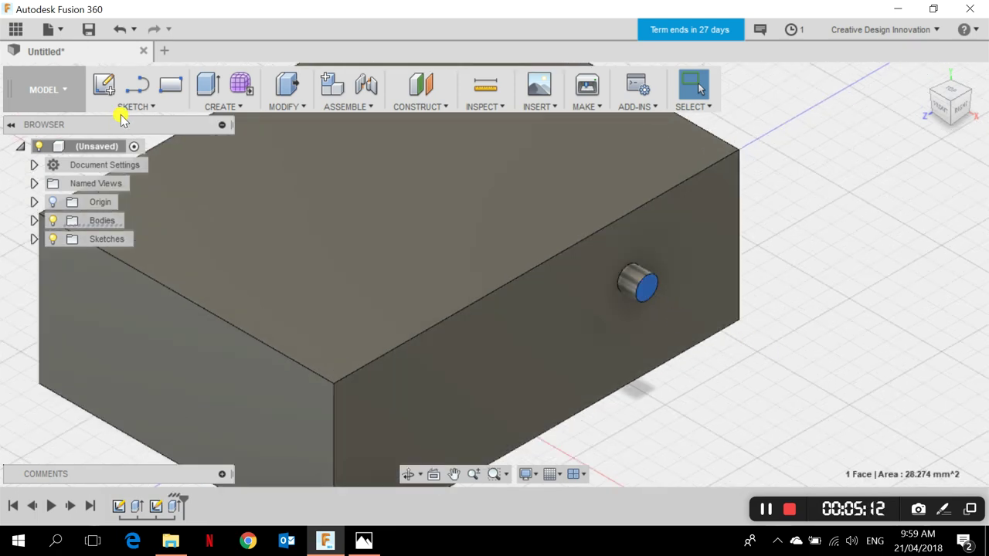
left_click(144, 104)
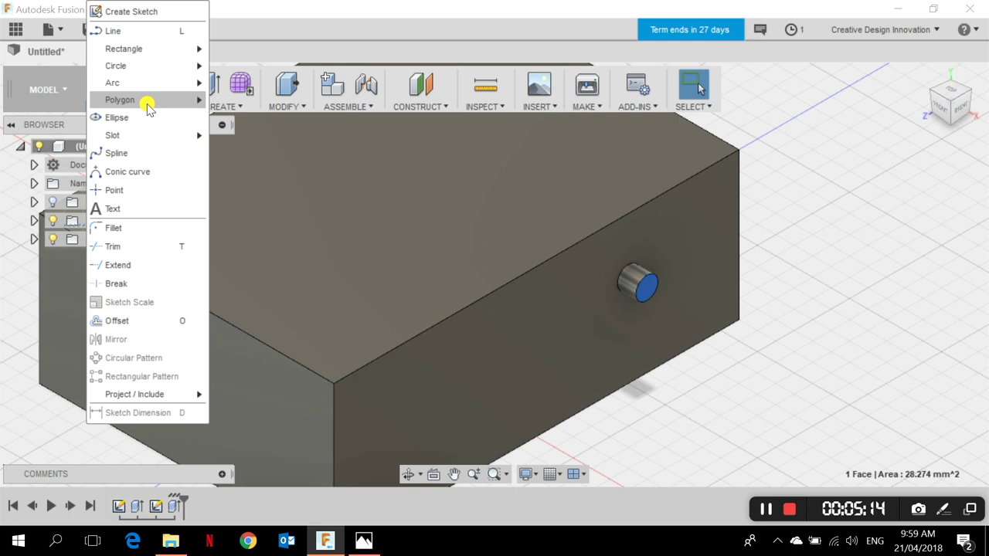
left_click(146, 29)
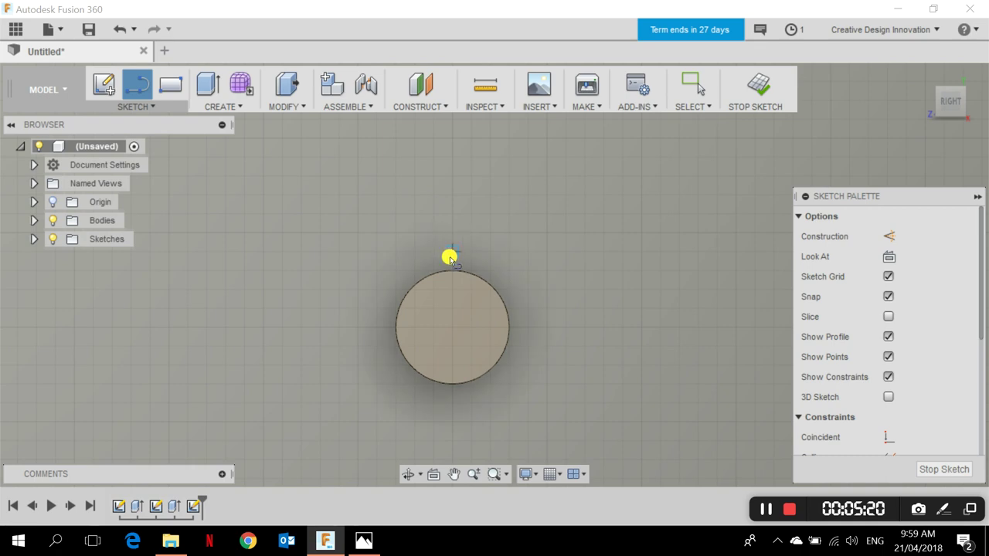
- Try to sketch a 15 mm horizontal line from just above the pin, checking the rocker arm image in Photos
left_click(451, 255)
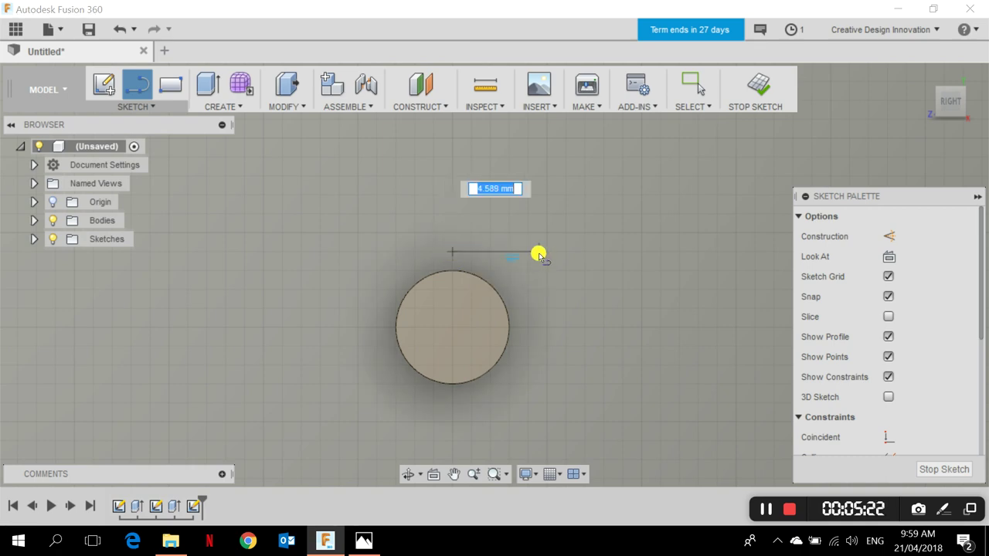
scroll(547, 254, "down", 5)
key("alt+Tab")
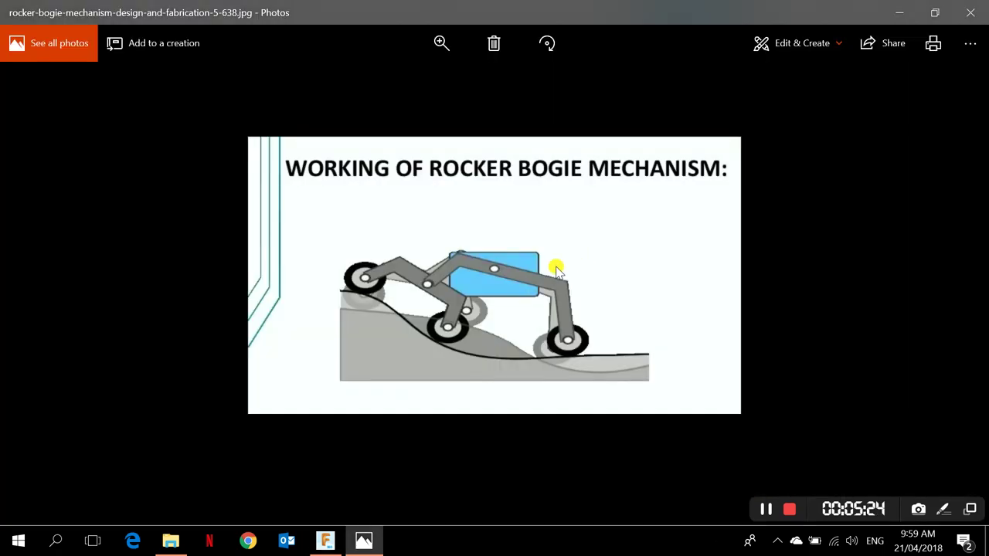
key("alt+Tab")
scroll(610, 247, "up", 5)
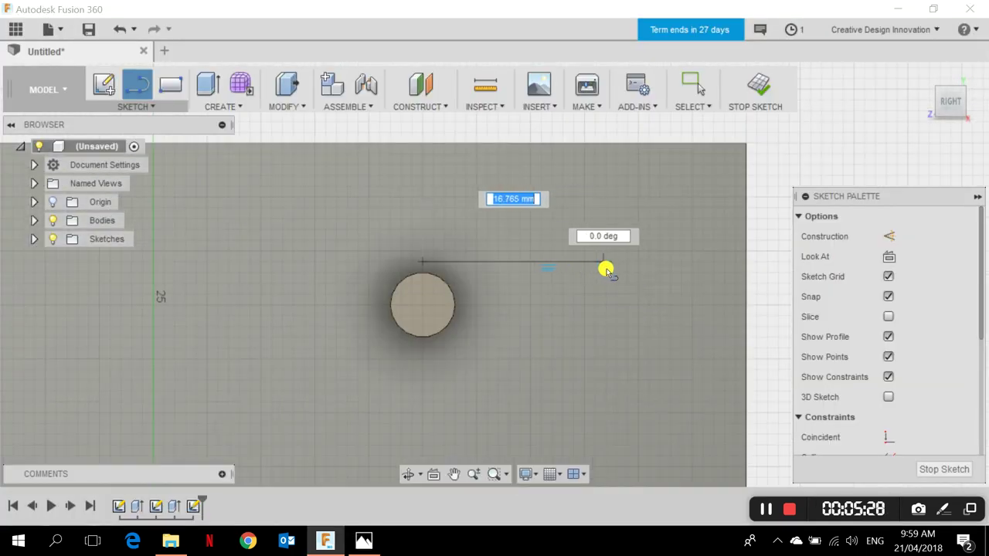
type("2")
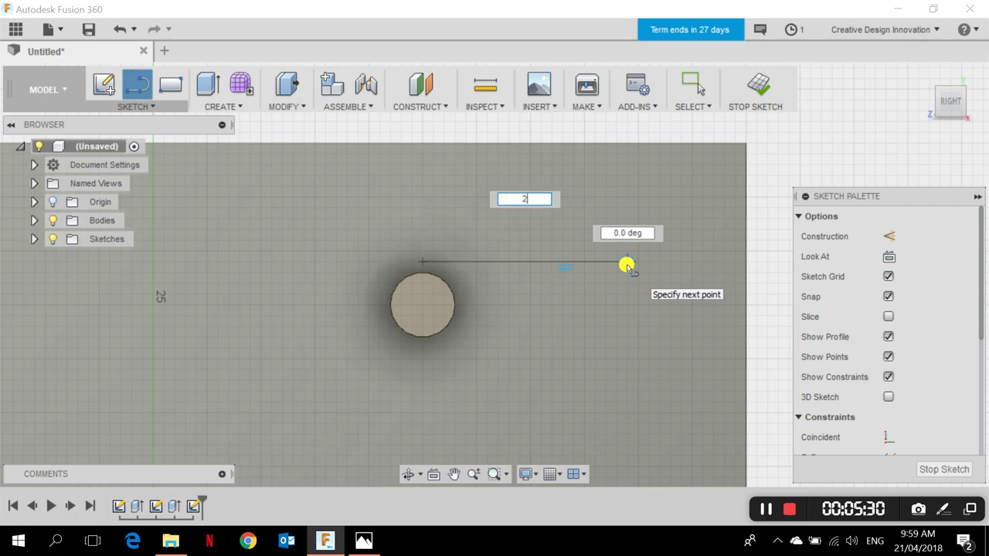
type("0")
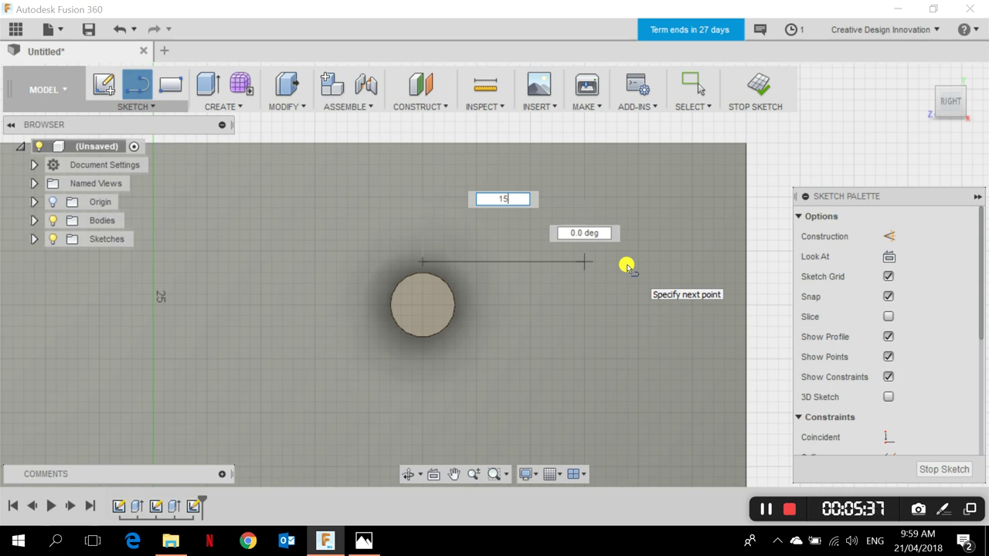
left_click(627, 265)
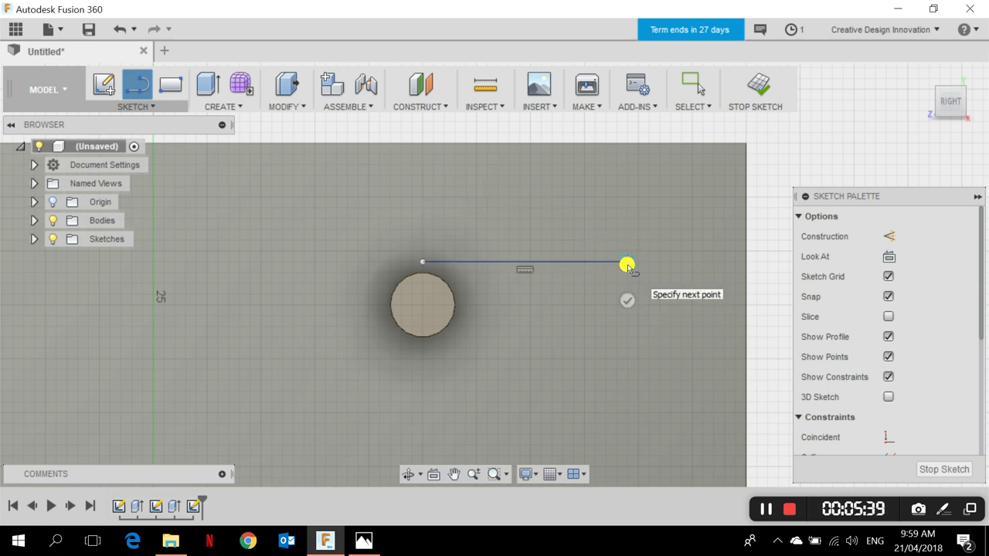
key("Escape")
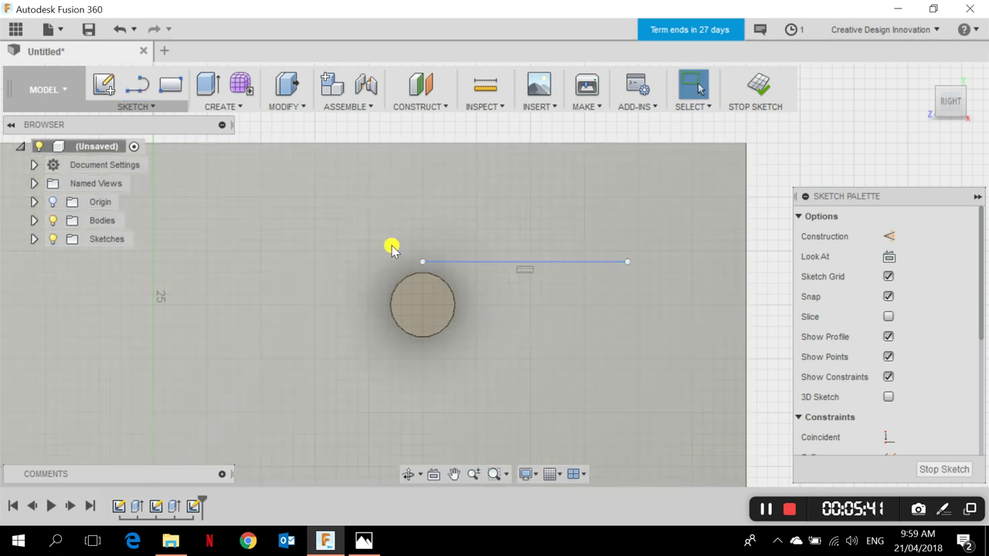
key("ctrl+z")
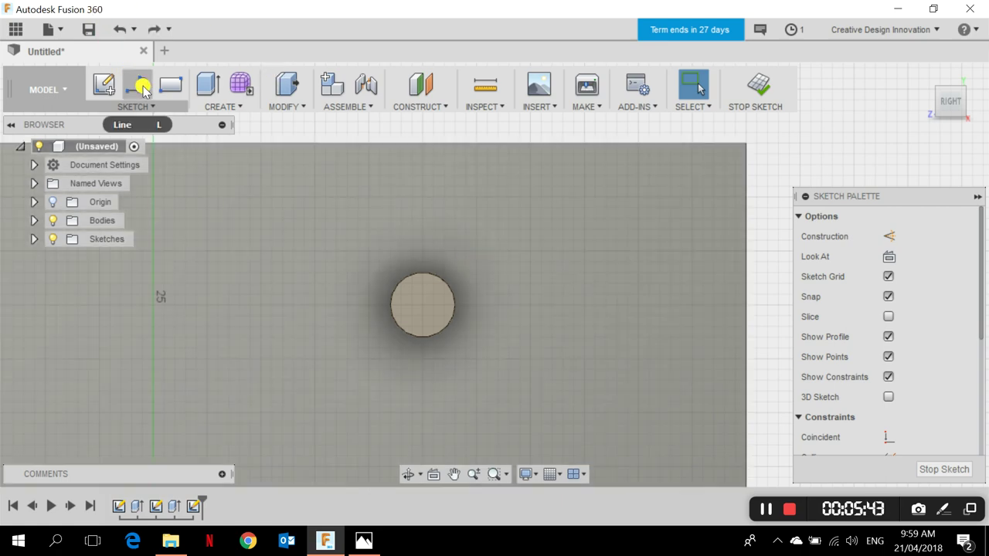
- Sketch a horizontal line about 15 mm long towards the block's near end, starting just above the pin's centre
left_click(143, 90)
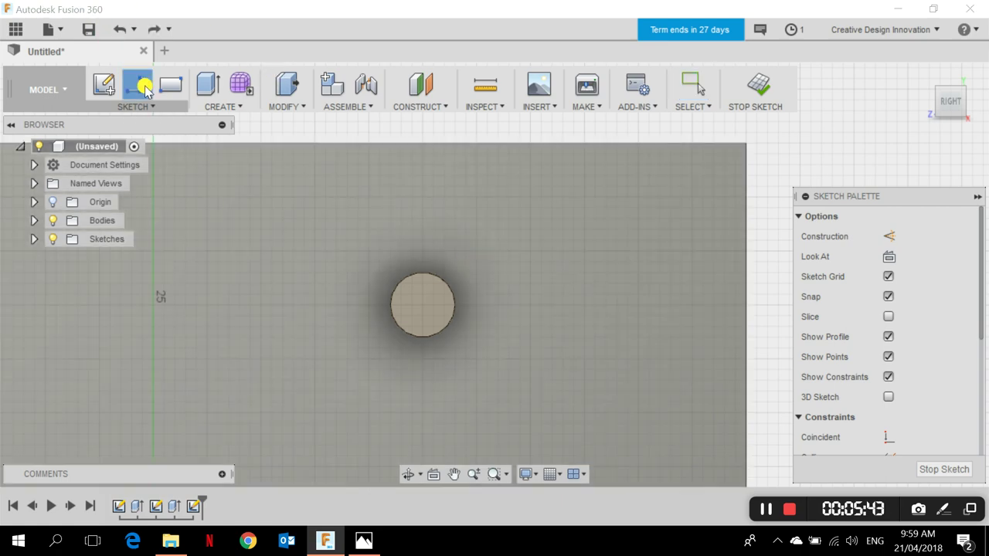
left_click(422, 262)
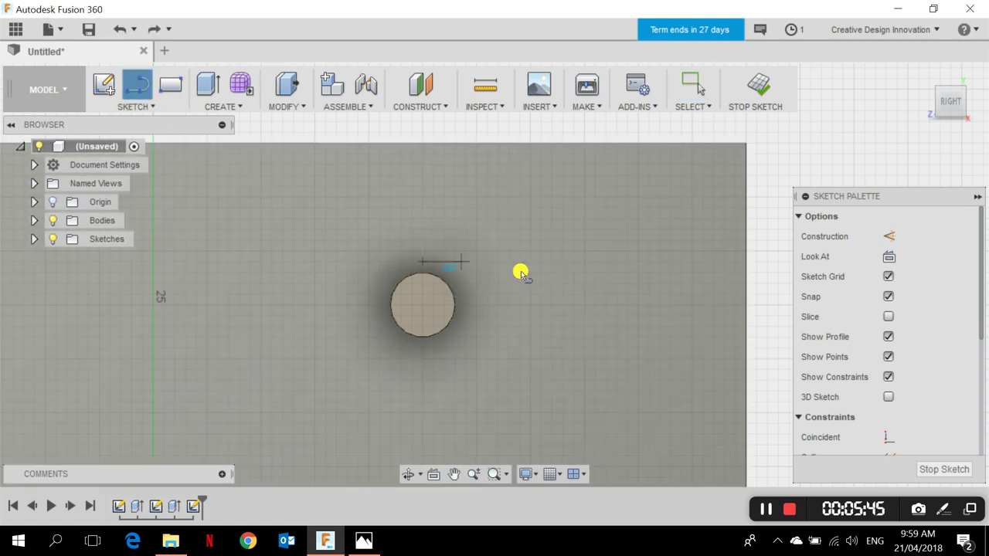
left_click(584, 261)
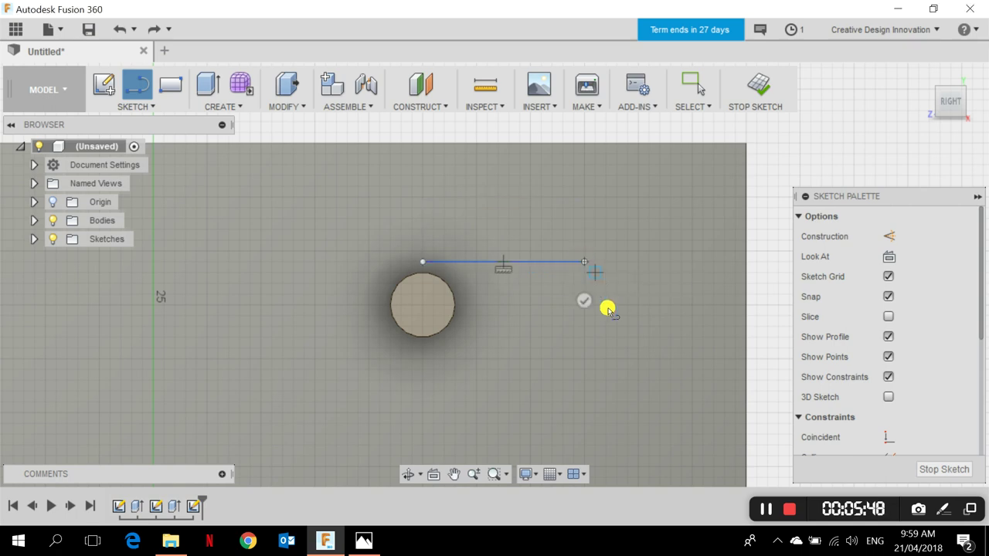
- Try to sketch a 50 mm sloped line at 110° from the horizontal line's free end, checking the rocker arm image in Photos
scroll(636, 352, "down", 1)
middle_click_drag(636, 351, 488, 214)
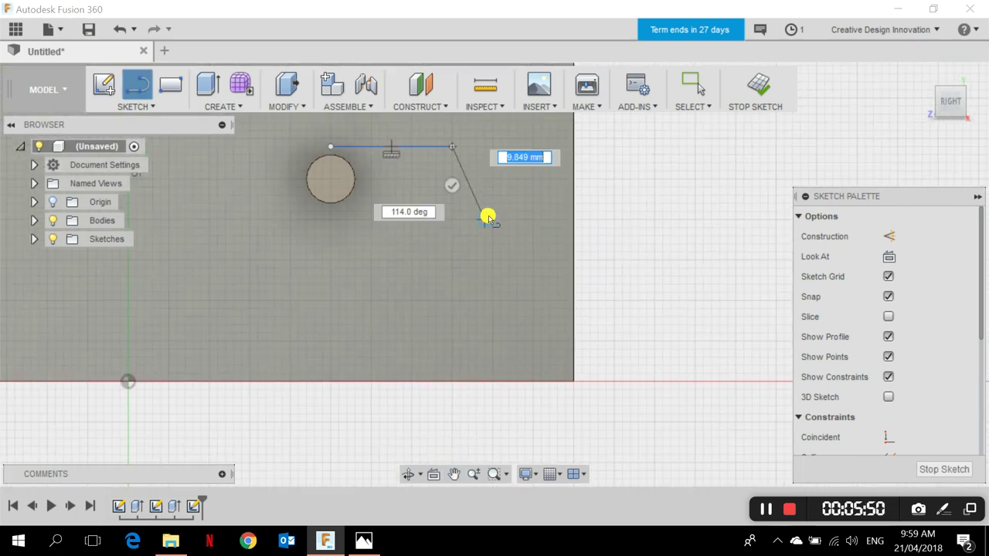
key("alt+Tab")
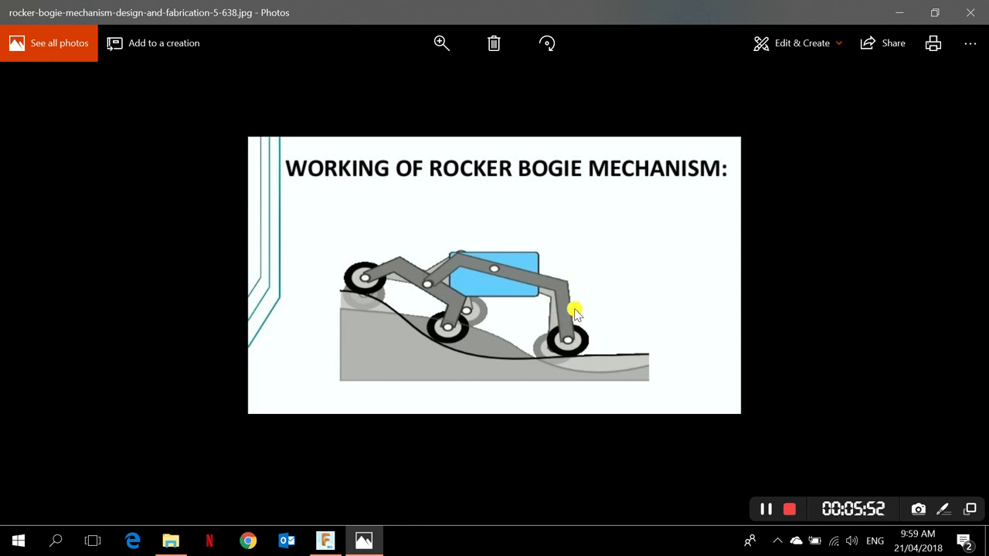
key("alt+Tab")
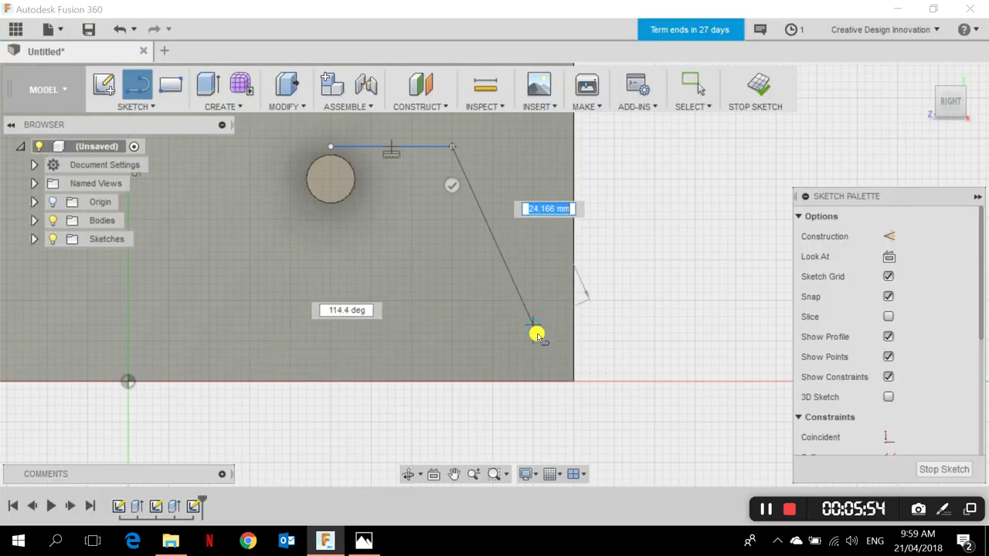
scroll(575, 443, "down", 1)
scroll(575, 443, "down", 2)
middle_click_drag(574, 441, 559, 397)
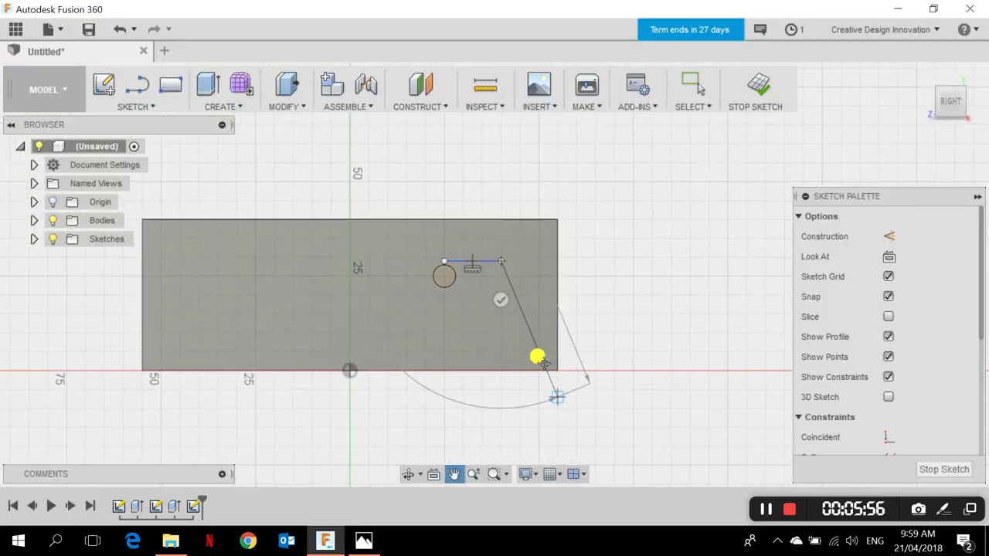
key("Tab")
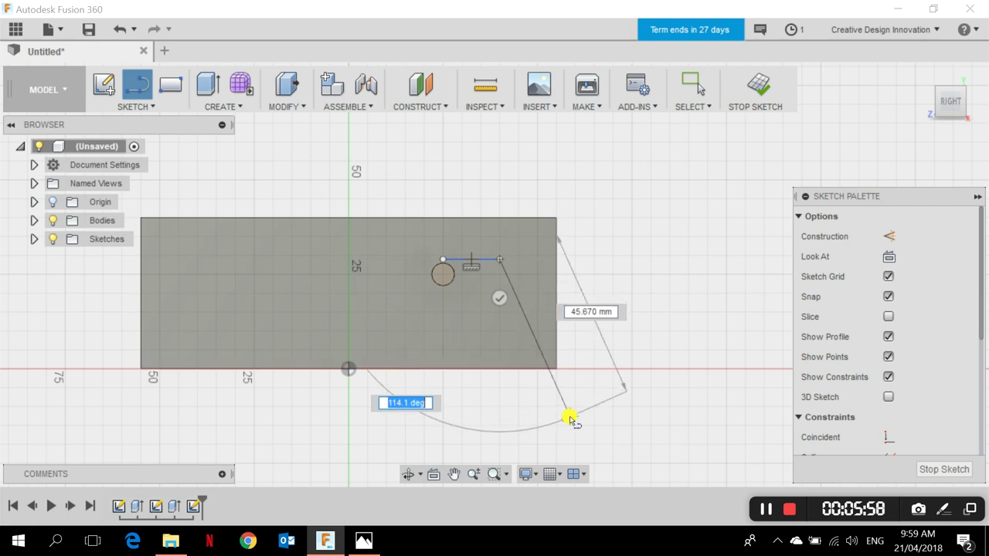
type("11")
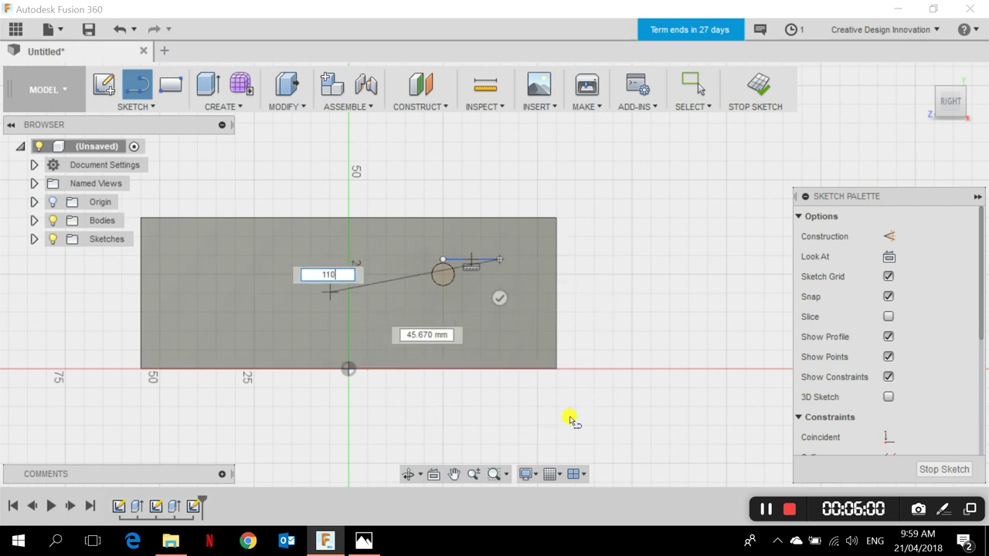
type("0")
key("Tab")
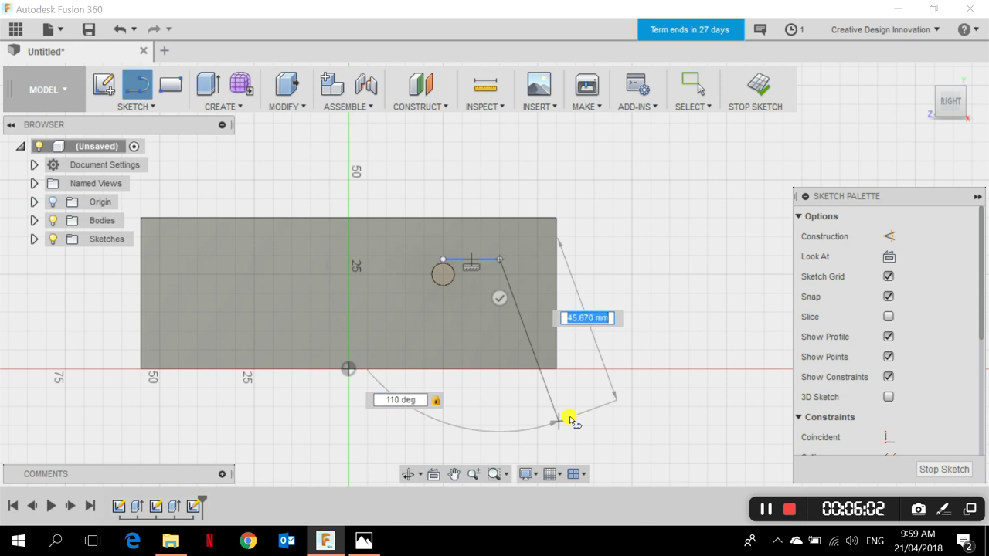
type("50")
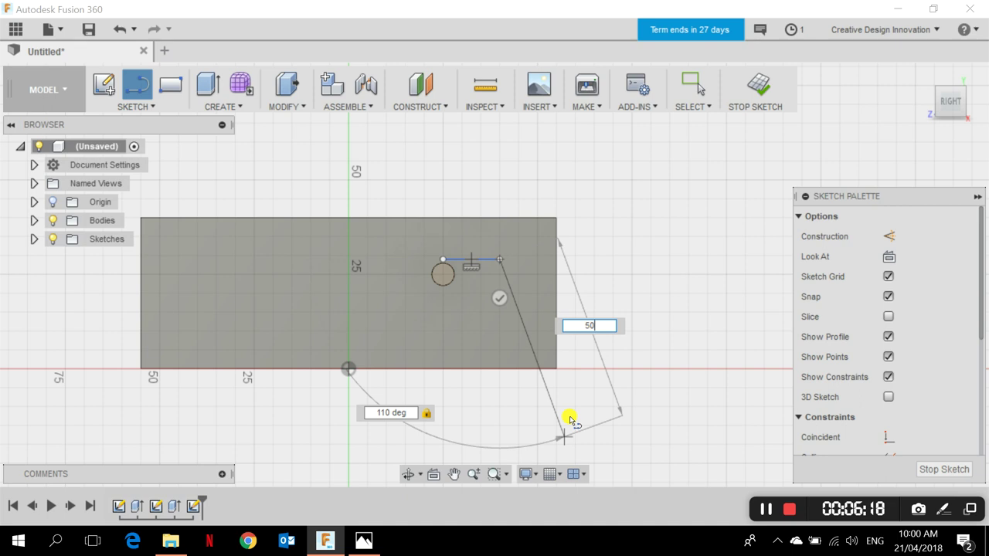
left_click(570, 418)
scroll(569, 418, "up", 2)
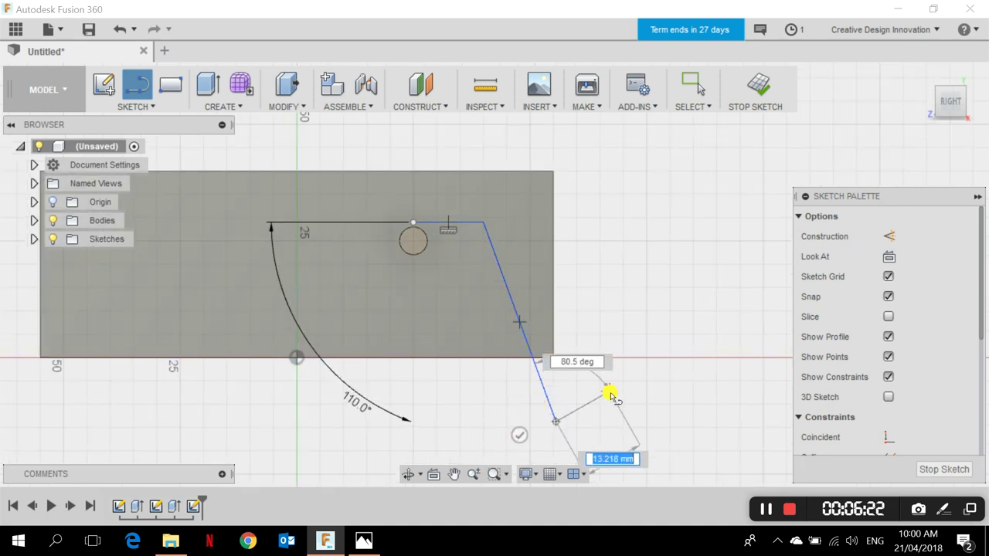
key("Escape")
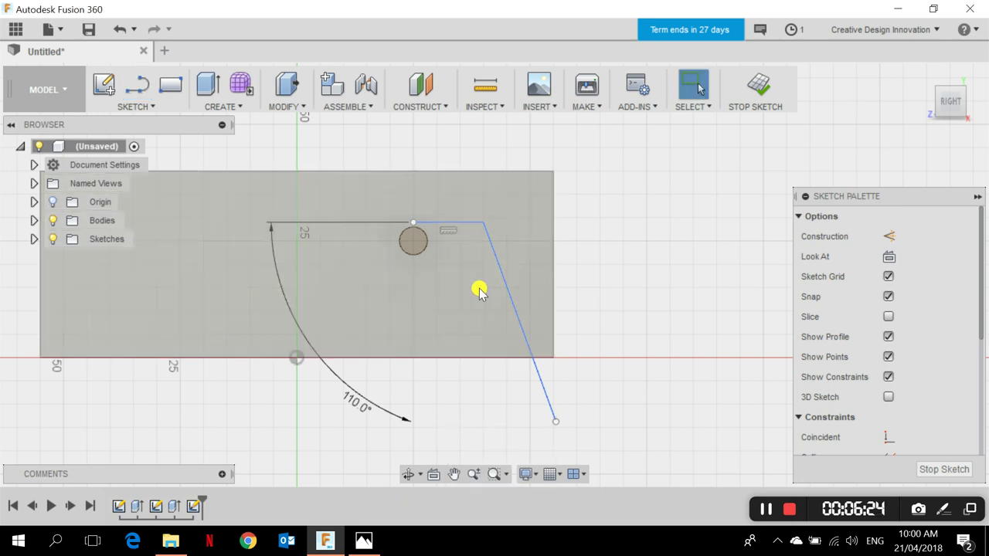
key("ctrl+z")
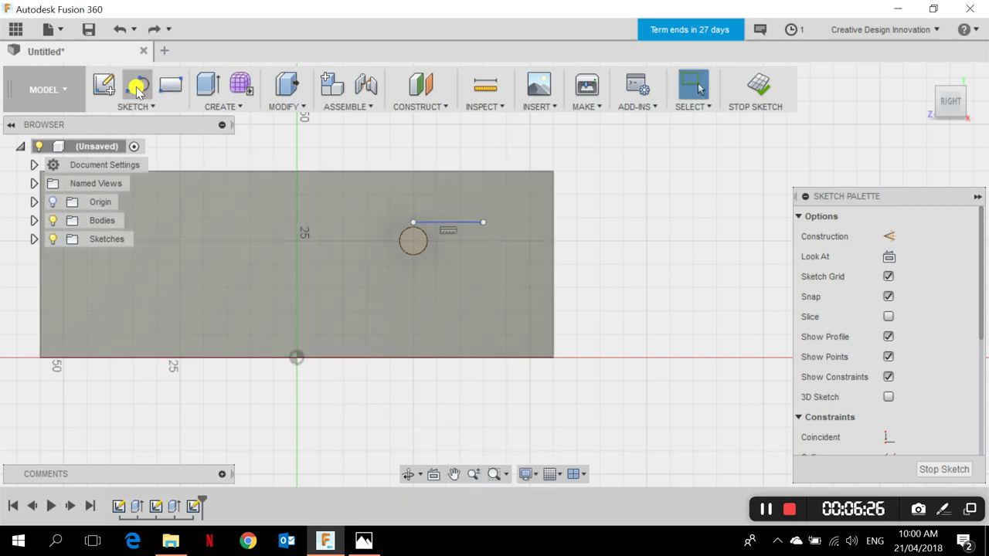
- Sketch a 50 mm line sloping down and outward from the horizontal line's free end, at 70° to the horizontal
left_click(138, 85)
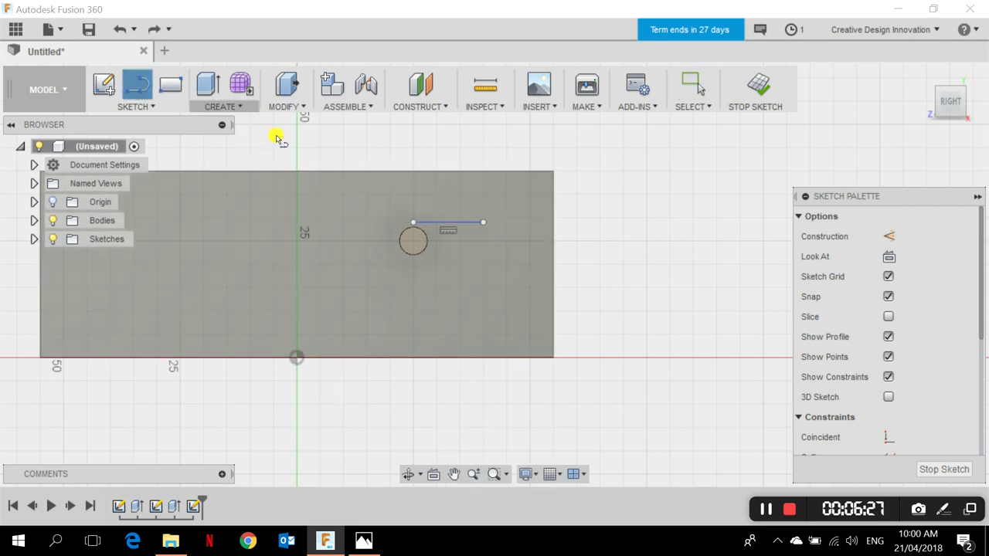
left_click(483, 222)
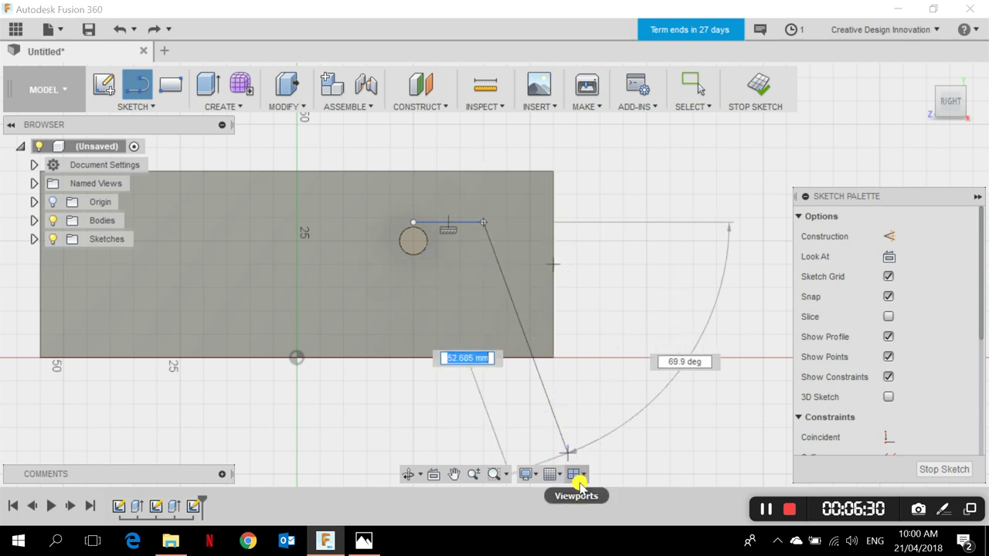
type("50")
key("Tab")
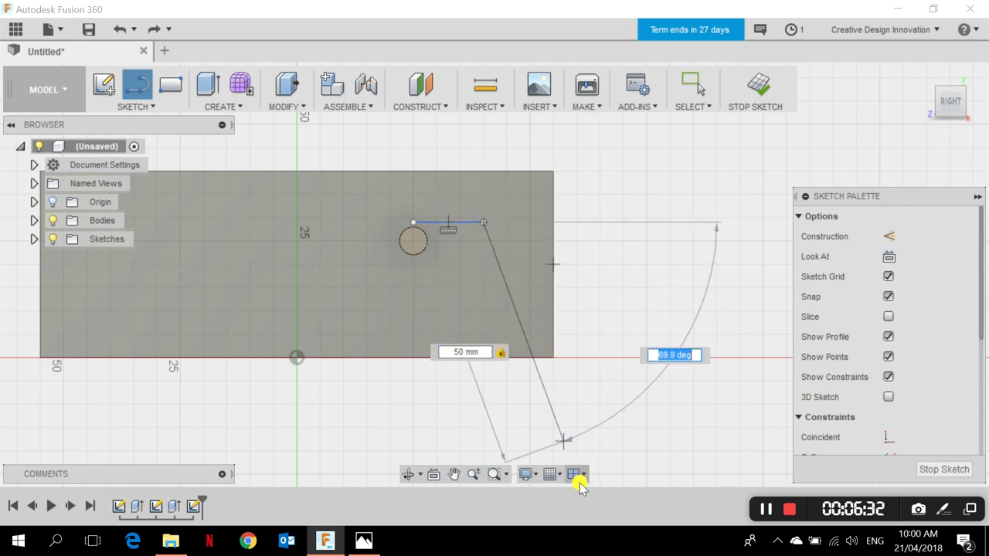
type("11")
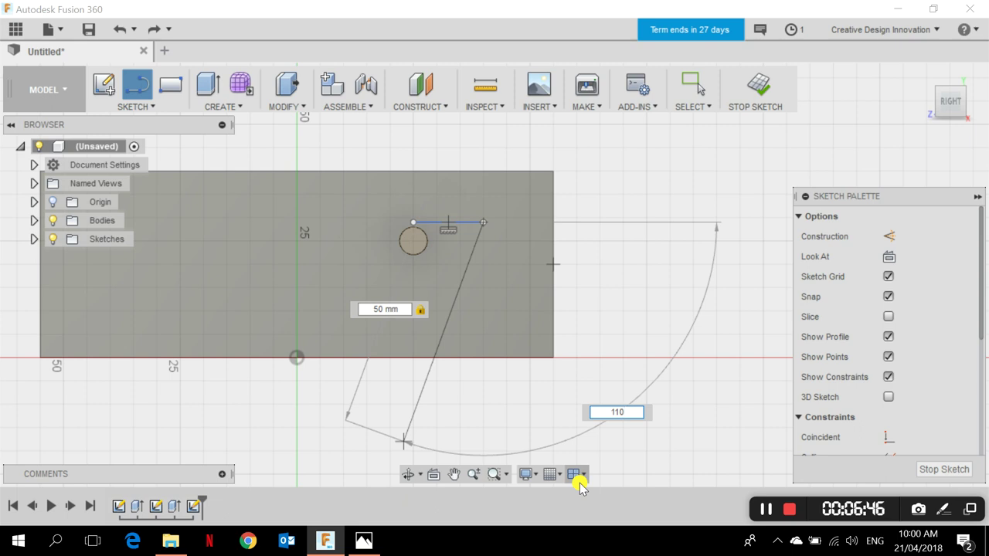
type("0")
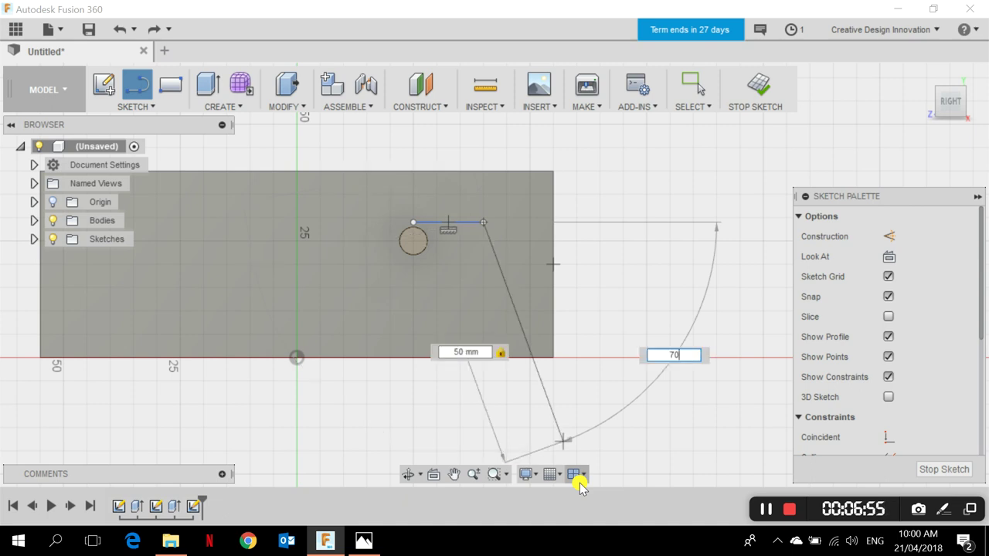
key("Return")
key("Escape")
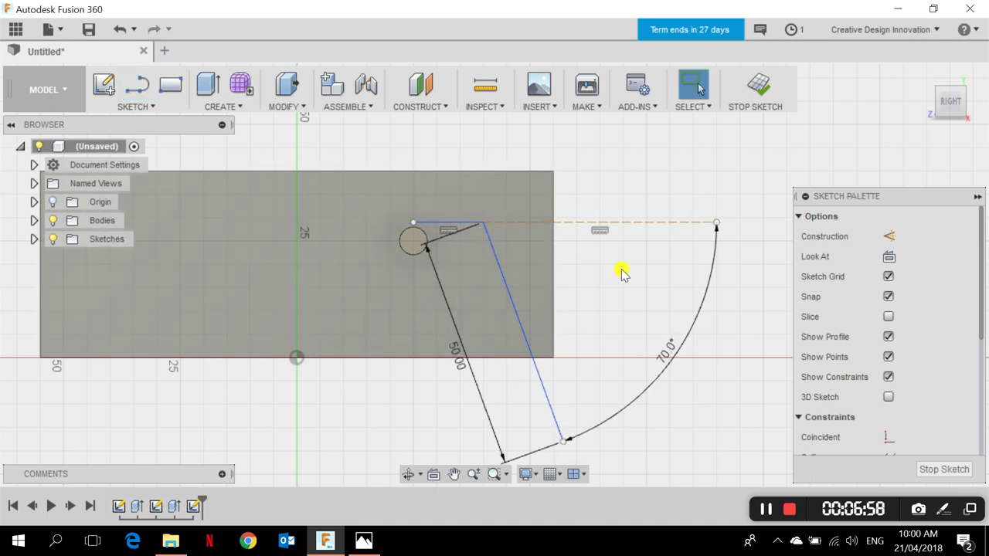
- Try to sketch an 8 mm horizontal line inward from the lower end of the 50 mm sloped line
left_click(139, 88)
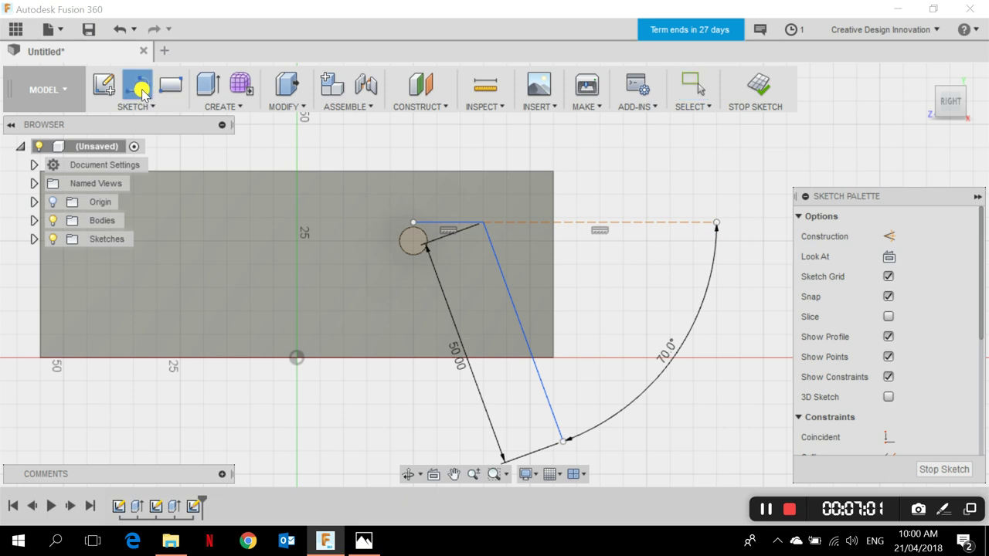
left_click(563, 441)
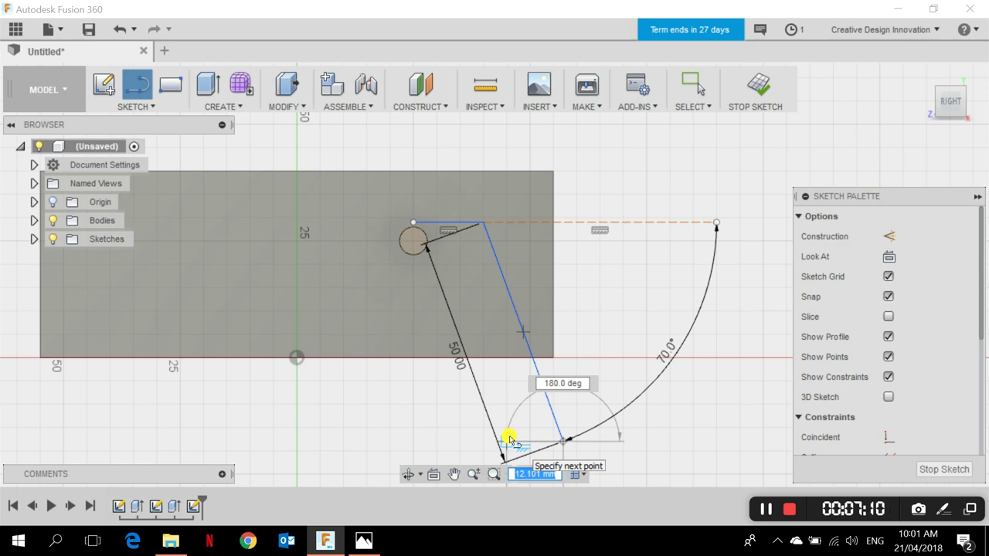
type("8")
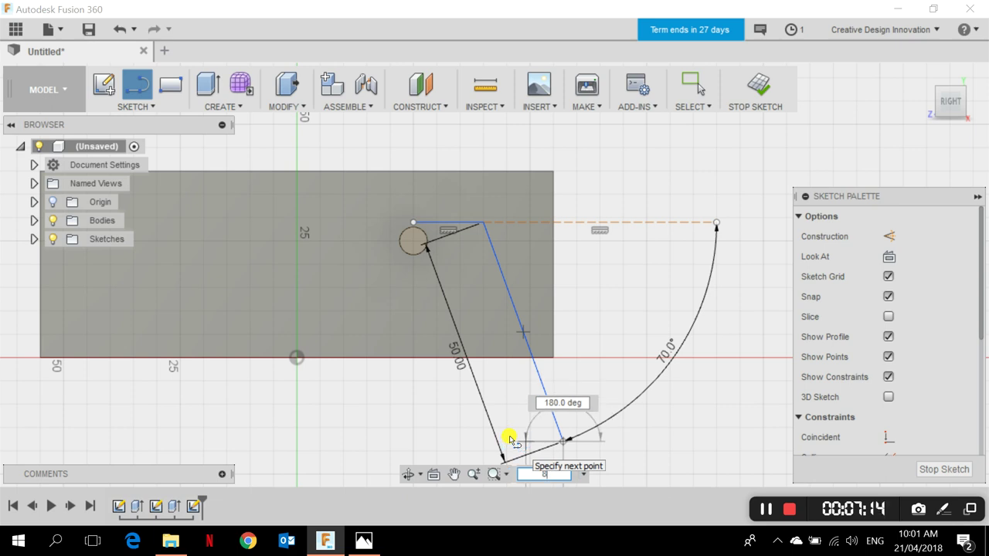
key("Return")
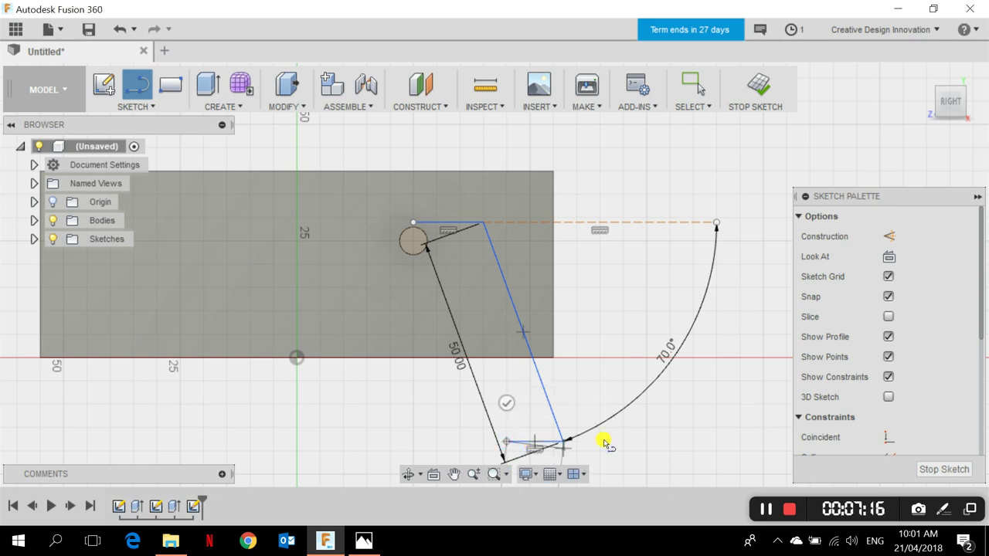
key("Escape")
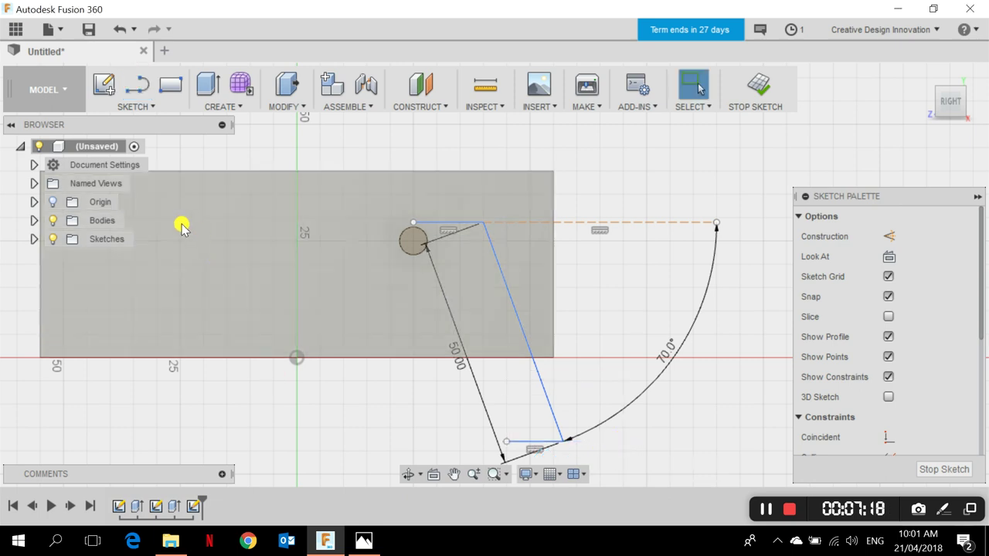
- Sketch a horizontal line 8 mm long running inward from the lower end of the 50 mm sloped line
left_click(137, 85)
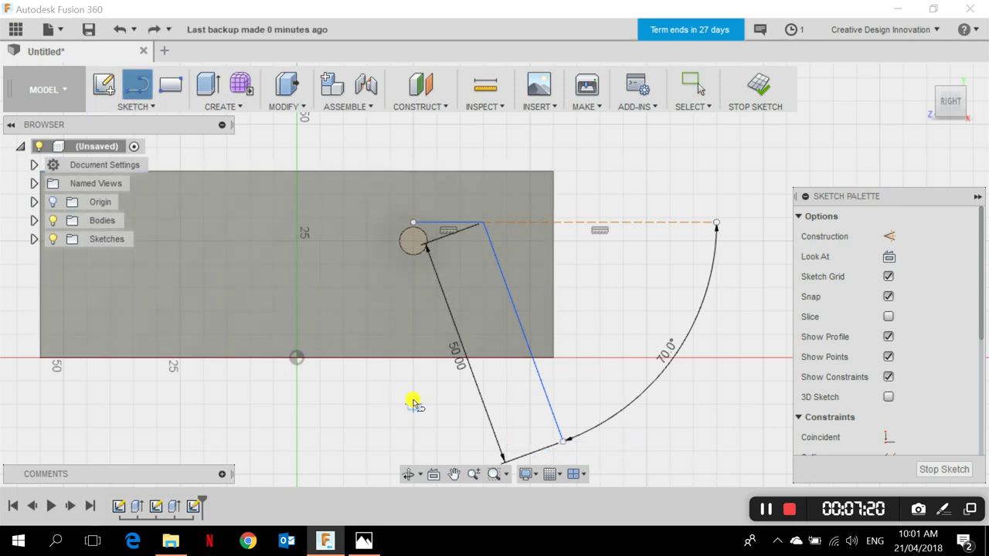
left_click(564, 443)
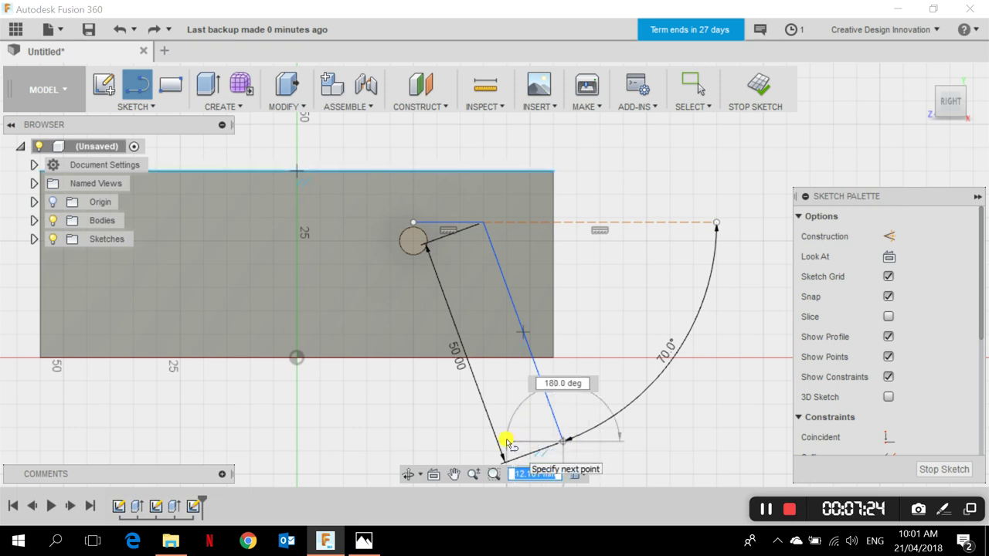
type("8")
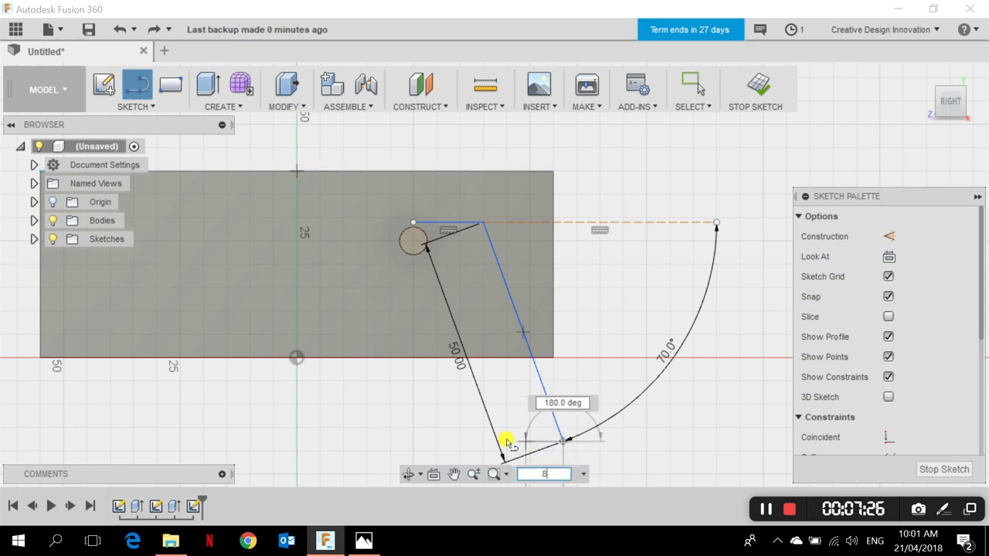
key("Return")
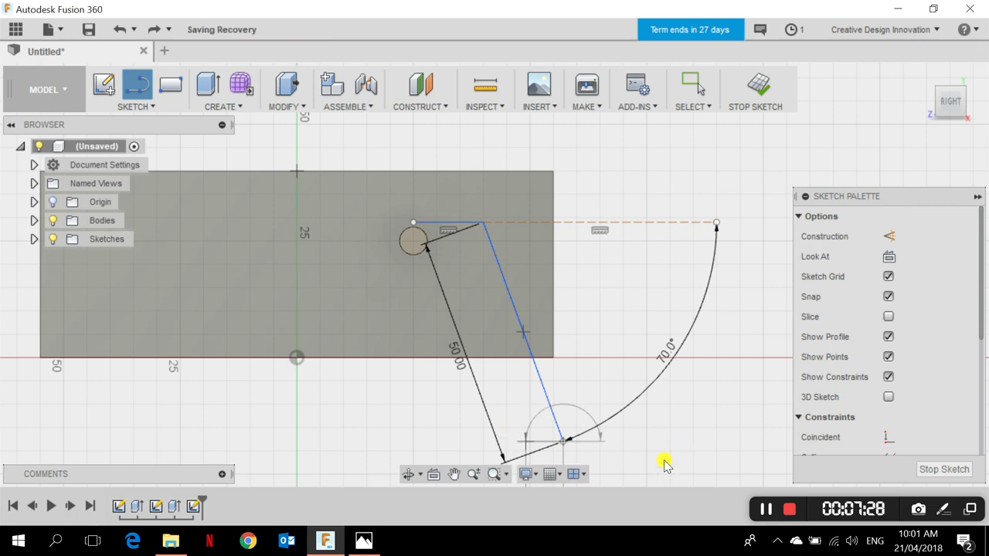
key("Escape")
- Sketch a 41.5 mm line upward from the 8 mm line's free end, parallel to the 50 mm sloped line at 110°
scroll(540, 454, "up", 3)
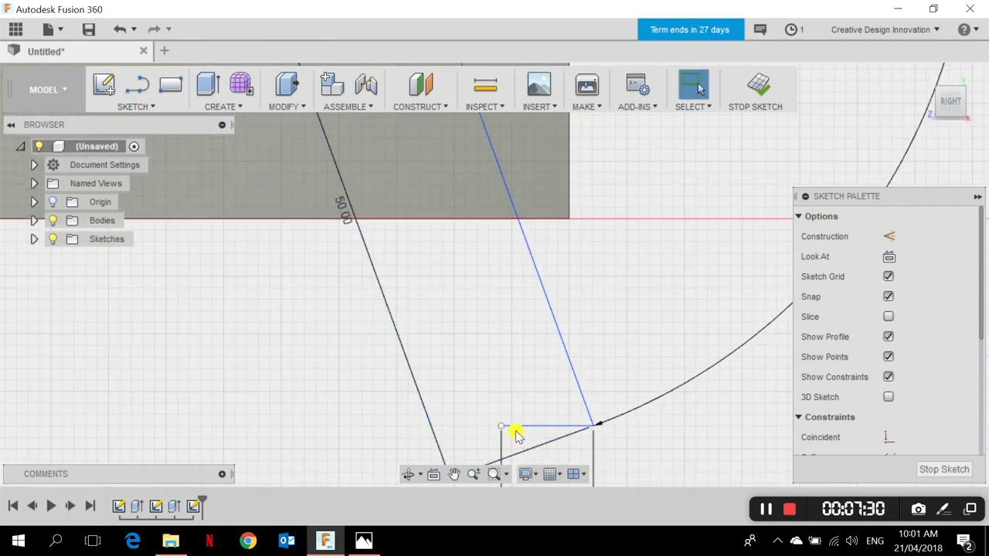
scroll(512, 434, "down", 2)
scroll(494, 427, "down", 1)
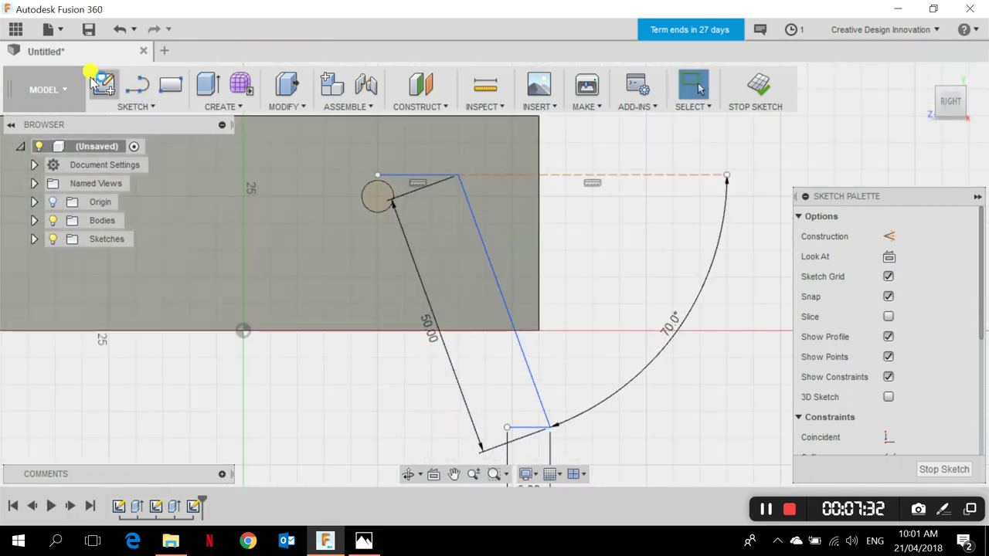
left_click(136, 87)
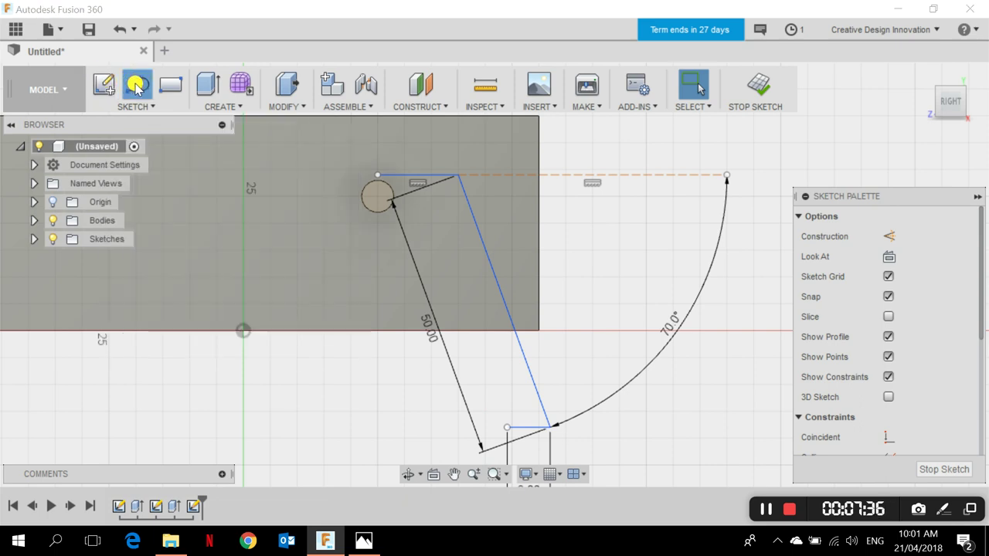
left_click(506, 430)
scroll(430, 231, "up", 1)
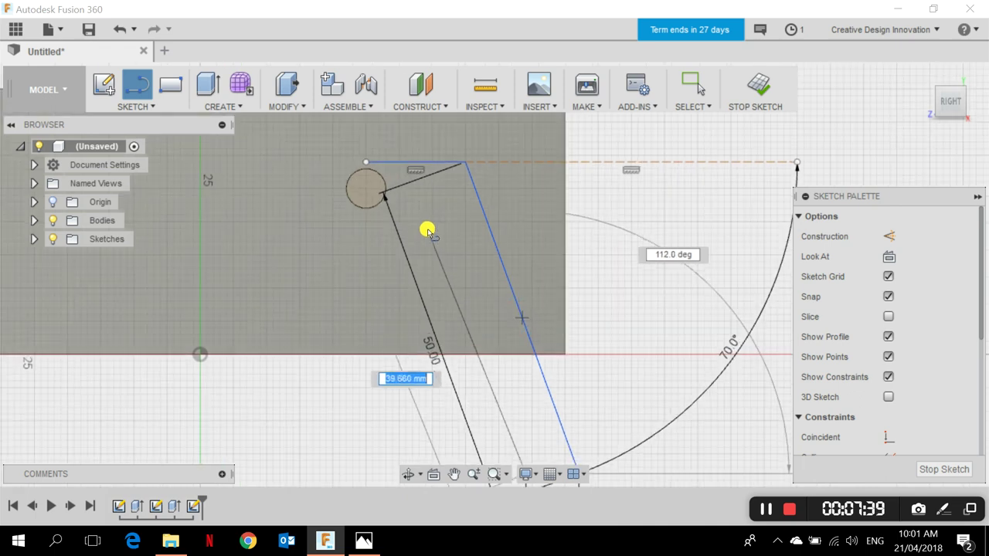
scroll(431, 221, "up", 1)
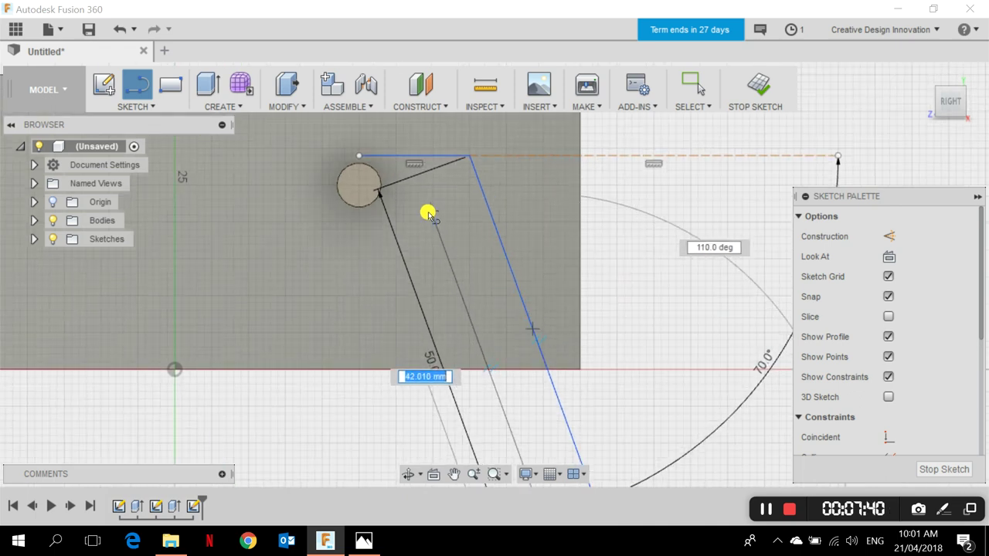
scroll(431, 218, "up", 3)
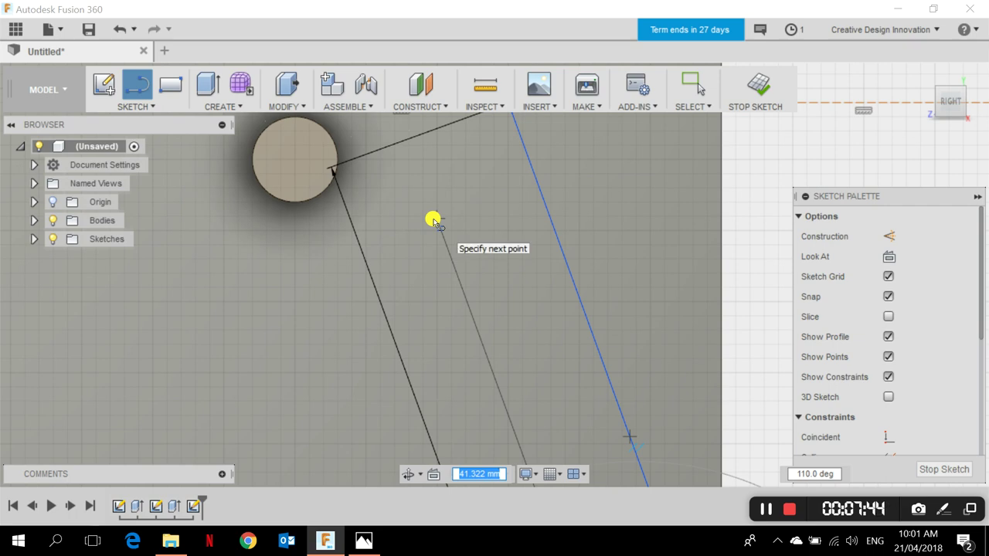
scroll(434, 221, "down", 4)
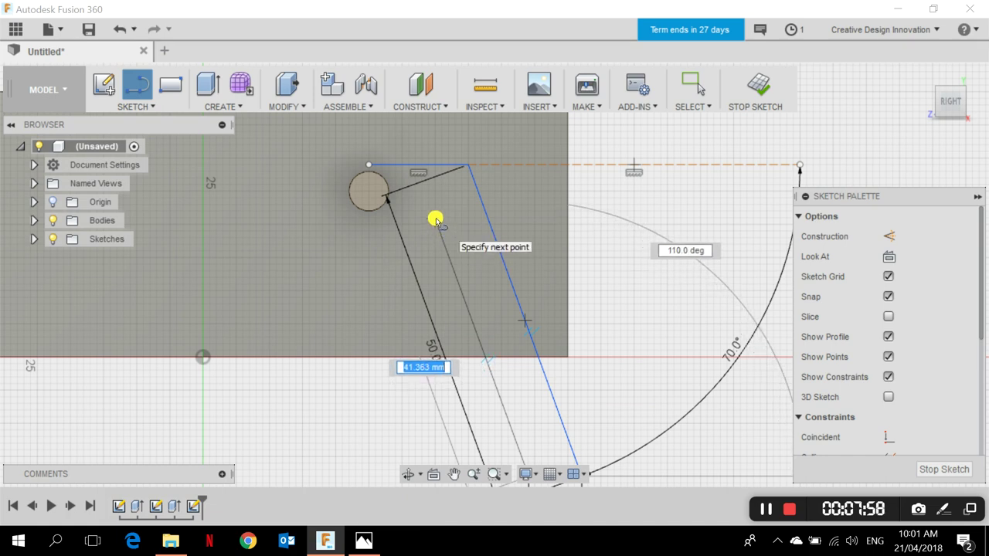
type("42")
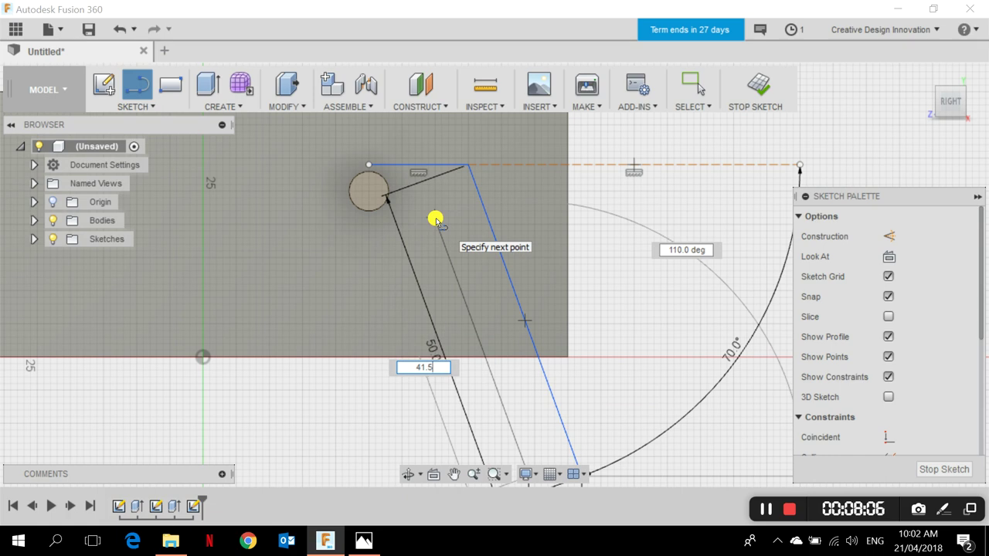
key("Return")
key("Escape")
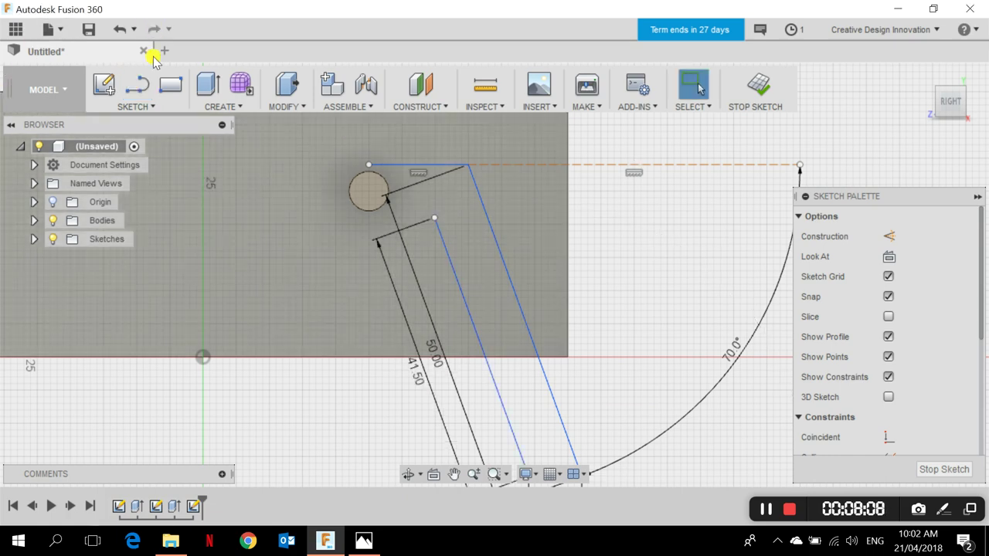
- Sketch a 55 mm horizontal line from the upper end of the 41.5 mm line, running below the pin towards the block's far end
left_click(154, 91)
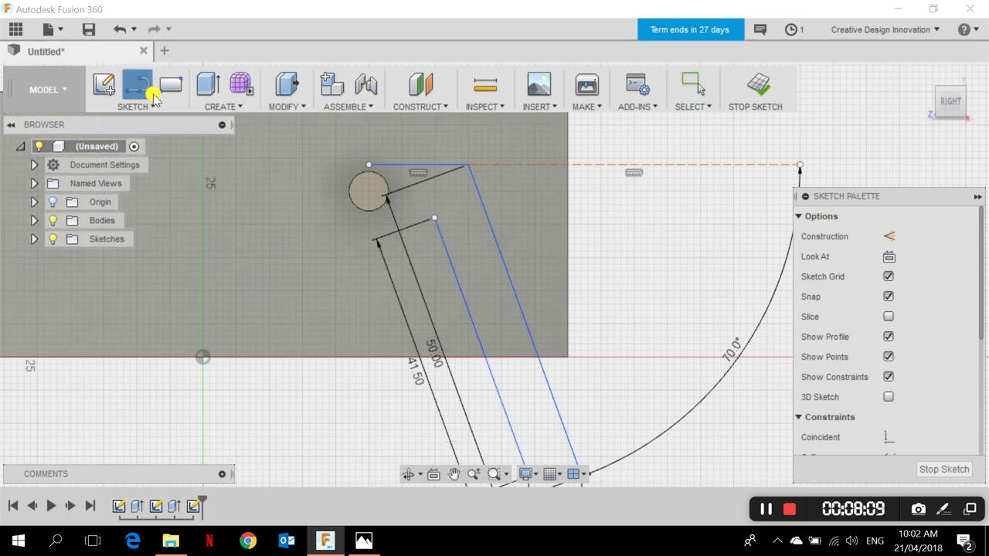
left_click(435, 219)
scroll(172, 230, "down", 3)
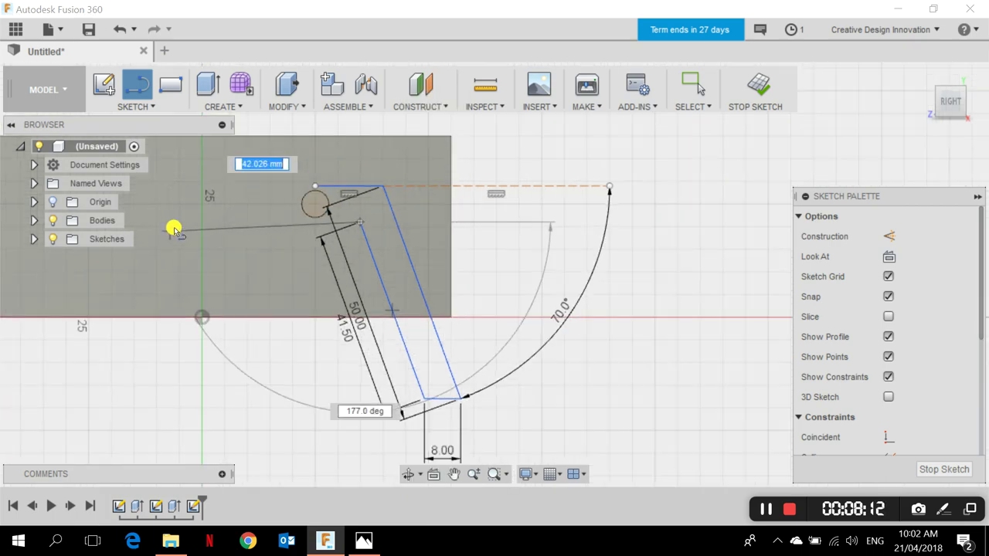
middle_click_drag(172, 224, 430, 254)
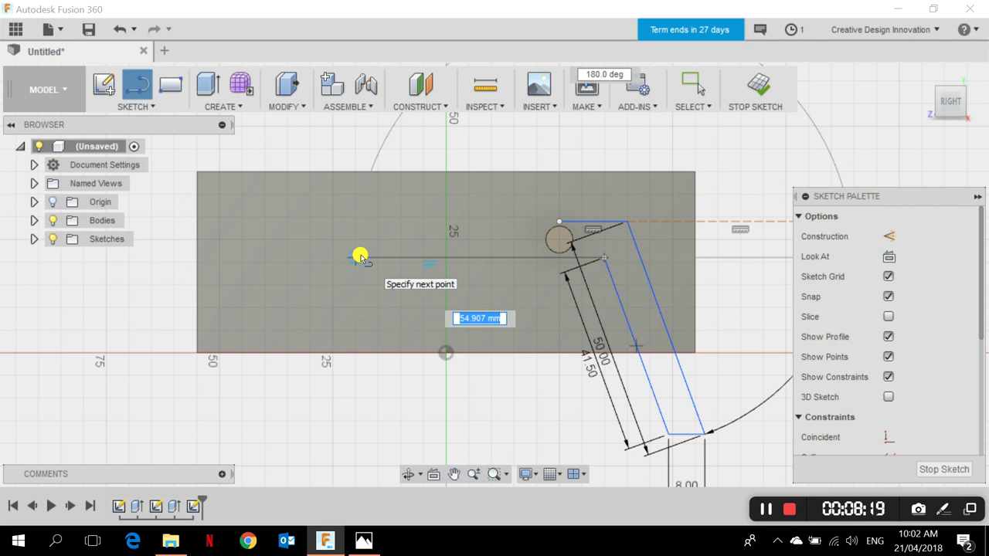
type("5")
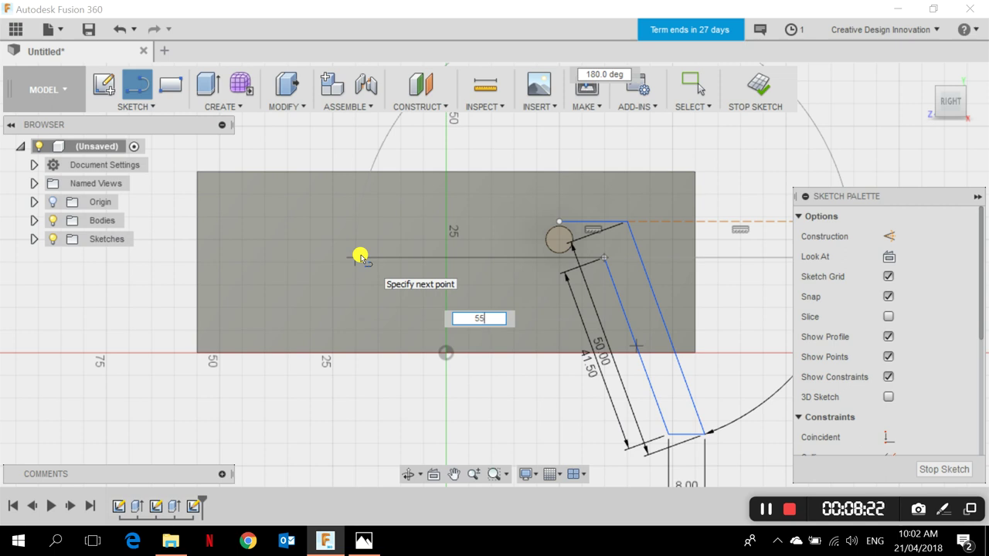
type("5")
key("Return")
key("Escape")
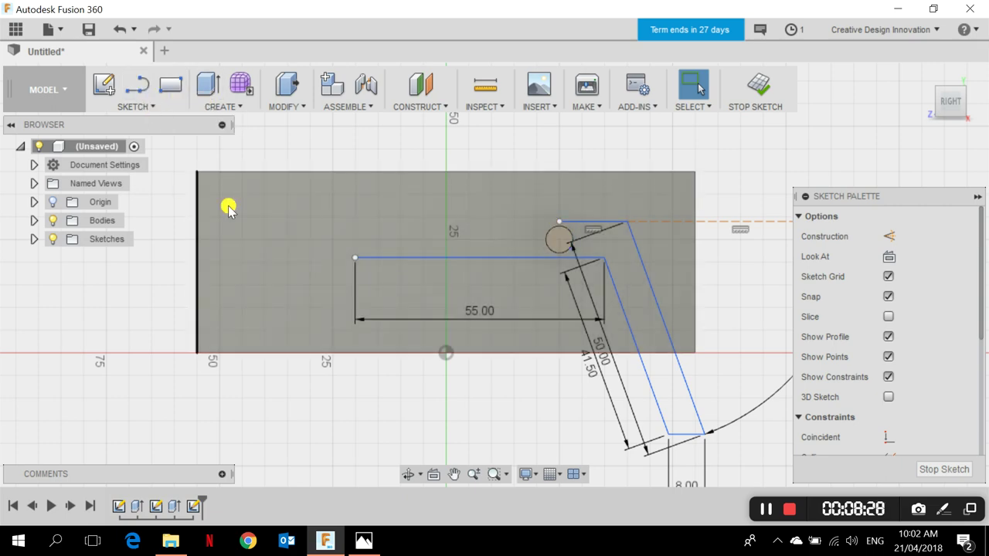
- Sketch a 27 mm line sloping down and outward at 110° from the 55 mm line's free end, checking the rocker bogie image in Photos
key("alt+Tab")
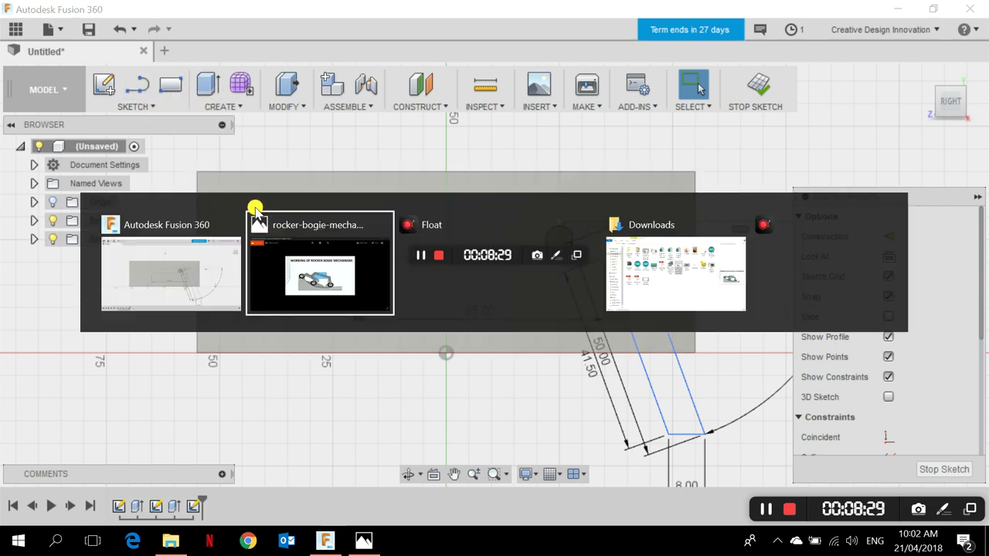
left_click(386, 276)
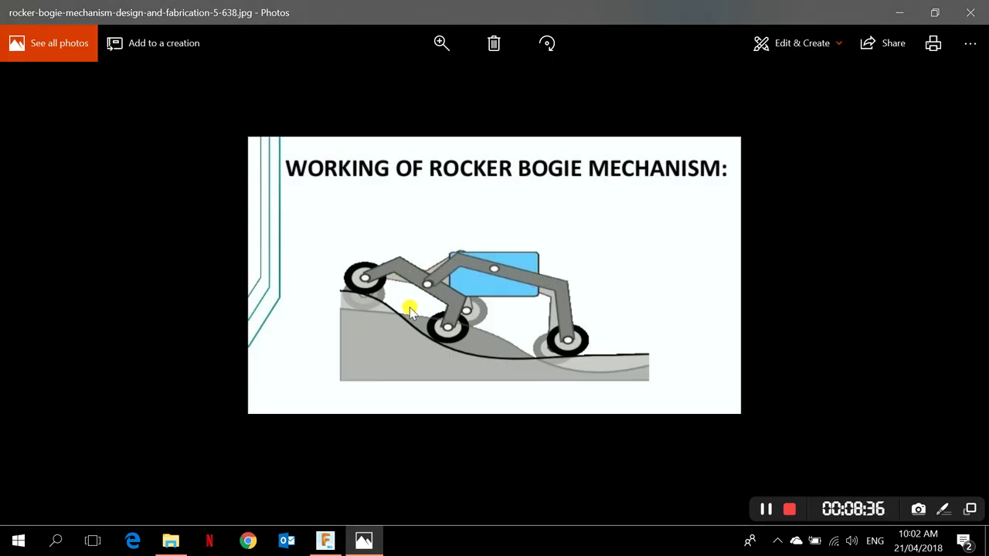
key("alt+Tab")
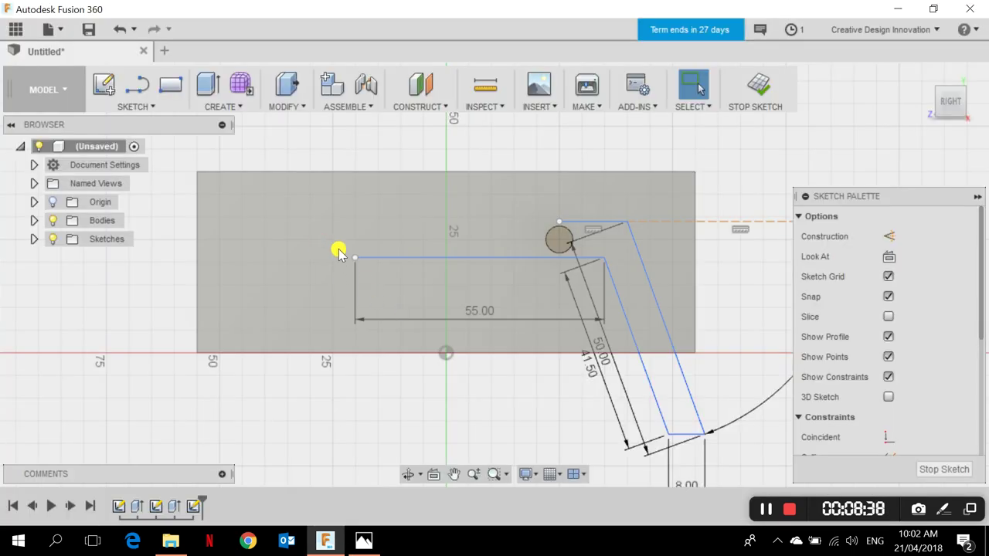
key("alt+Tab")
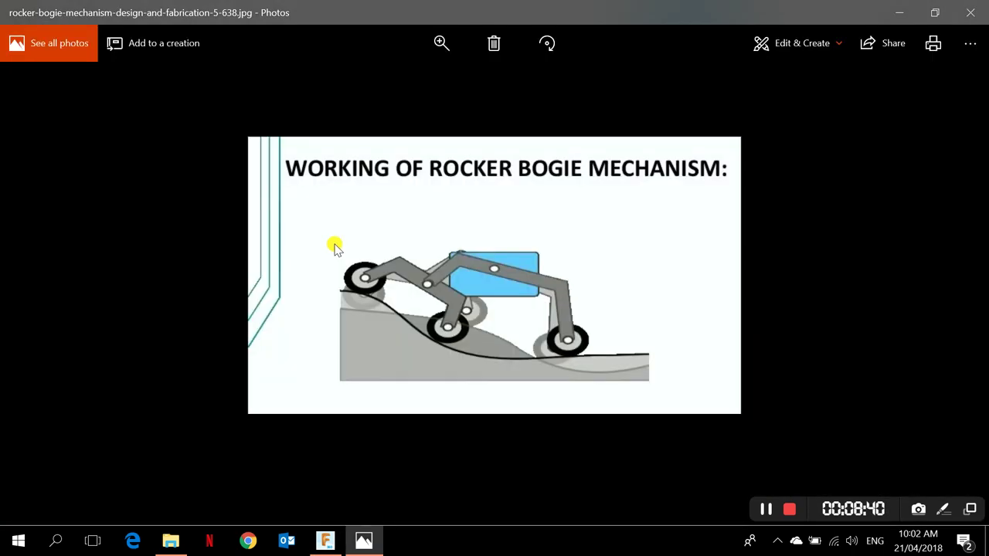
key("alt+Tab")
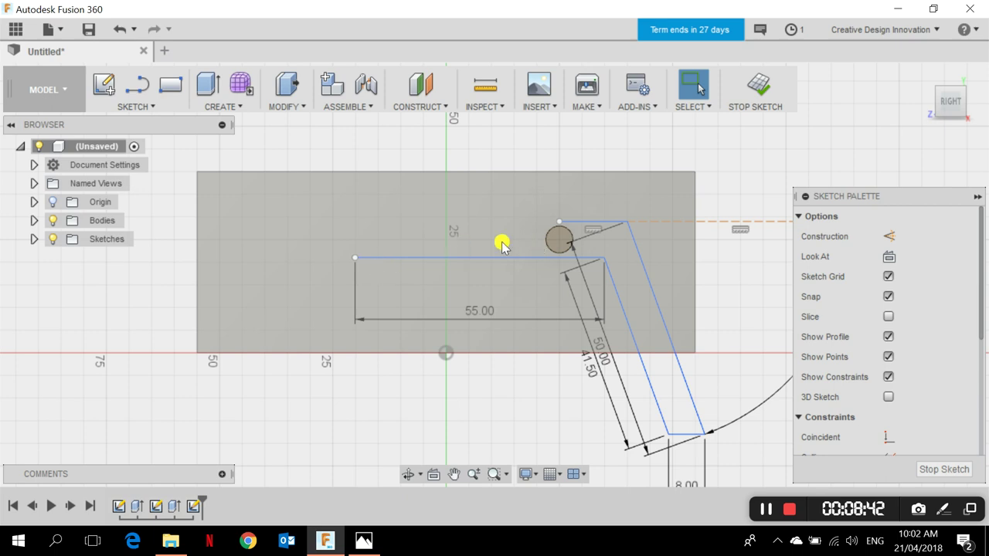
left_click(138, 84)
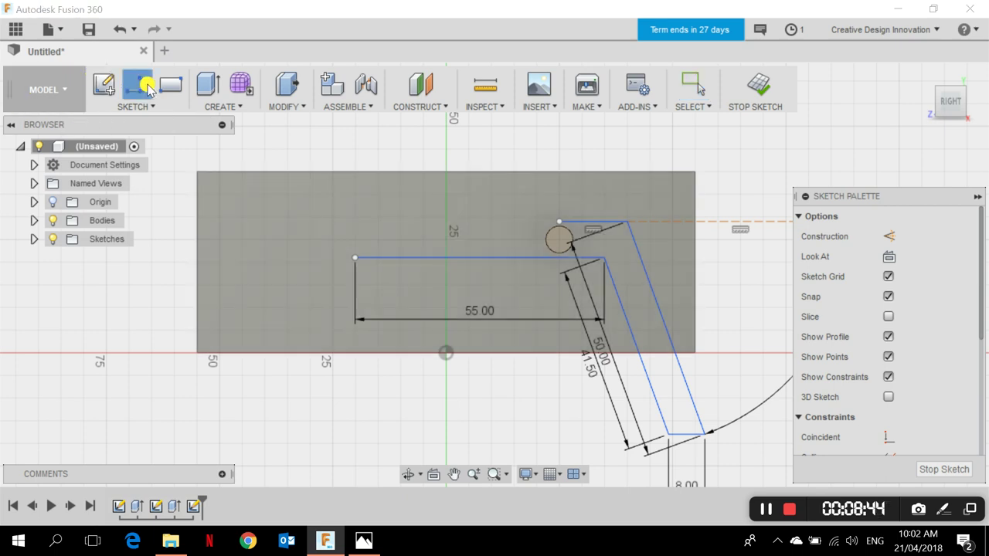
left_click(356, 258)
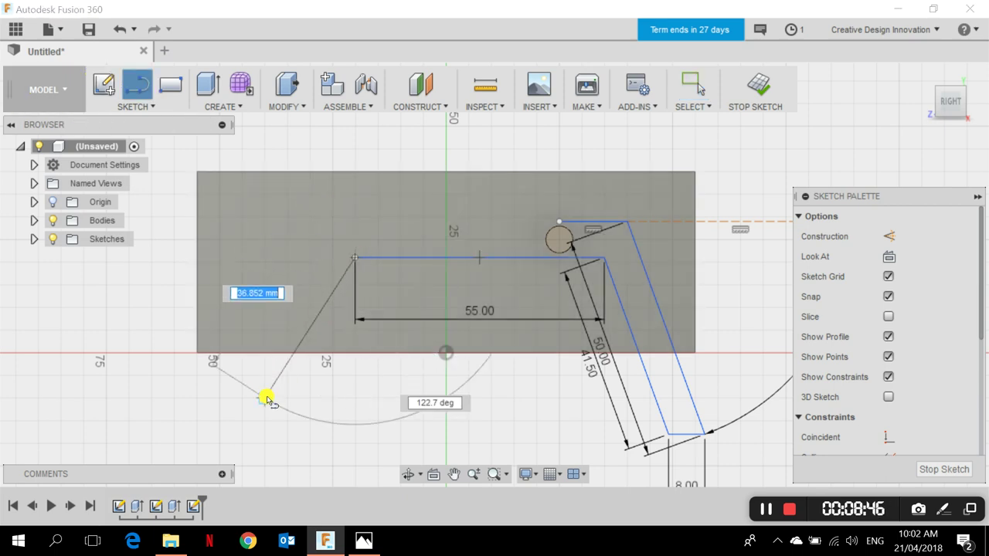
key("Tab")
type("110")
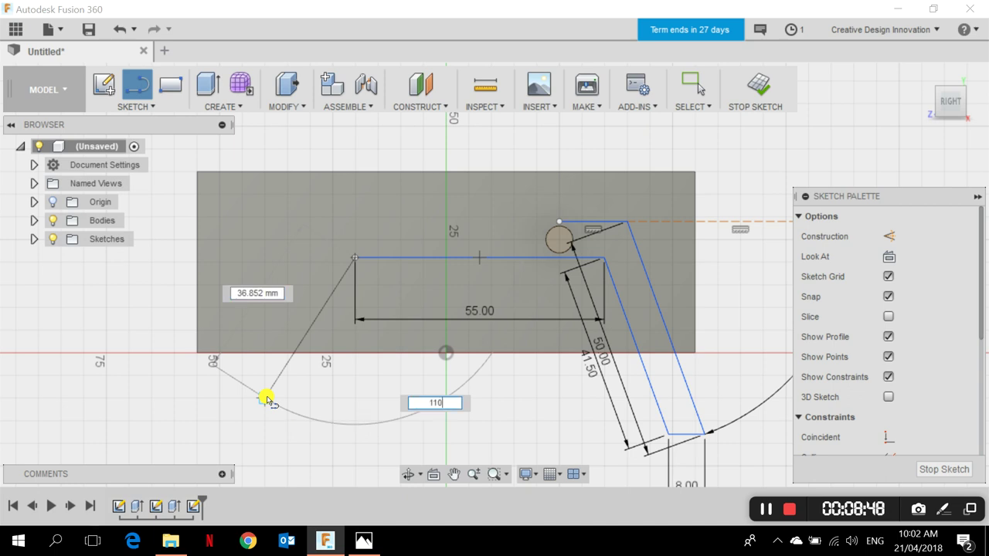
key("Tab")
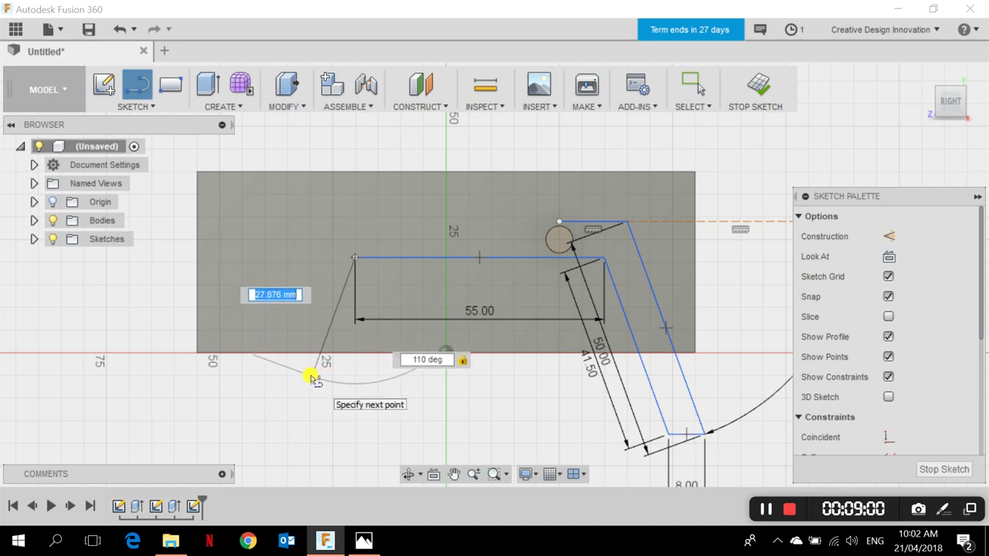
scroll(311, 377, "up", 5)
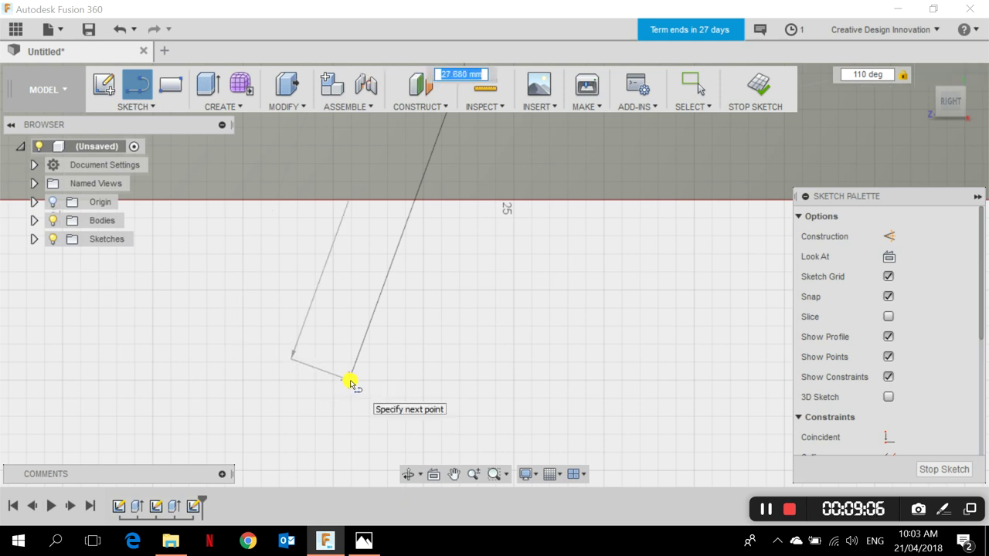
type("27")
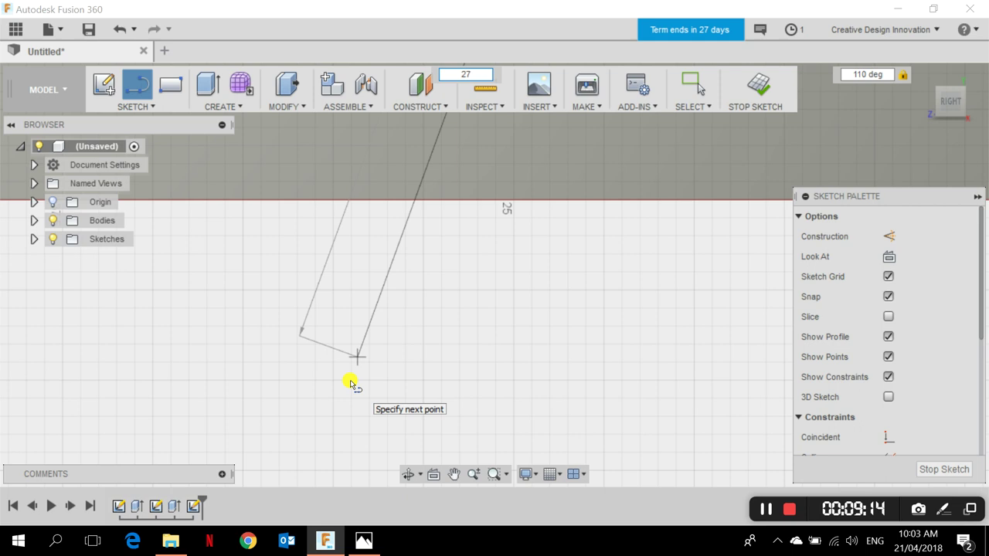
key("Return")
key("Escape")
scroll(381, 353, "down", 5)
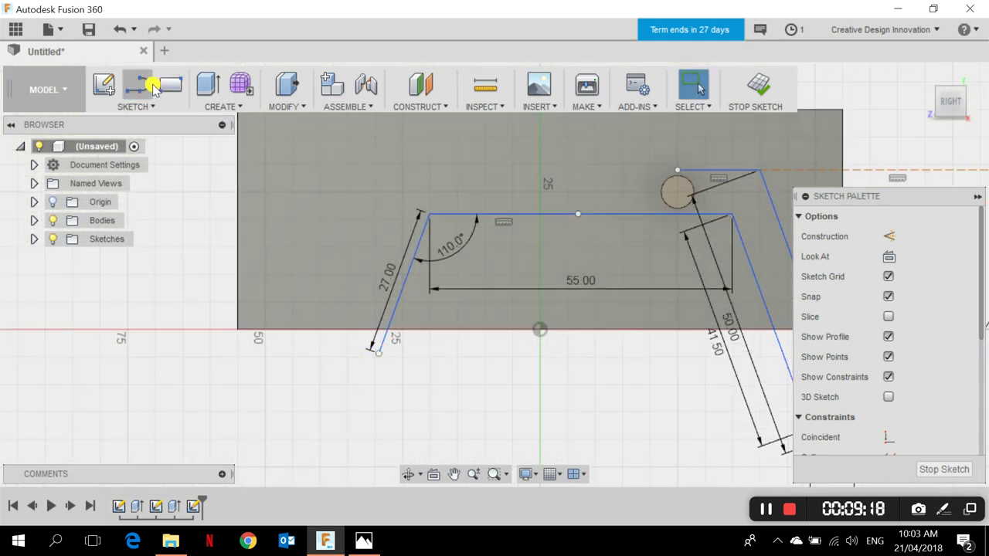
- Sketch an 8 mm horizontal line running outward from the lower end of the 27 mm sloped line
middle_click_drag(616, 308, 530, 299)
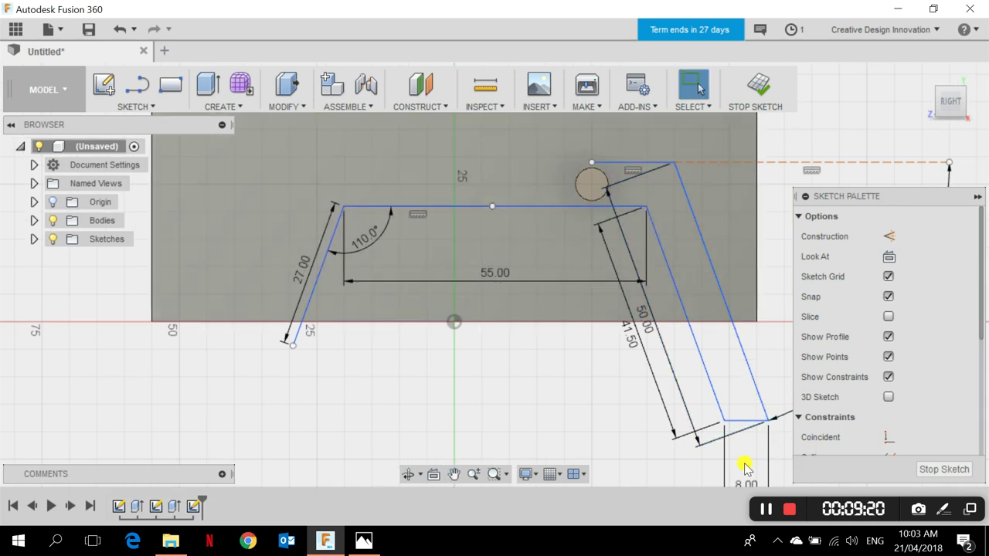
left_click(134, 87)
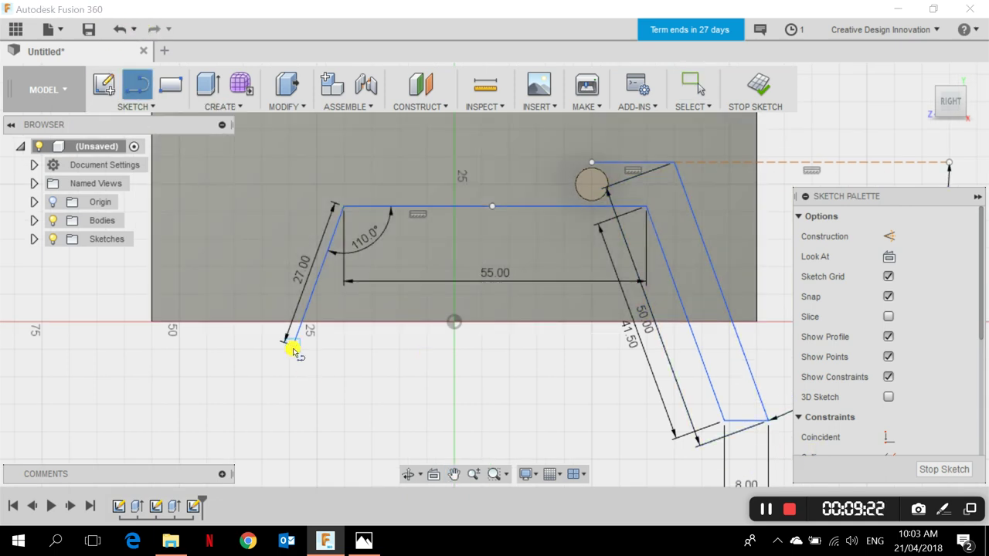
scroll(290, 344, "up", 1)
left_click(292, 345)
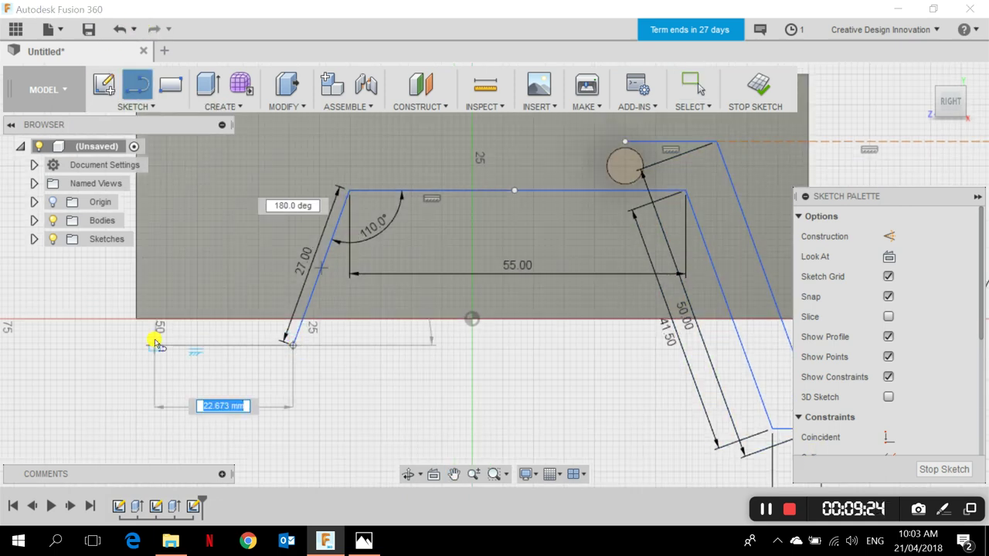
type("8")
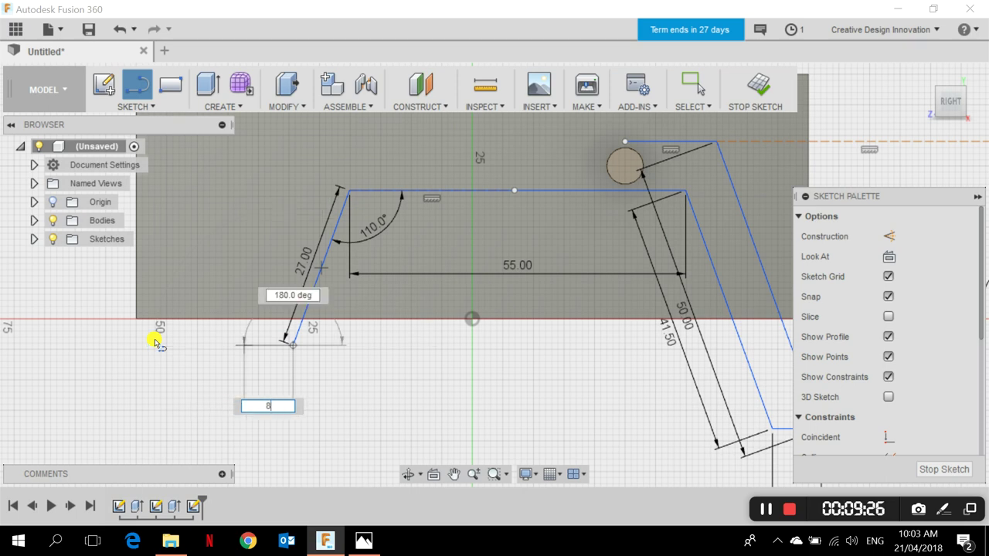
key("Return")
key("Escape")
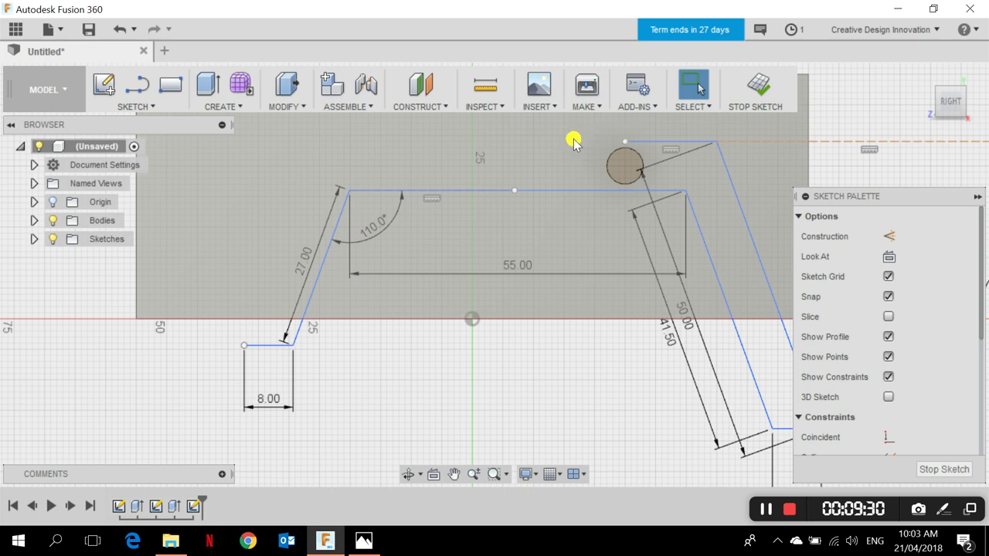
- Sketch a 27 mm line upward from the 8 mm line's free end, parallel to the existing 27 mm sloped line
left_click(139, 89)
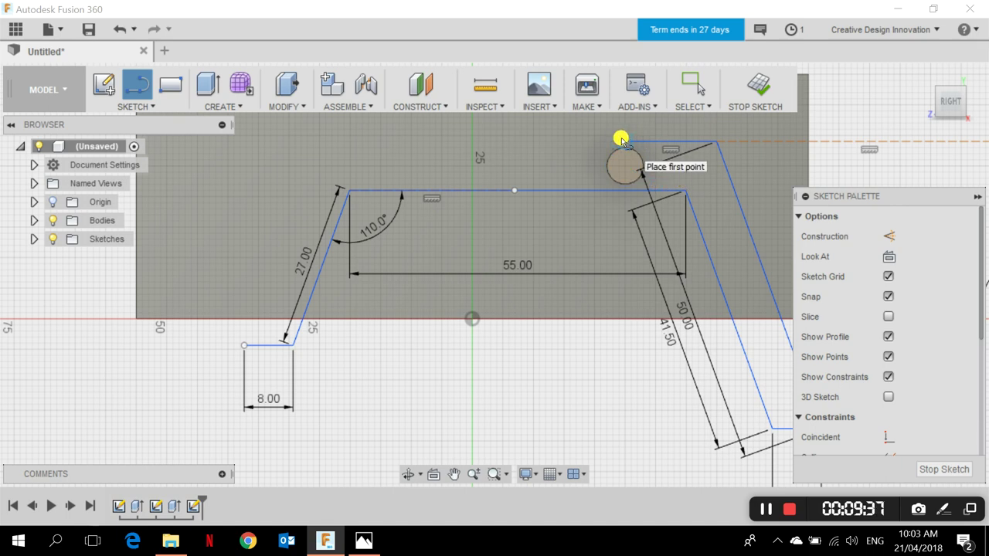
scroll(246, 343, "up", 2)
left_click(246, 342)
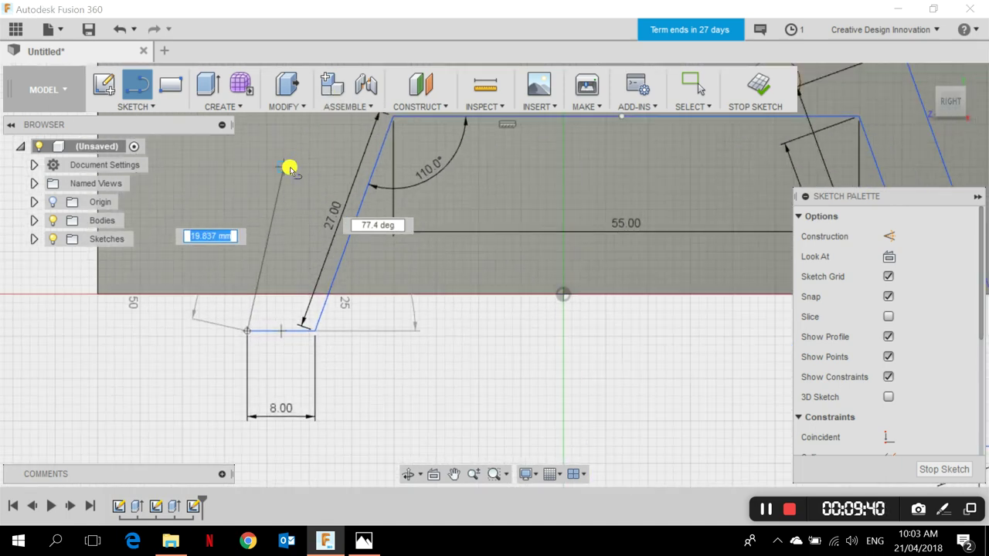
middle_click_drag(286, 168, 247, 378)
scroll(294, 315, "down", 1)
scroll(297, 270, "down", 2)
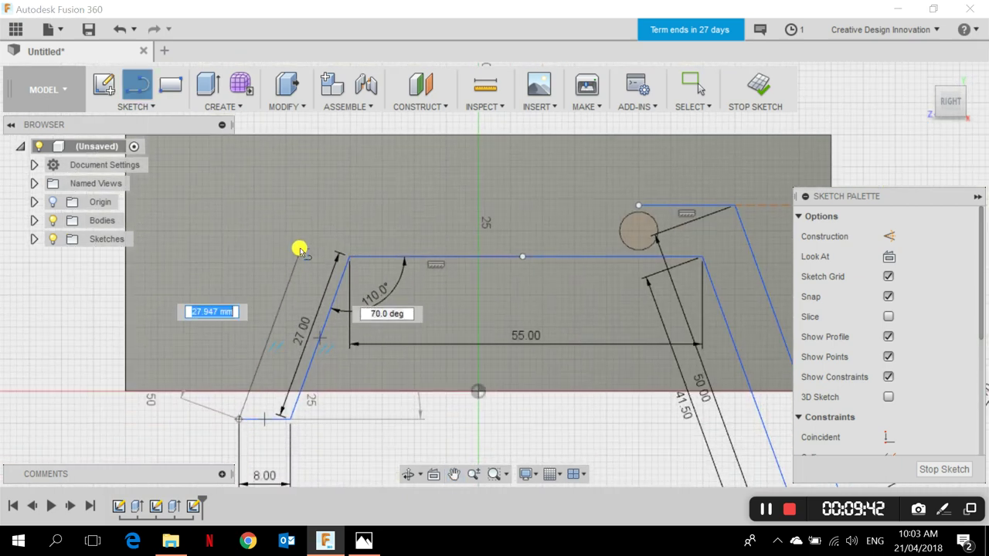
key("Tab")
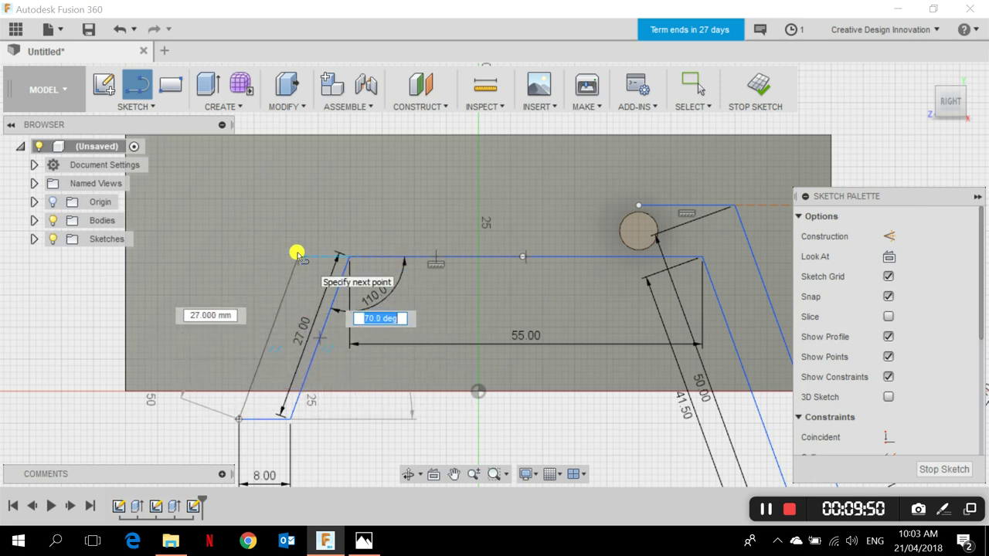
scroll(298, 254, "up", 2)
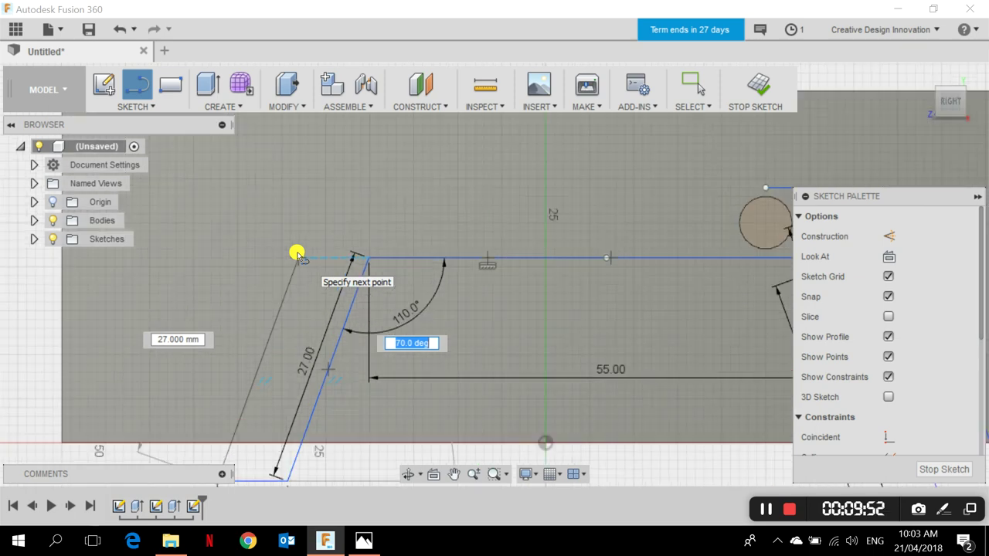
left_click(298, 254)
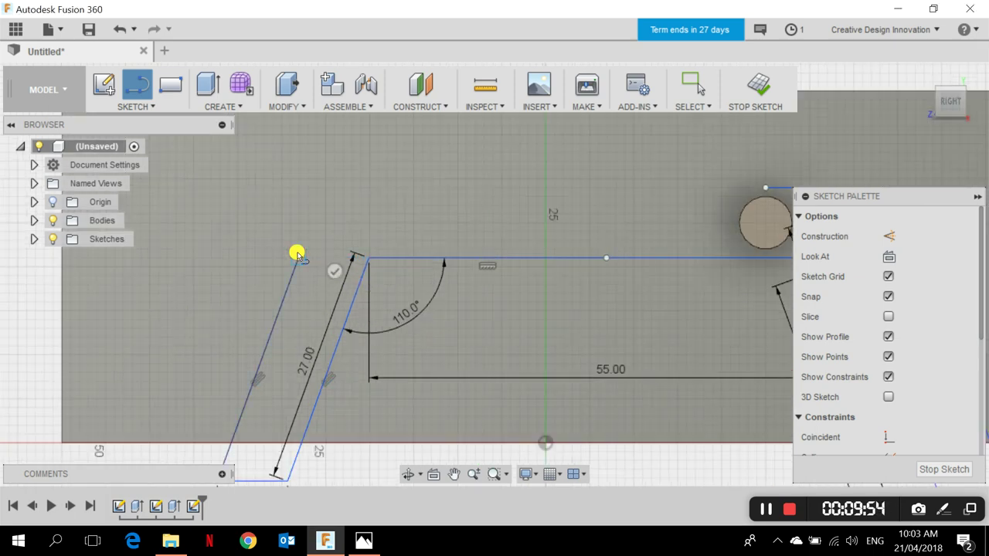
- Extend the outer sloped edge upward by 8.5 mm, and close the arm profile with a horizontal line to the open end above the pin
scroll(328, 185, "down", 1)
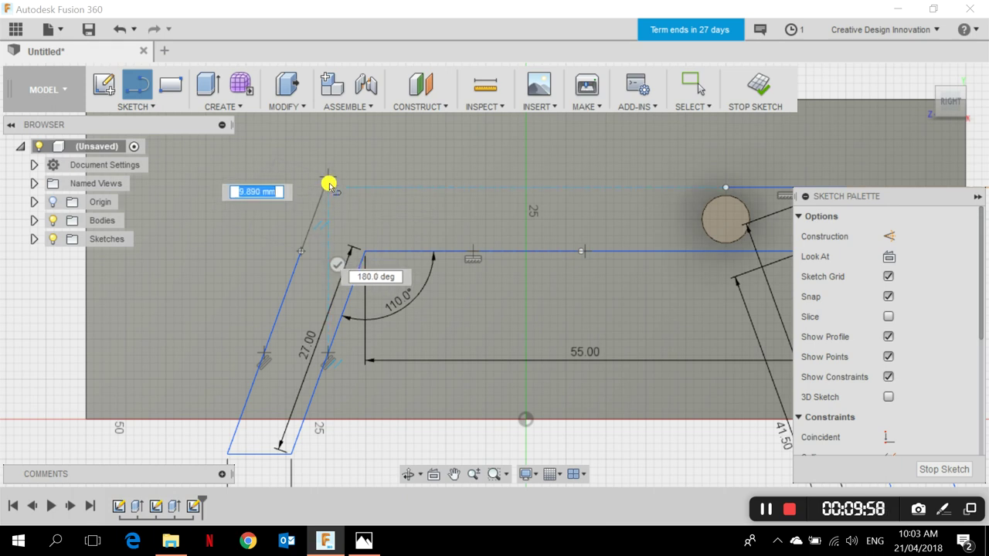
scroll(329, 185, "up", 2)
scroll(328, 185, "up", 1)
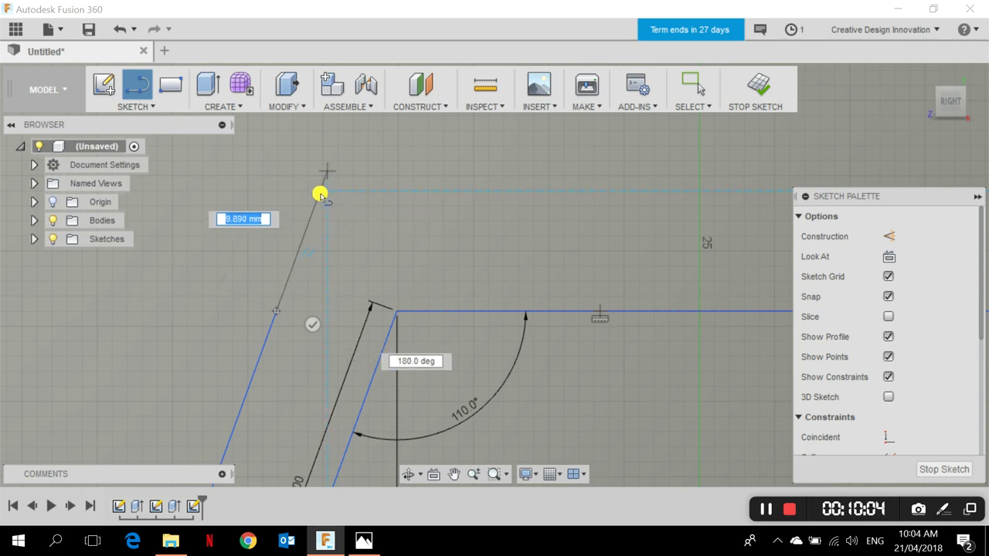
scroll(315, 196, "down", 2)
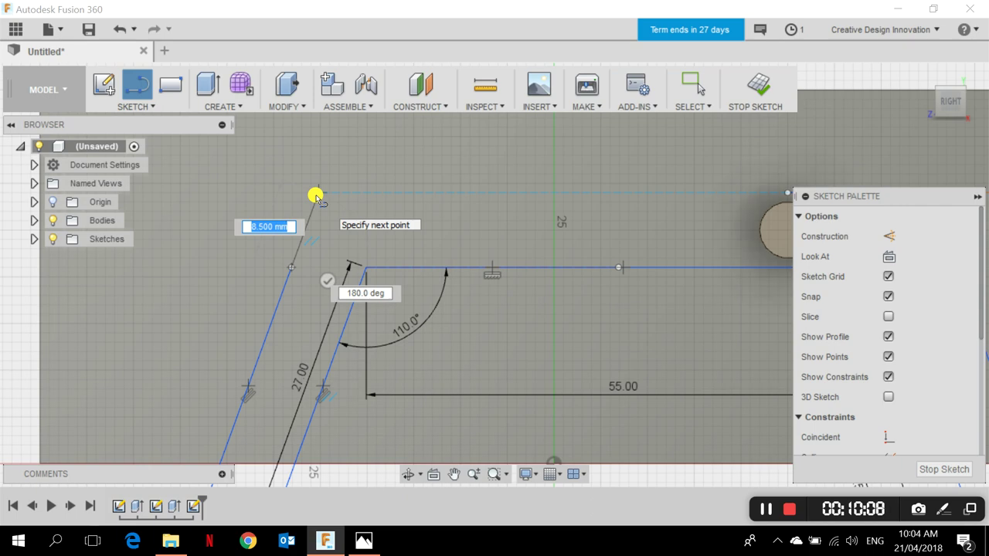
left_click(316, 195)
mouse_move(753, 192)
middle_mouse_down()
mouse_move(551, 214)
mouse_move(588, 219)
middle_mouse_up()
left_click(588, 218)
scroll(588, 218, "down", 4)
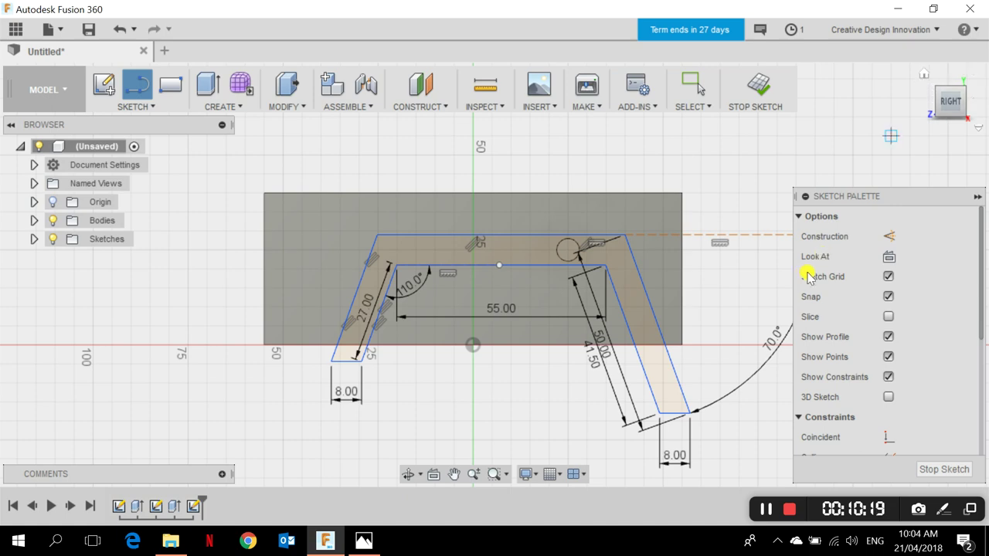
key("Escape")
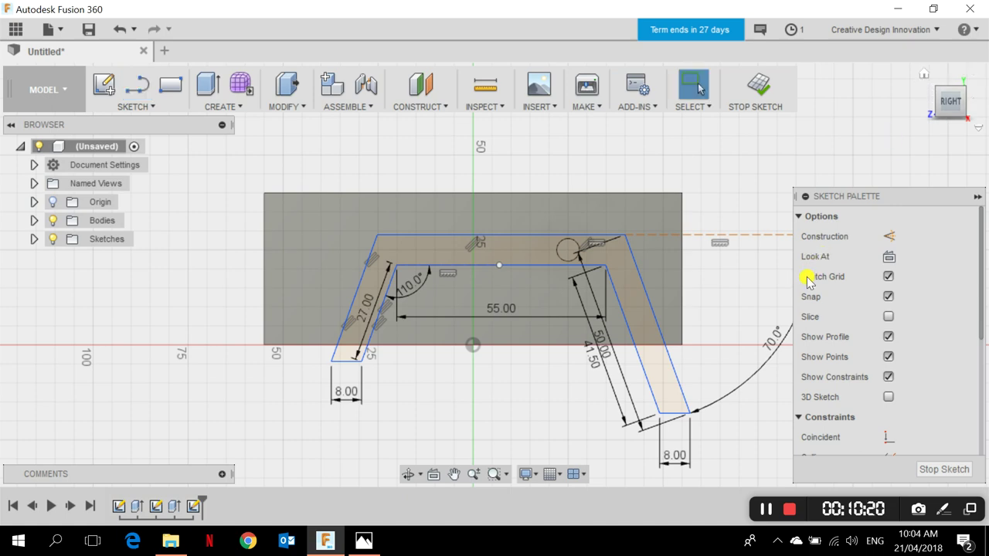
- Start an Extrude with the bent rocker arm profile and the pin circle as its profiles
left_click(924, 74)
scroll(574, 281, "up", 4)
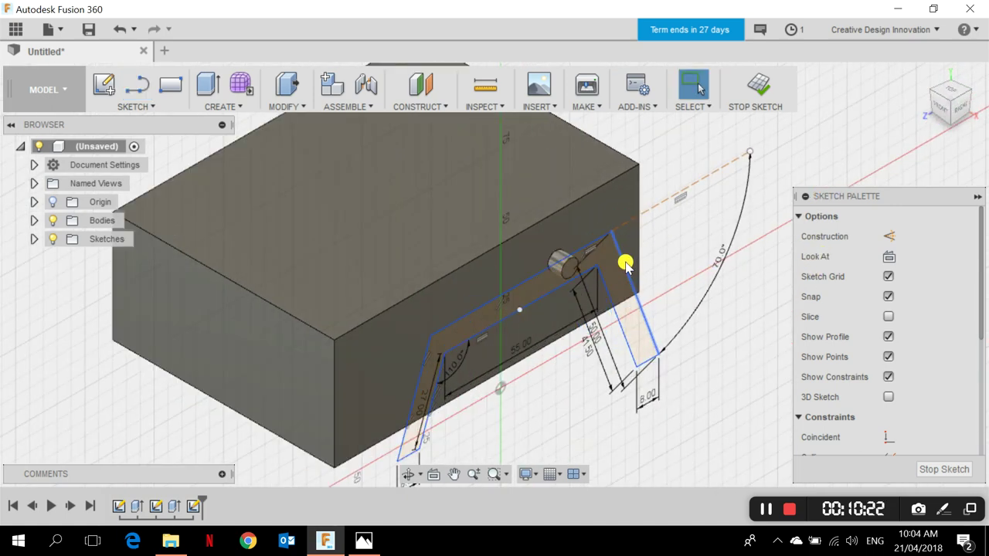
left_click(530, 294)
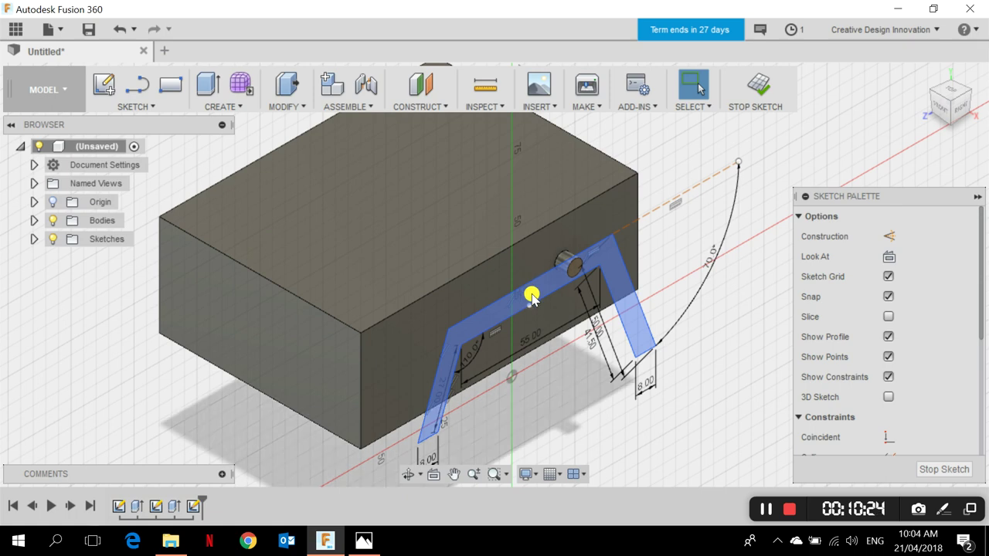
scroll(568, 270, "up", 5)
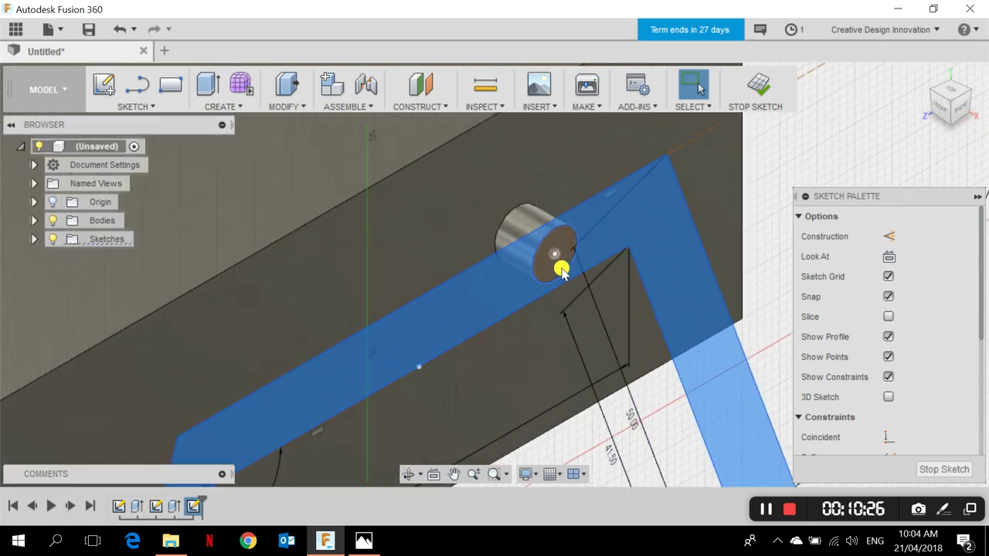
scroll(784, 137, "down", 5)
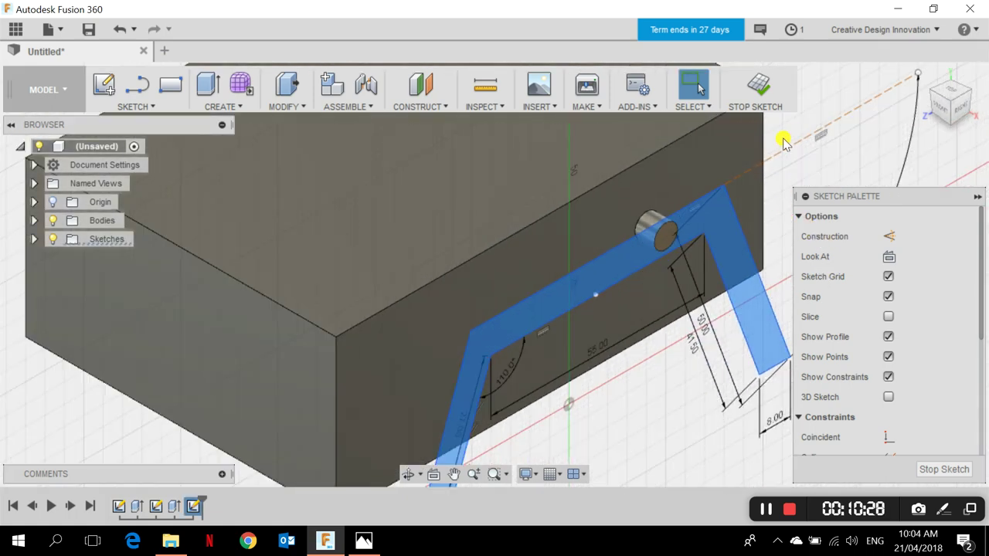
left_click(792, 135)
left_click(237, 106)
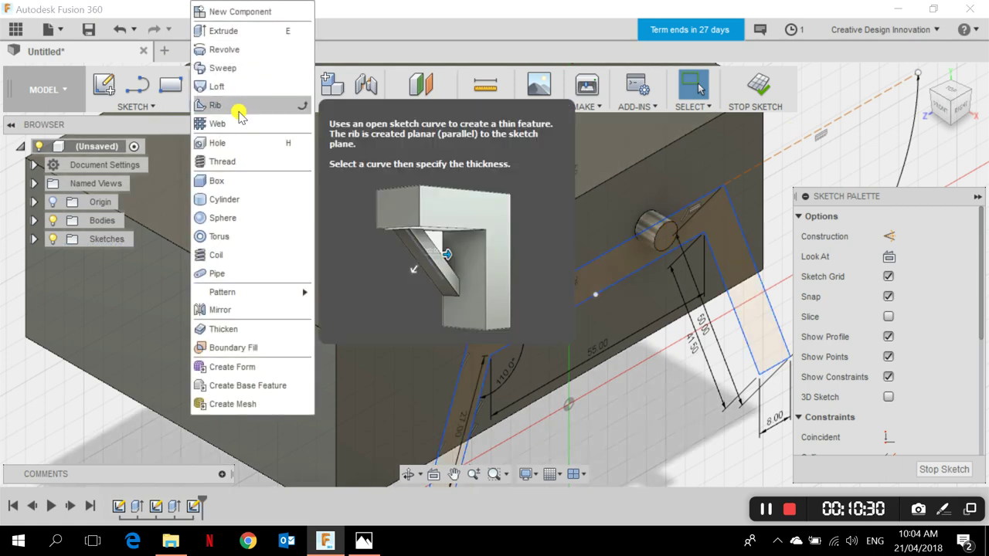
left_click(238, 34)
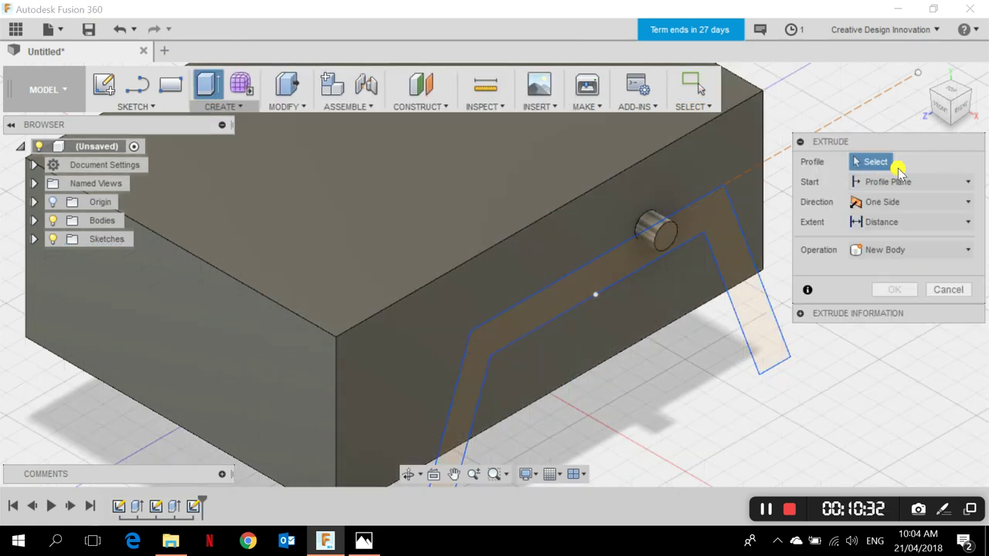
left_click(604, 280)
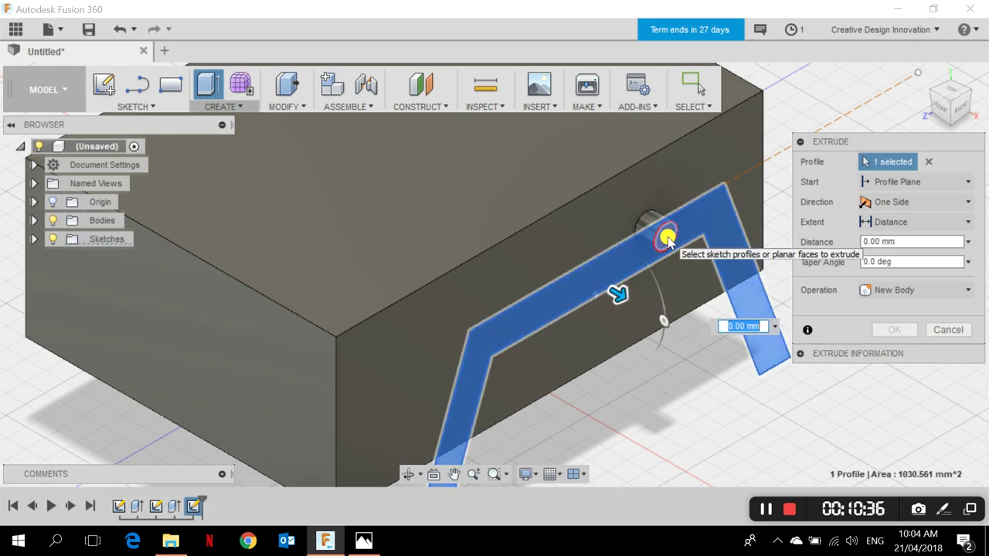
left_click(721, 283)
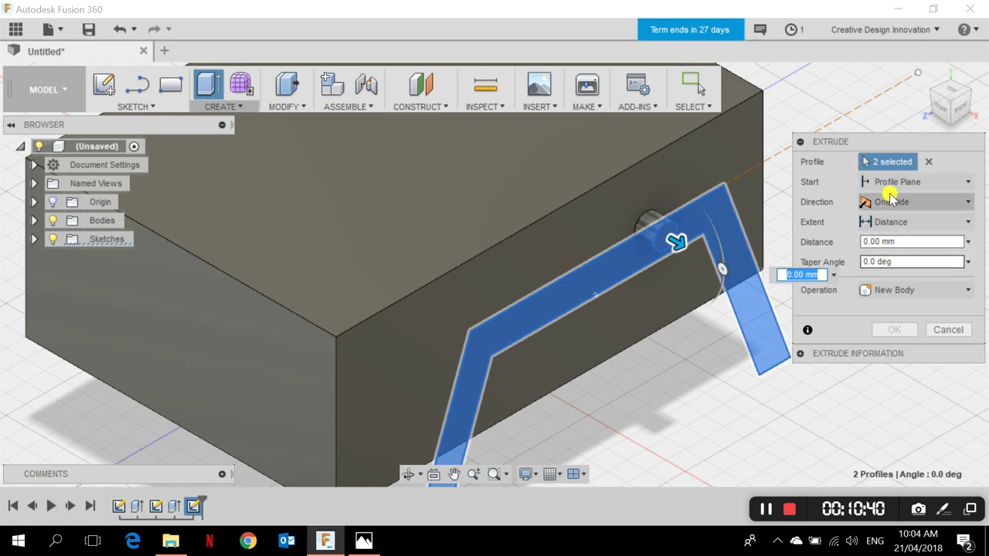
- Set the extrusion to Two Sides as a New Component, with a distance of 1 mm on each side
left_click(888, 202)
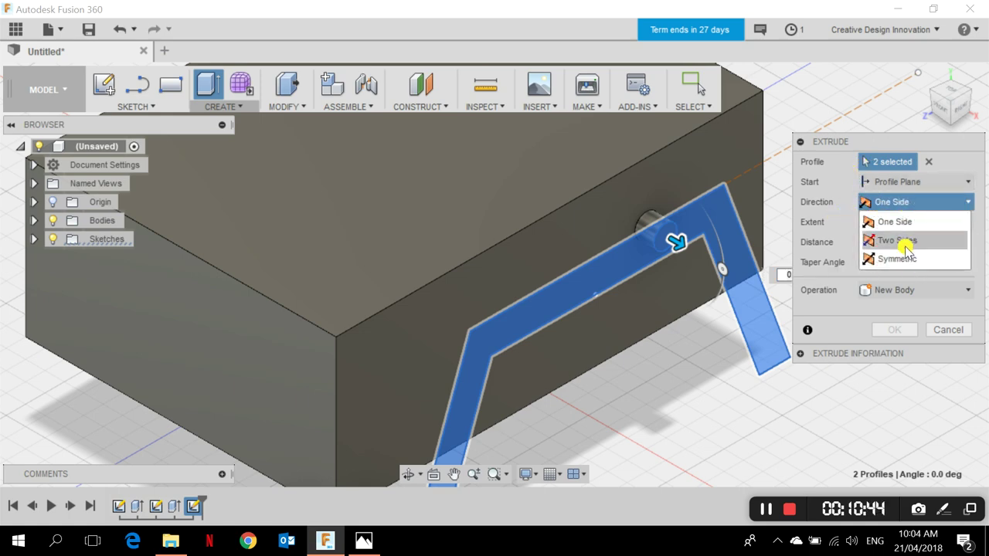
left_click(897, 241)
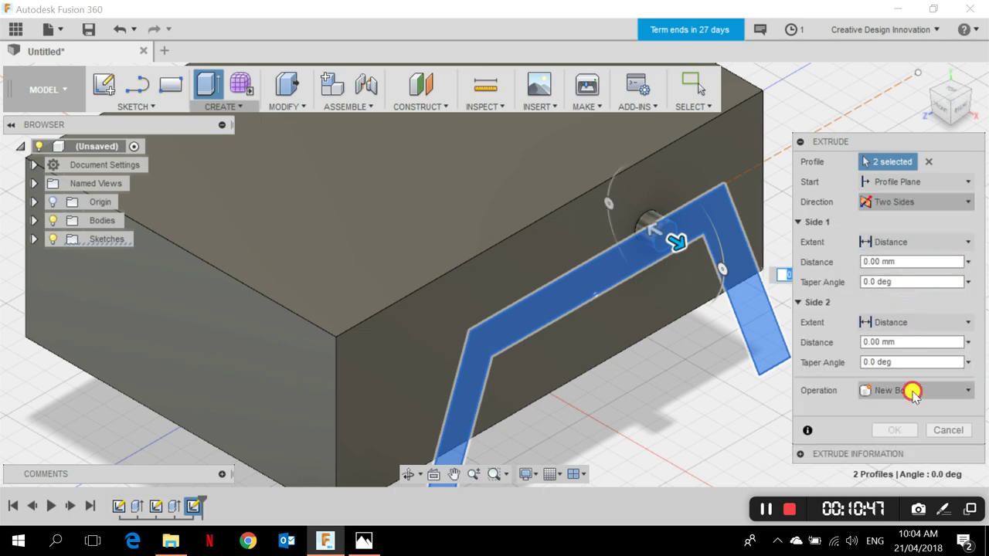
left_click(912, 393)
left_click(912, 484)
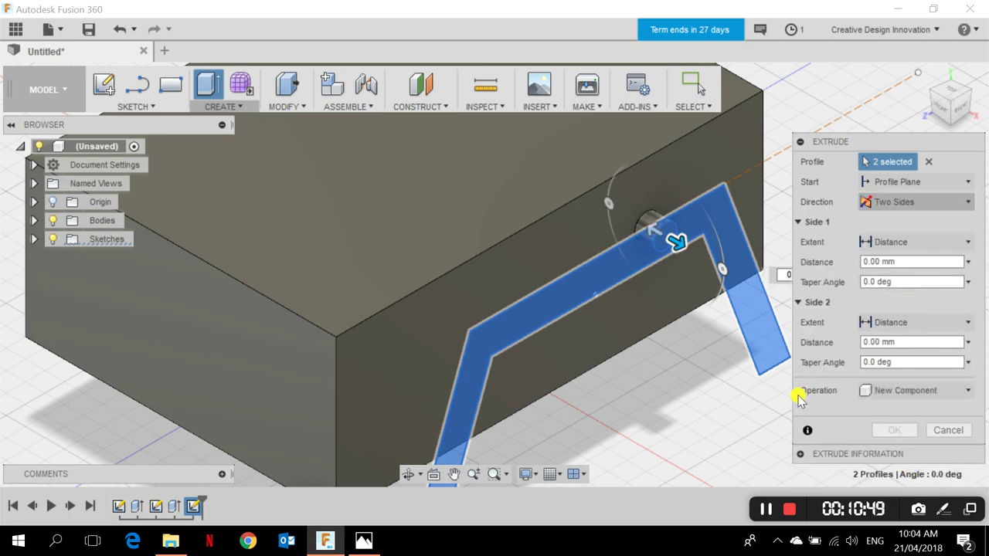
left_click(941, 114)
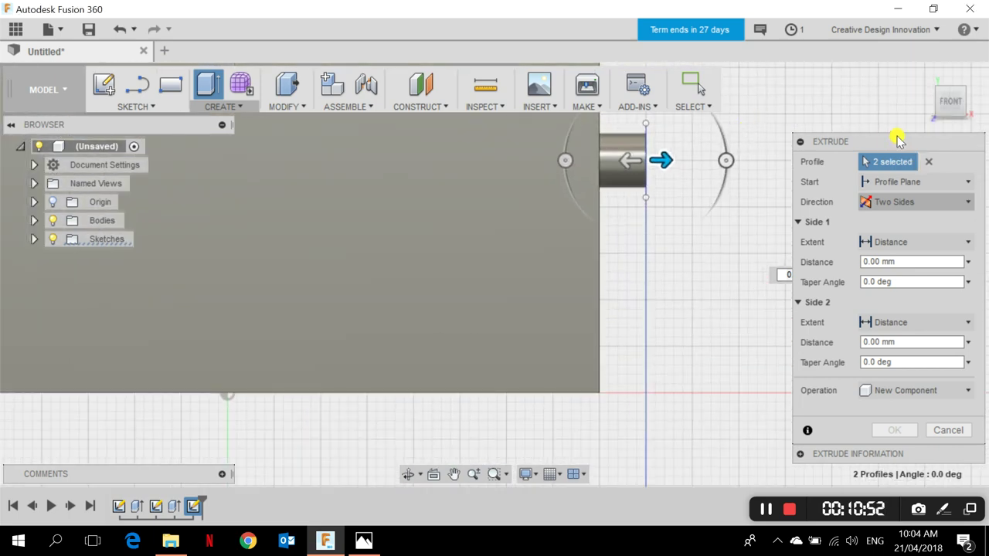
mouse_move(606, 158)
left_mouse_down()
mouse_move(559, 149)
mouse_move(624, 150)
left_mouse_up()
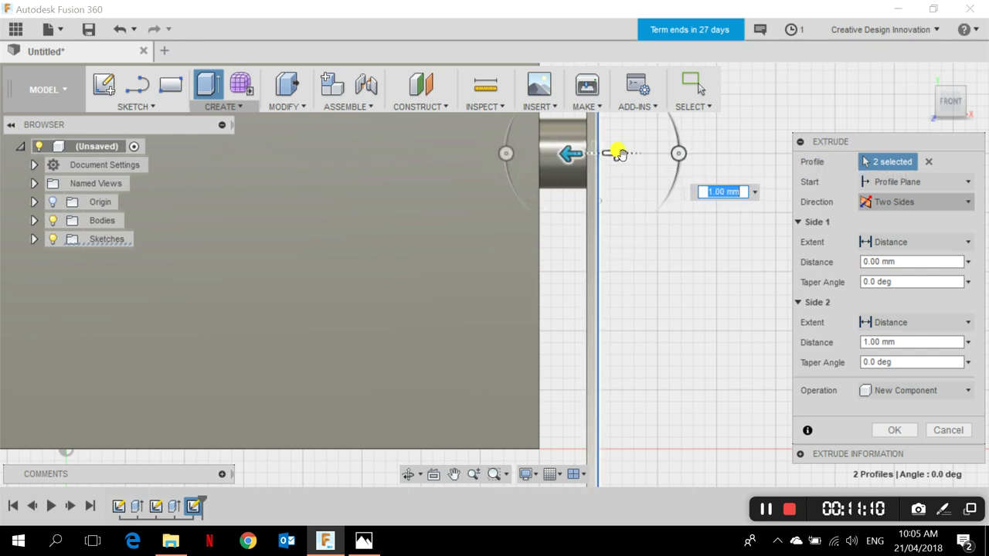
left_click_drag(622, 154, 629, 149)
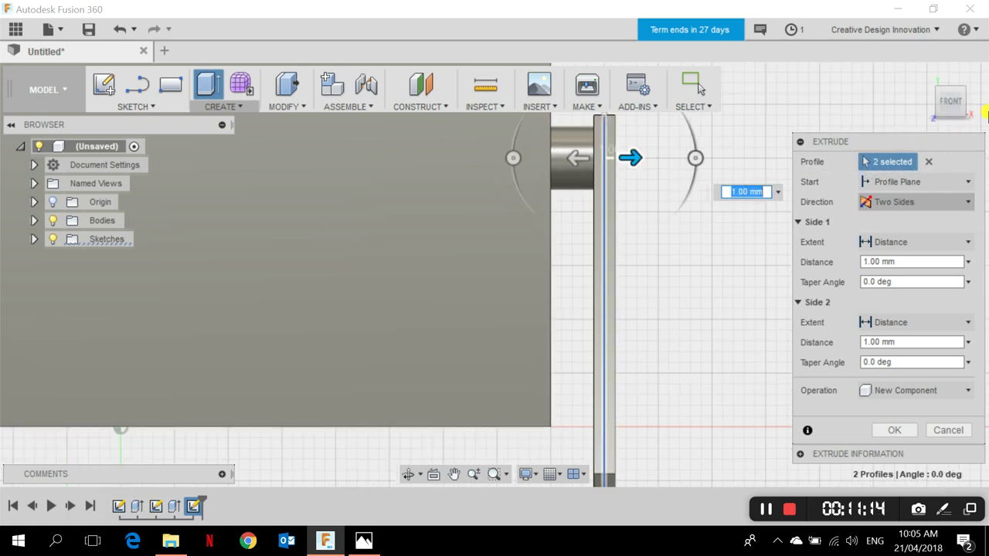
- Remove the pin circle from the extrusion profiles to leave a pin hole in the arm, and check the arm from the front
left_click(923, 74)
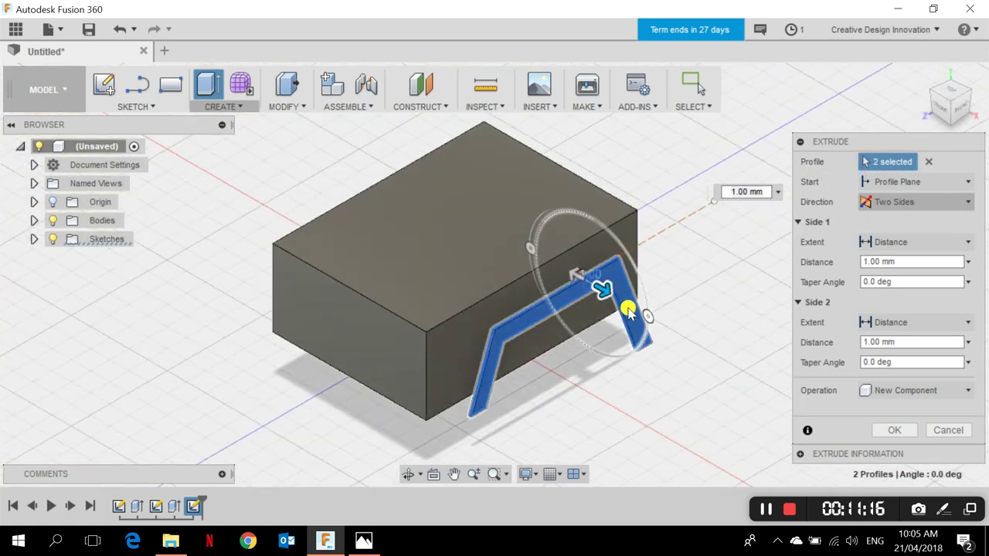
scroll(595, 286, "up", 5)
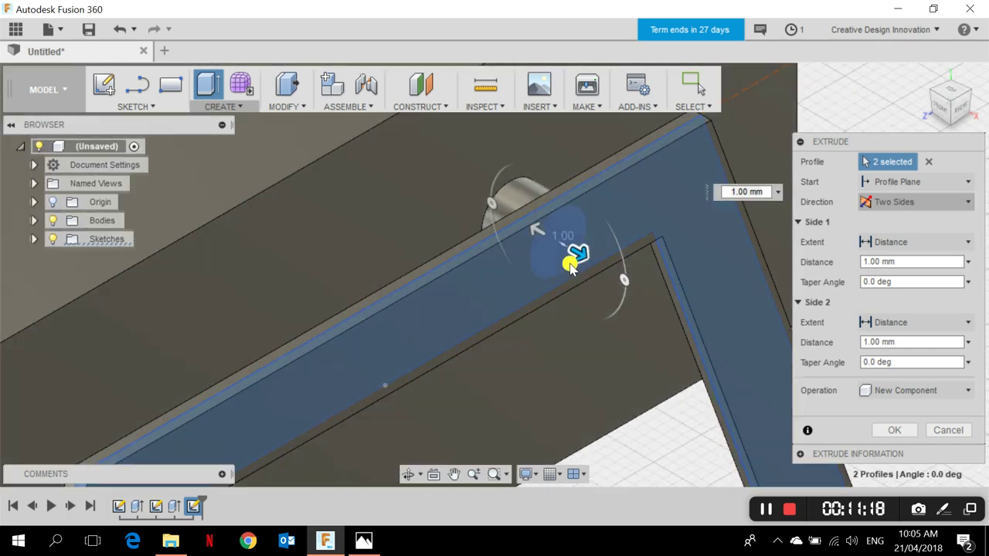
scroll(570, 265, "up", 3)
left_click(559, 232)
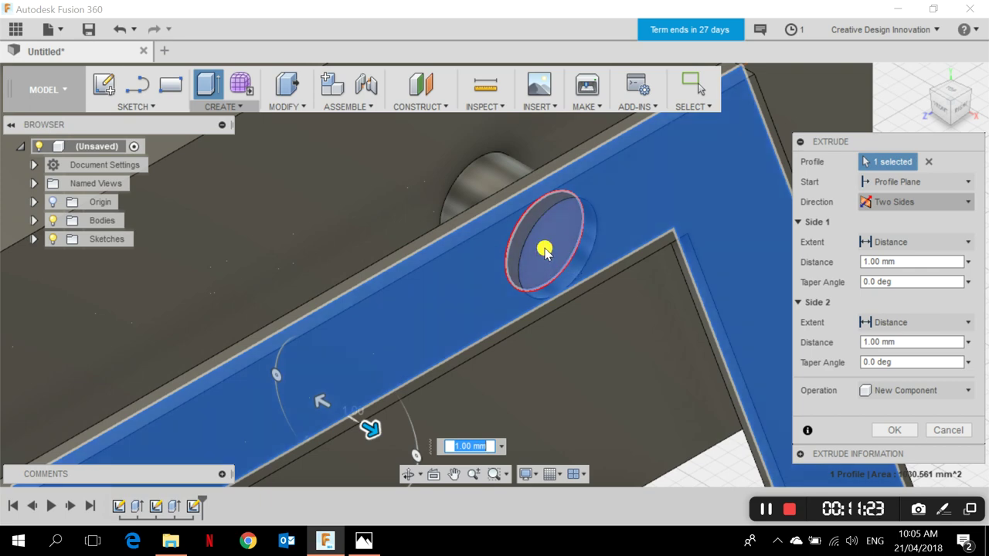
scroll(552, 265, "down", 4)
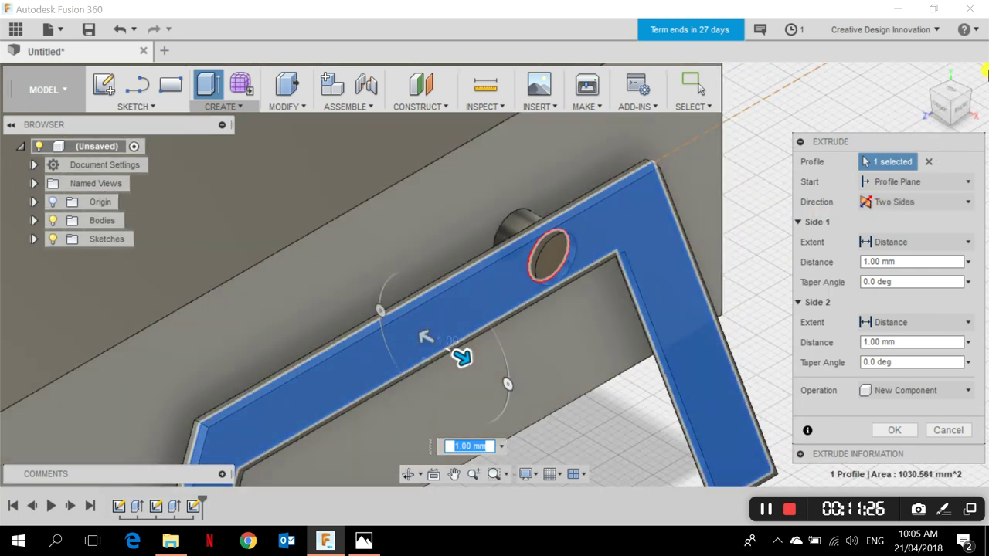
left_click(942, 108)
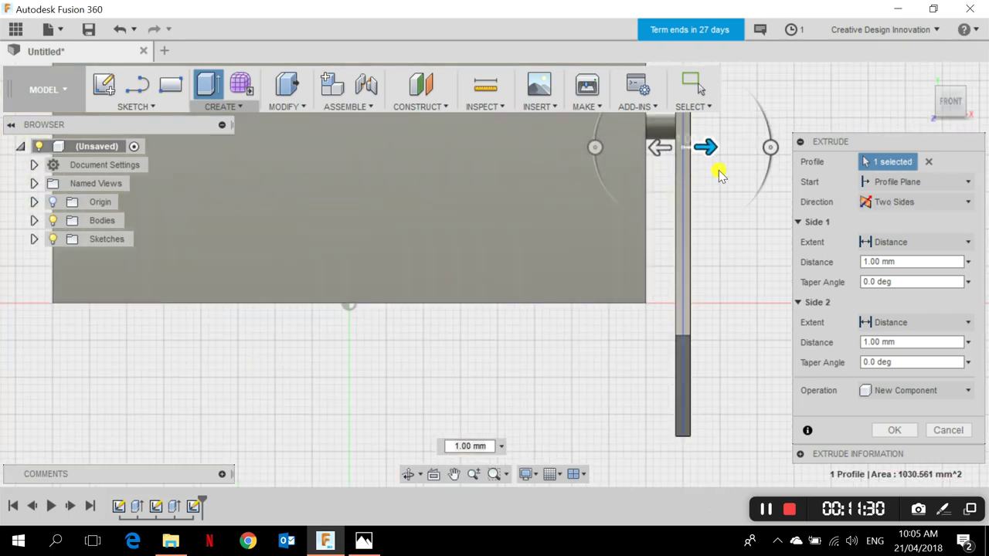
- Check the arm's position on the pin from the front and complete its extrusion as a new component
left_click(925, 74)
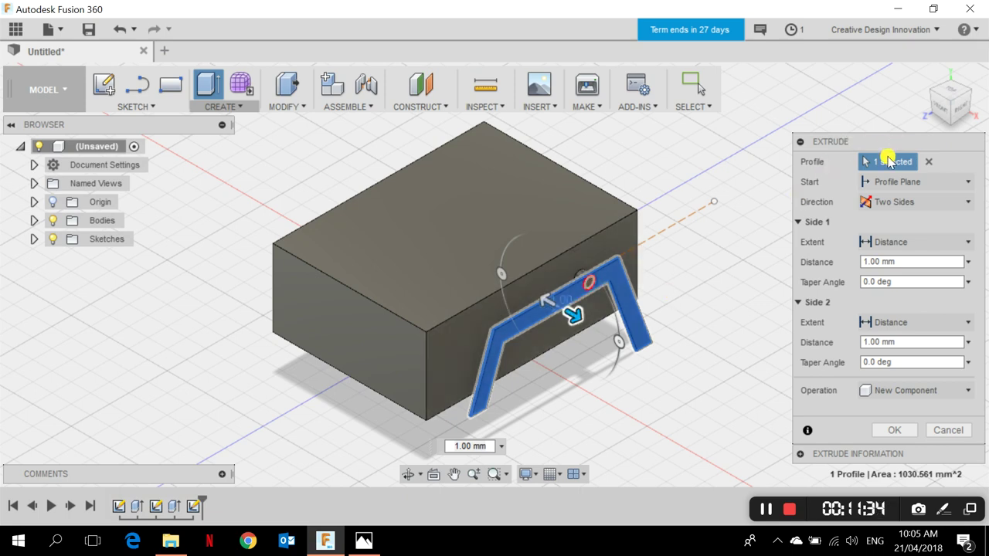
left_click(941, 108)
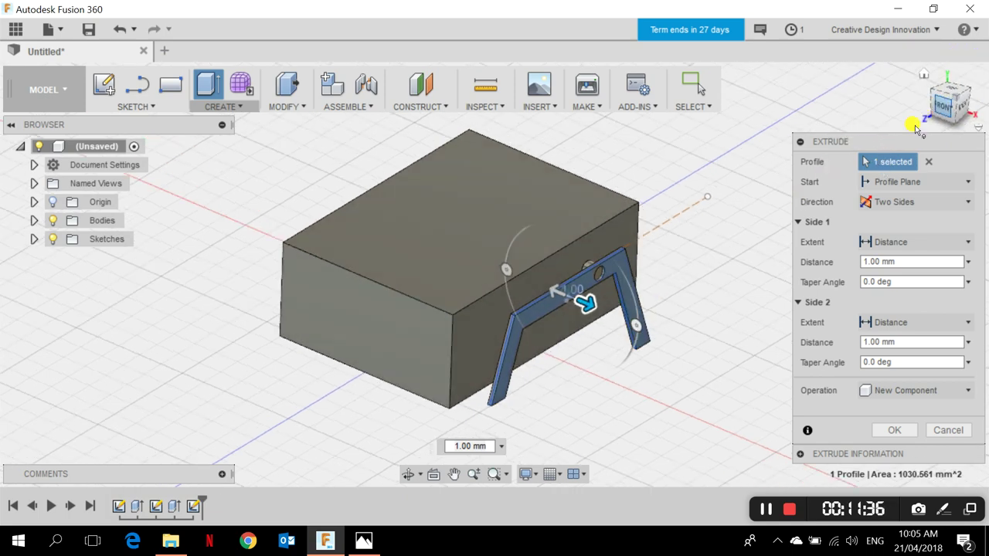
scroll(649, 223, "up", 3)
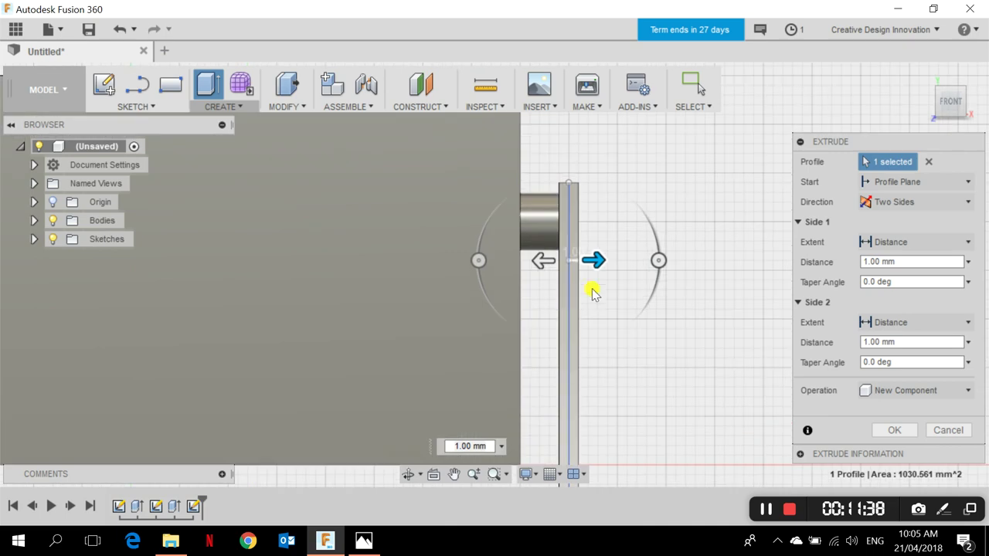
scroll(601, 282, "up", 1)
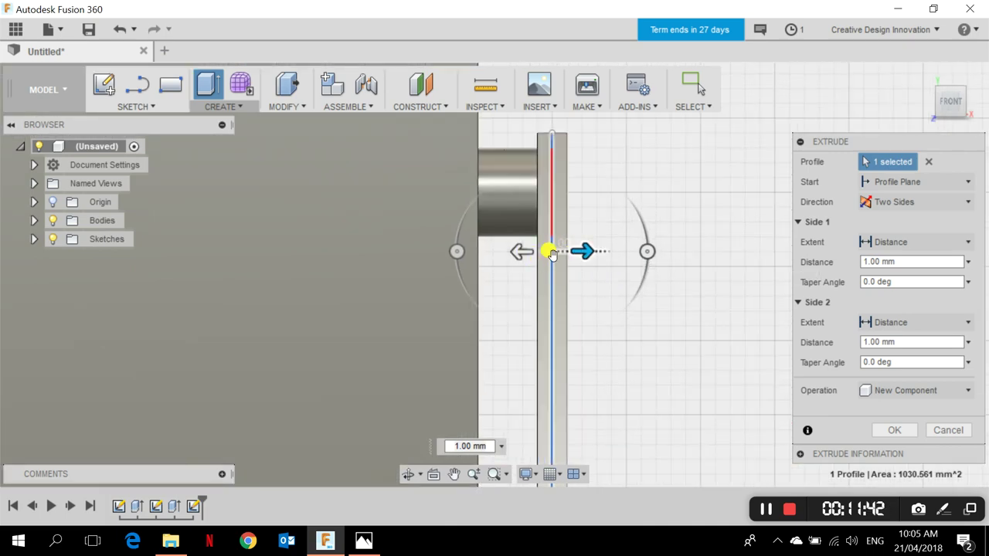
left_click(903, 431)
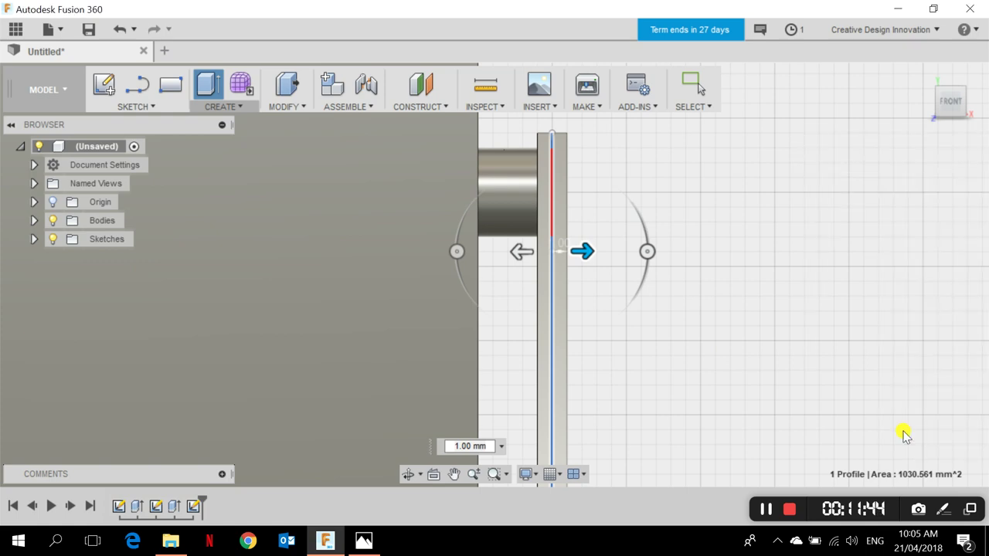
left_click(926, 76)
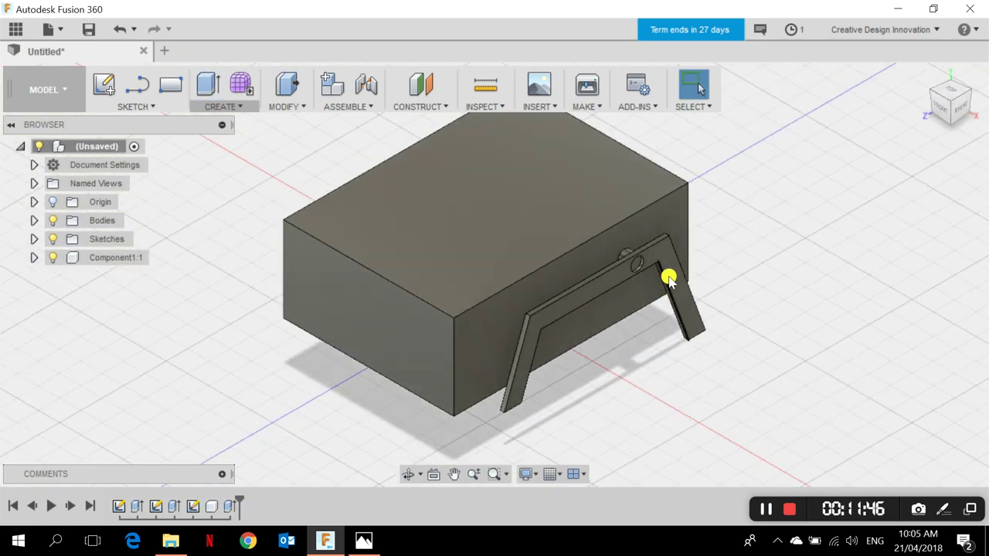
scroll(636, 265, "up", 6)
left_click(589, 235)
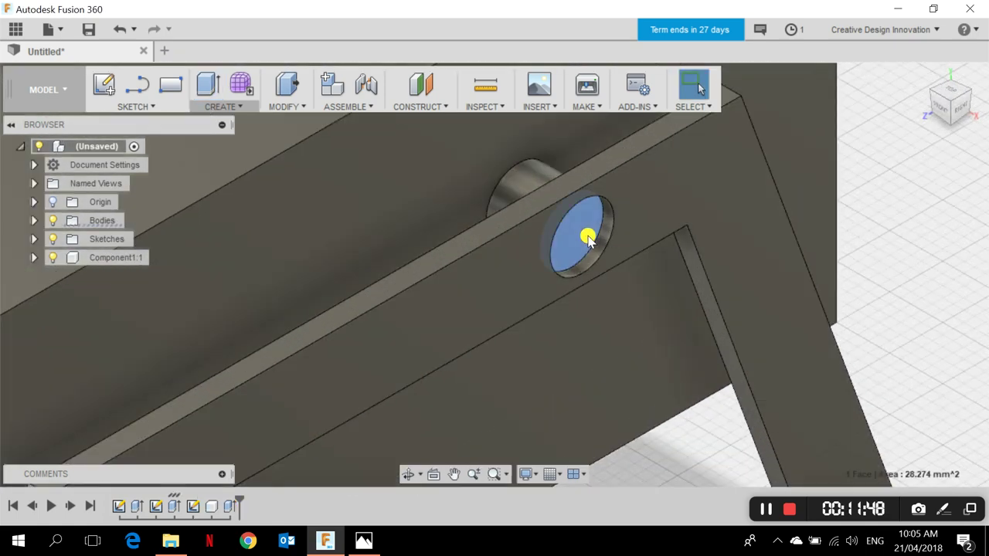
left_click(285, 106)
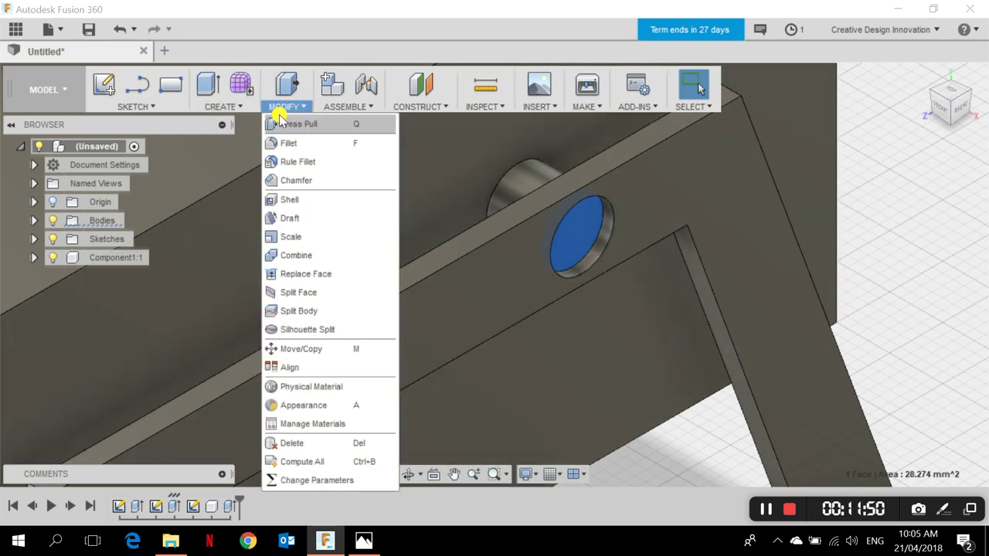
left_click(276, 124)
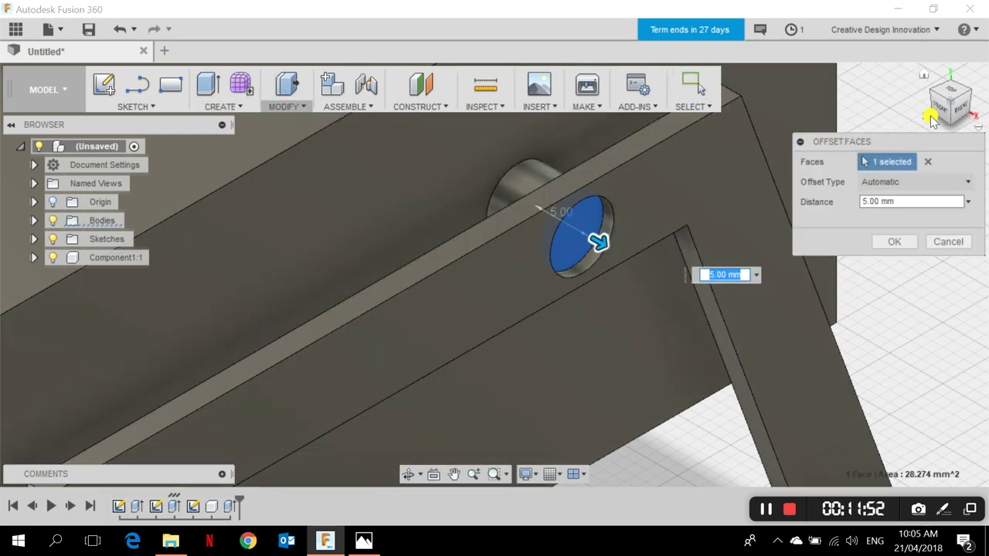
left_click(939, 105)
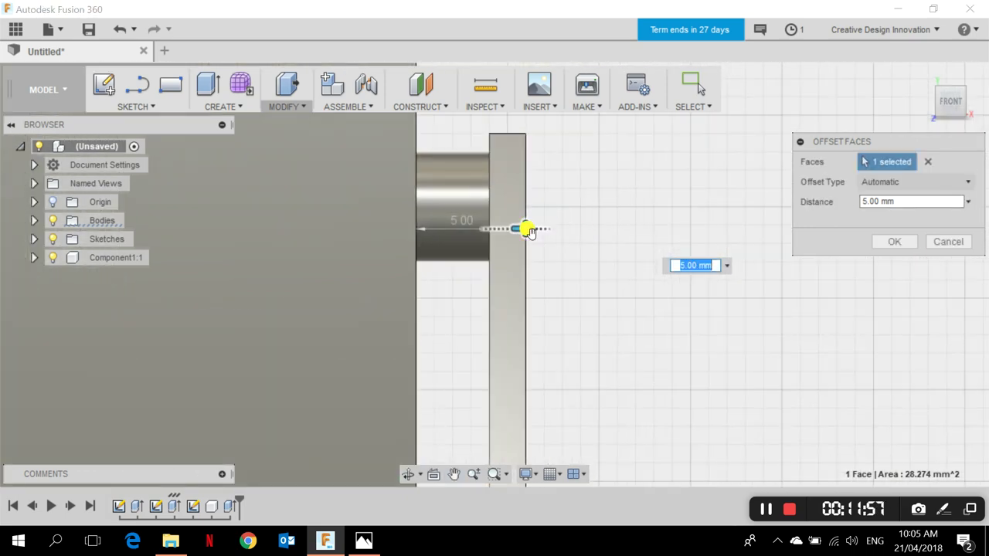
mouse_move(530, 223)
left_mouse_down()
mouse_move(539, 234)
mouse_move(528, 229)
left_mouse_up()
left_click(948, 242)
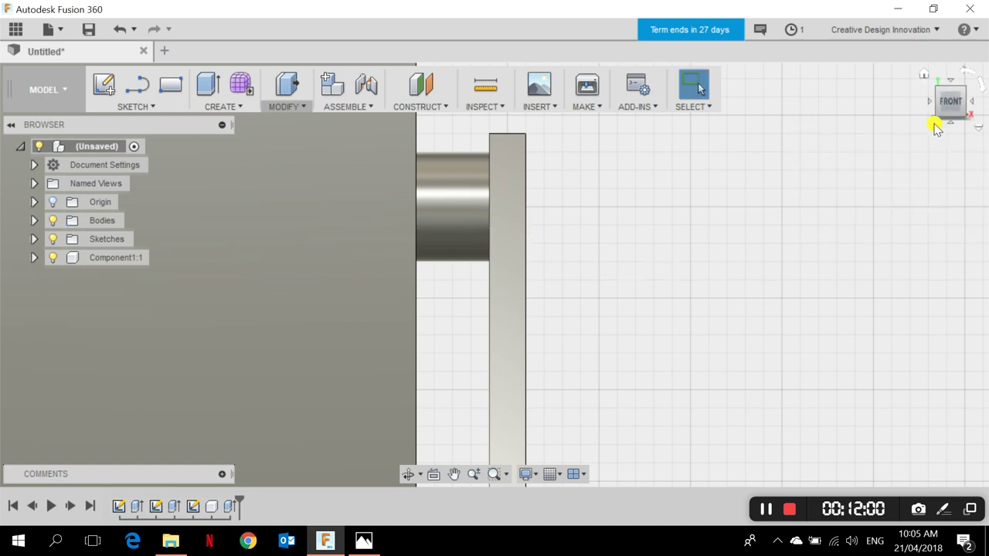
- Extrude the pin's outer end face 2 mm through the arm's hole with the Join operation
left_click(922, 79)
scroll(618, 280, "up", 5)
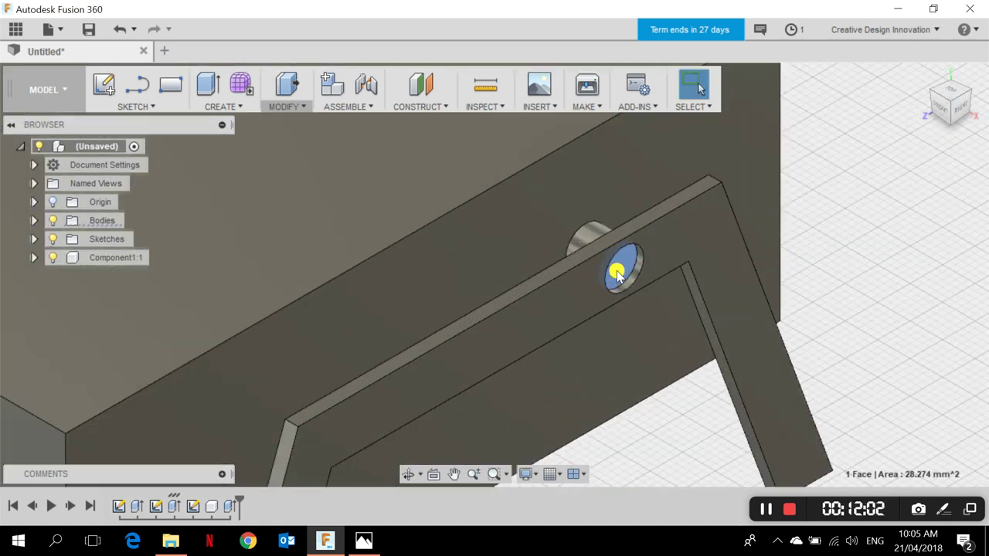
left_click(618, 274)
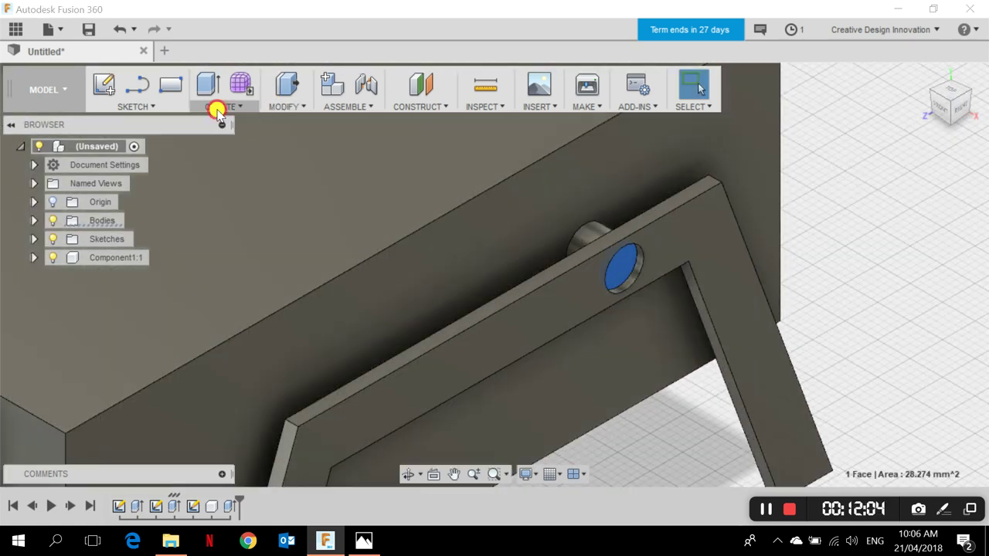
left_click(218, 109)
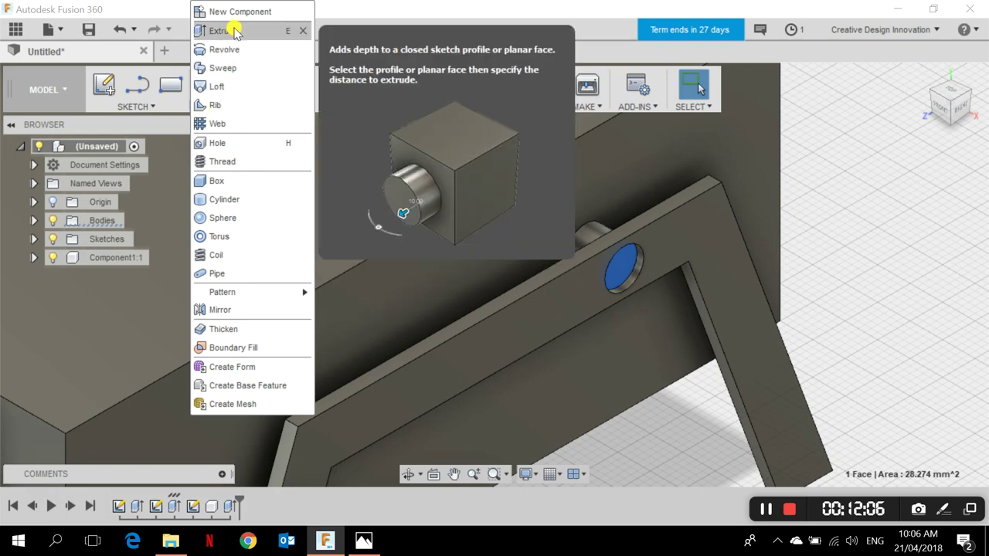
left_click(234, 31)
left_click(941, 111)
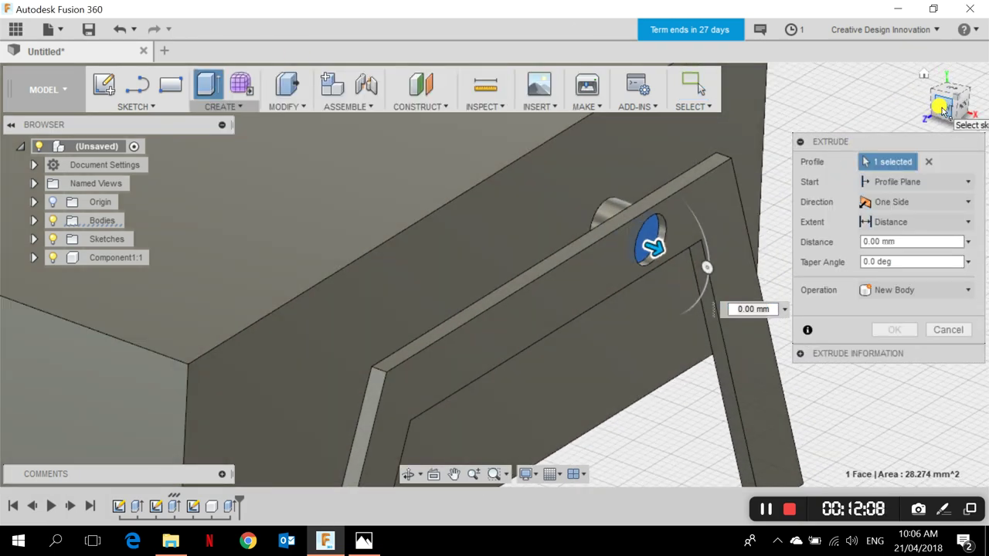
mouse_move(695, 169)
left_mouse_down()
mouse_move(714, 170)
mouse_move(703, 171)
left_mouse_up()
left_click(868, 288)
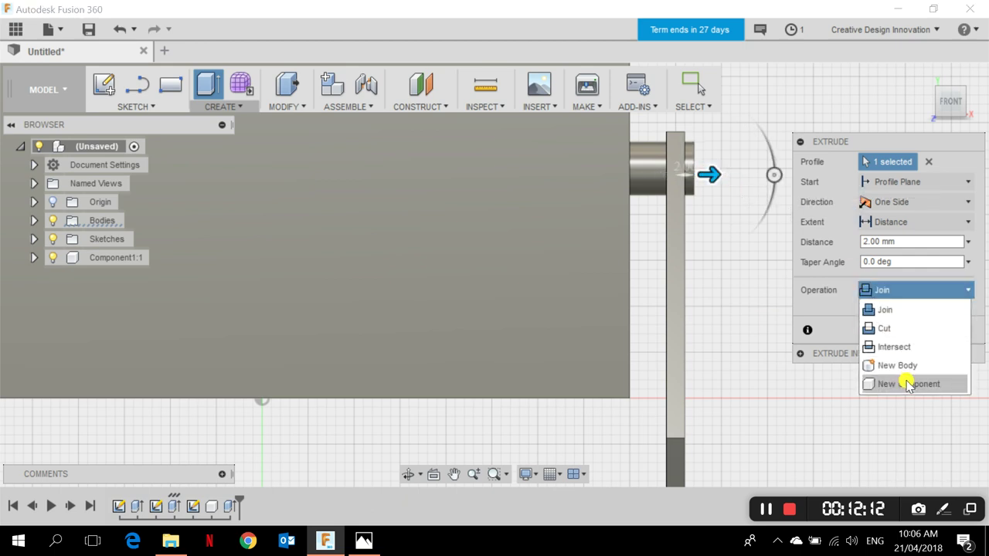
left_click(887, 288)
left_click(894, 330)
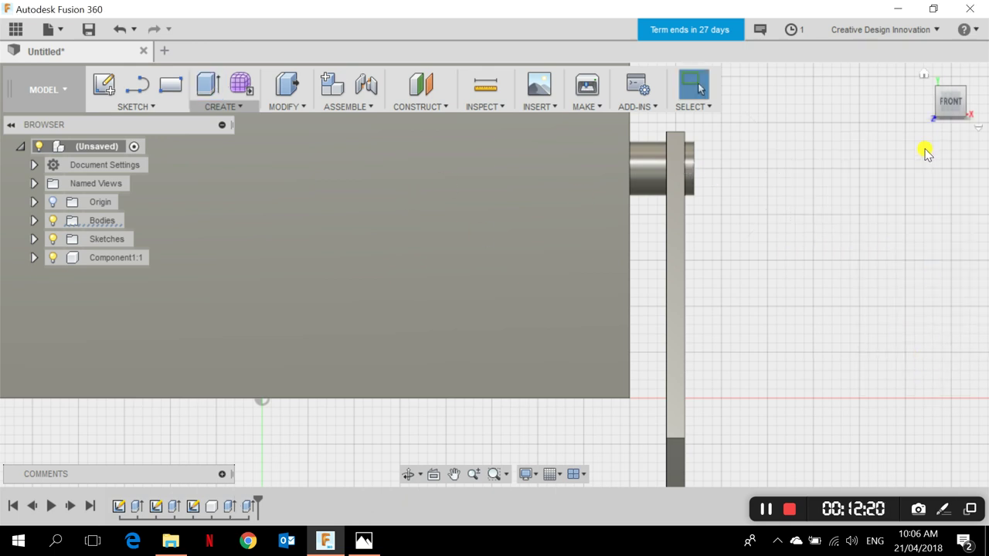
- Start an As-Built Joint between the rocker arm and the rover body, with Revolute as the motion type
left_click(920, 74)
scroll(651, 270, "up", 6)
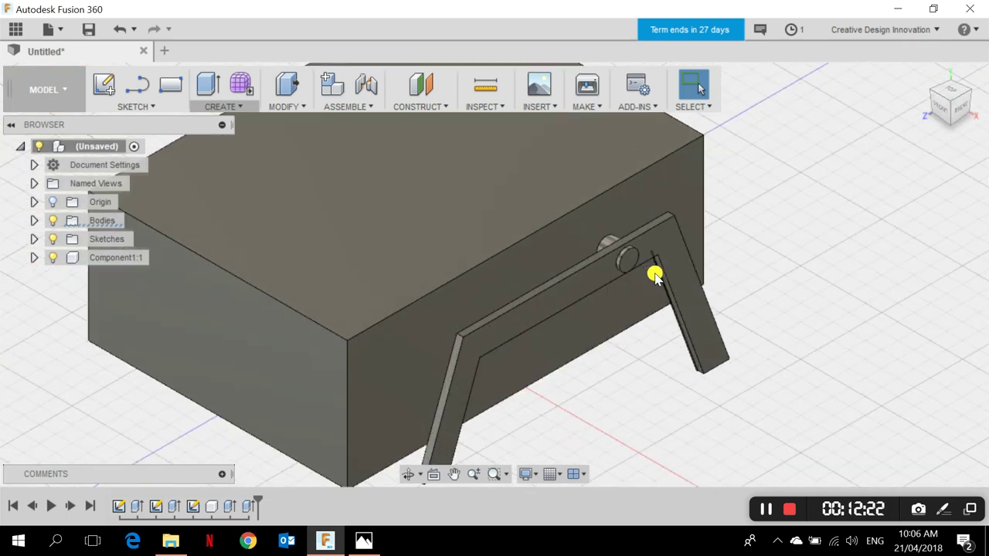
left_click(351, 105)
key("shift+j")
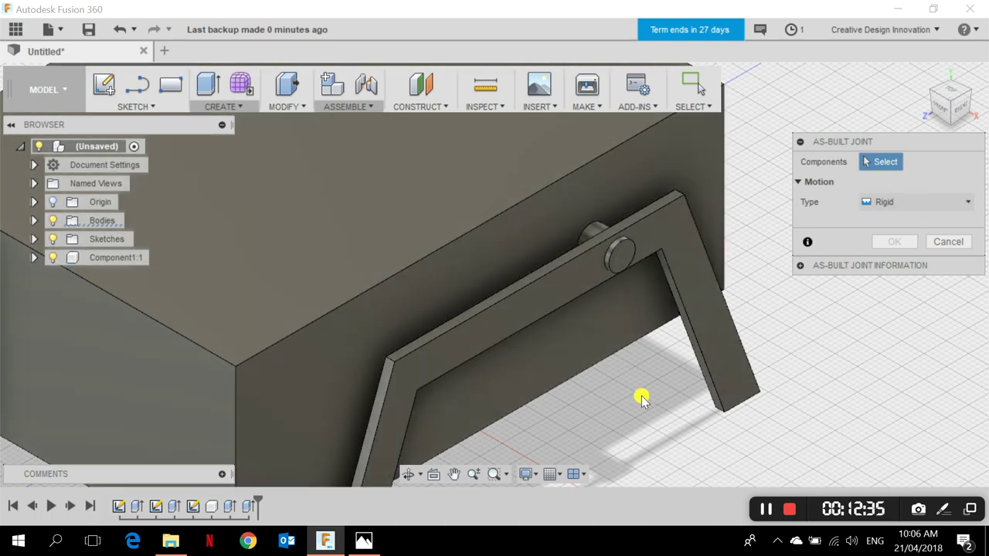
middle_click_drag(627, 446, 659, 431, "shift")
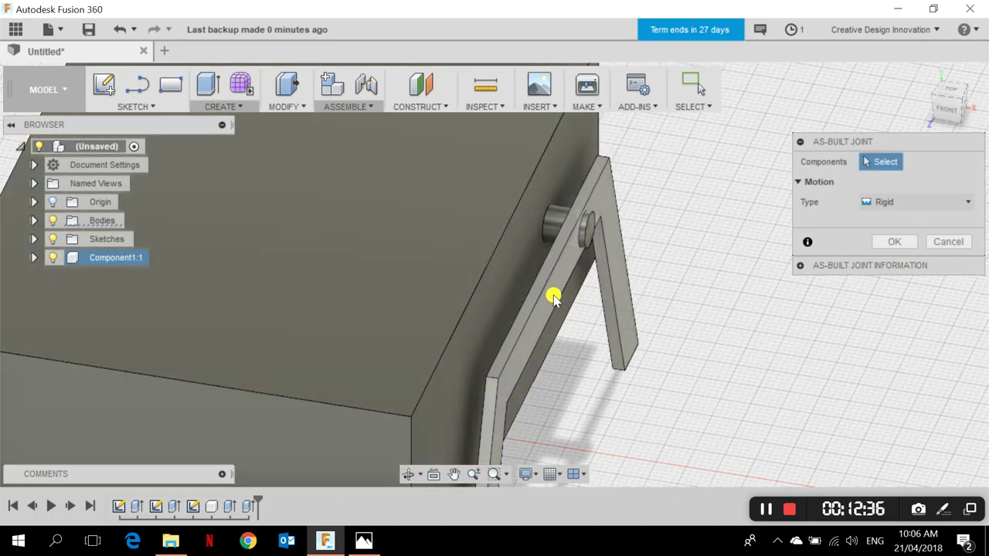
left_click(552, 299)
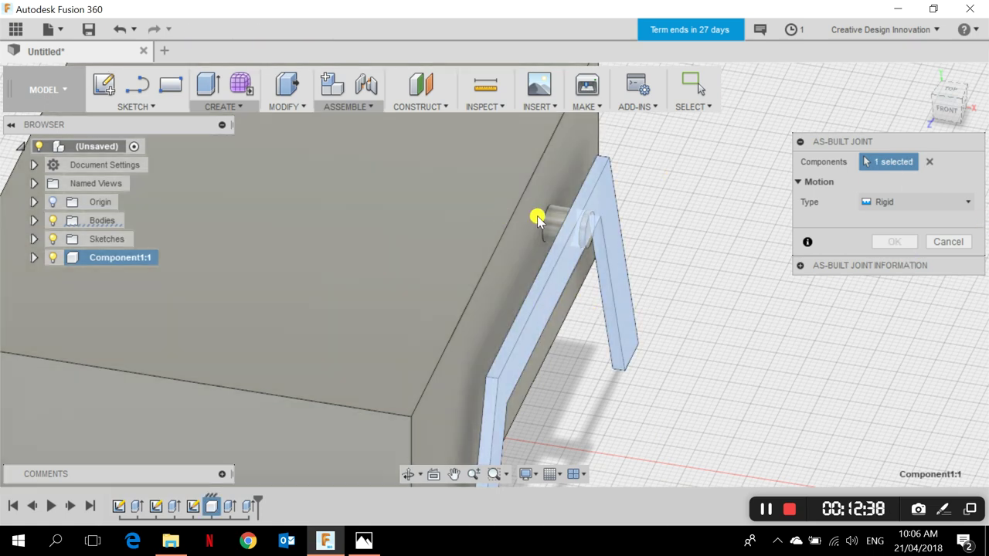
left_click(529, 218)
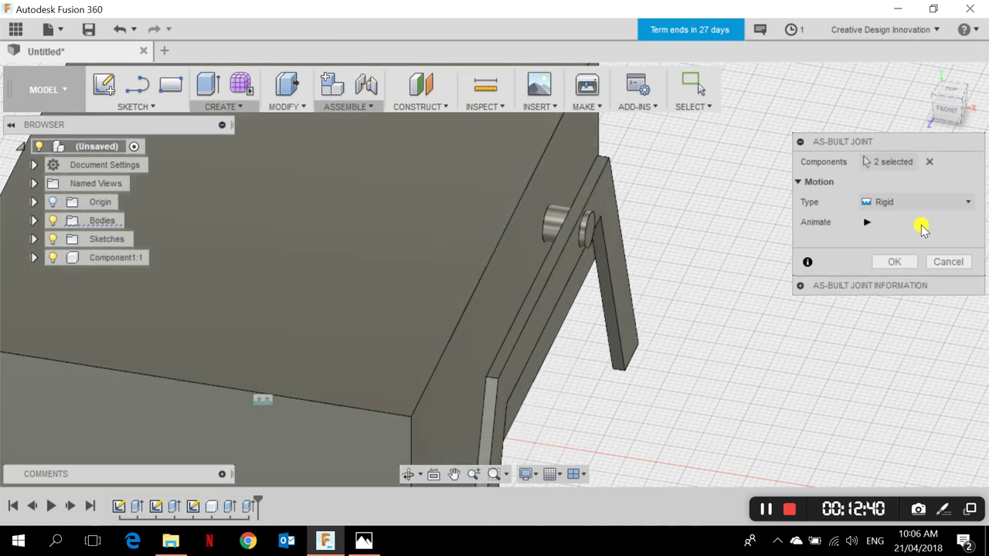
left_click(913, 210)
left_click(893, 238)
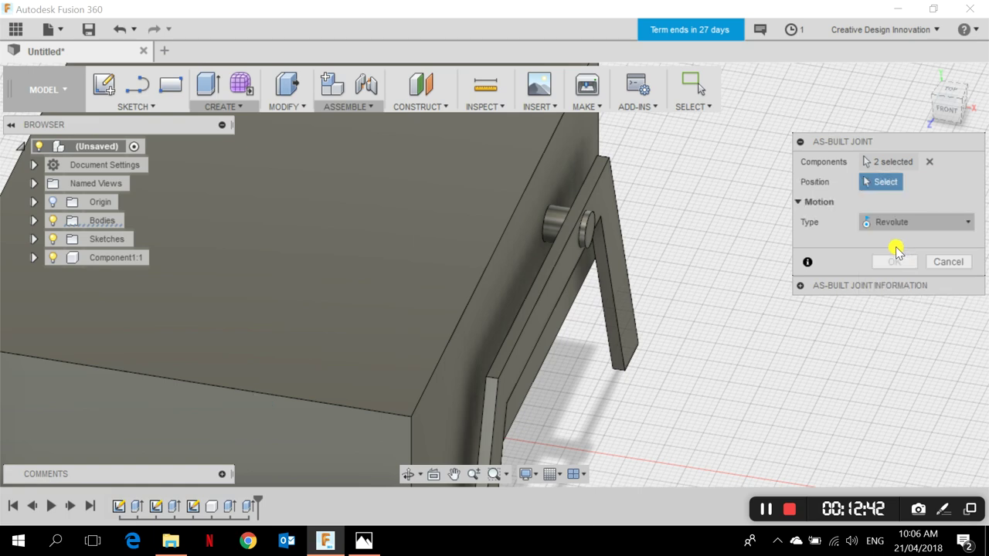
- Position the revolute joint at the centre of the pin's outer end face, rotating about the Z Axis, and create it
scroll(666, 215, "up", 3)
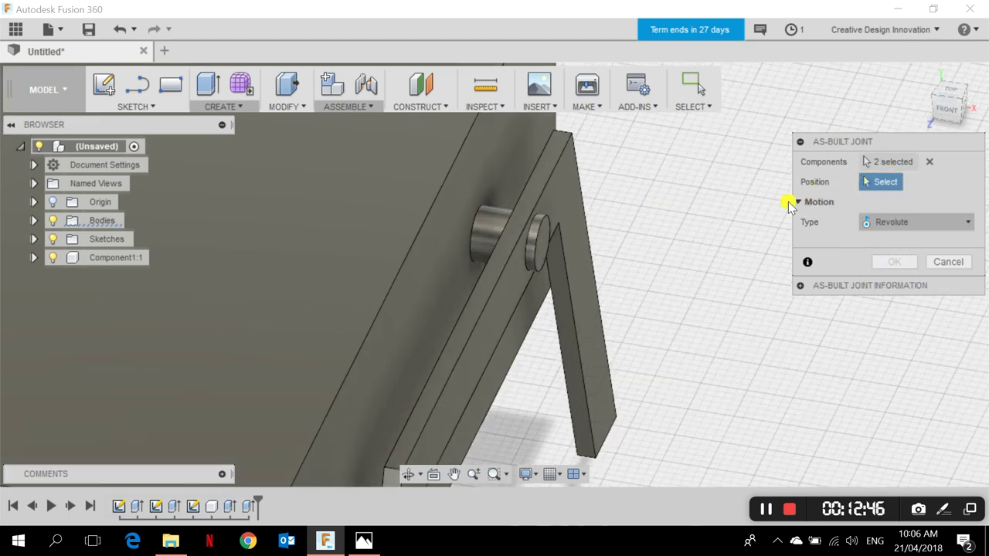
left_click(536, 242)
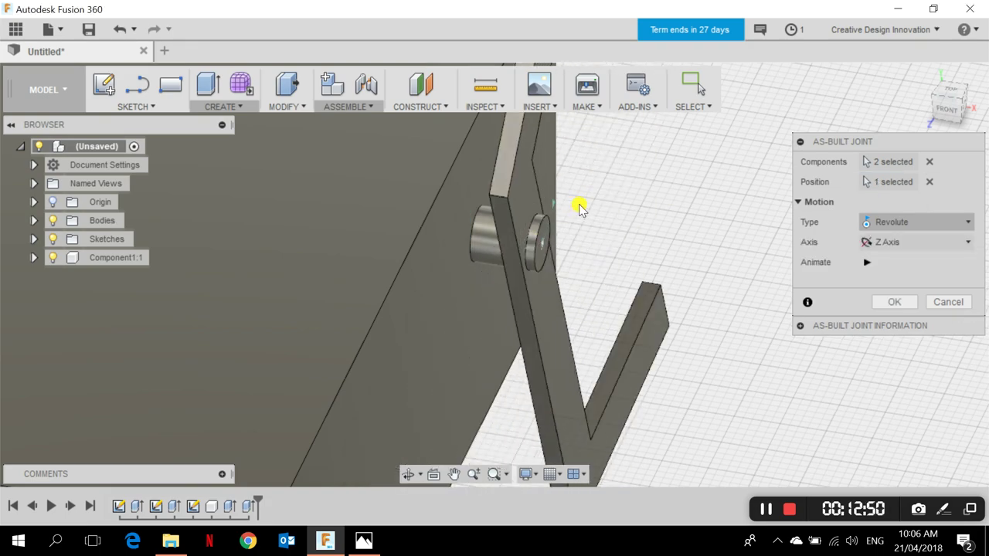
scroll(572, 249, "down", 5)
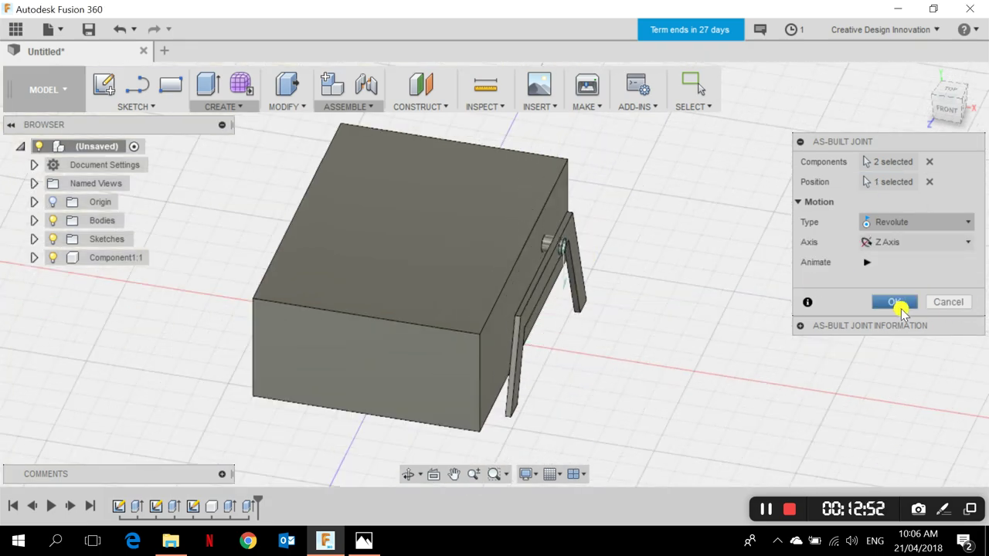
left_click(896, 305)
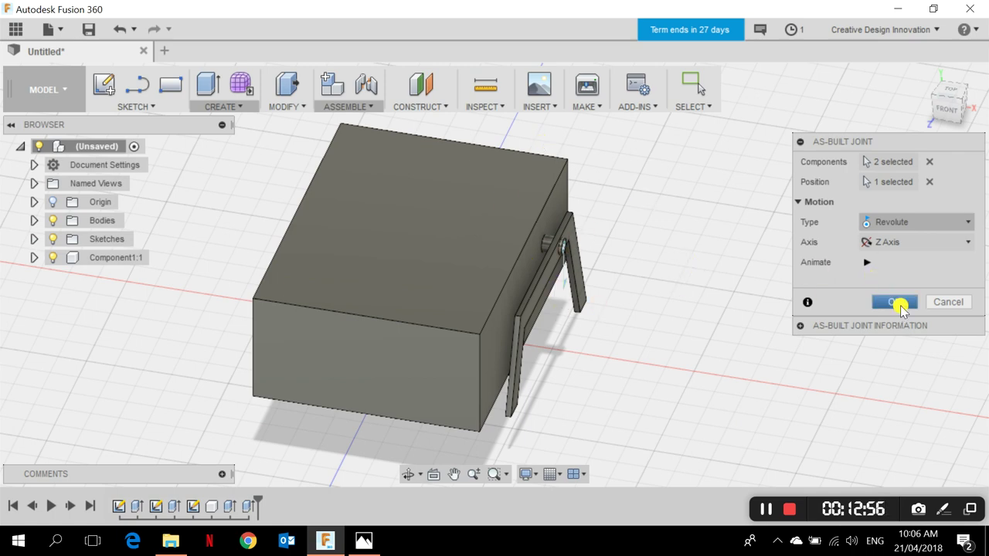
left_click(896, 302)
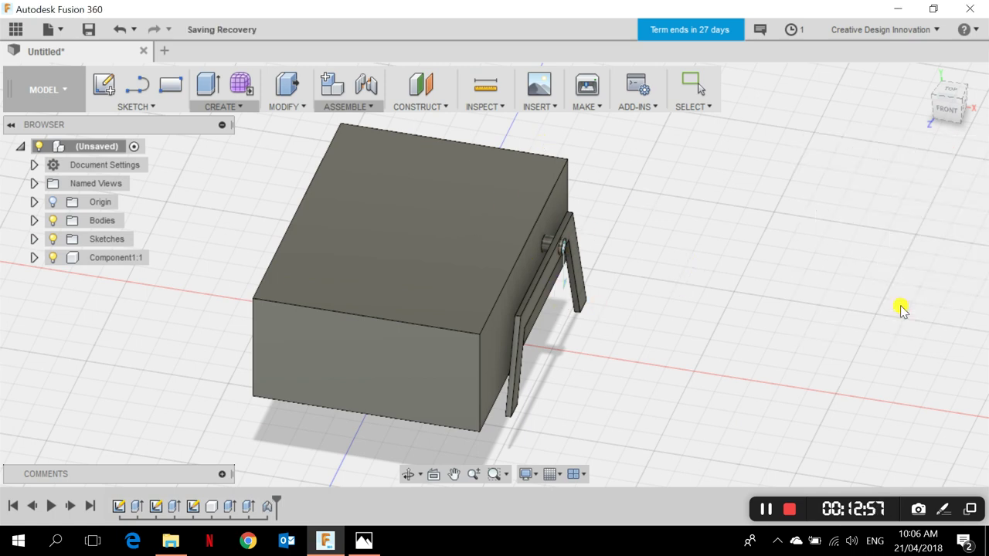
- Examine the rocker bogie reference picture in Photos, and inspect the jointed arm and its lower ends from the right side in Fusion 360
left_click(928, 81)
scroll(703, 370, "up", 3)
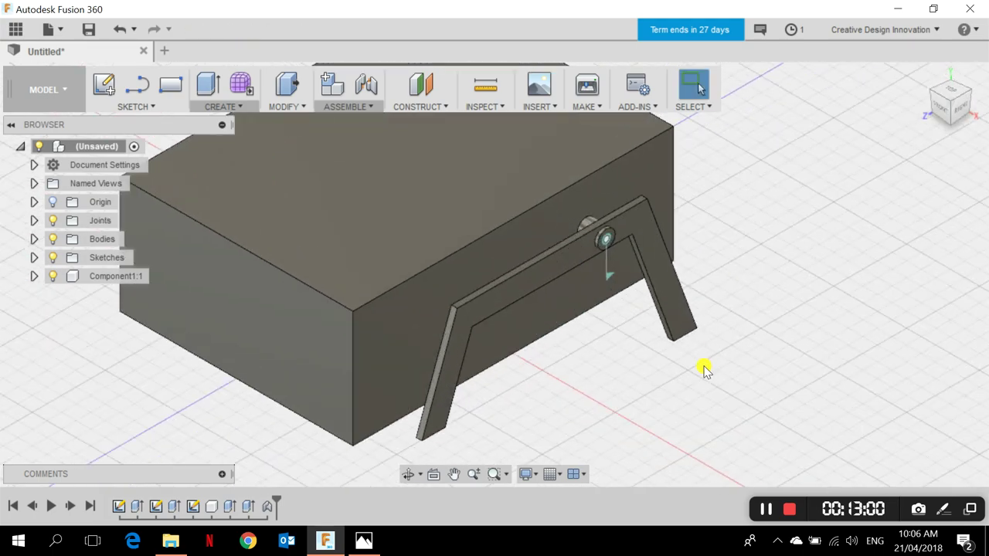
middle_click_drag(623, 407, 580, 404, "shift")
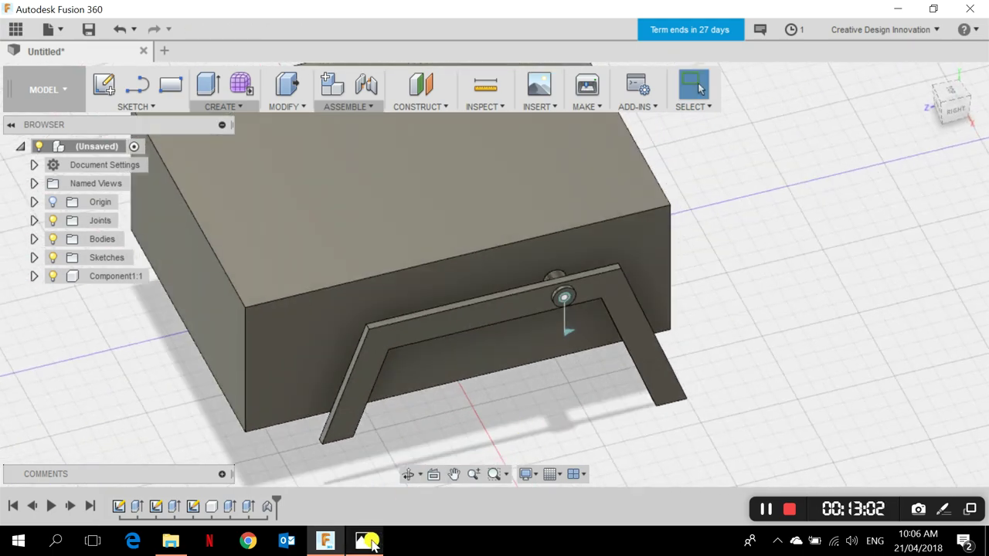
left_click(367, 541)
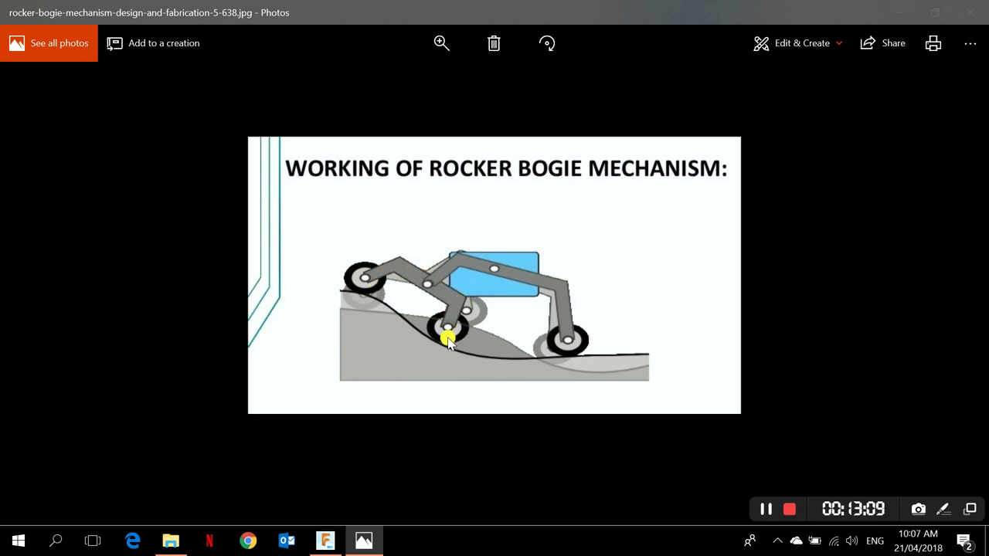
key("alt+Tab")
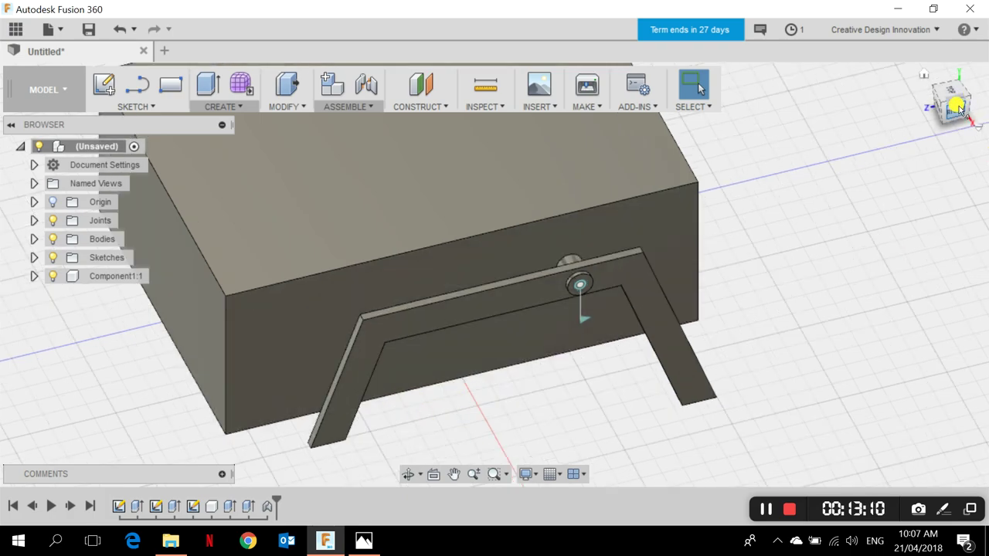
left_click(958, 107)
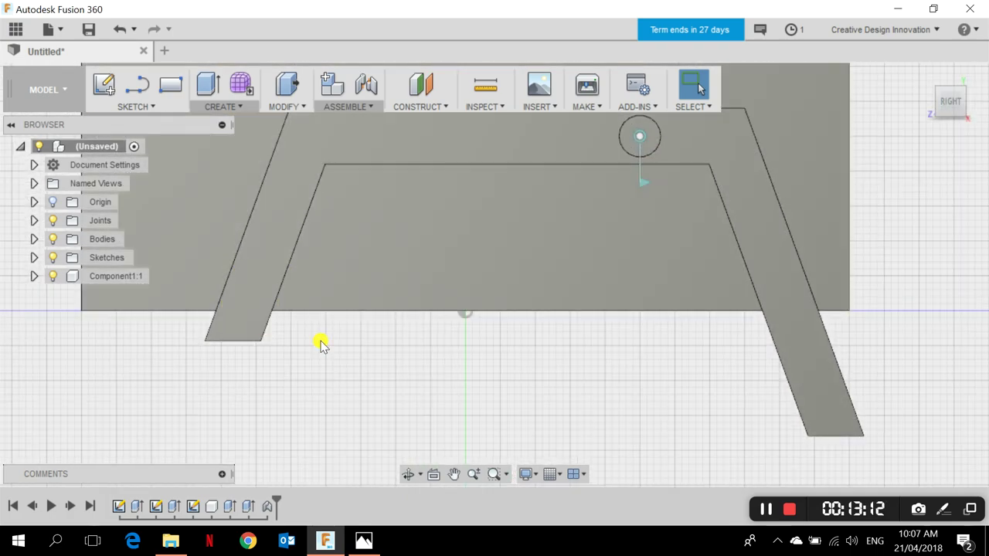
scroll(321, 345, "up", 6)
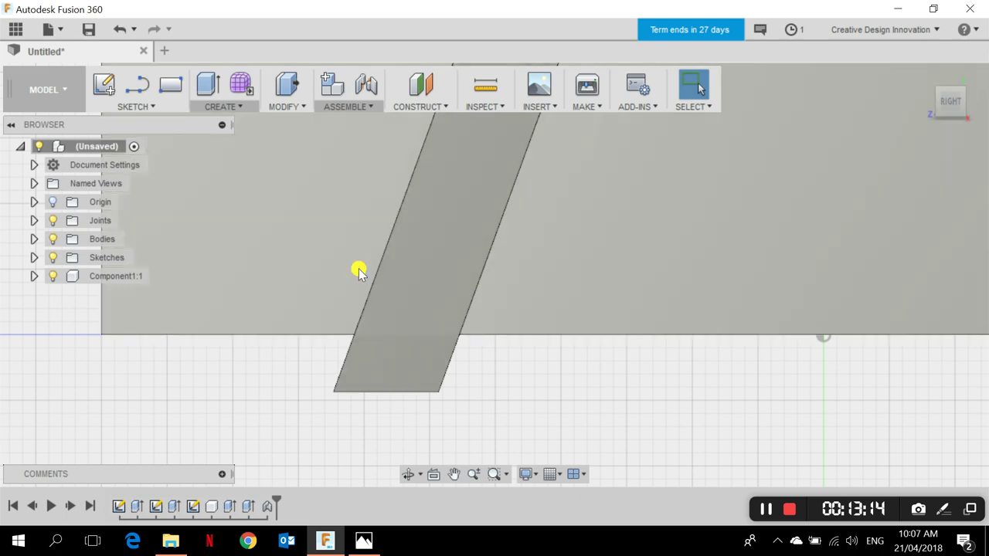
scroll(359, 271, "down", 5)
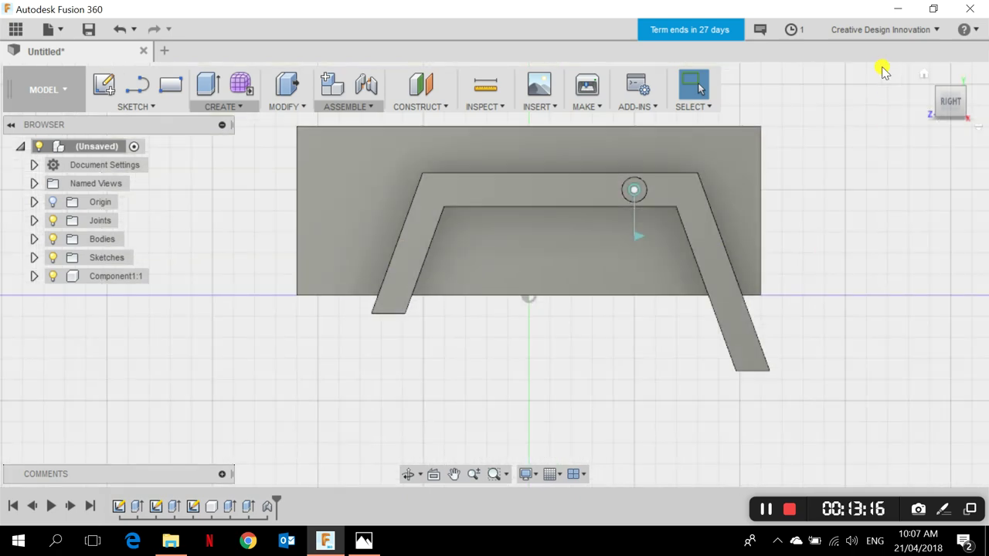
- Sketch a 6 mm diameter circle on the rocker arm's outer face, centred in the shorter leg at the level of the body's bottom edge
left_click(927, 72)
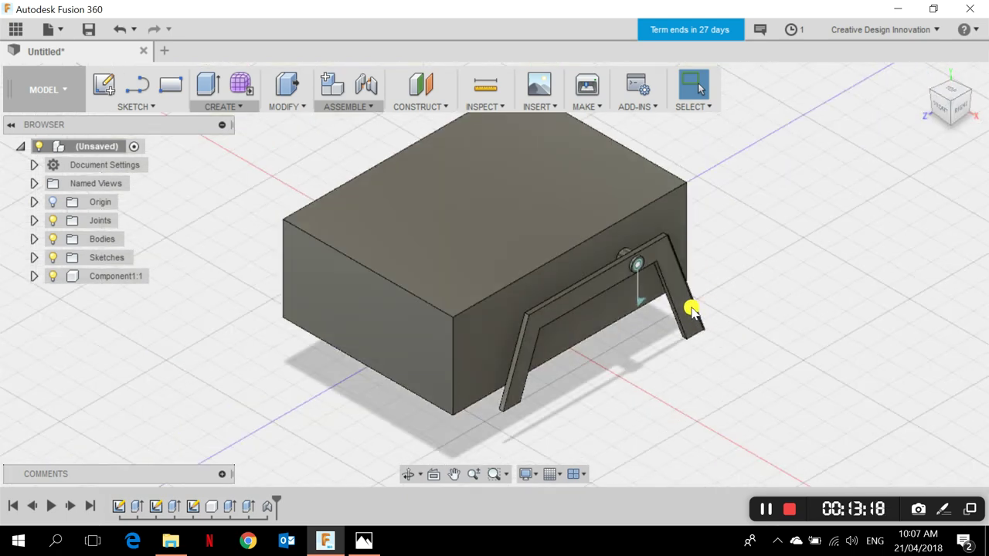
left_click(143, 106)
mouse_move(145, 71)
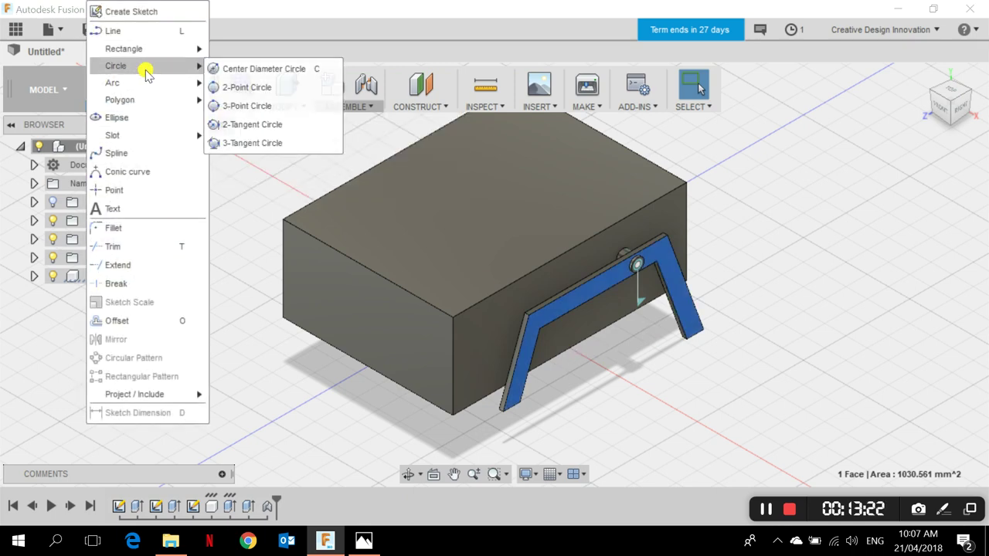
left_click(238, 69)
scroll(241, 250, "up", 6)
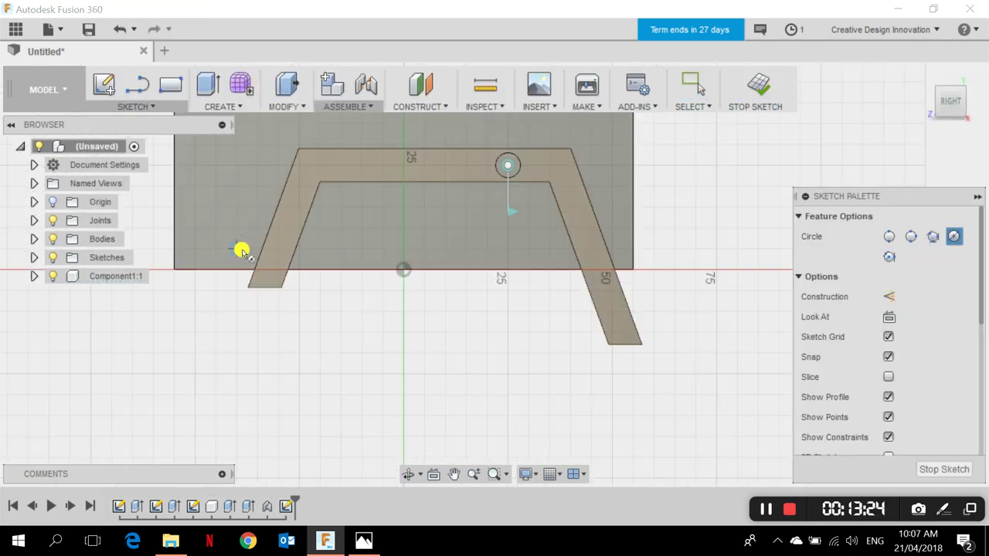
scroll(263, 260, "up", 3)
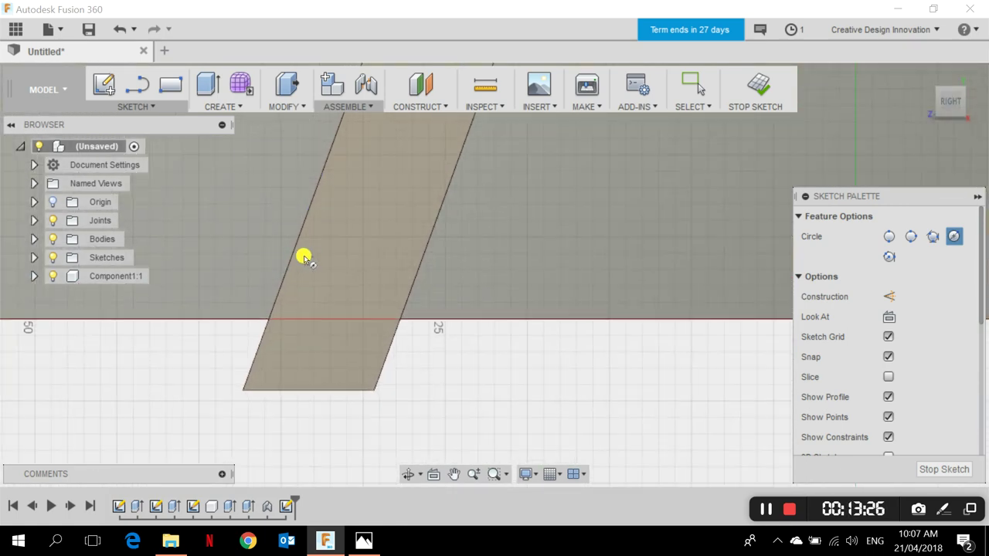
scroll(327, 275, "up", 5)
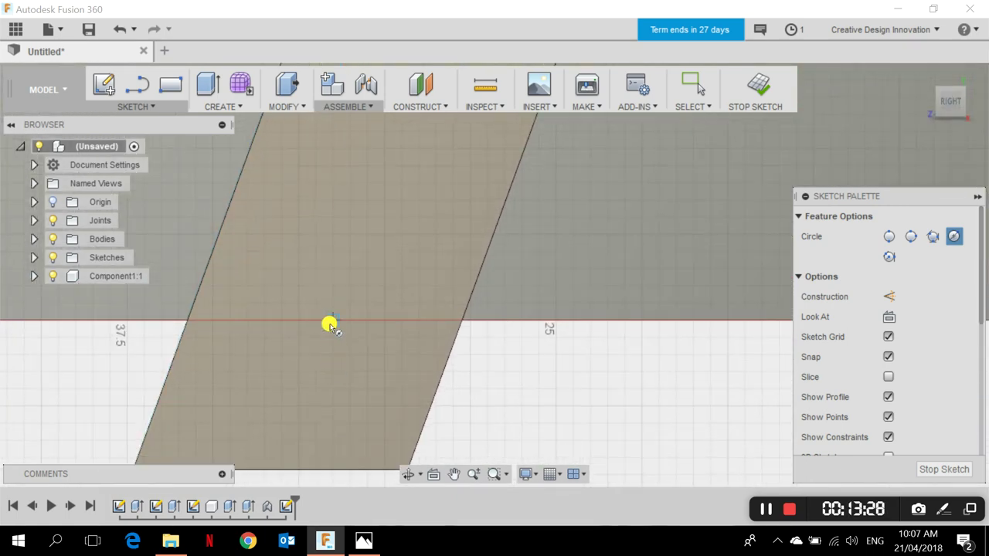
scroll(325, 323, "up", 2)
scroll(317, 321, "down", 3)
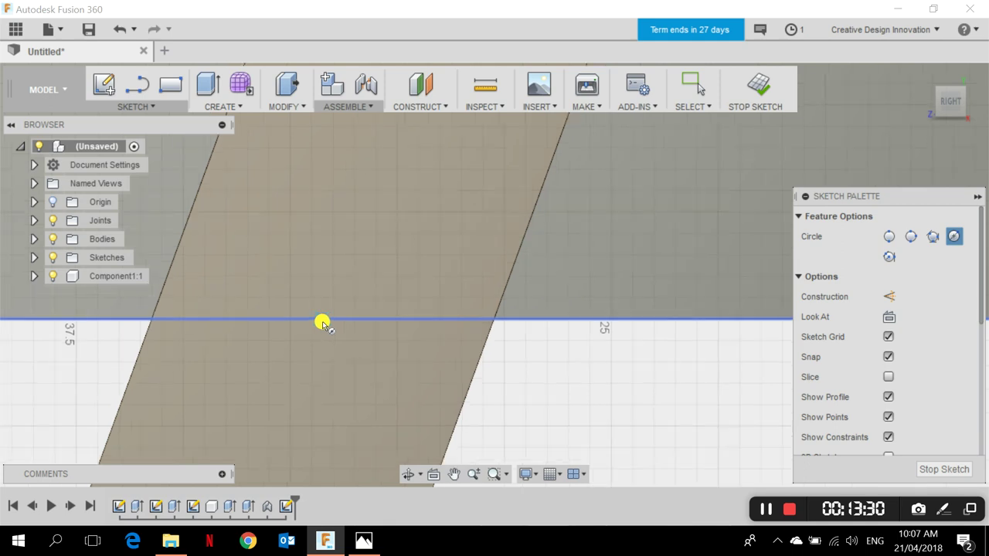
scroll(301, 332, "down", 2)
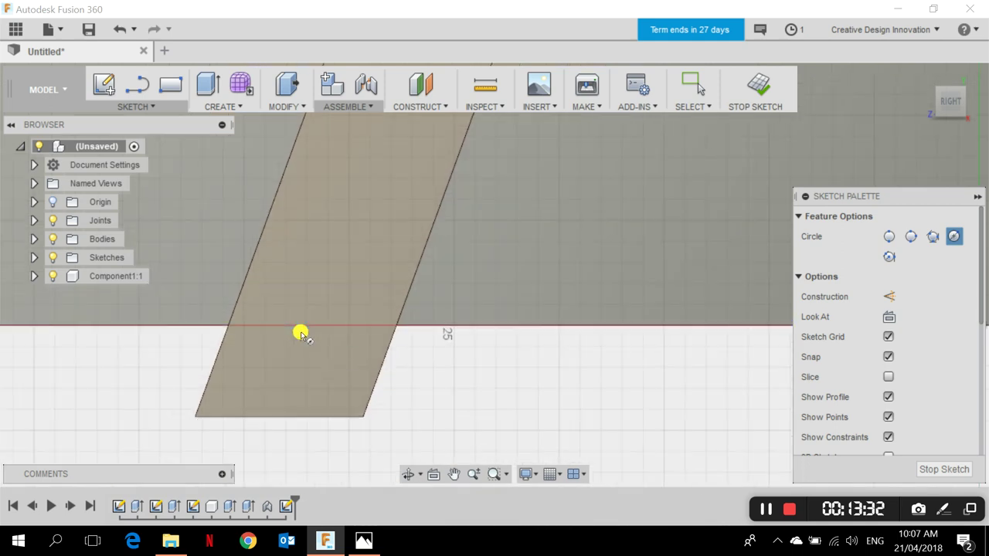
scroll(309, 324, "up", 2)
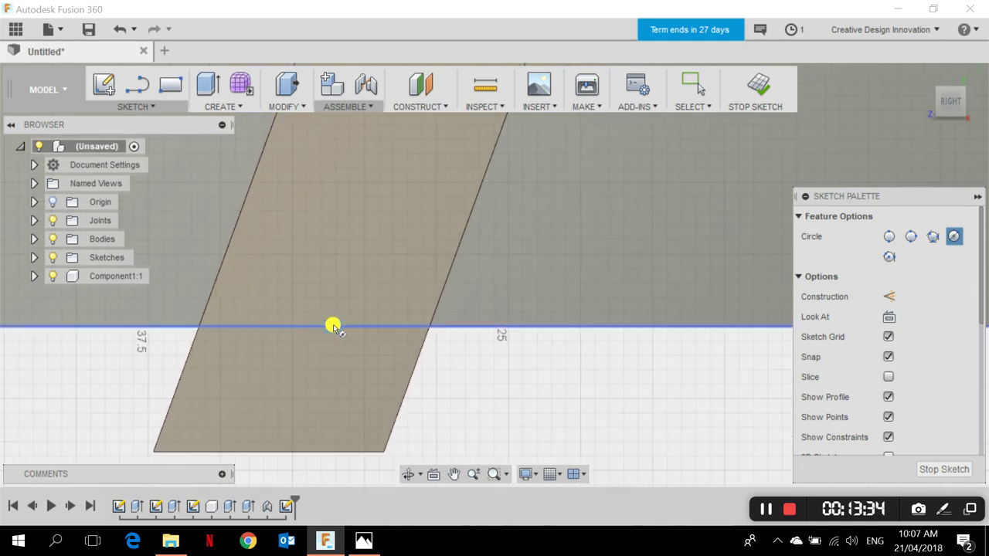
left_click(320, 326)
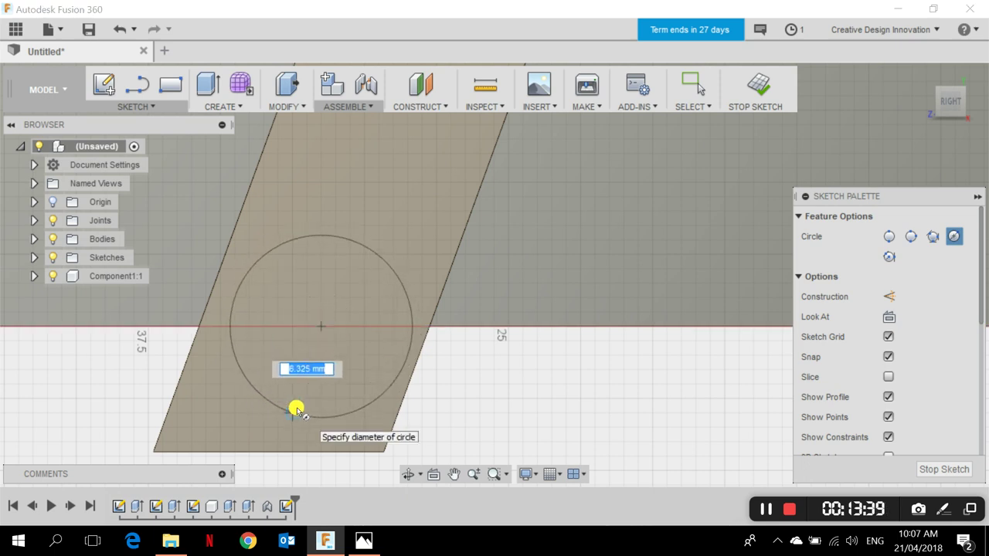
type("6")
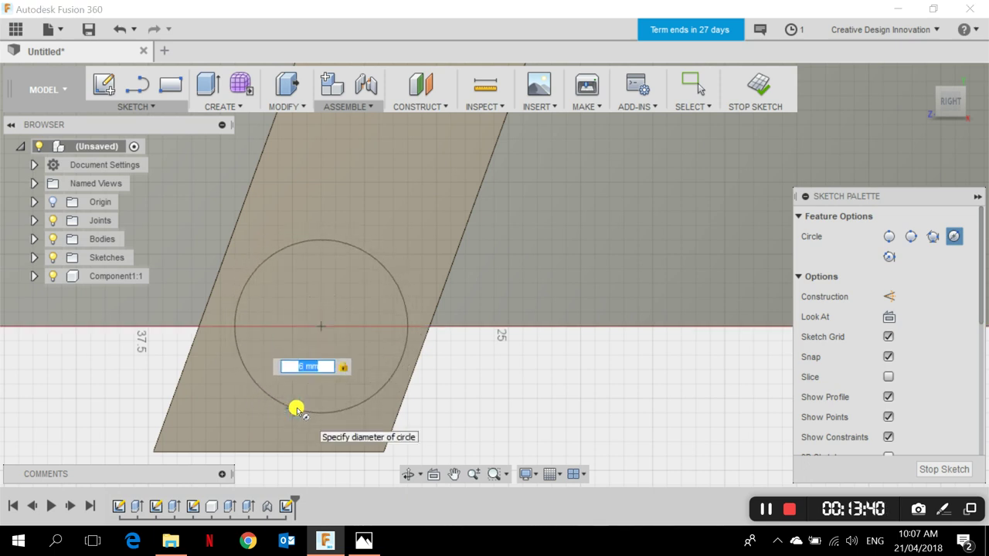
key("Return")
key("Escape")
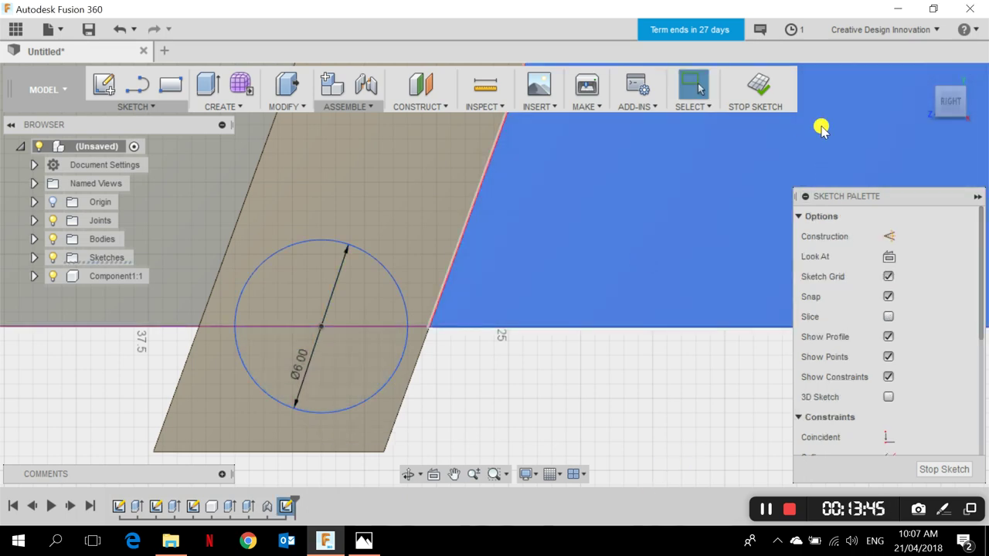
- Delete the projected line of the body's bottom edge that runs through the new circle in the sketch
left_click(925, 72)
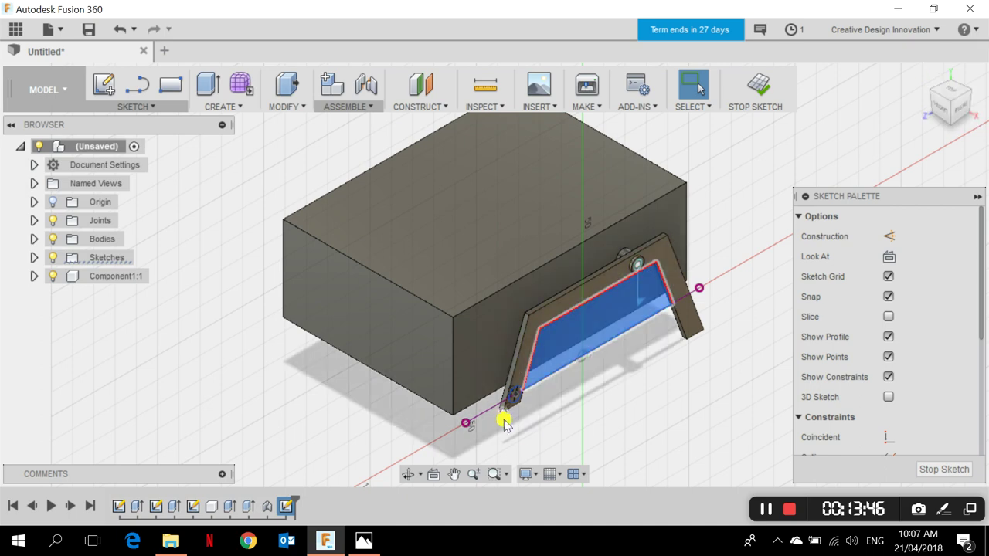
scroll(486, 417, "up", 3)
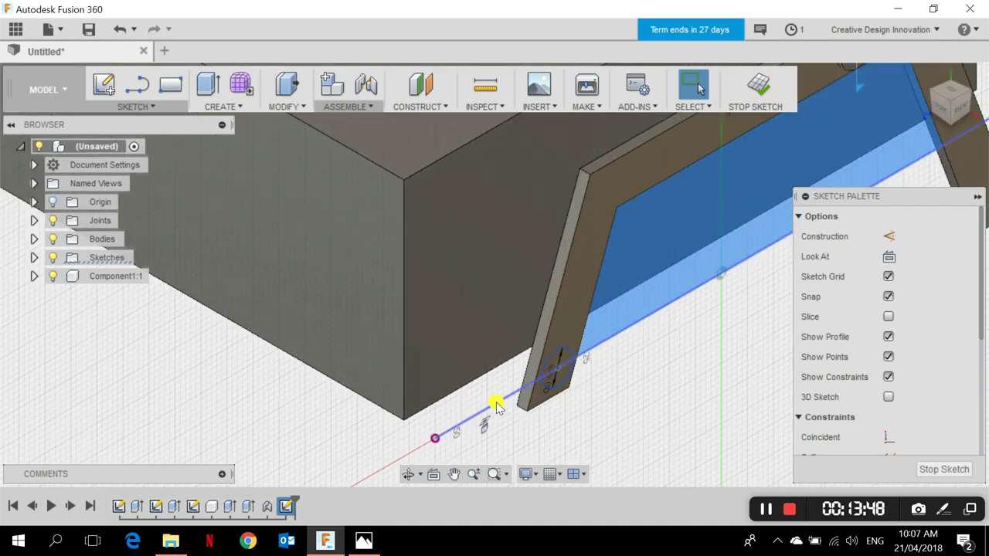
scroll(582, 379, "down", 2)
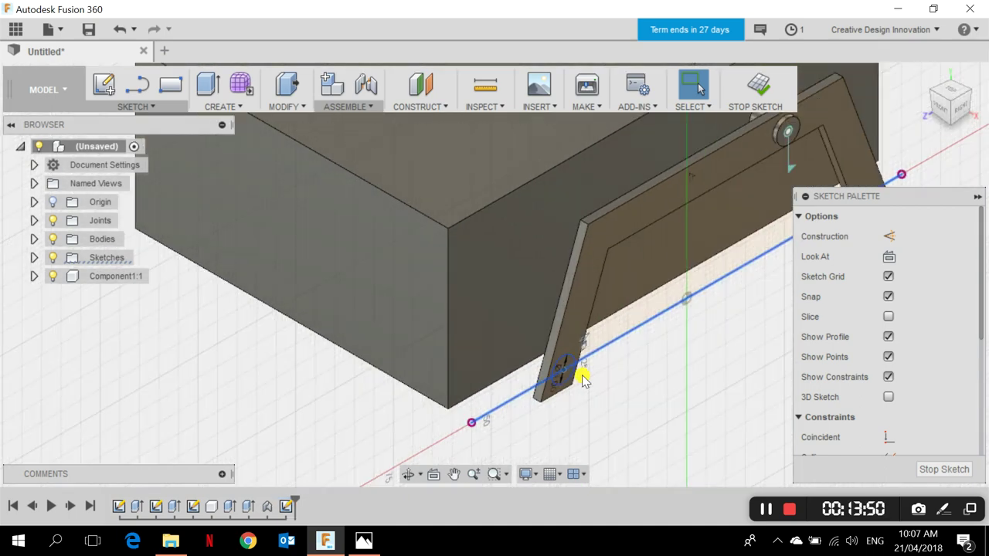
scroll(582, 378, "down", 1)
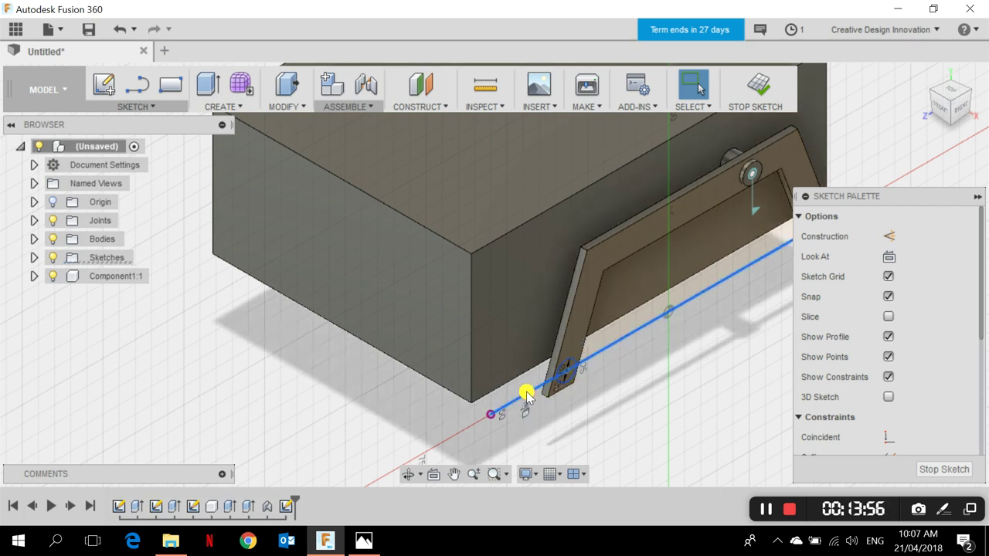
key("Delete")
scroll(574, 371, "up", 3)
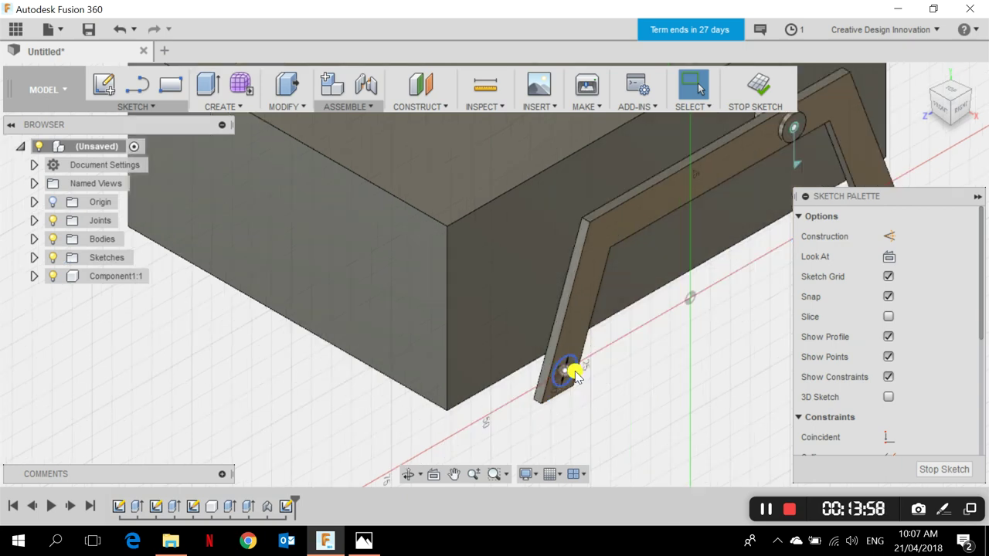
scroll(623, 363, "down", 5)
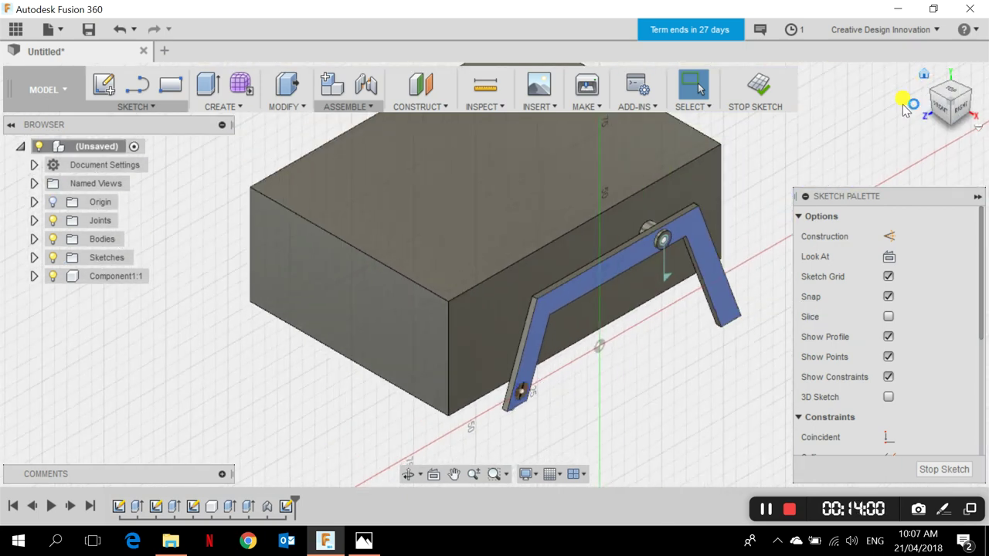
middle_click_drag(586, 410, 552, 393, "shift")
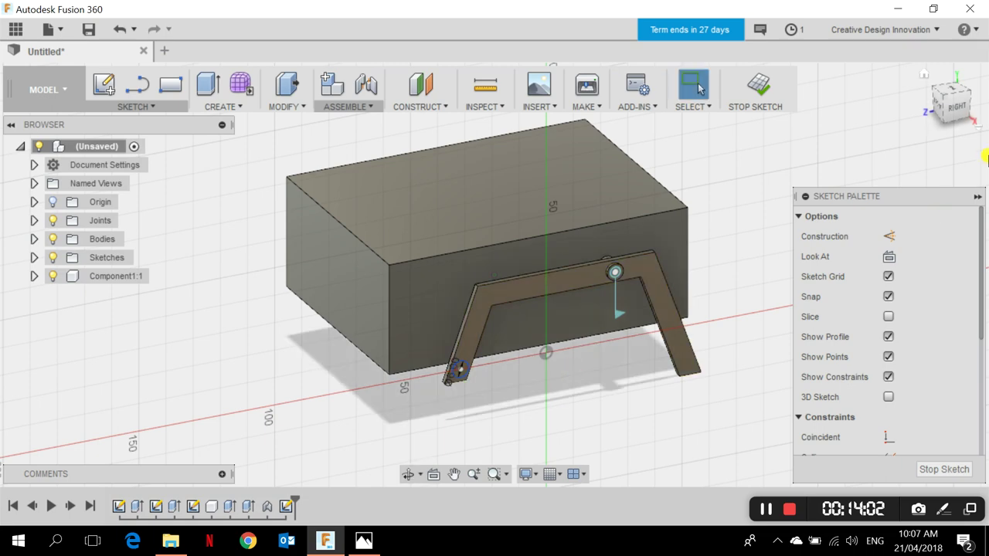
left_click(958, 103)
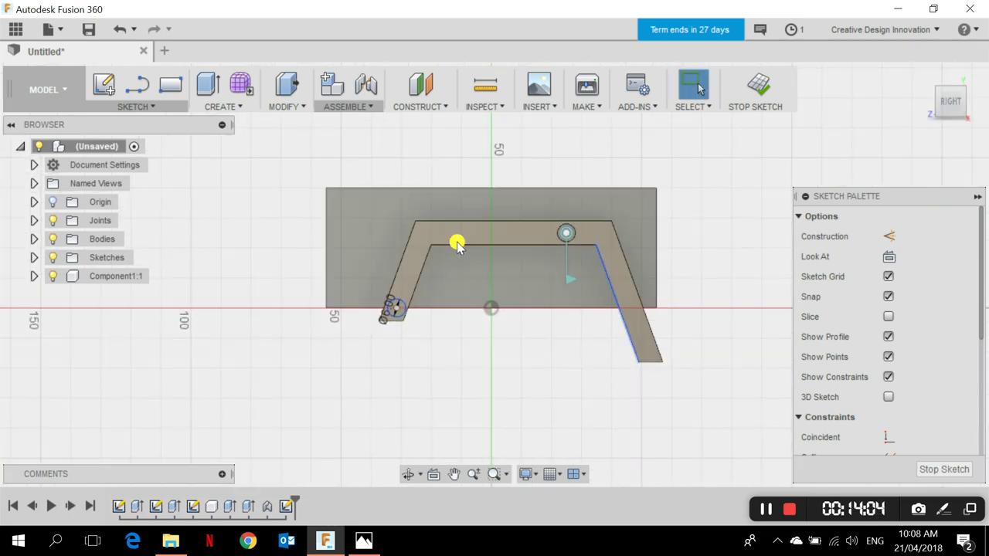
scroll(417, 278, "up", 3)
left_click(235, 106)
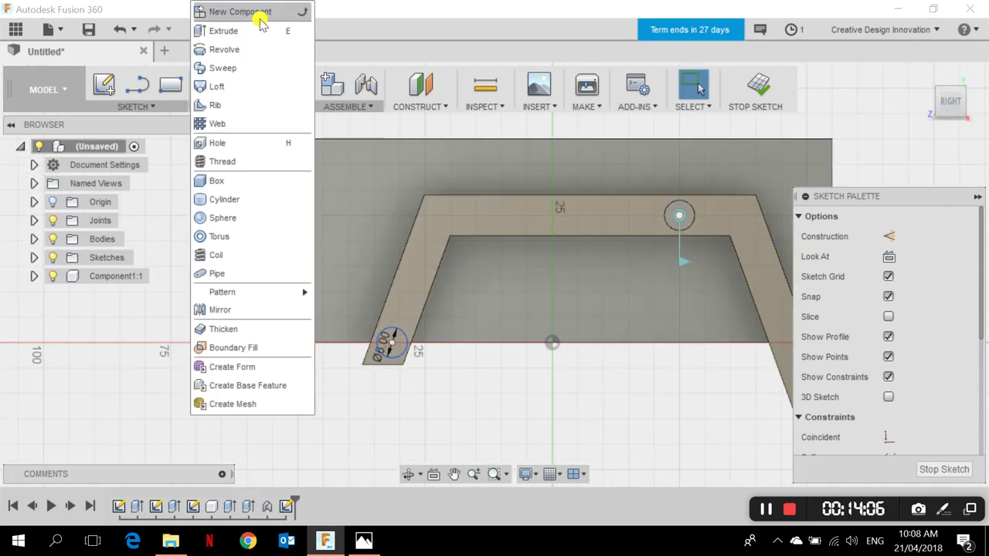
left_click(261, 29)
scroll(386, 390, "up", 3)
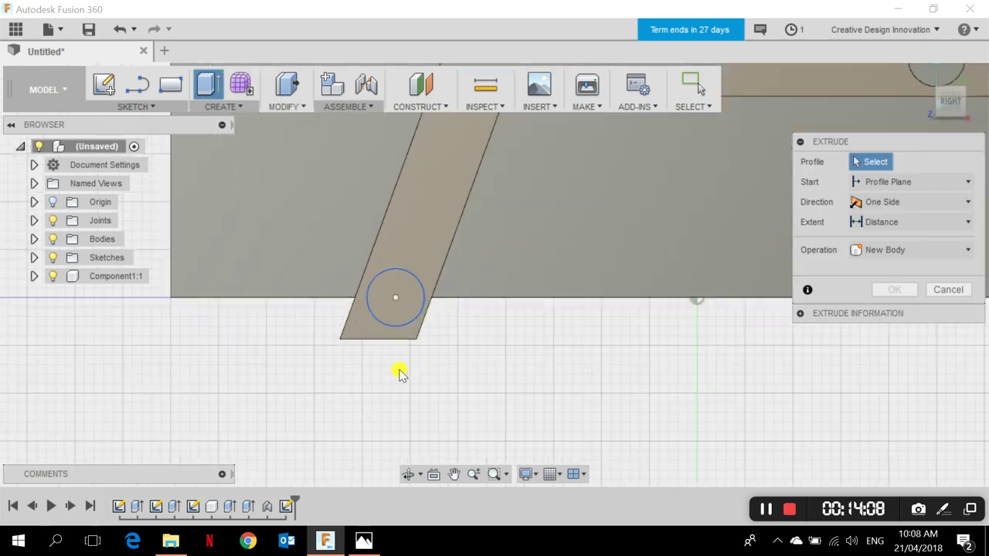
left_click(409, 278)
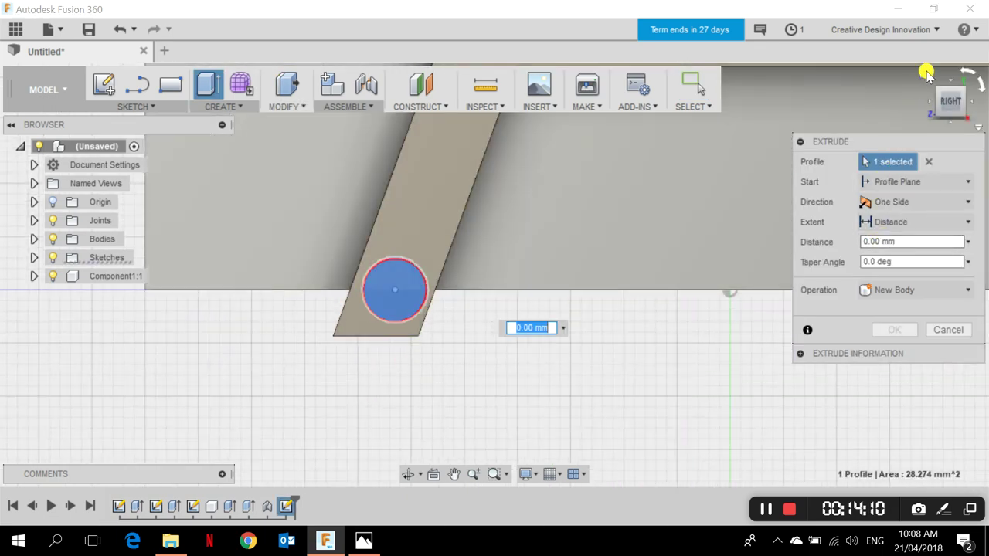
left_click(954, 77)
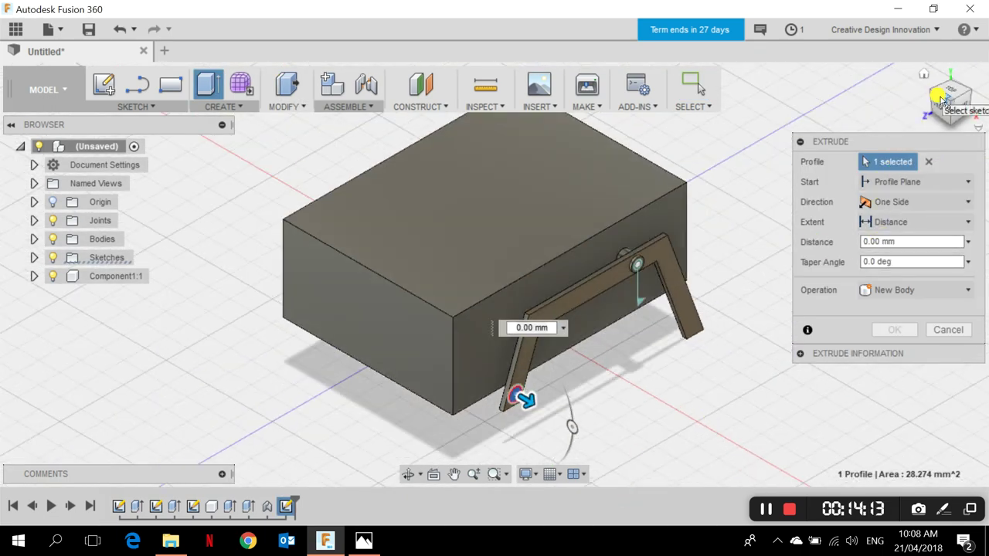
left_click(941, 108)
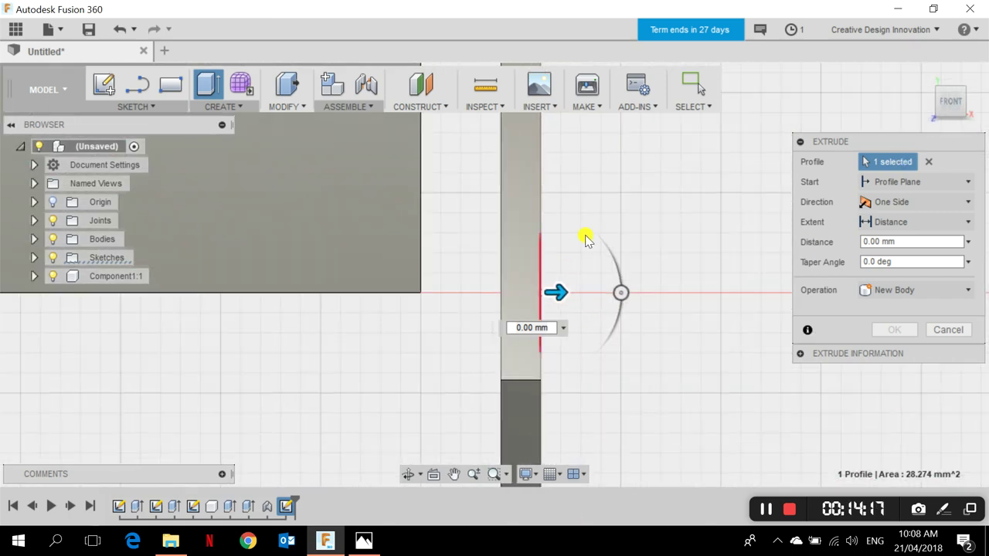
left_click(949, 330)
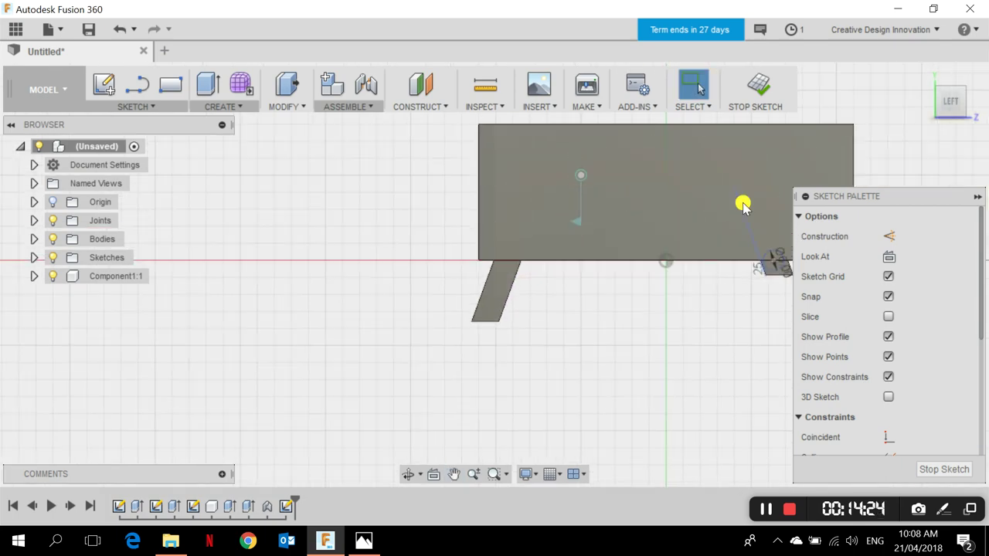
- Start an Extrude of the 6 mm circle at the lower end of the arm's shorter leg, 1 mm outward
left_click(925, 74)
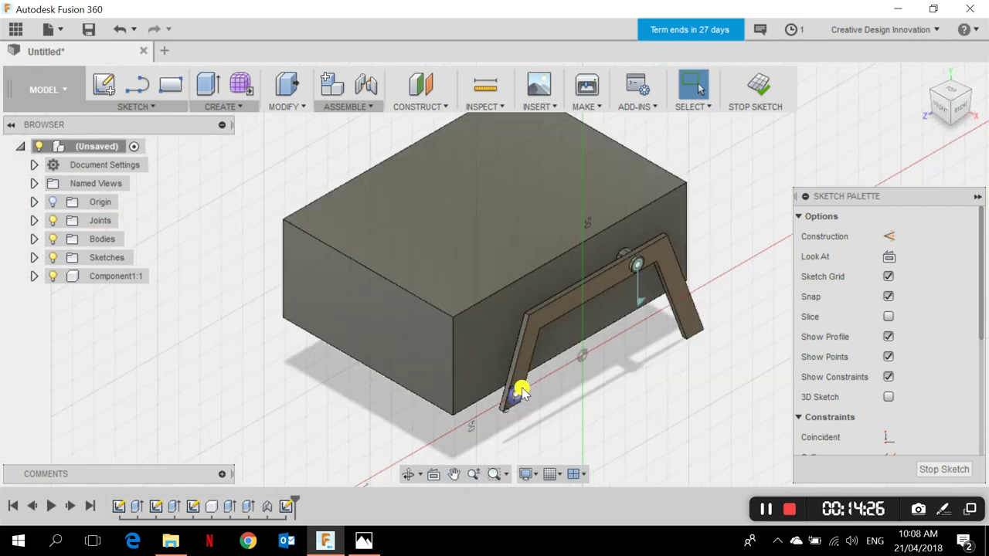
scroll(521, 392, "up", 3)
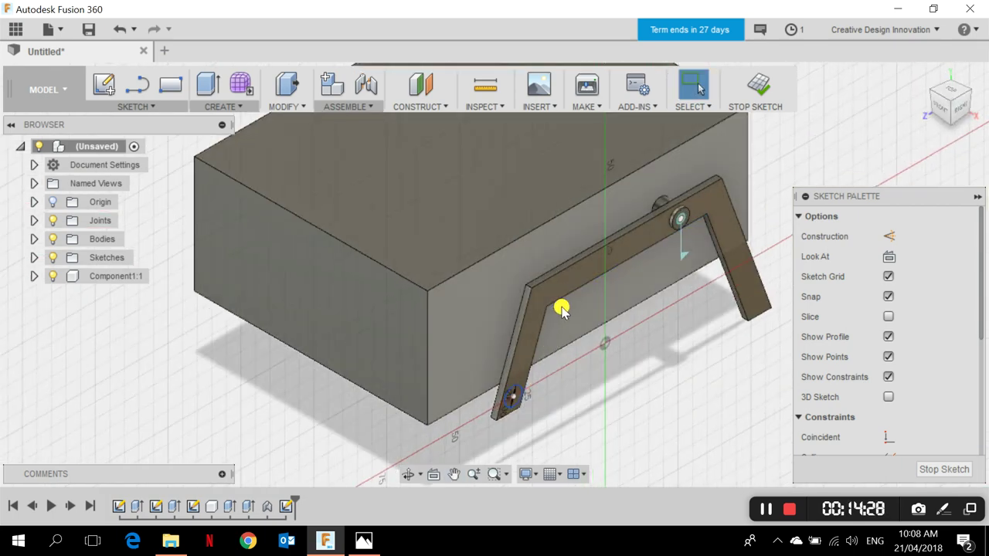
scroll(530, 371, "up", 2)
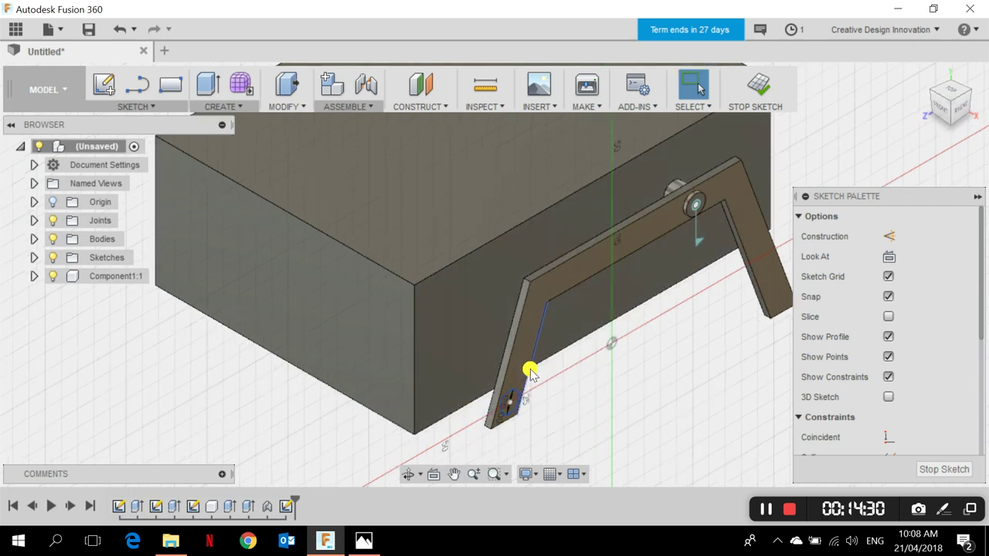
scroll(515, 402, "up", 3)
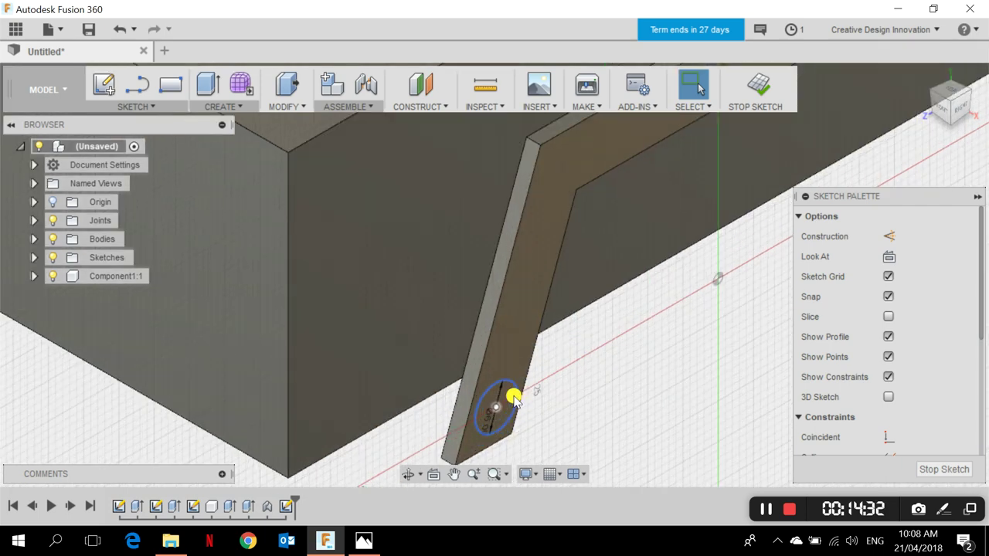
left_click(512, 397)
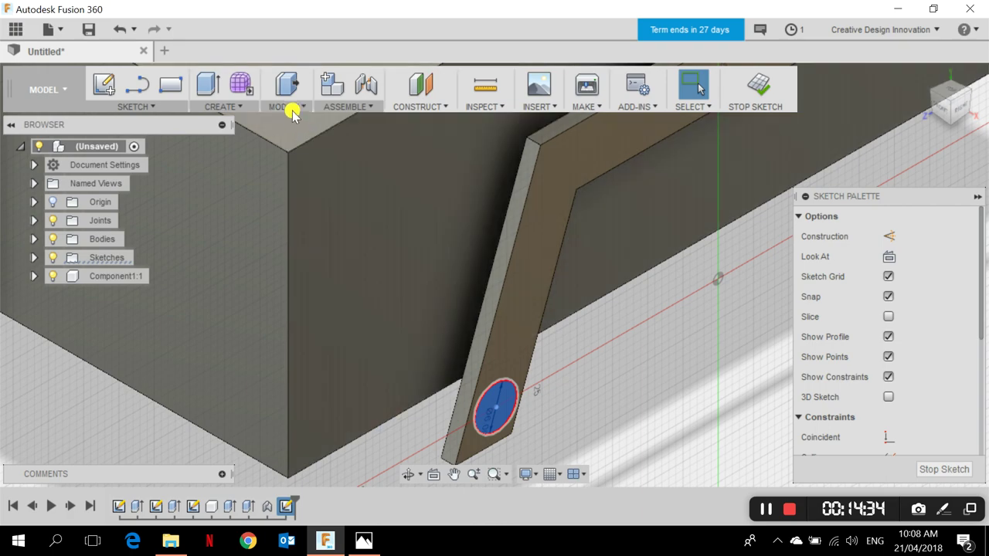
left_click(286, 106)
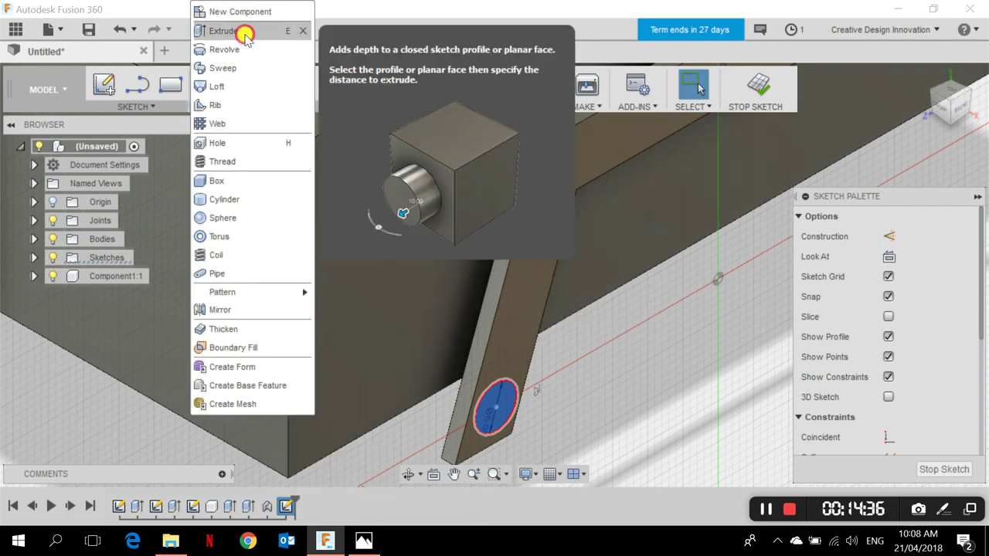
left_click(219, 44)
left_click(942, 110)
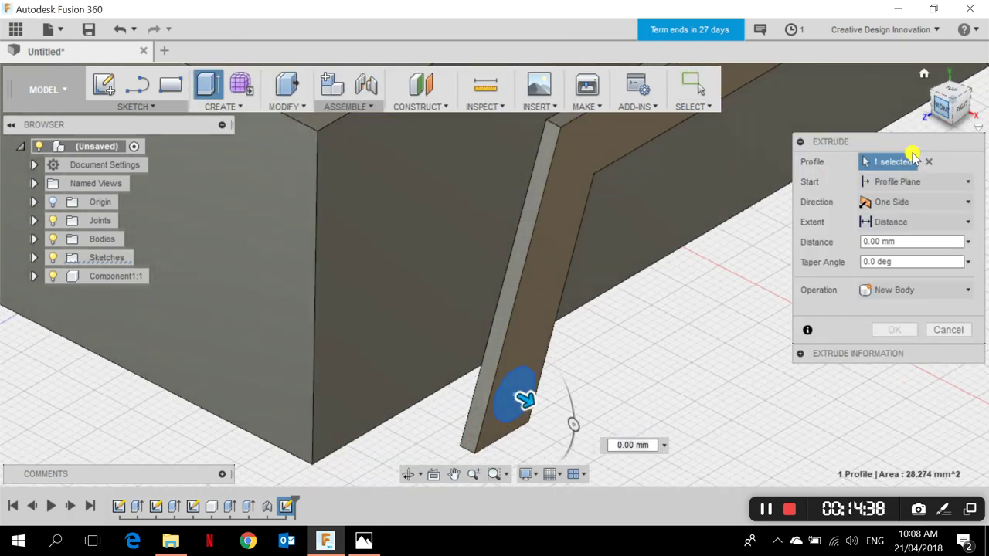
middle_click_drag(636, 281, 421, 307)
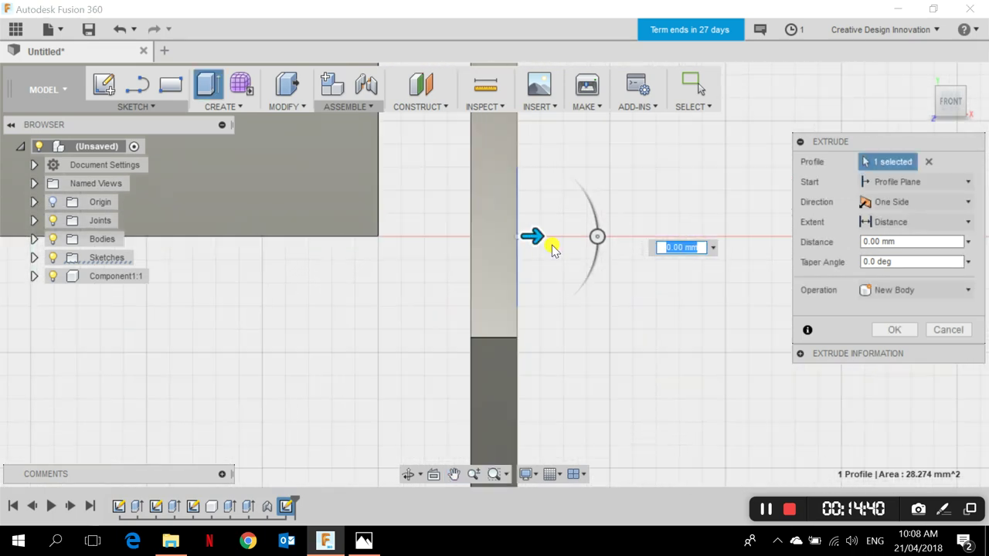
left_click_drag(537, 237, 525, 258)
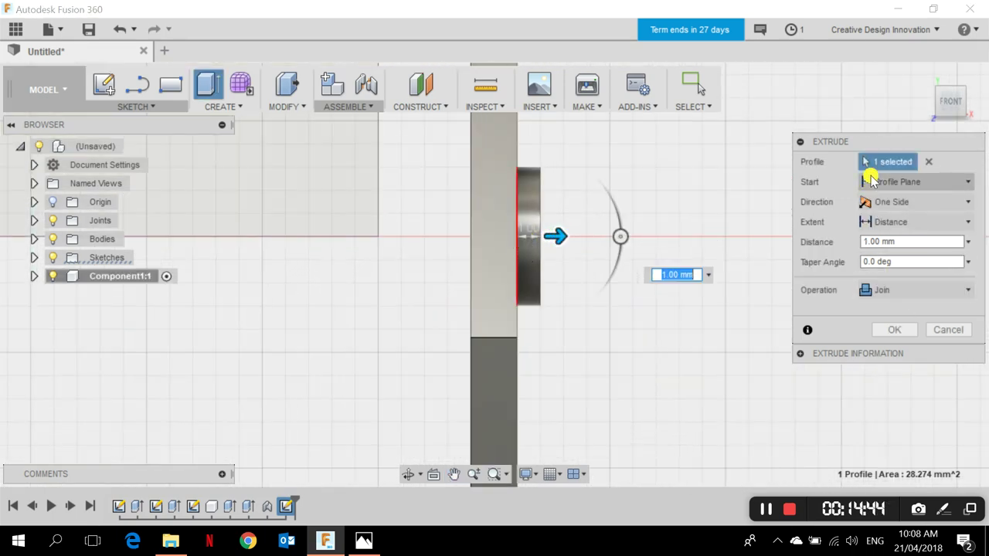
- Set the extrusion to Two Sides with 1 mm into the arm as the second side, and create it as a Join
left_click(887, 204)
left_click(888, 242)
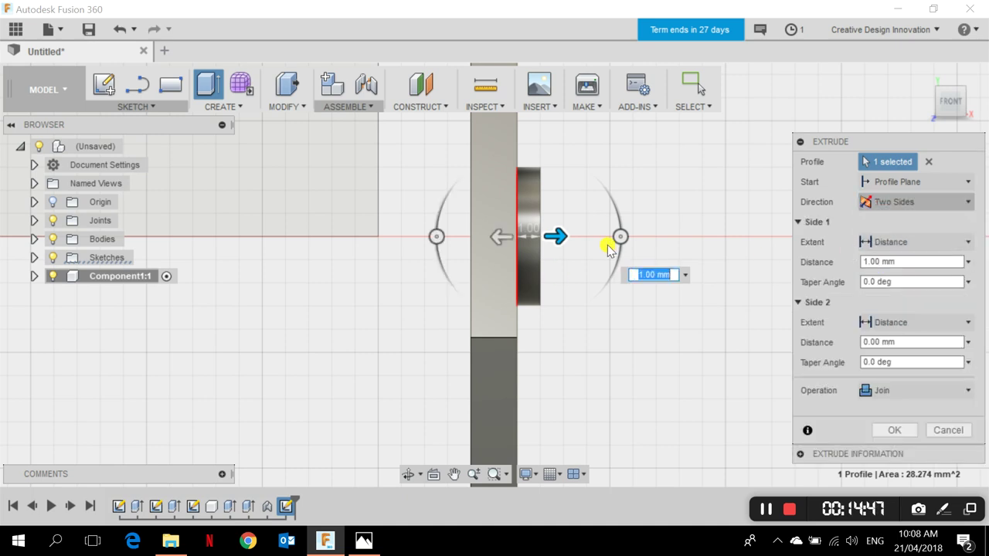
left_click_drag(503, 235, 480, 236)
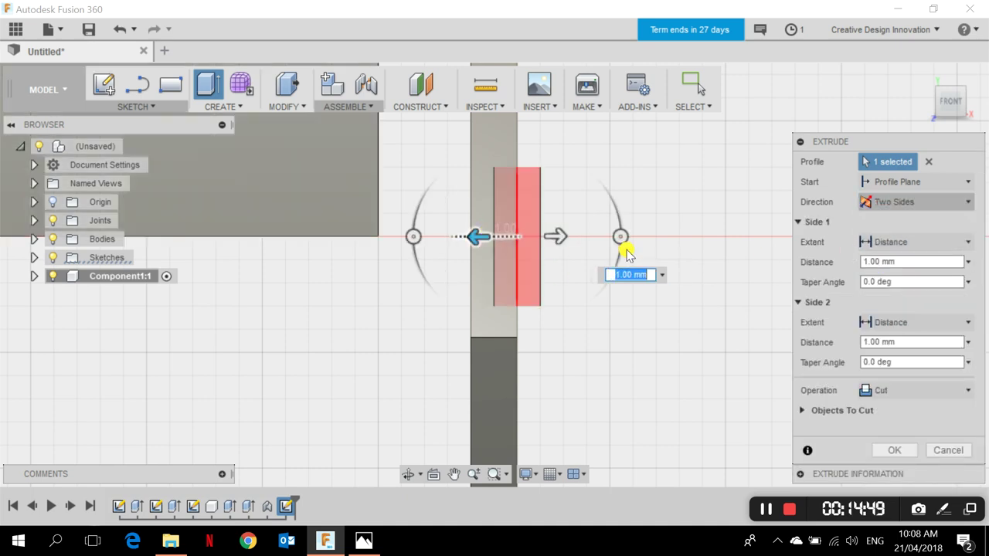
left_click(920, 392)
left_click(861, 408)
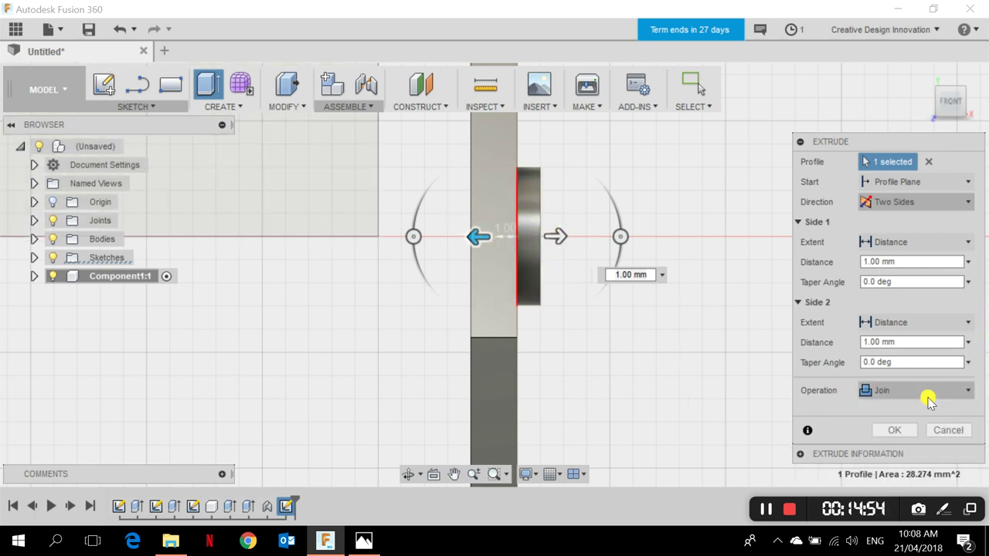
left_click(898, 431)
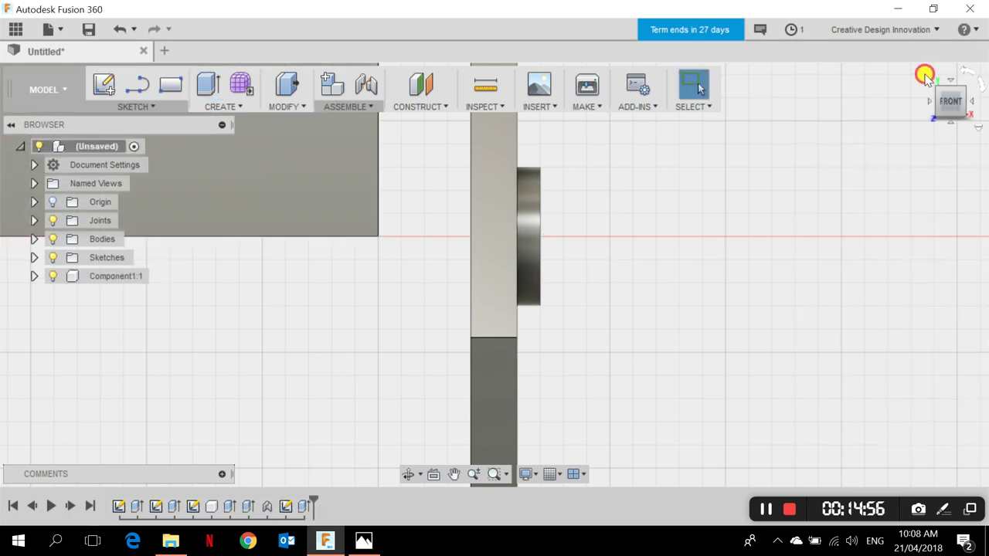
- Extrude the outer end face of the pin on the arm's shorter leg a further 3 mm outward, joined to the arm
left_click(925, 77)
scroll(522, 402, "up", 5)
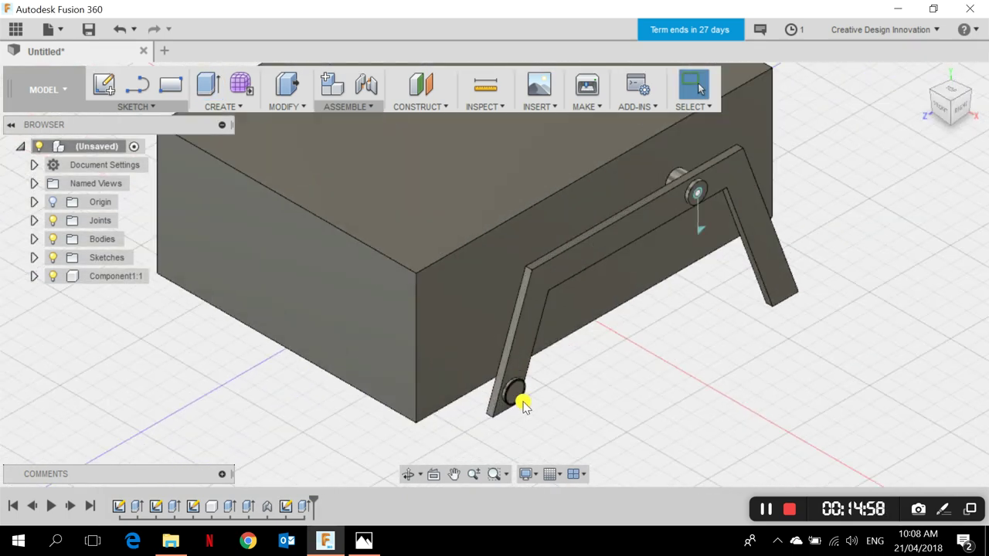
scroll(517, 382, "down", 2)
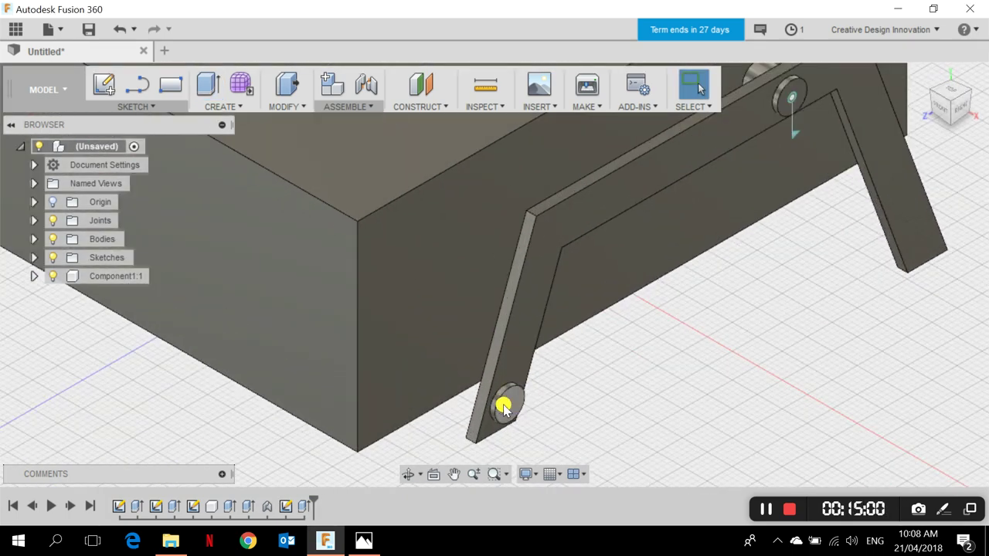
left_click(942, 101)
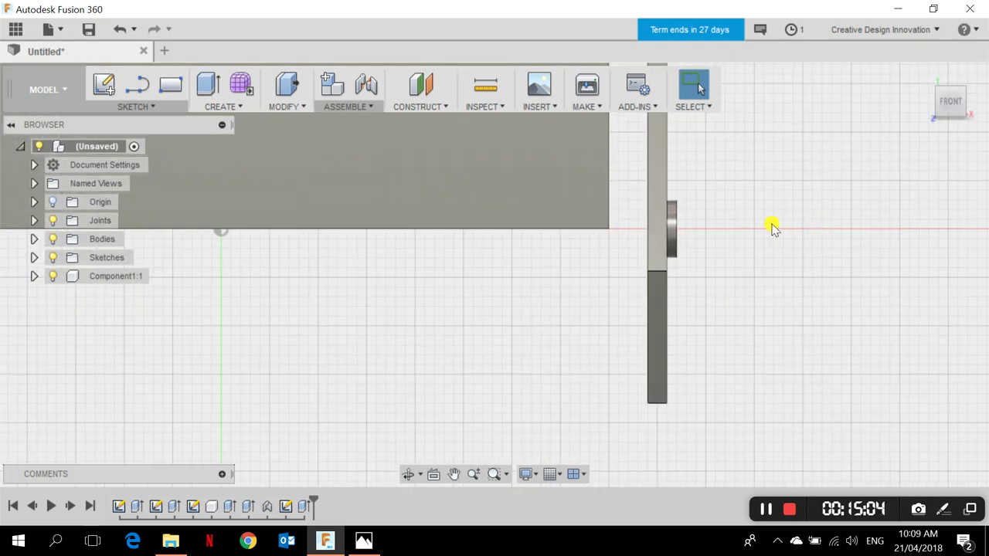
left_click(216, 108)
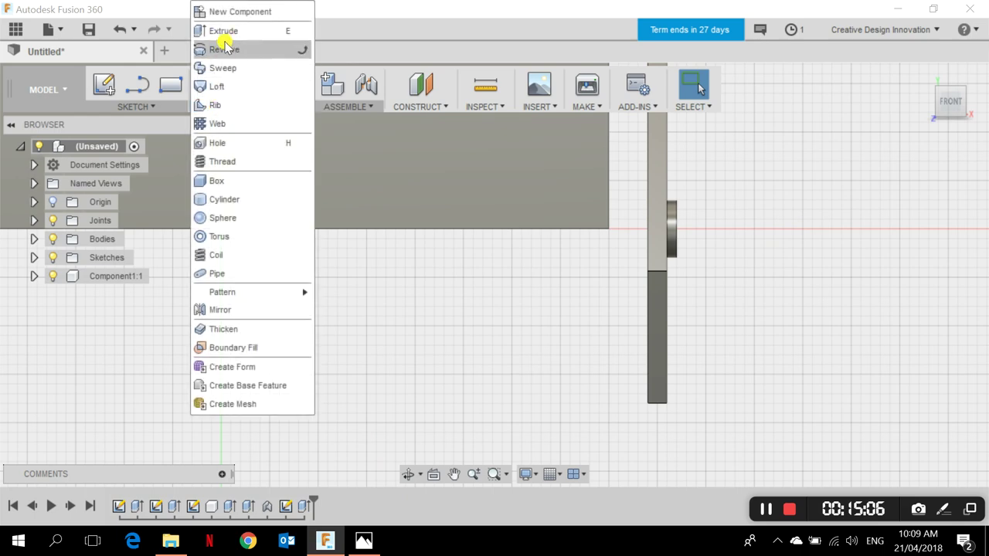
left_click(220, 30)
left_click(923, 77)
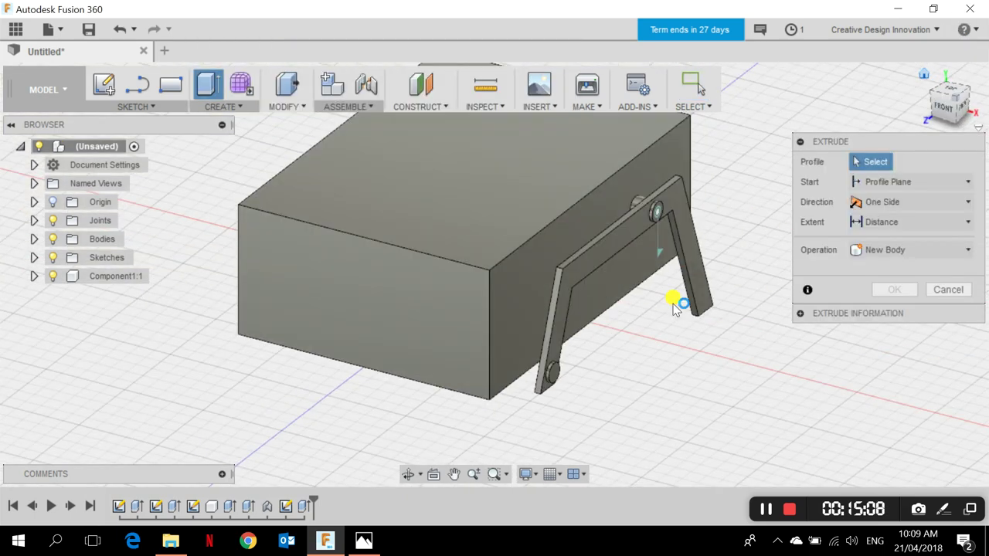
scroll(509, 401, "up", 5)
left_click(533, 387)
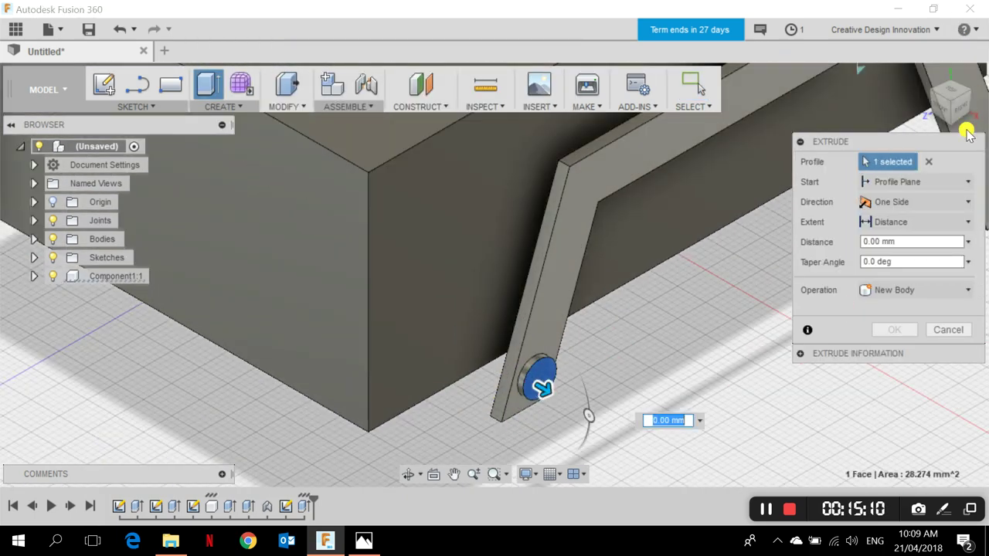
left_click(948, 103)
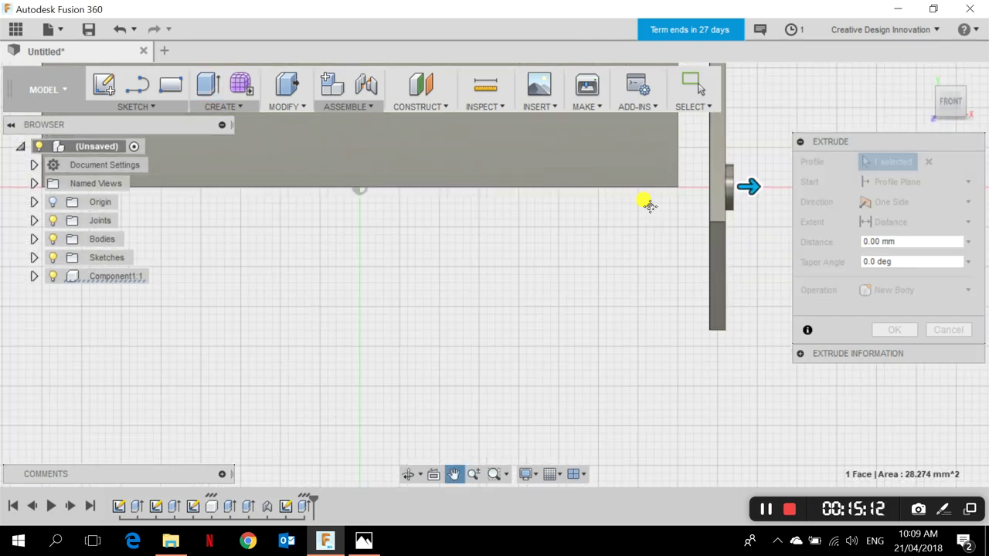
scroll(579, 181, "up", 3)
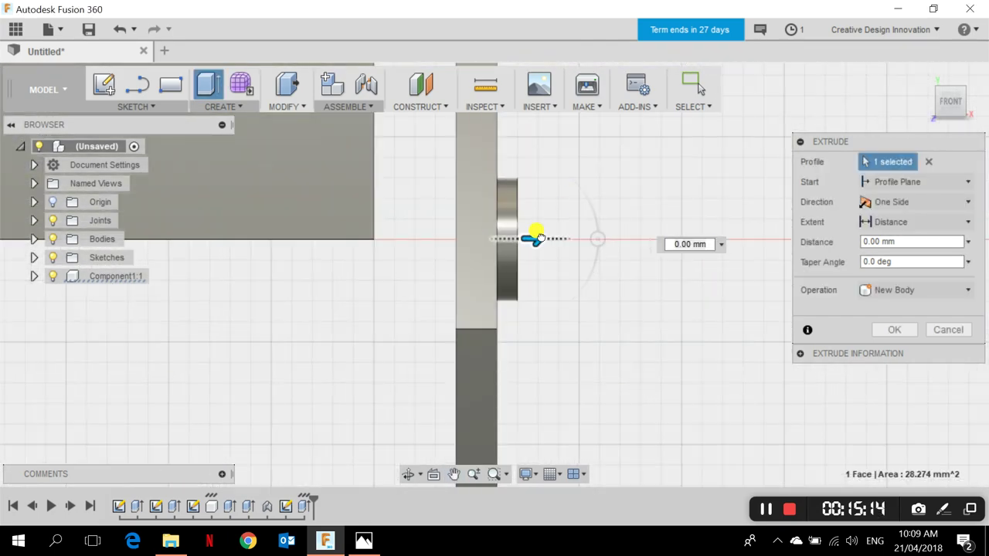
left_click_drag(536, 235, 589, 247)
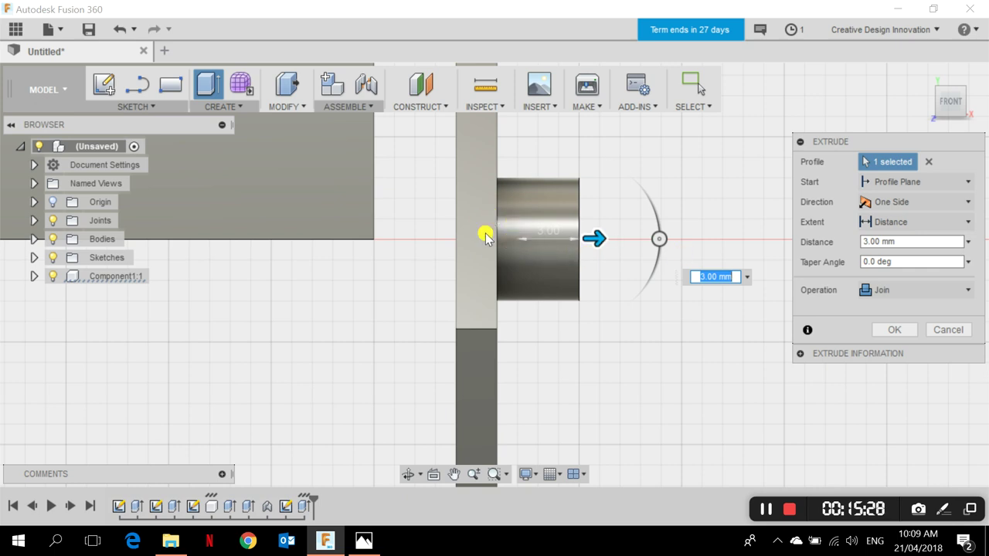
left_click(901, 329)
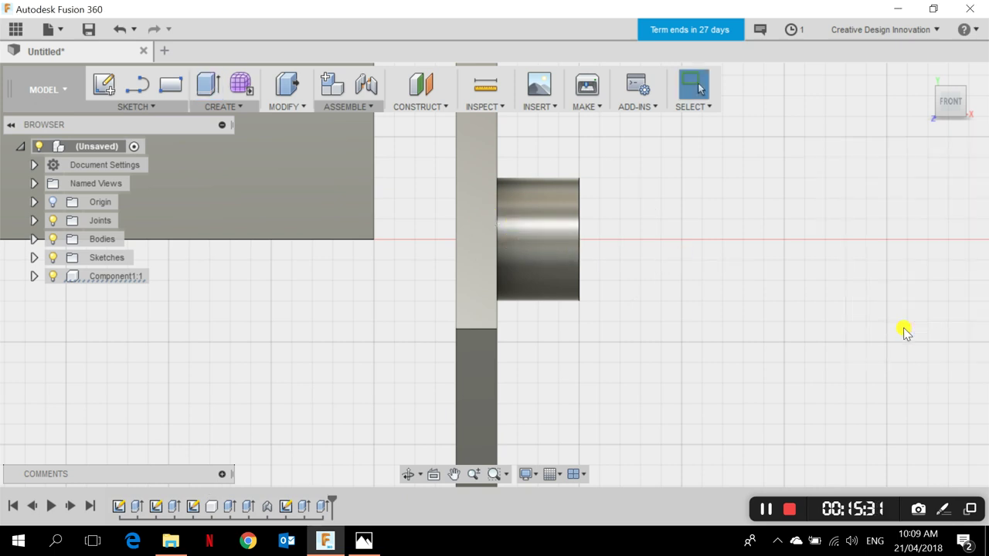
- Start a sketch on the pin's outer end face and draw a horizontal line about 10 mm long from just below the pin towards the longer leg
left_click(919, 79)
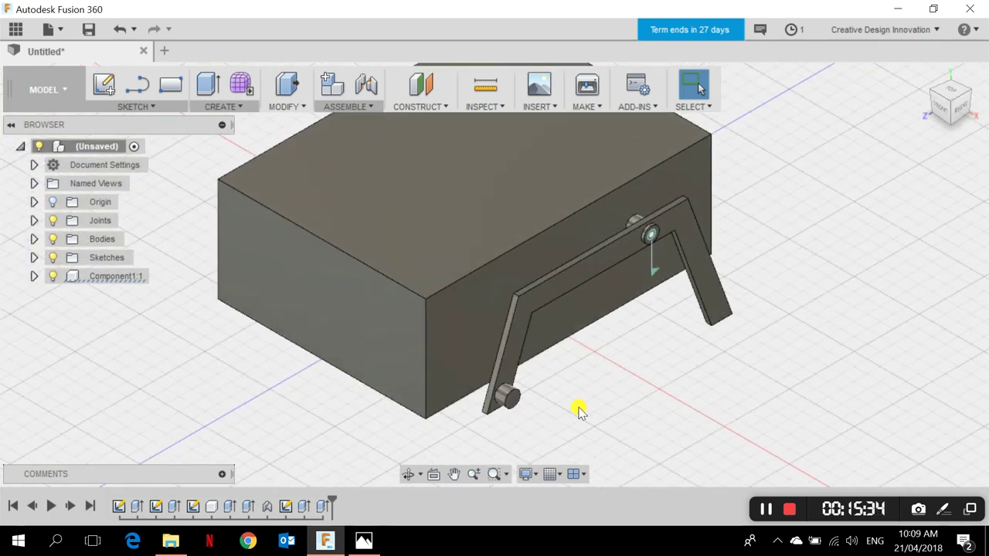
scroll(579, 410, "up", 2)
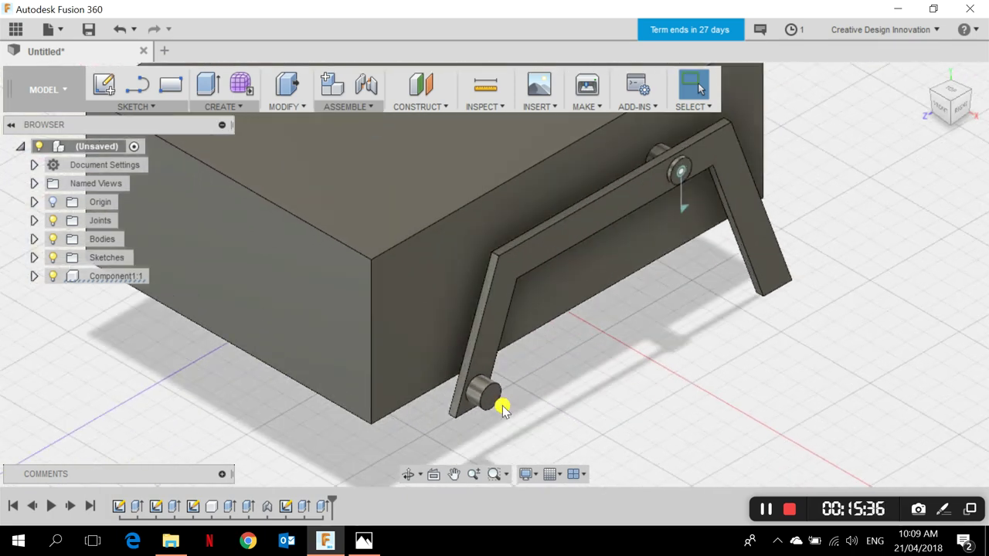
left_click(955, 105)
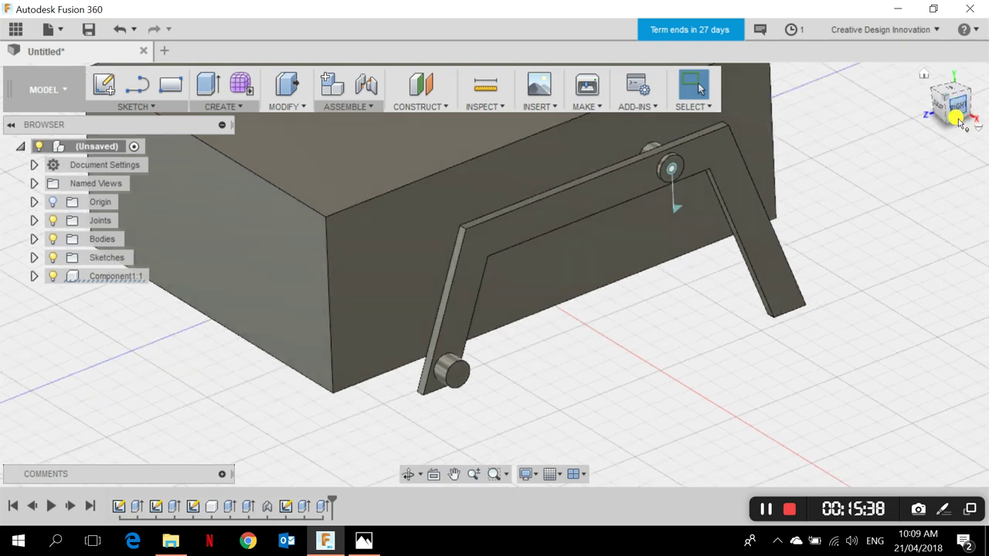
middle_click_drag(399, 343, 441, 336)
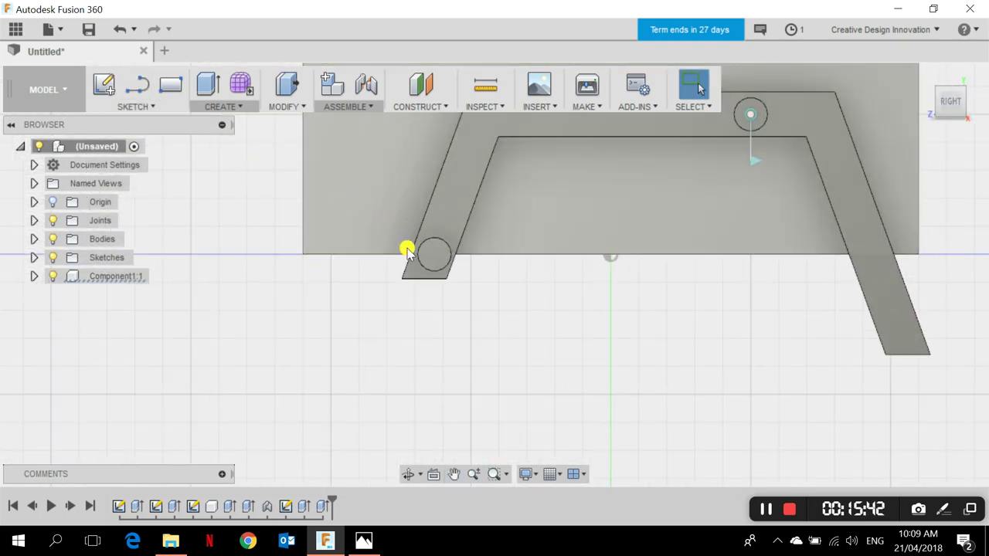
left_click(438, 255)
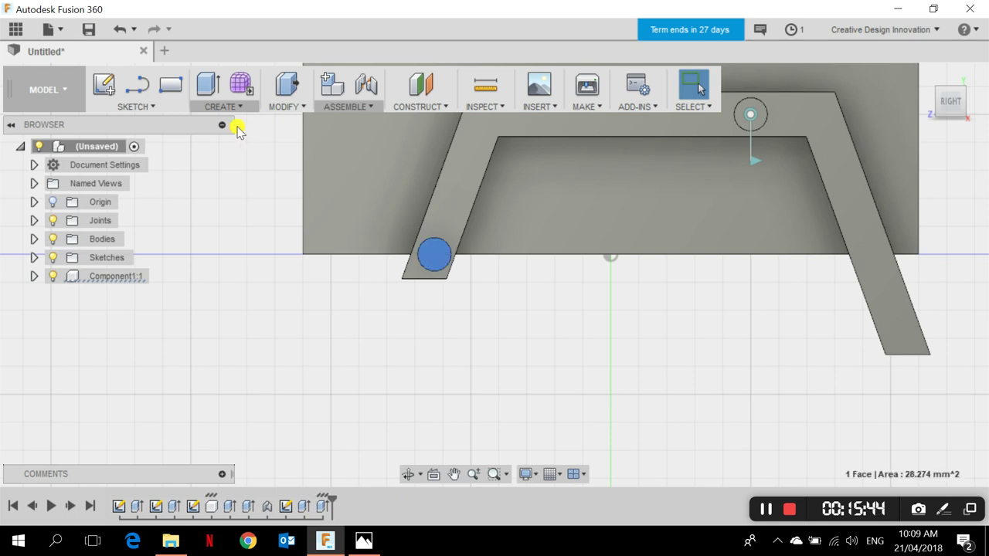
left_click(144, 90)
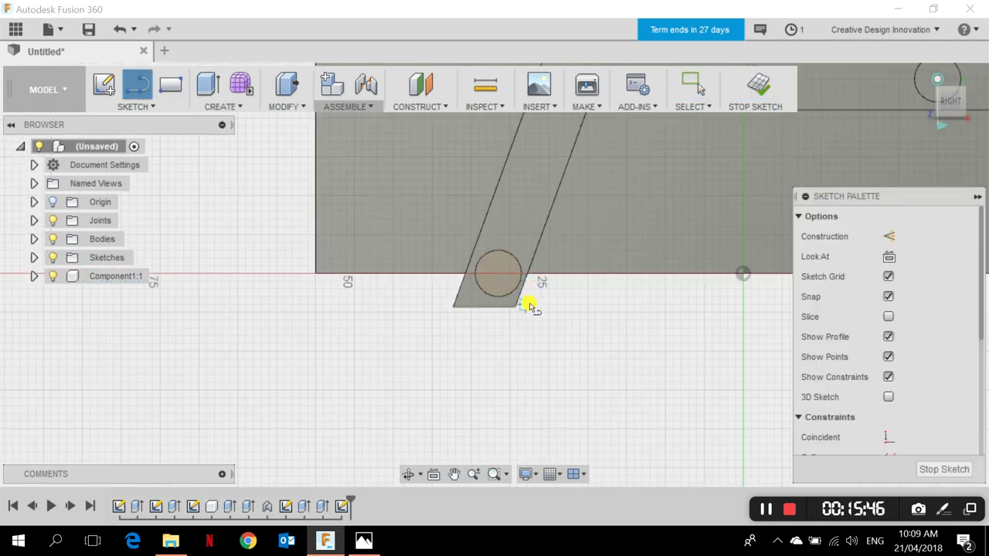
scroll(510, 299, "up", 2)
scroll(449, 298, "up", 2)
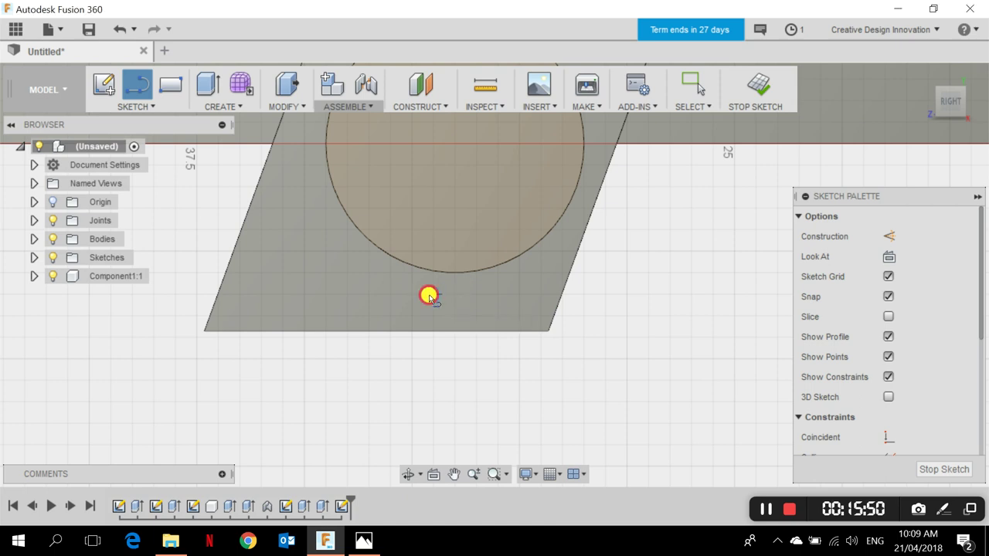
left_click(429, 298)
scroll(540, 286, "down", 5)
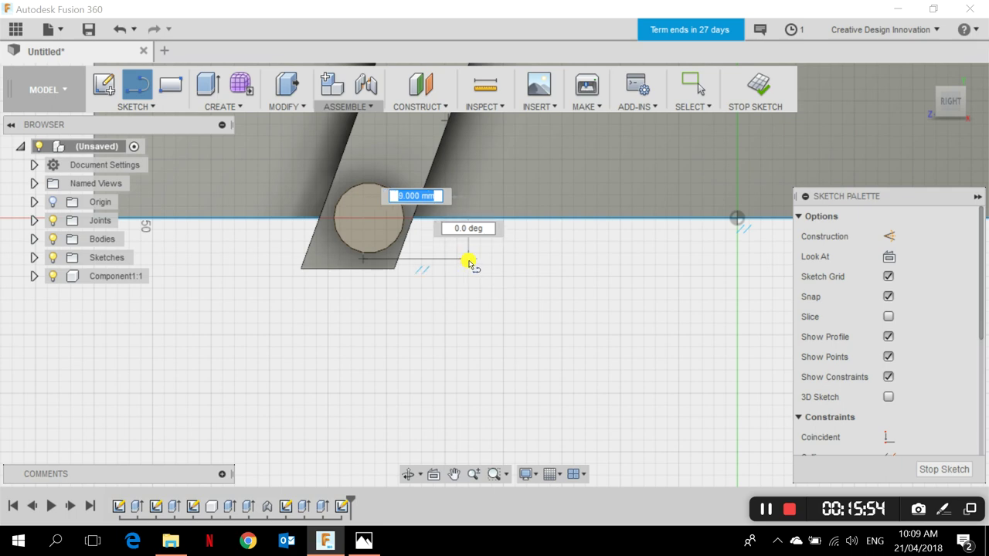
left_click(479, 262)
scroll(479, 271, "down", 2)
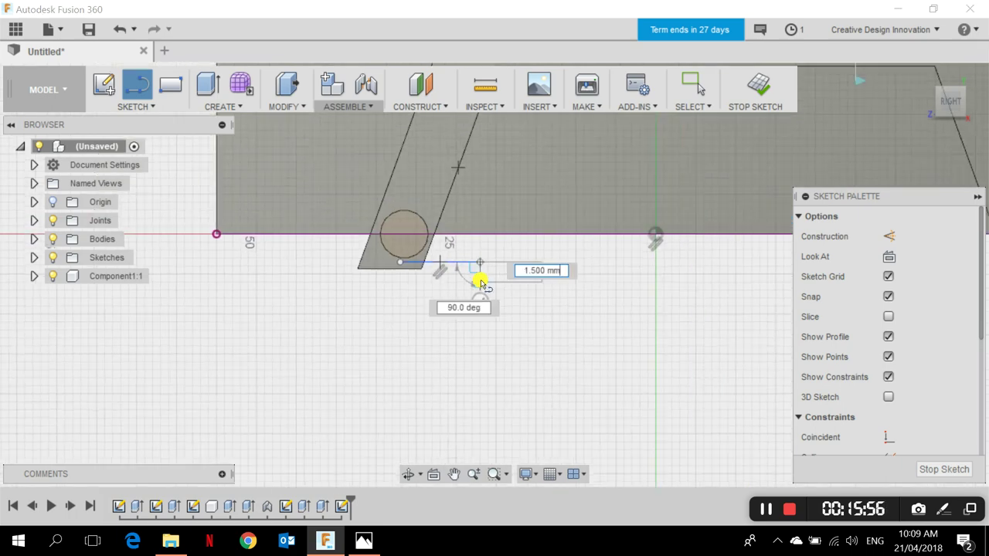
- Draw a line about 15.4 mm long at 110° downward from the horizontal line's free end, level with the longer leg's lower end
middle_click_drag(534, 353, 297, 290)
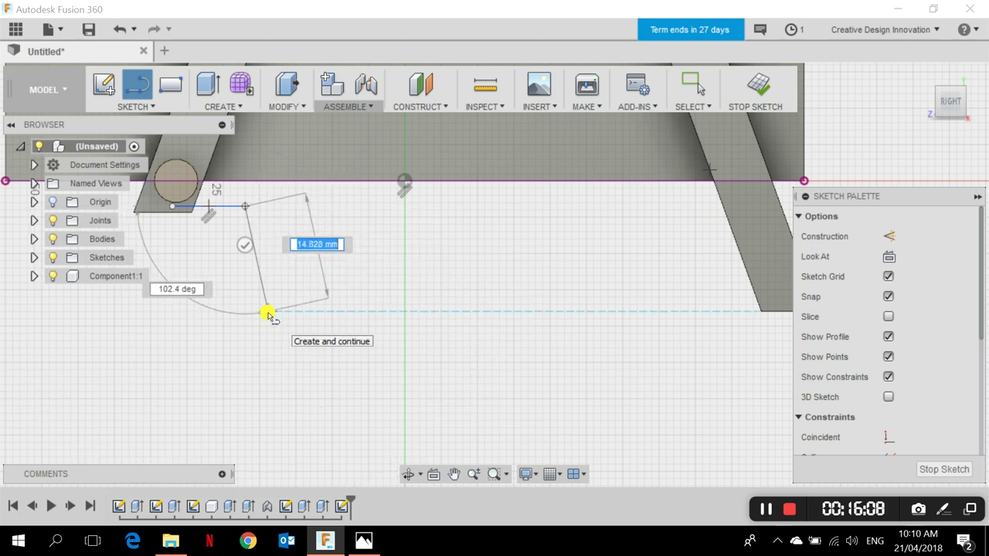
key("Tab")
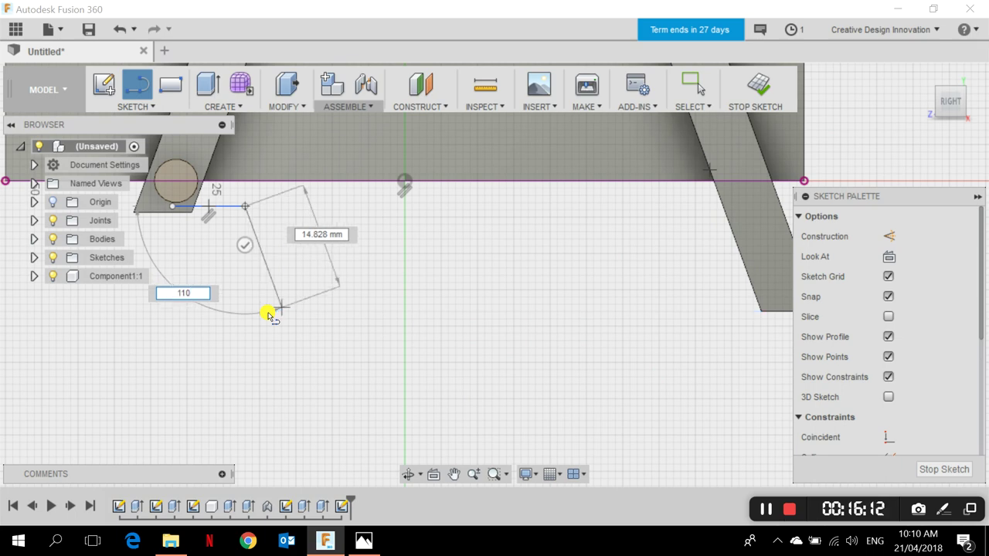
key("Tab")
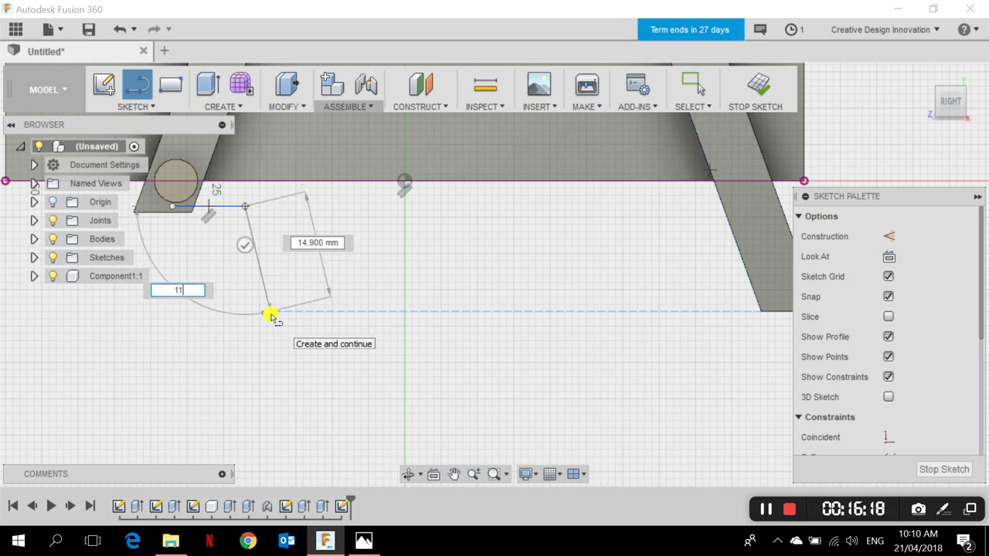
key("Tab")
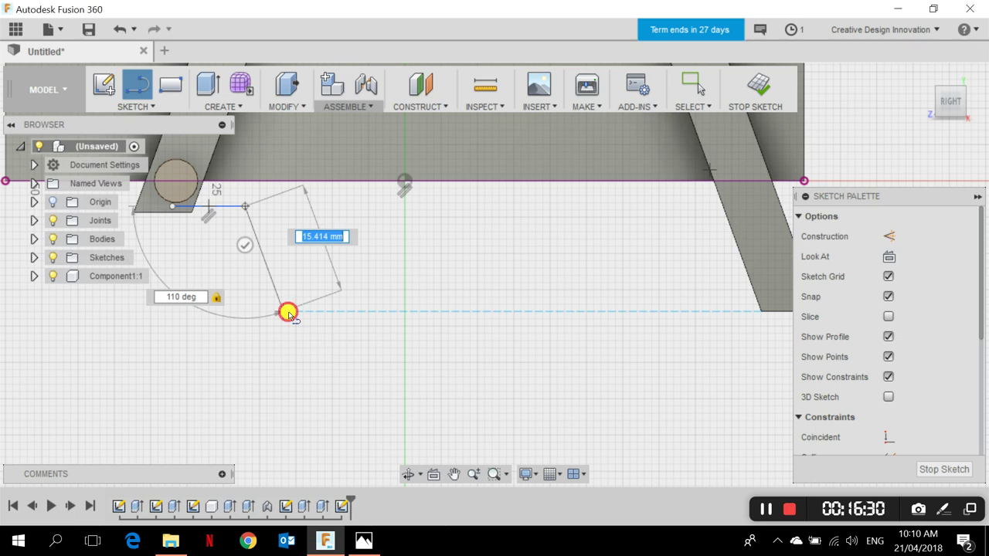
left_click(284, 312)
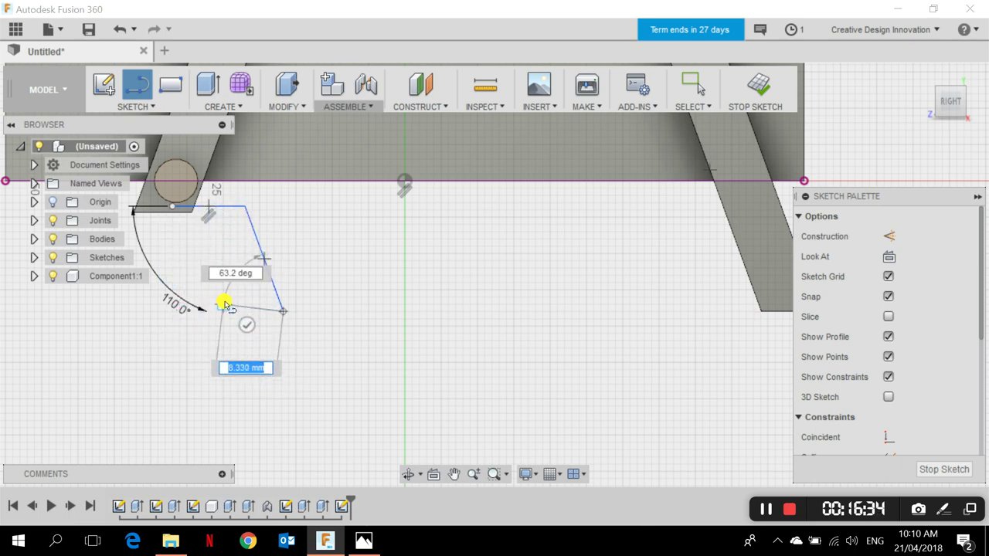
- Draw an 8 mm horizontal line from the slanted line's lower end back towards the pin side
scroll(247, 310, "down", 2)
scroll(604, 311, "down", 1)
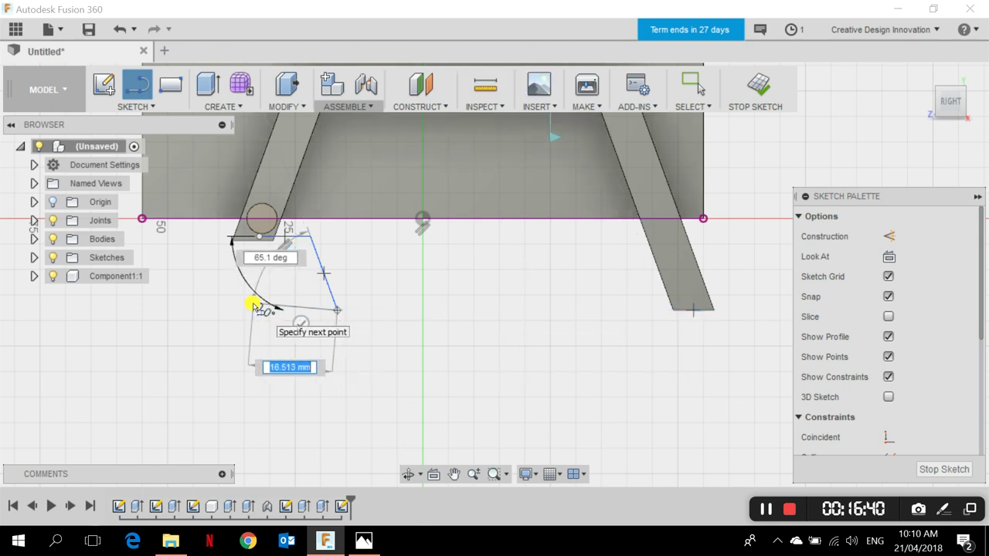
key("Tab")
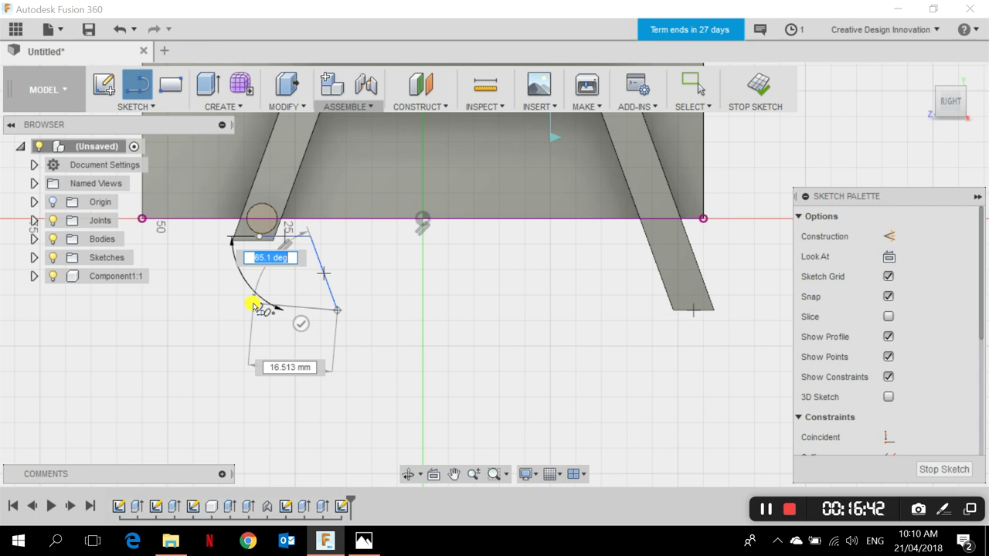
type("1")
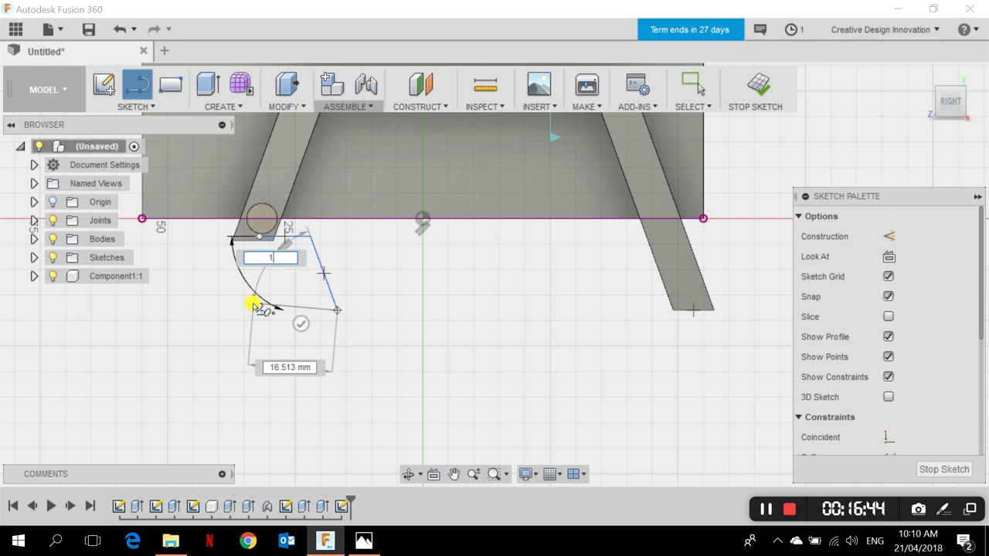
type("80")
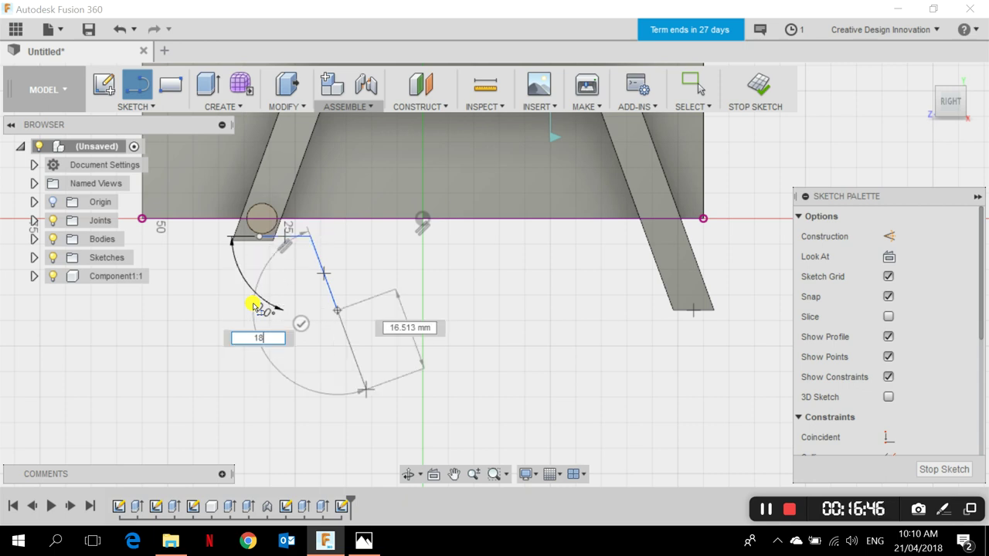
scroll(306, 309, "up", 3)
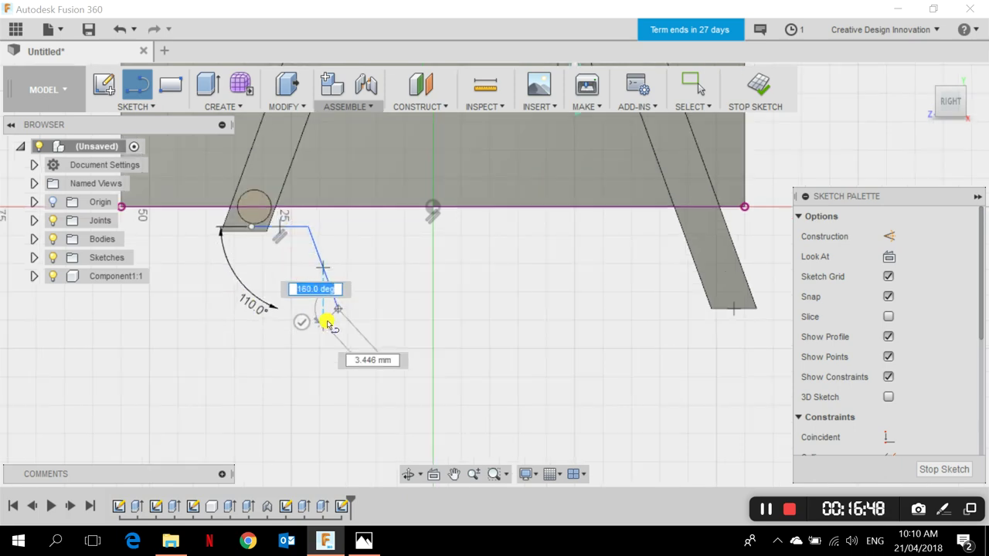
key("Tab")
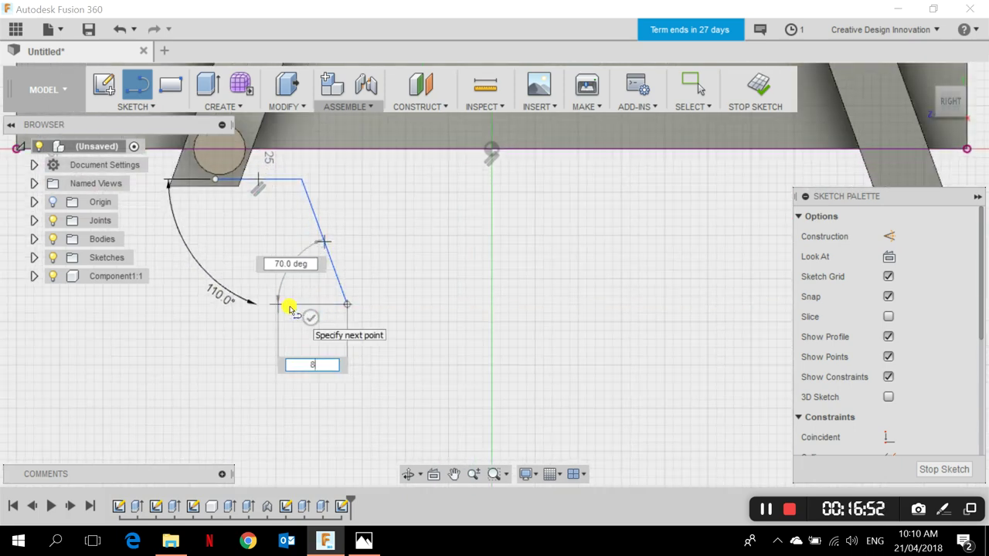
key("Return")
key("Escape")
scroll(280, 310, "down", 3)
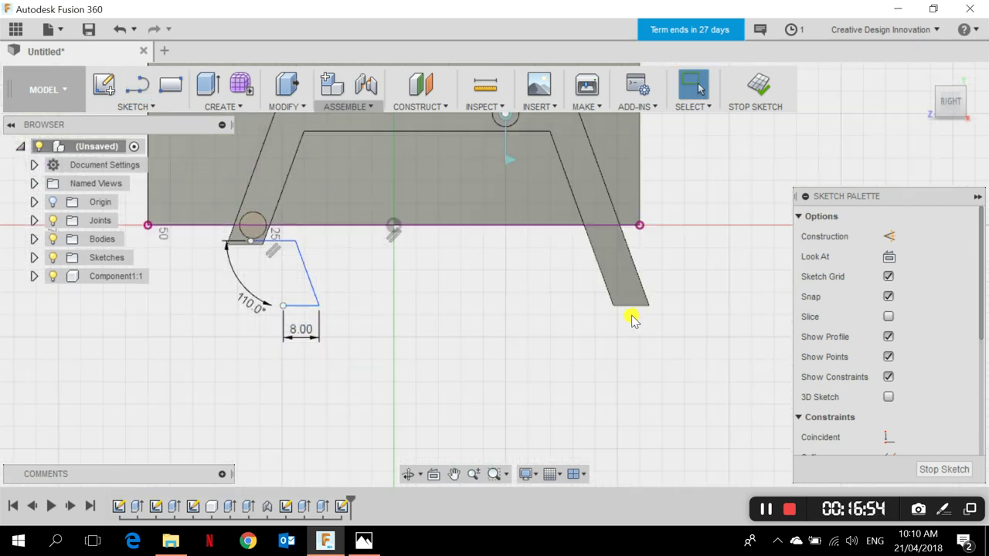
- Undo the 8 mm horizontal line at the slanted line's lower end
left_click(137, 85)
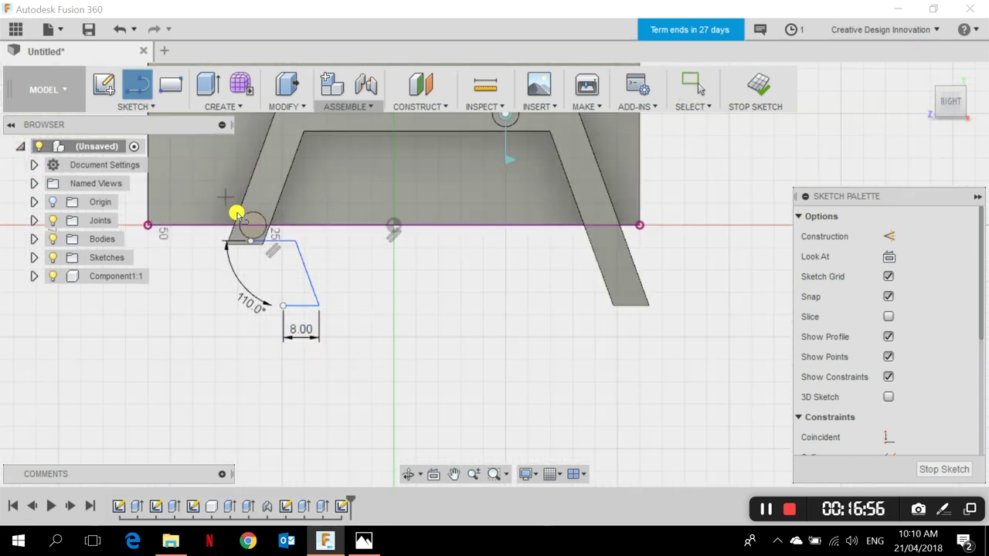
scroll(285, 283, "up", 2)
key("Escape")
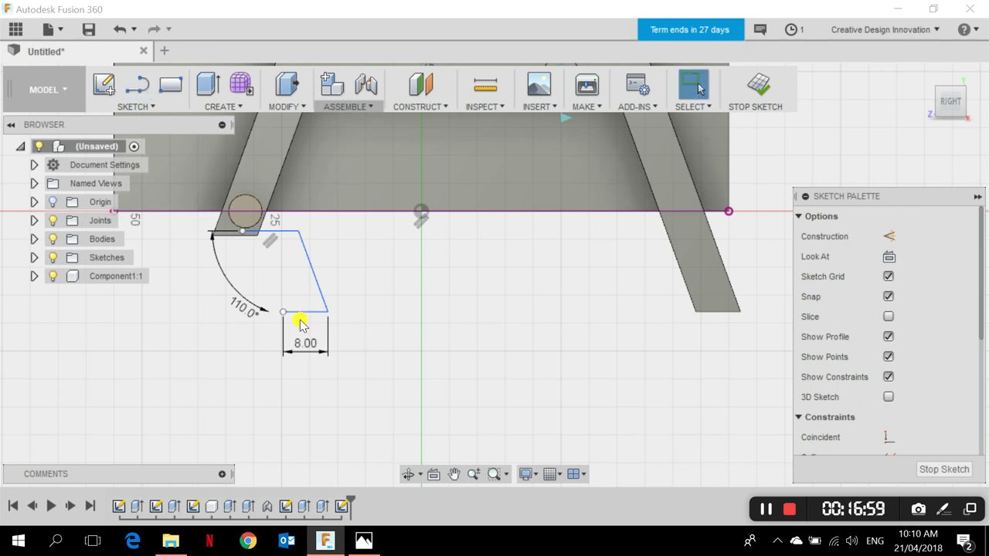
key("ctrl+z")
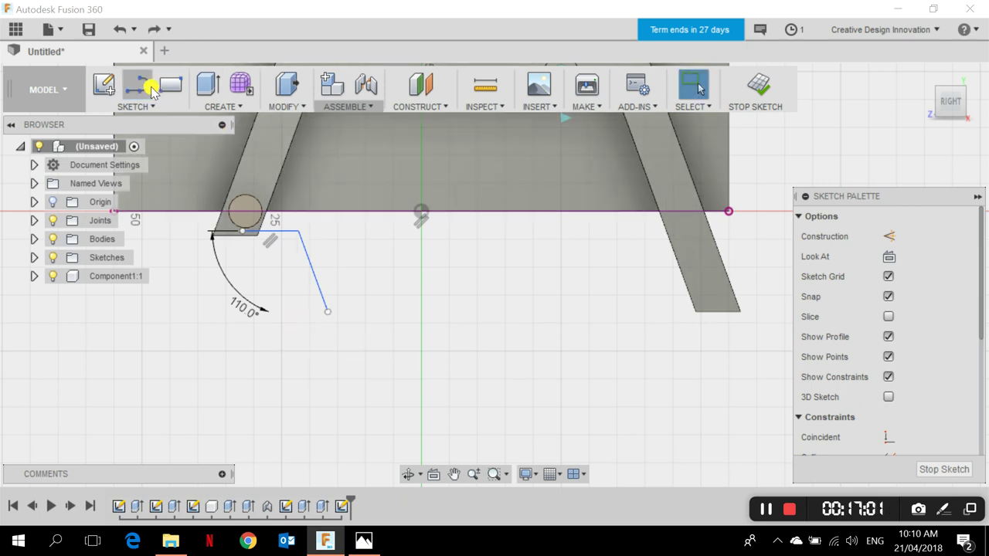
- Draw an 8 mm horizontal line from the slanted line's lower end towards the longer leg
left_click(139, 84)
left_click(330, 312)
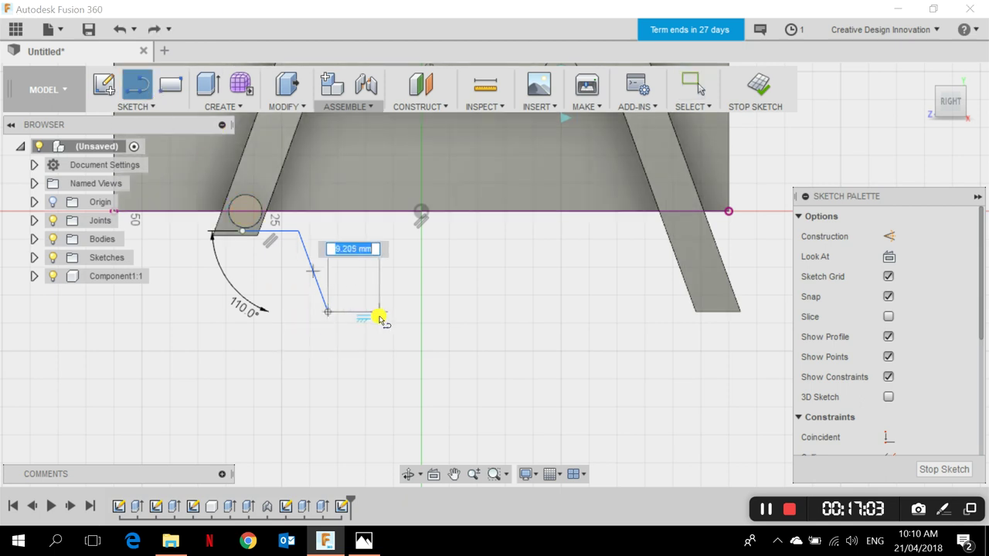
key("Tab")
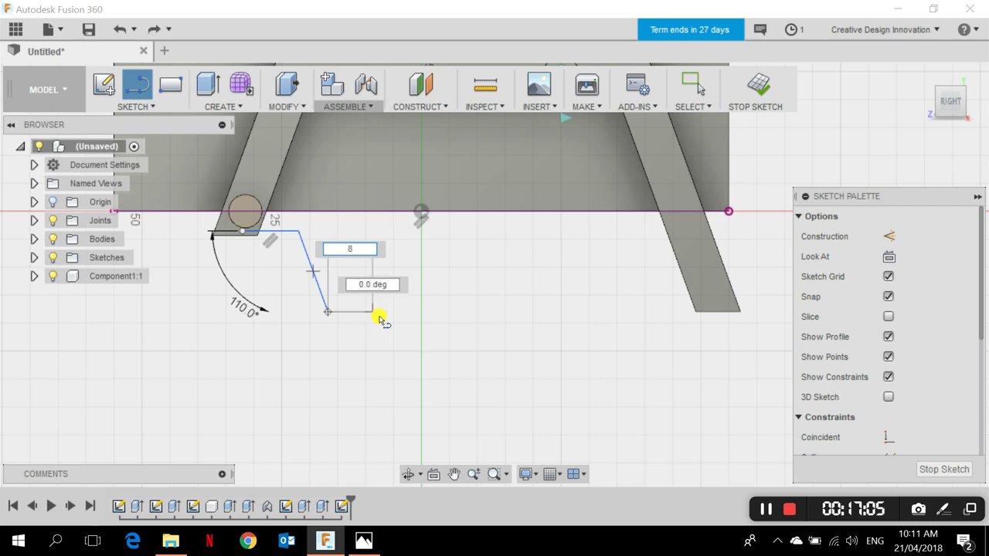
key("Return")
key("Escape")
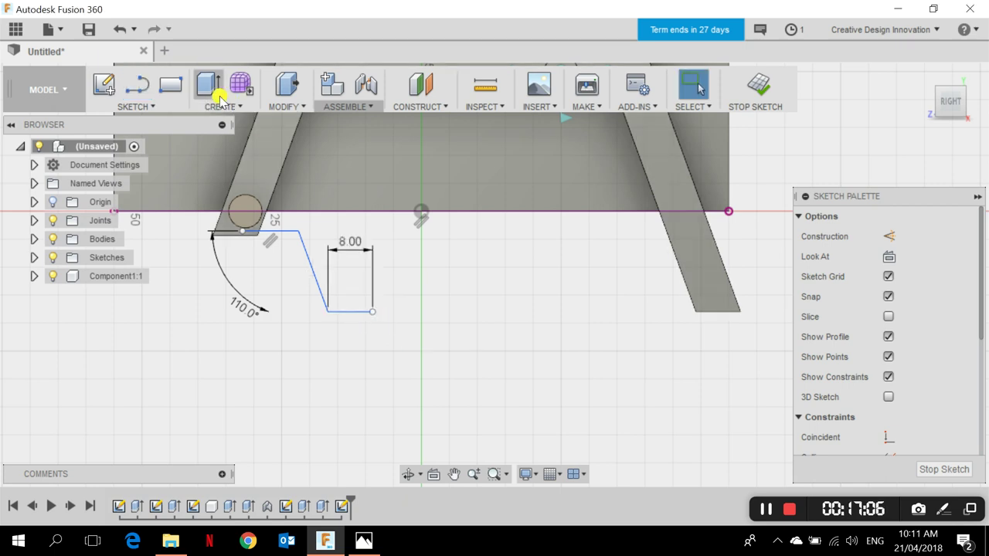
- Draw a line about 23.4 mm long at 110° upward from the 8 mm line's free end, ending slightly higher than the pin
left_click(139, 85)
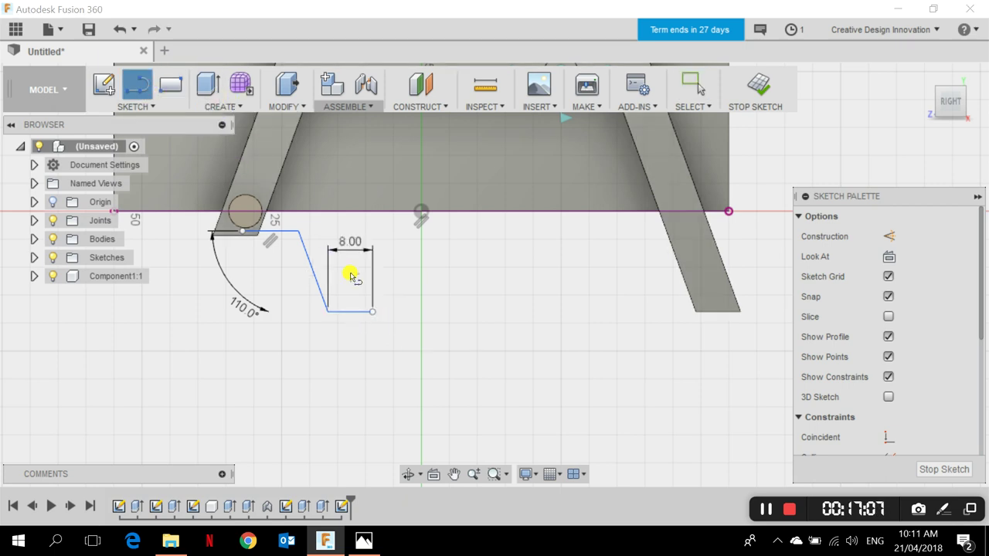
left_click(373, 312)
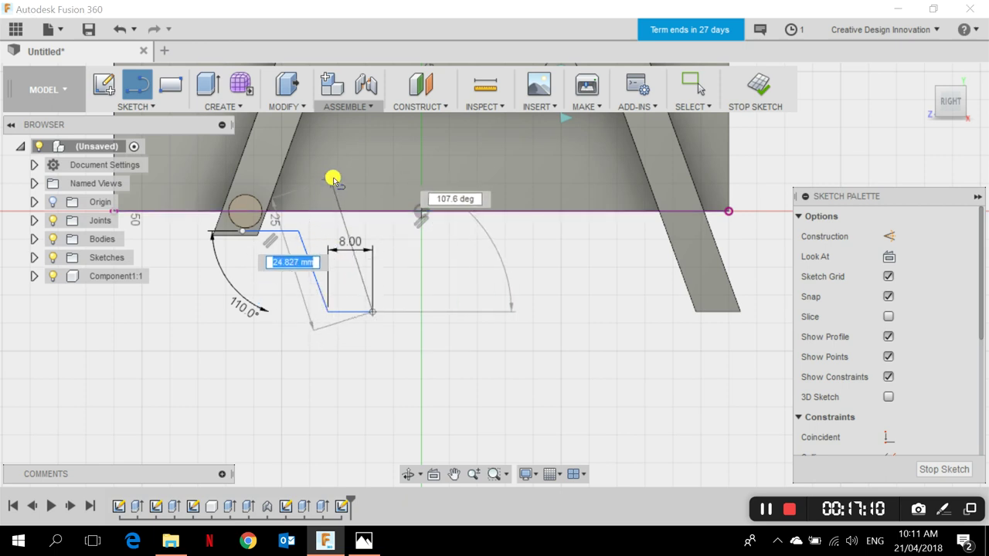
type("25.6")
key("Tab")
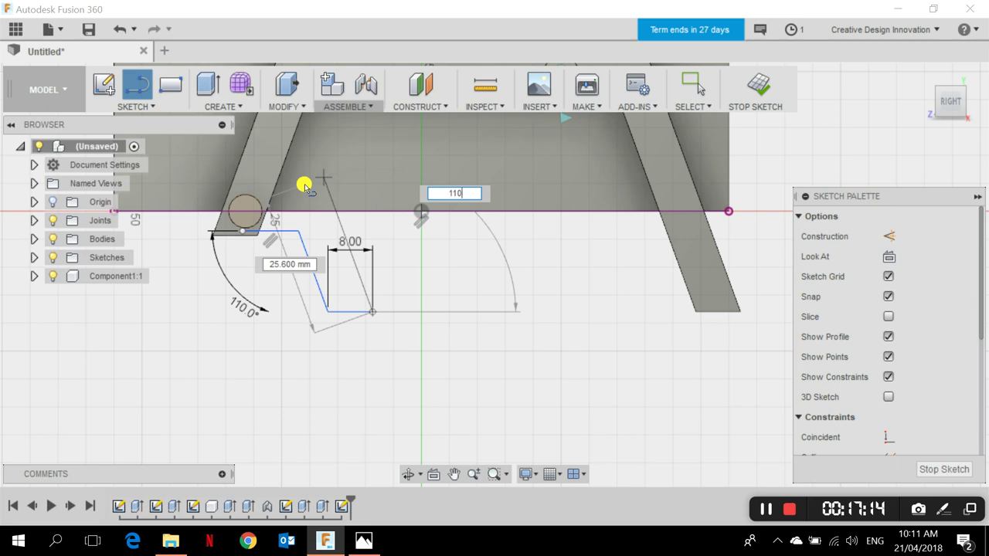
key("Tab")
scroll(303, 186, "up", 5)
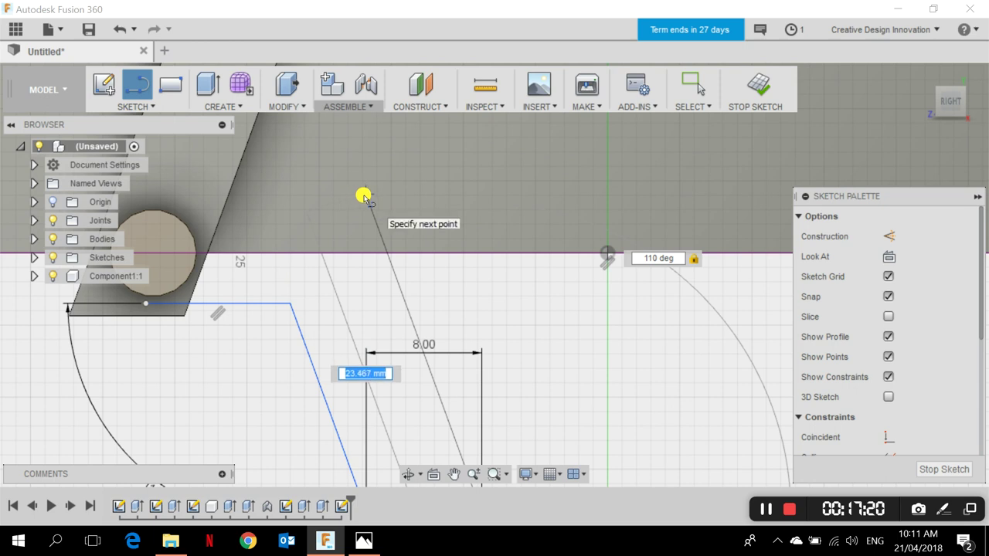
scroll(364, 197, "up", 1)
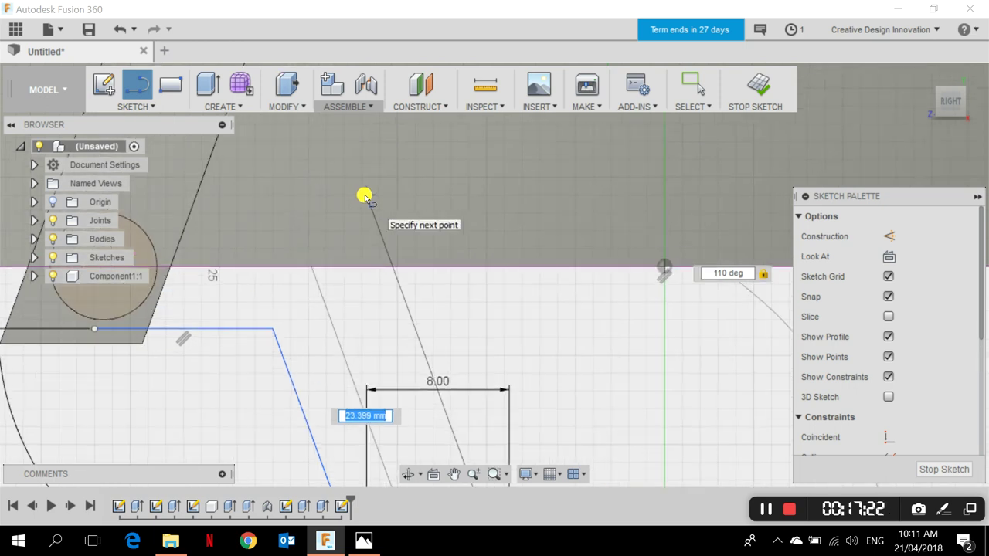
scroll(364, 197, "down", 1)
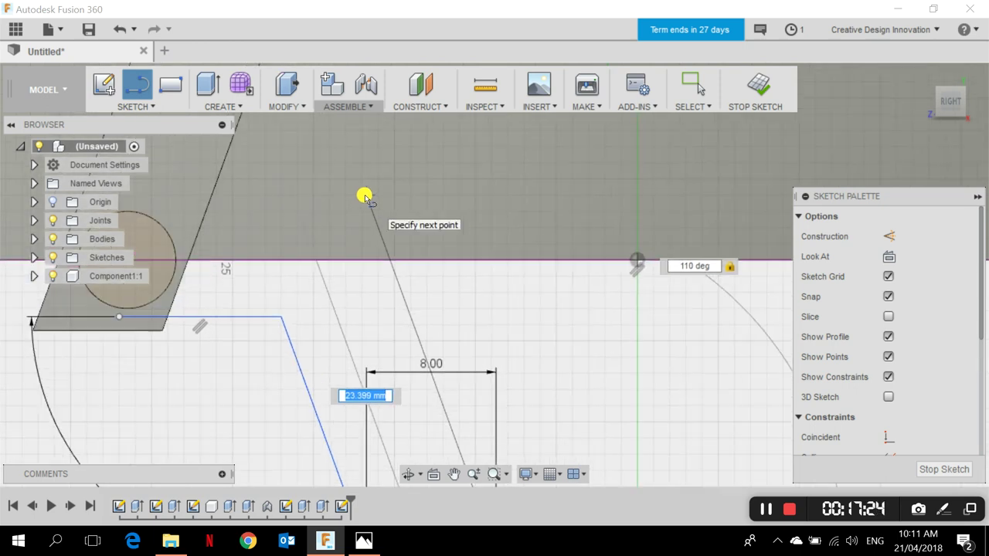
scroll(365, 198, "up", 2)
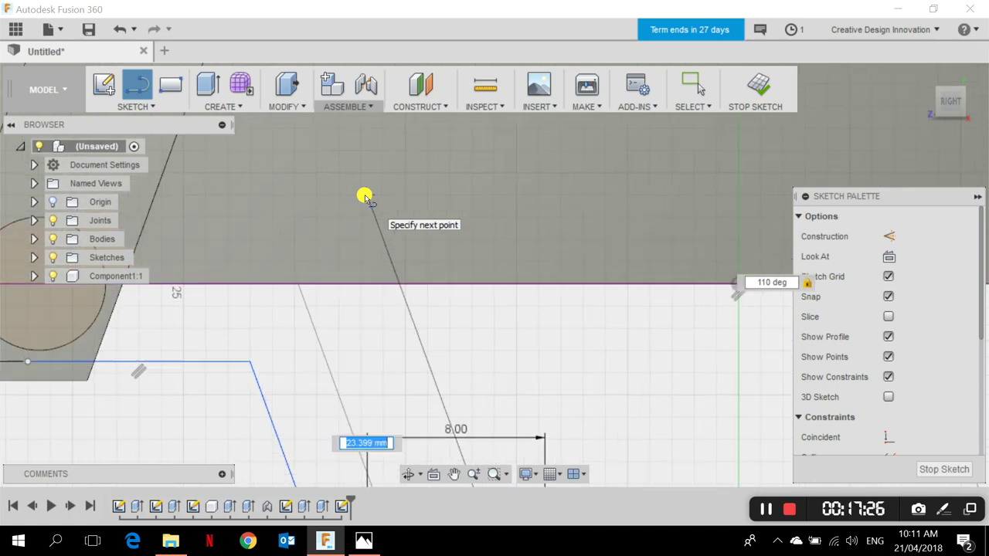
scroll(365, 198, "down", 3)
scroll(364, 197, "down", 3)
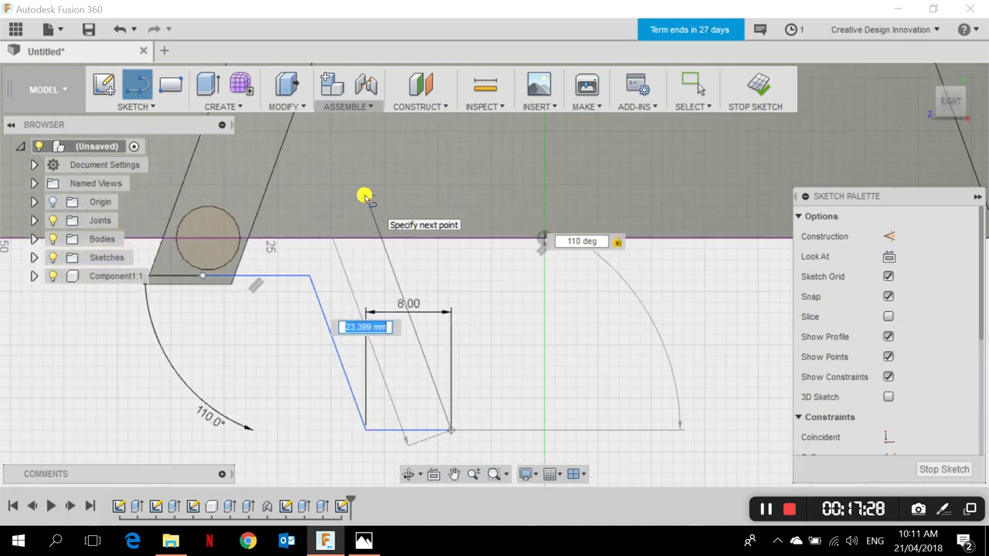
left_click(365, 197)
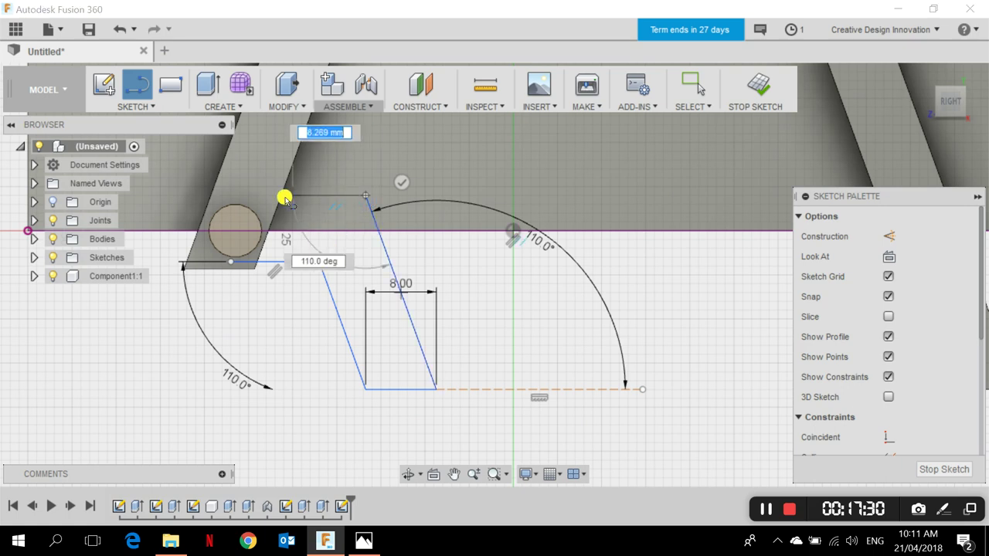
- Draw a horizontal line about 14.8 mm long from the second slanted line's upper end to just above the pin's centre
scroll(232, 198, "up", 5)
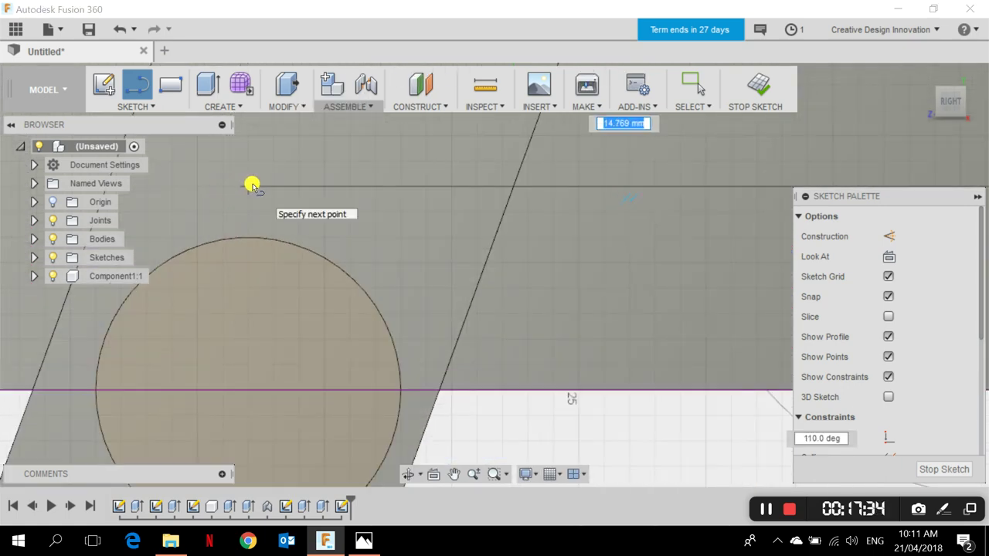
left_click(251, 185)
scroll(251, 185, "down", 5)
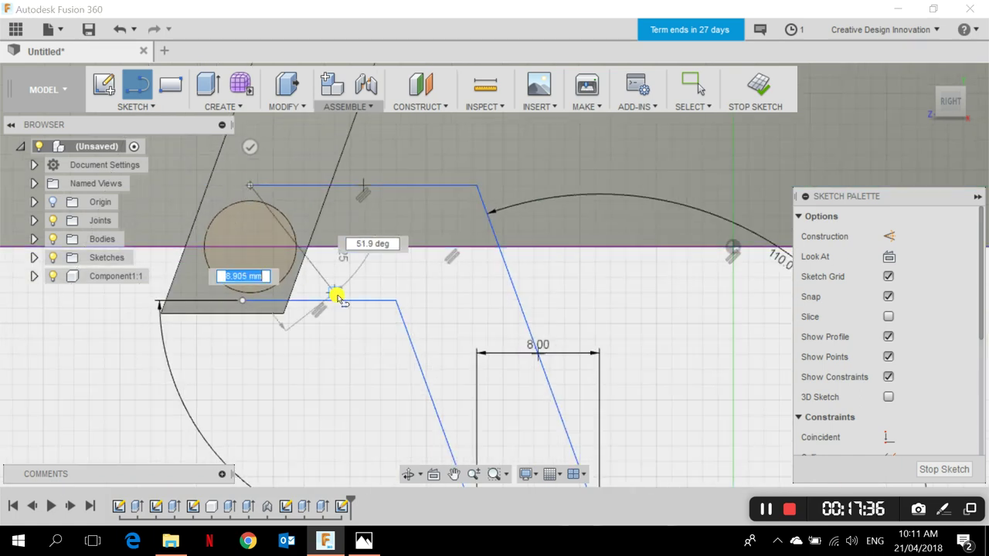
- Draw a slightly slanted line about 19.6 mm long from above the pin away from the longer leg, and delete it
scroll(333, 296, "down", 3)
middle_click_drag(300, 331, 386, 307)
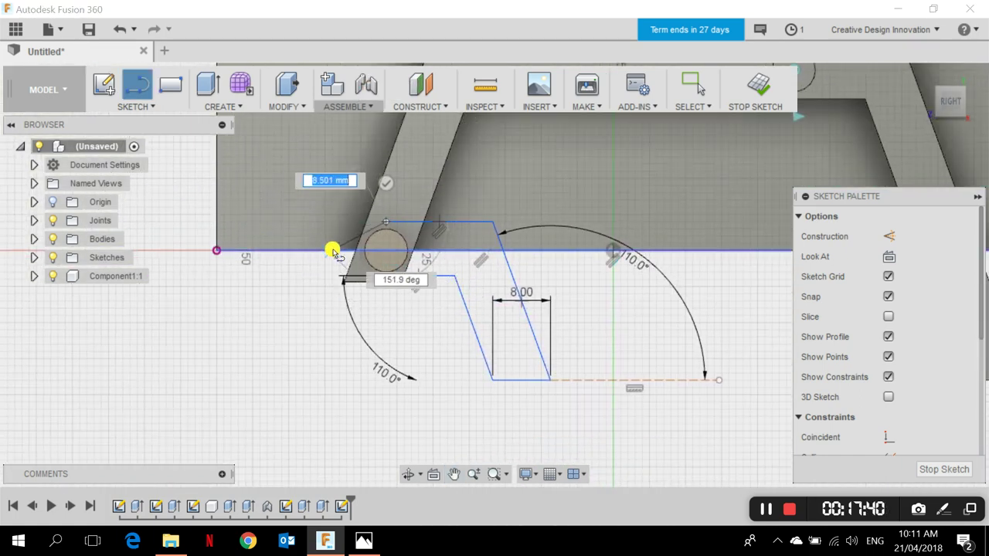
left_click(246, 208)
key("Escape")
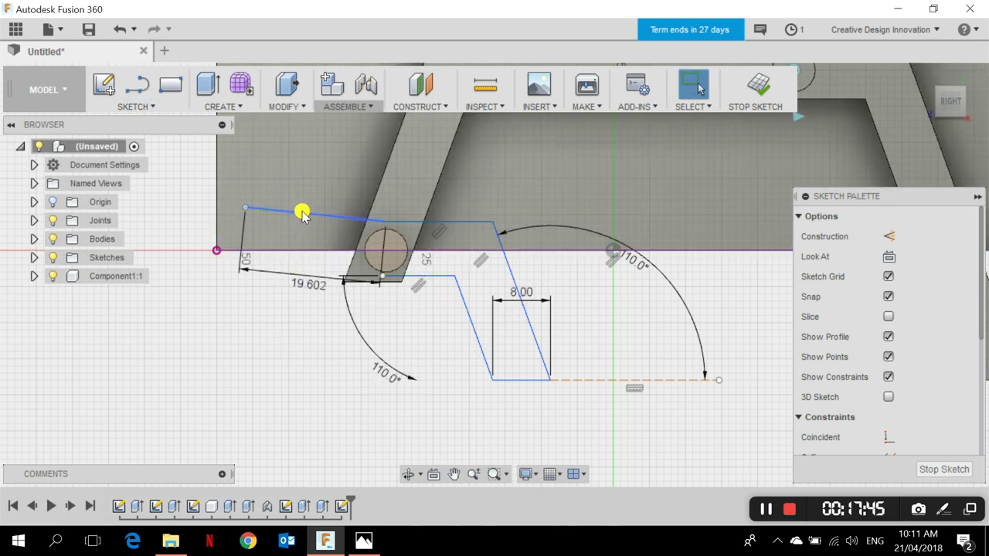
left_click(302, 214)
key("Delete")
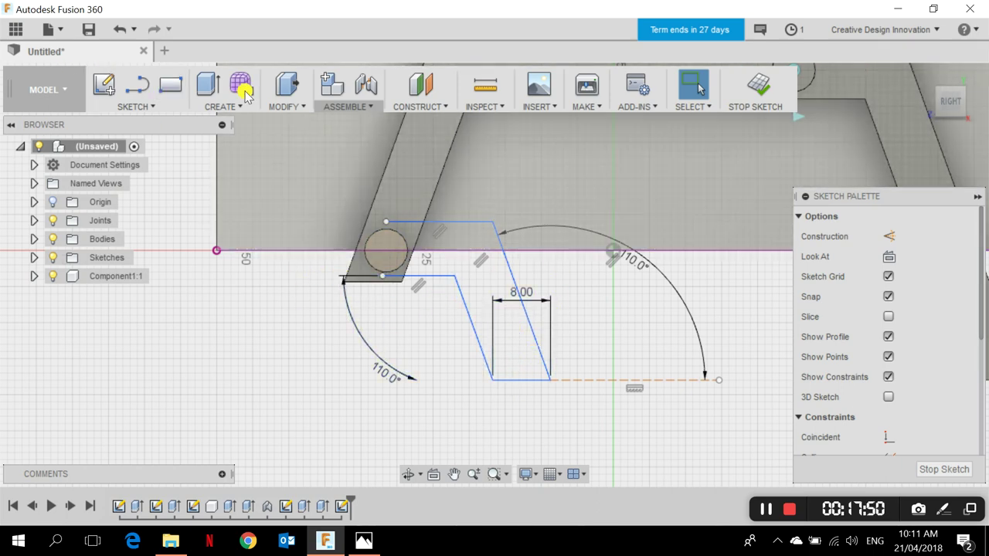
- Draw a 10 mm horizontal line from the lower horizontal line's free end under the pin, away from the finished bogie leg
left_click(139, 89)
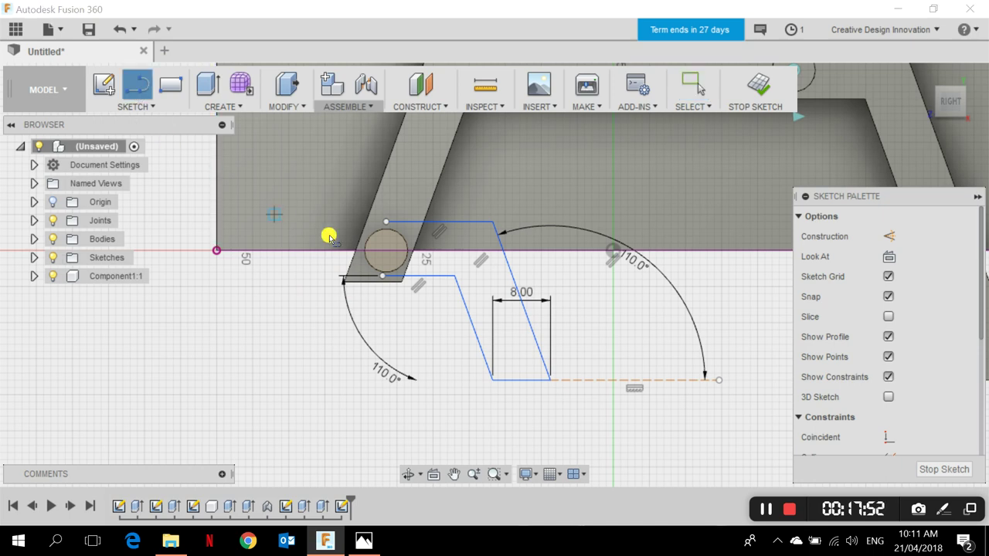
left_click(383, 276)
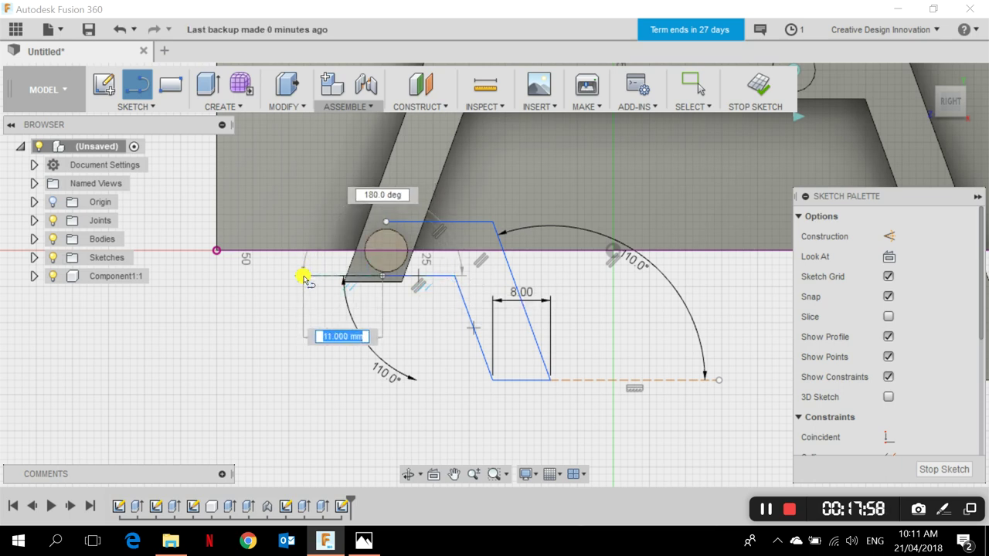
type("10")
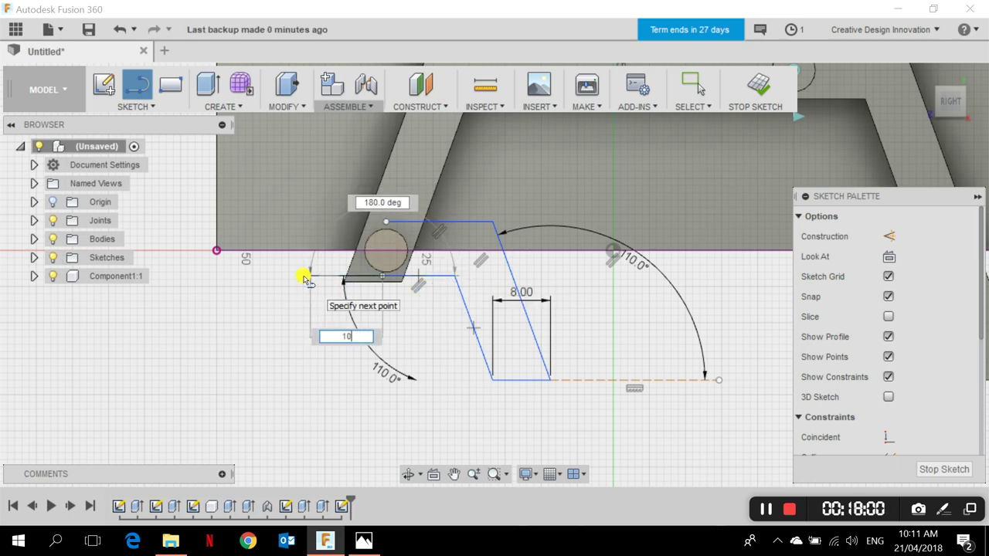
key("Return")
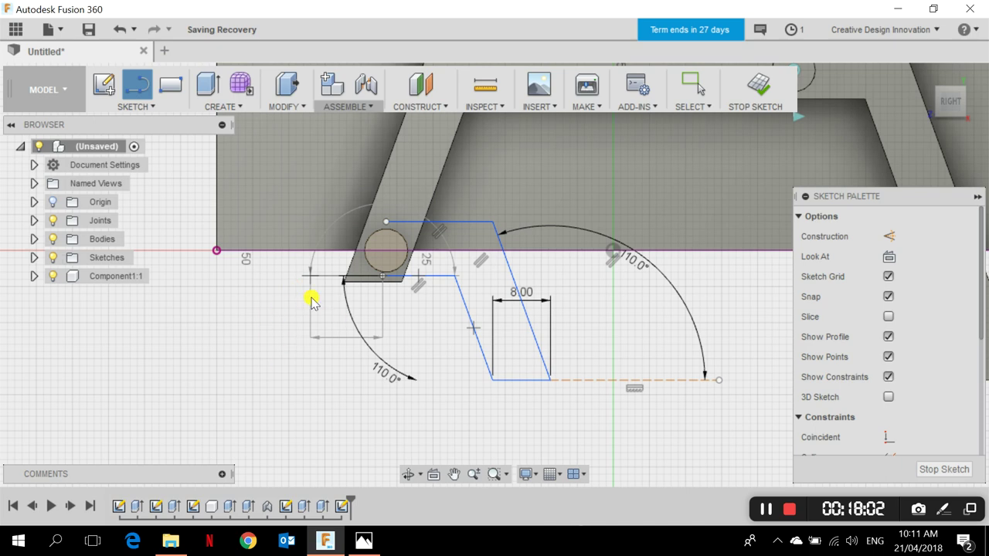
key("Escape")
scroll(336, 311, "up", 3)
scroll(301, 267, "down", 2)
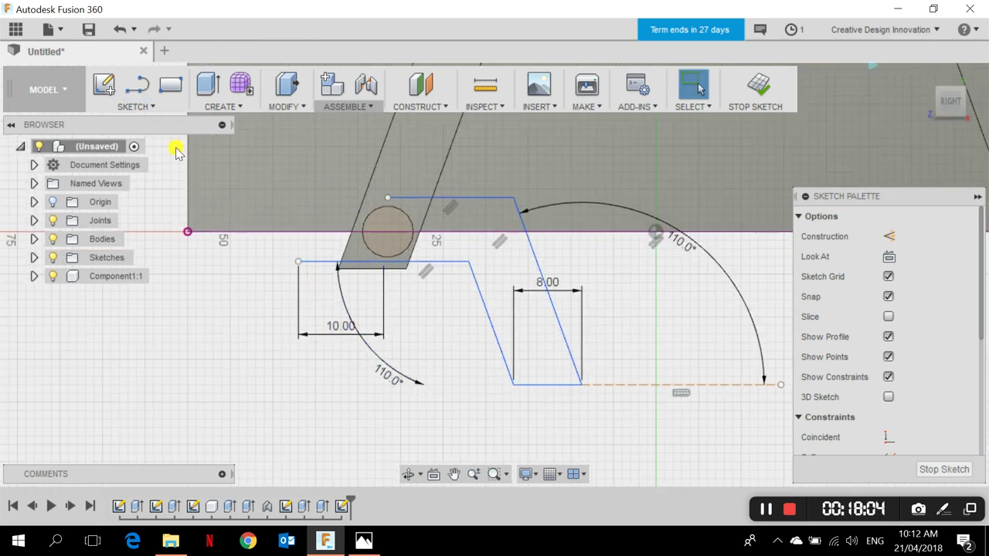
- Draw a line about 15.4 mm long at 110° downward from the 10 mm line's free end, level with the other leg's foot
left_click(137, 83)
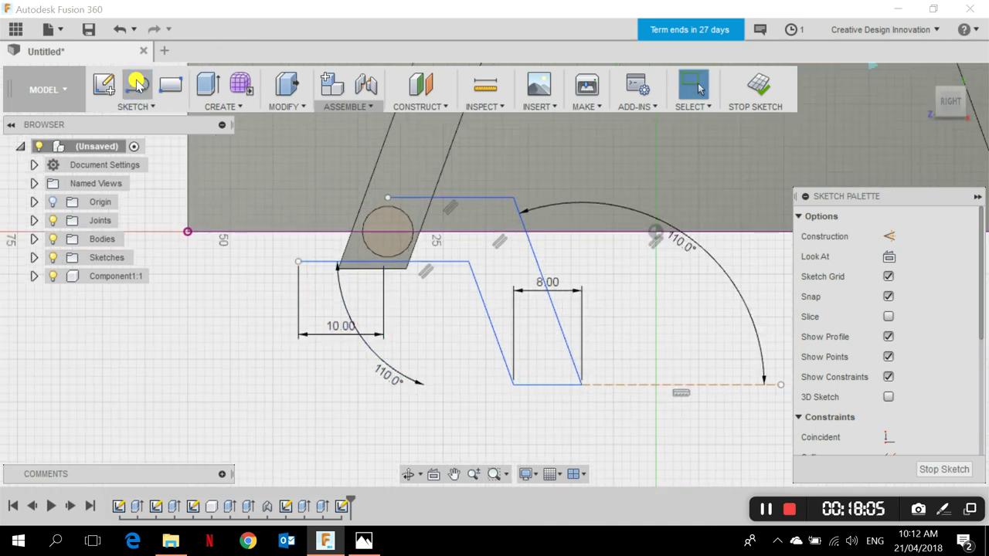
left_click(298, 261)
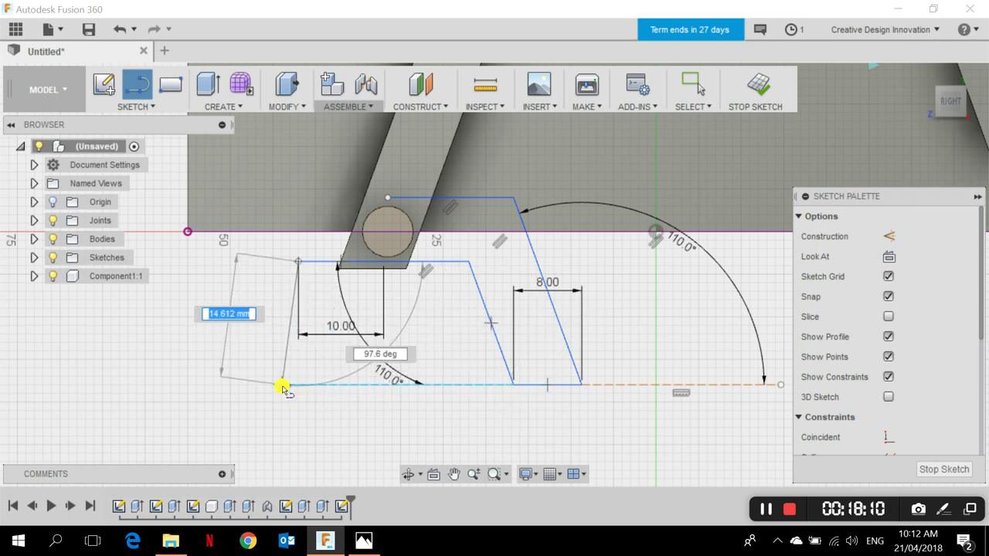
key("Tab")
type("1")
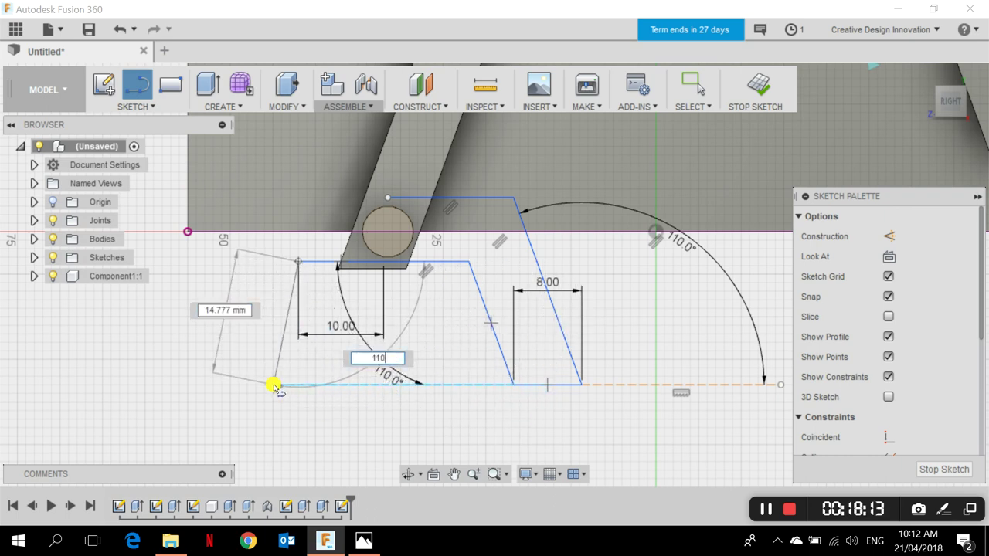
type("10")
key("Tab")
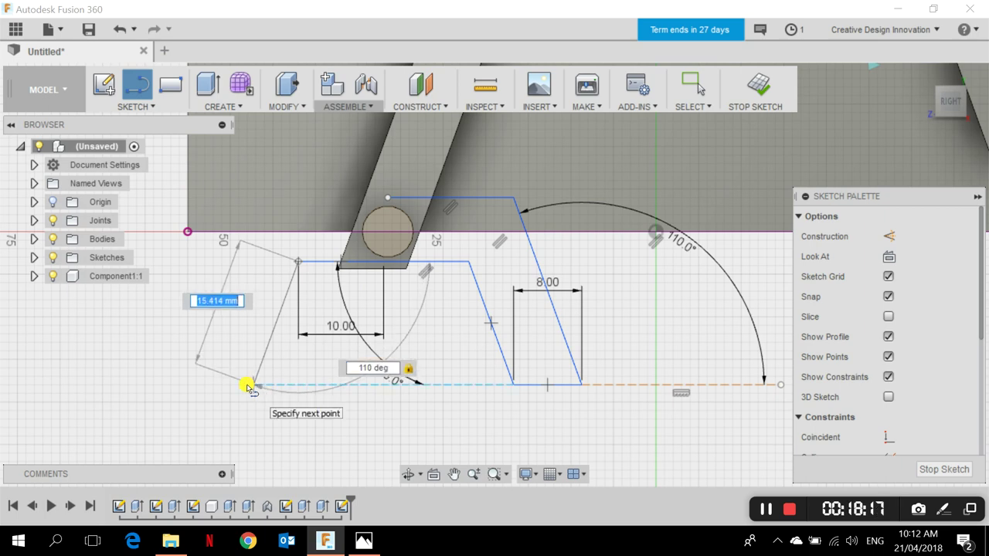
left_click(248, 384)
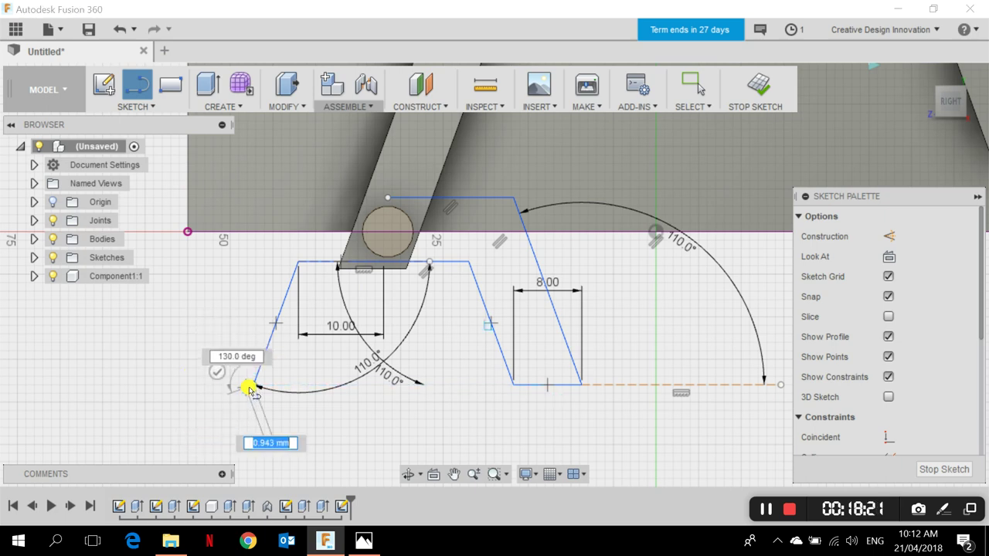
key("Escape")
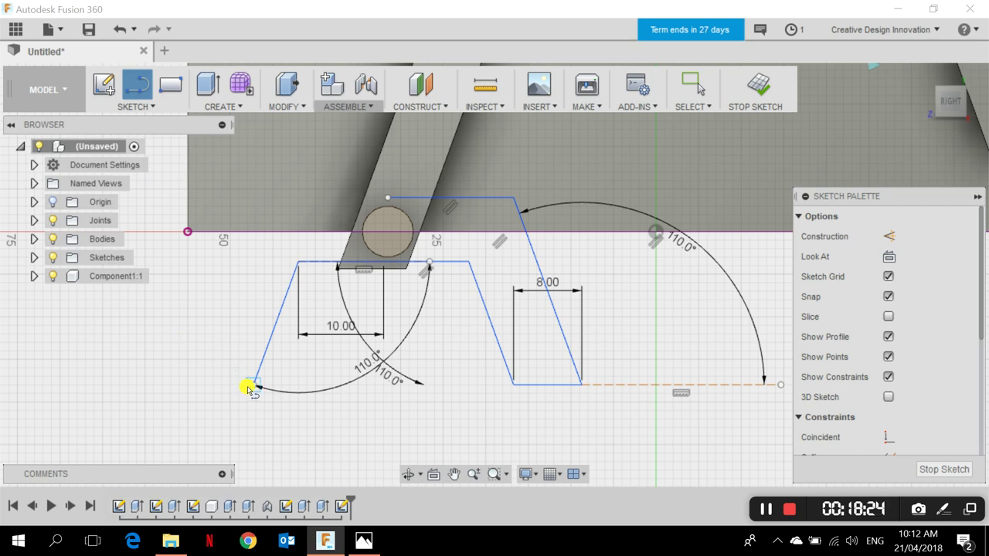
- Draw an 8 mm horizontal line outward from the new slanted line's lower end as the second foot
left_click(252, 388)
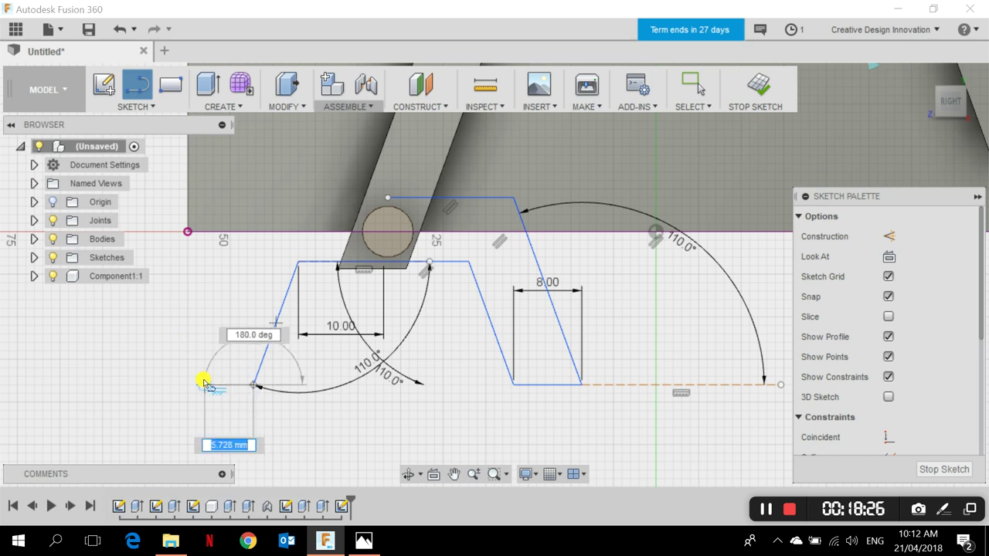
type("8")
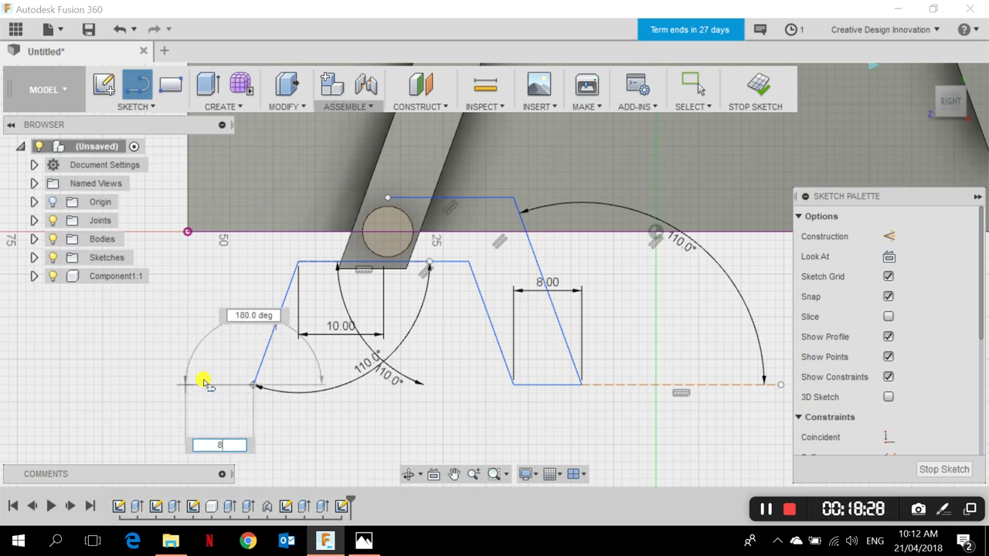
key("Return")
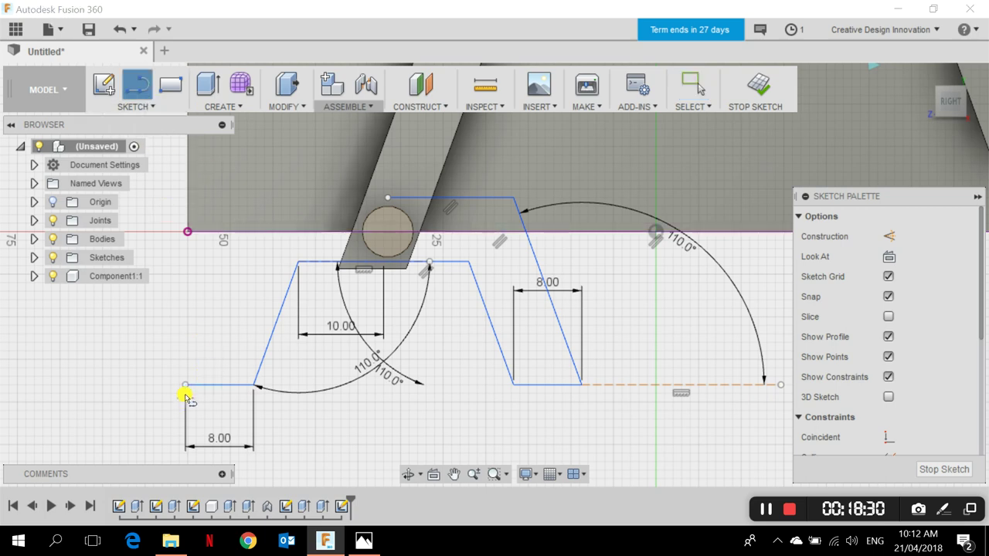
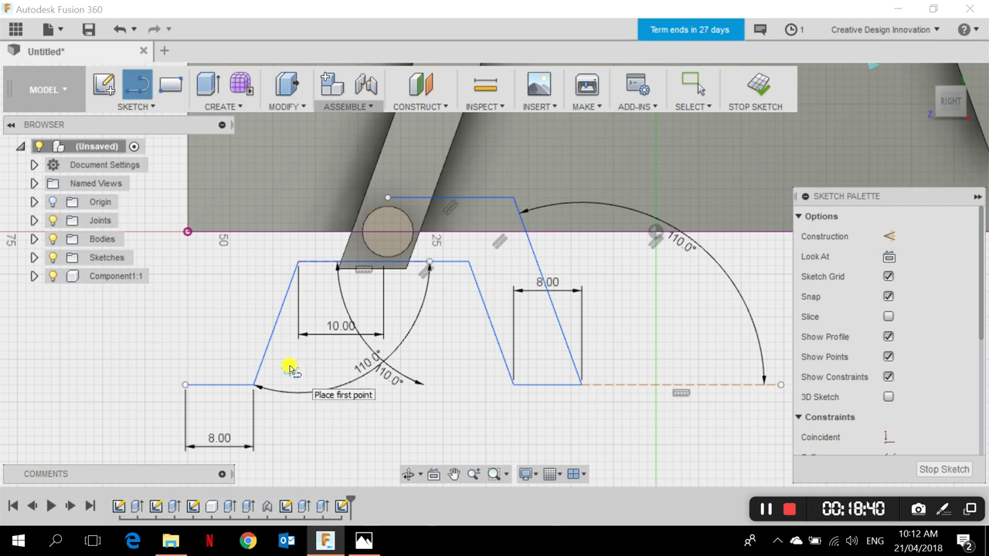
- Close the bogie profile with an outer slanted line parallel to the rocker leg and a horizontal line to the endpoint above the pin
left_click(185, 385)
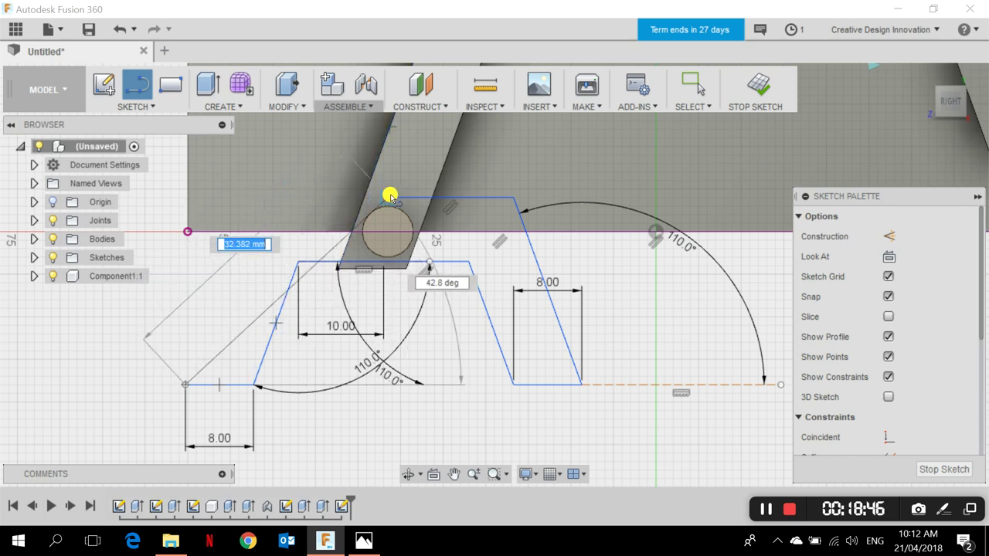
left_click(252, 196)
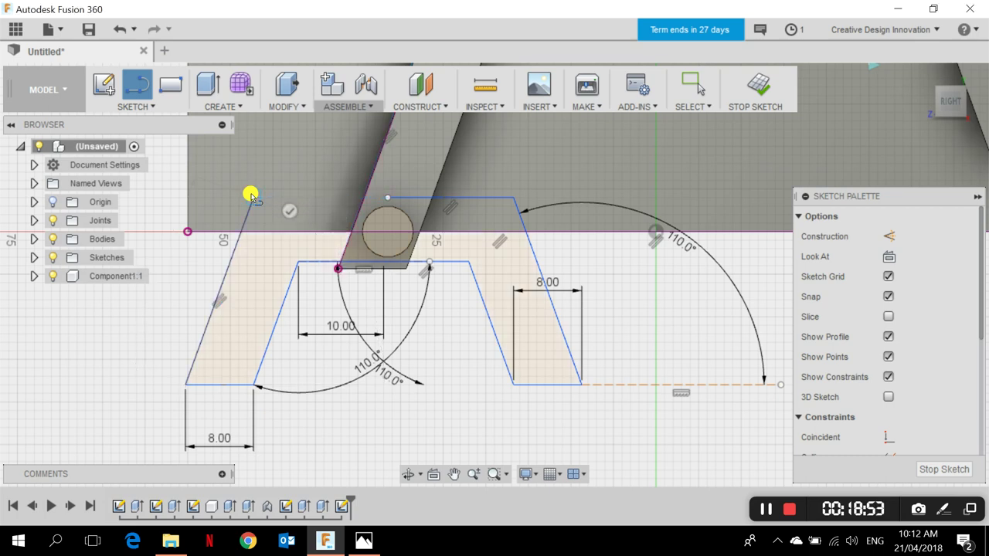
left_click(387, 197)
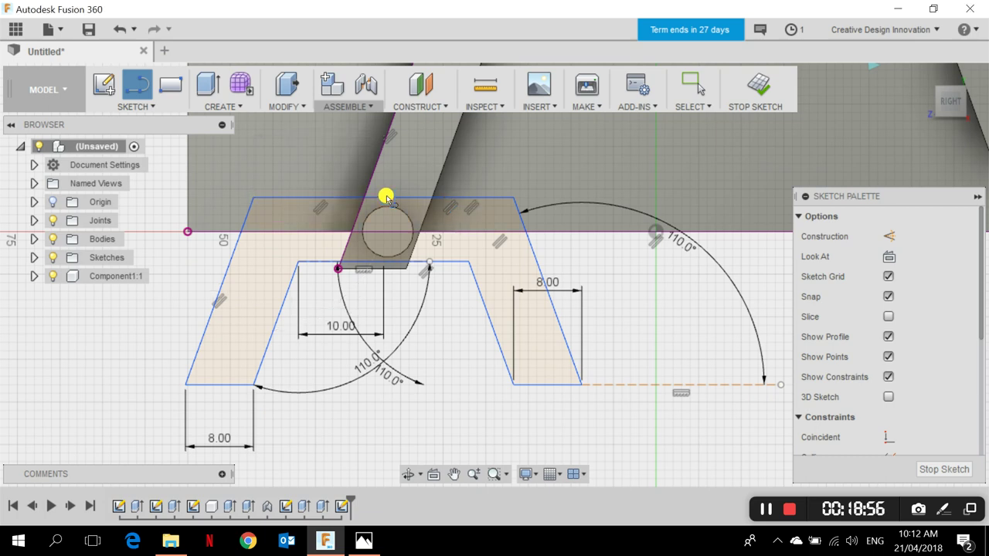
scroll(451, 294, "down", 4)
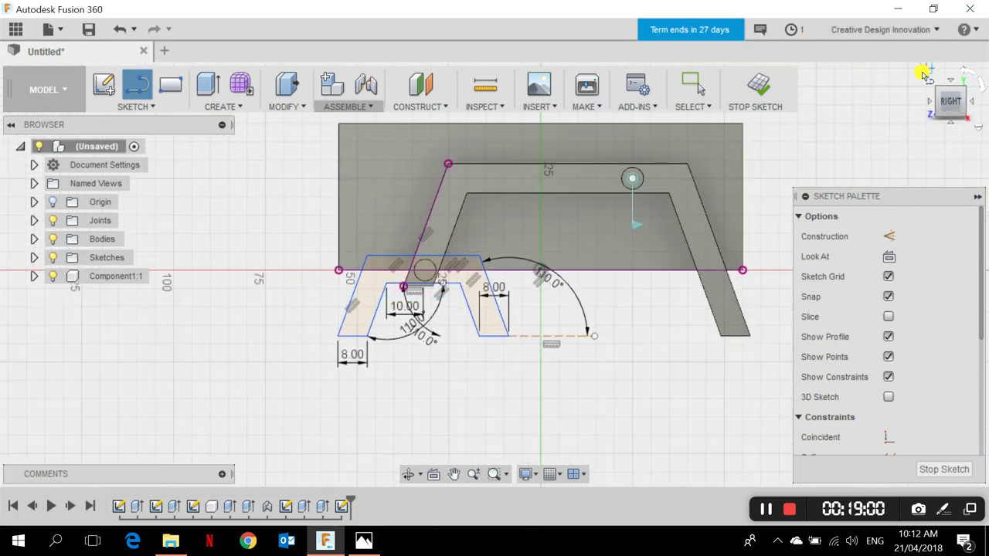
key("Escape")
- Examine how the closed bogie profile lies relative to the pin and rocker arm in the isometric and front views
left_click(923, 75)
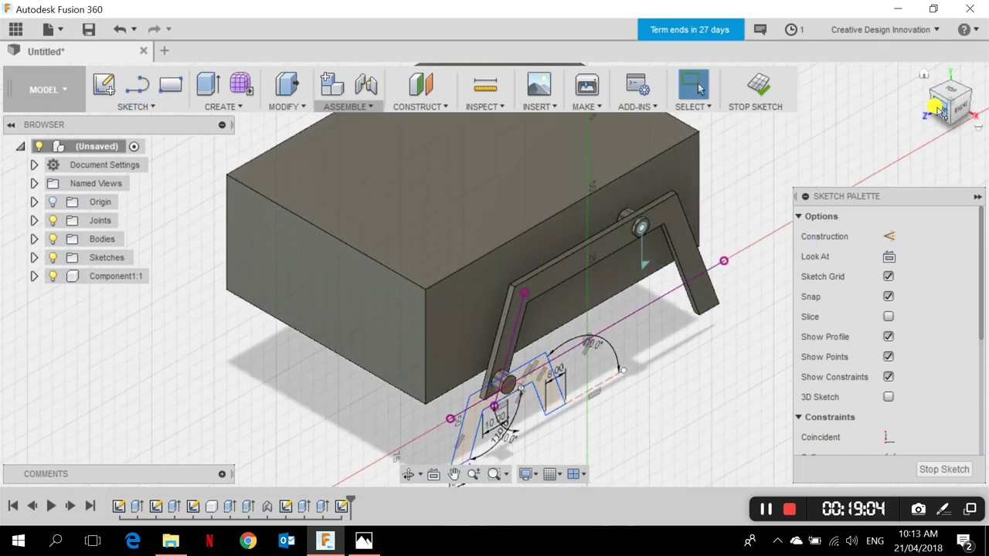
left_click(939, 111)
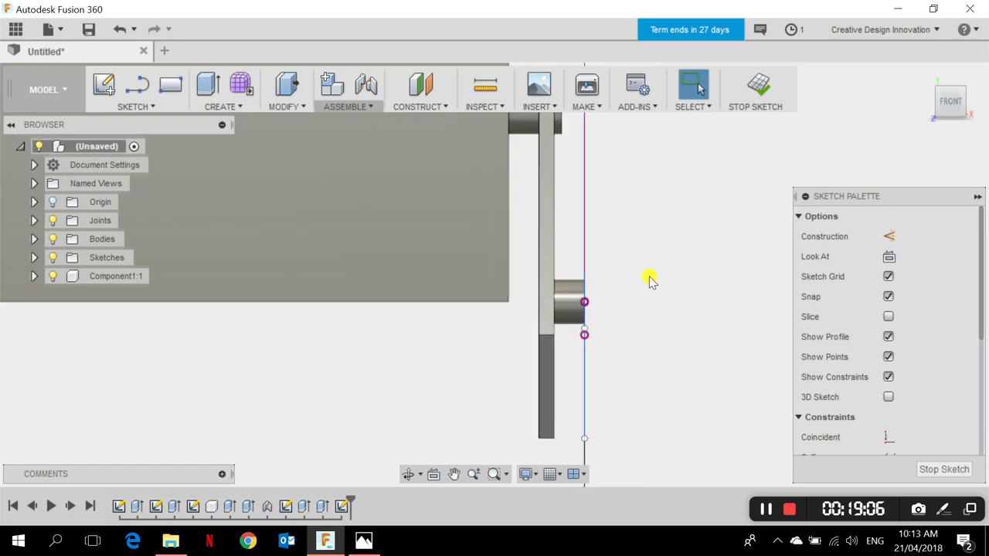
left_click(923, 71)
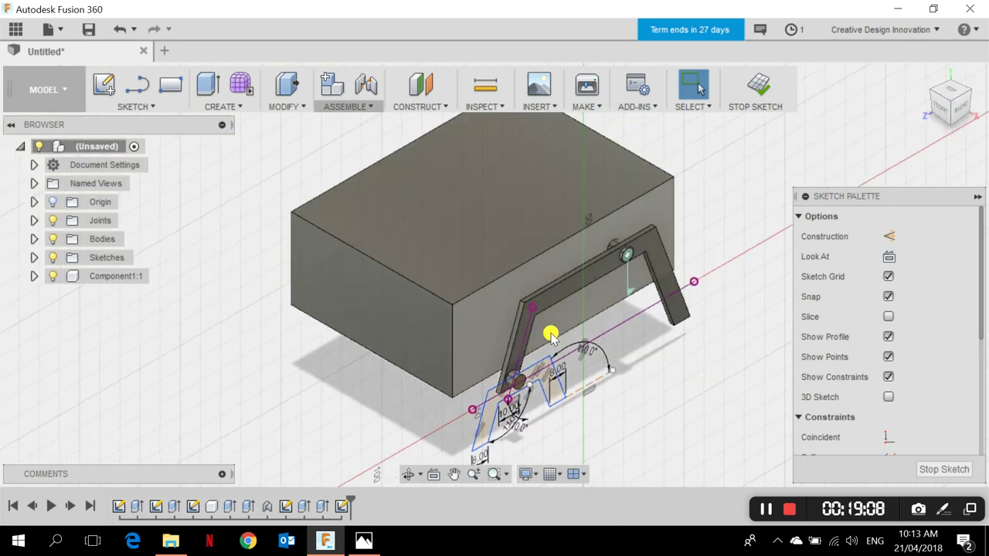
scroll(550, 334, "up", 3)
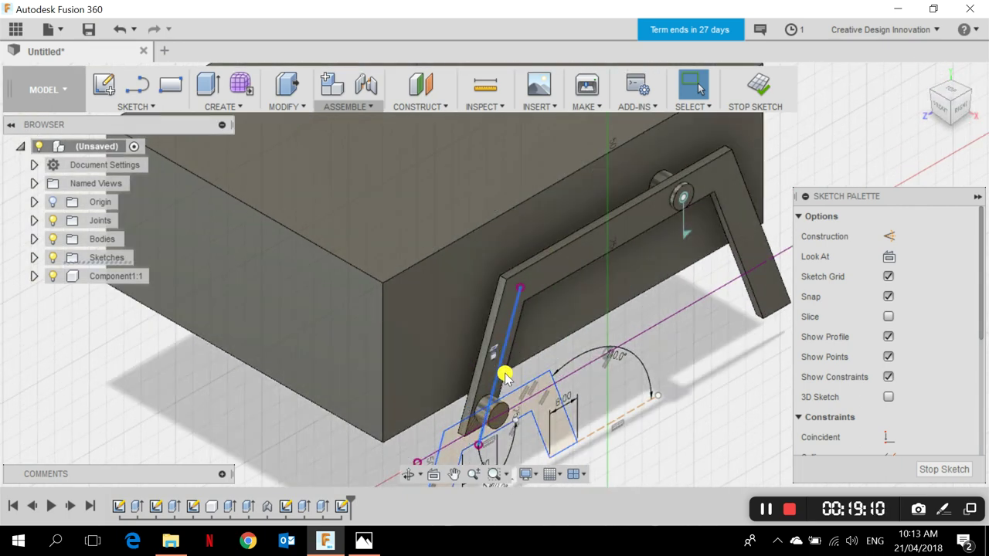
scroll(504, 375, "up", 5)
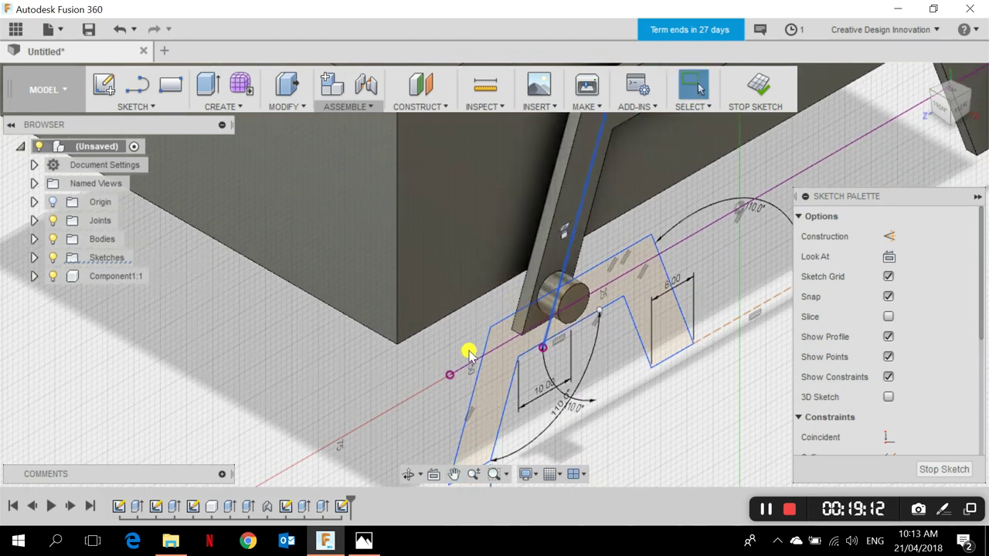
left_click(469, 364)
key("Escape")
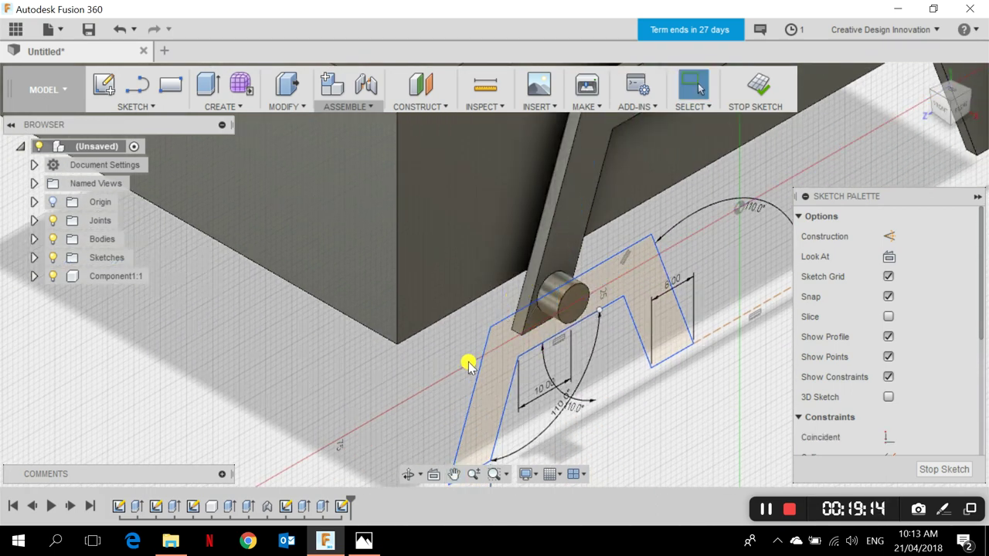
- Extrude the bogie profile, without the pin circle, by -2 mm towards the rocker arm as a new component
left_click(611, 297)
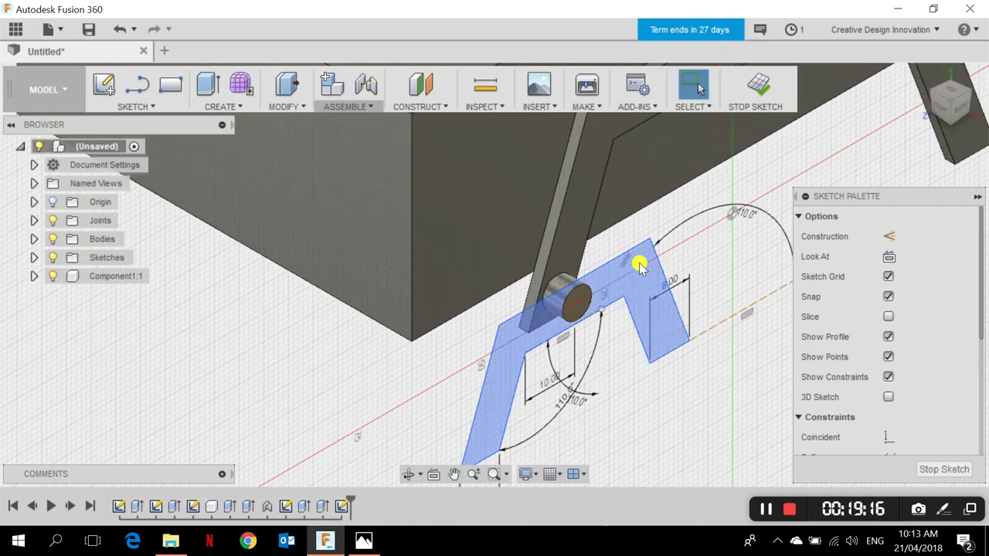
left_click(639, 266)
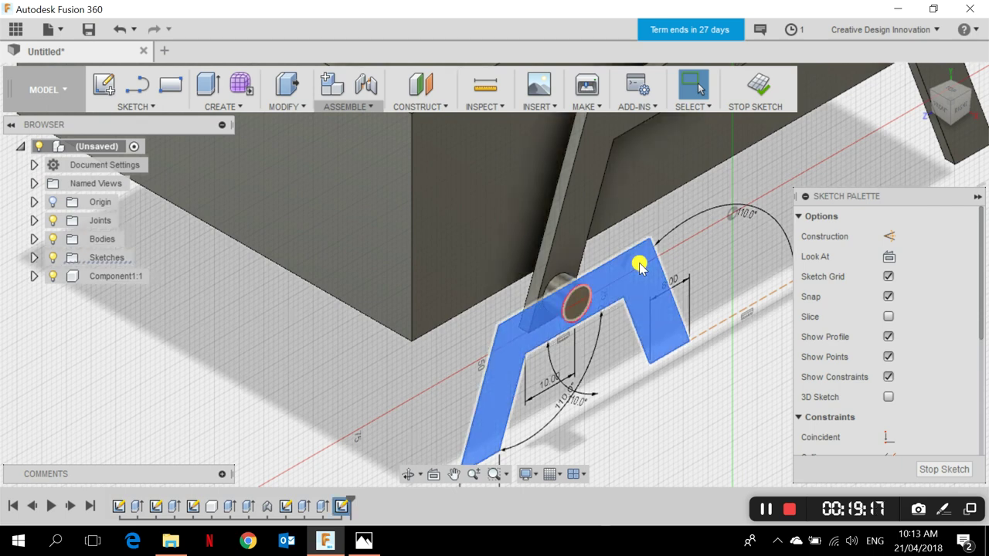
left_click(581, 301)
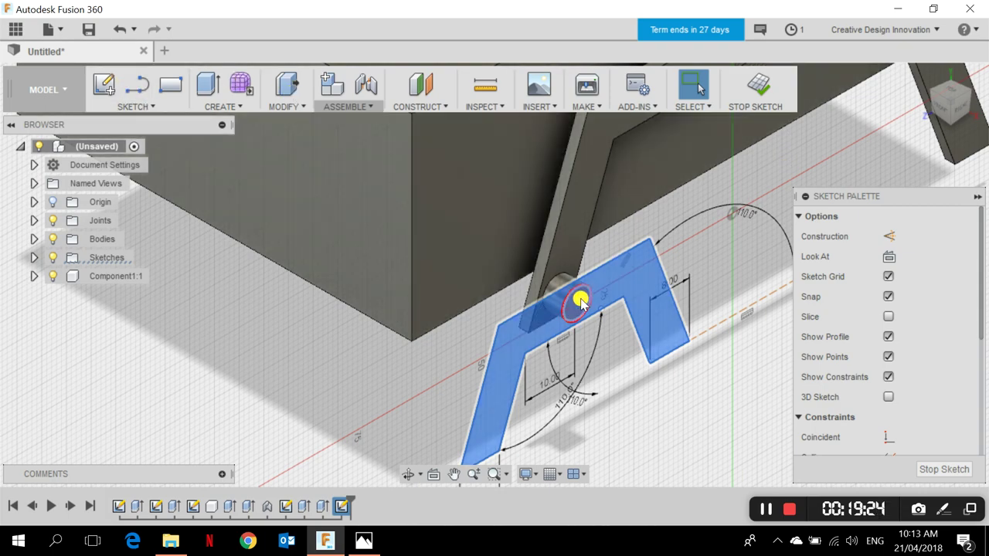
left_click(214, 104)
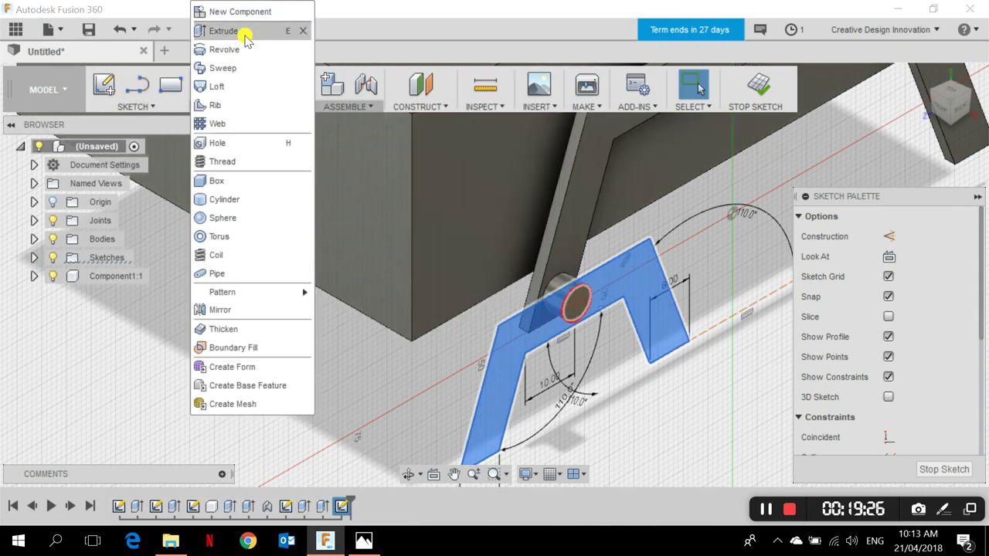
left_click(240, 33)
left_click(939, 106)
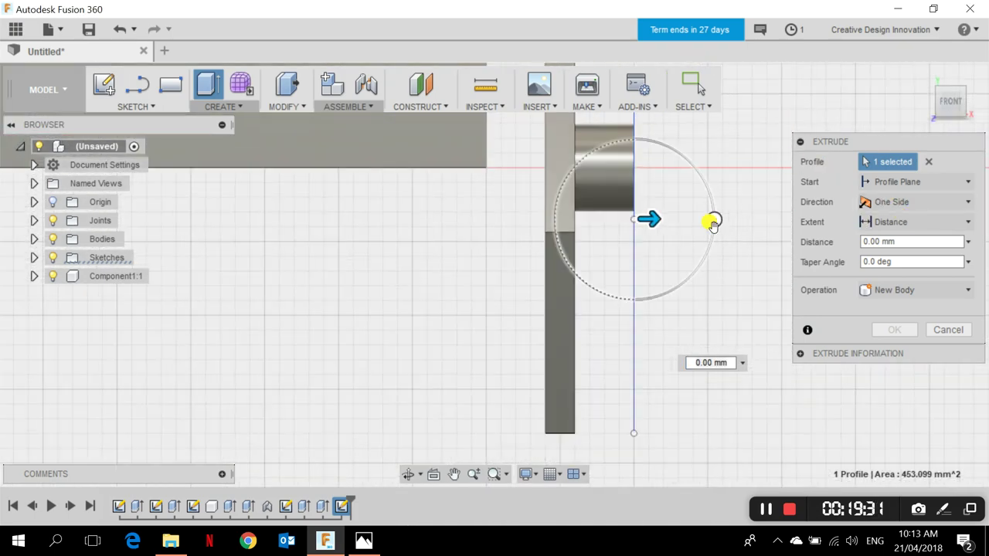
left_click_drag(651, 219, 624, 220)
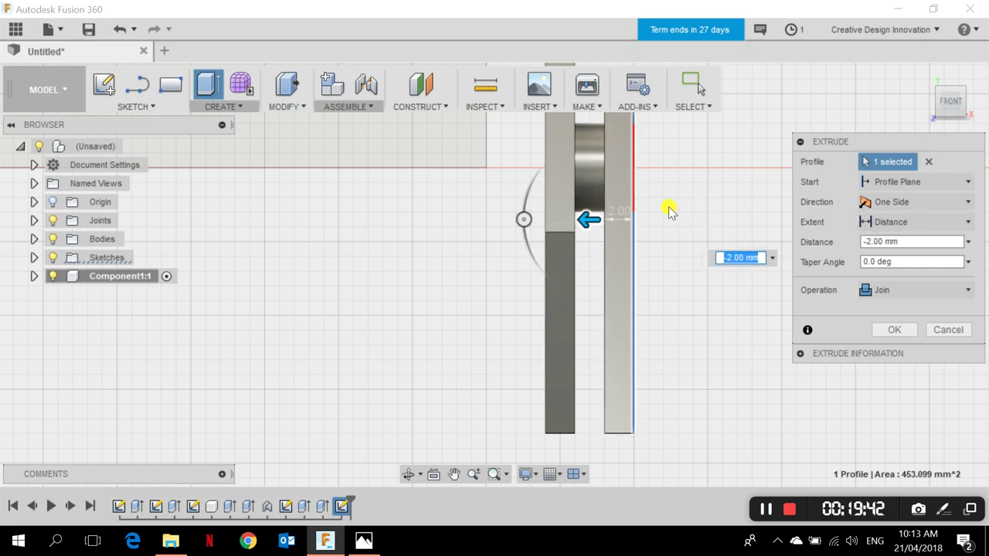
left_click(886, 290)
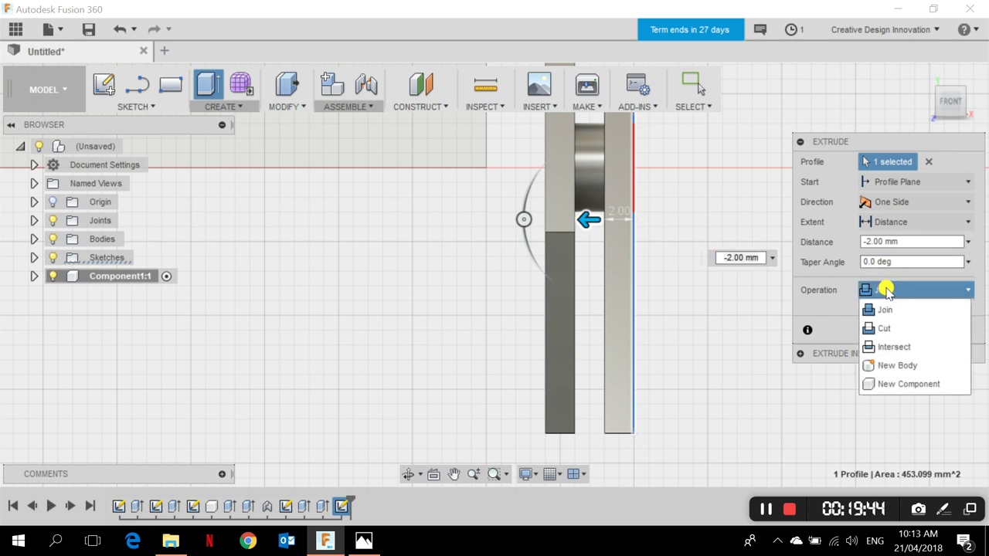
left_click(909, 384)
left_click(893, 332)
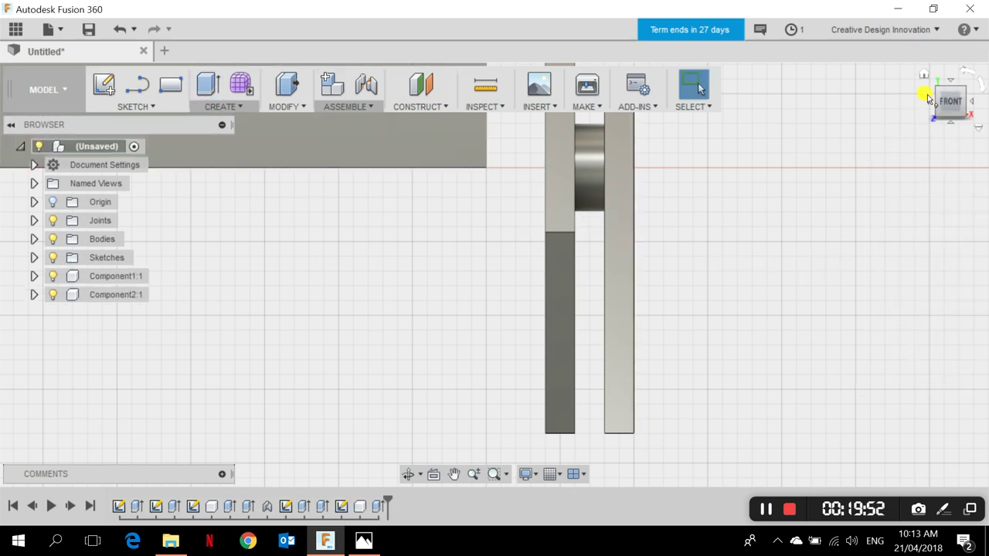
- Extrude the pin's circular end face outward by 1 mm past the bogie link, using the Join operation
left_click(926, 70)
scroll(816, 364, "up", 2)
scroll(685, 399, "up", 2)
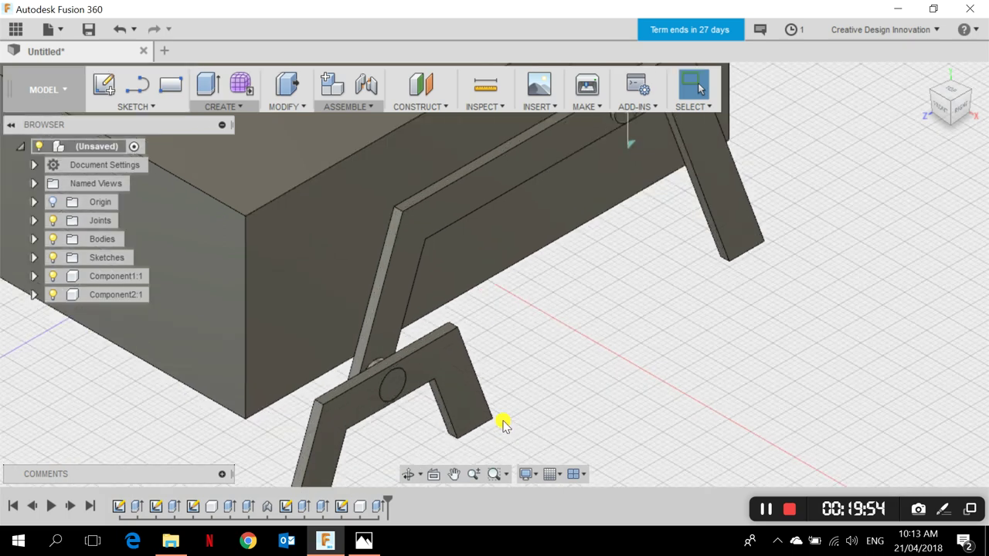
left_click(393, 380)
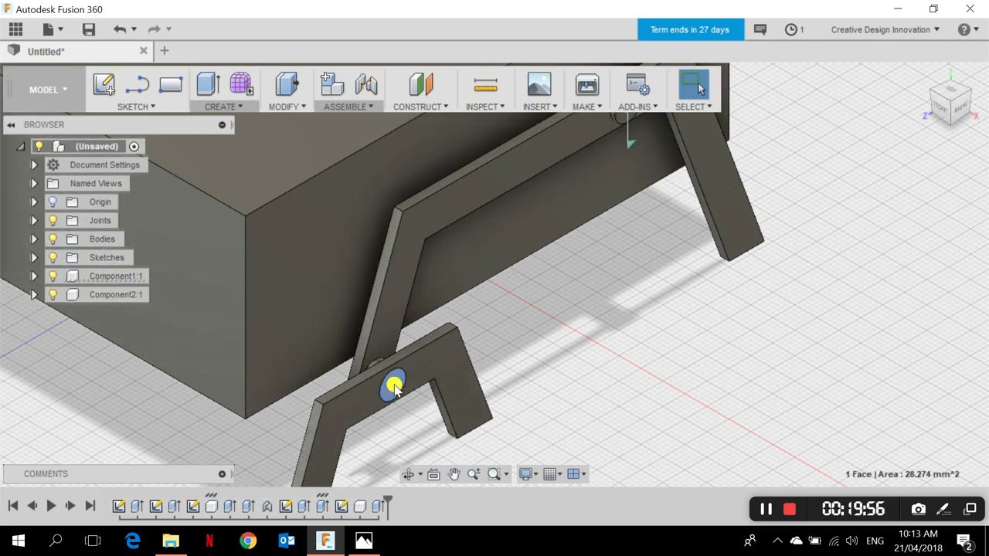
left_click(225, 102)
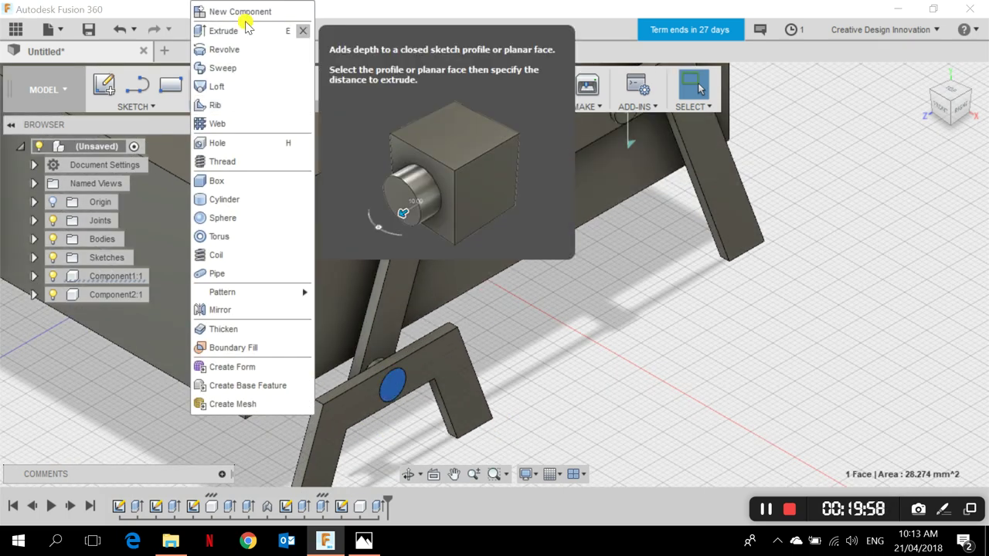
left_click(246, 28)
left_click_drag(400, 394, 404, 391)
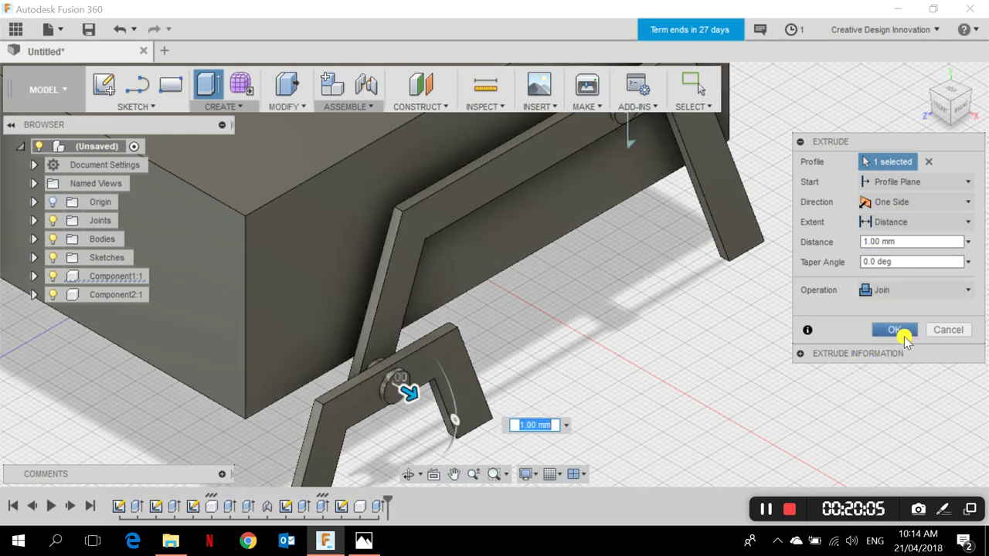
left_click(896, 332)
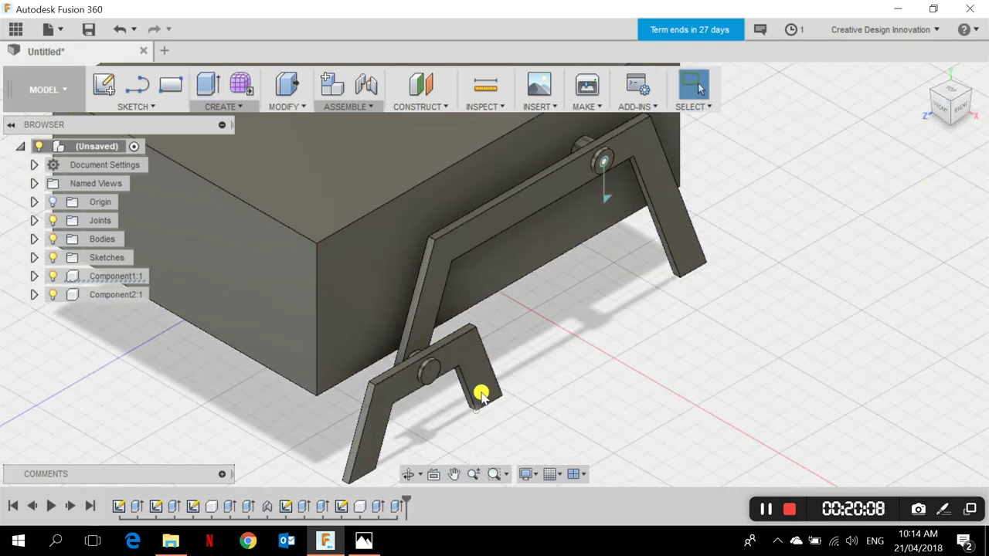
- Sketch a circle on the bogie link's outer face, centred near the foot of the leg farthest from the rocker's rear leg
left_click(962, 108)
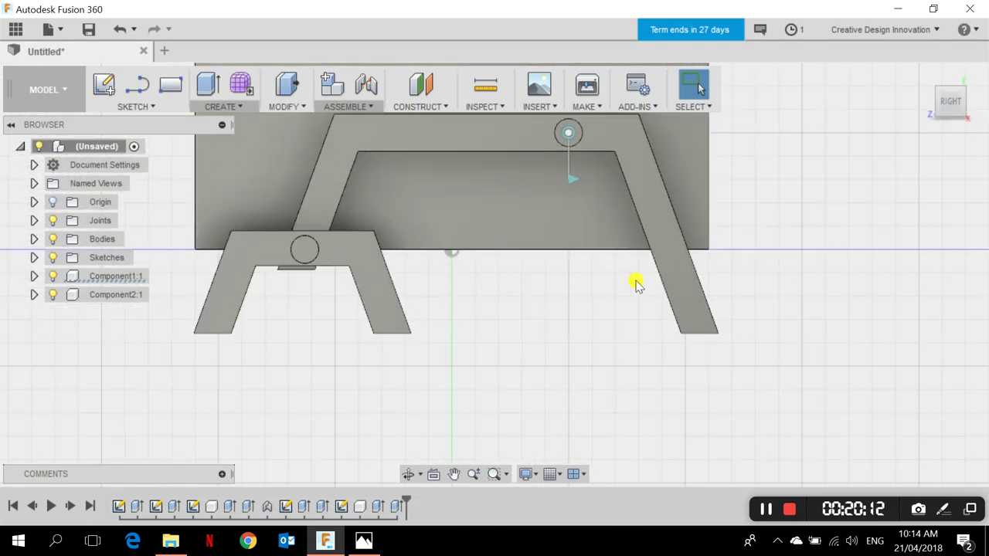
left_click(924, 74)
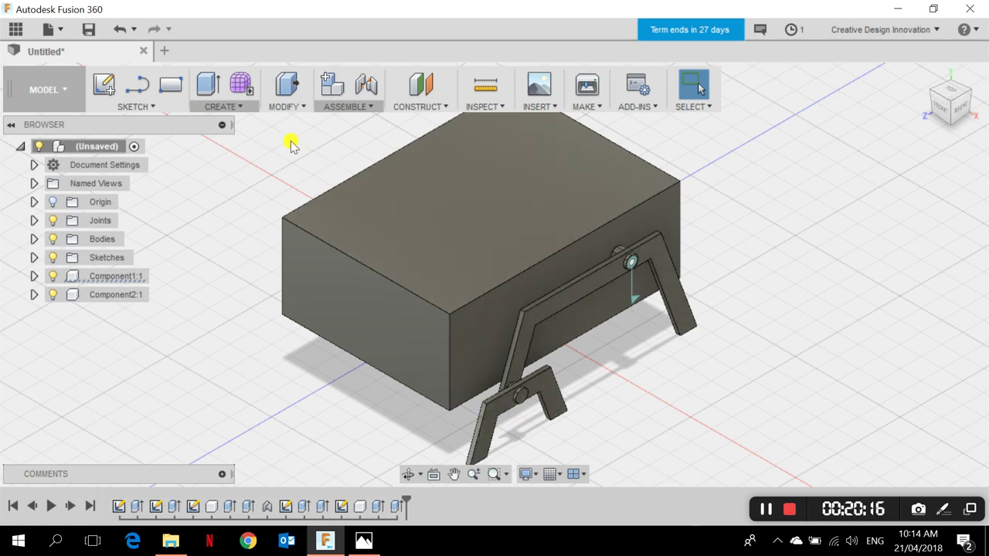
left_click(141, 107)
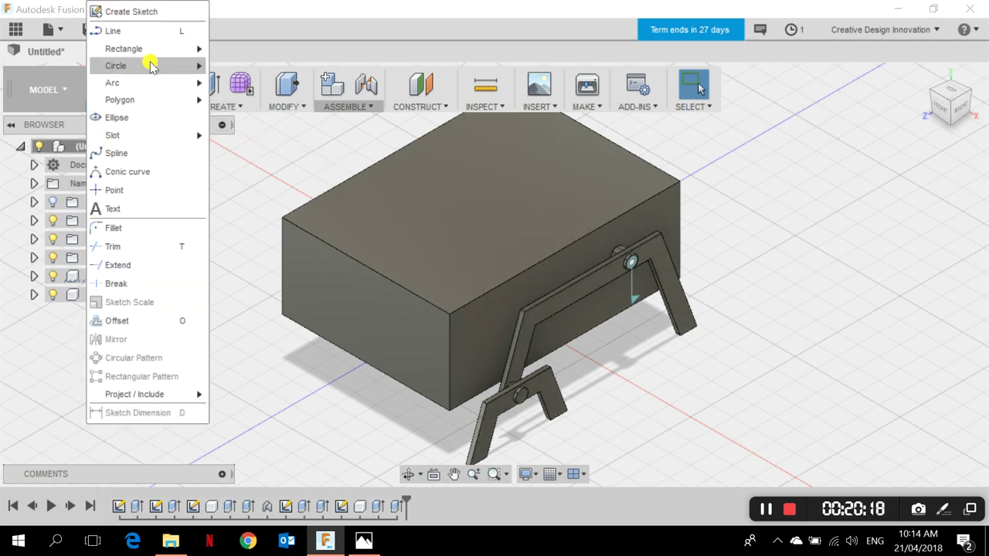
mouse_move(146, 65)
left_click(294, 68)
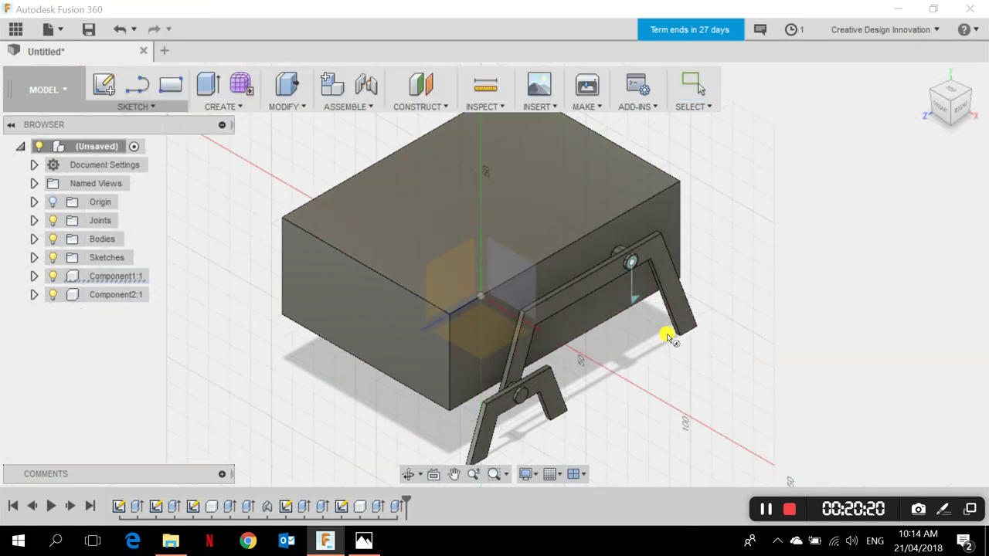
scroll(601, 370, "up", 5)
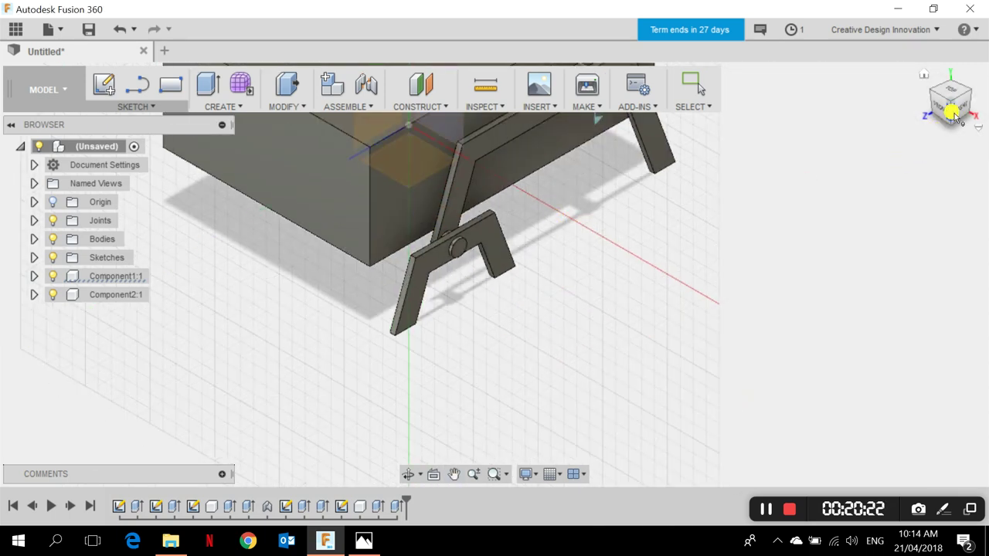
left_click(962, 111)
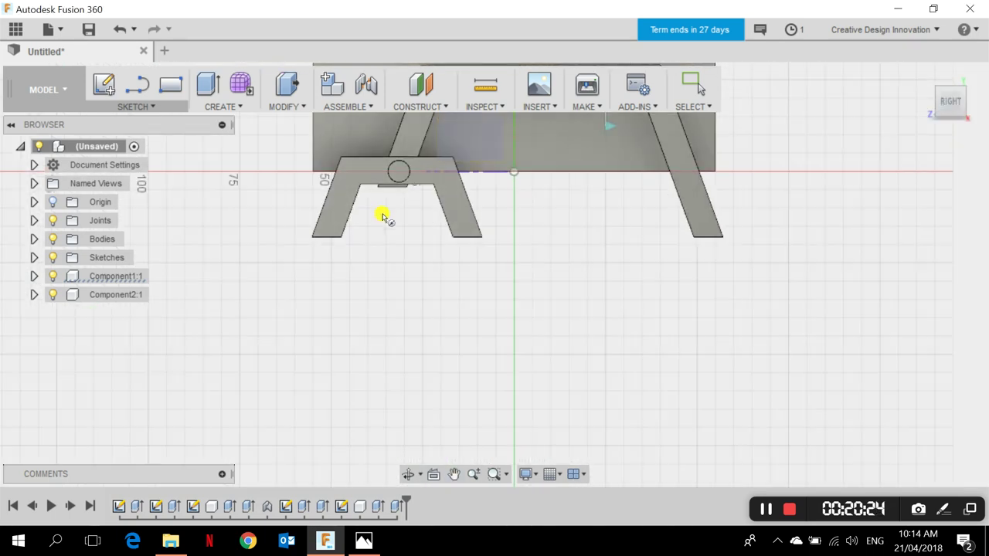
left_click(924, 81)
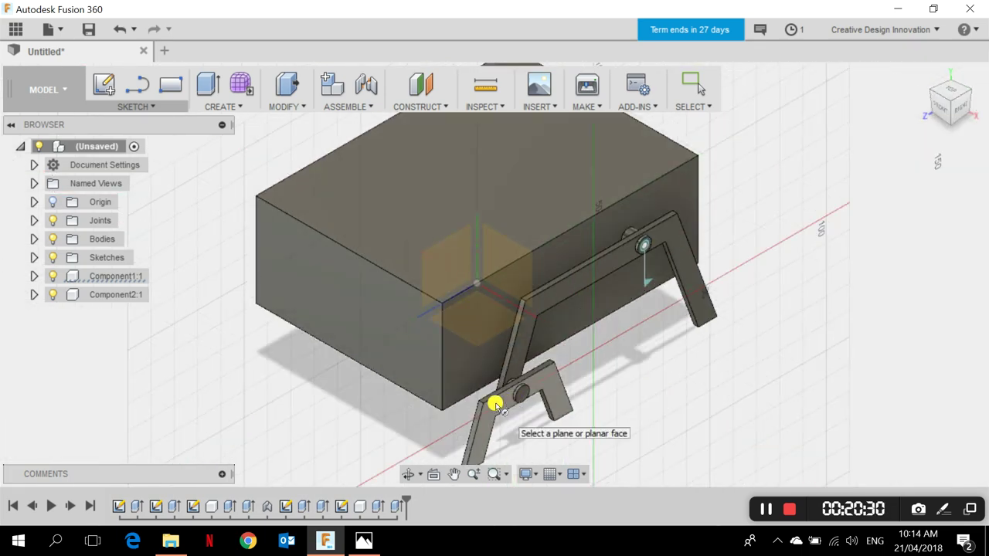
left_click(495, 404)
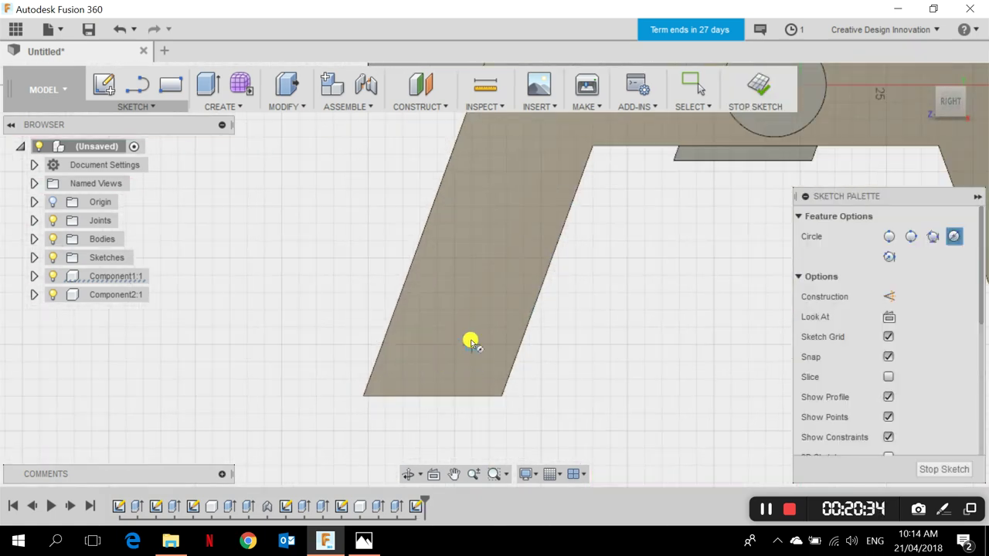
scroll(456, 348, "up", 3)
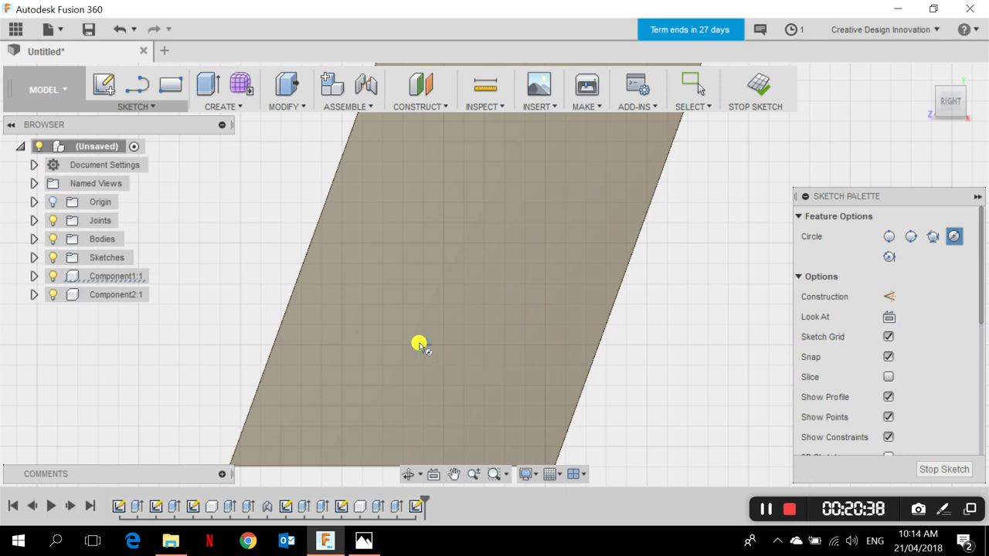
left_click(418, 344)
scroll(427, 413, "down", 2)
scroll(427, 415, "down", 1)
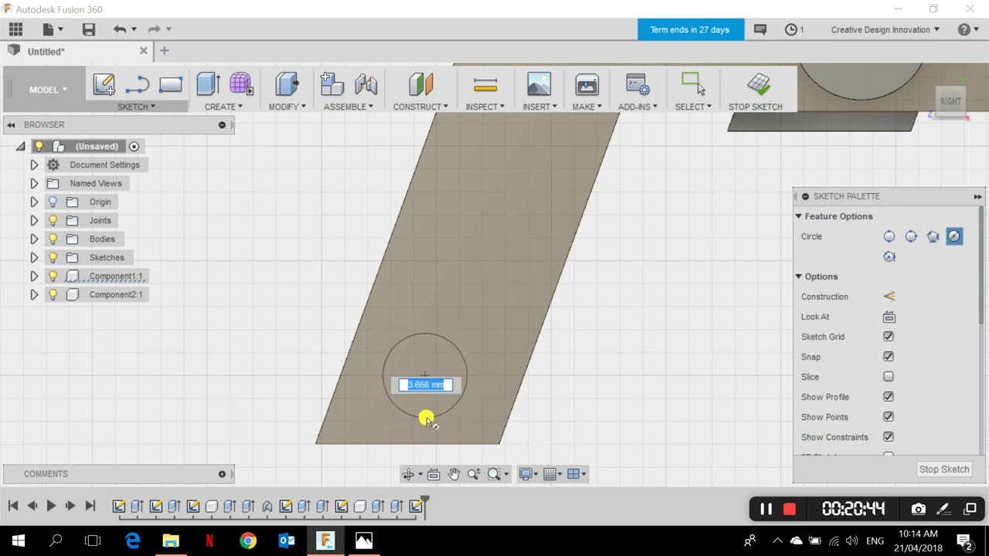
- Finish the circle at the foot of the small bracket's outer leg with a 4 mm diameter
type("4")
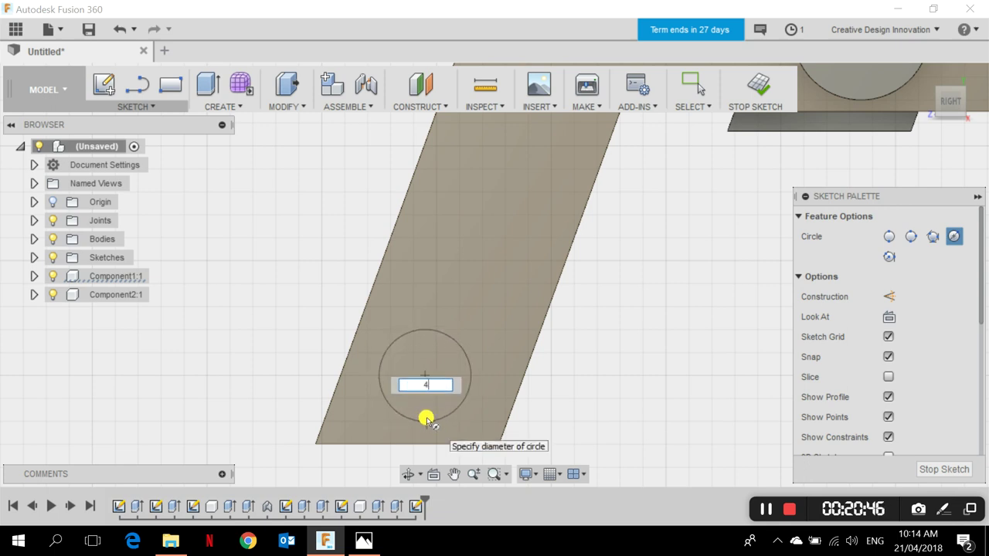
key("Return")
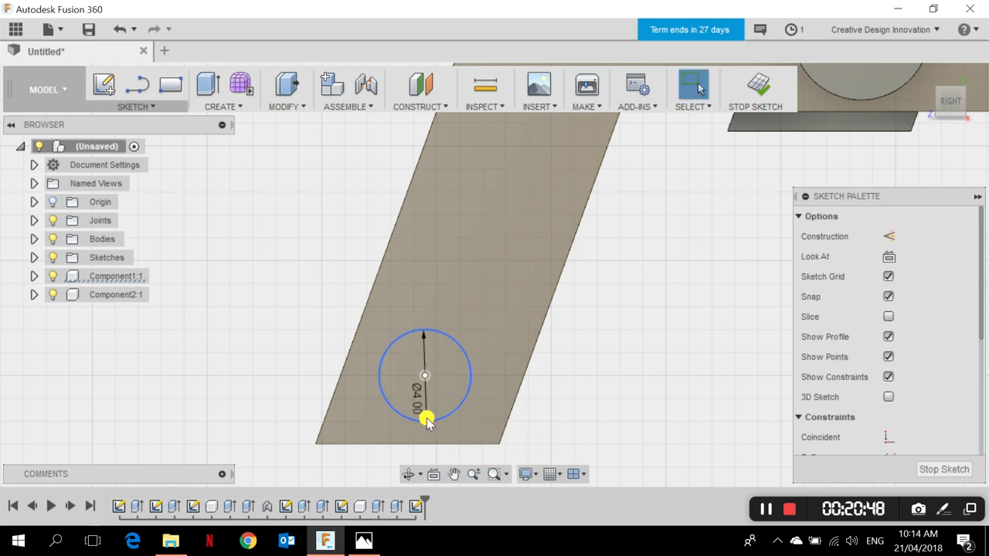
scroll(427, 419, "down", 5)
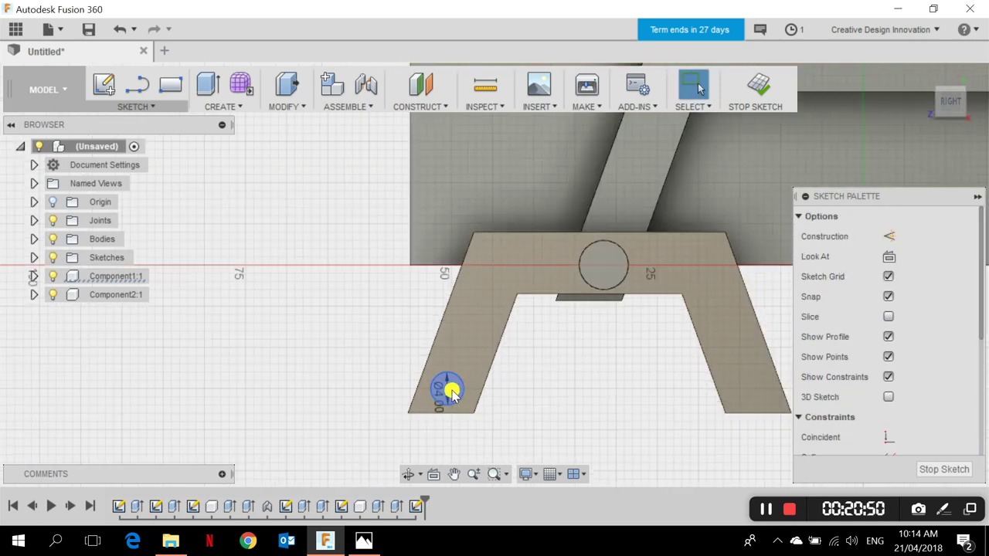
- Sketch a 4 mm diameter circle at the foot of the small bracket's other leg, aligned horizontally with the first circle's centre
left_click(146, 105)
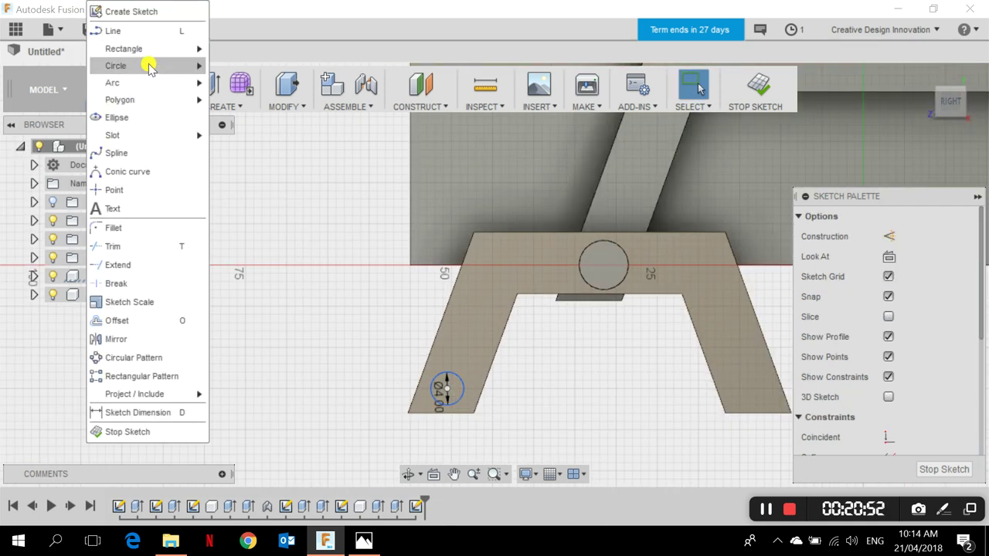
mouse_move(149, 67)
left_click(236, 69)
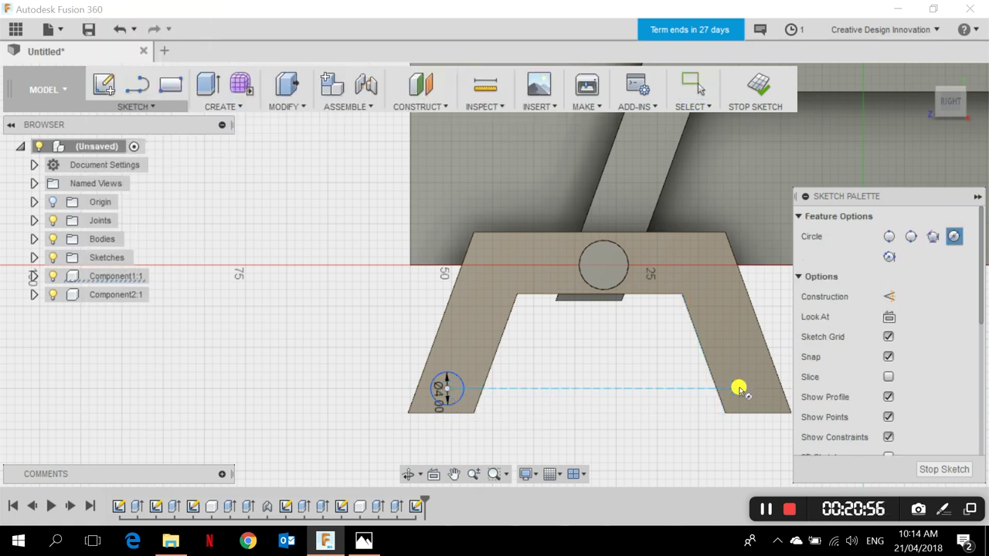
scroll(754, 389, "up", 3)
middle_click_drag(755, 389, 700, 379)
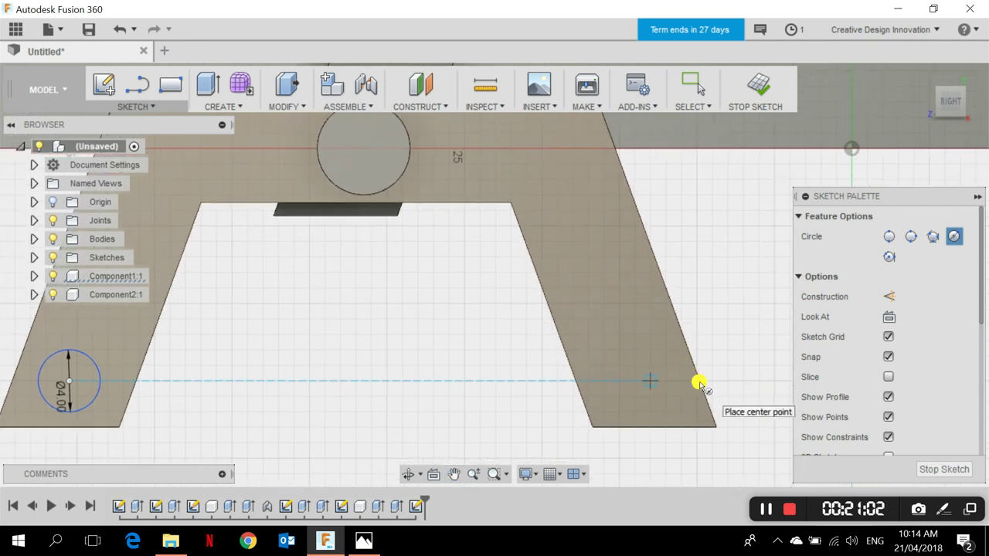
scroll(699, 383, "up", 2)
scroll(699, 383, "up", 1)
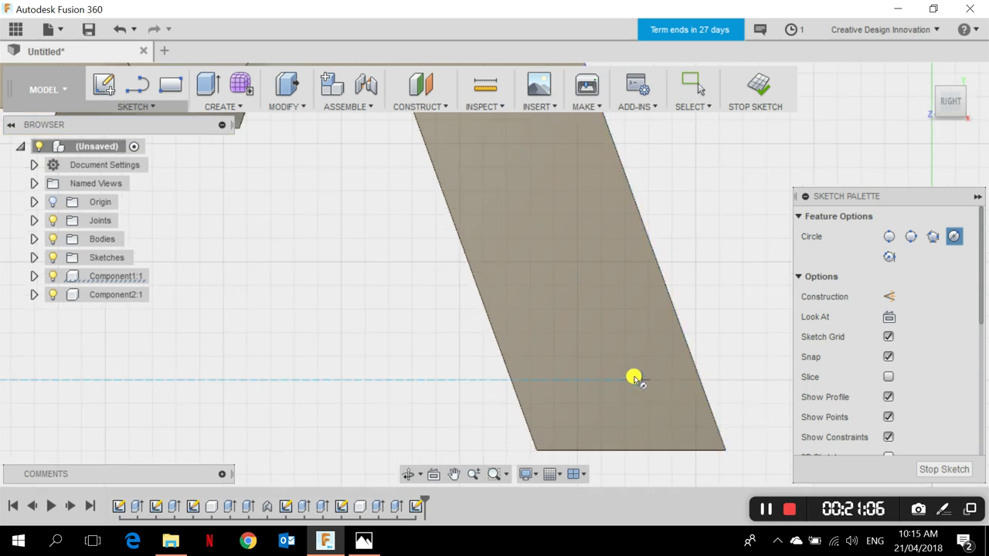
scroll(620, 381, "up", 1)
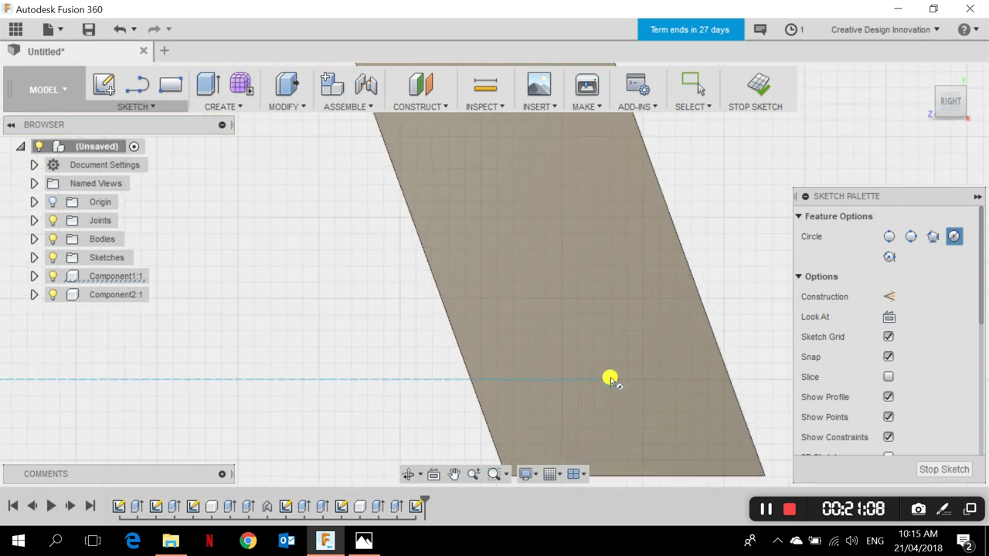
left_click(610, 379)
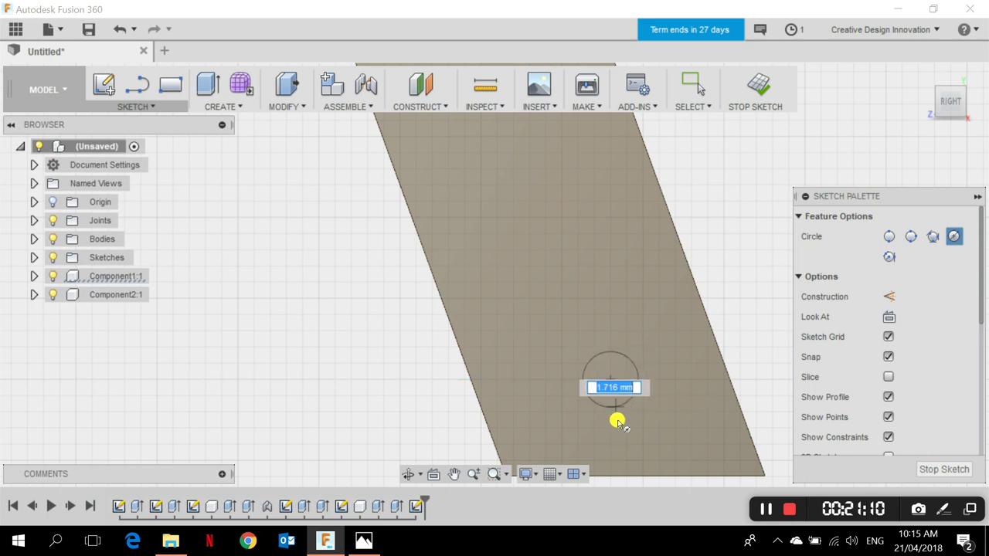
type("4")
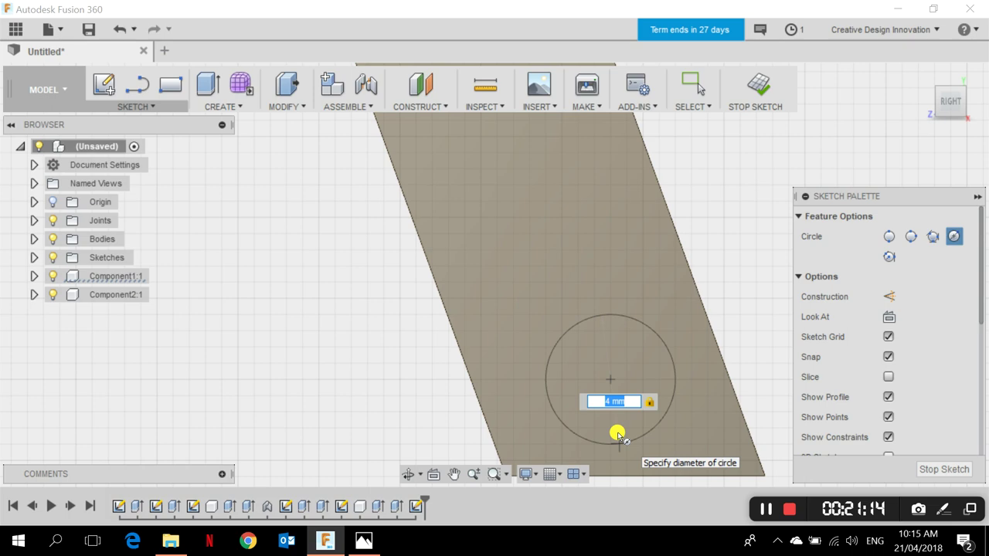
key("Return")
key("Escape")
- Sketch a 4 mm diameter circle over the foot of the long arm's far leg, aligned horizontally with the other two circles
scroll(618, 433, "down", 5)
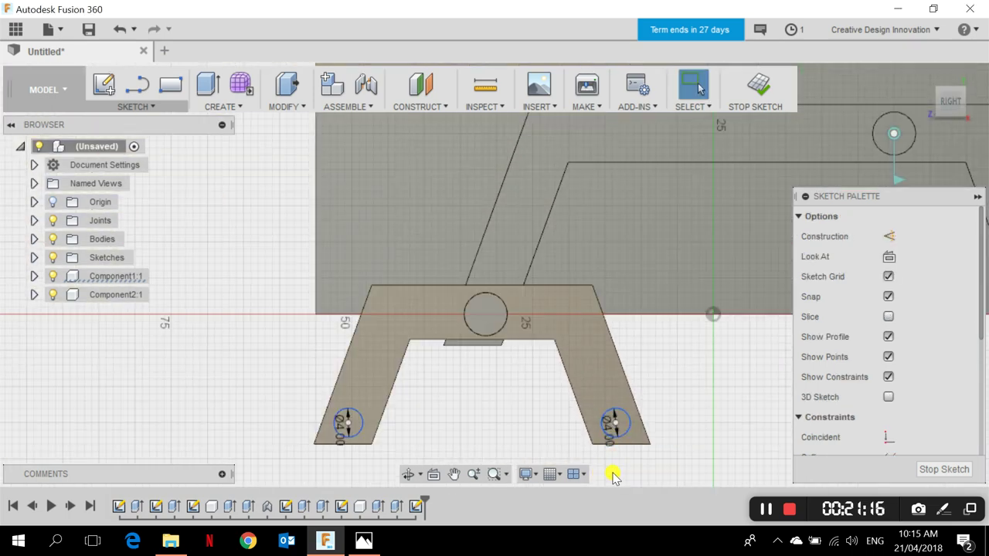
middle_click_drag(612, 477, 483, 421)
left_click(154, 107)
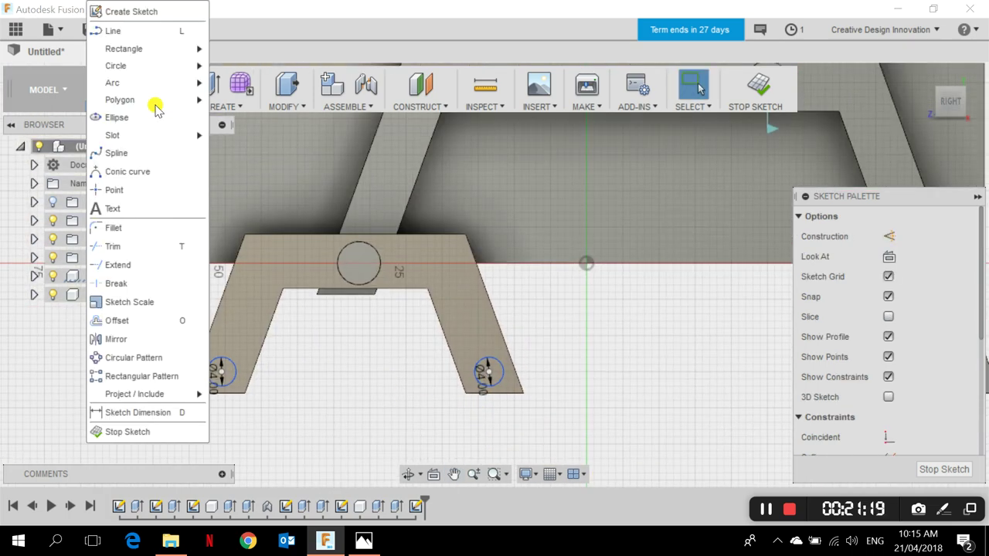
mouse_move(142, 66)
left_click(219, 71)
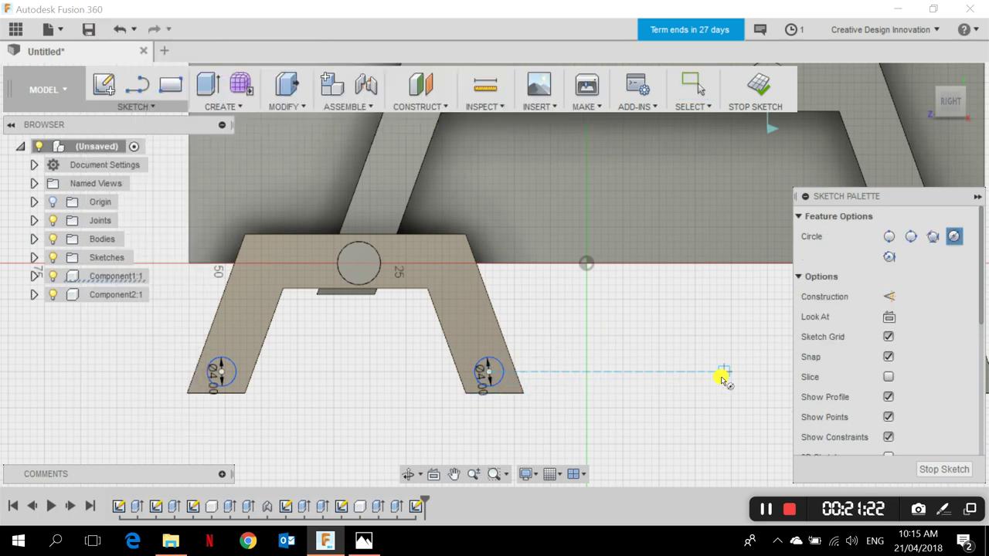
middle_click_drag(724, 377, 372, 365)
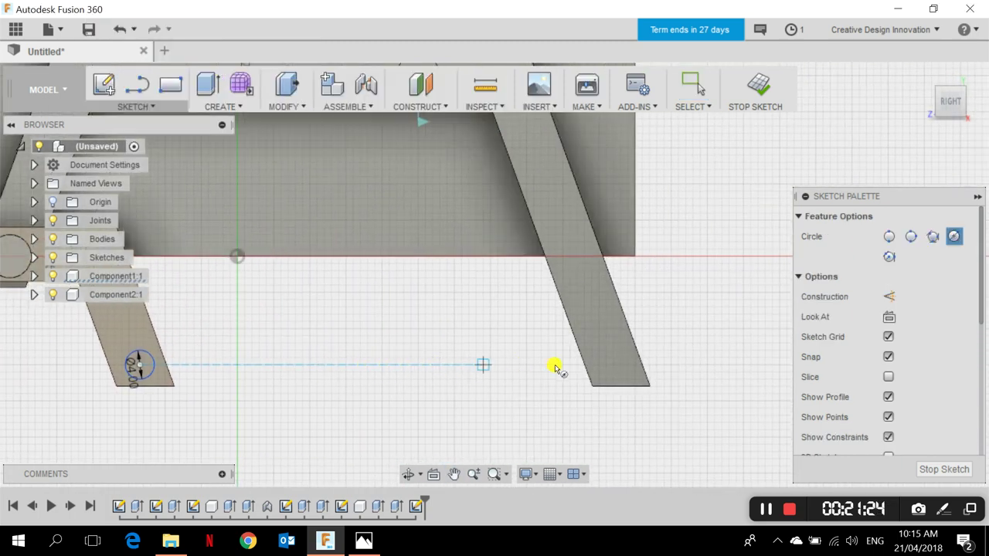
scroll(616, 364, "up", 3)
scroll(616, 364, "up", 2)
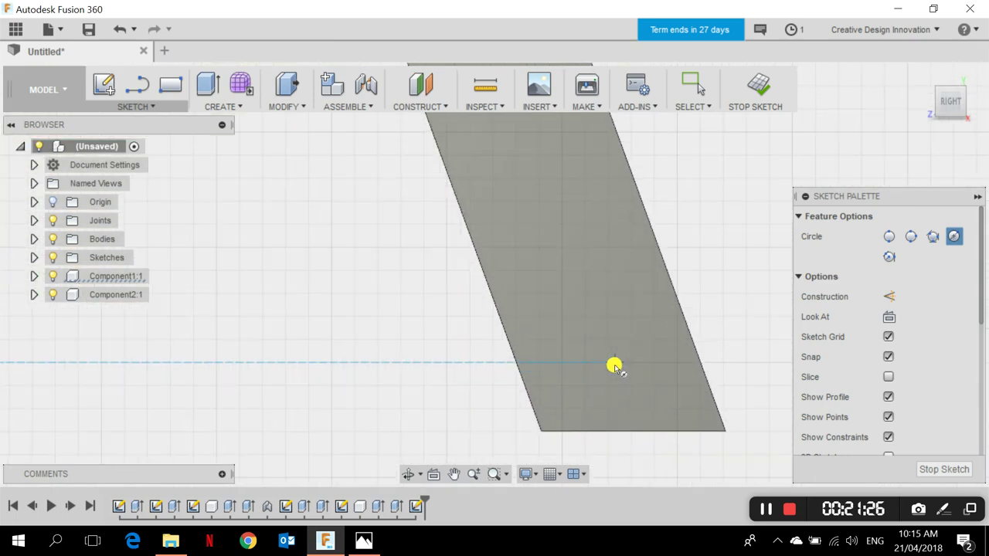
scroll(611, 364, "up", 2)
left_click(605, 361)
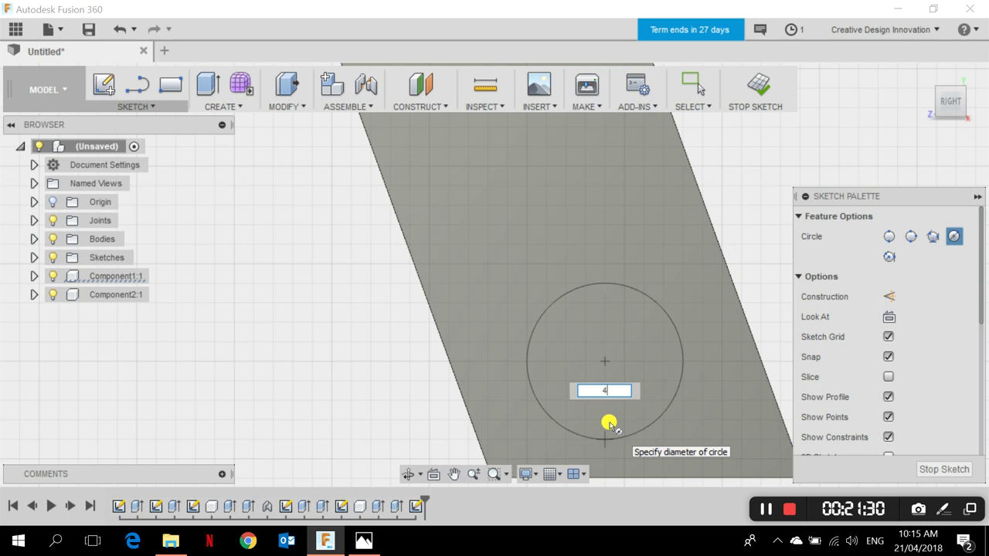
key("Return")
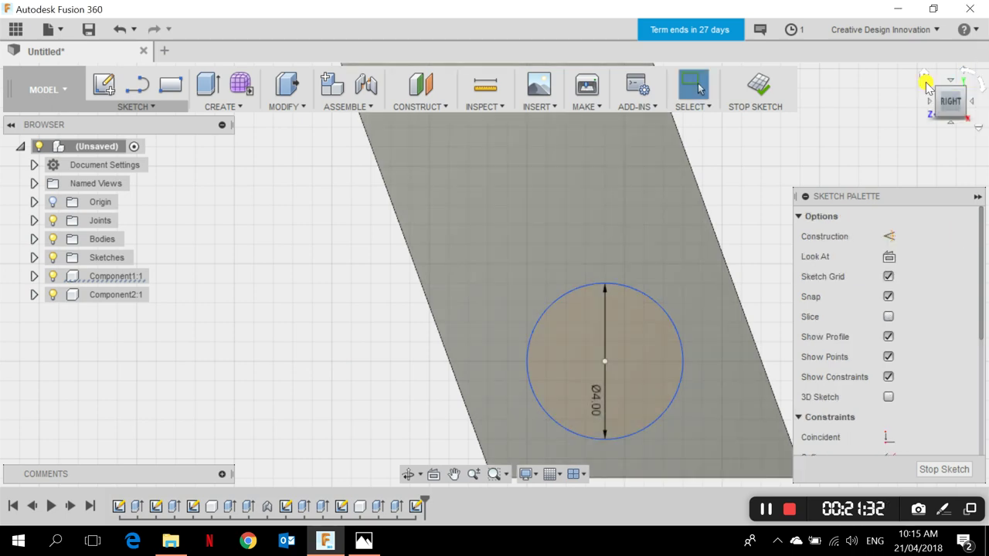
- Inspect in 3D how the three sketched circles sit relative to the faces of the small bracket and the long arm
left_click(921, 80)
scroll(658, 410, "up", 5)
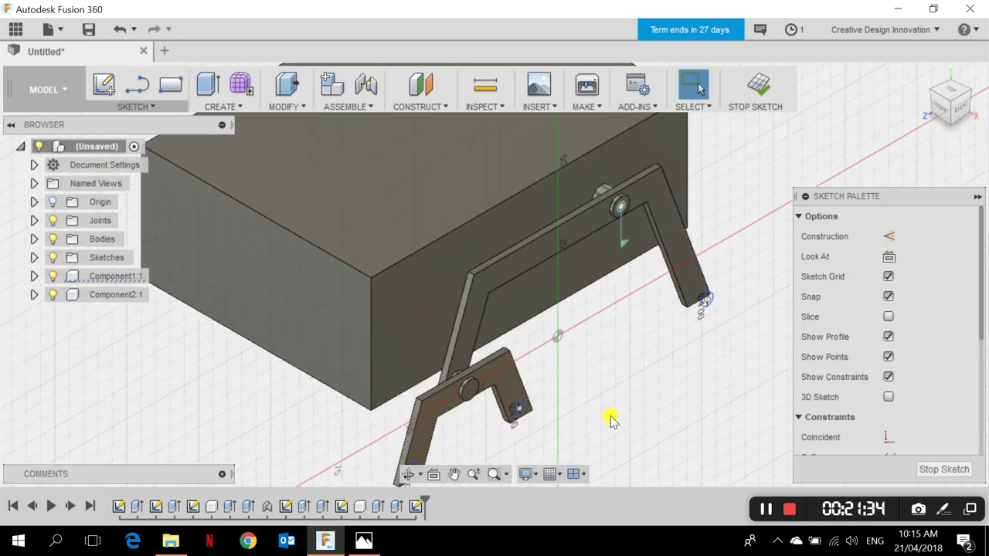
middle_click_drag(514, 316, 495, 229)
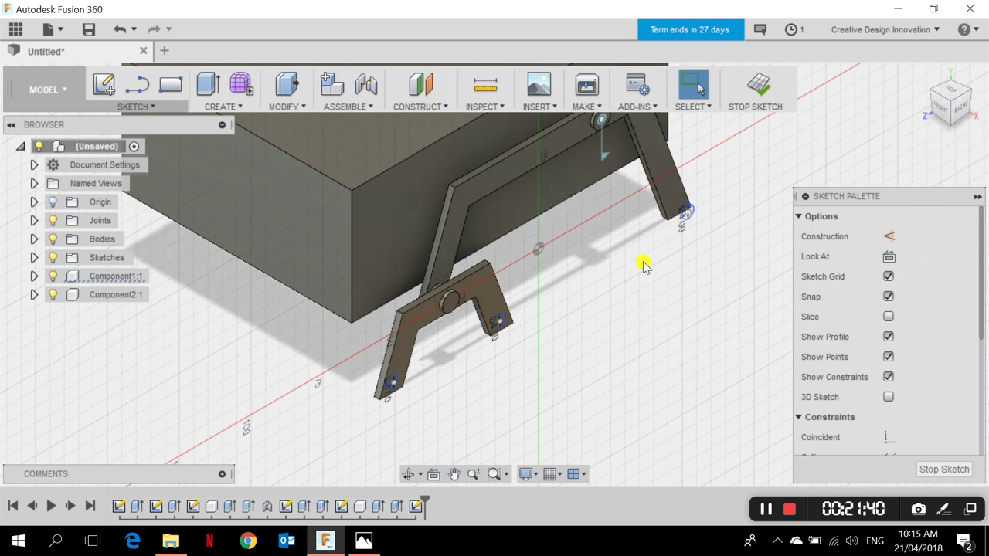
scroll(466, 407, "up", 2)
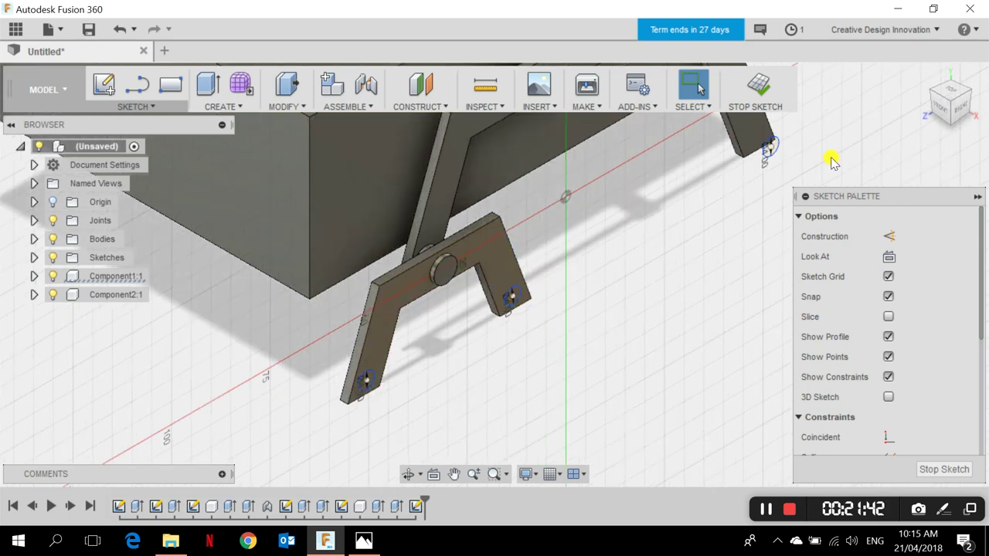
middle_click_drag(691, 273, 702, 327, "shift")
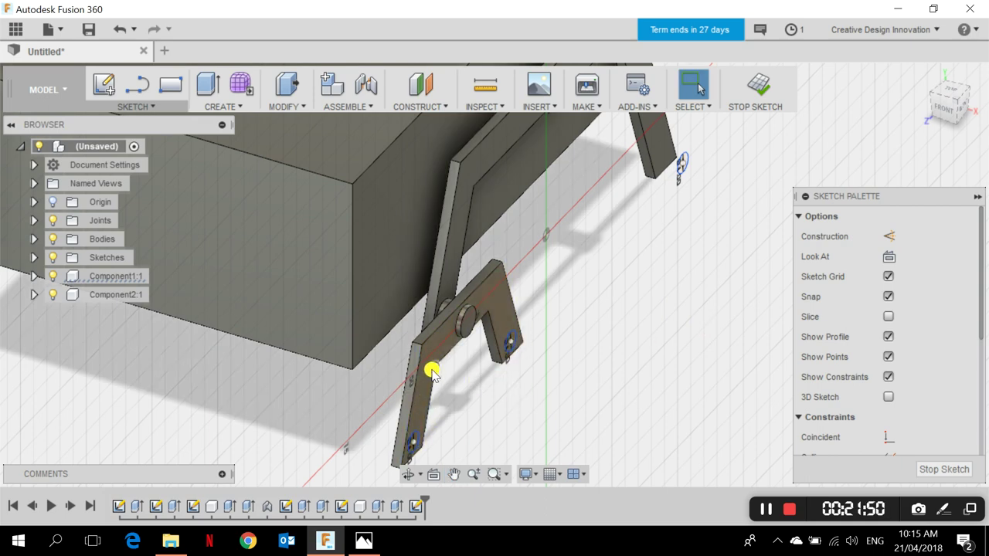
middle_click_drag(630, 276, 688, 241, "shift")
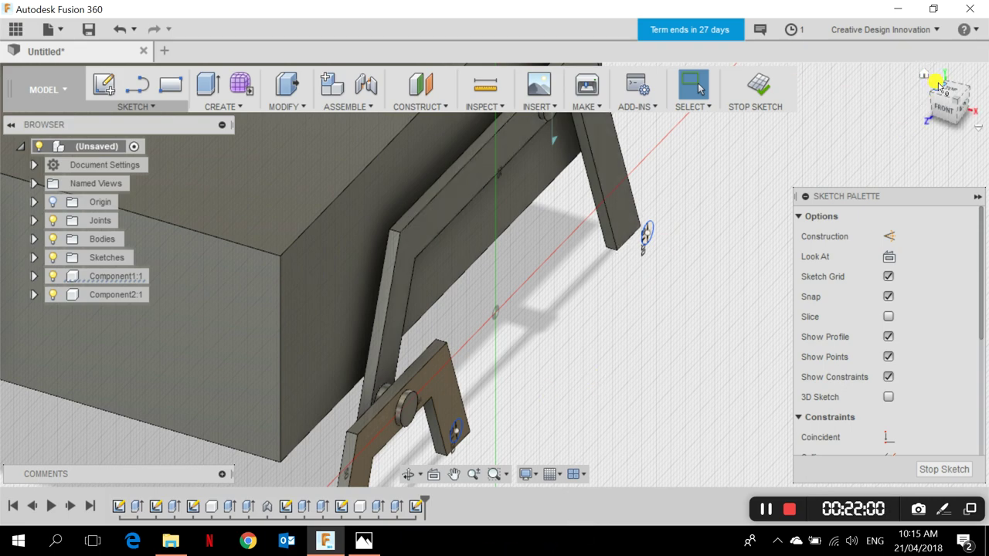
left_click(921, 79)
scroll(456, 375, "up", 3)
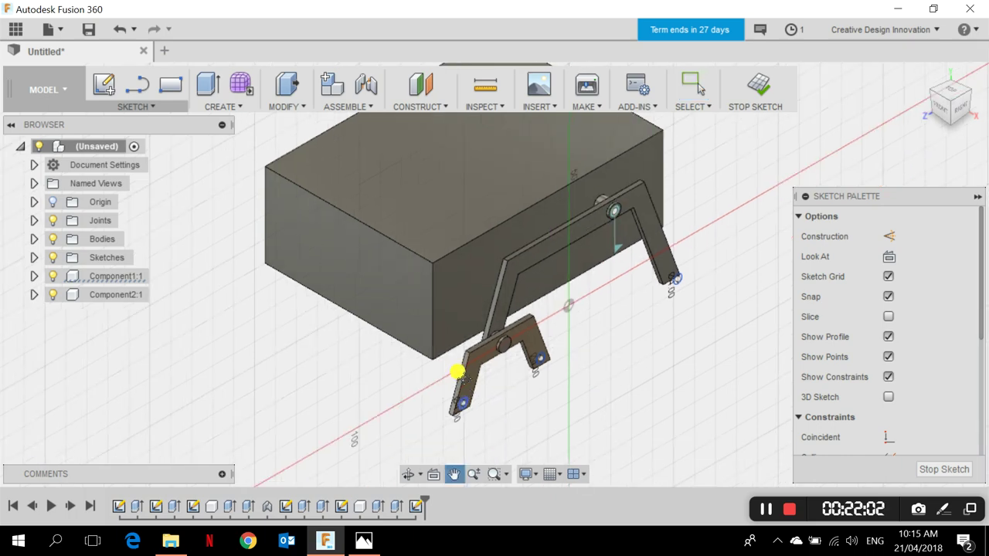
scroll(475, 332, "up", 3)
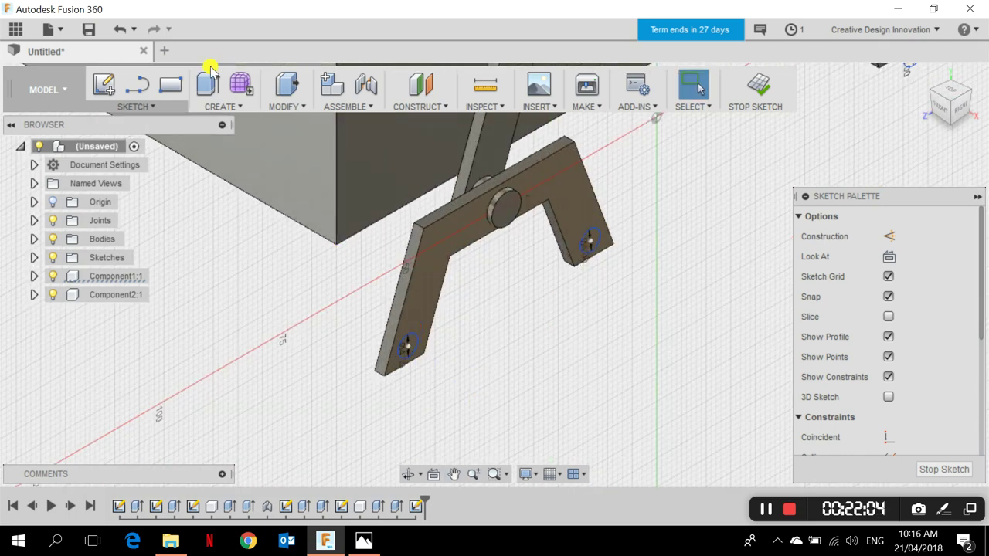
- Extrude the two circles on the small bracket's legs outward by 4 mm, using the Join operation
left_click(231, 108)
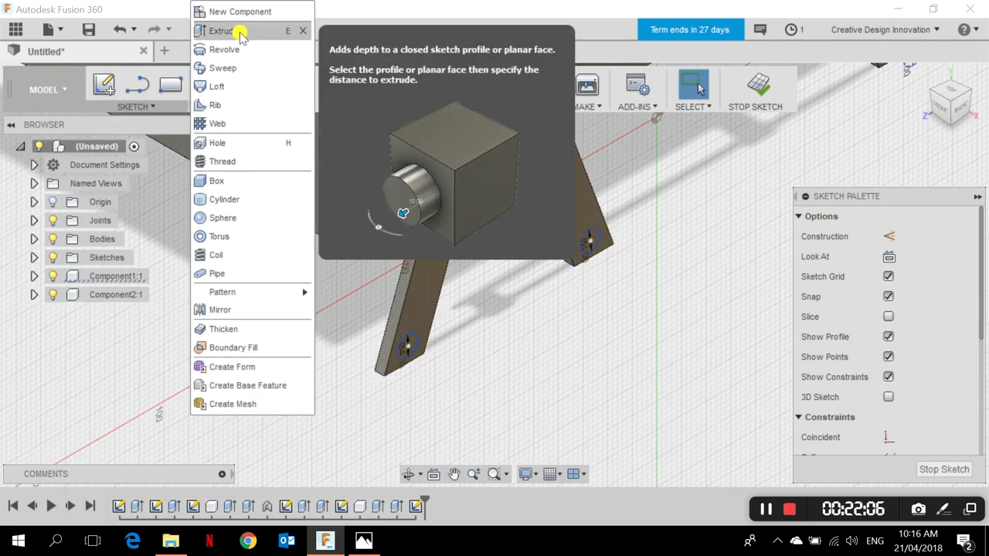
left_click(224, 31)
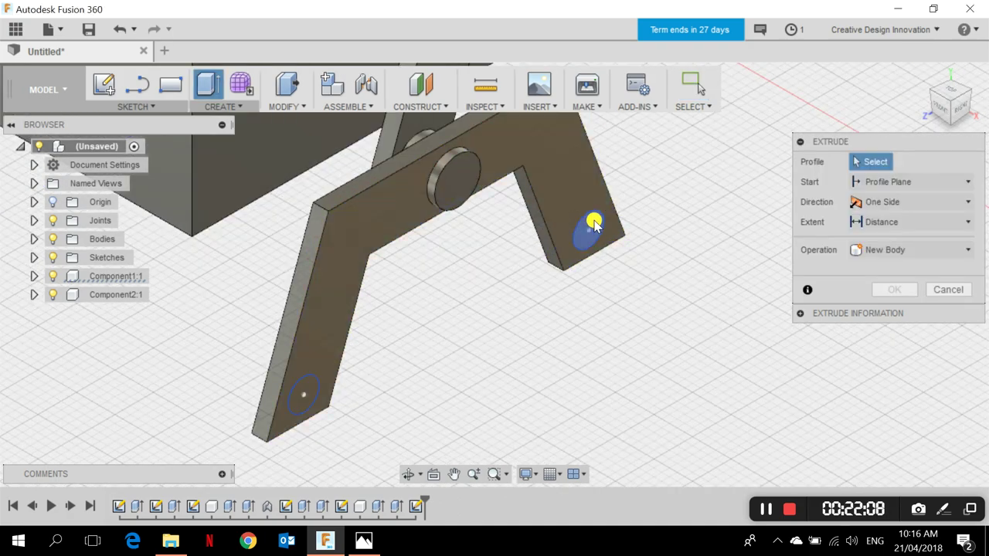
left_click(589, 228)
left_click(309, 394)
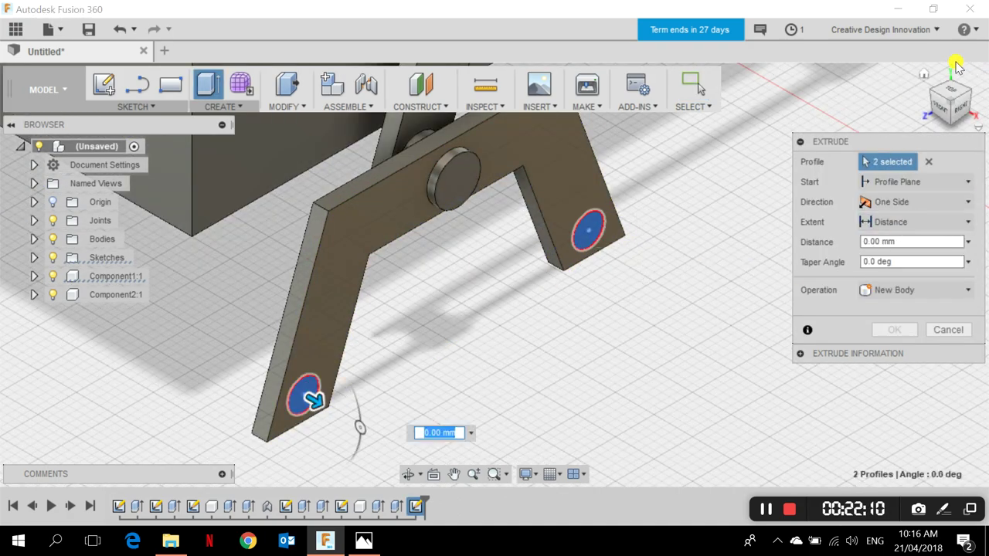
left_click(937, 104)
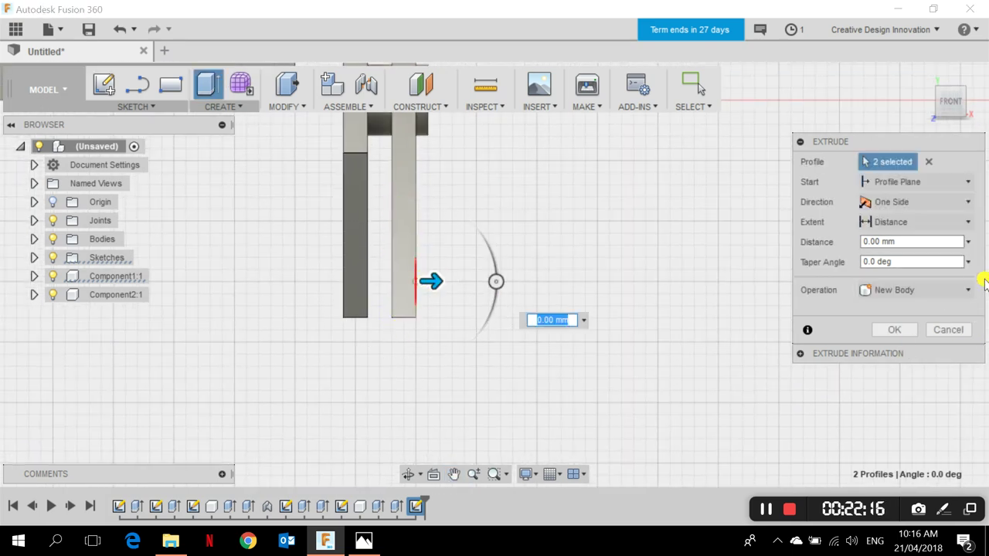
left_click(937, 289)
left_click(914, 312)
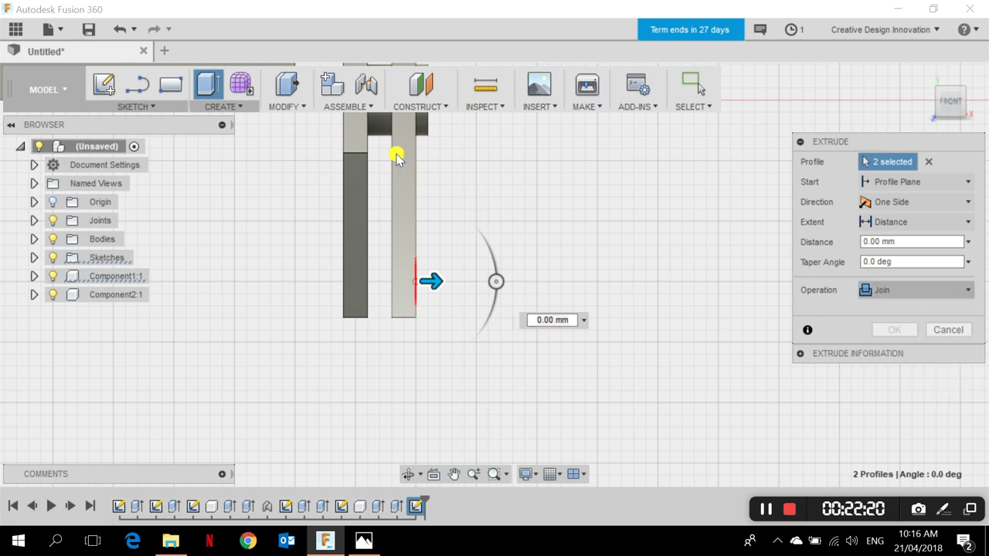
mouse_move(408, 172)
middle_mouse_down("shift")
mouse_move(397, 216)
mouse_move(404, 162)
middle_mouse_up("shift")
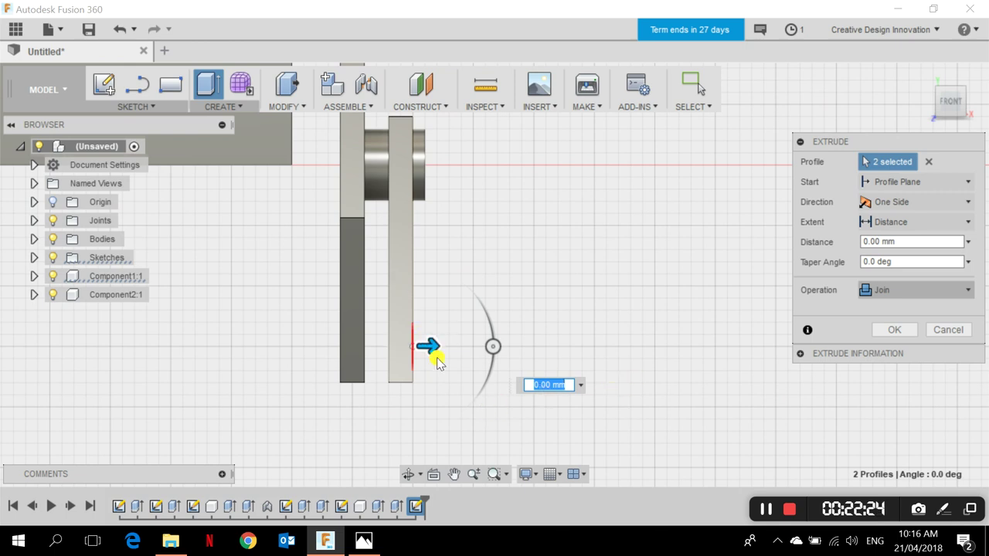
left_click_drag(435, 355, 476, 349)
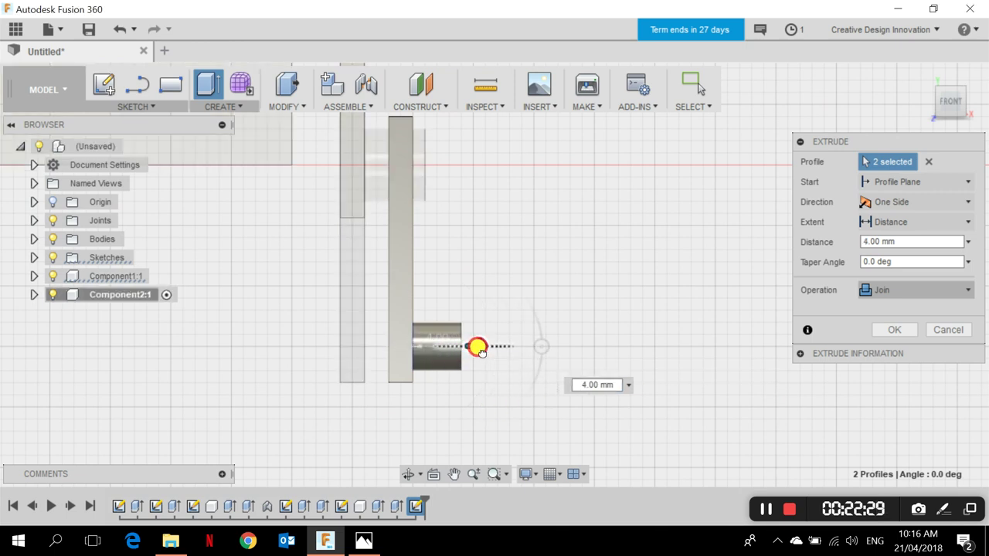
left_click_drag(478, 350, 475, 347)
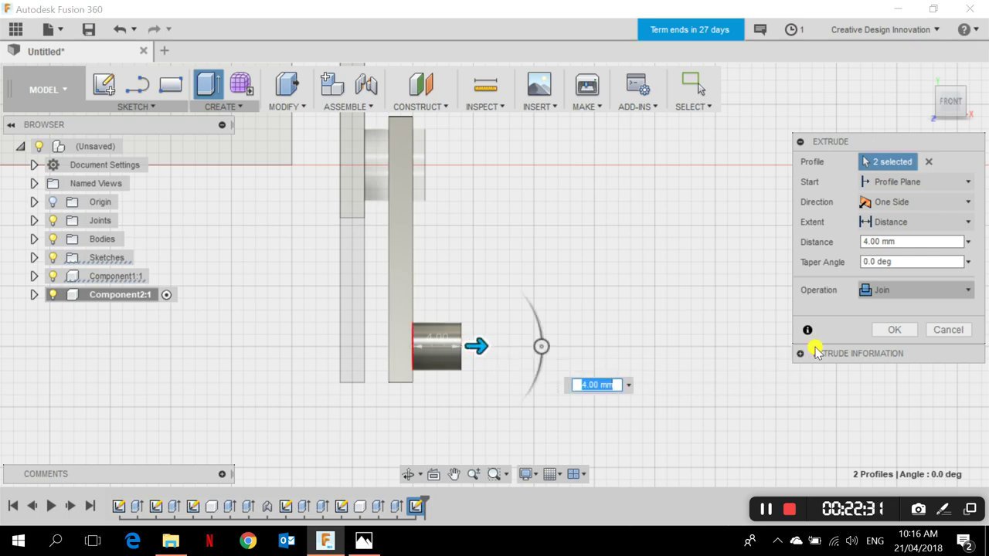
left_click(896, 330)
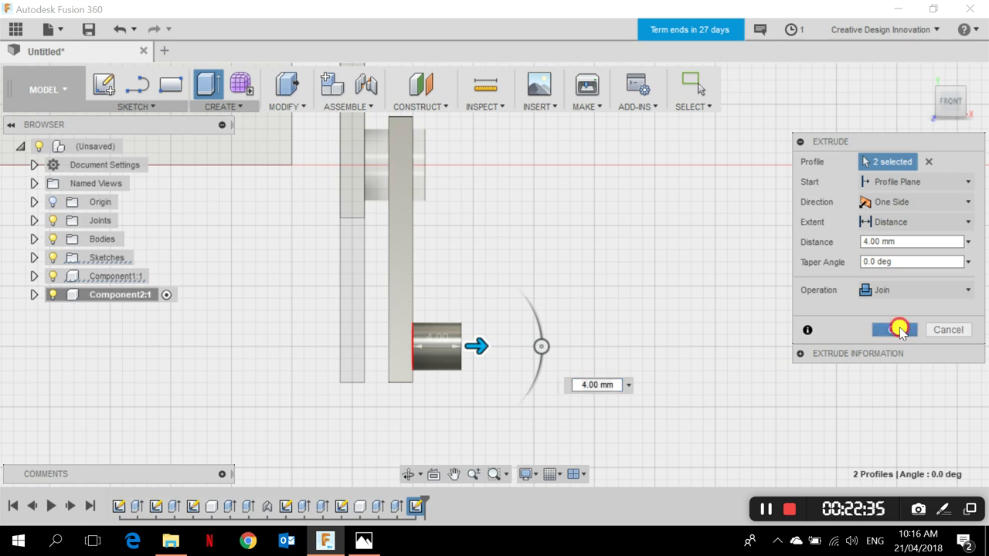
left_click(925, 79)
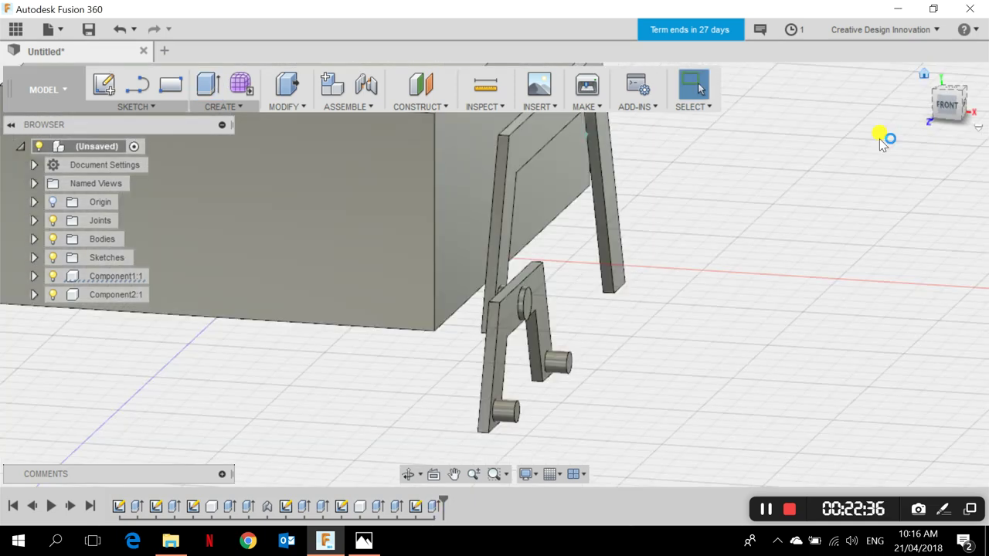
scroll(739, 402, "up", 5)
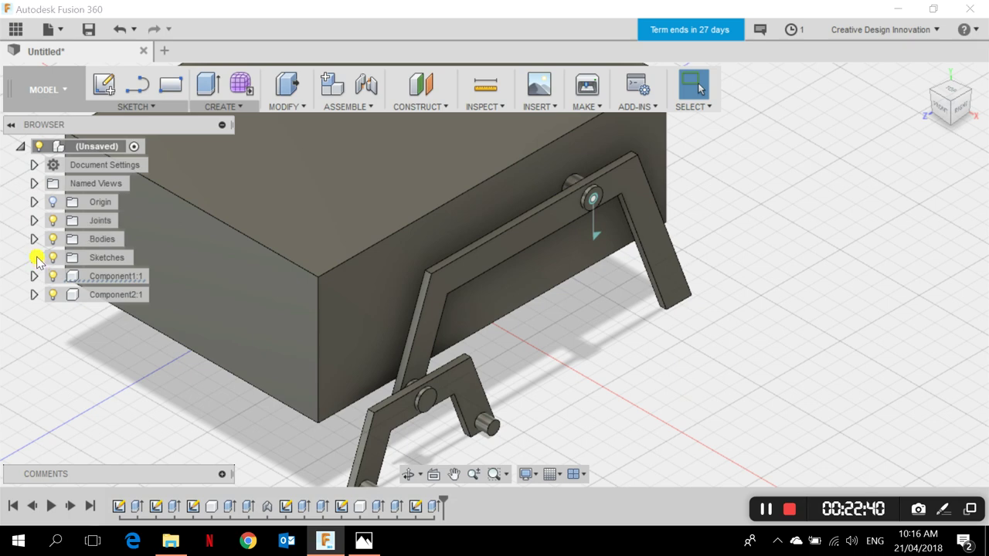
- Show Sketch6 again and extrude its circle at the long arm's foot by -4 mm towards the arm, using the Join operation
left_click(34, 258)
left_click(67, 370)
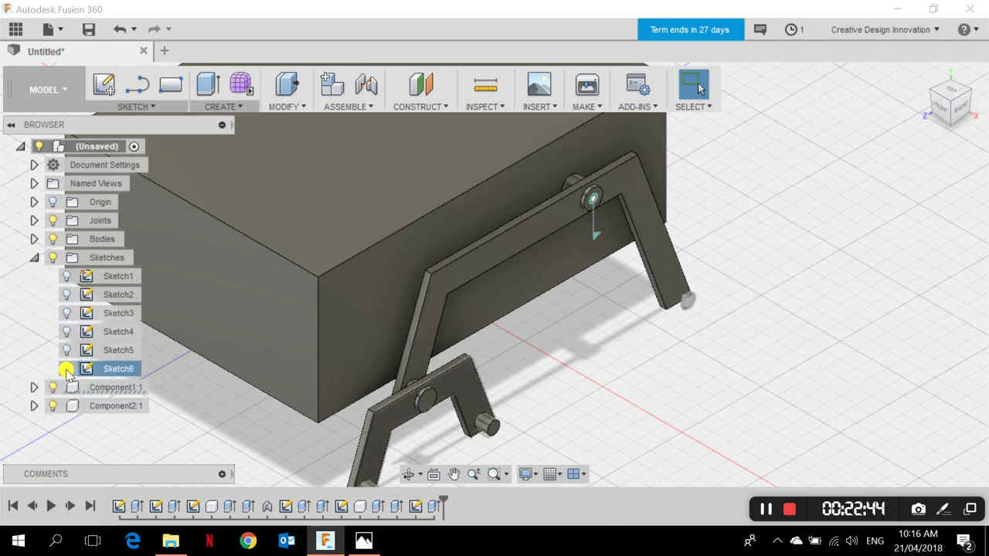
scroll(785, 353, "up", 5)
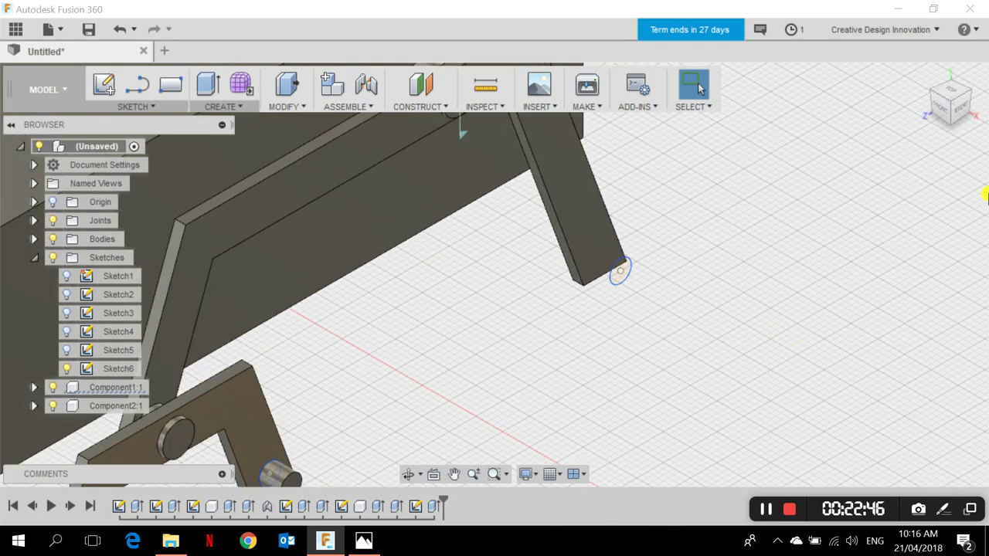
scroll(654, 238, "up", 4)
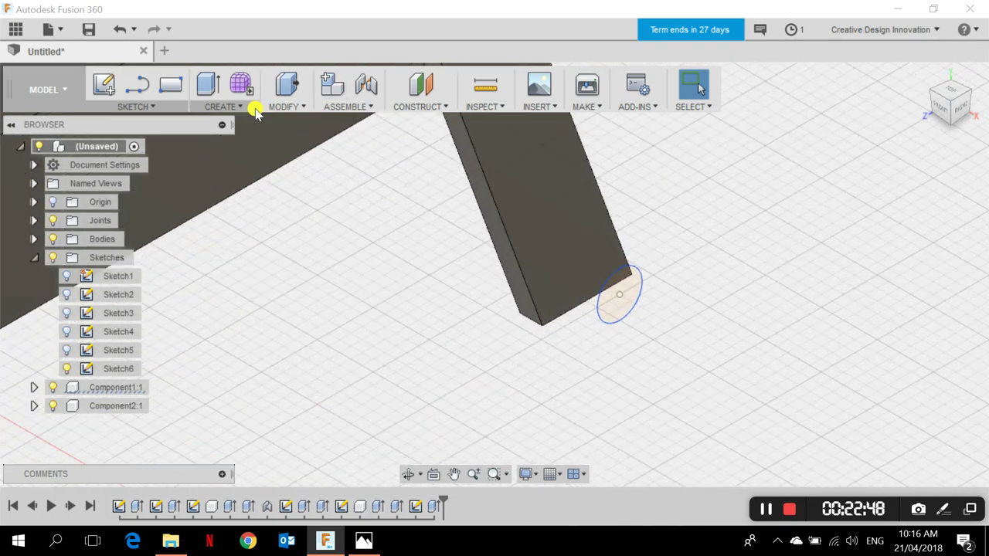
left_click(220, 107)
left_click(232, 31)
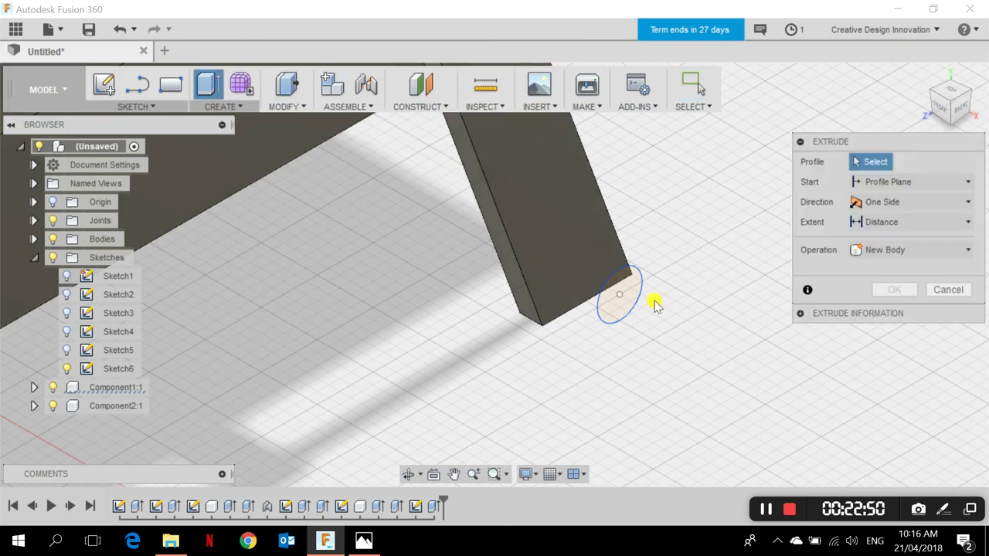
left_click(632, 284)
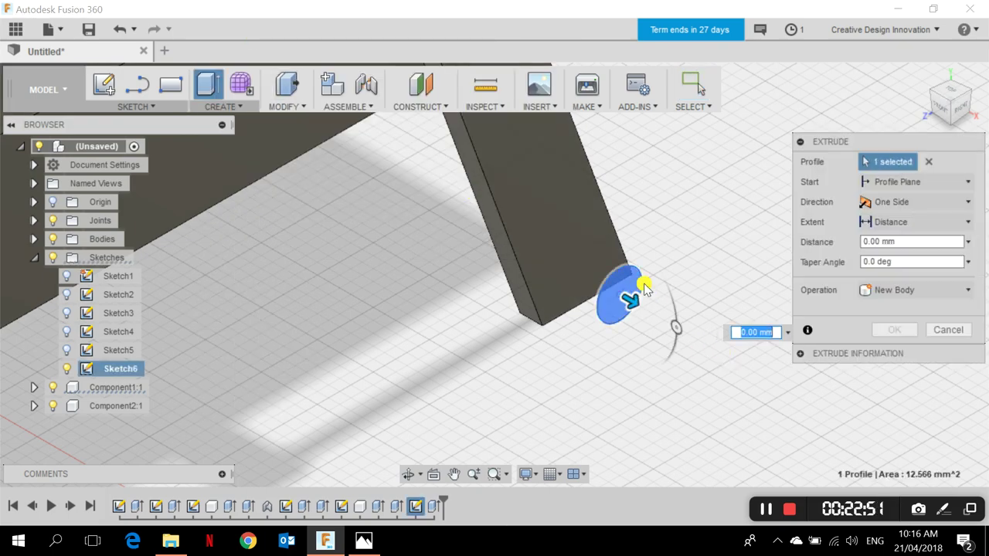
left_click(934, 114)
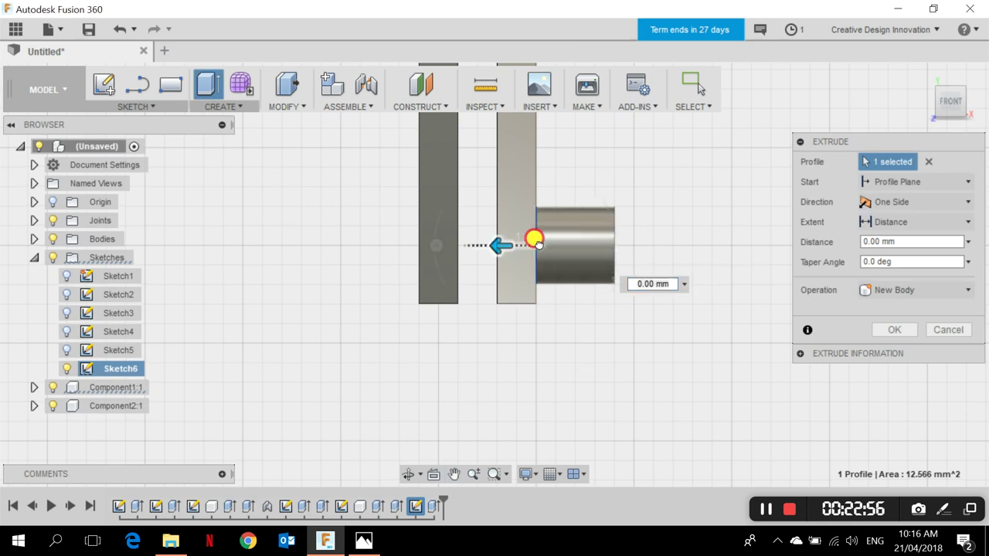
left_click_drag(534, 240, 468, 246)
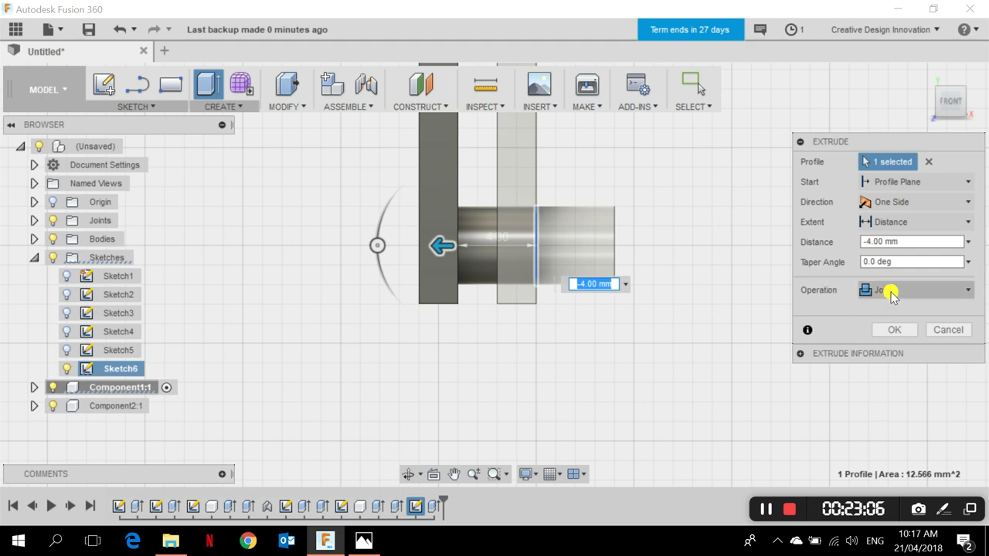
left_click(895, 331)
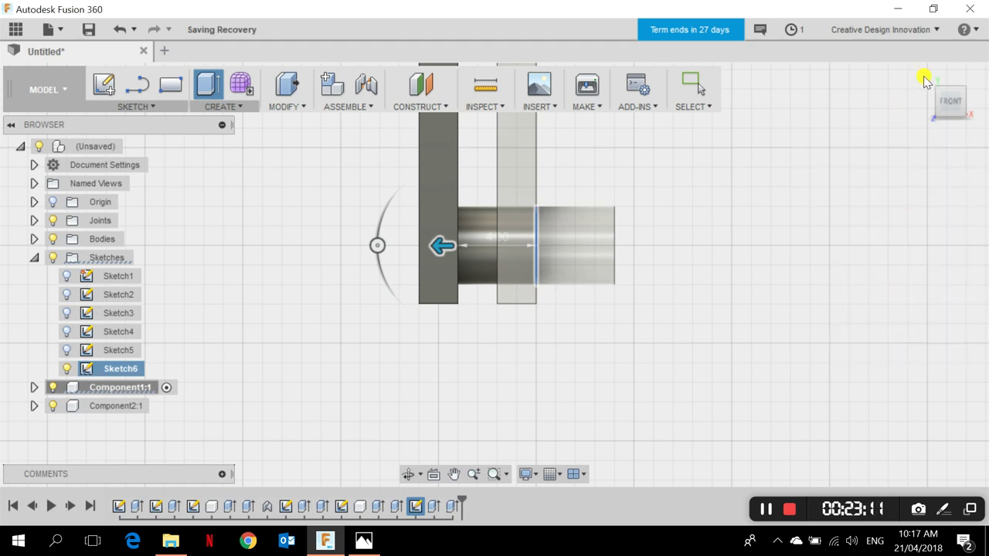
- Hide Sketch6 and collapse the list of sketches
left_click(932, 101)
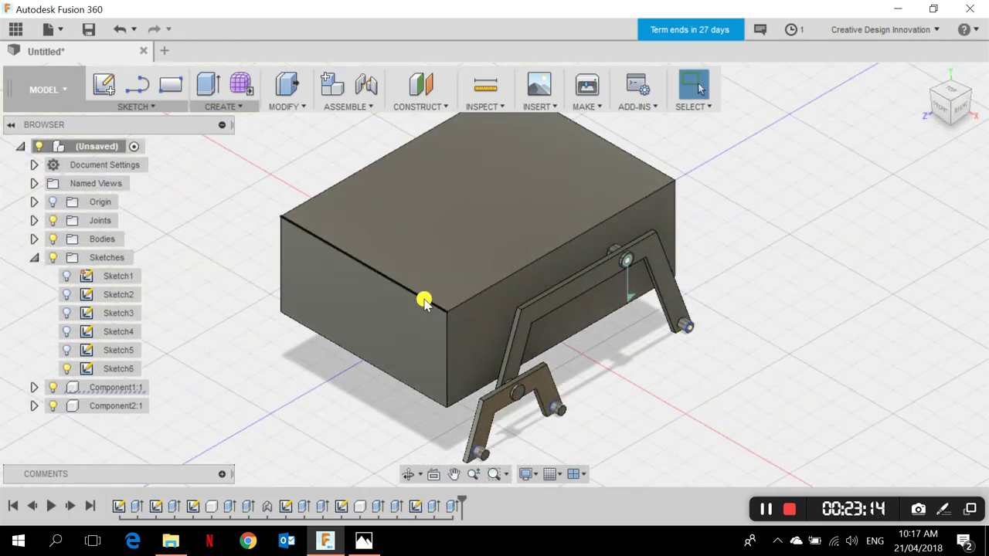
middle_click_drag(599, 356, 581, 259)
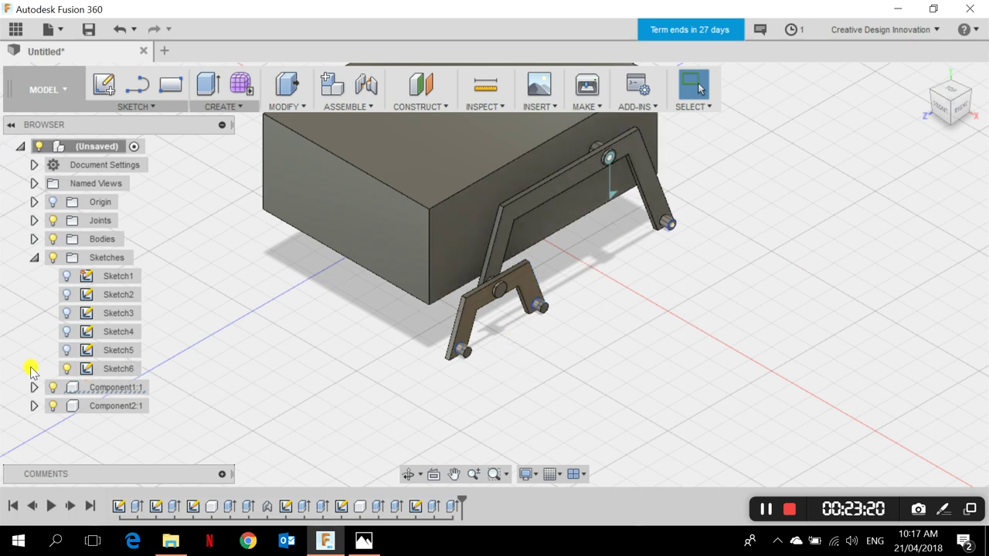
left_click(66, 370)
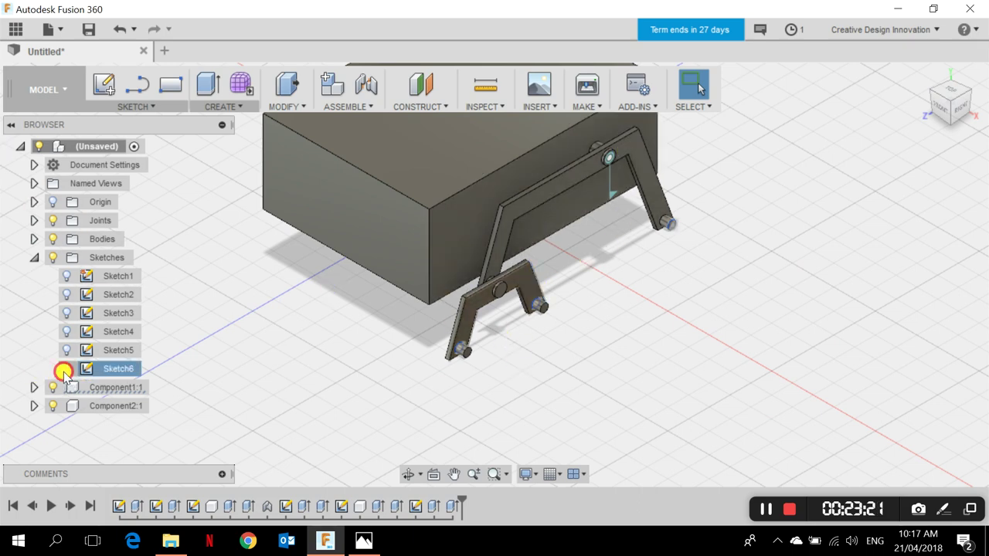
left_click(31, 257)
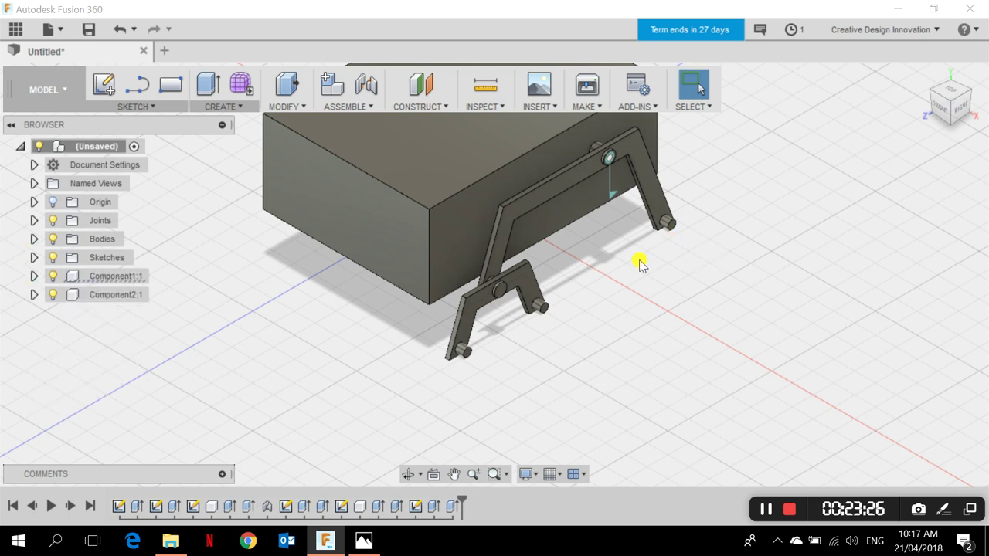
- Sketch a 20 mm diameter wheel circle on the end face of the small bracket's outer leg pin, centred on the pin
left_click(150, 108)
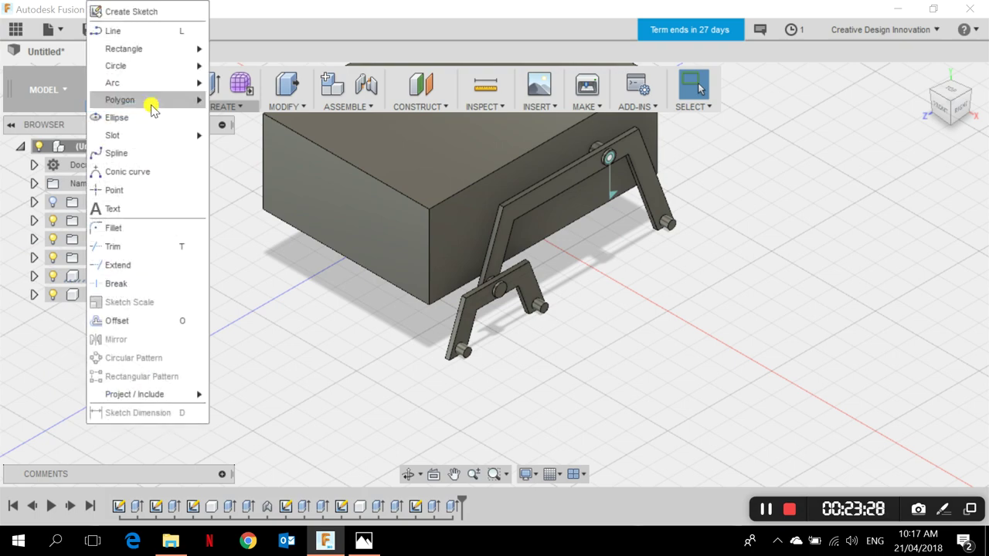
mouse_move(150, 73)
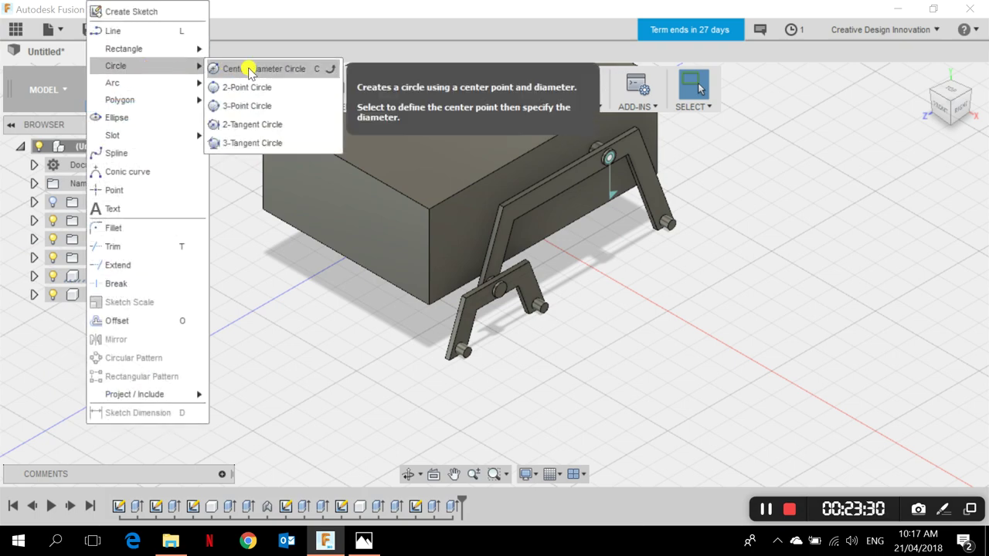
scroll(375, 287, "up", 5)
middle_click_drag(474, 373, 470, 348, "shift")
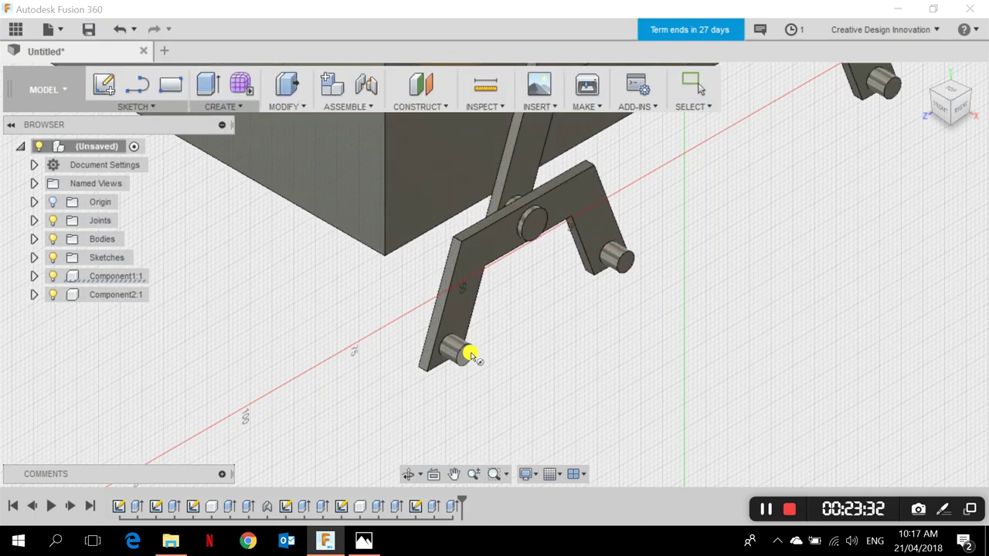
left_click(470, 348)
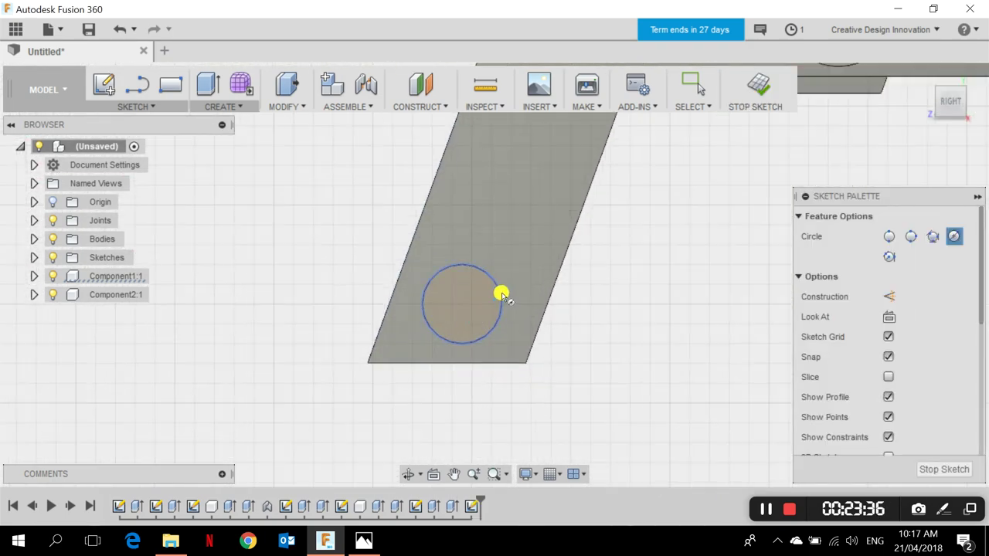
scroll(501, 295, "down", 6)
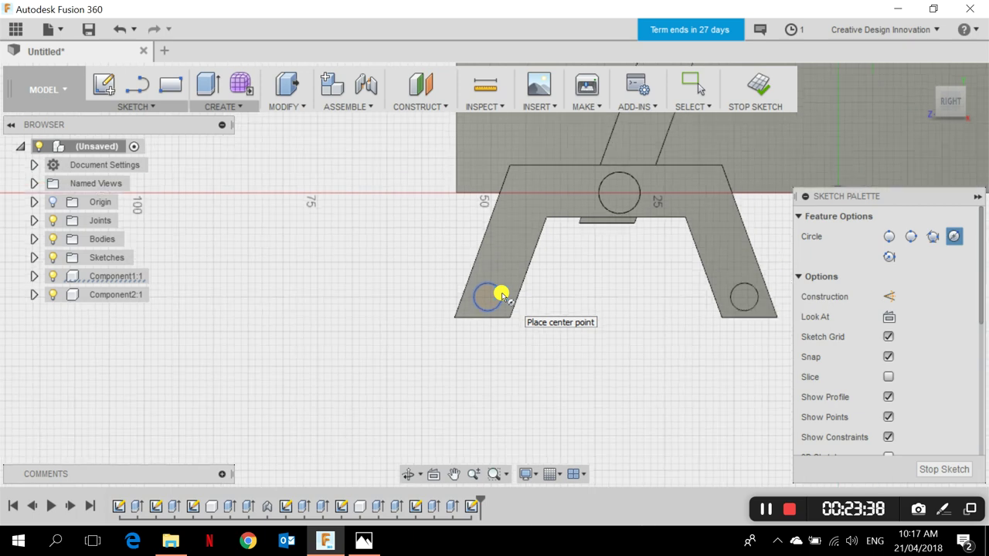
middle_click_drag(495, 287, 464, 294)
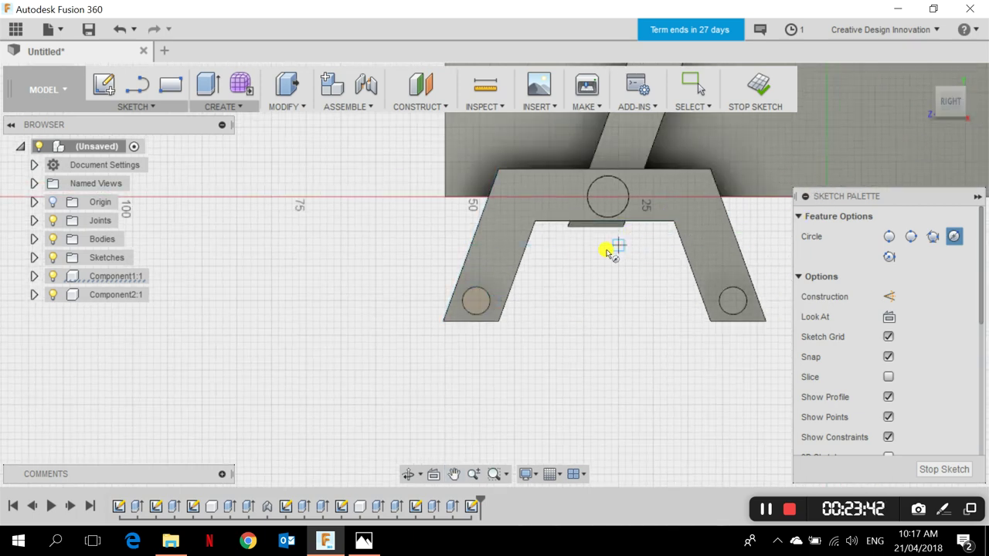
scroll(446, 316, "up", 5)
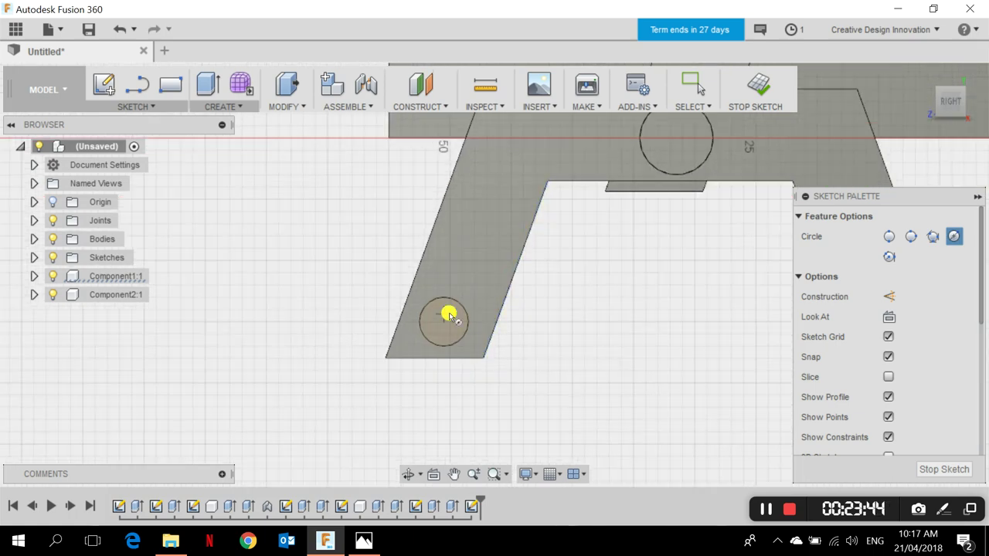
scroll(439, 324, "up", 1)
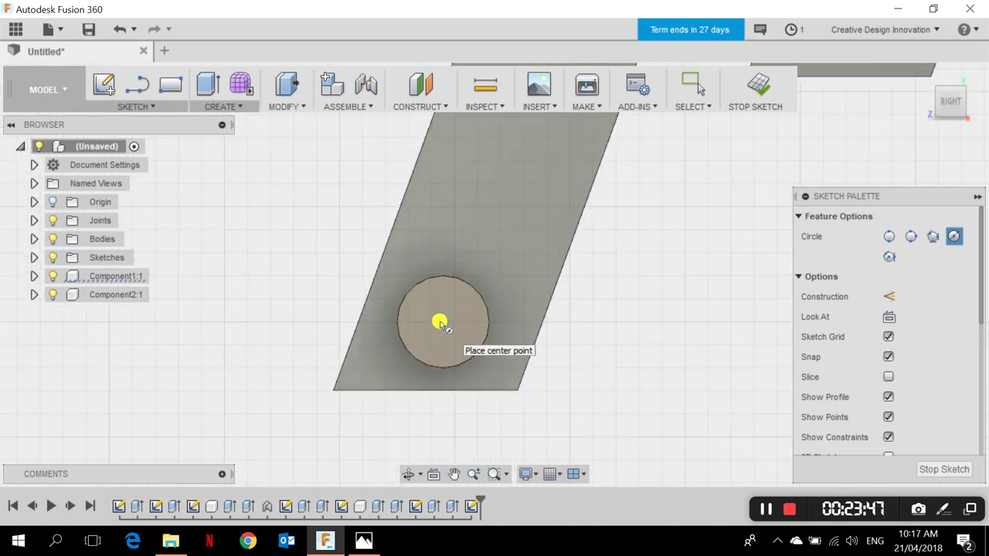
left_click(439, 323)
scroll(503, 380, "down", 6)
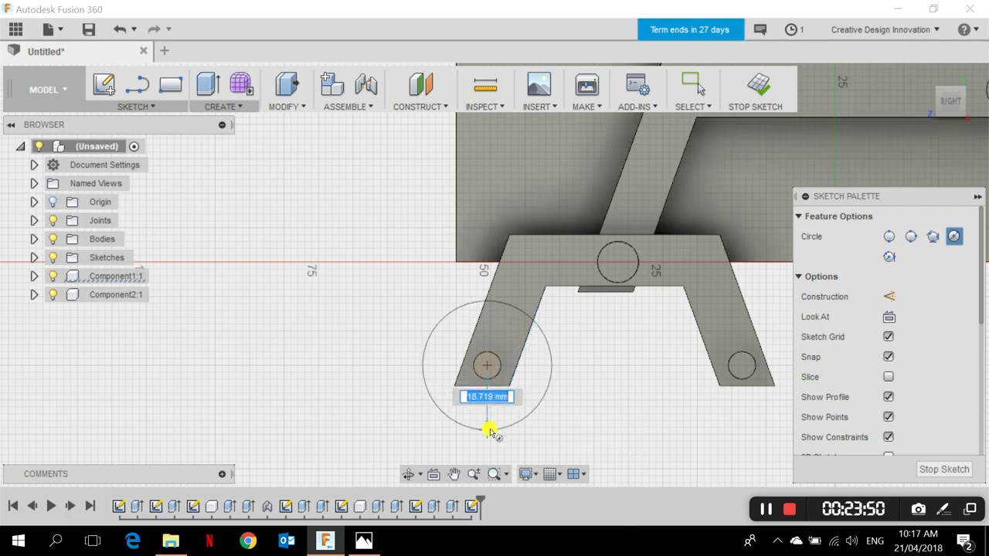
type("20")
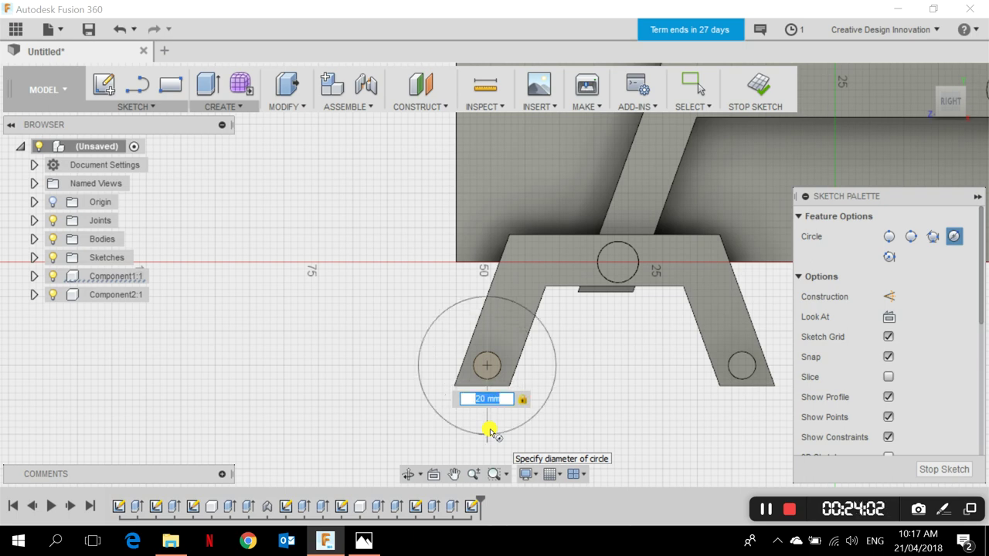
key("Return")
key("Escape")
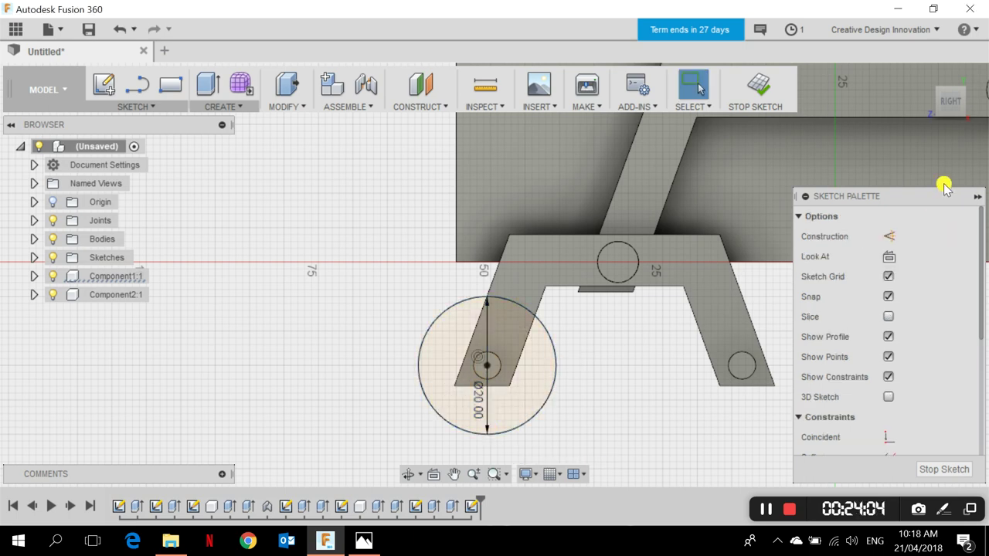
- Extrude the end face of the long arm's pin outward by 4 mm to the wheel sketch plane, using the Join operation
left_click(917, 74)
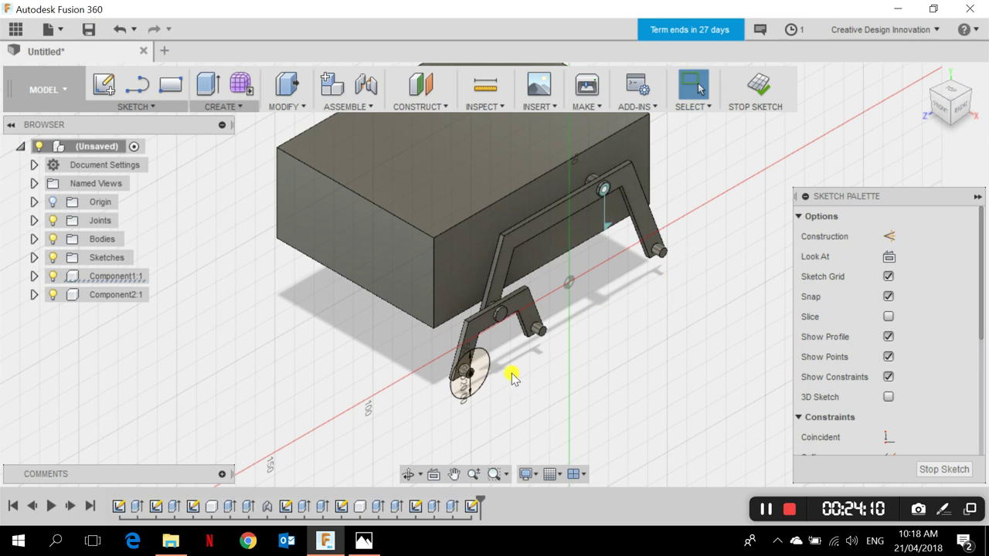
left_click(956, 115)
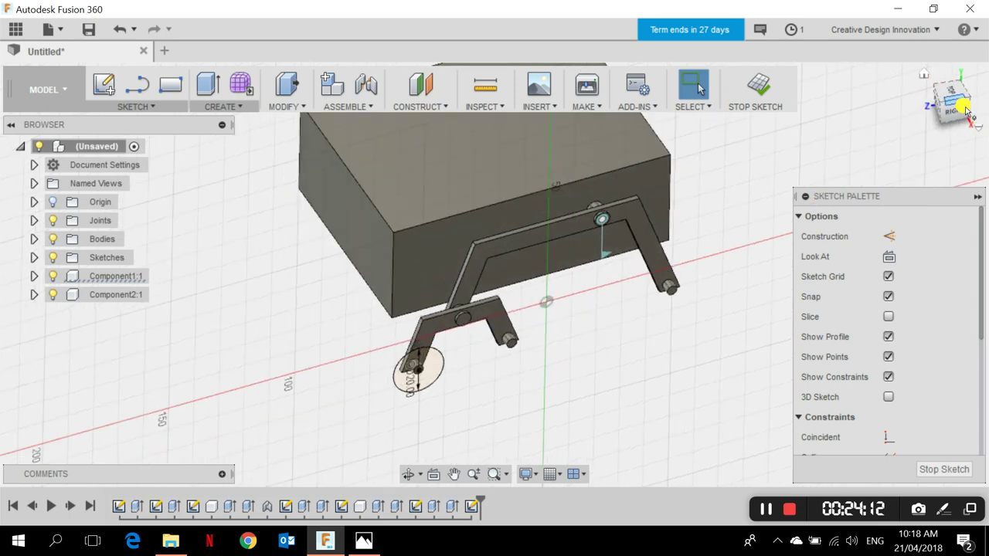
scroll(459, 378, "up", 8)
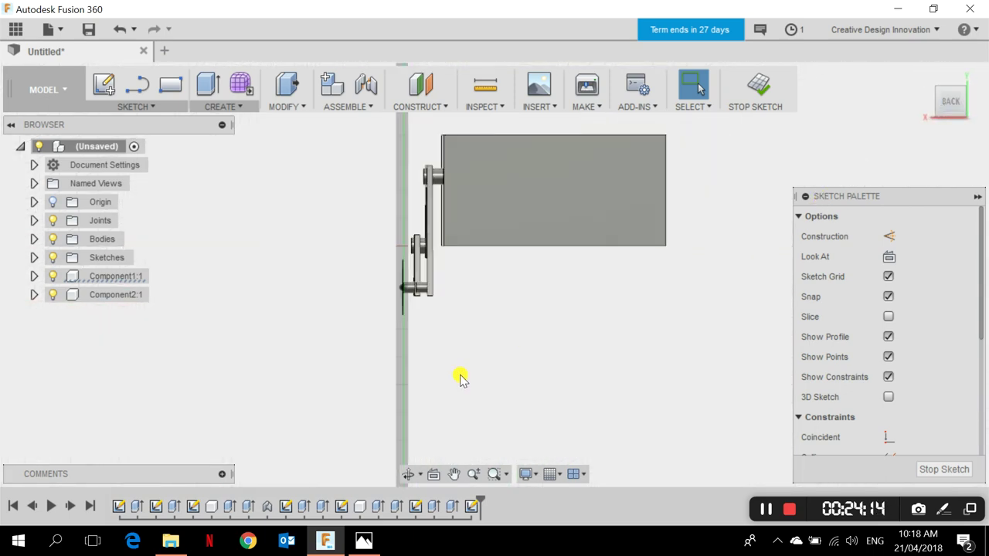
middle_click_drag(525, 371, 397, 325, "shift")
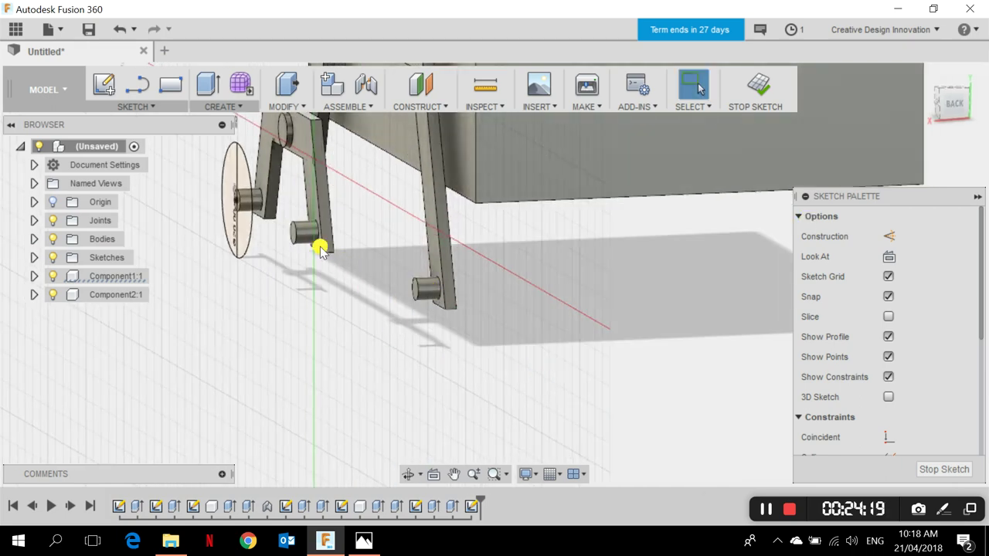
scroll(431, 307, "up", 3)
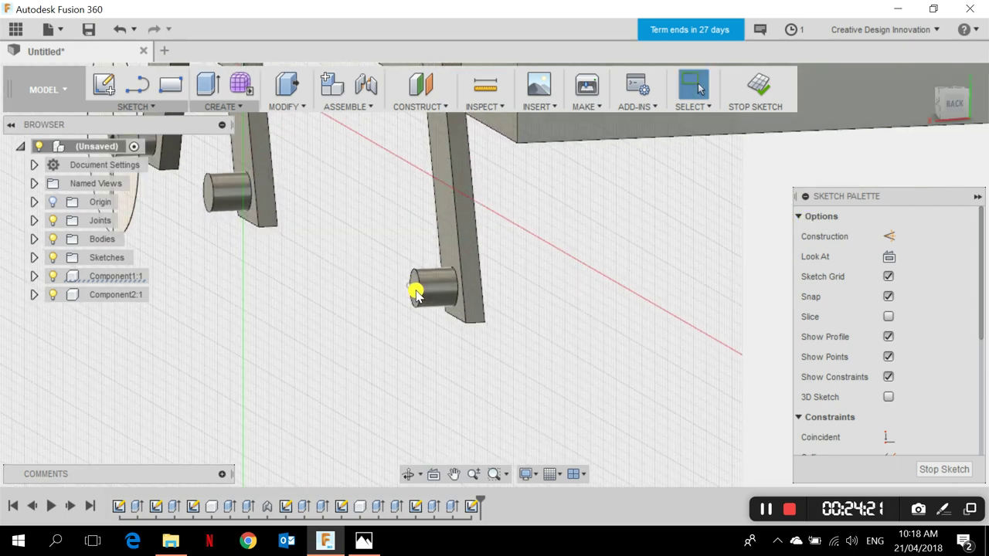
scroll(359, 255, "down", 1)
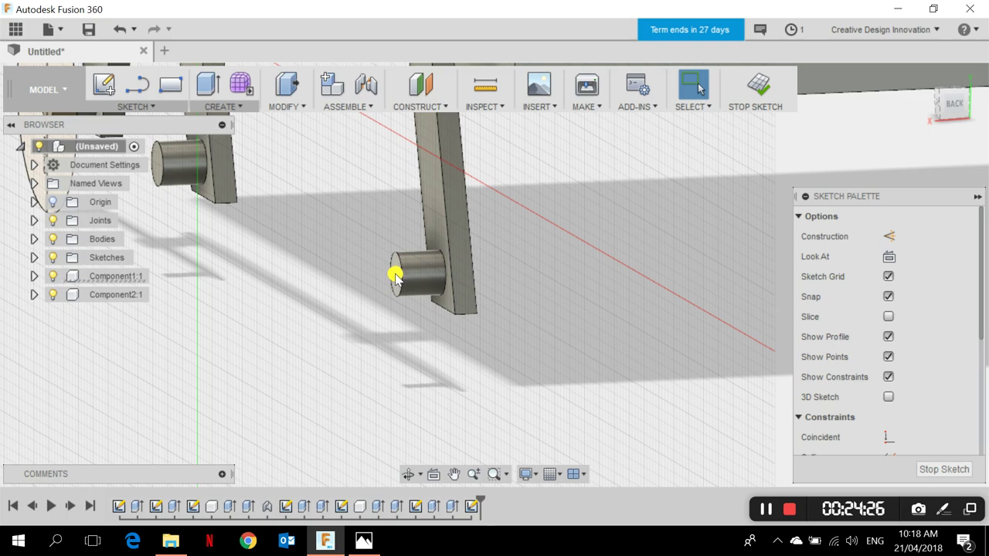
left_click(233, 107)
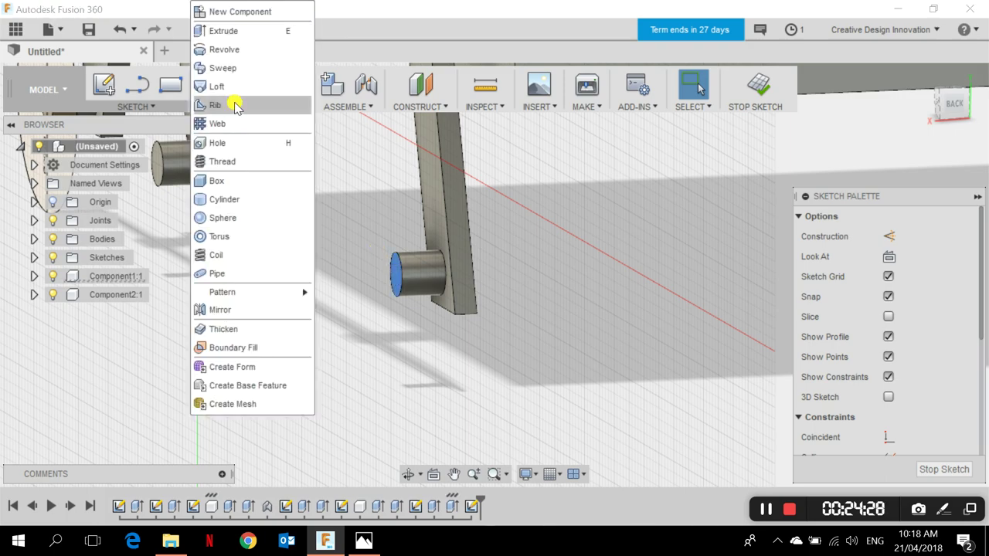
left_click(231, 31)
left_click_drag(378, 281, 334, 276)
left_click(955, 106)
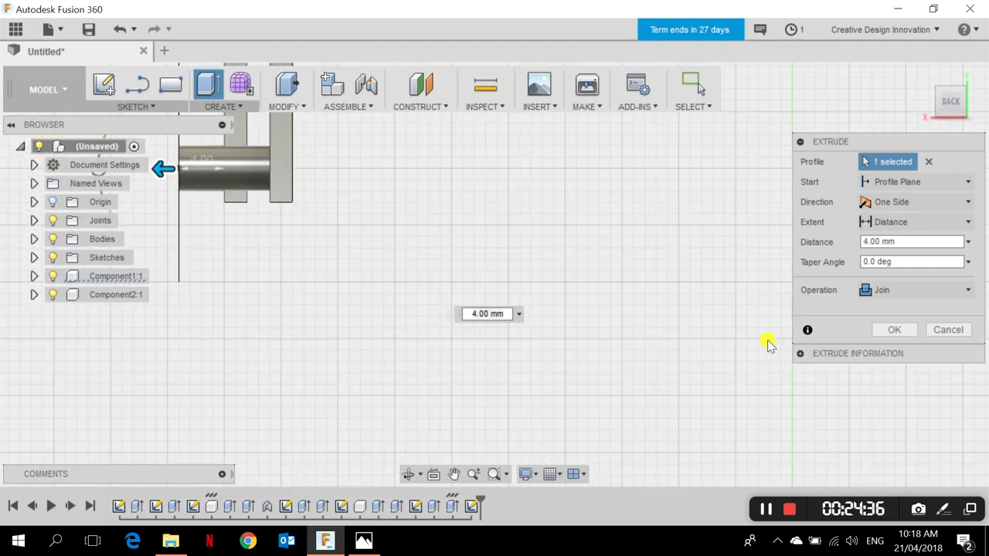
left_click(888, 328)
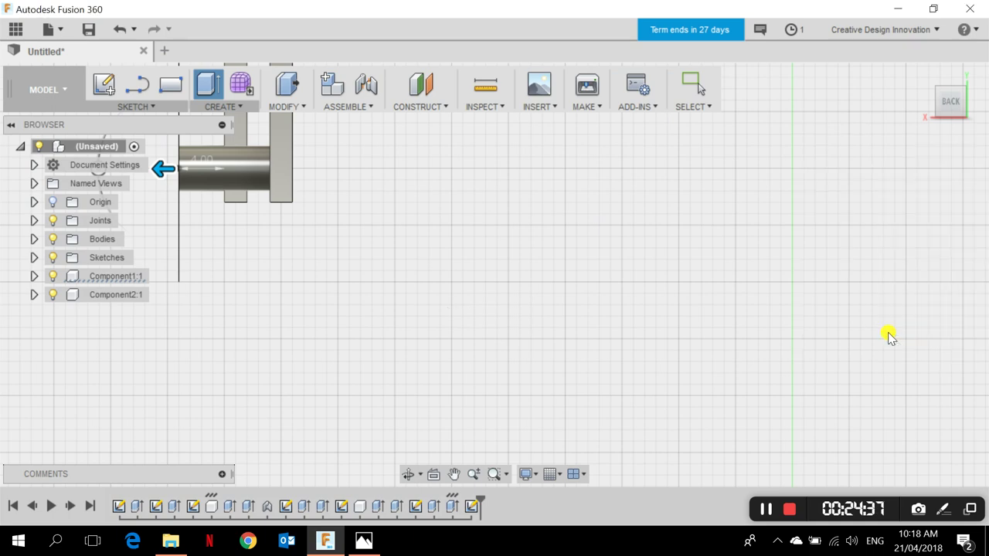
- Start an extrusion using the ring area of the wheel sketch around the small bracket's outer leg pin as its profile
left_click(926, 75)
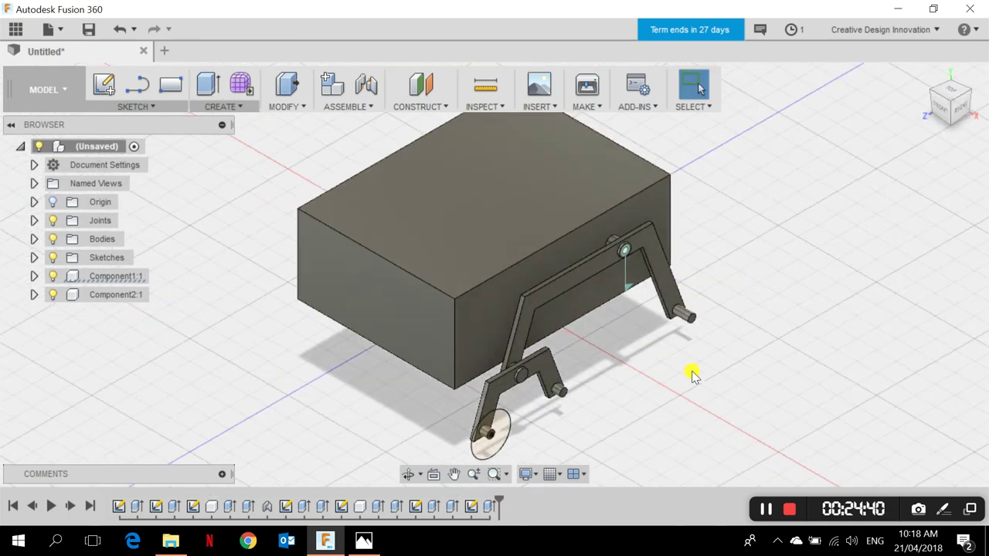
scroll(669, 247, "up", 4)
scroll(475, 307, "up", 2)
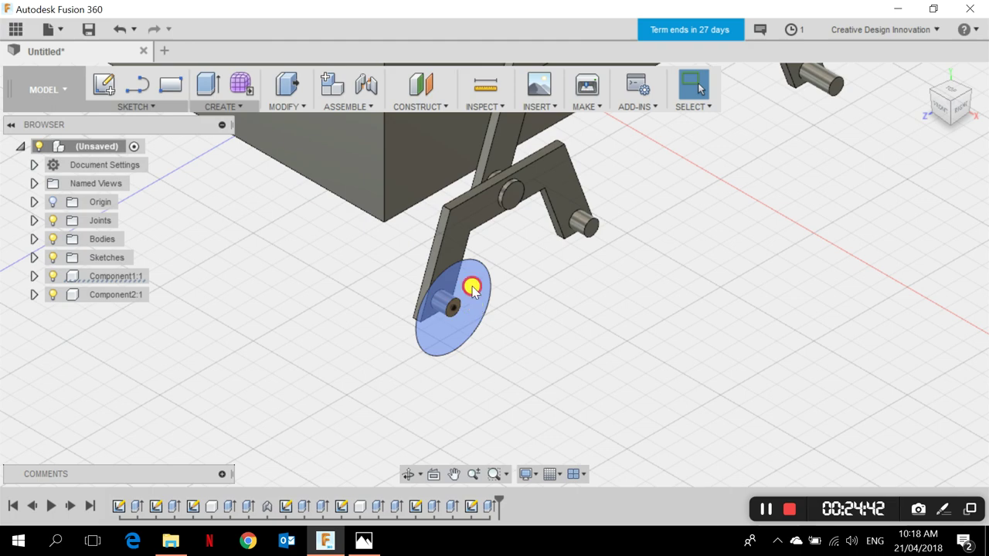
left_click(471, 287)
scroll(447, 305, "up", 3)
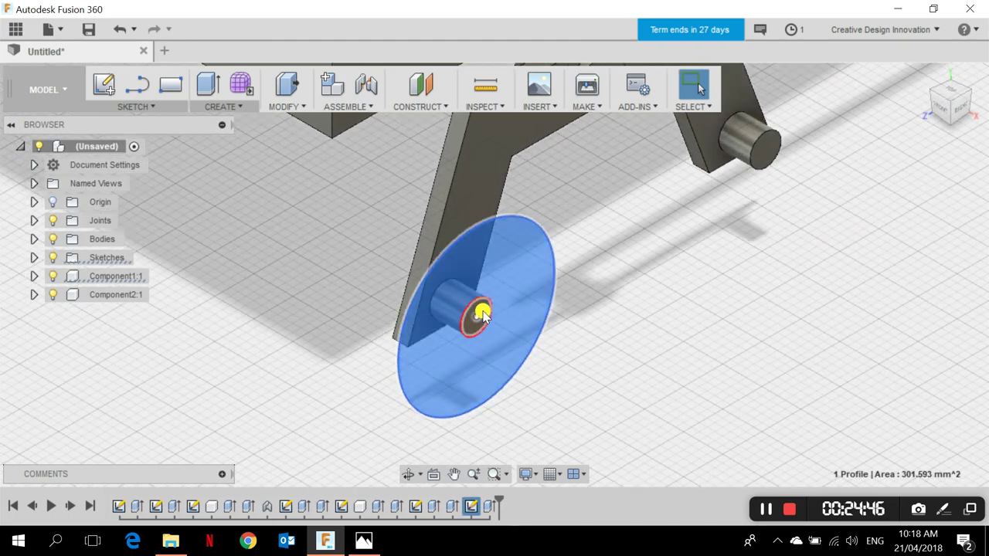
scroll(484, 313, "up", 2)
left_click(244, 230)
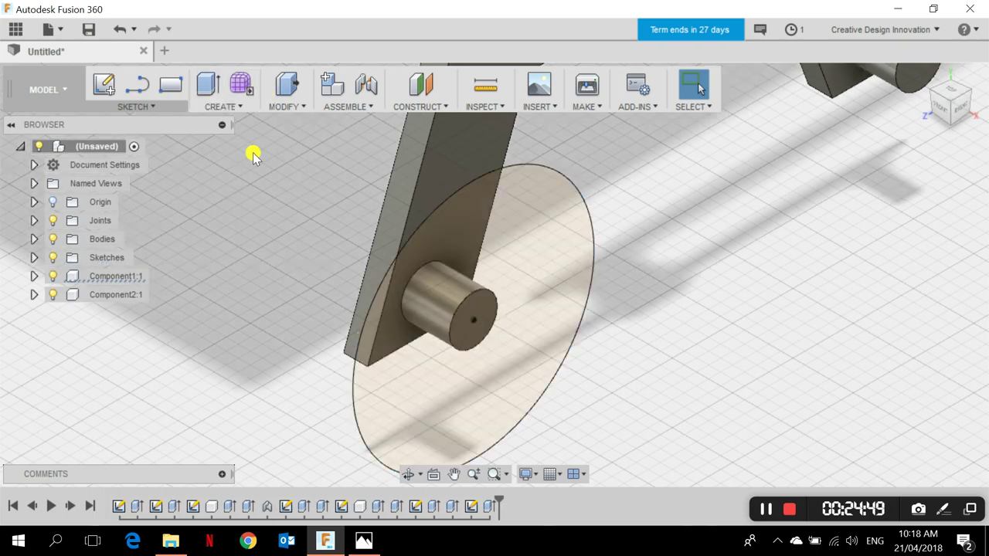
left_click(234, 106)
left_click(232, 30)
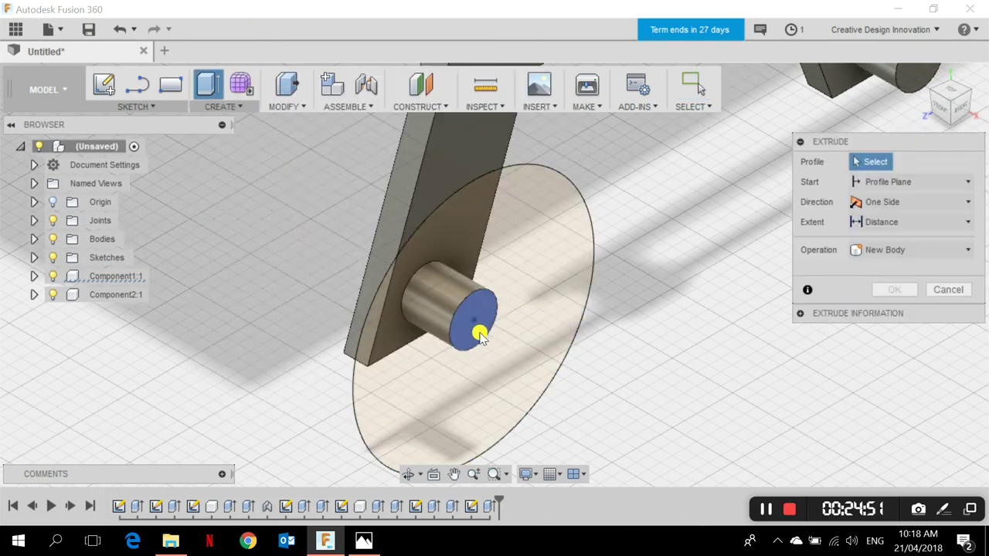
left_click(484, 317)
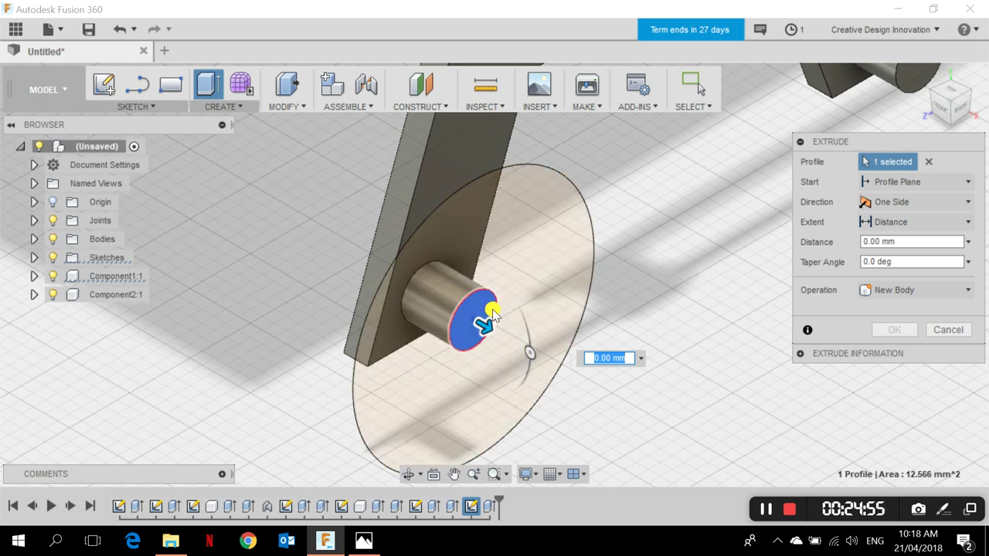
left_click(485, 314)
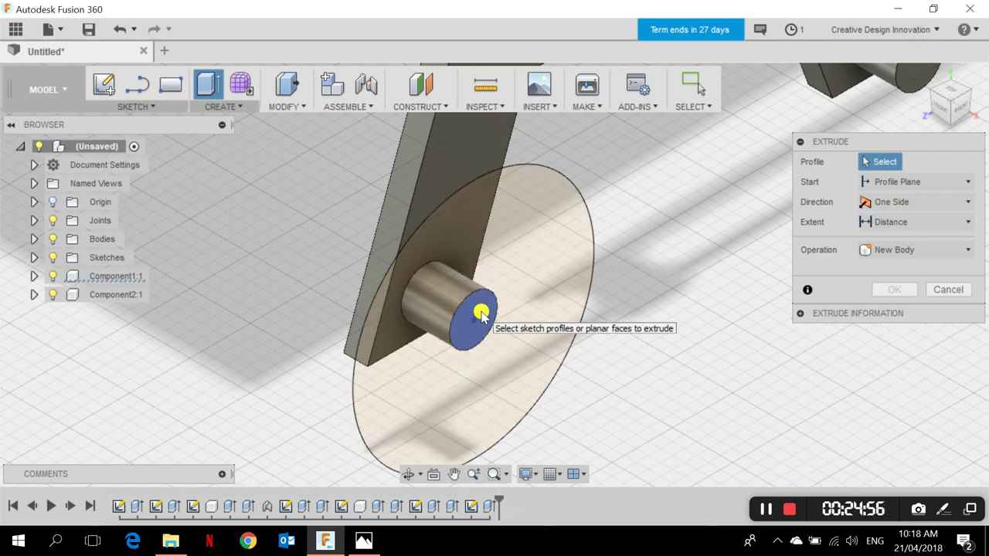
left_click(508, 249)
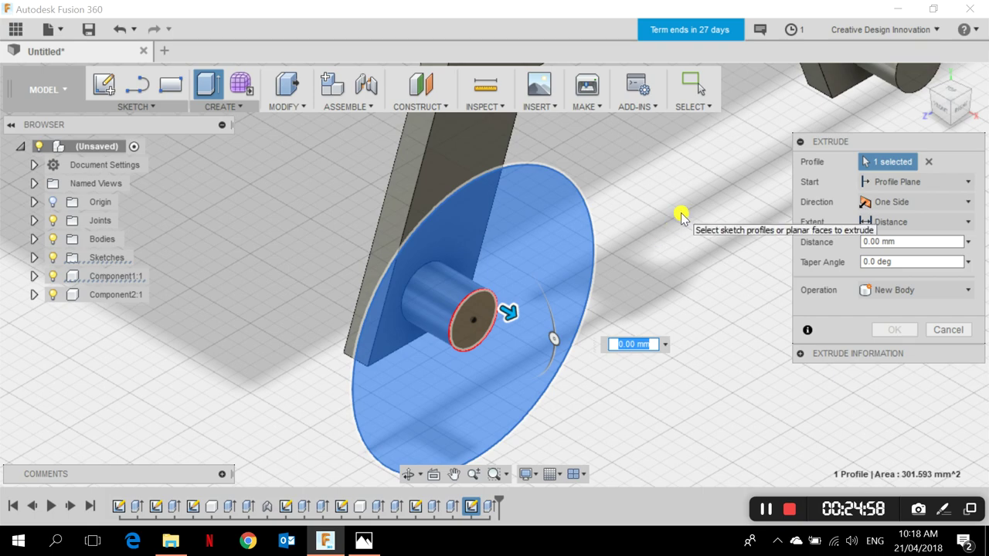
- Try extruding the ring profile by -1 mm towards the bracket leg with the Join operation, and clear the distance
left_click(940, 111)
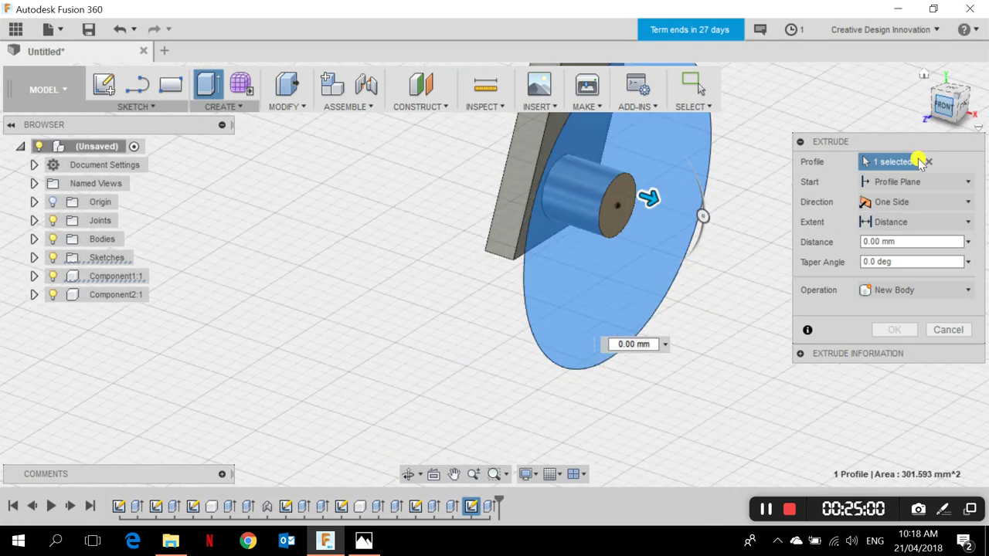
middle_click_drag(733, 225, 599, 280)
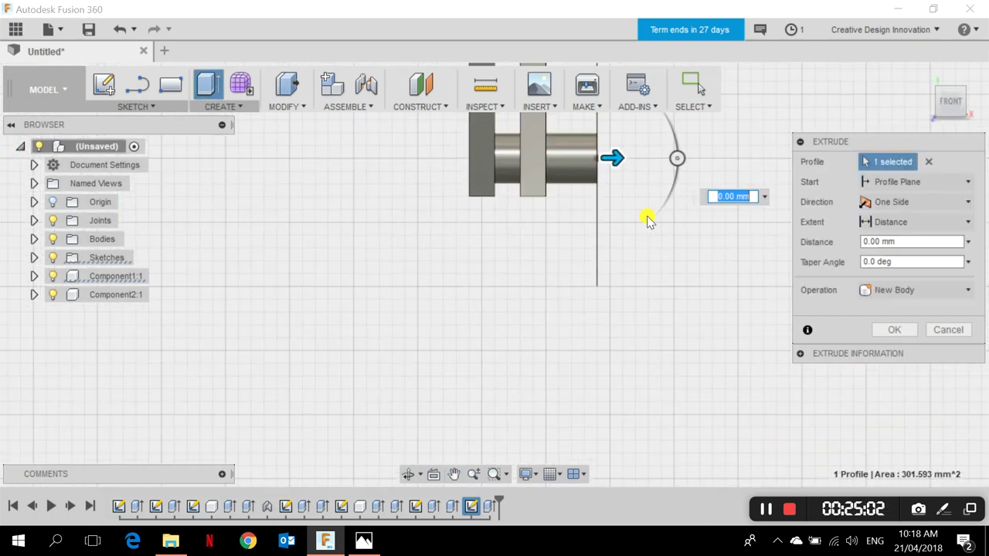
mouse_move(627, 170)
left_mouse_down()
mouse_move(614, 161)
mouse_move(624, 181)
left_mouse_up()
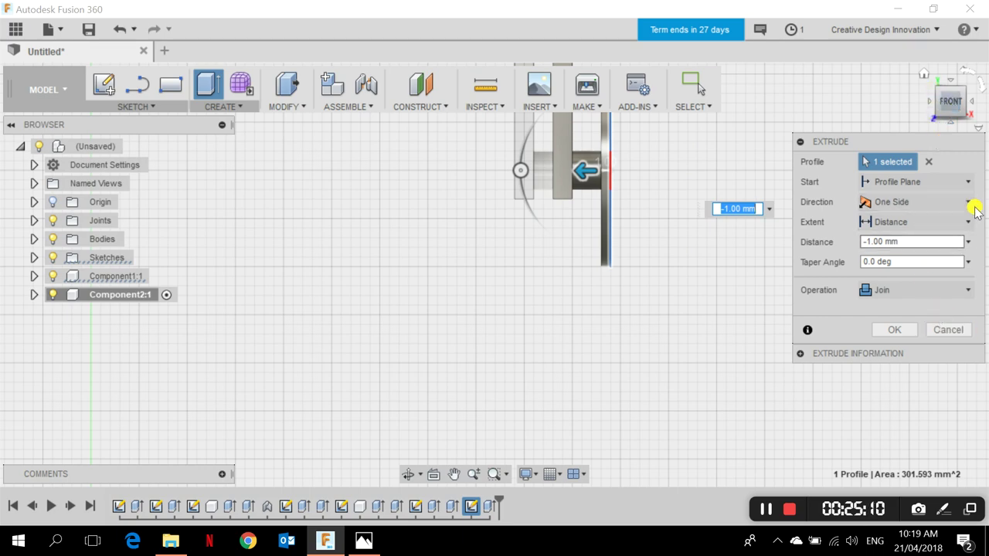
left_click(970, 241)
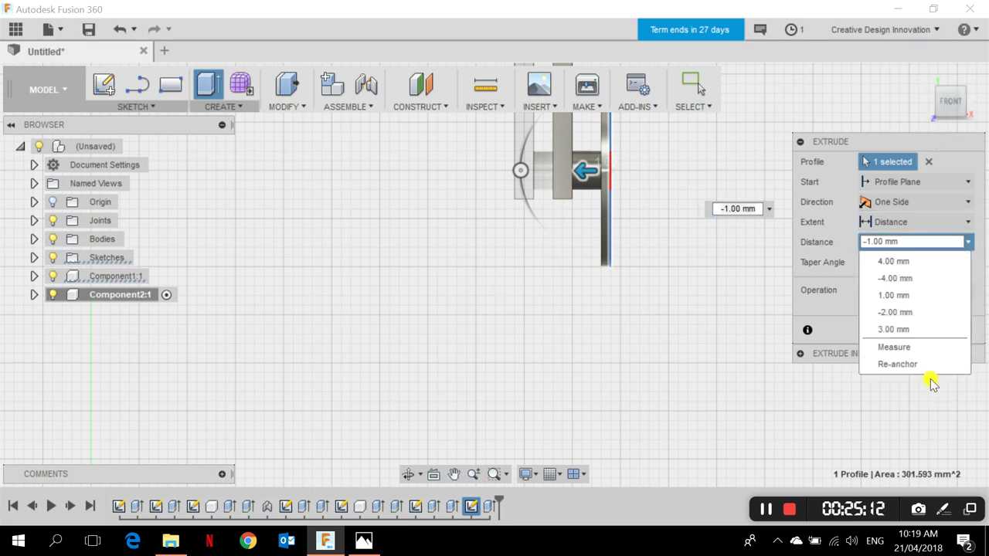
left_click(871, 241)
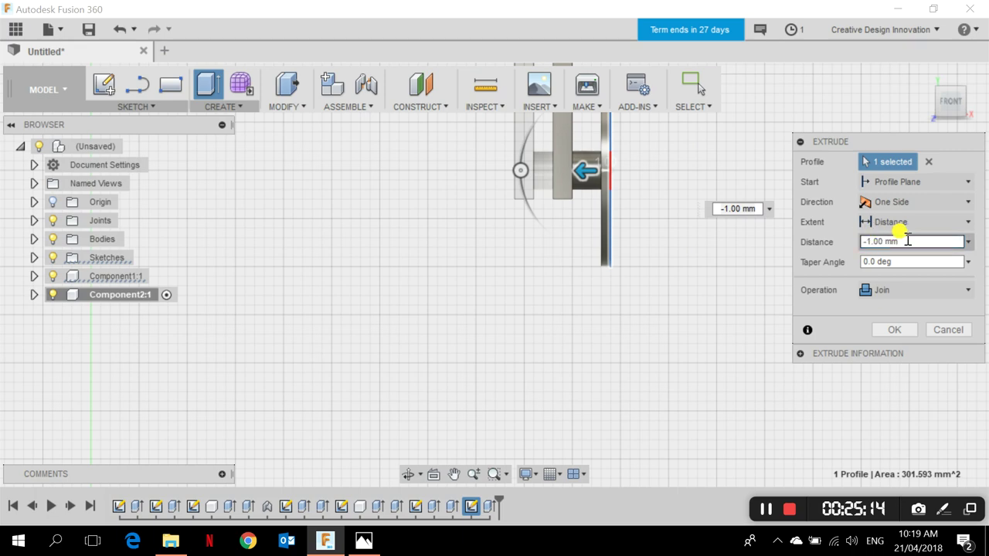
left_click_drag(896, 242, 856, 242)
key("BackSpace")
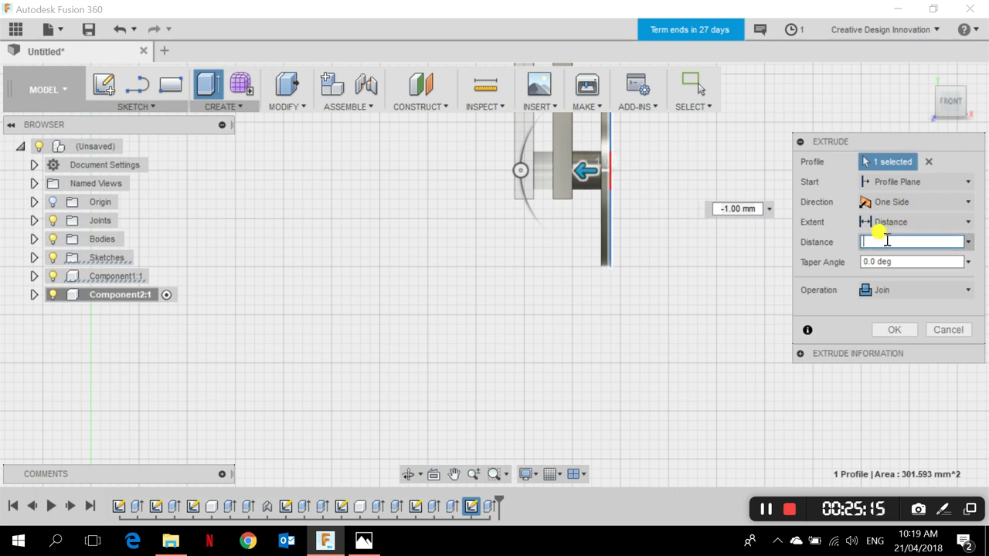
- Add the pin's circle to the extrusion profiles and extrude the wheel outward by 5 mm as a new component
left_click(924, 79)
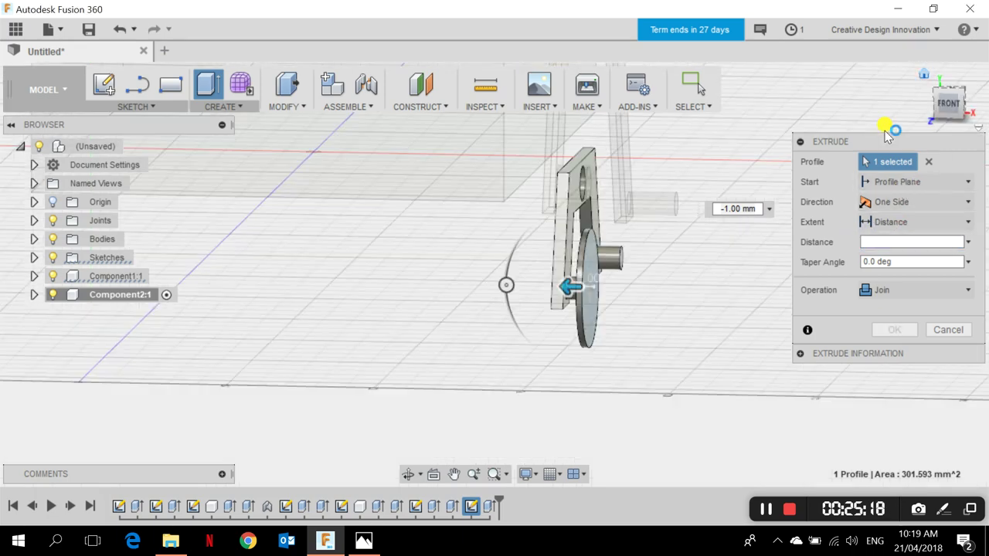
scroll(466, 435, "up", 8)
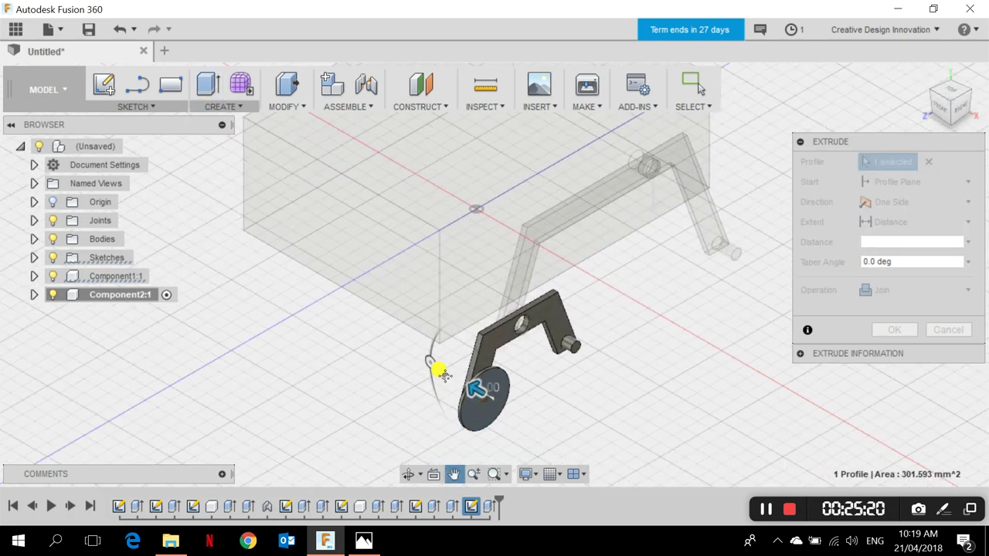
scroll(600, 294, "down", 3)
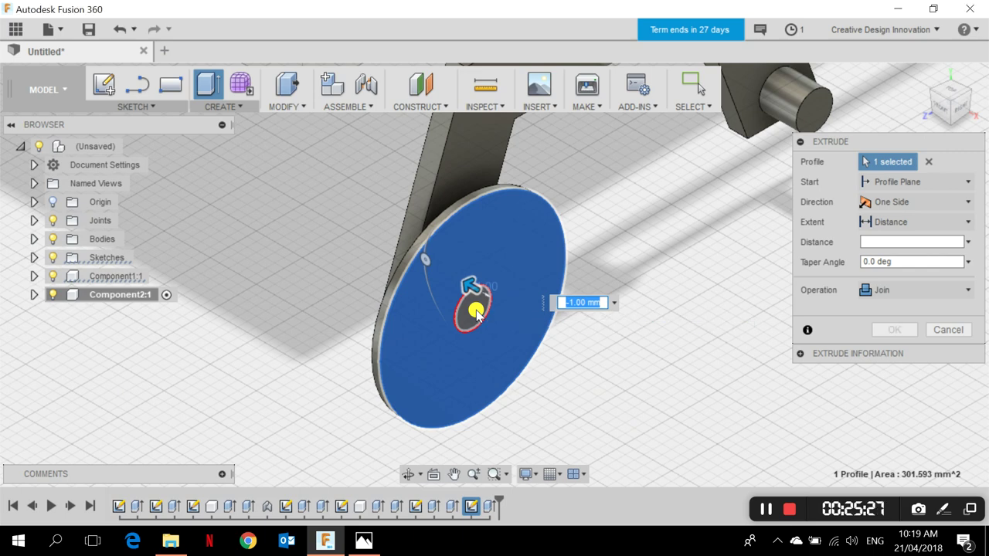
left_click(476, 313)
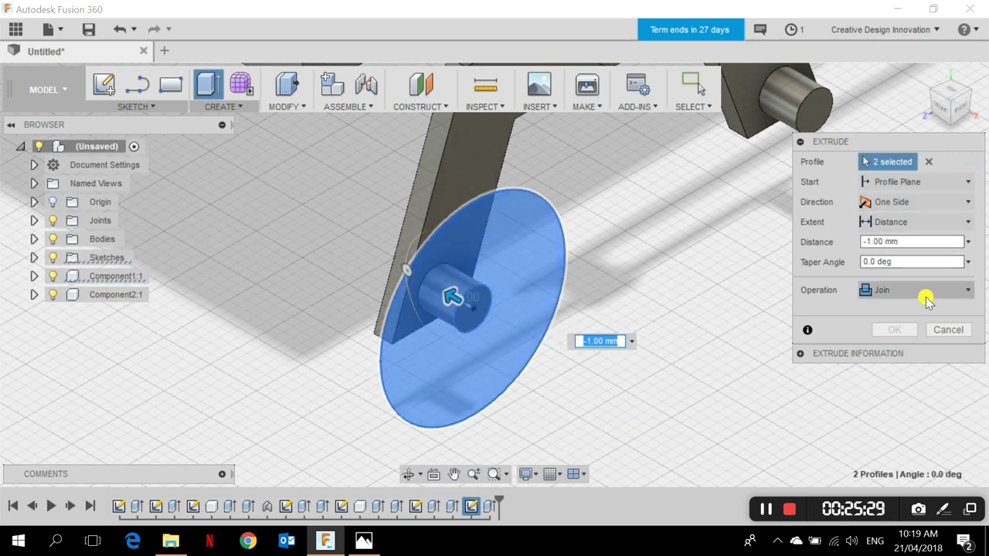
left_click(926, 300)
left_click(908, 384)
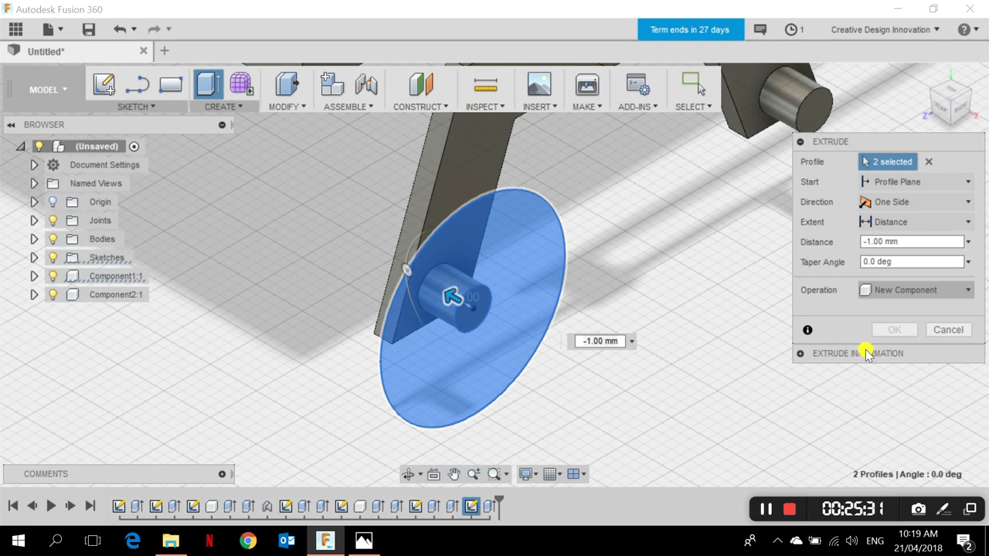
left_click(936, 112)
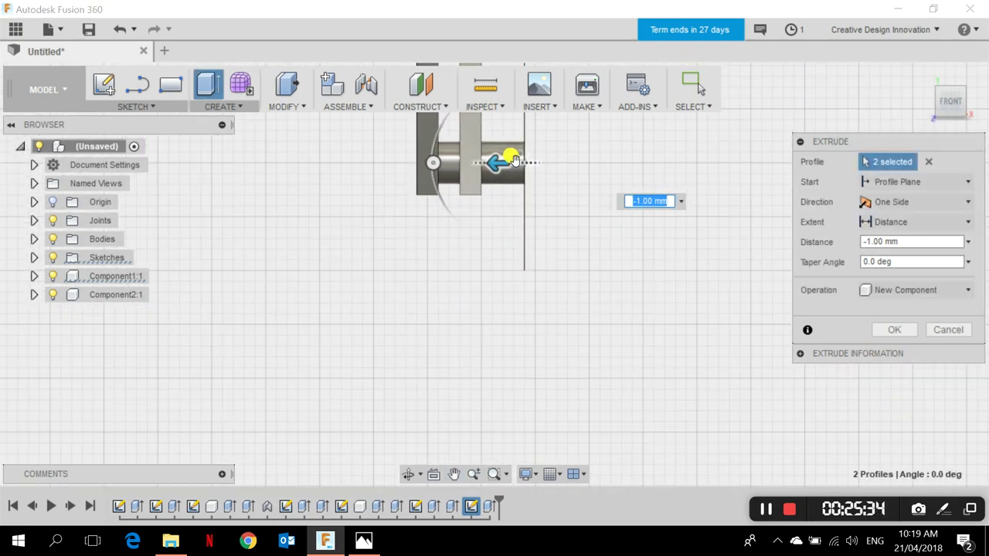
left_click_drag(500, 160, 563, 189)
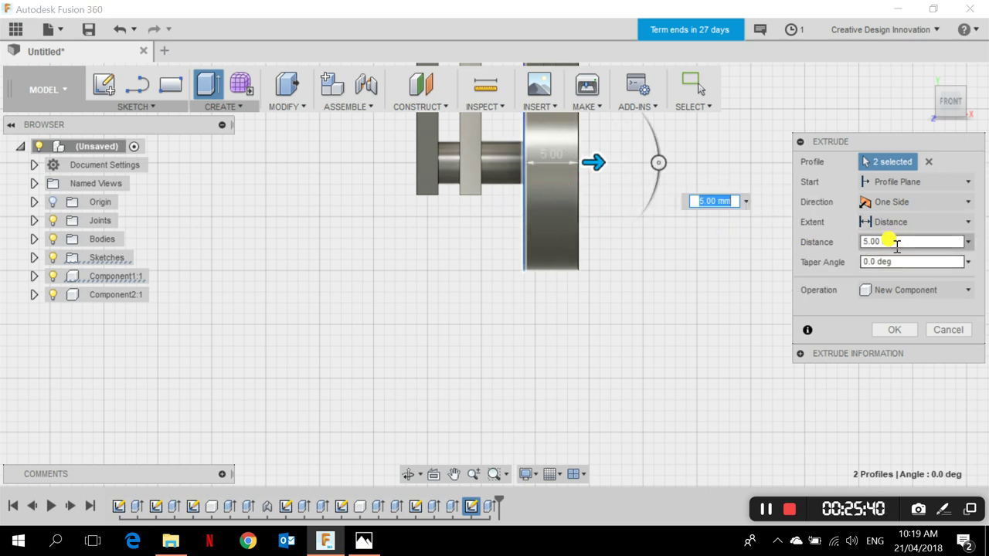
left_click(902, 329)
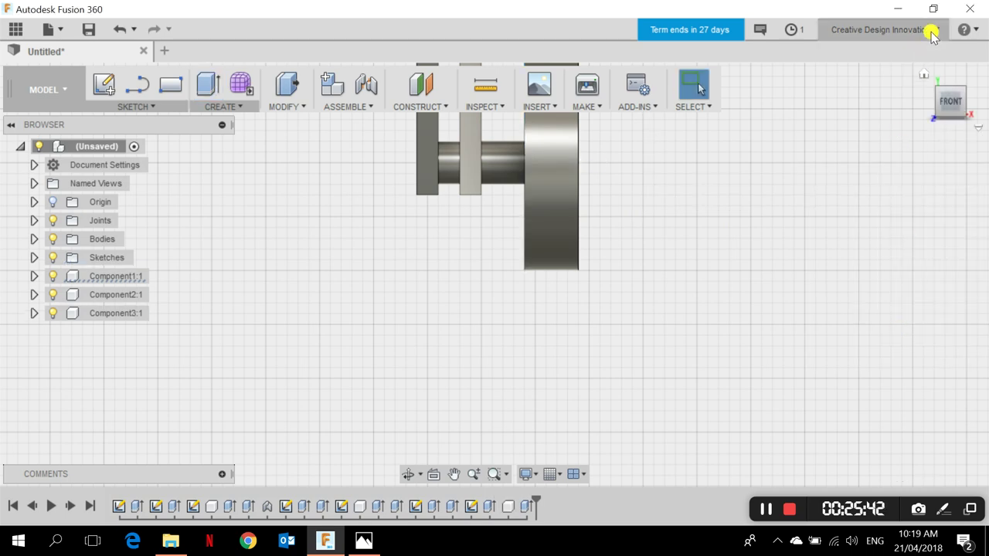
- Examine the new wheel from several sides and expand the list of bodies
left_click(924, 71)
scroll(558, 435, "up", 5)
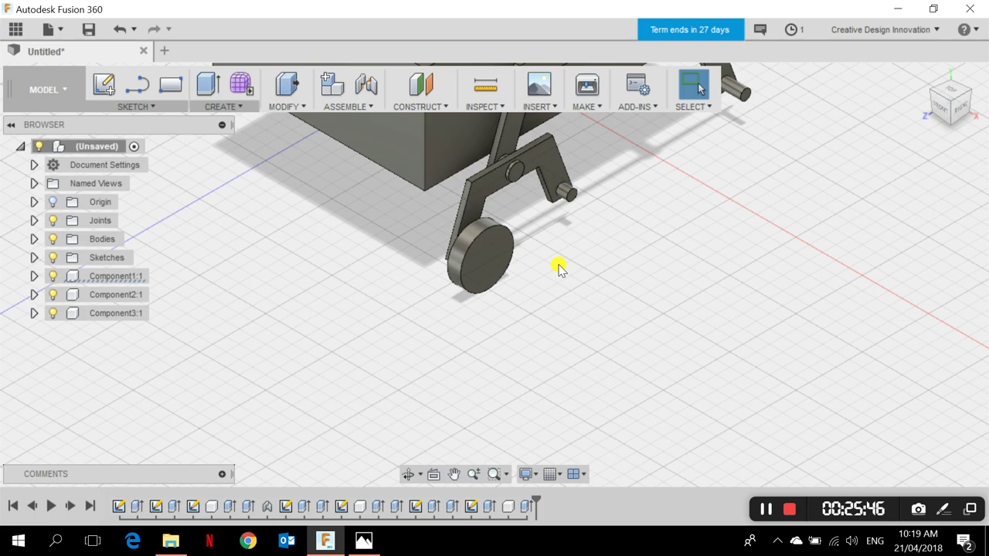
scroll(441, 203, "up", 2)
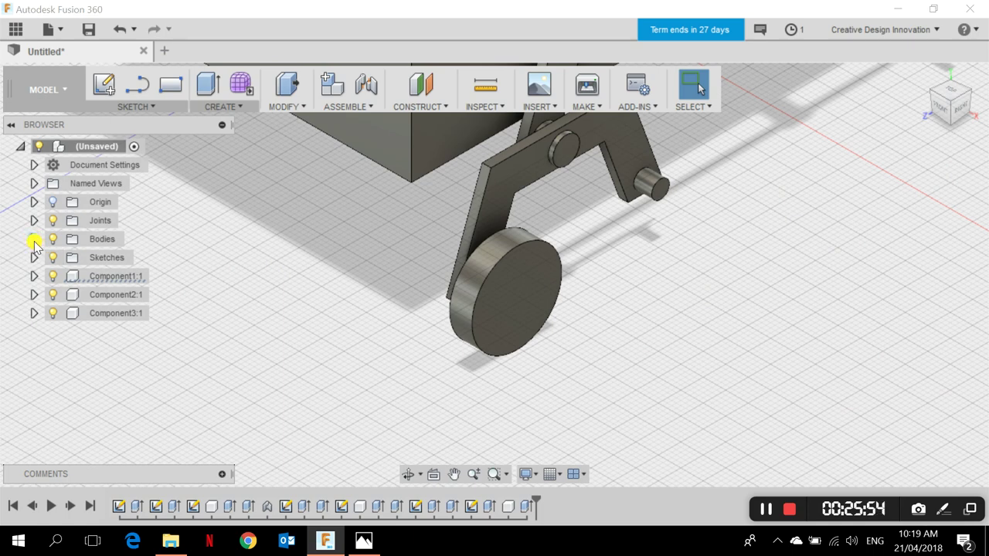
left_click(34, 239)
left_click(33, 239)
left_click(34, 239)
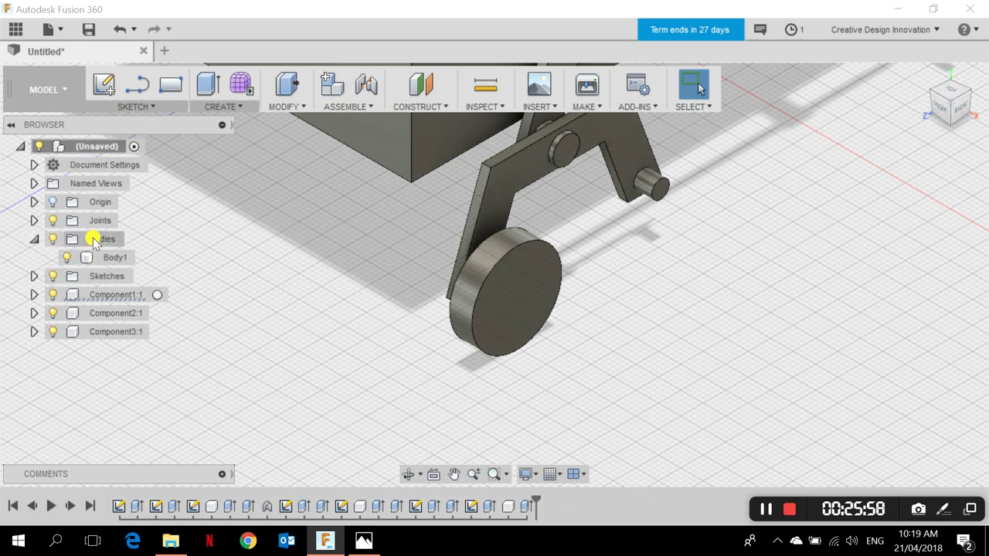
left_click(958, 107)
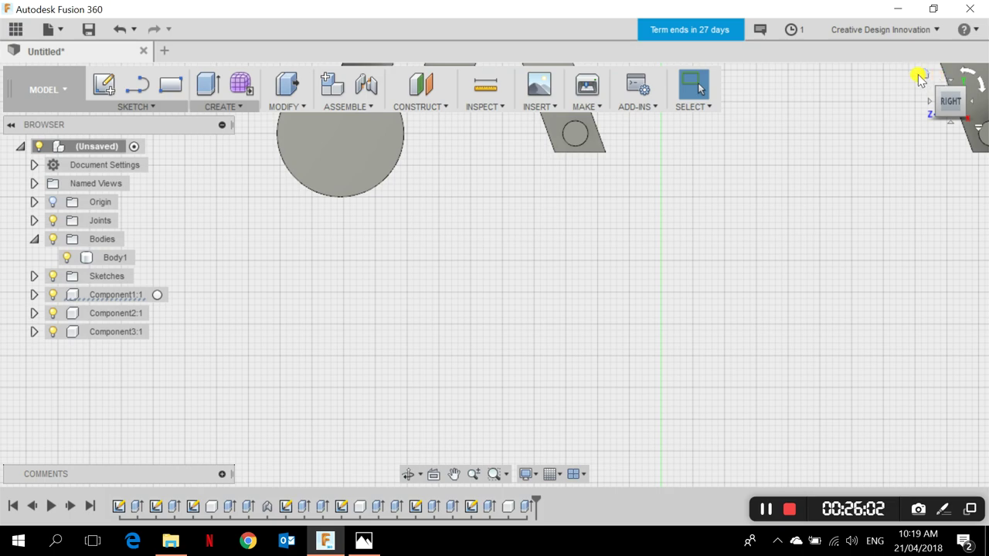
left_click(925, 76)
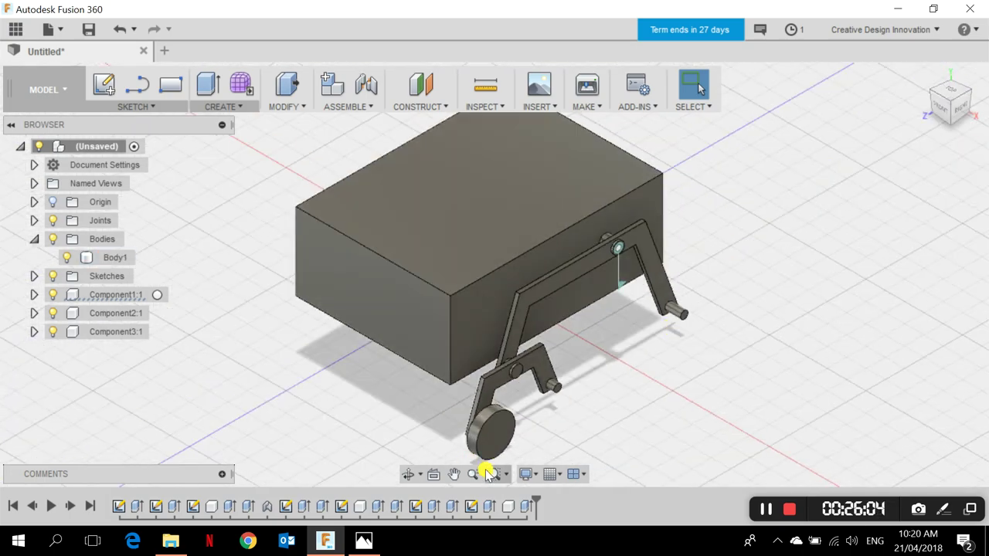
- Sketch an upright closed line rectangle about 1 mm wide and three times as tall on the wheel's outer face, crossing its upper rim
left_click(144, 105)
left_click(141, 35)
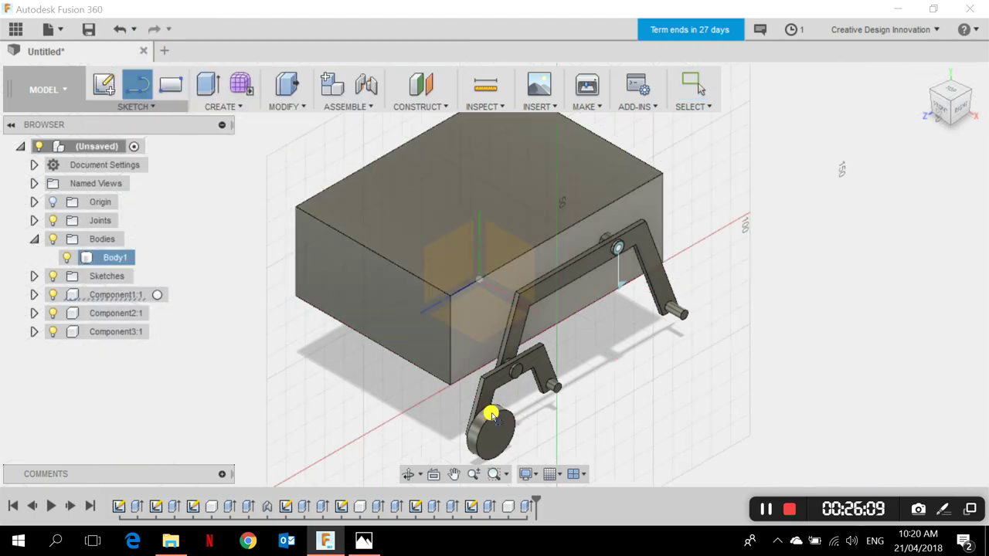
left_click(497, 427)
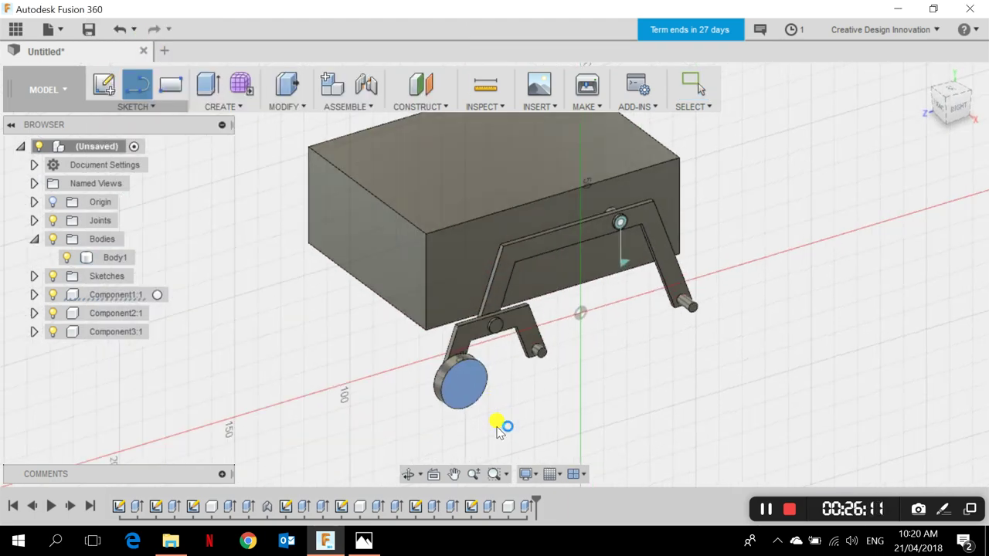
scroll(494, 286, "up", 5)
scroll(494, 247, "up", 5)
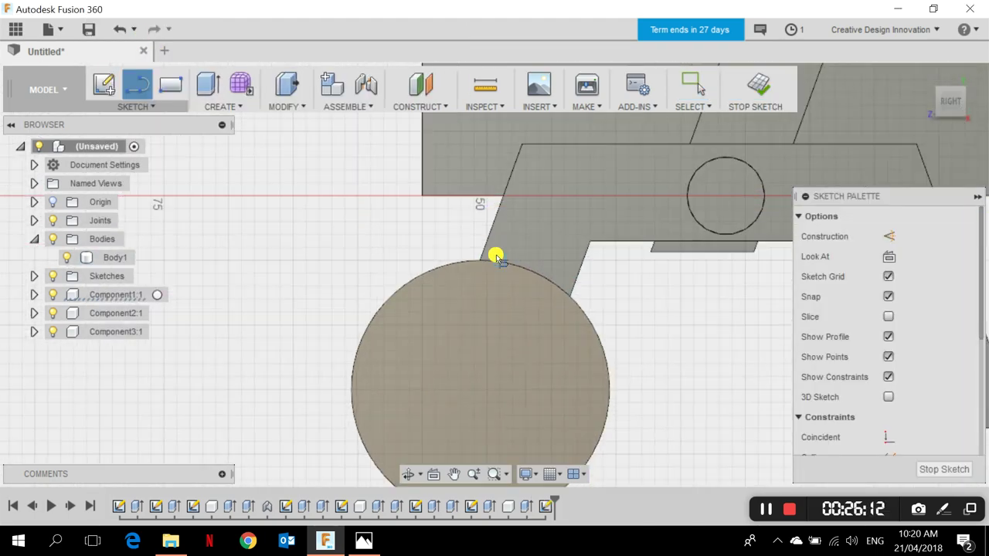
left_click(461, 224)
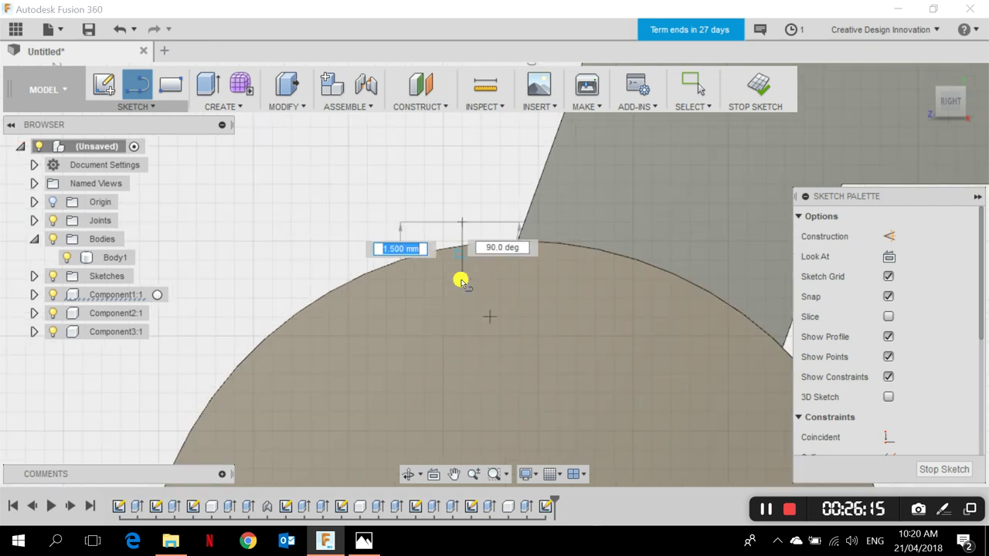
left_click(461, 336)
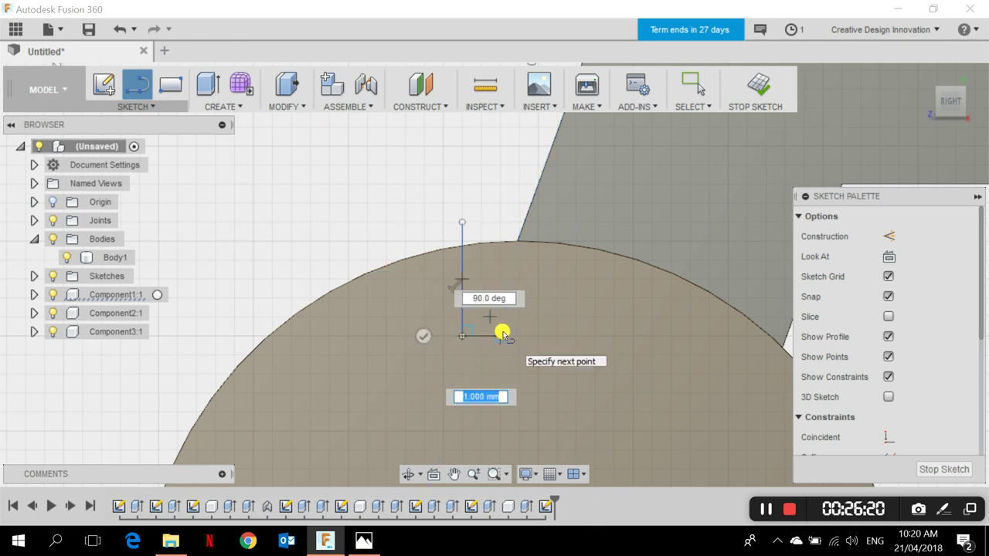
left_click(500, 336)
left_click(500, 223)
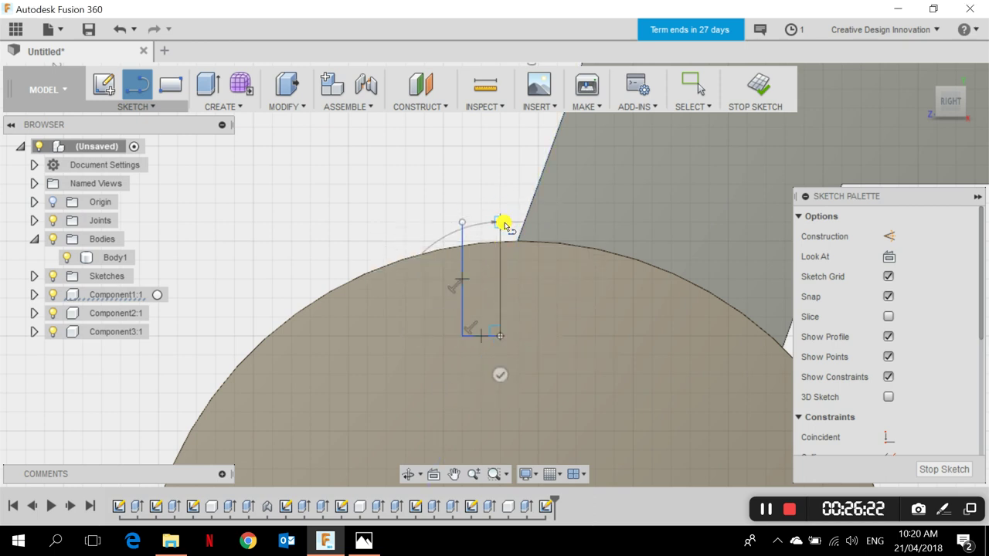
left_click(462, 223)
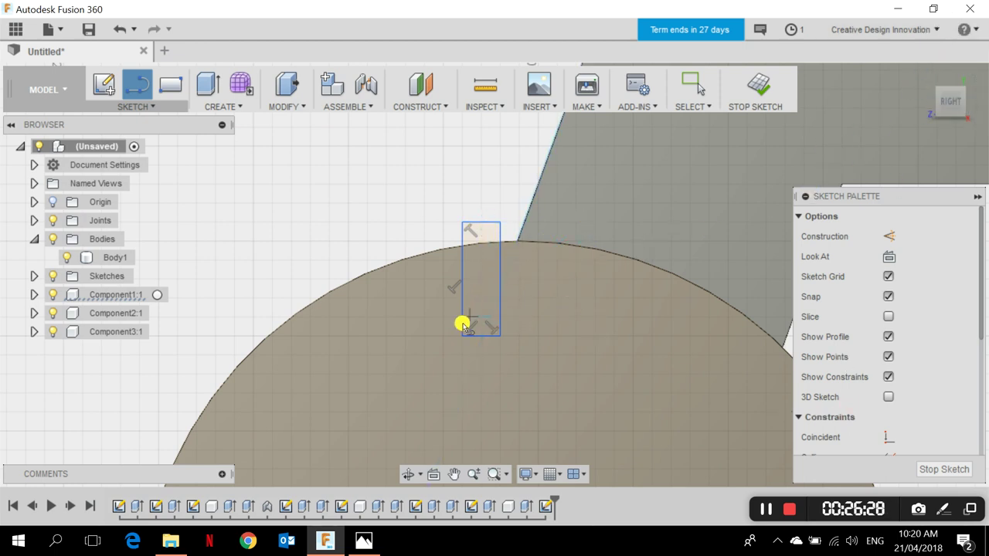
left_click(922, 75)
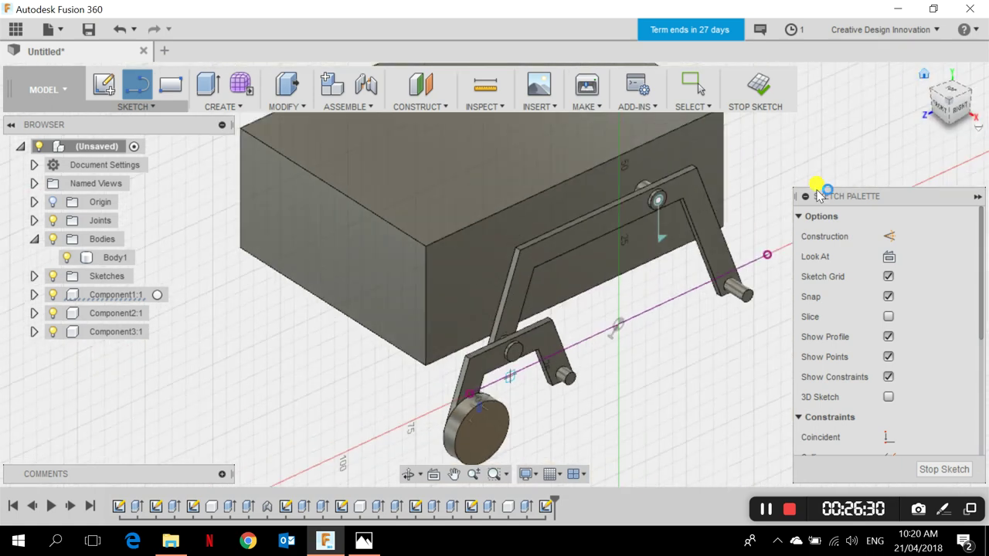
- Extrude both regions of the narrow upright rectangle 0.5 mm outward from the wheel's outer face with the Join operation
key("Escape")
middle_click_drag(520, 372, 487, 194)
scroll(484, 194, "up", 3)
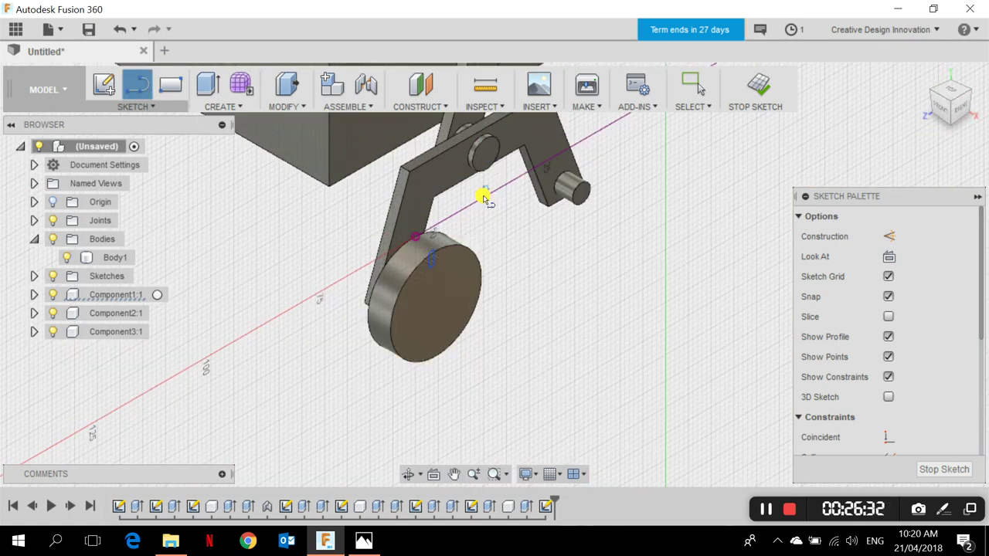
scroll(470, 281, "up", 1)
scroll(425, 258, "up", 3)
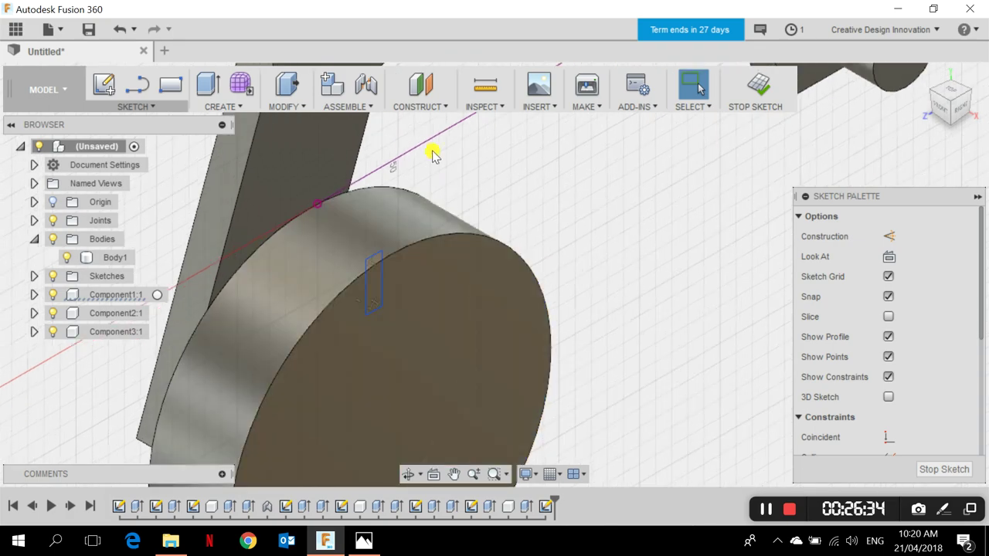
scroll(431, 145, "down", 6)
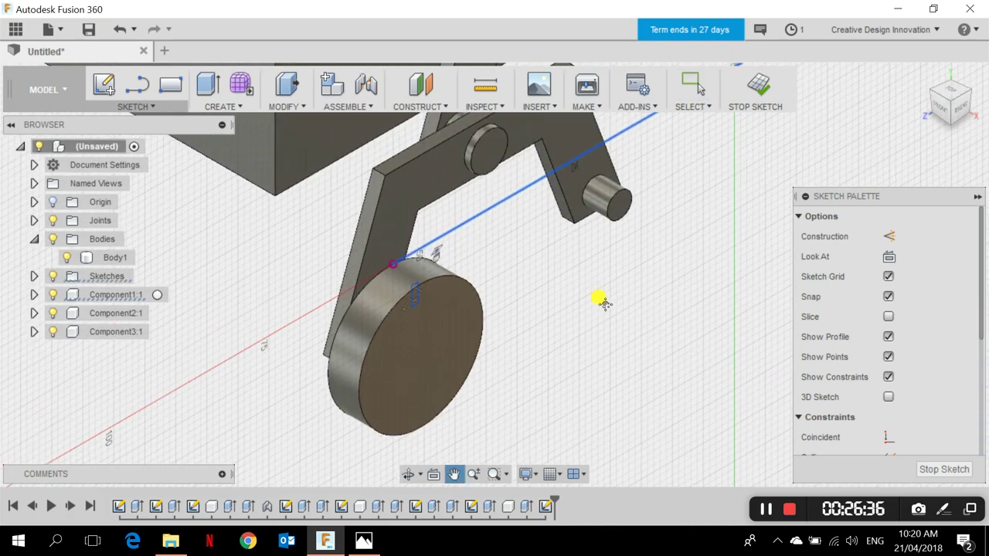
scroll(606, 322, "down", 2)
scroll(602, 318, "up", 5)
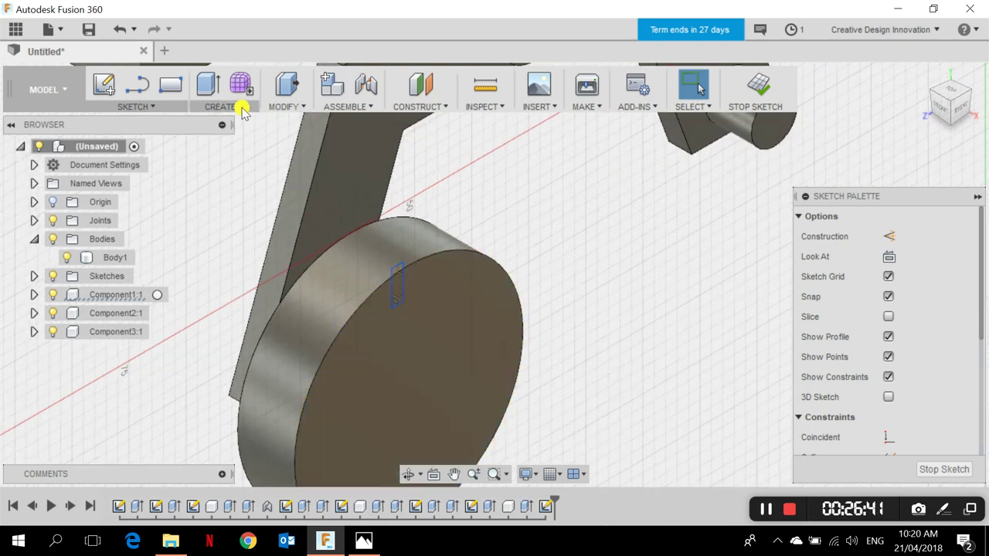
left_click(216, 105)
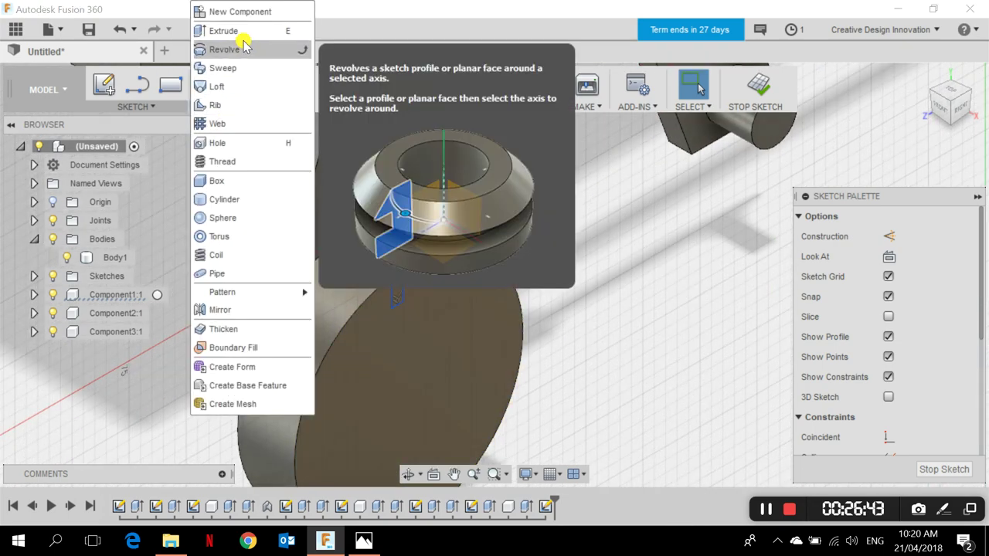
left_click(223, 31)
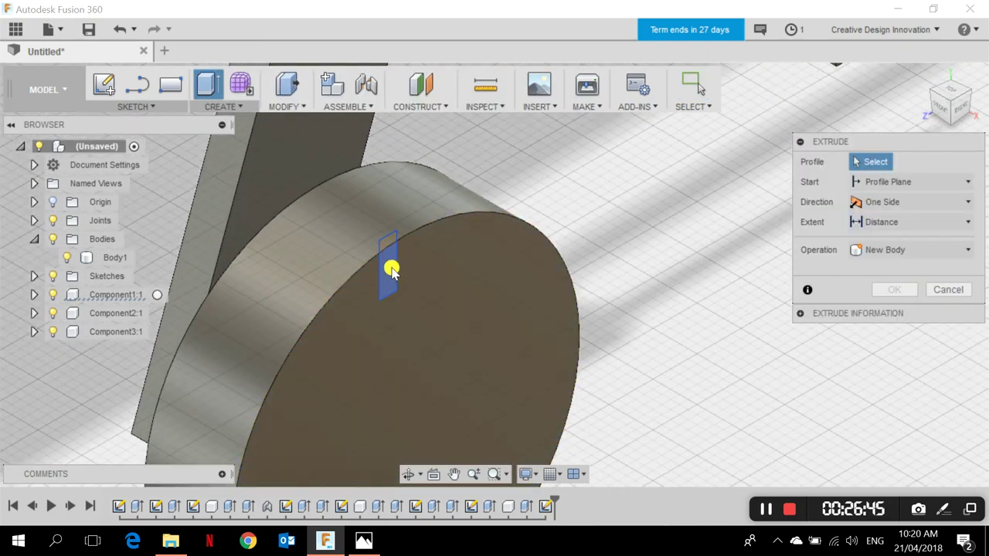
left_click(391, 268)
scroll(379, 244, "up", 3)
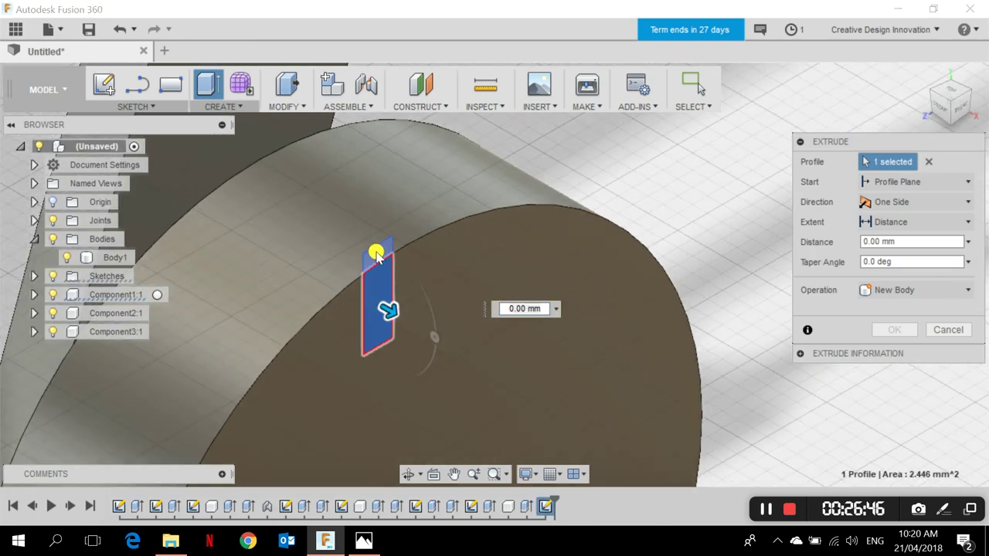
left_click(377, 249)
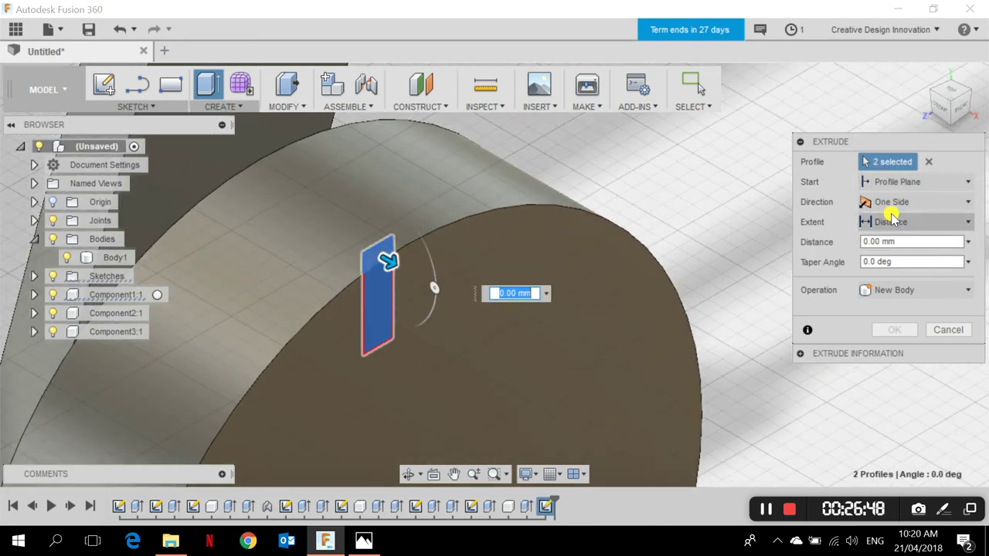
left_click(887, 292)
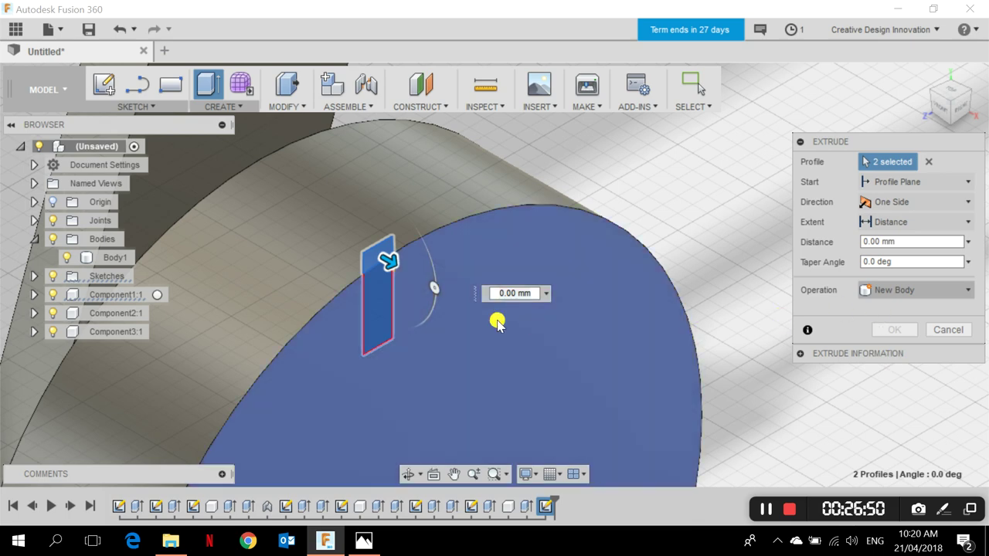
left_click_drag(393, 260, 400, 268)
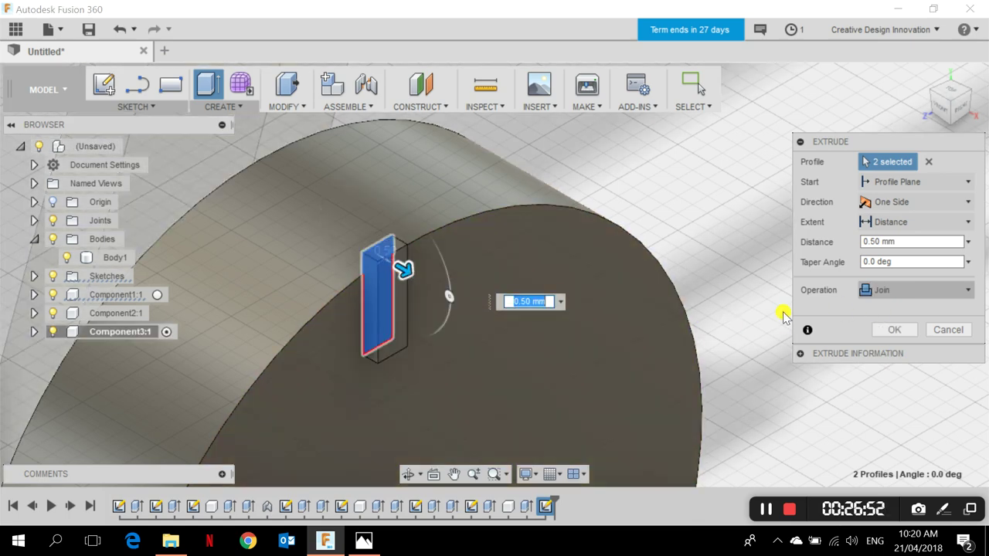
left_click(895, 329)
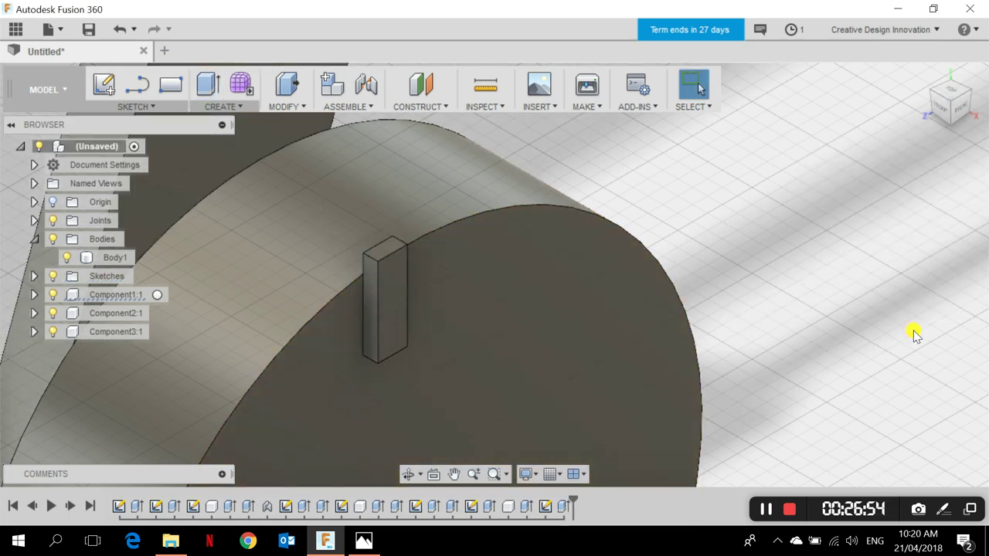
middle_click_drag(249, 137, 343, 266, "shift")
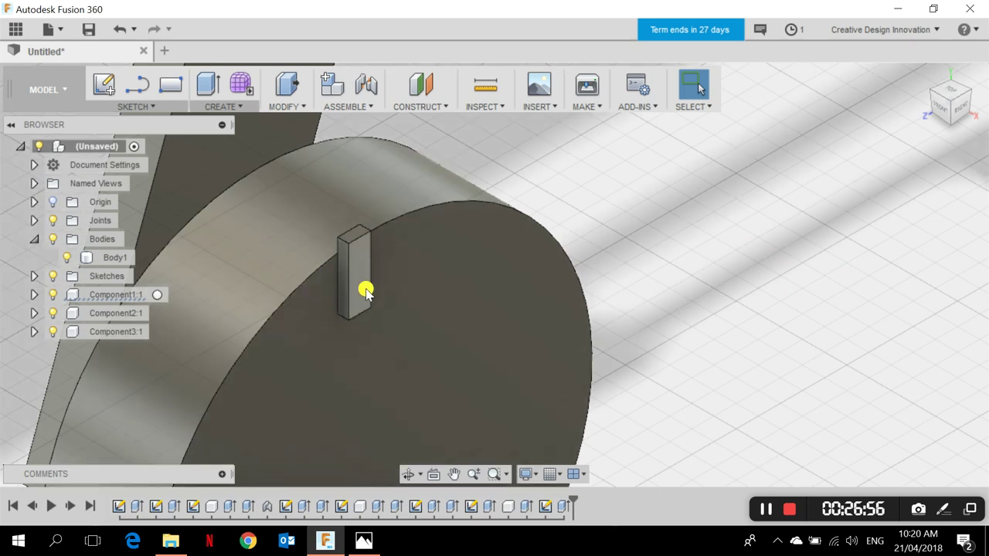
scroll(367, 289, "down", 3)
middle_click_drag(391, 331, 560, 203)
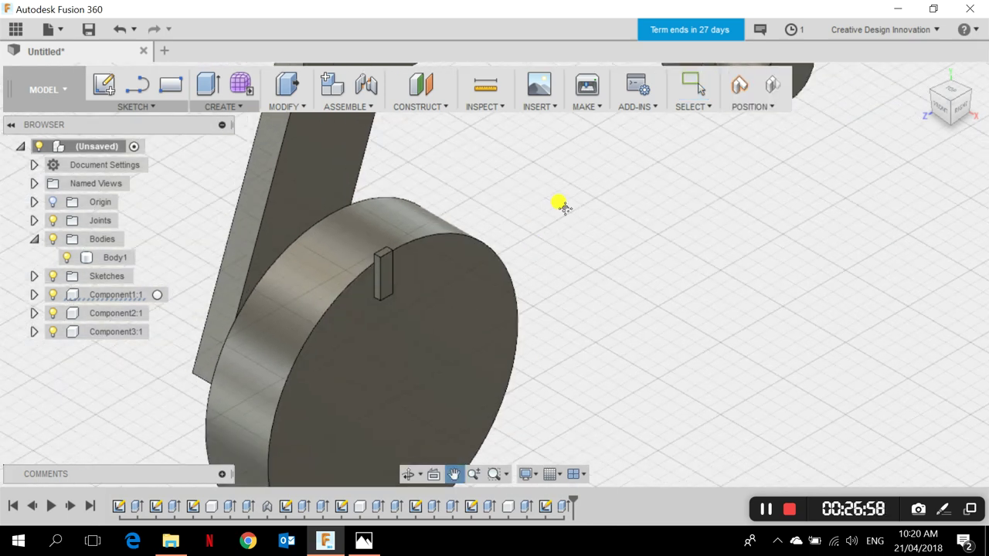
scroll(570, 190, "up", 2)
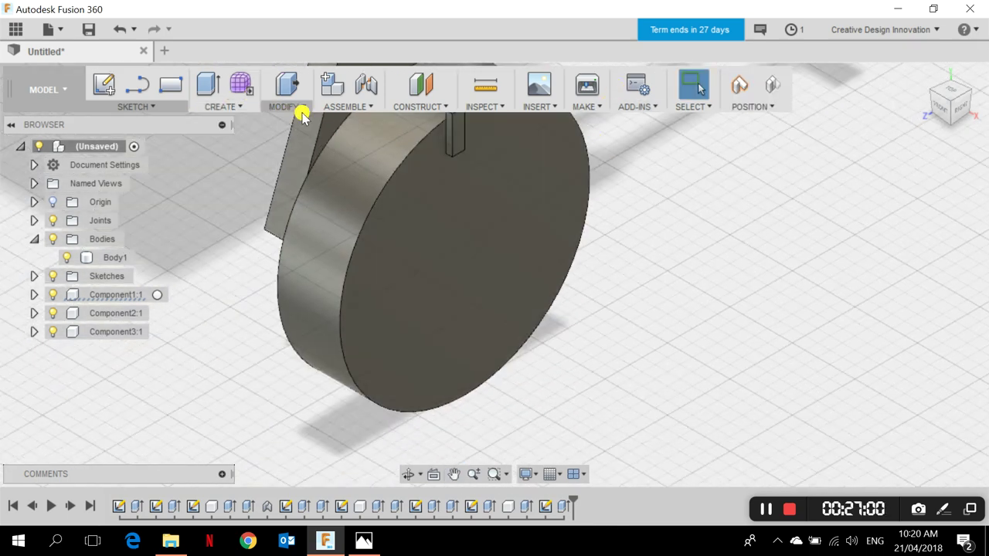
scroll(505, 203, "down", 1)
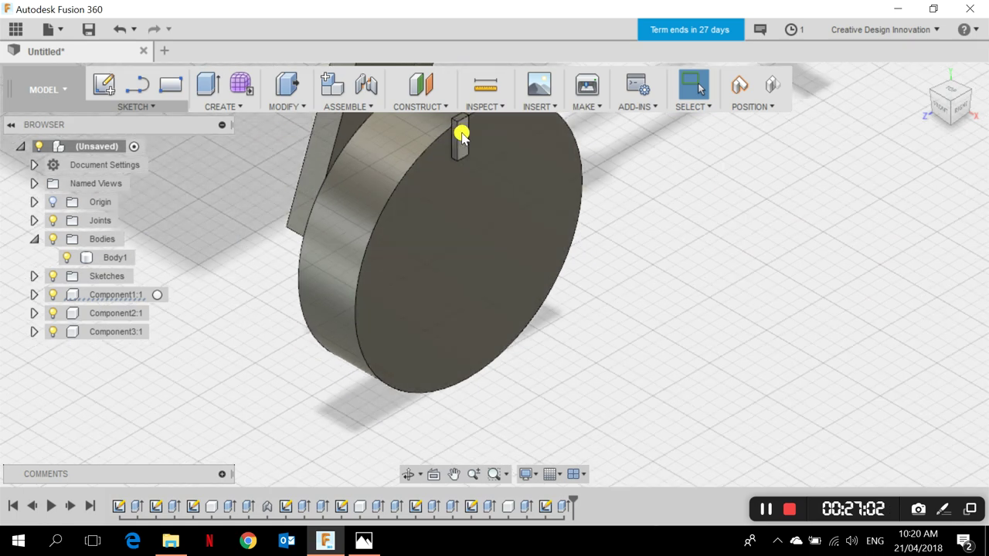
left_click(236, 108)
mouse_move(255, 292)
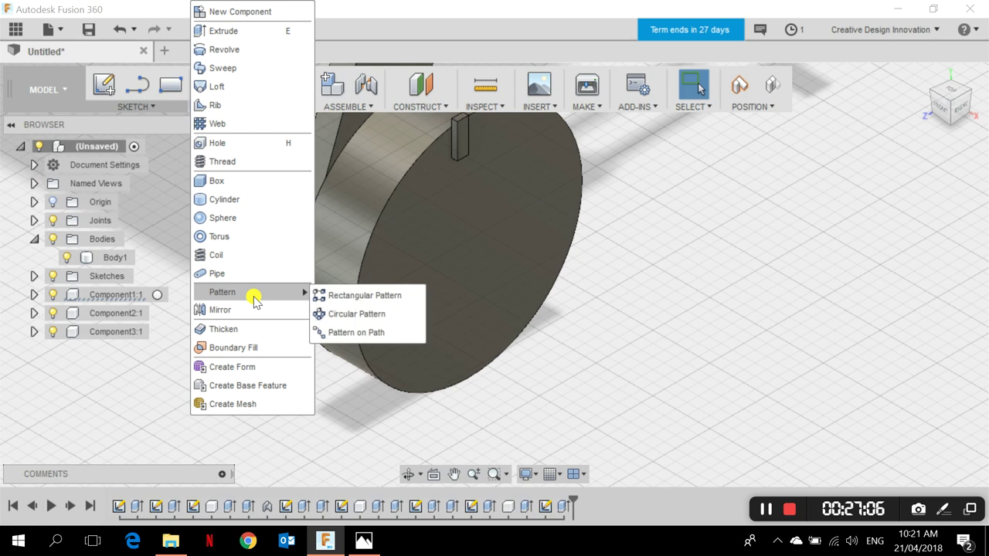
left_click(358, 313)
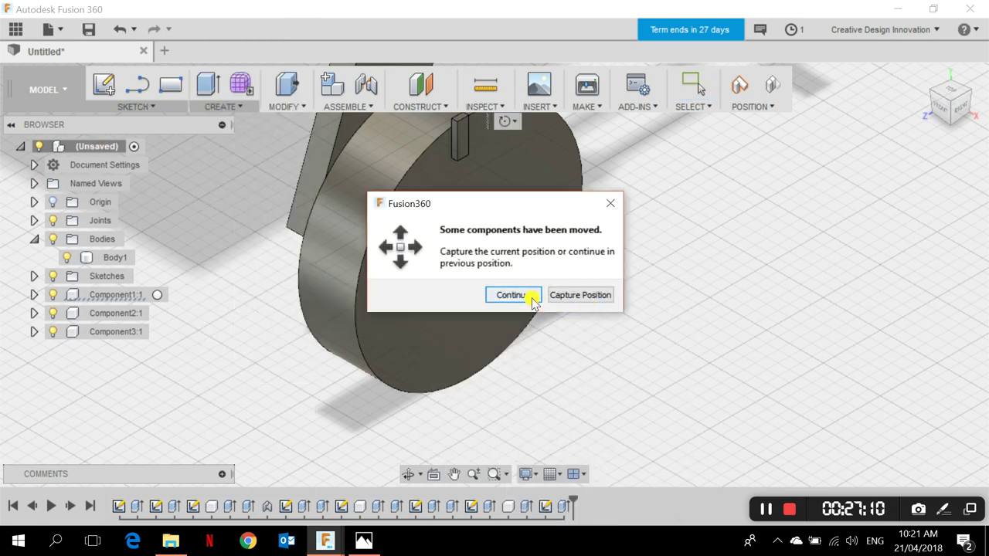
left_click(605, 211)
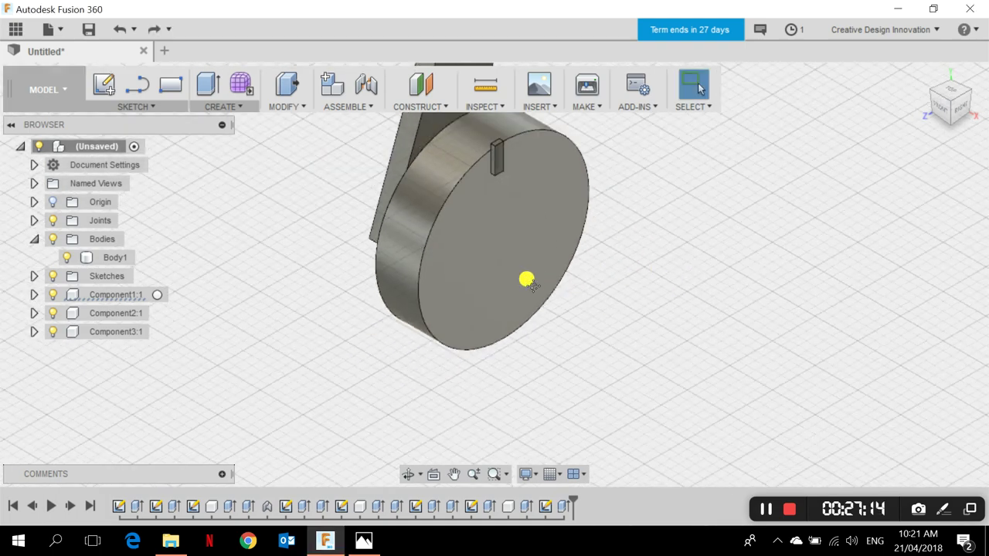
- Try to set up a circular pattern of the small raised block using the Bodies pattern type, and cancel it
left_click(219, 107)
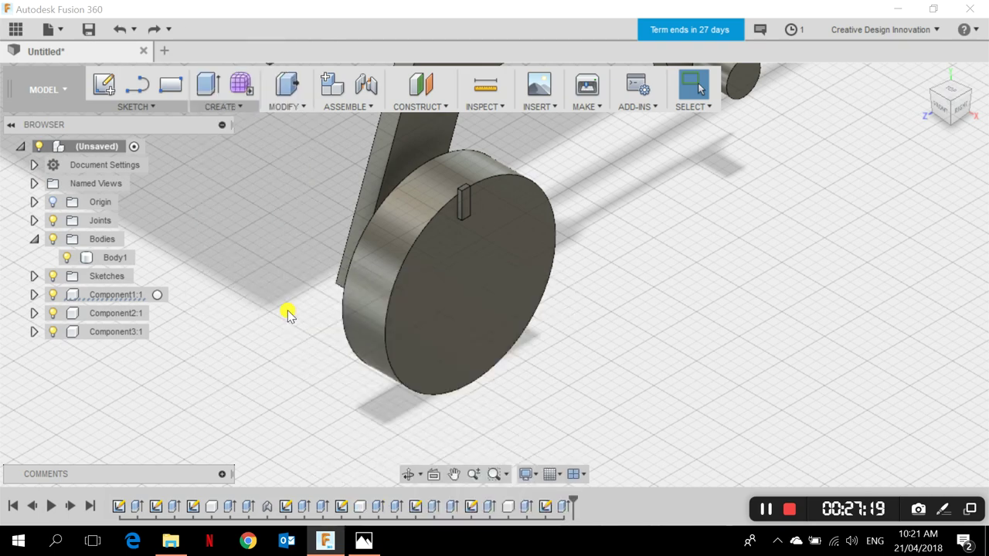
key("Escape")
left_click(242, 109)
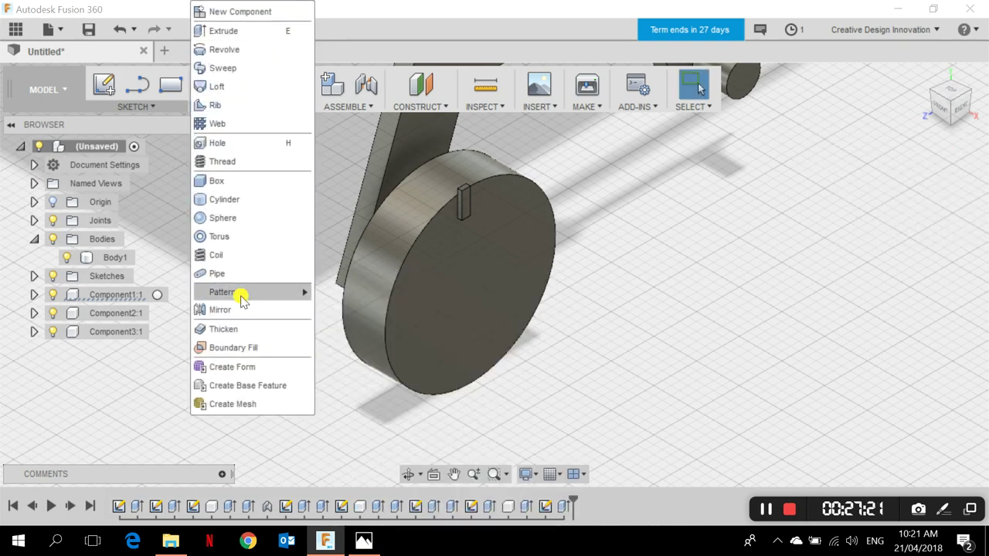
mouse_move(238, 293)
left_click(354, 314)
scroll(464, 199, "up", 2)
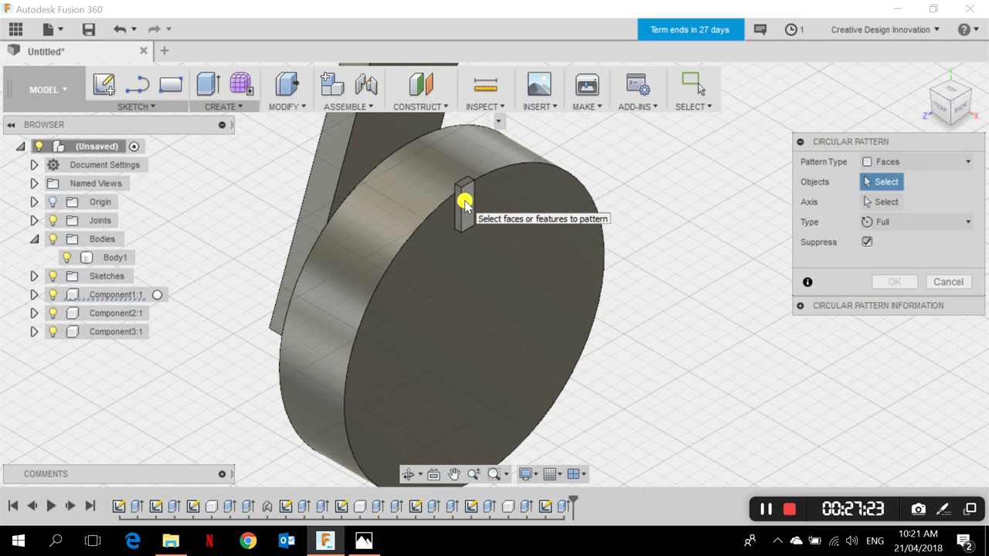
left_click(885, 161)
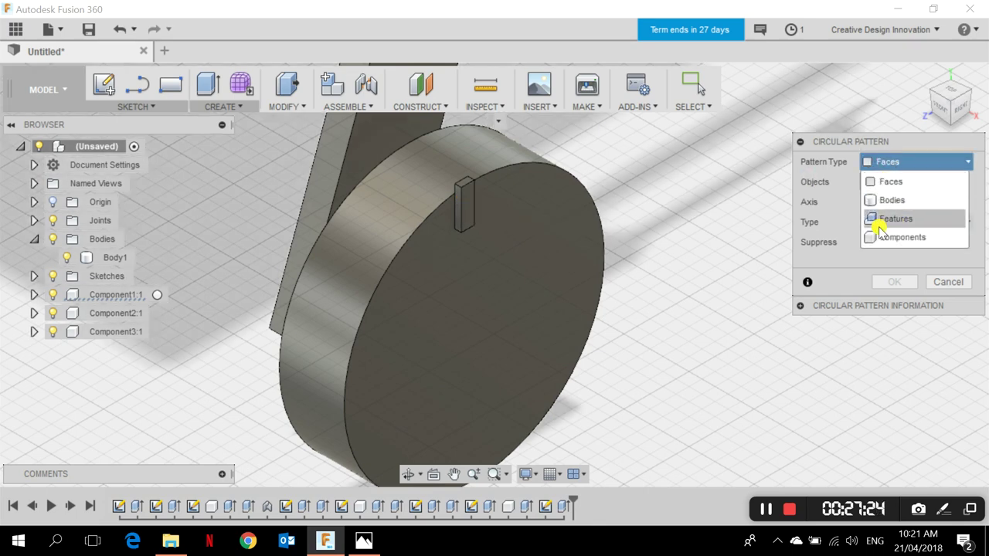
left_click(885, 201)
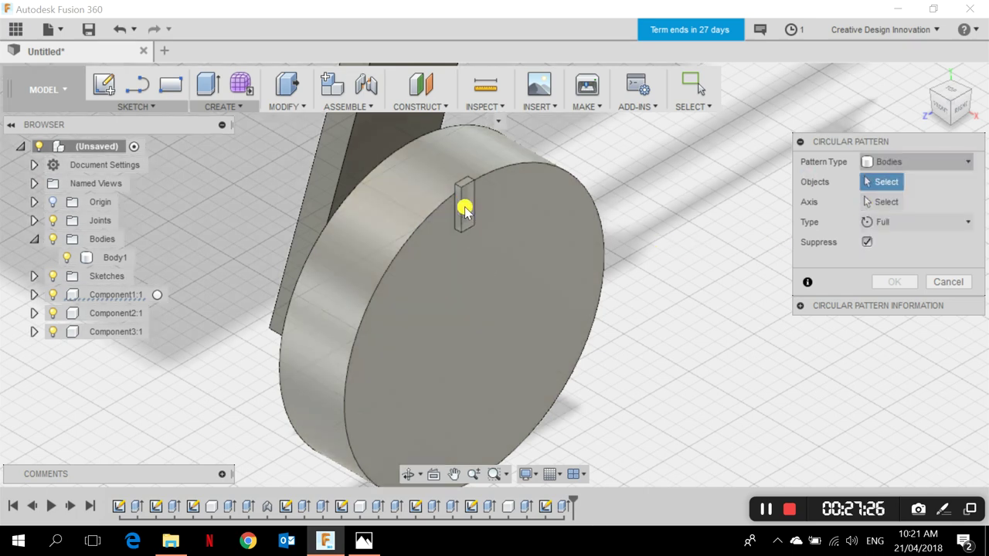
scroll(479, 200, "up", 2)
middle_click_drag(499, 297, 515, 252, "shift")
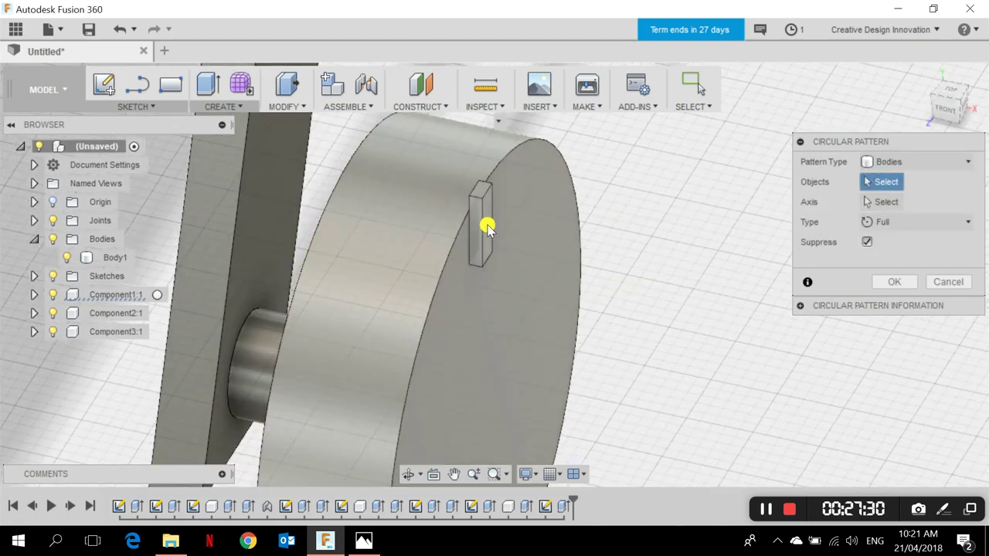
left_click(948, 281)
scroll(738, 357, "down", 3)
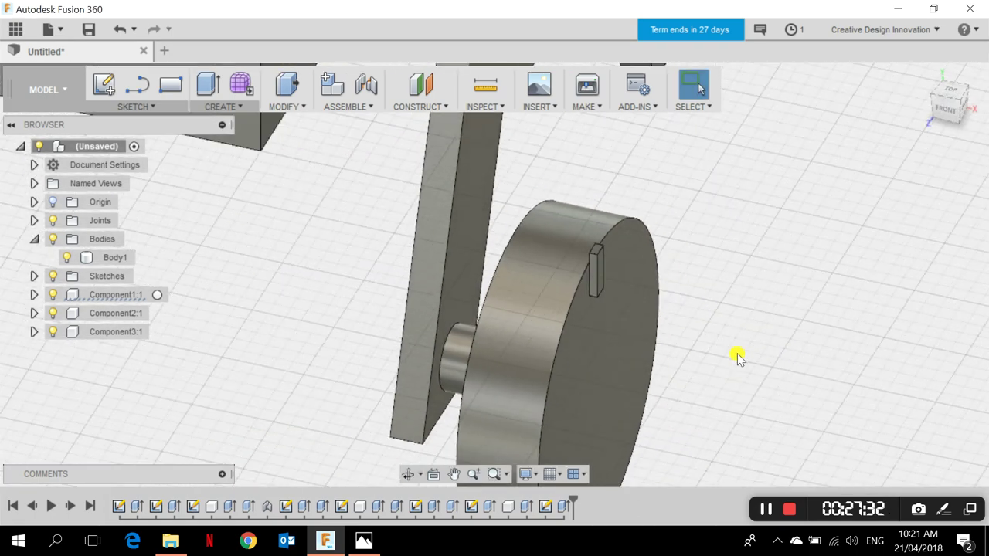
- Undo the joined extrusion of the narrow rectangle and return to its sketch on the wheel's outer face
left_click(548, 333)
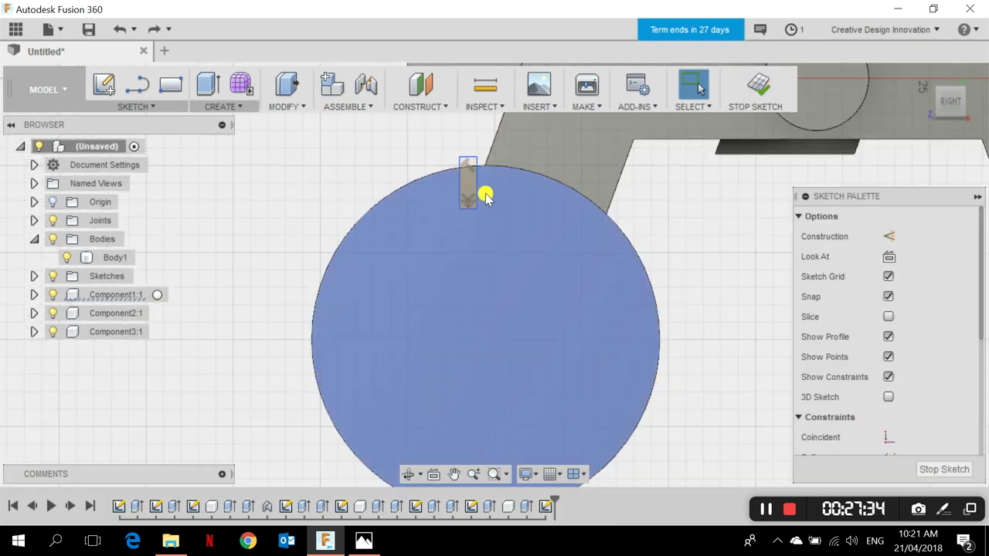
left_click(922, 77)
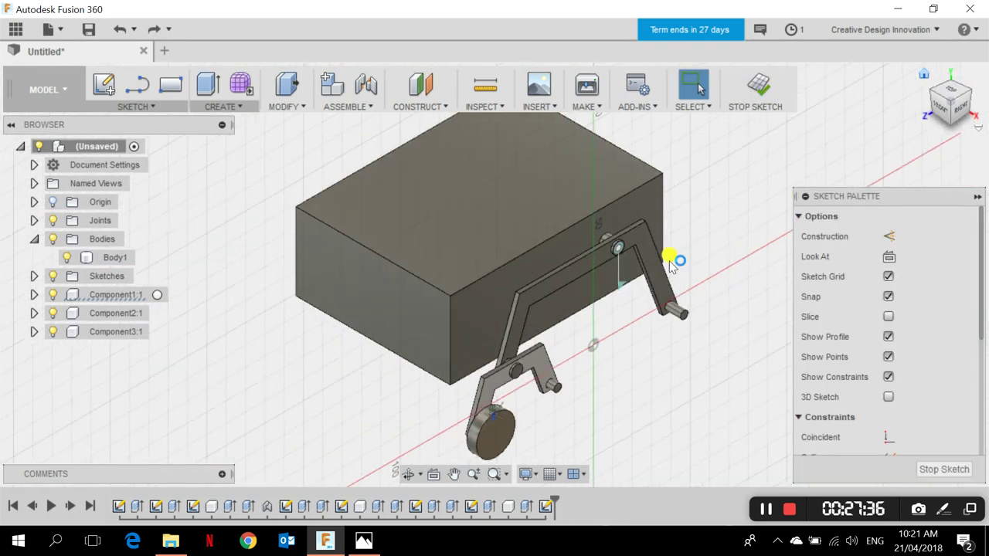
middle_click_drag(567, 444, 569, 239)
scroll(494, 183, "up", 4)
scroll(430, 236, "up", 5)
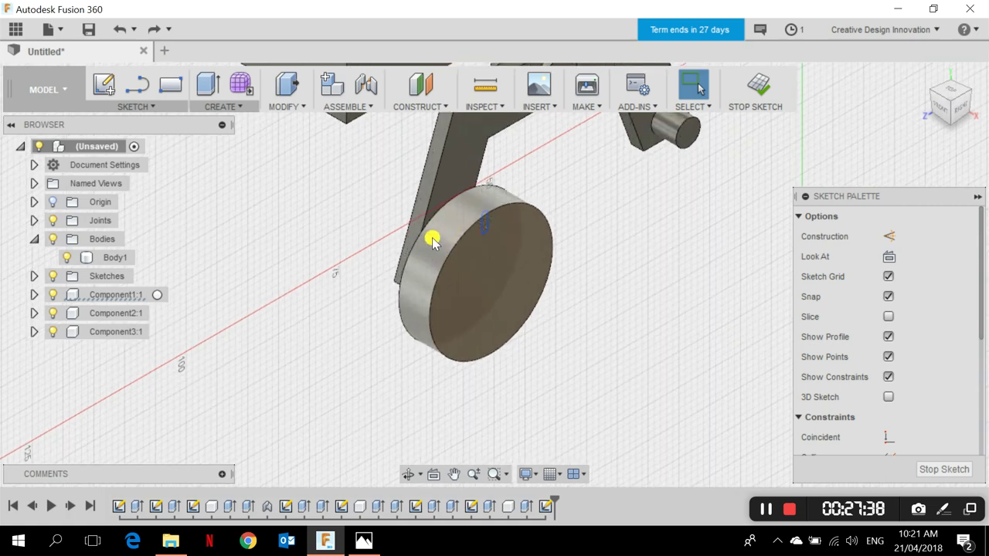
scroll(502, 233, "up", 4)
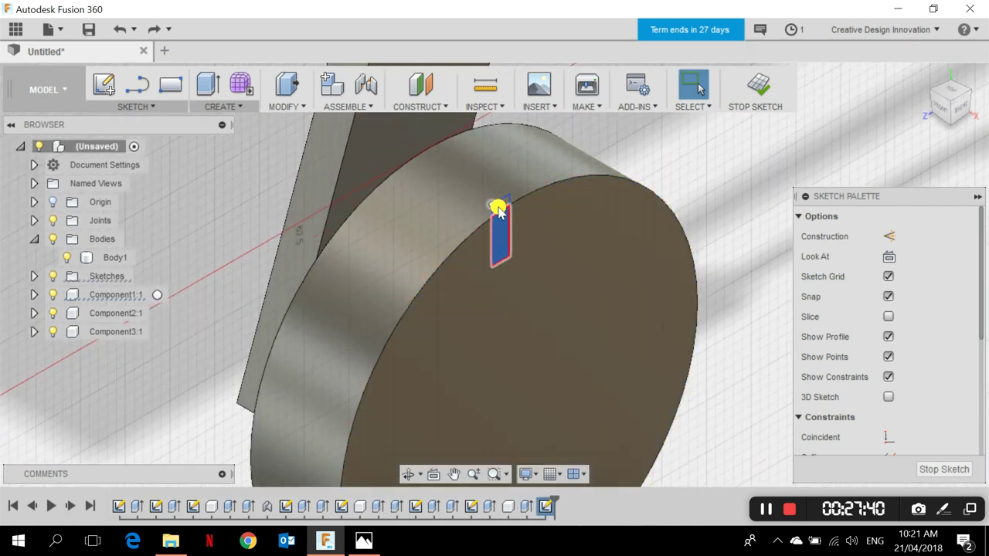
- Extrude both regions of the narrow upright rectangle 1 mm outward from the wheel's outer face as a new body
left_click(496, 214)
scroll(503, 227, "down", 3)
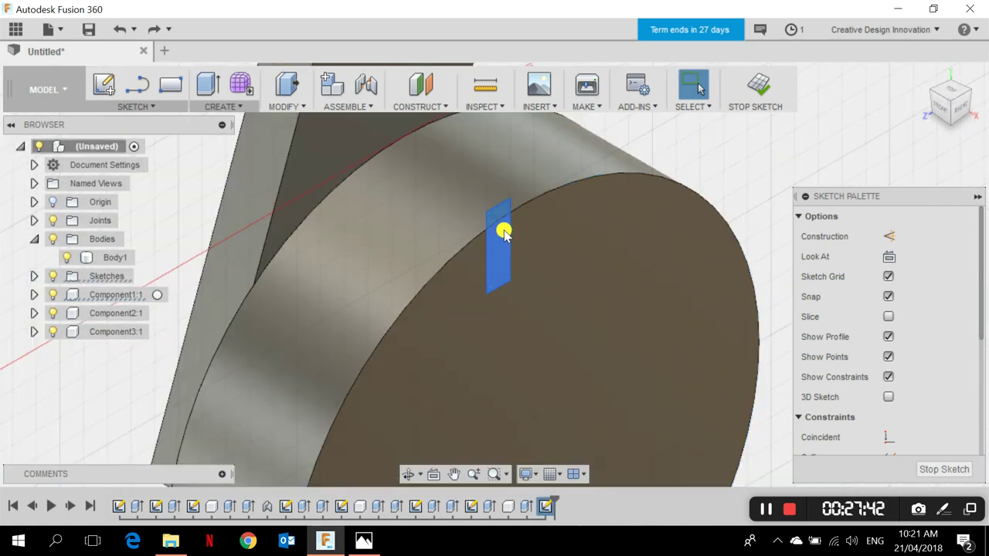
key("e")
left_click(869, 289)
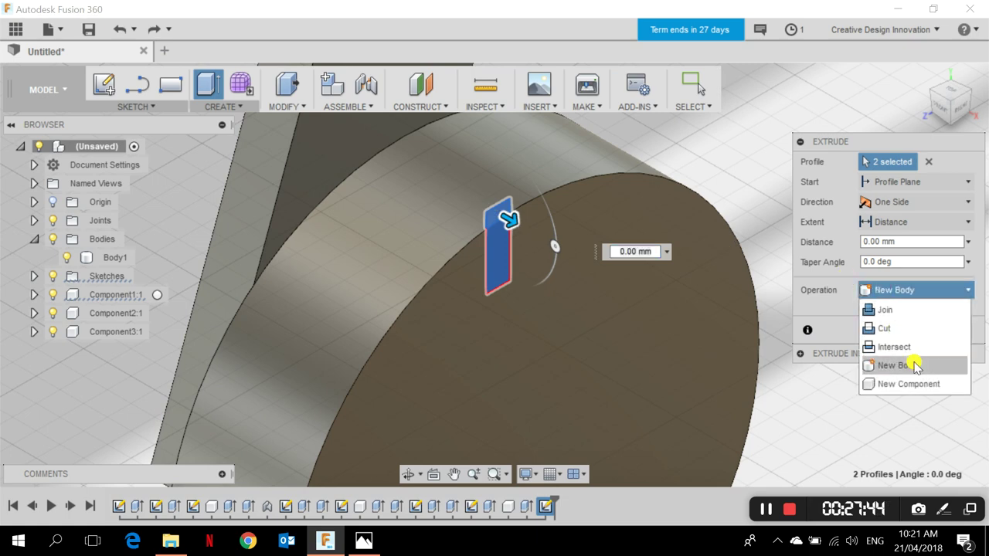
left_click(889, 365)
left_click_drag(505, 214, 522, 230)
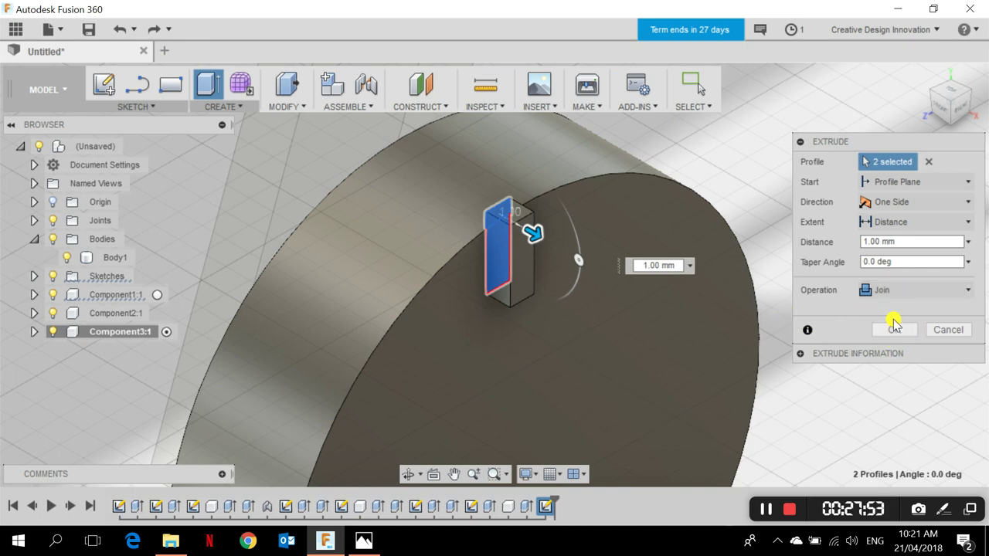
left_click(891, 290)
left_click(894, 363)
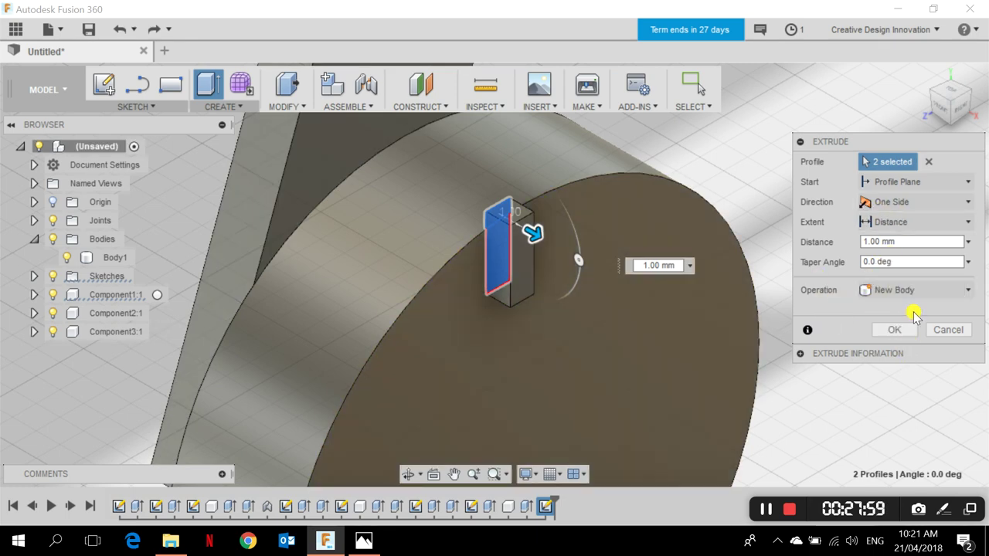
left_click(896, 330)
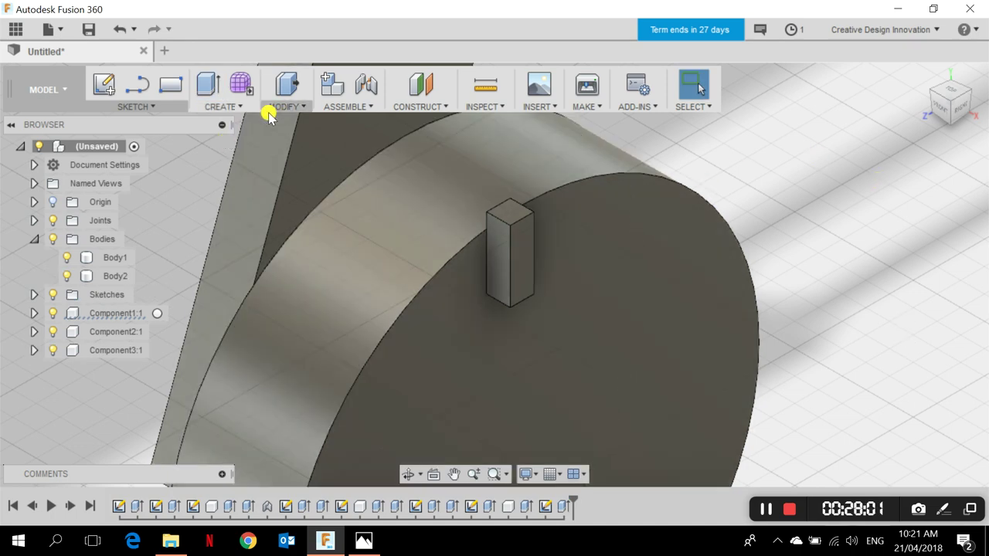
left_click(222, 105)
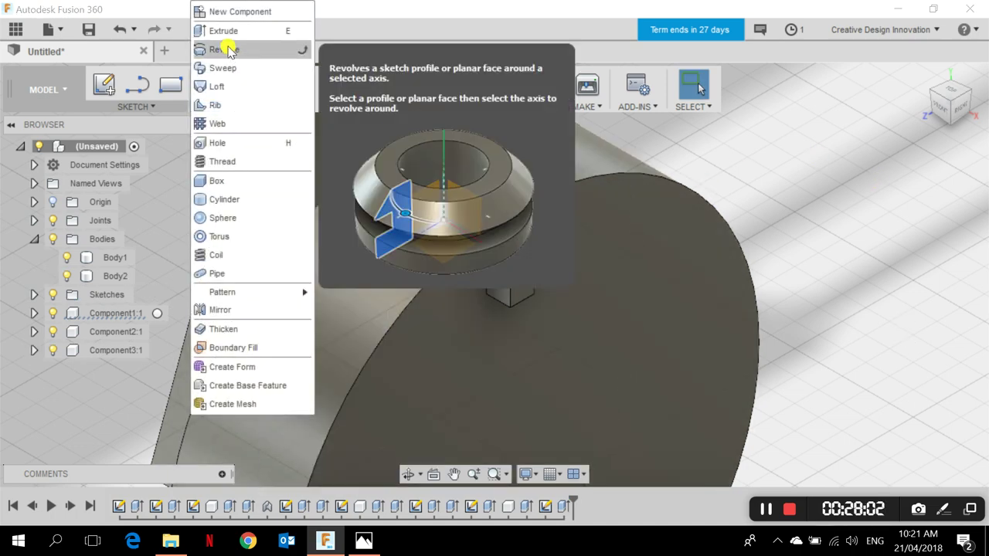
left_click(230, 28)
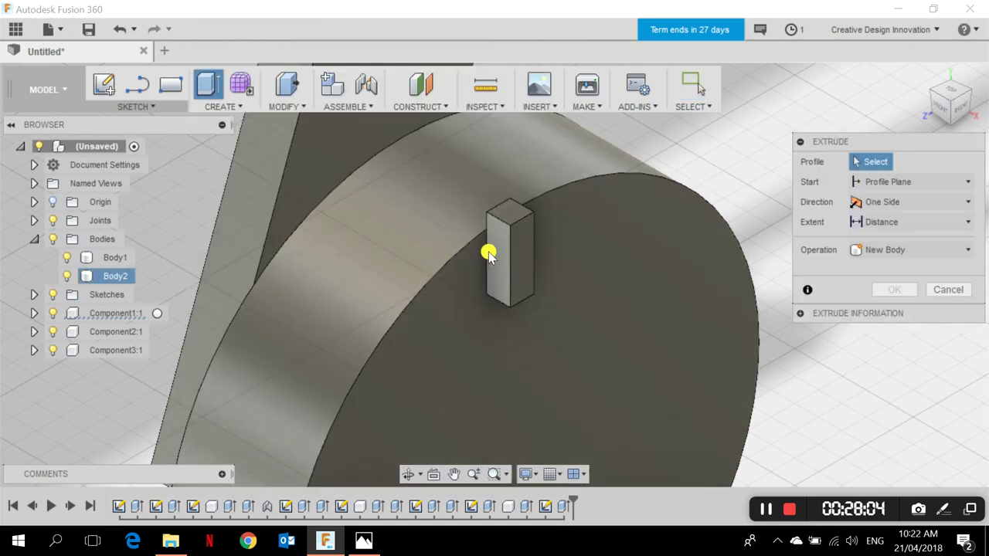
key("Escape")
- Circular-pattern the small block body around the wheel's circular edge, using the Bodies pattern type, Full distribution and a quantity of 15
left_click(923, 74)
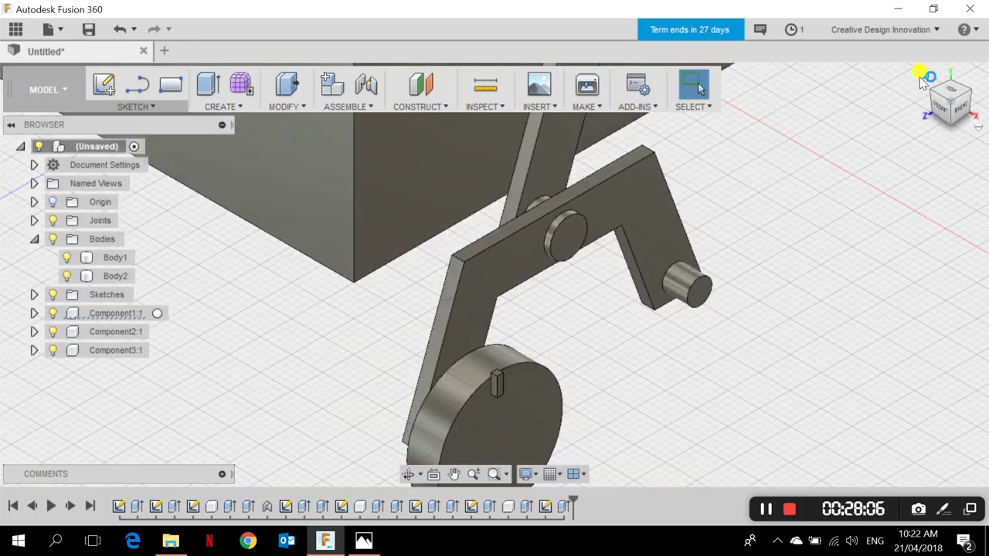
scroll(494, 351, "up", 5)
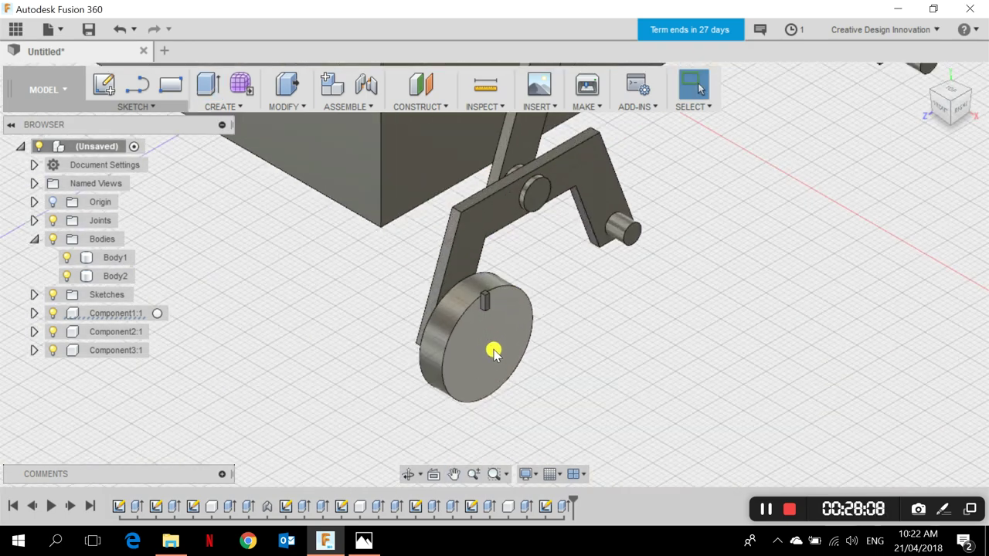
scroll(463, 289, "up", 3)
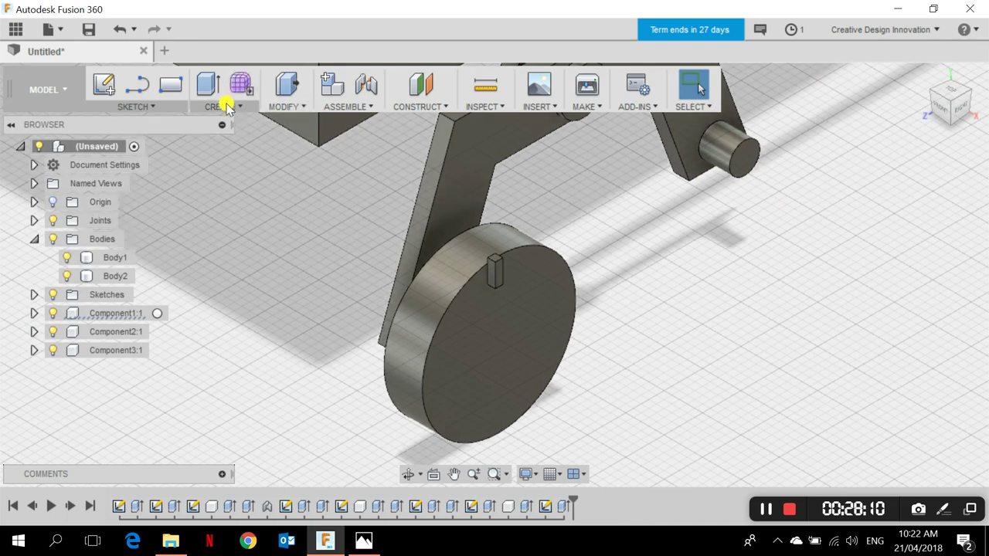
left_click(222, 106)
mouse_move(265, 291)
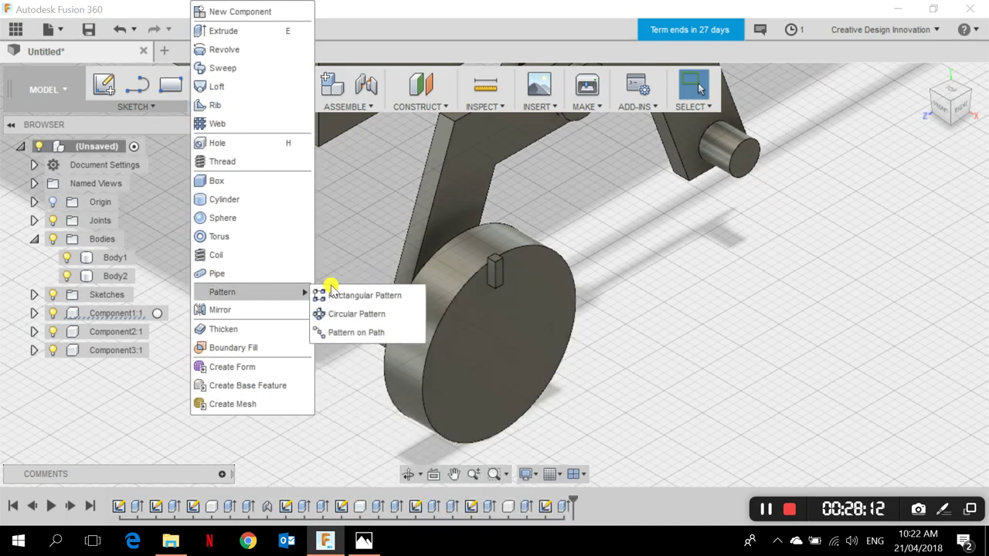
left_click(374, 314)
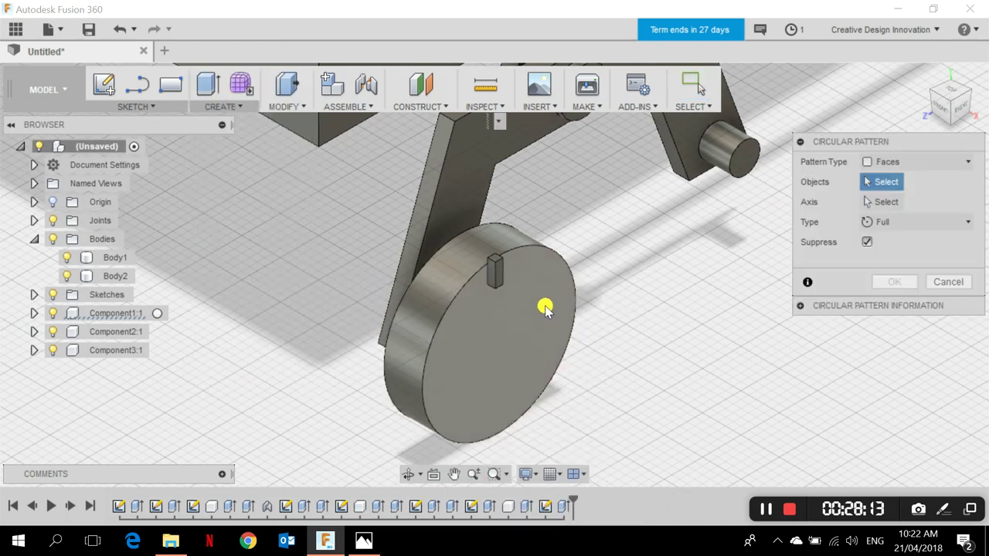
left_click(939, 161)
left_click(905, 202)
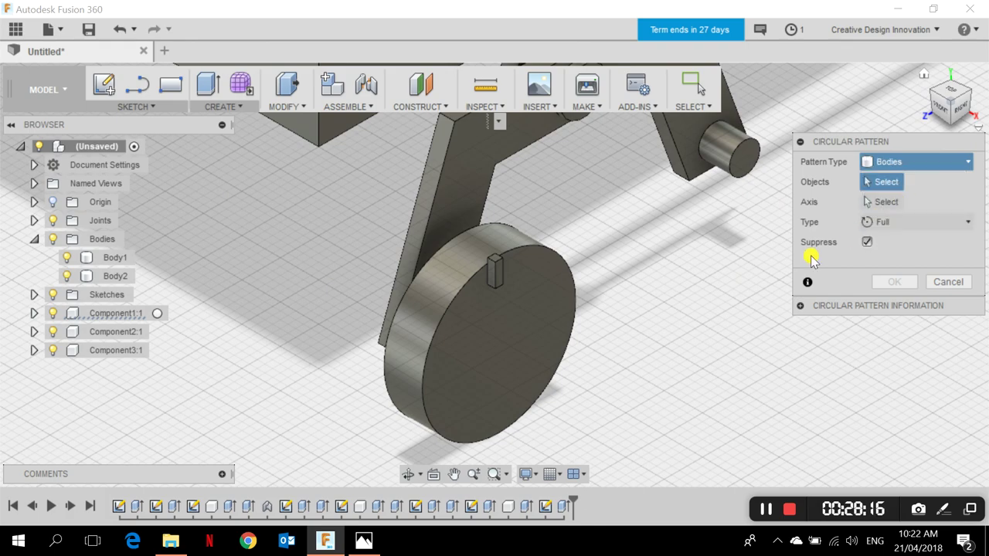
middle_click_drag(554, 265, 490, 275, "shift")
left_click(490, 278)
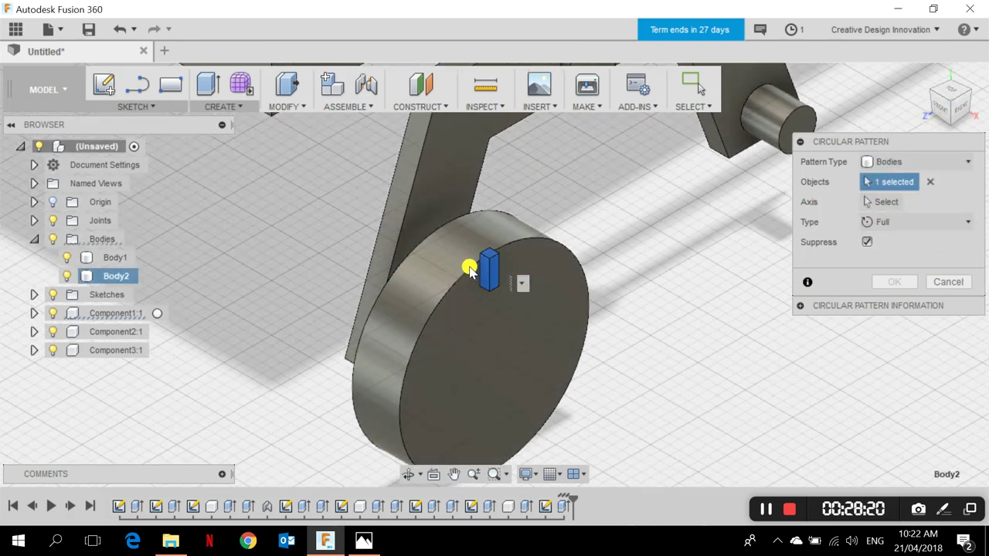
left_click(881, 201)
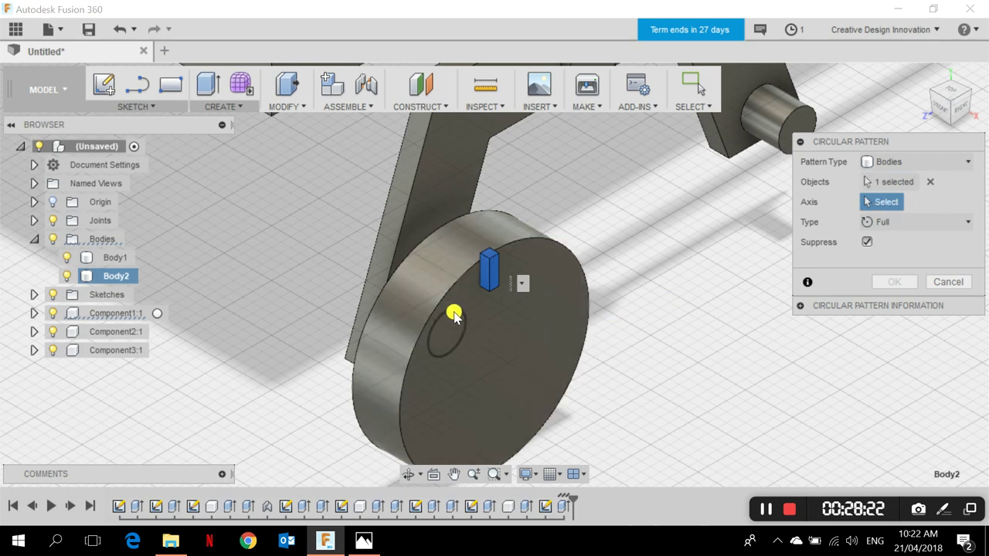
left_click(446, 297)
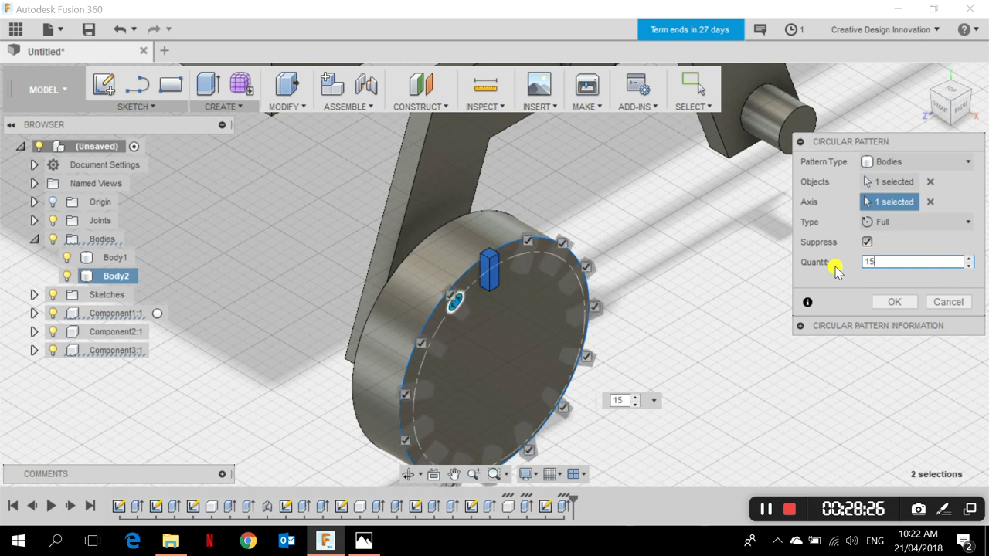
left_click(894, 302)
- Extrude the outward-facing faces of all 15 patterned blocks by -8 mm through the wheel's thickness with the Cut operation
scroll(72, 302, "down", 2)
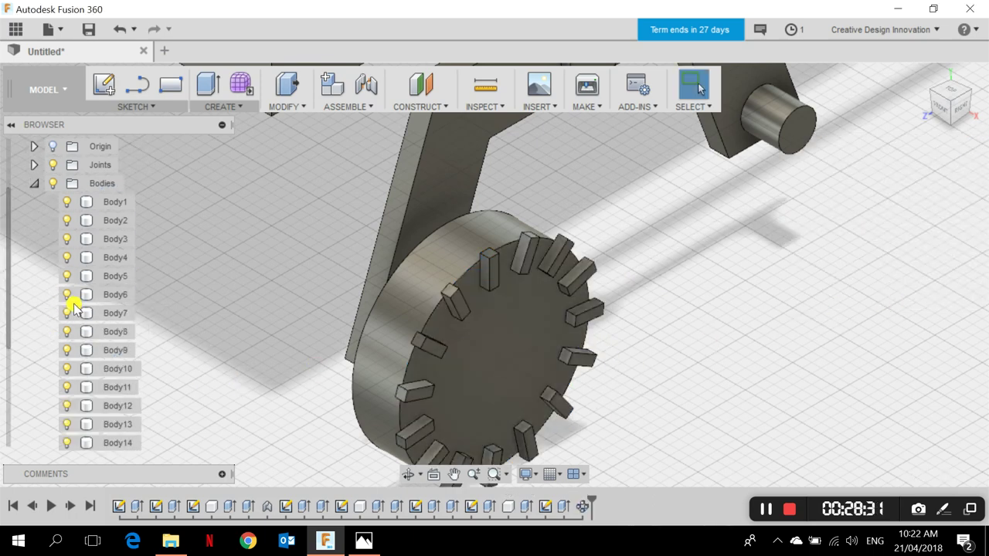
scroll(123, 242, "down", 2)
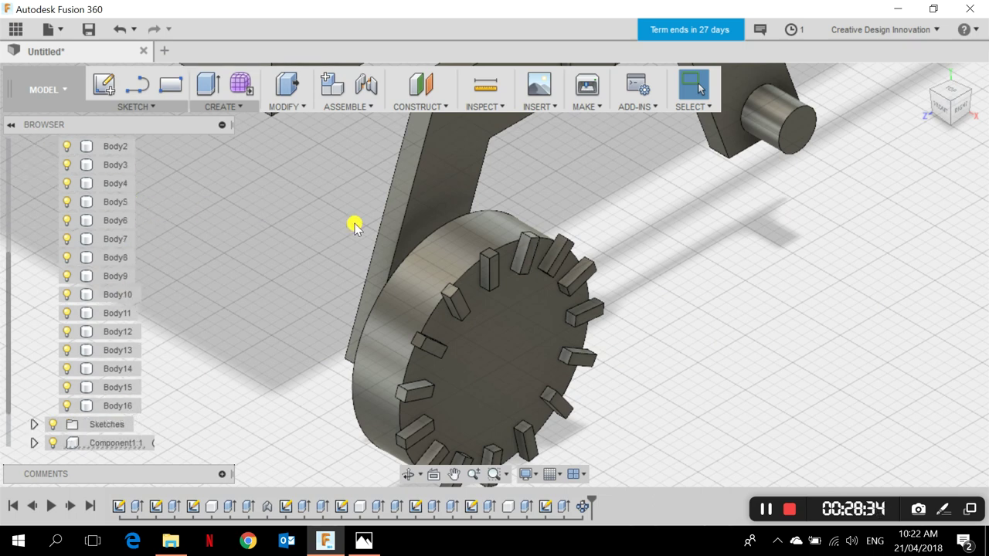
left_click(452, 318)
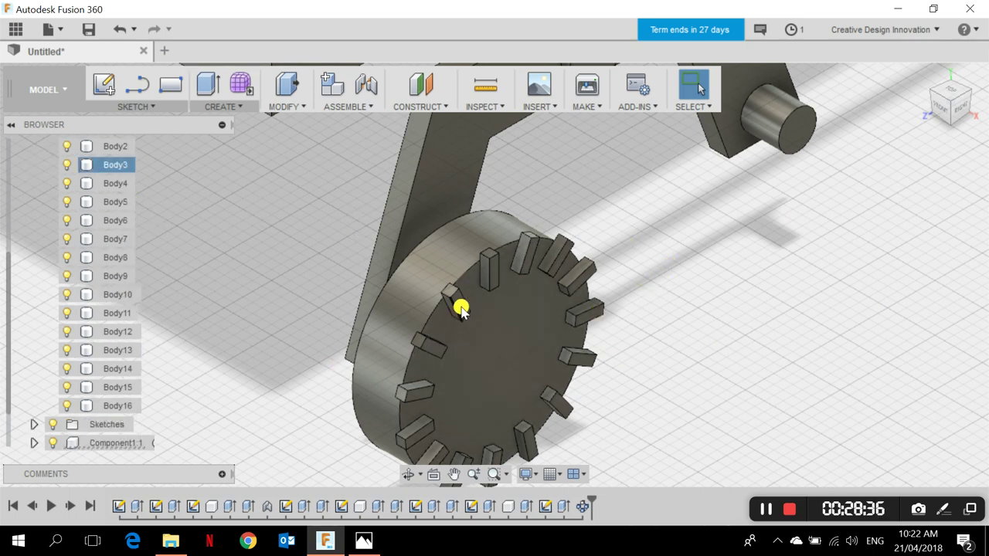
middle_click_drag(460, 309, 470, 229)
scroll(458, 223, "up", 2)
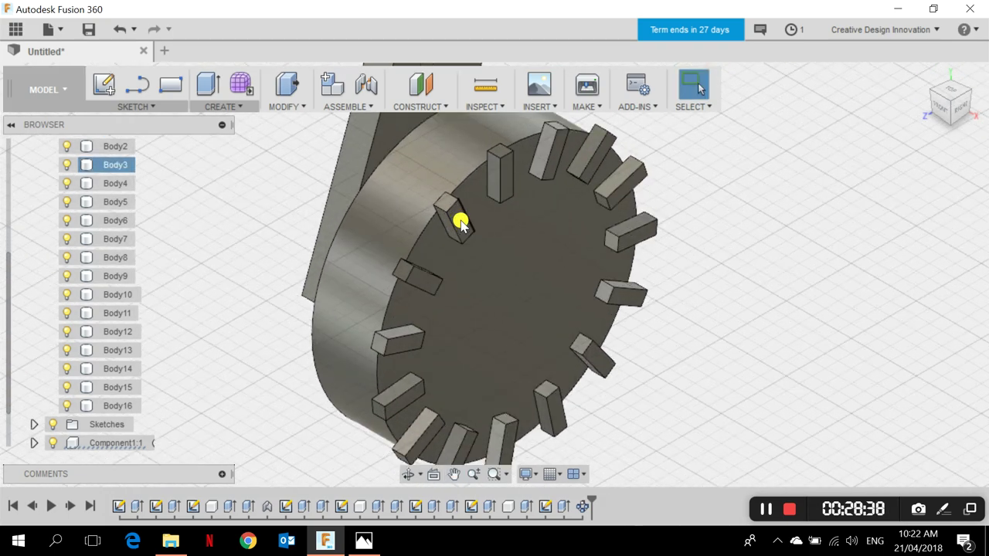
left_click(459, 229)
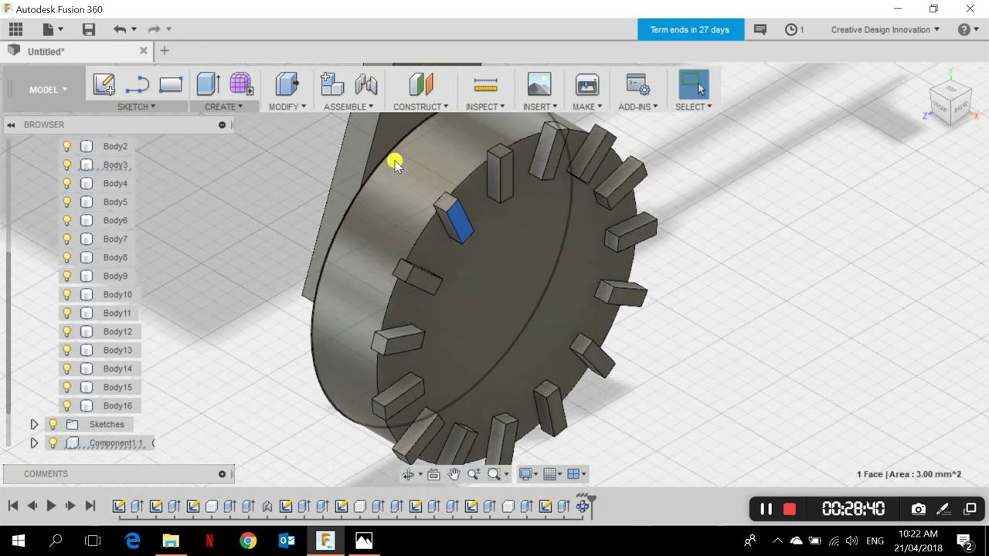
left_click(236, 105)
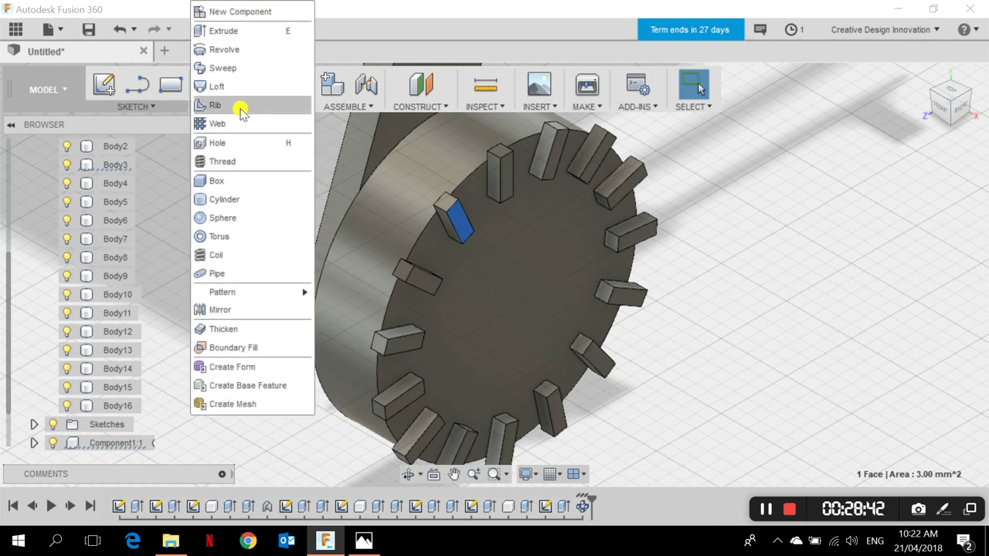
left_click(243, 37)
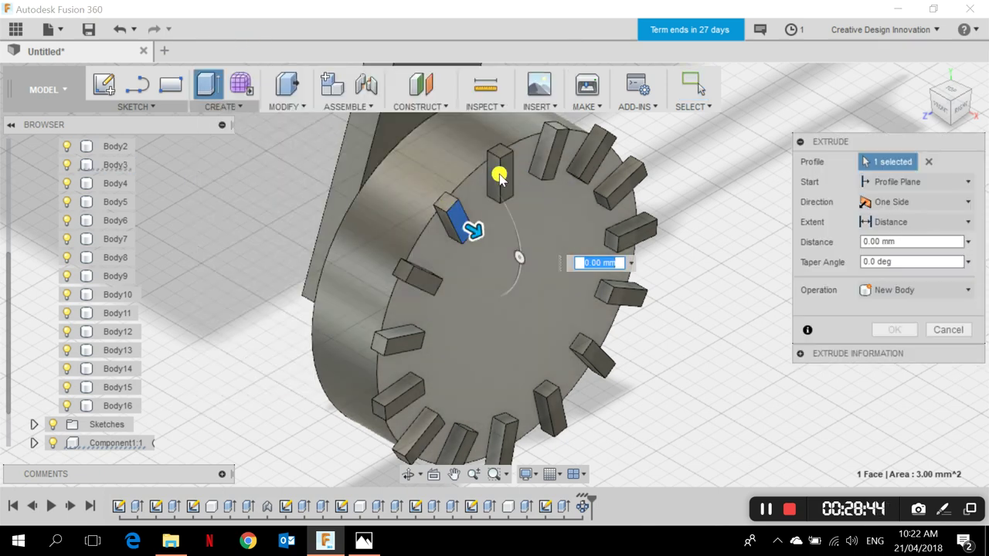
left_click(506, 170)
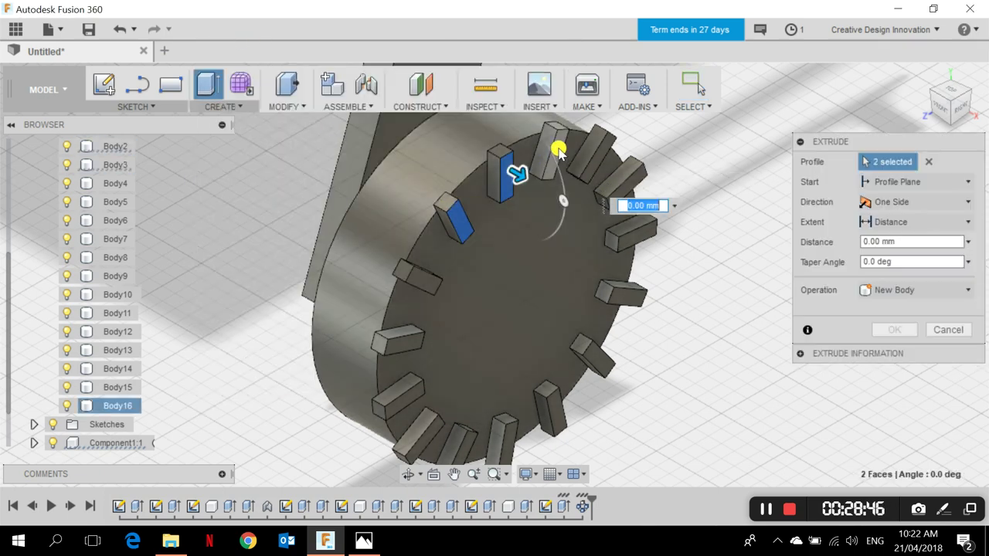
left_click(558, 149)
left_click(592, 160)
left_click(618, 193)
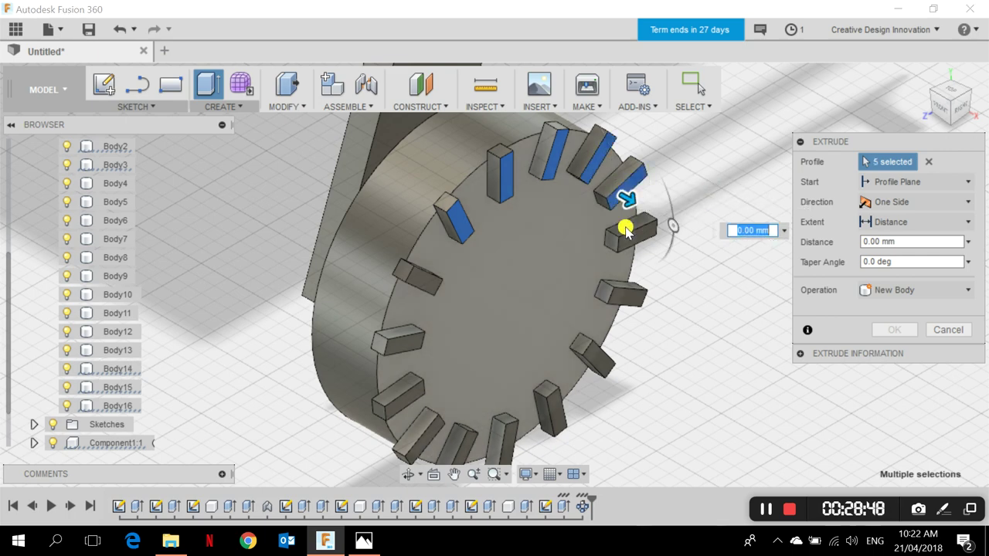
left_click(625, 230)
left_click(629, 301)
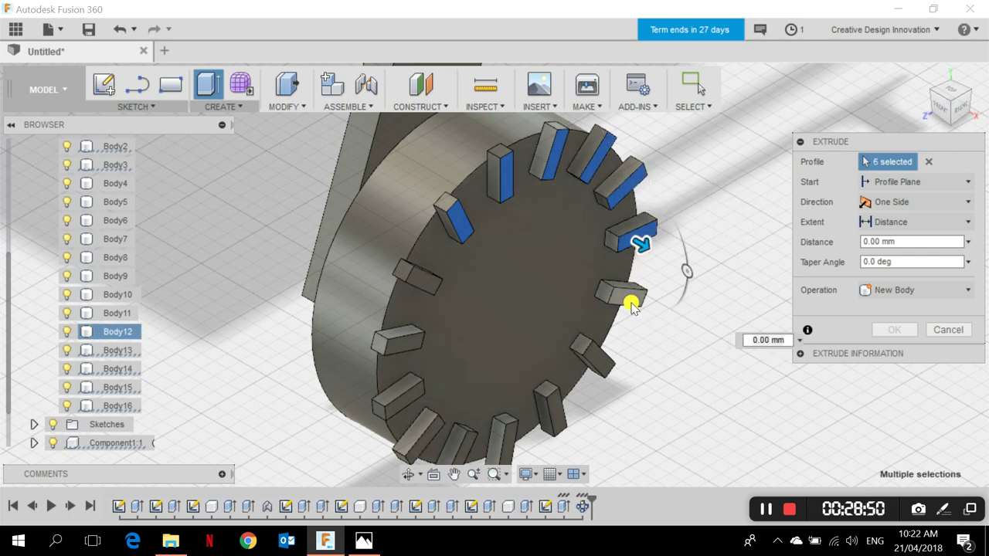
left_click(592, 362)
left_click(558, 410)
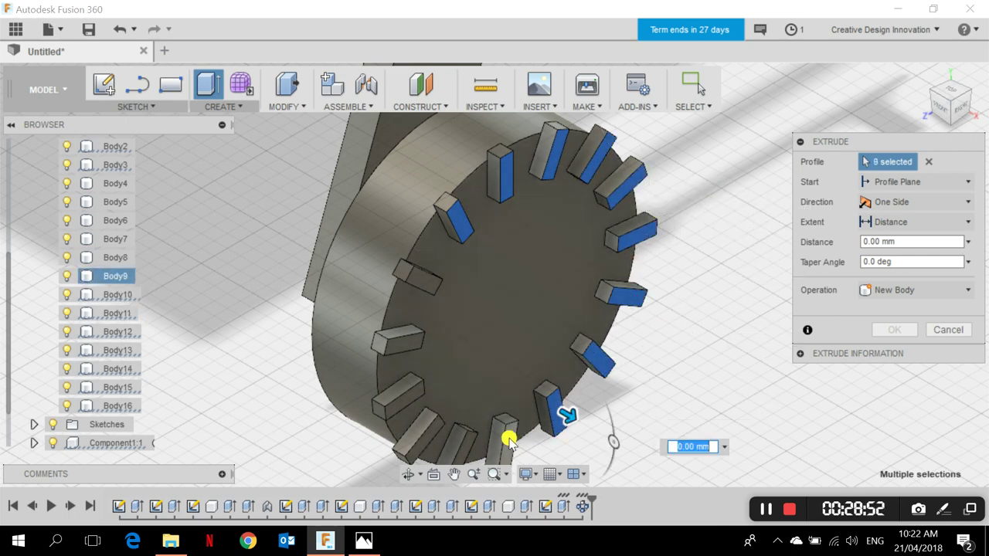
left_click(506, 435)
left_click(461, 449)
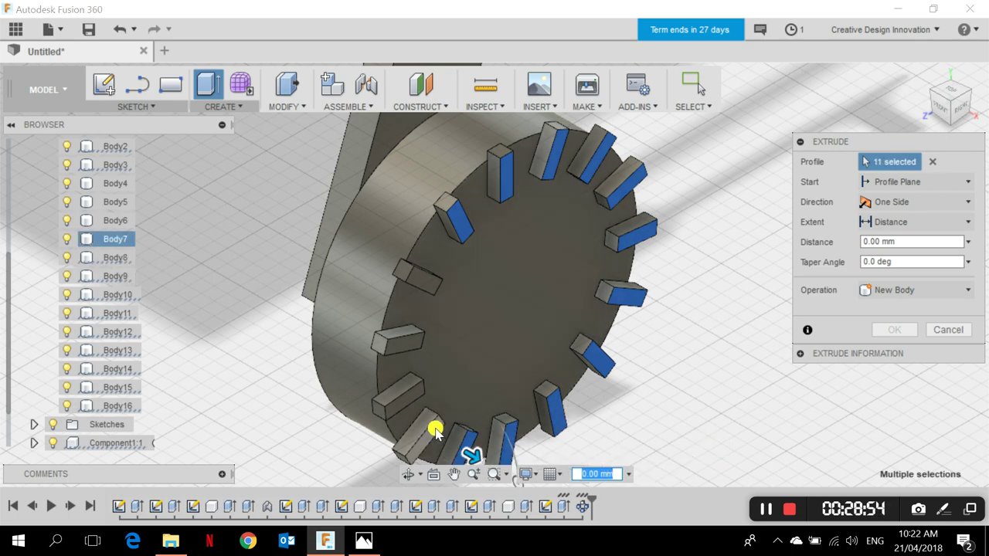
left_click(425, 421)
left_click(409, 392)
left_click(403, 346)
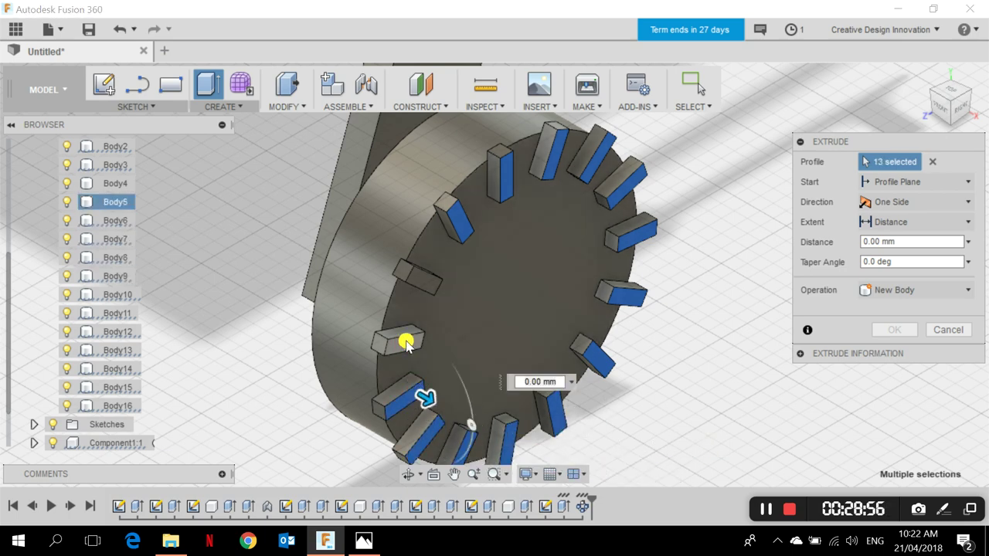
left_click(427, 279)
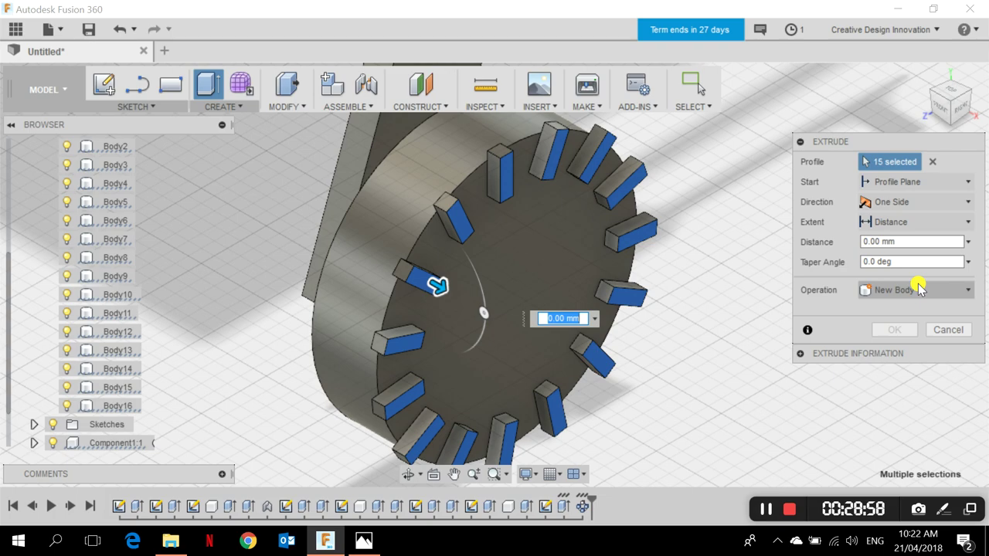
left_click(941, 111)
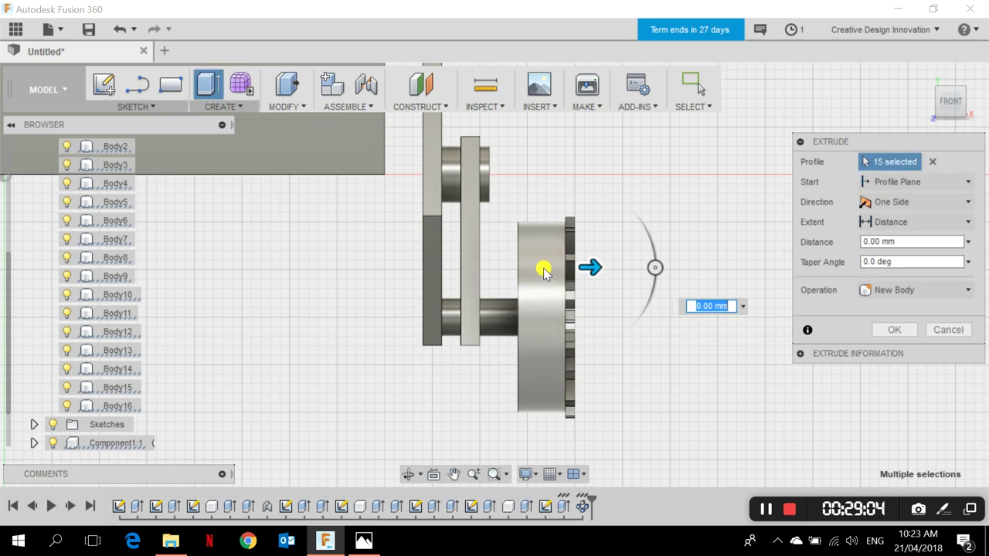
left_click_drag(591, 267, 483, 268)
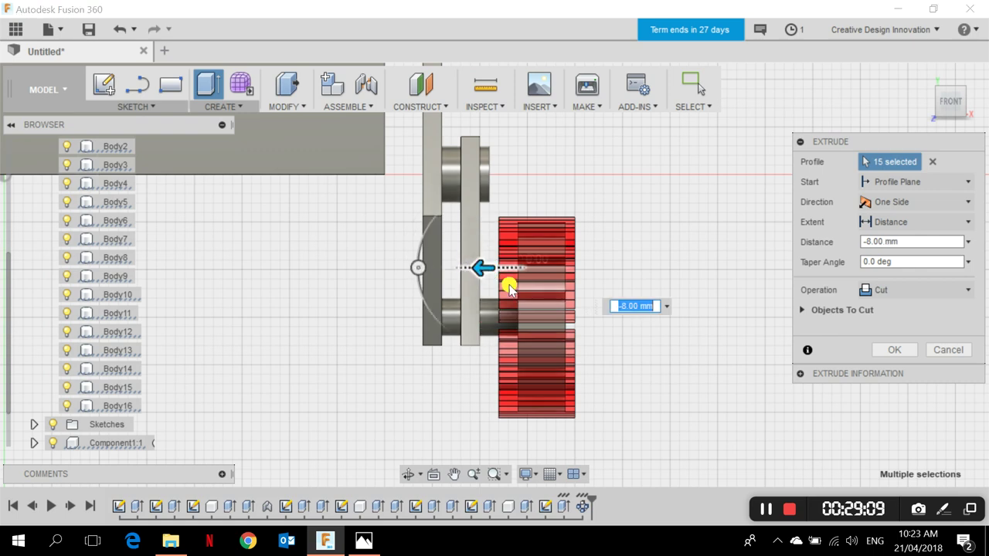
left_click(896, 350)
- Delete the 15 patterned block bodies, Body2 through Body16
left_click(933, 80)
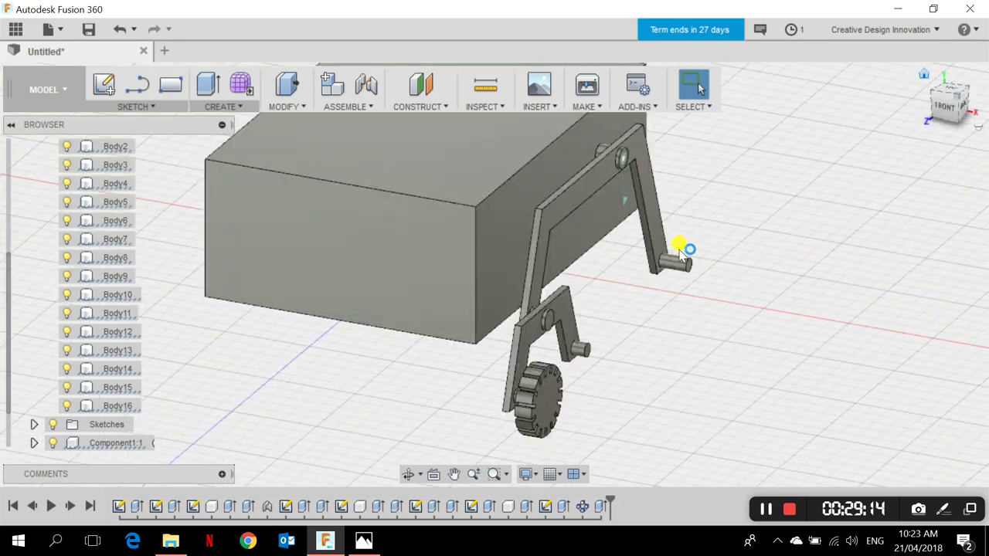
middle_click_drag(587, 404, 540, 222)
key("Escape")
scroll(486, 309, "up", 3)
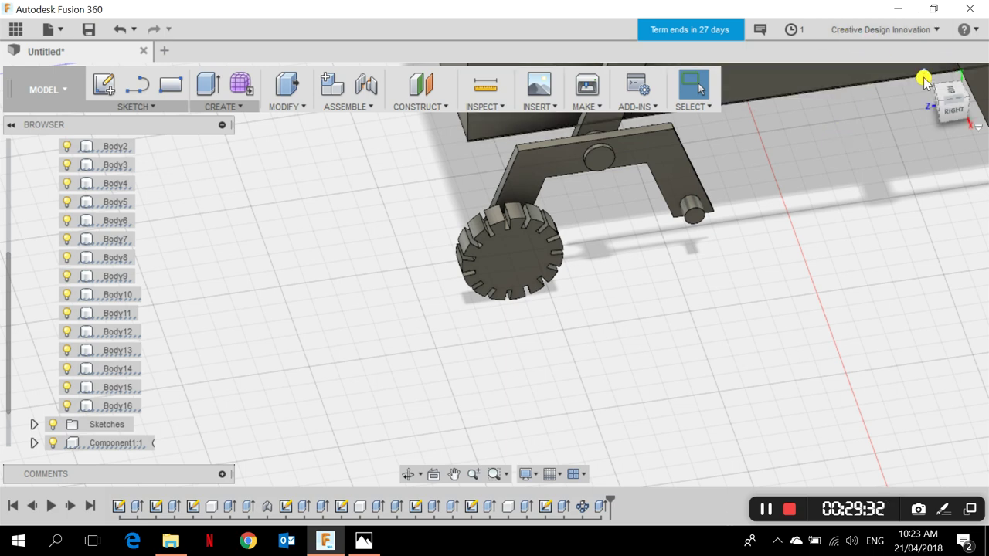
left_click(924, 76)
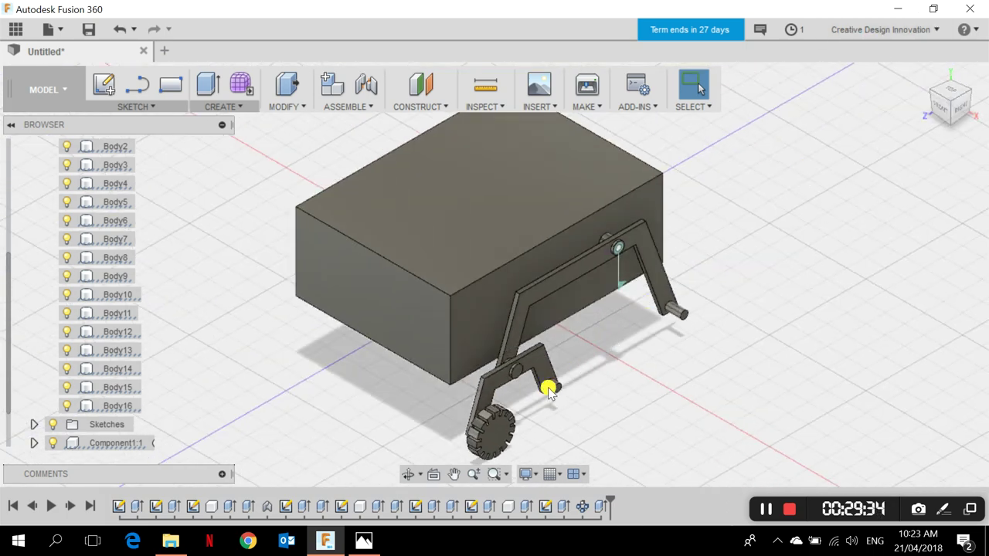
scroll(543, 404, "up", 3)
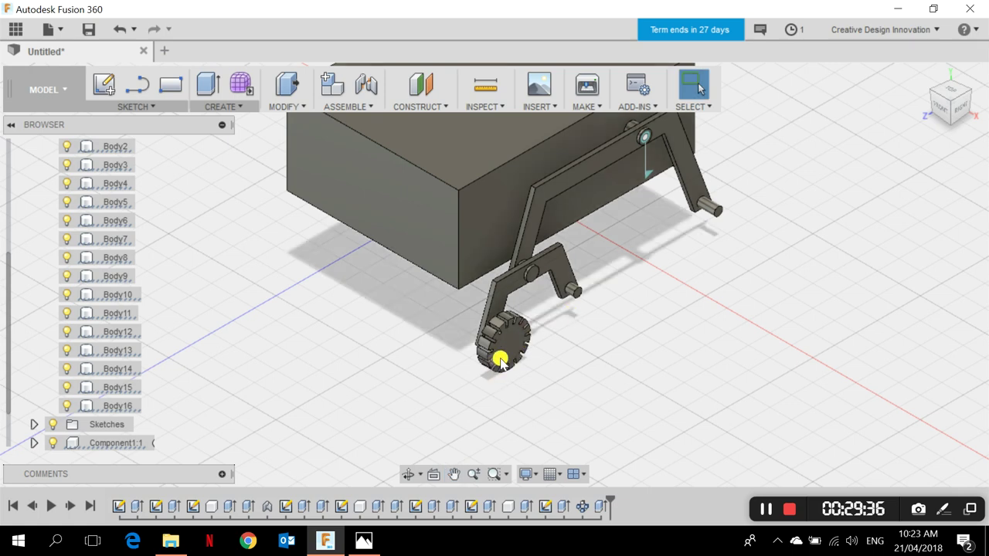
left_click(101, 405)
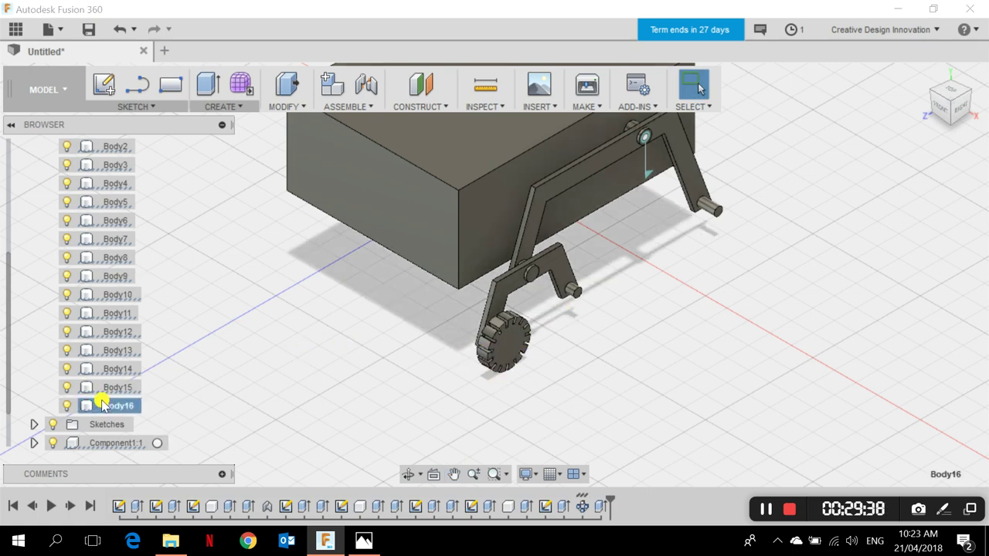
scroll(104, 287, "up", 2)
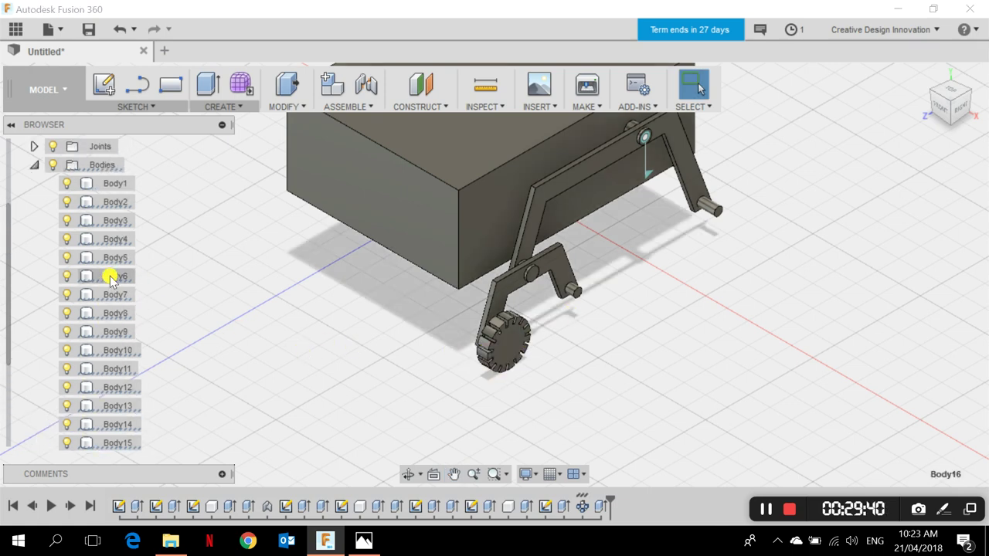
left_click(112, 201, "shift")
right_click(112, 201)
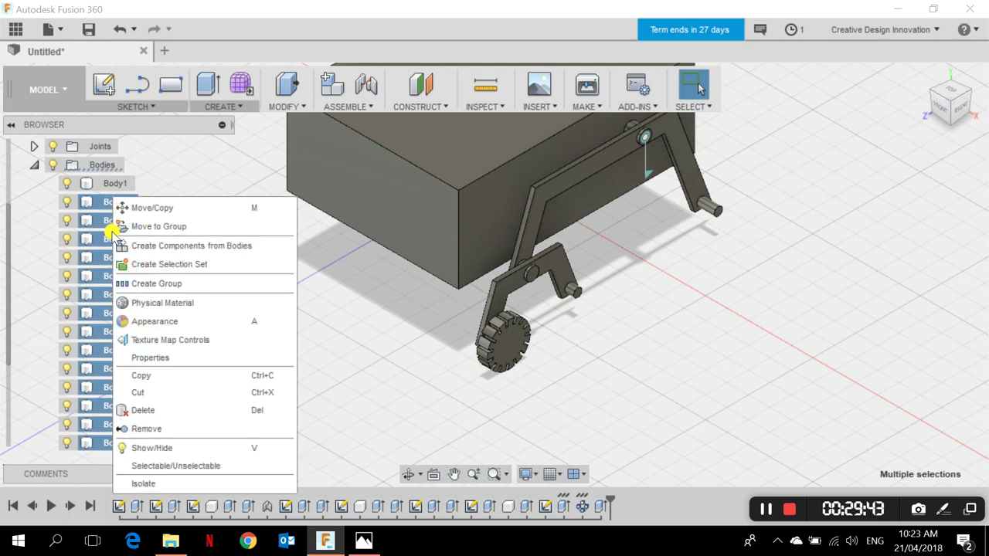
left_click(145, 408)
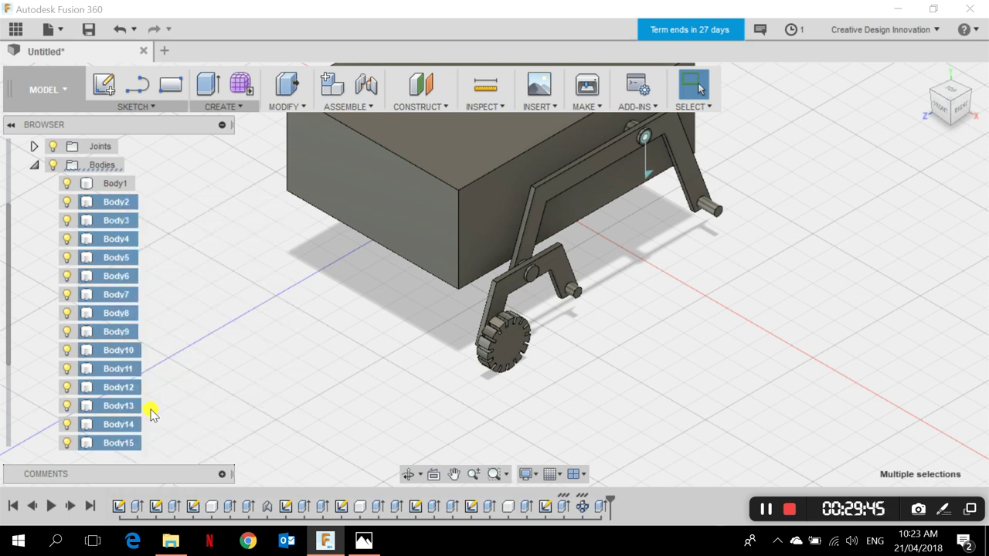
- Finish deleting the selected patterned block bodies and collapse the Bodies folder in the browser
left_click(437, 299)
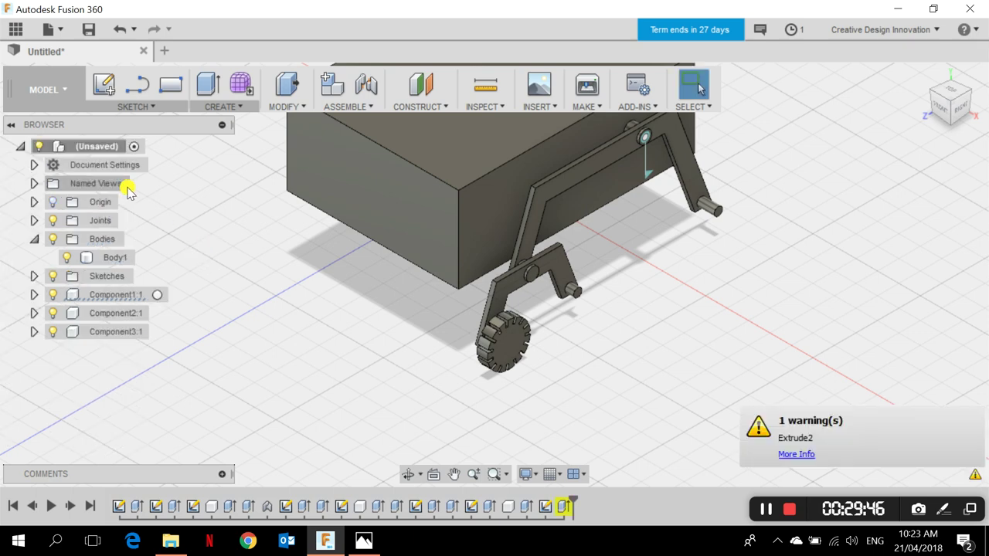
left_click(36, 237)
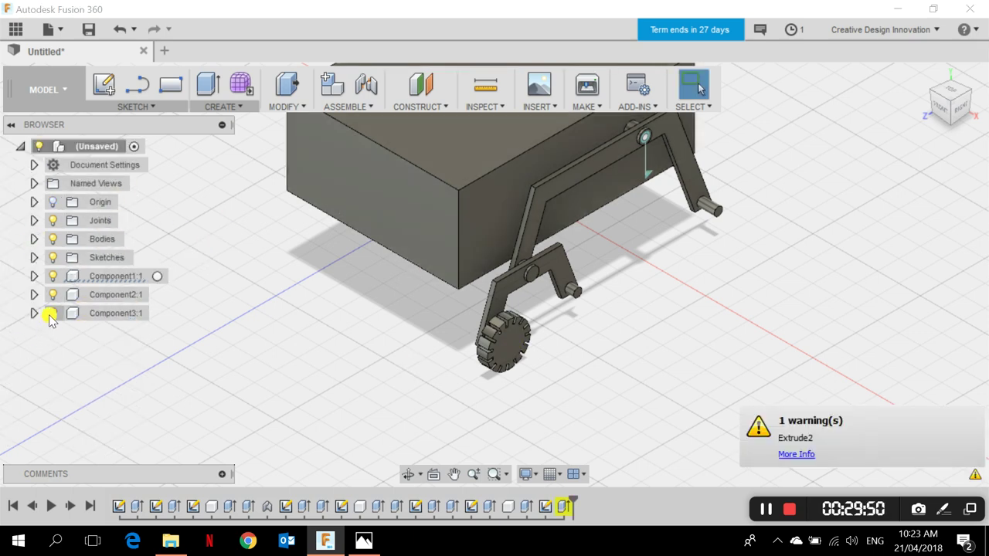
left_click(133, 315)
right_click(130, 314)
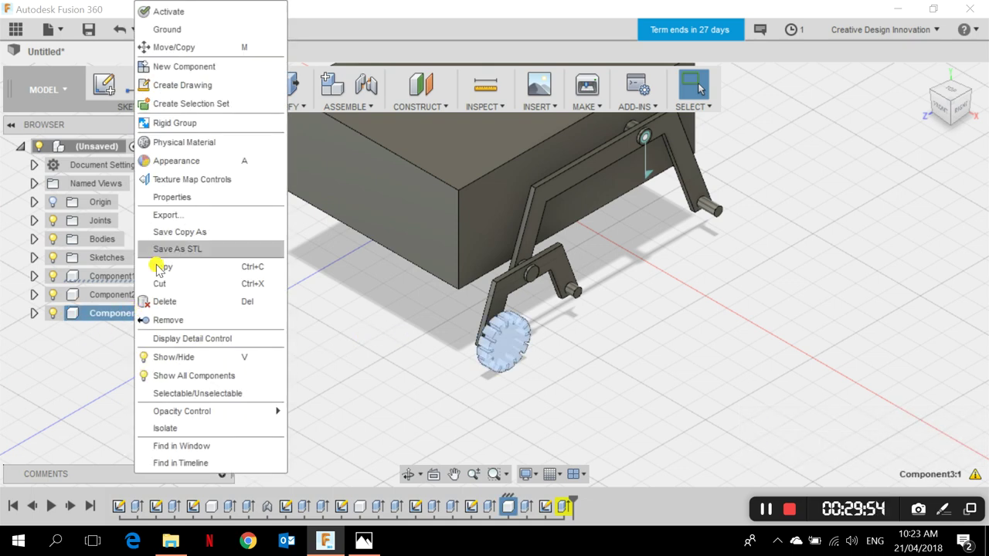
left_click(189, 48)
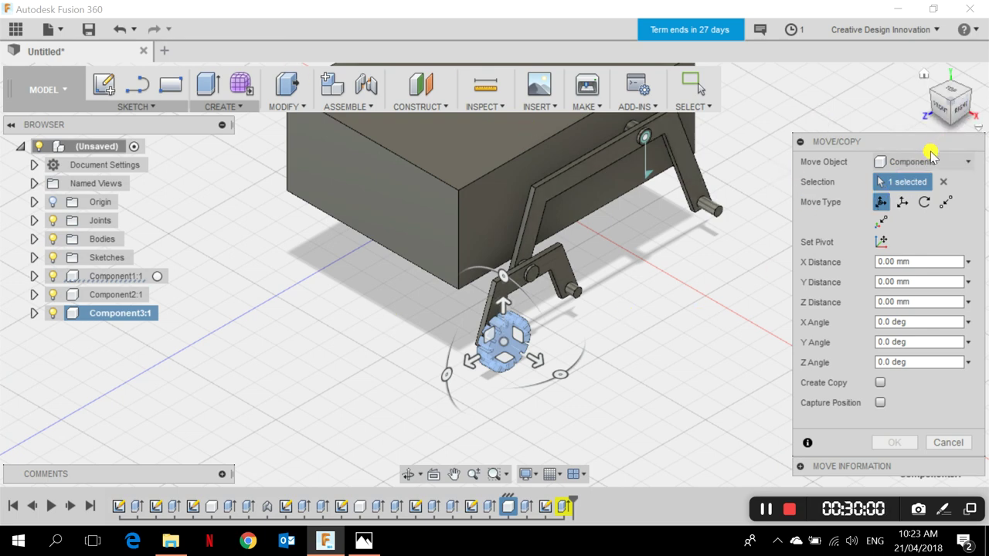
left_click(960, 112)
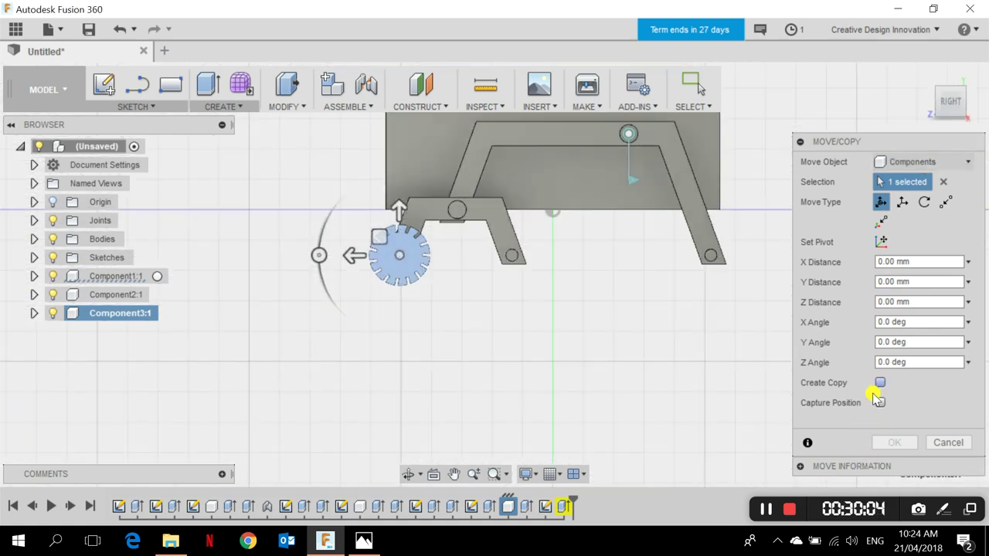
left_click(880, 383)
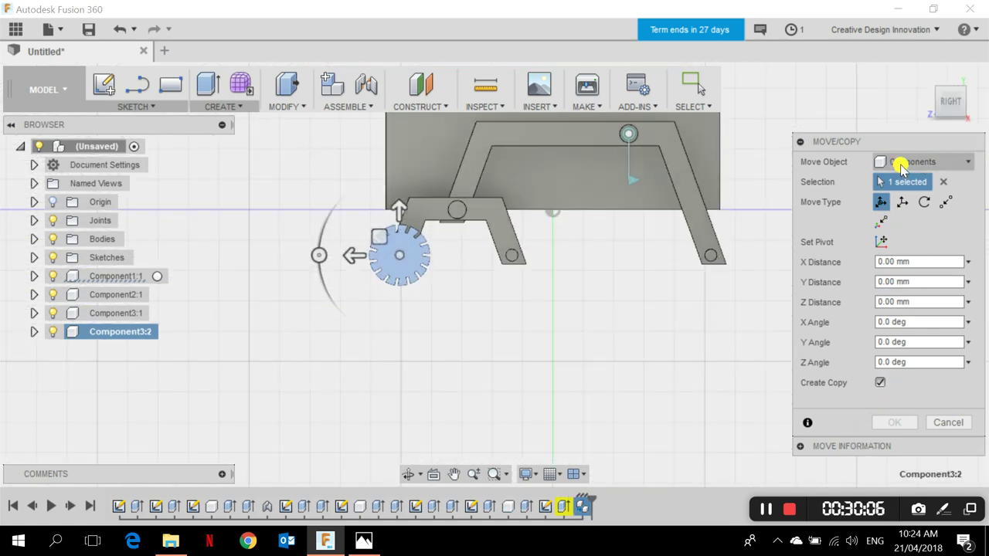
scroll(477, 280, "up", 3)
left_click(920, 162)
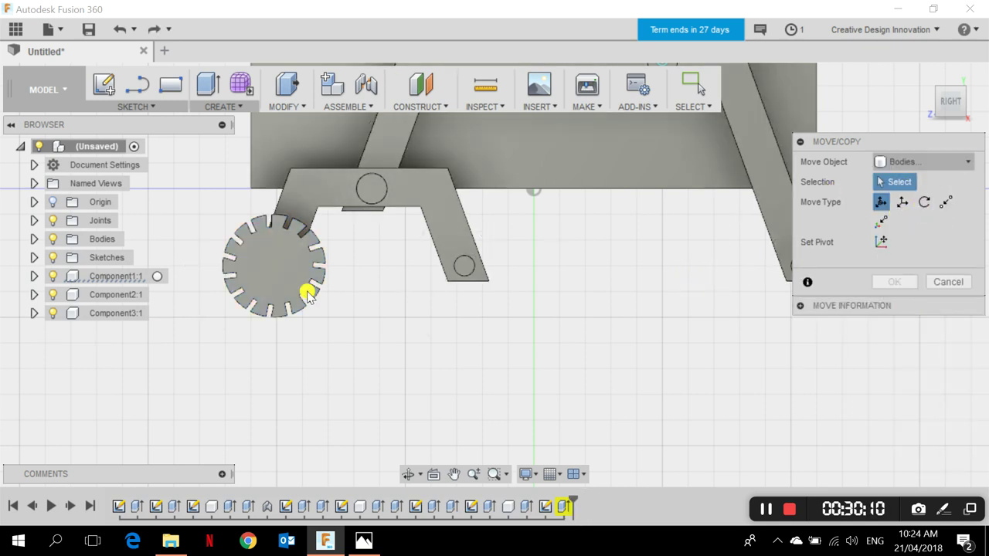
left_click(894, 162)
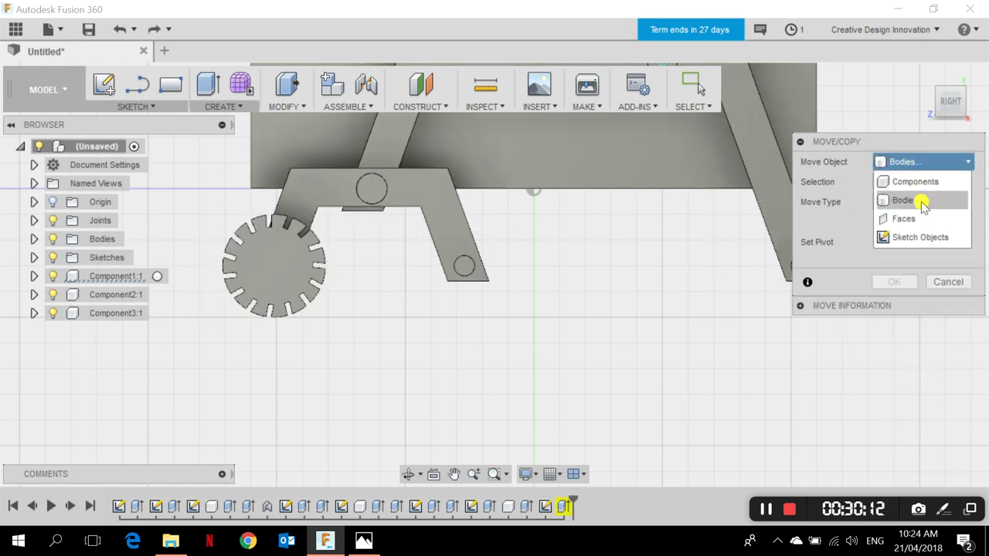
left_click(898, 178)
left_click(948, 281)
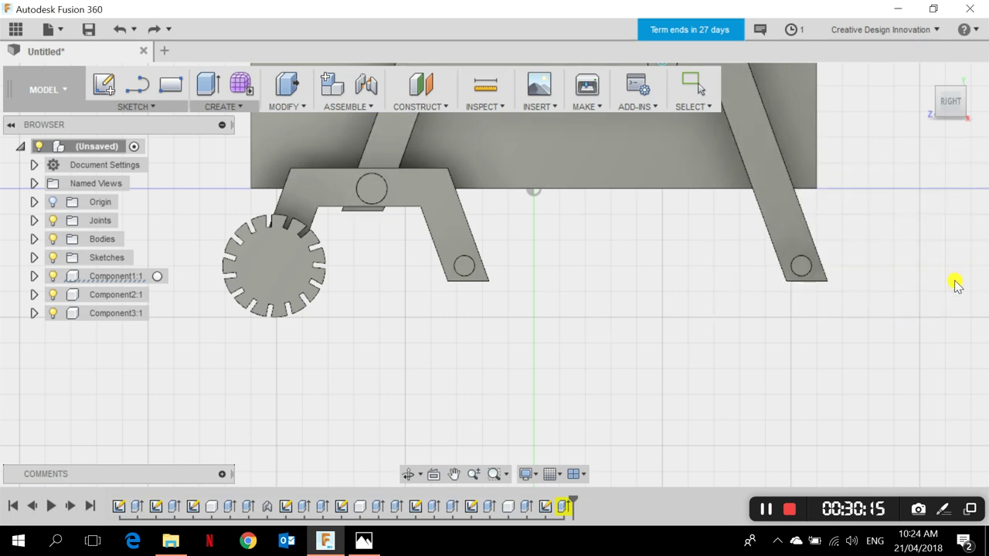
- Create a copy of the wheel component Component3:1, moved -37 mm along Z onto the small rocker arm's other axle
left_click(924, 79)
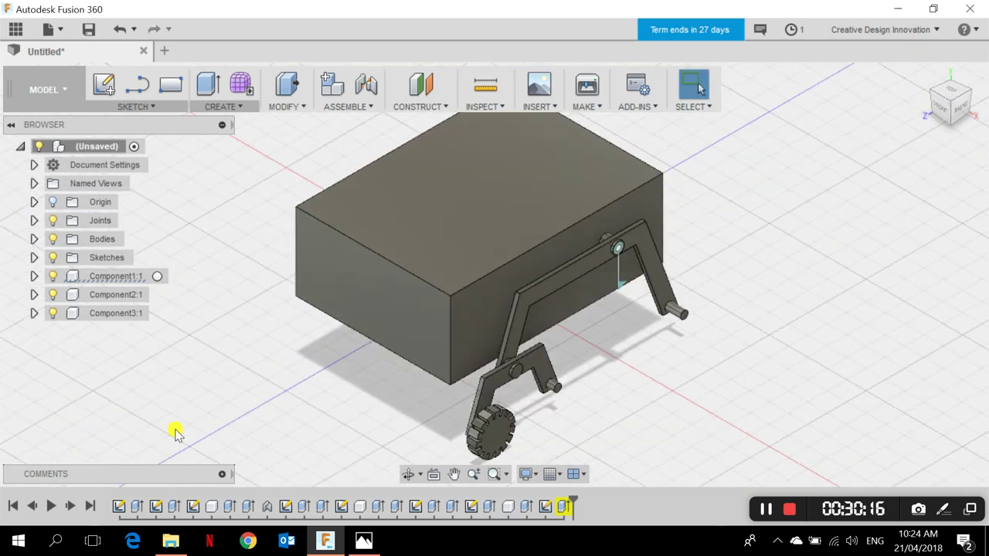
right_click(121, 312)
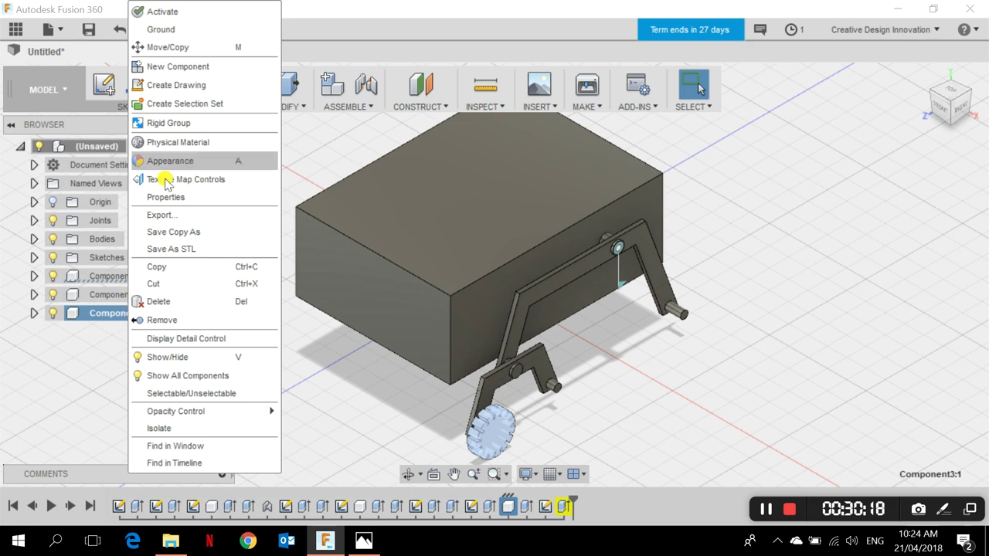
left_click(183, 47)
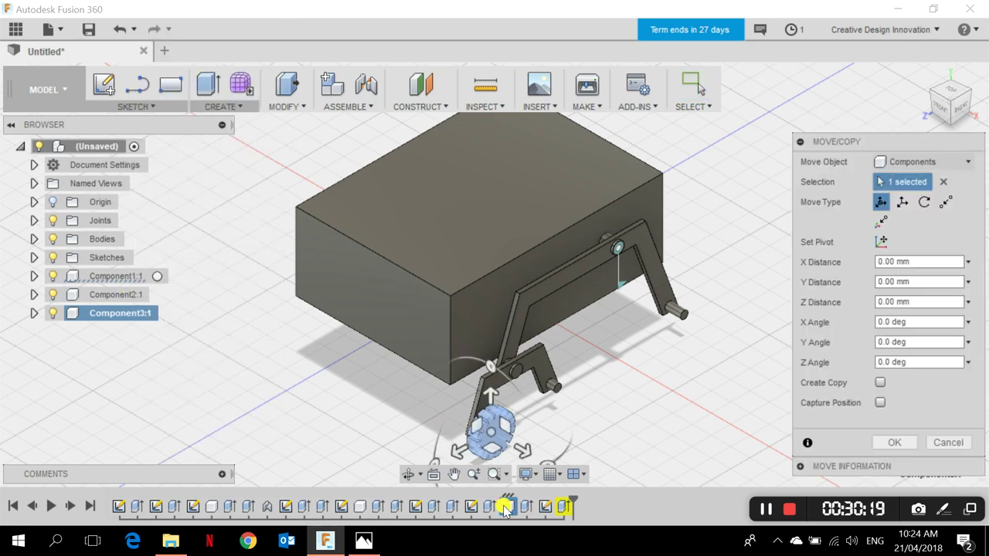
left_click(880, 383)
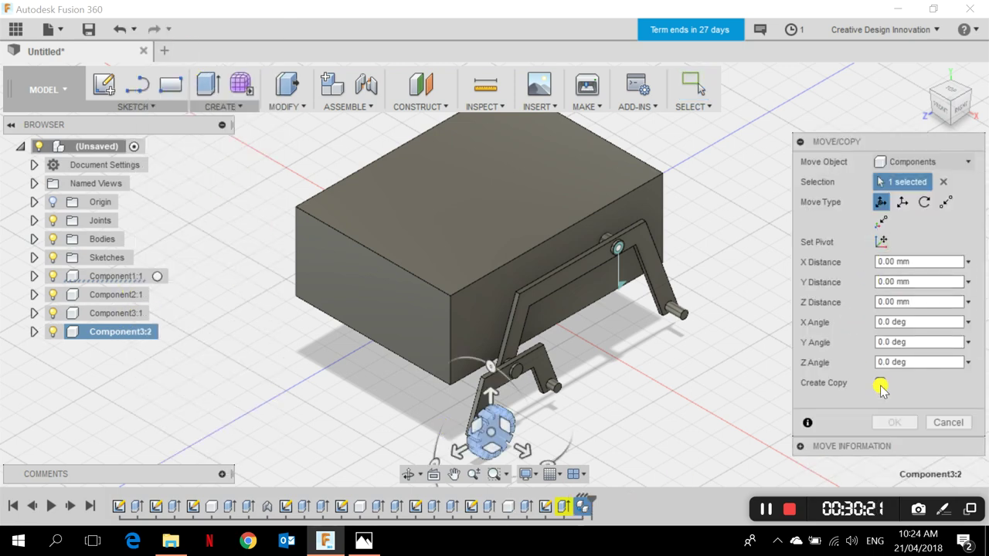
left_click(958, 106)
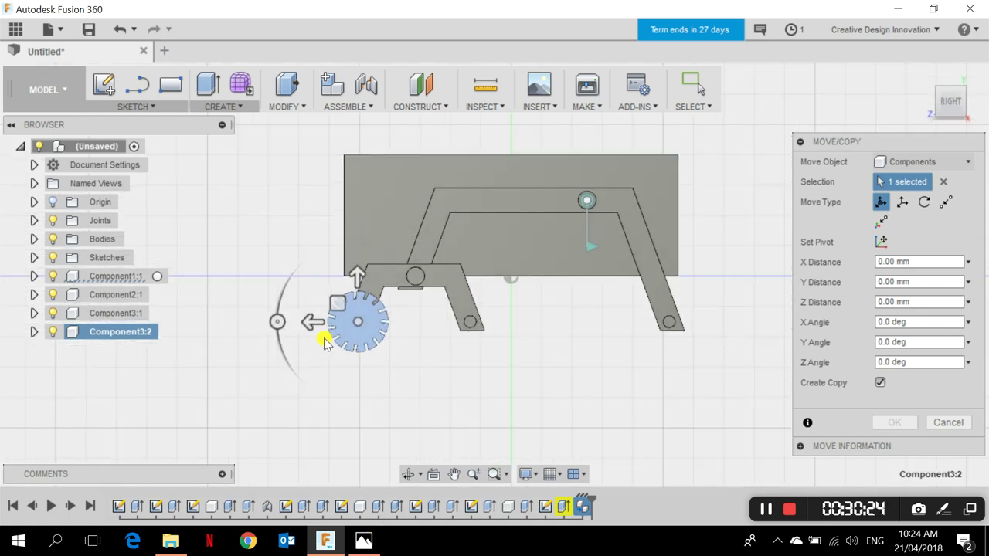
left_click_drag(311, 321, 396, 328)
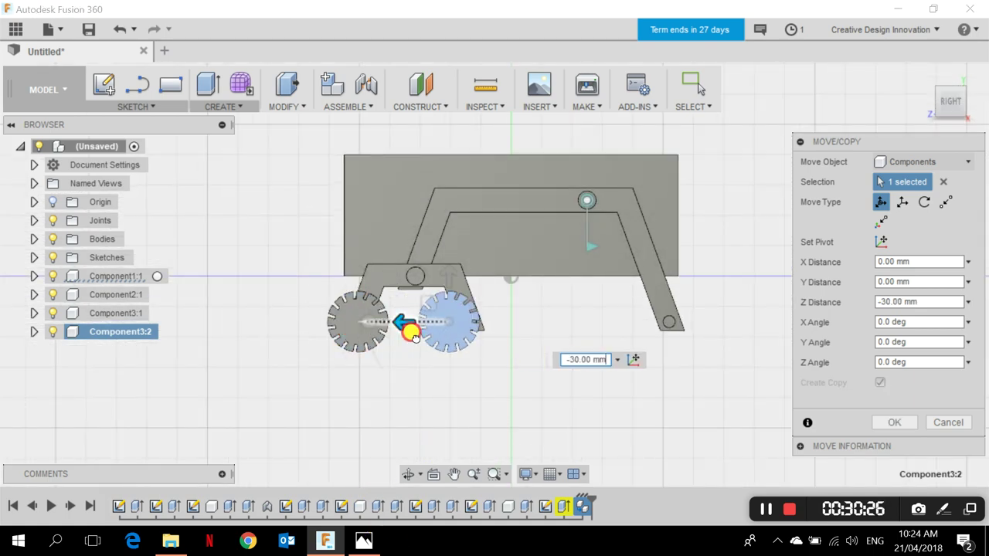
scroll(419, 336, "up", 5)
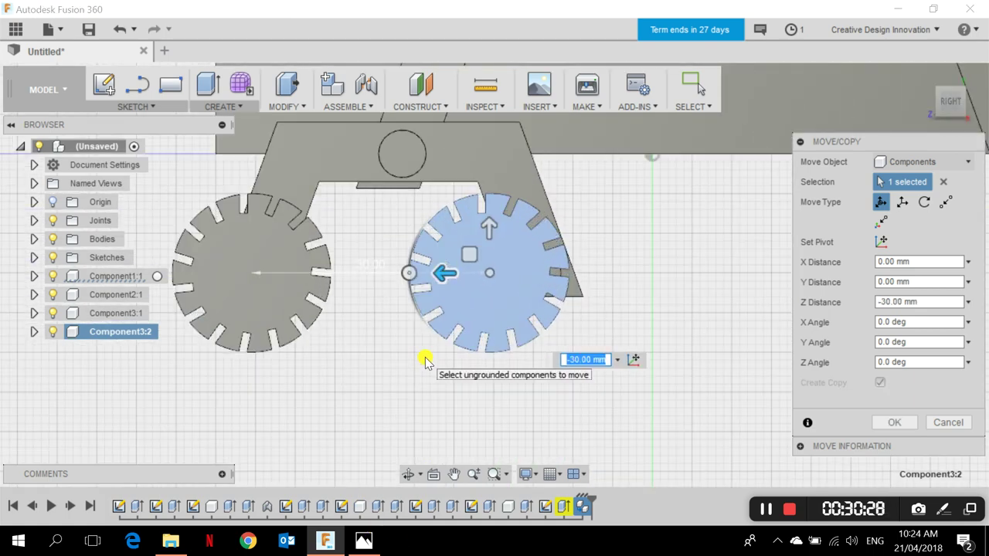
left_click_drag(440, 272, 499, 302)
middle_click_drag(495, 382, 613, 393, "shift")
middle_click_drag(495, 364, 658, 453, "shift")
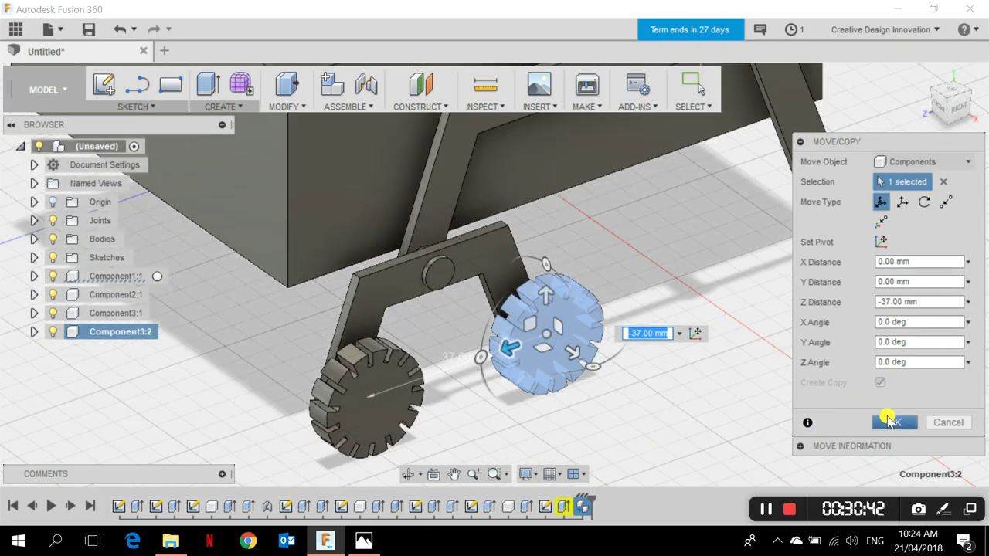
left_click(890, 421)
- Create another copy of wheel Component3:1, moved -102 mm along Z onto the axle at the far end of the large rocker arm
middle_click_drag(439, 394, 432, 382, "shift")
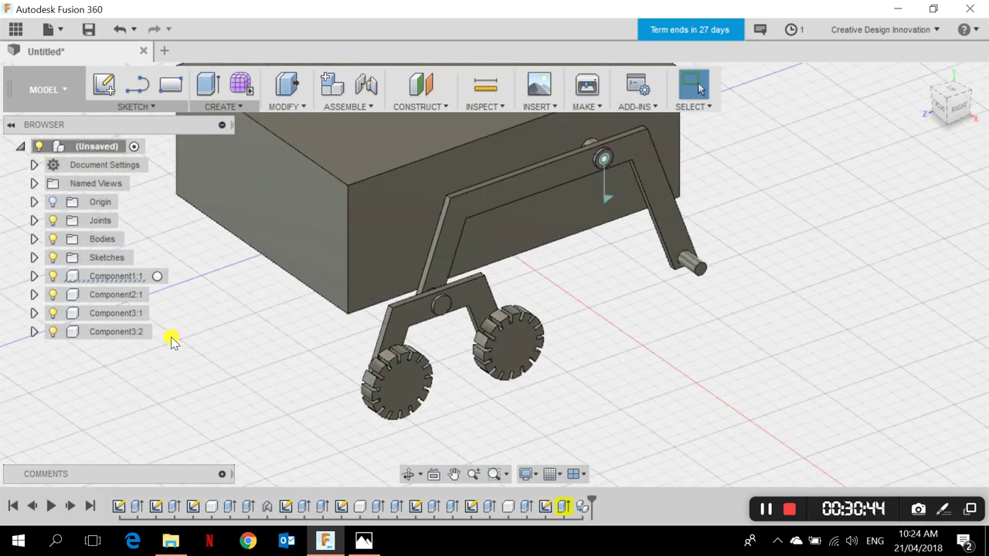
right_click(122, 312)
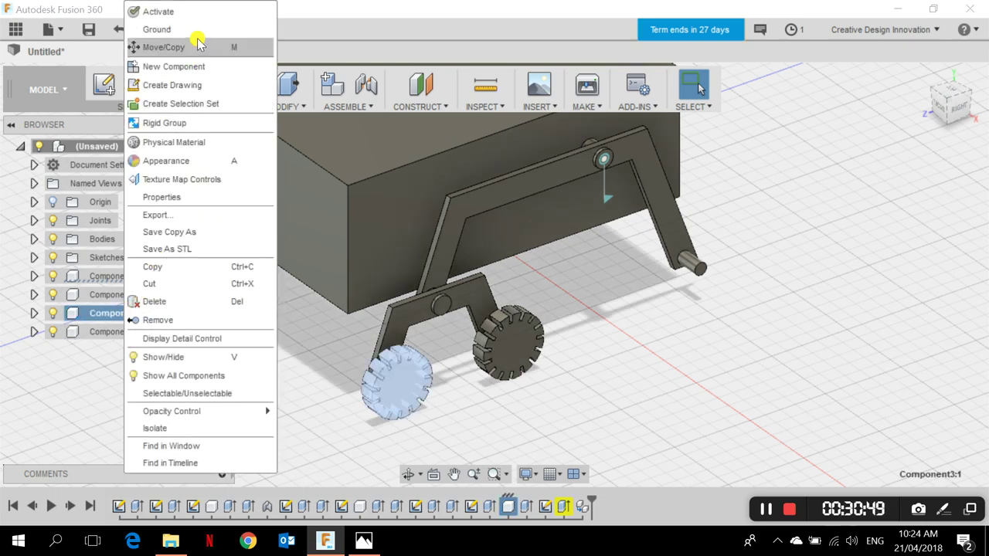
left_click(199, 44)
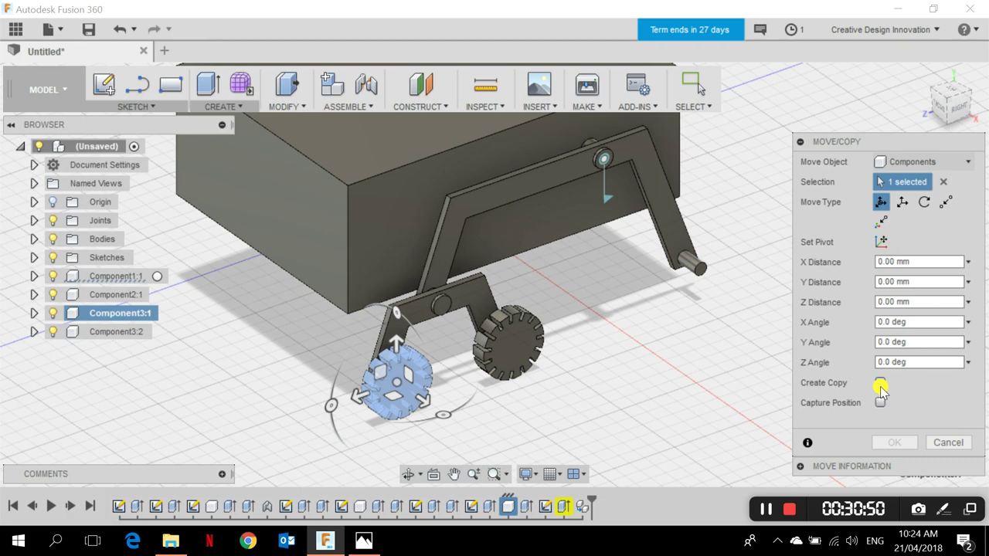
left_click(879, 383)
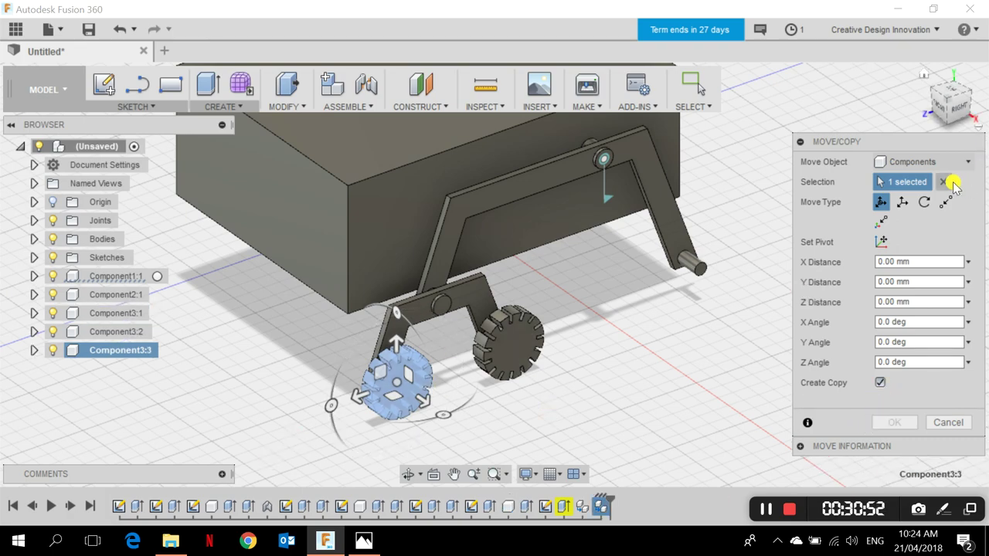
left_click(959, 102)
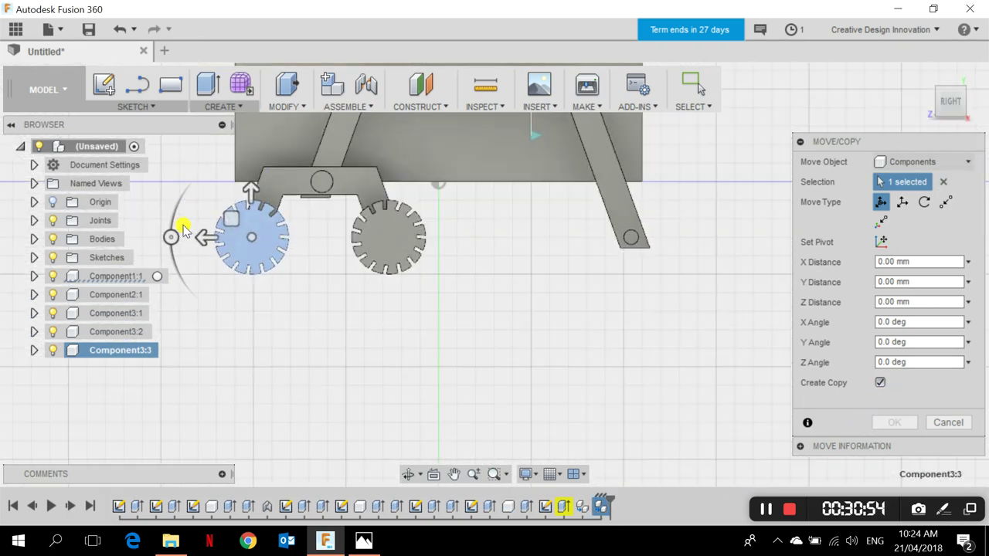
scroll(539, 227, "up", 2)
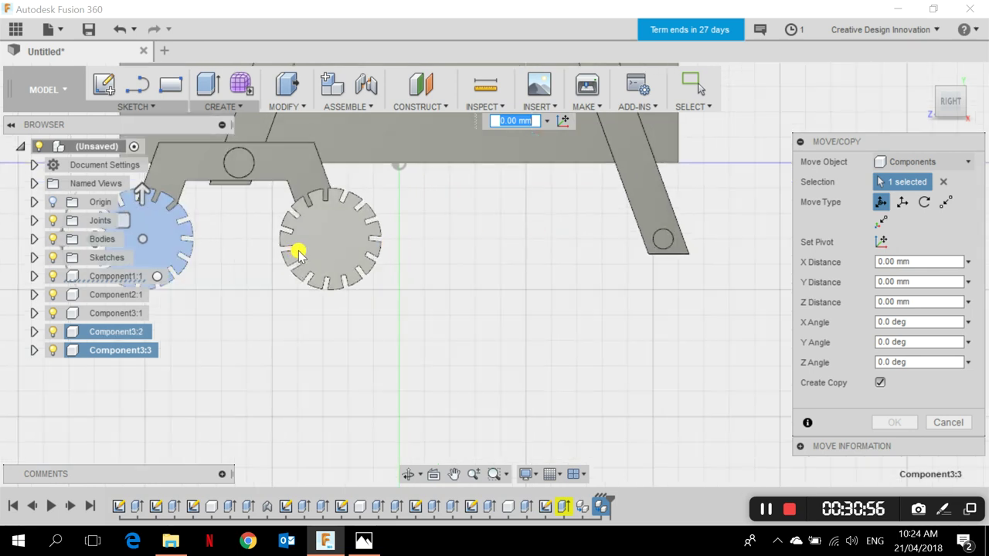
middle_click_drag(309, 326, 348, 335)
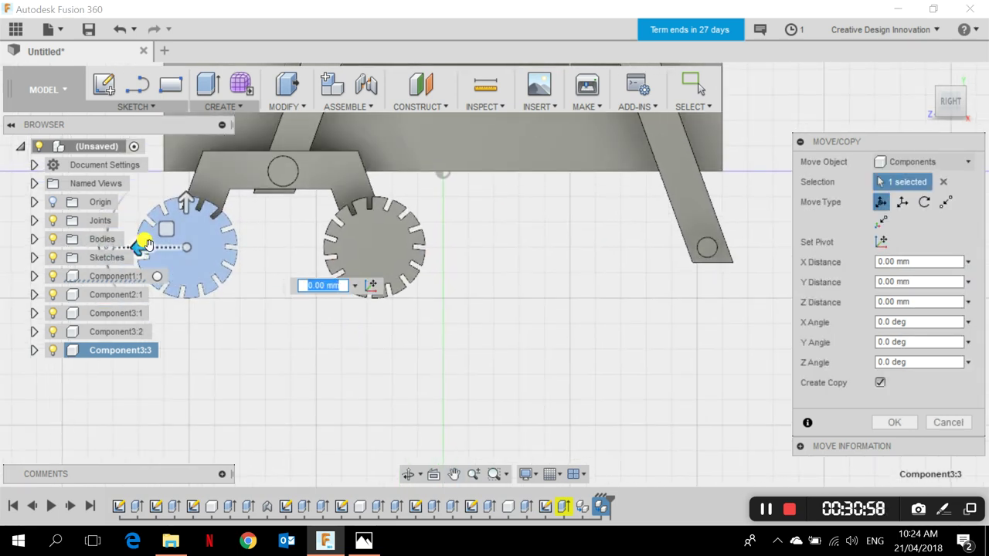
left_click_drag(136, 238, 639, 280)
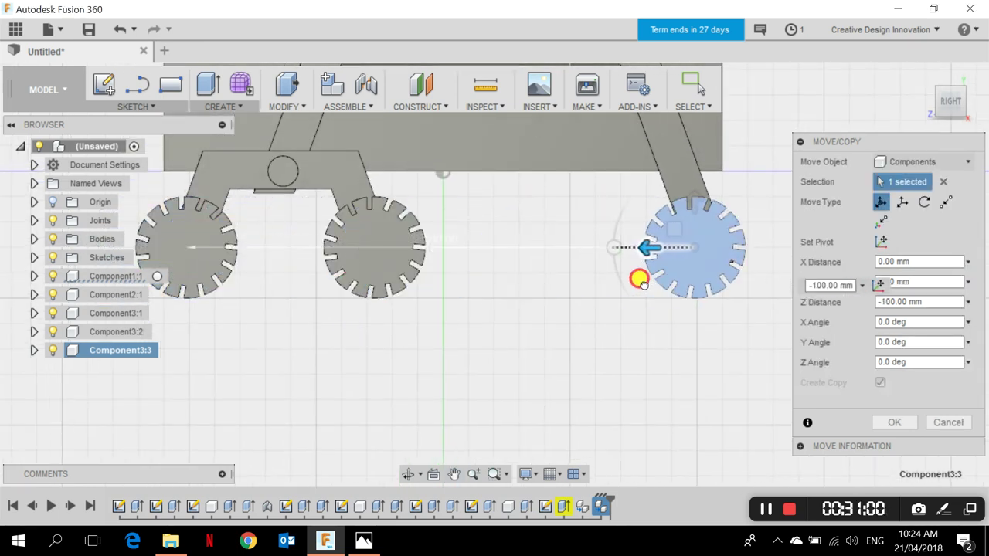
scroll(650, 283, "up", 3)
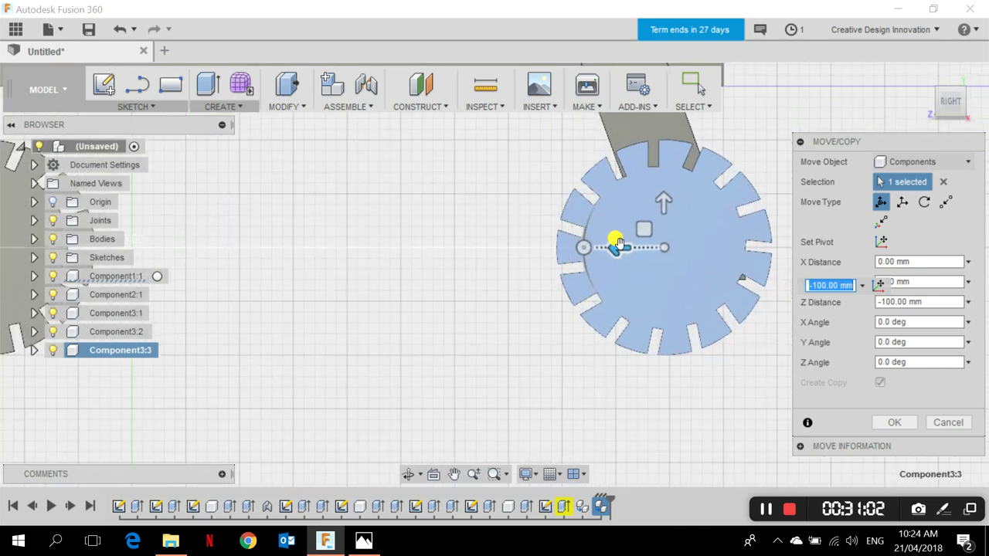
left_click_drag(618, 248, 640, 250)
middle_click_drag(574, 347, 770, 319, "shift")
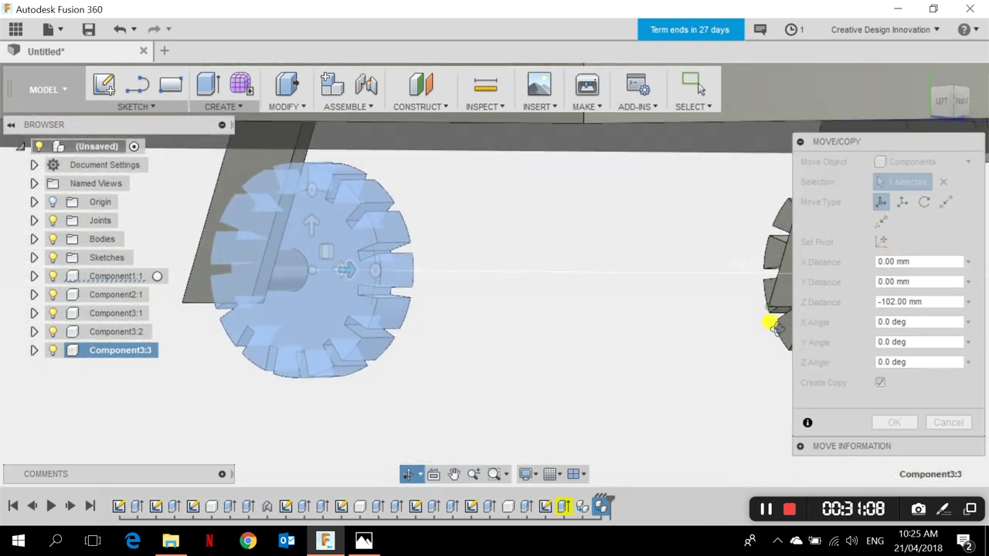
middle_click_drag(556, 331, 656, 364, "shift")
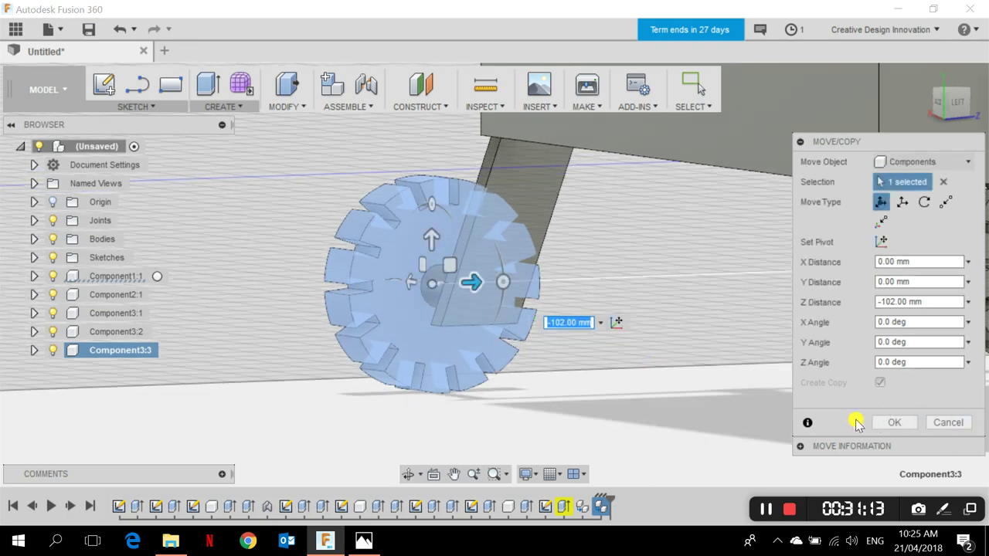
left_click(894, 423)
- Animate the Rev1 joint to check how the large rocker arm rotates on the vehicle body
left_click(925, 79)
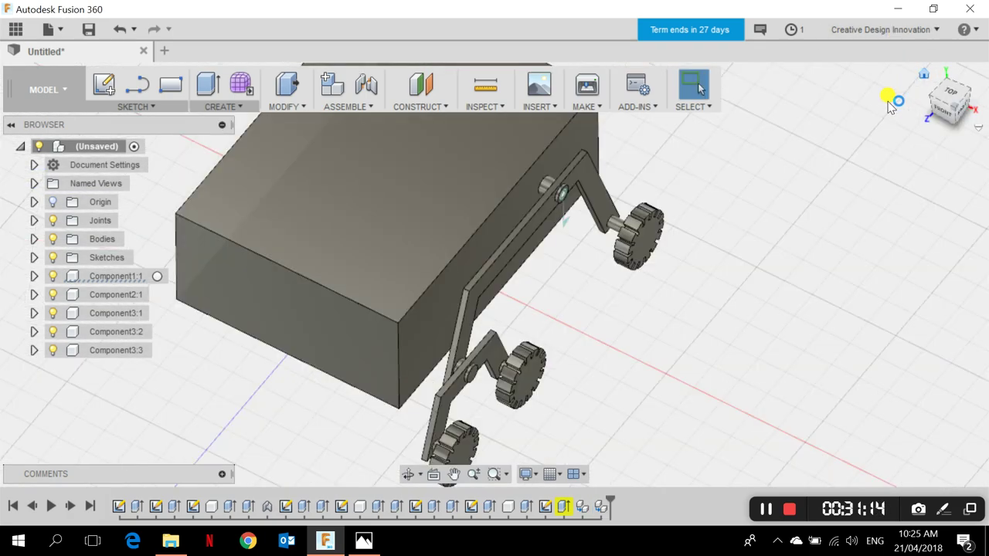
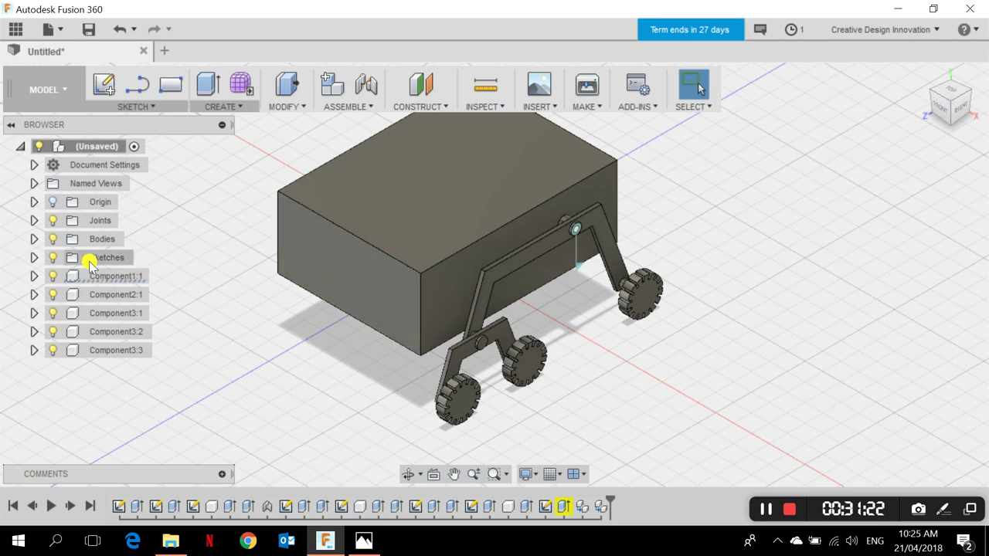
left_click(34, 221)
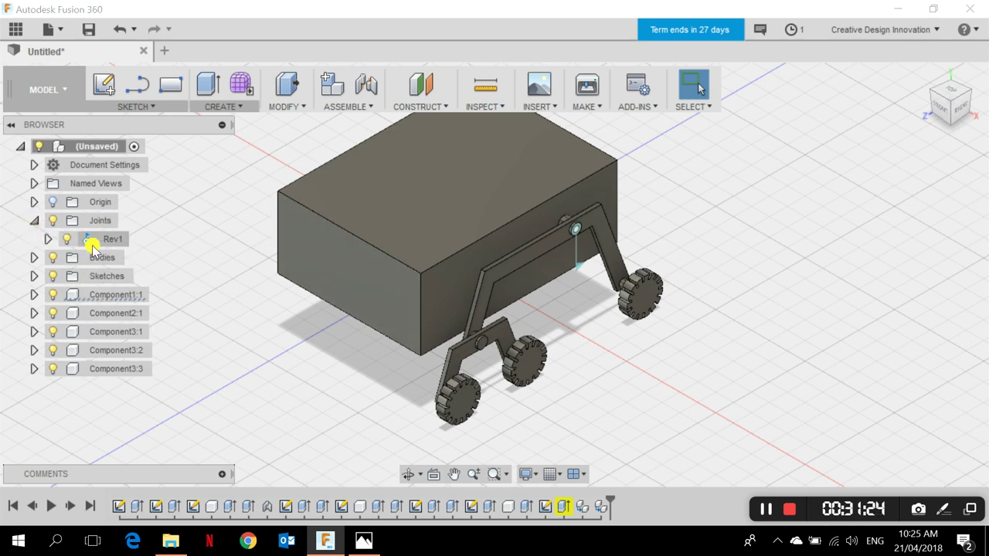
right_click(99, 241)
left_click(139, 378)
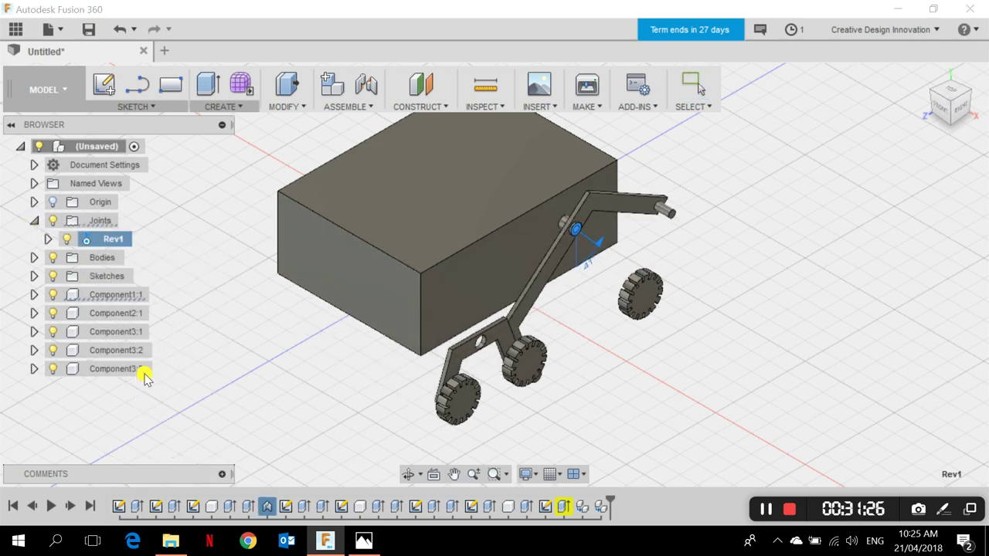
- Limit the rotation of the Rev1 joint to a minimum of -30 degrees and a maximum of 30 degrees
right_click(110, 238)
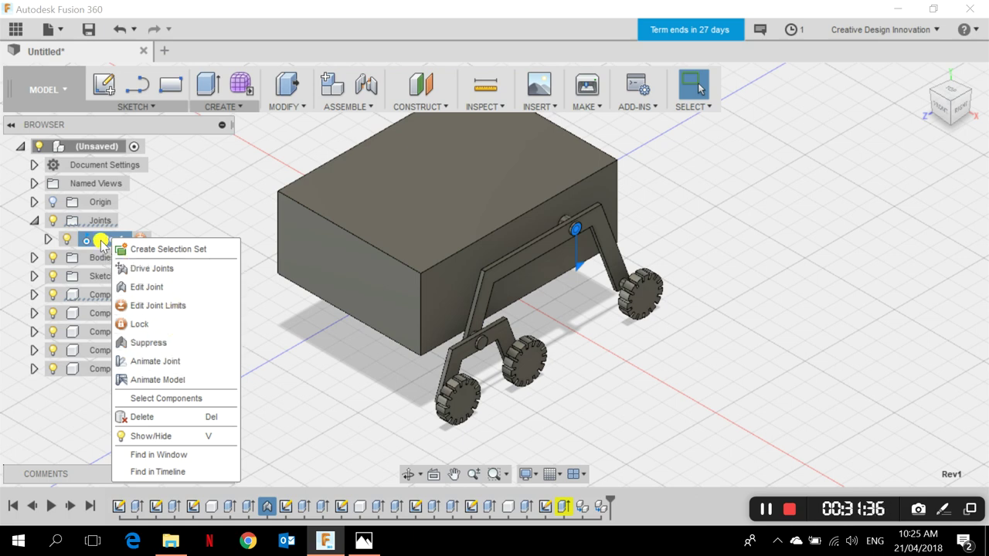
left_click(156, 305)
left_click(854, 182)
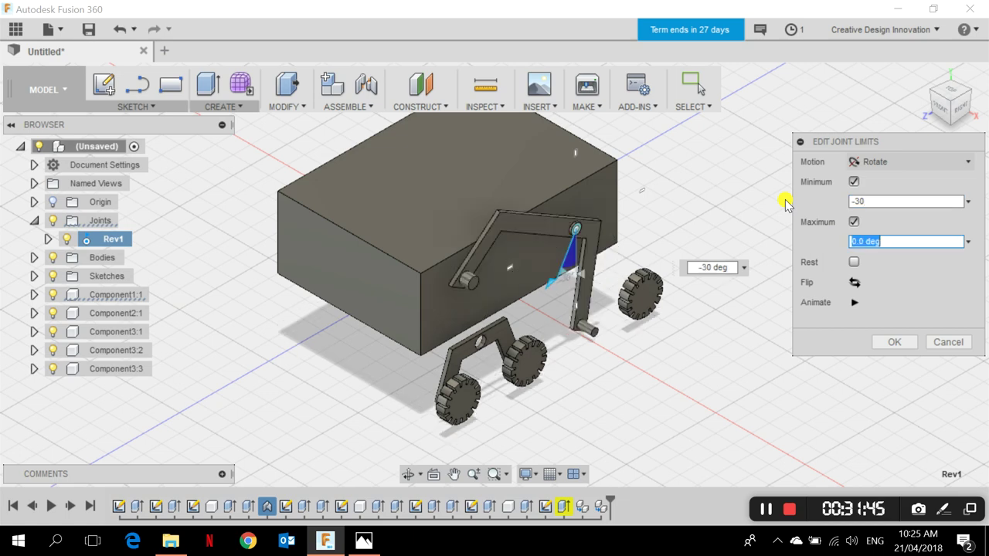
type("30")
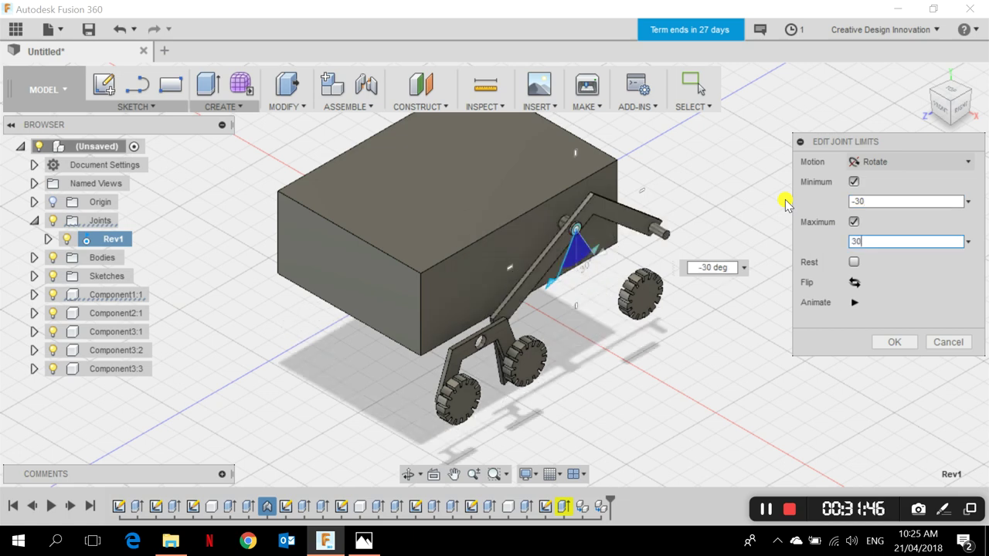
left_click(894, 342)
- Animate the model to check the limited motion of the Rev1 joint, and rename that joint Rocker
right_click(101, 242)
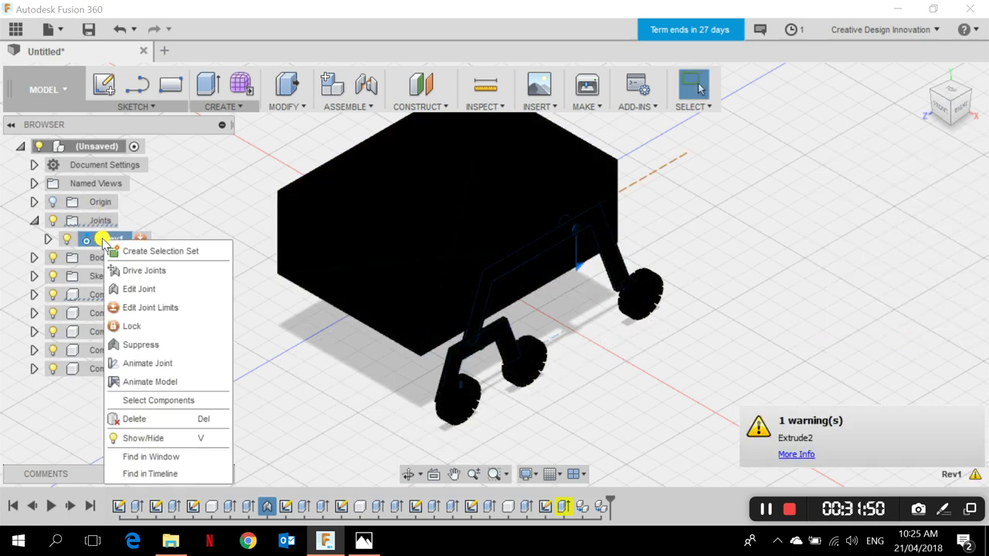
left_click(172, 380)
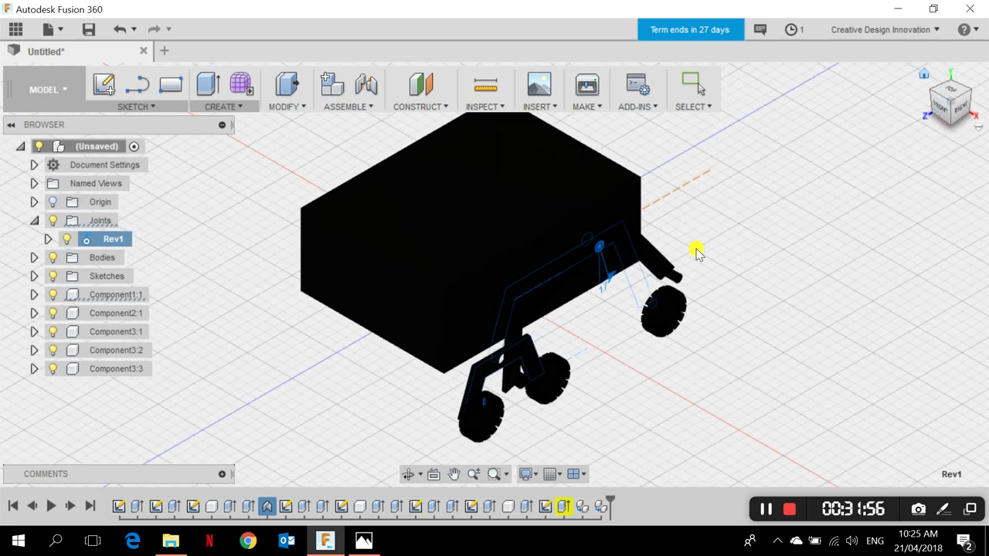
key("Escape")
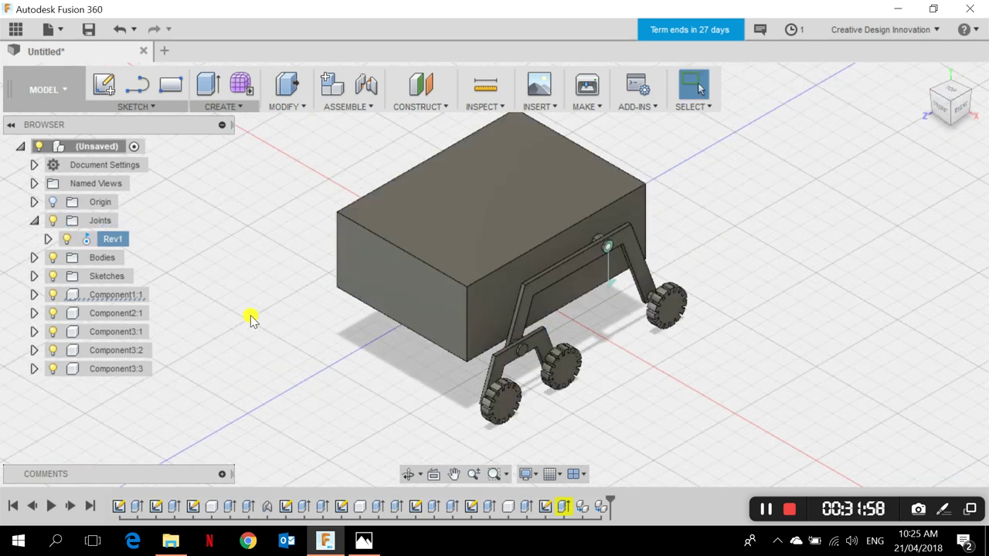
left_click(114, 238)
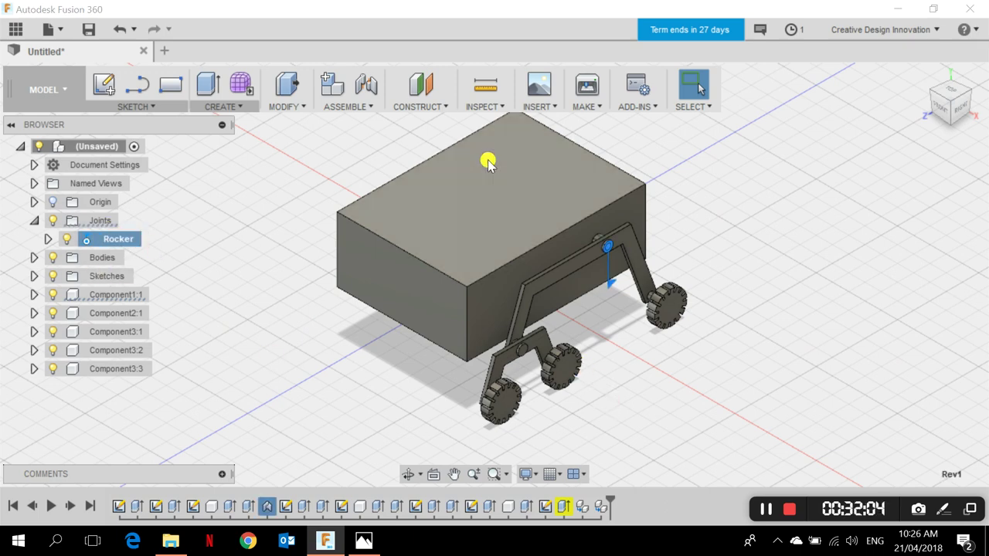
left_click(335, 108)
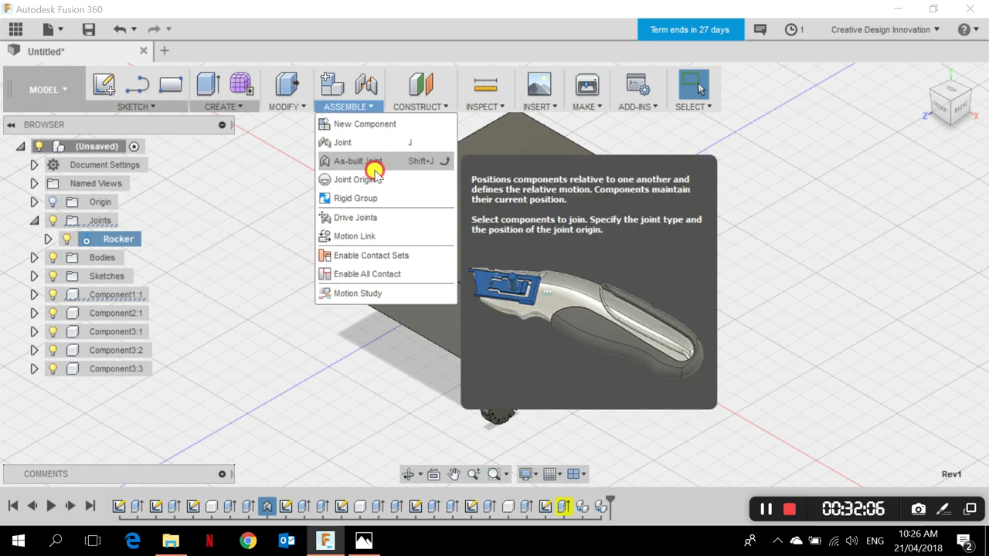
left_click(373, 179)
scroll(543, 346, "up", 3)
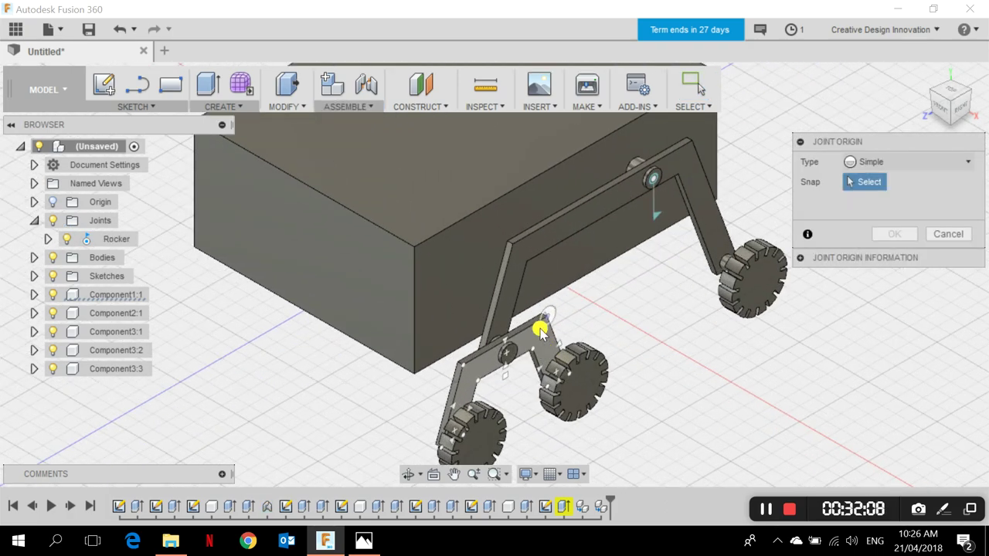
scroll(540, 331, "up", 2)
scroll(539, 340, "up", 2)
left_click(914, 164)
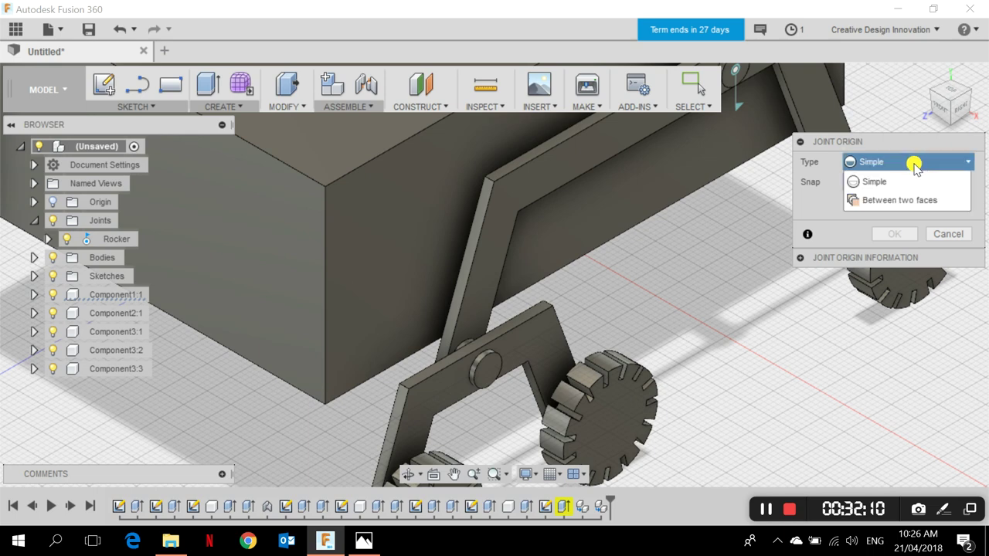
left_click(904, 182)
key("Escape")
- Create a revolute as-built joint between small arm Component2:1 and the large rocker arm, centred on their pivot pin, and name it Bogie
left_click(360, 108)
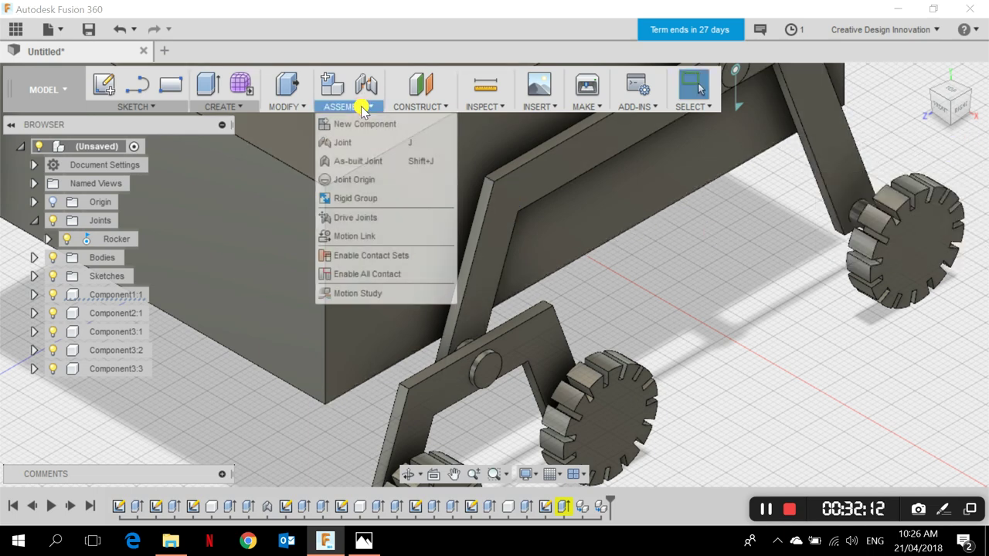
left_click(371, 160)
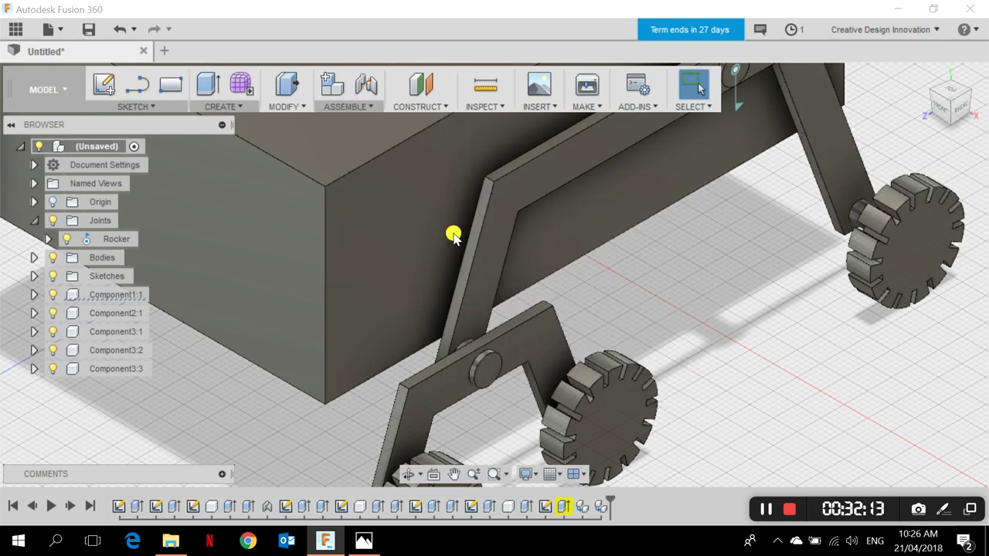
left_click(535, 357)
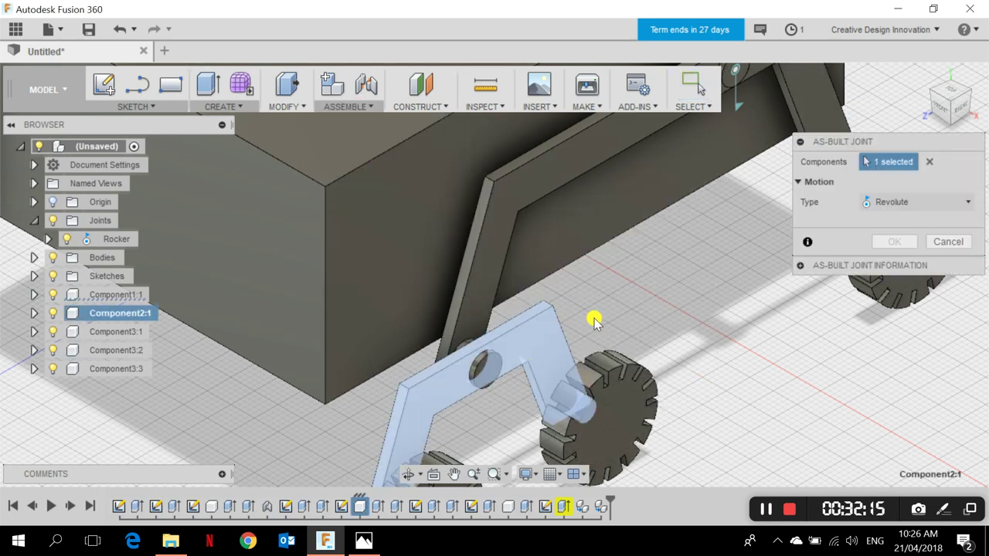
left_click(486, 365)
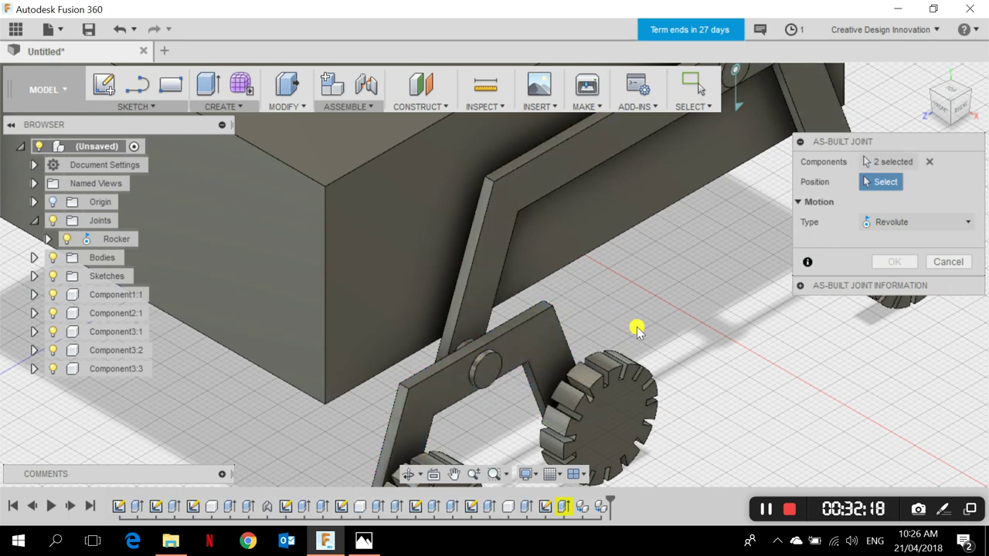
left_click(479, 368)
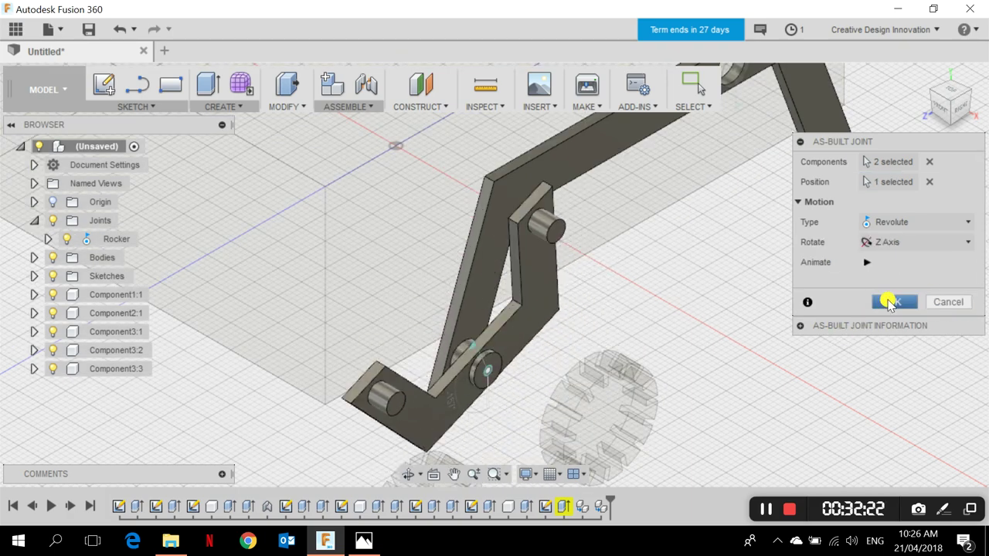
left_click(891, 301)
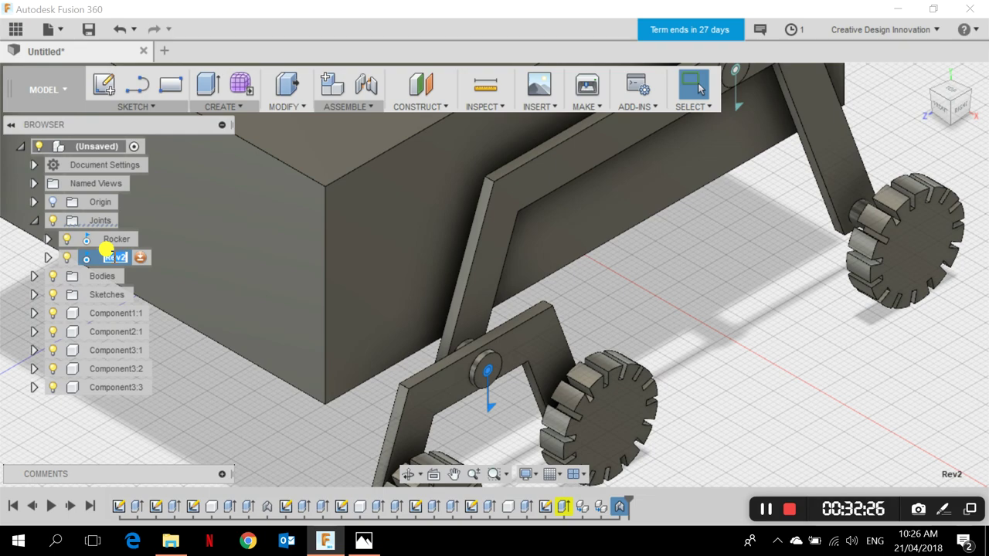
key("Return")
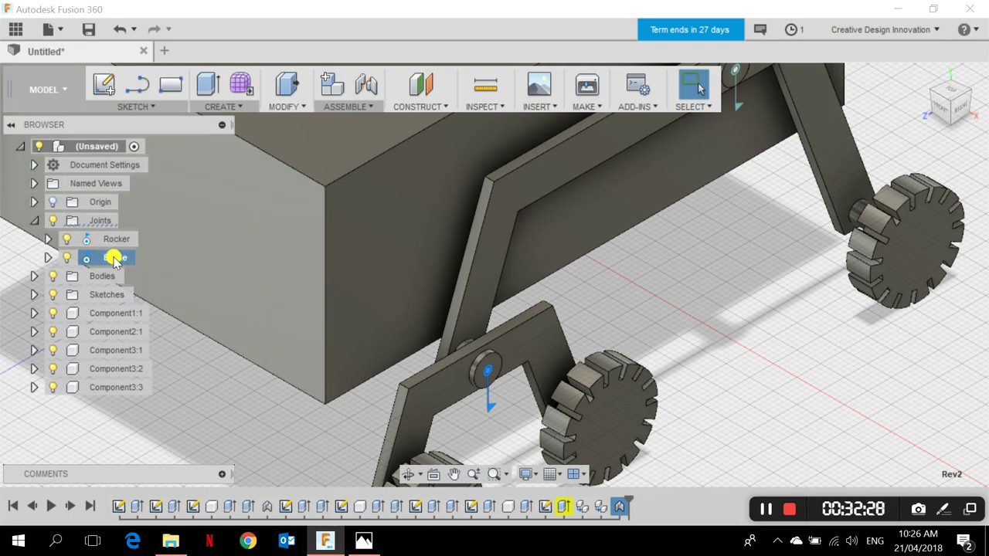
- Animate the model to check how the small arm rotates about the Bogie joint
scroll(364, 342, "up", 5)
right_click(115, 257)
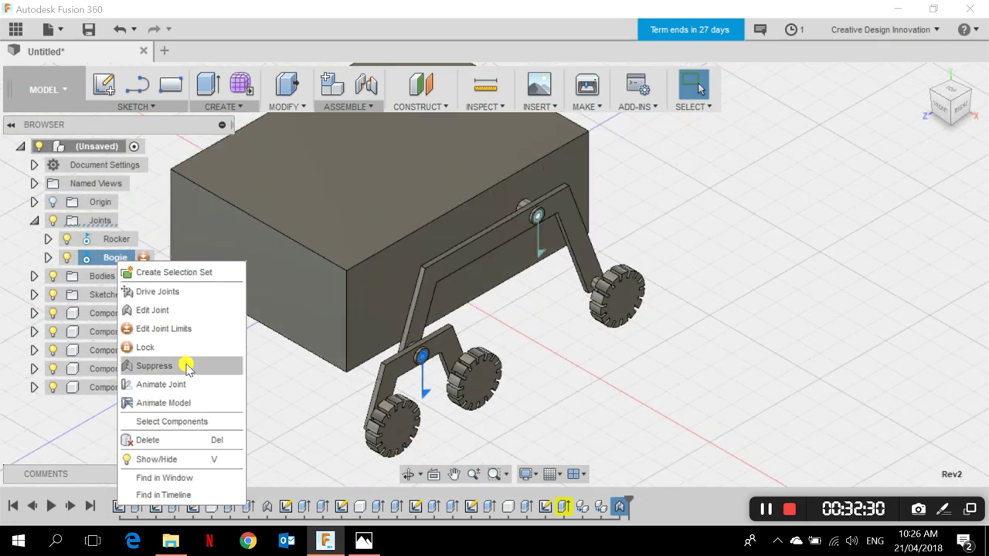
left_click(197, 403)
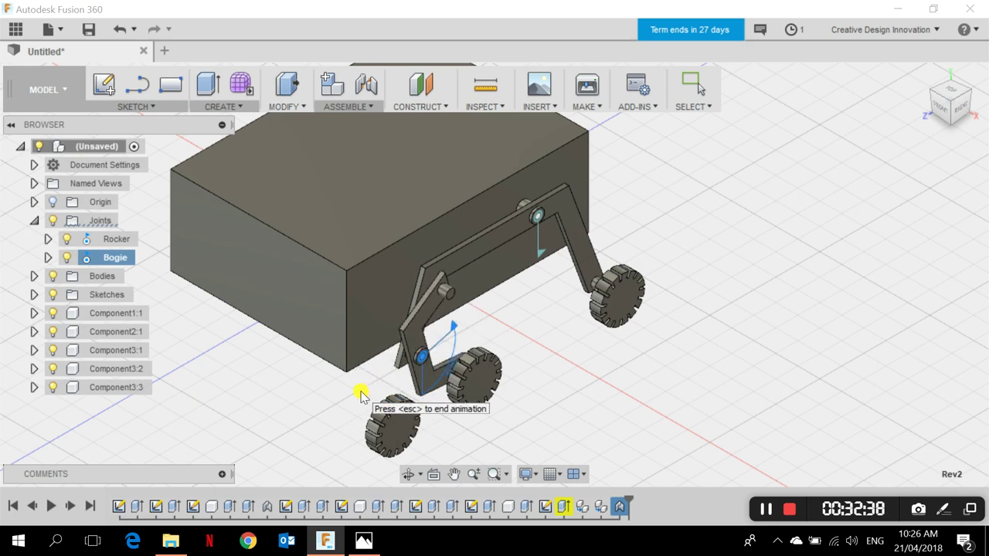
key("Escape")
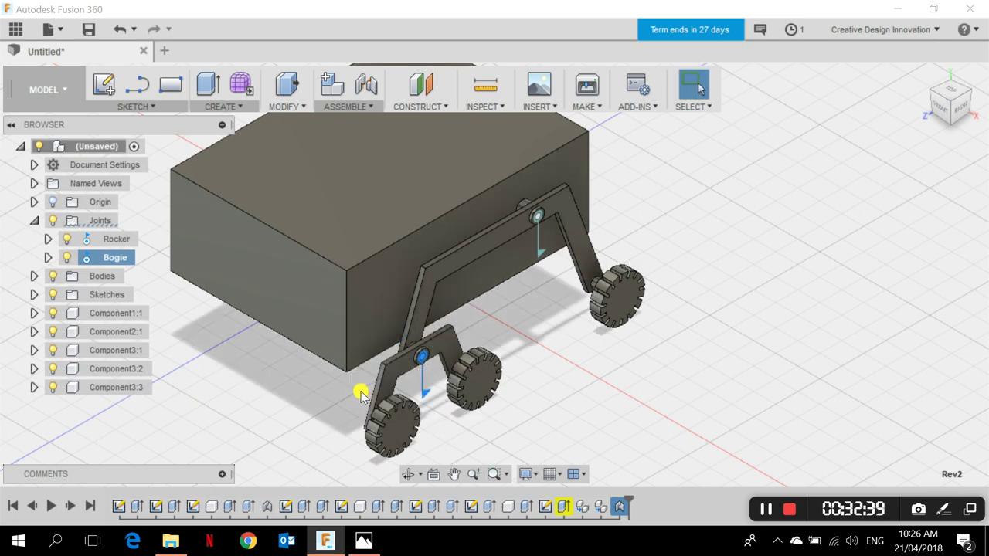
- Limit the rotation of the Bogie joint to a minimum of -45 degrees and a maximum of 45 degrees
right_click(116, 262)
left_click(183, 331)
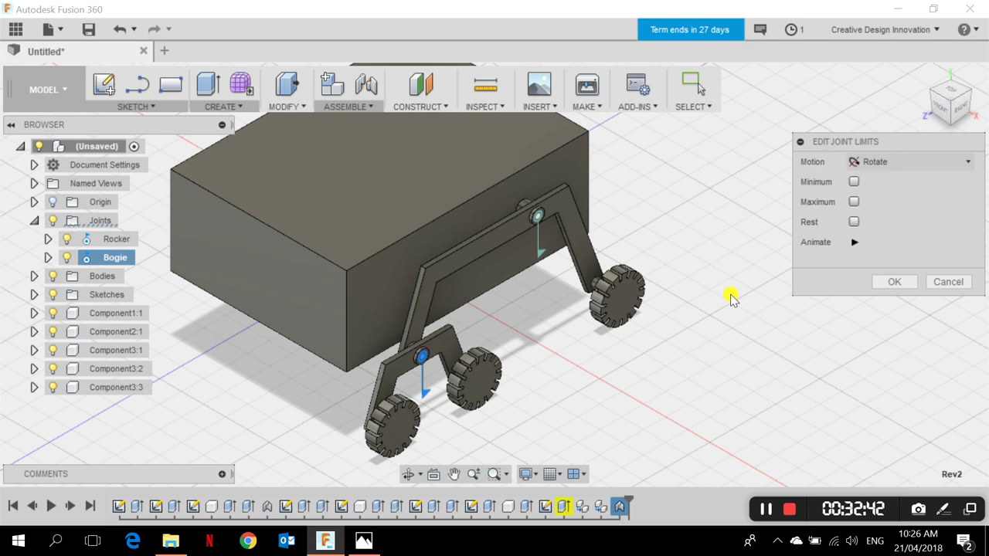
left_click(854, 182)
left_click(854, 202)
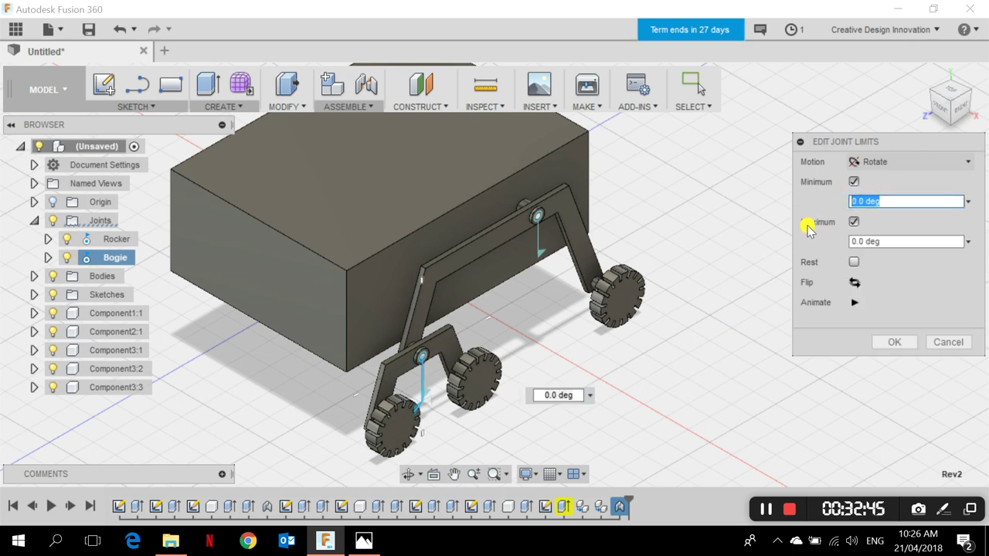
type("-45")
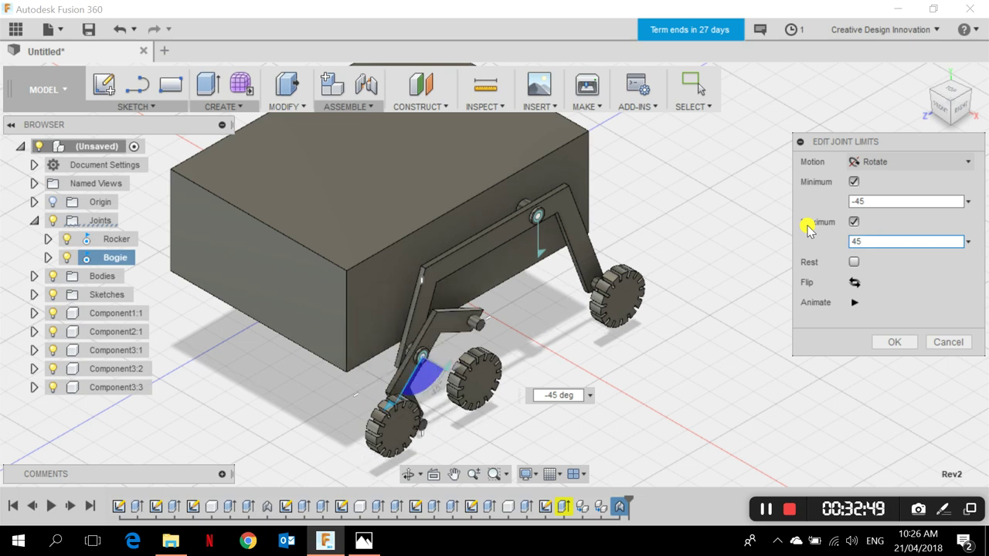
left_click(895, 343)
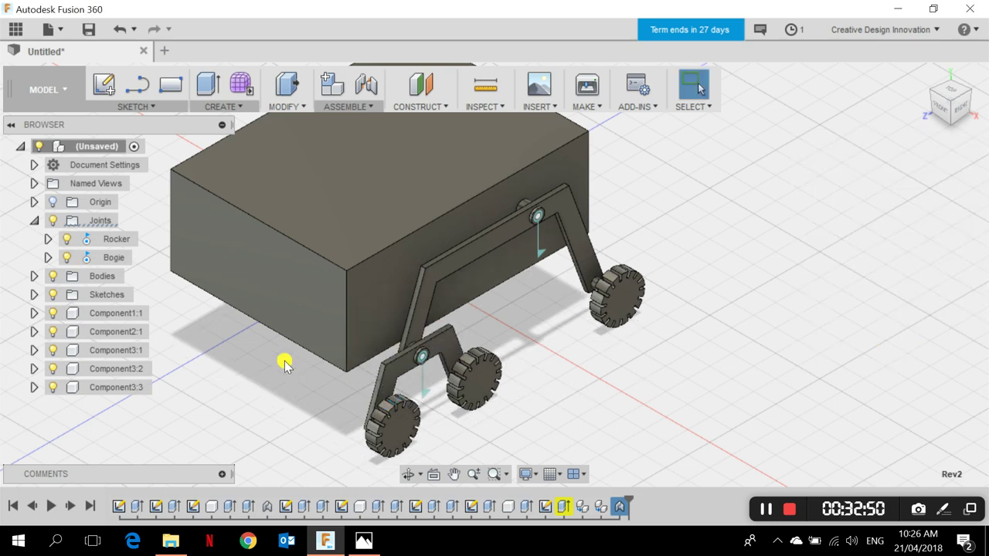
- Create a revolute as-built joint between wheel Component3:1 and small arm Component2:1, positioned at the wheel's centre and rotating about the Z axis
middle_click_drag(435, 432, 459, 364, "shift")
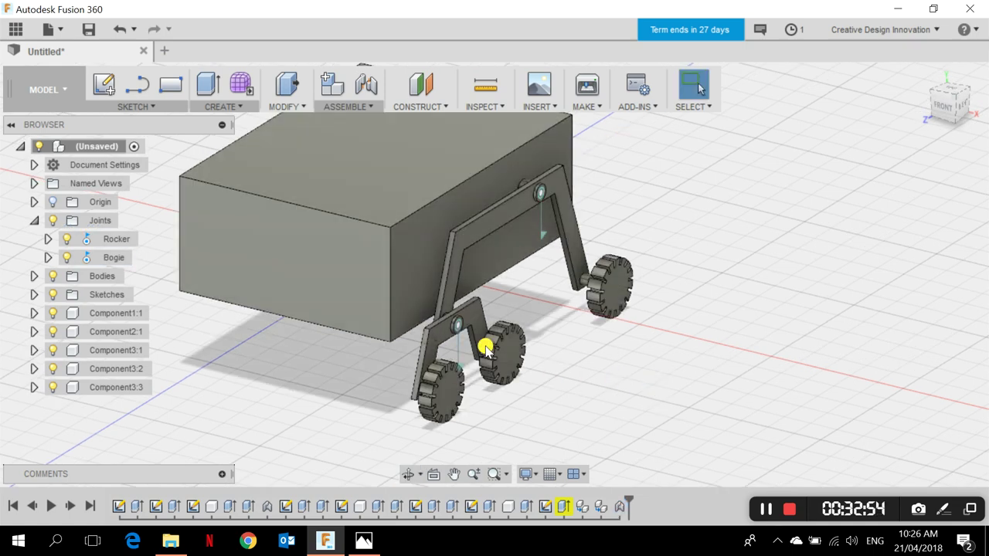
middle_click_drag(499, 409, 541, 432, "shift")
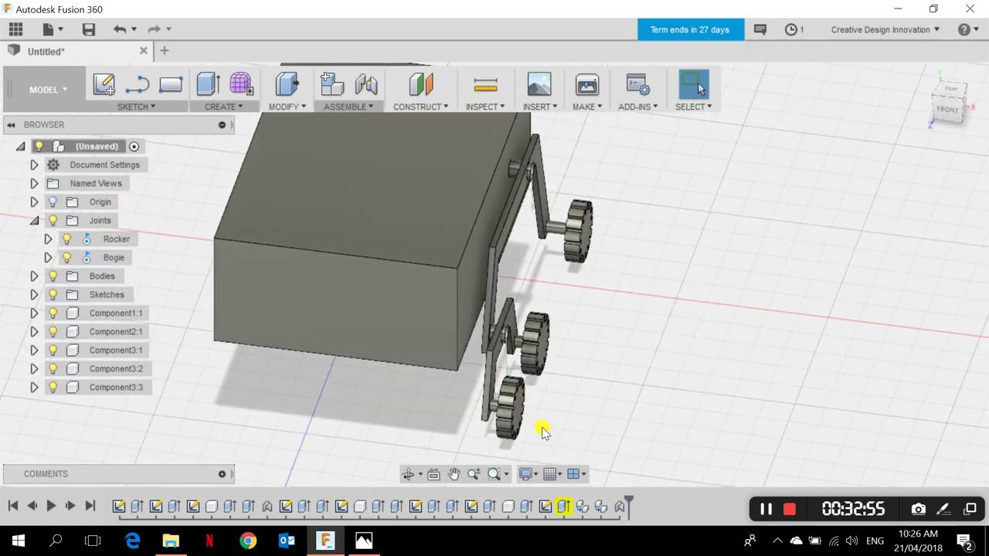
left_click(345, 106)
left_click(386, 160)
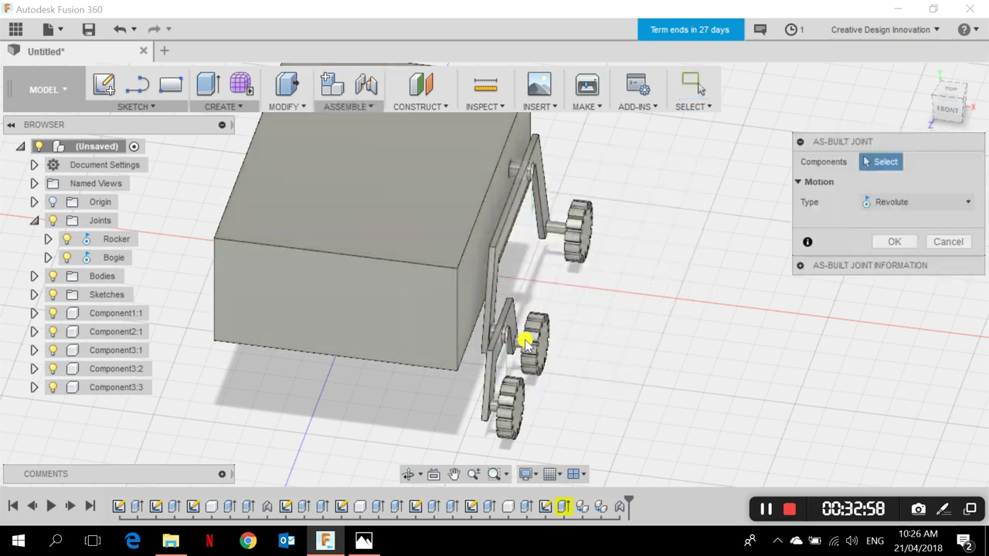
scroll(510, 412, "up", 2)
left_click(516, 411)
scroll(480, 419, "up", 1)
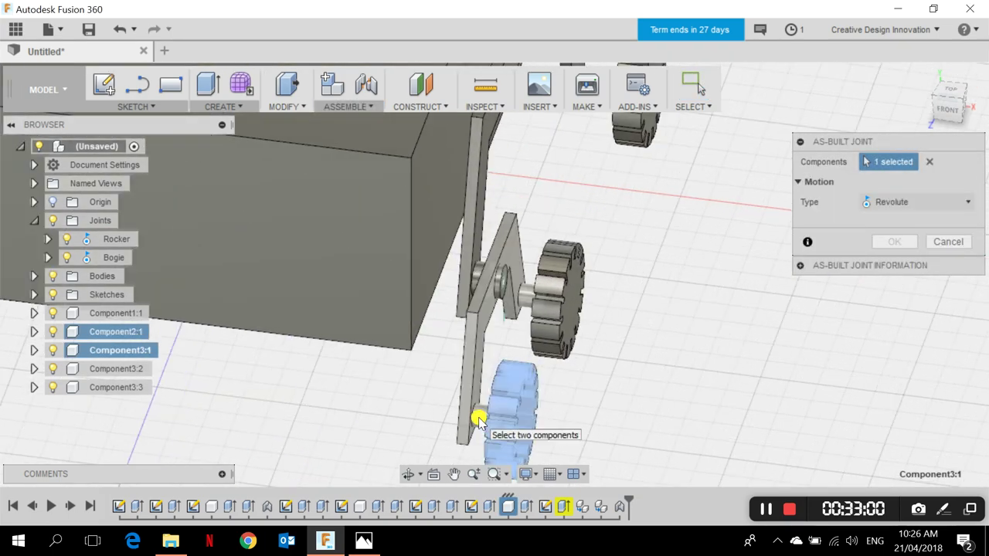
left_click(479, 419)
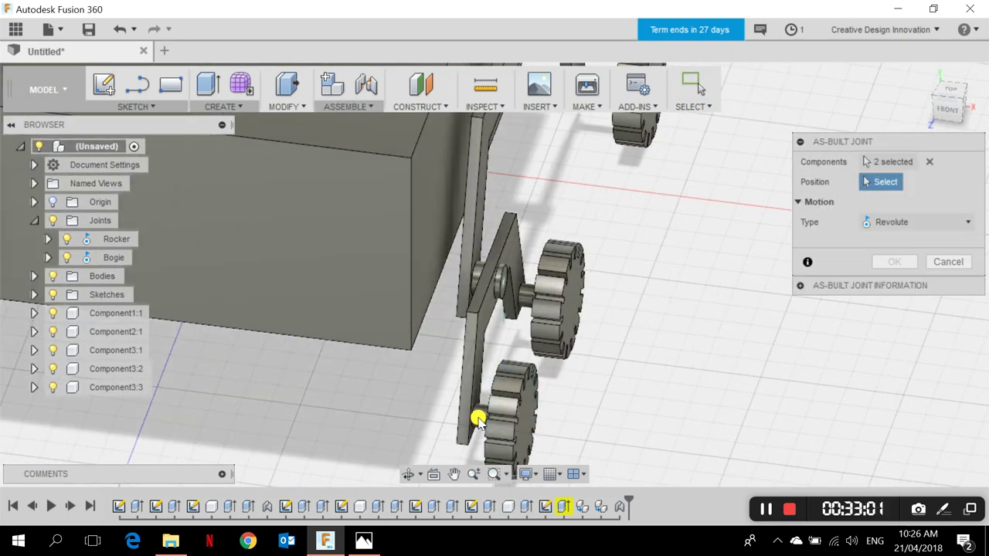
left_click(526, 421)
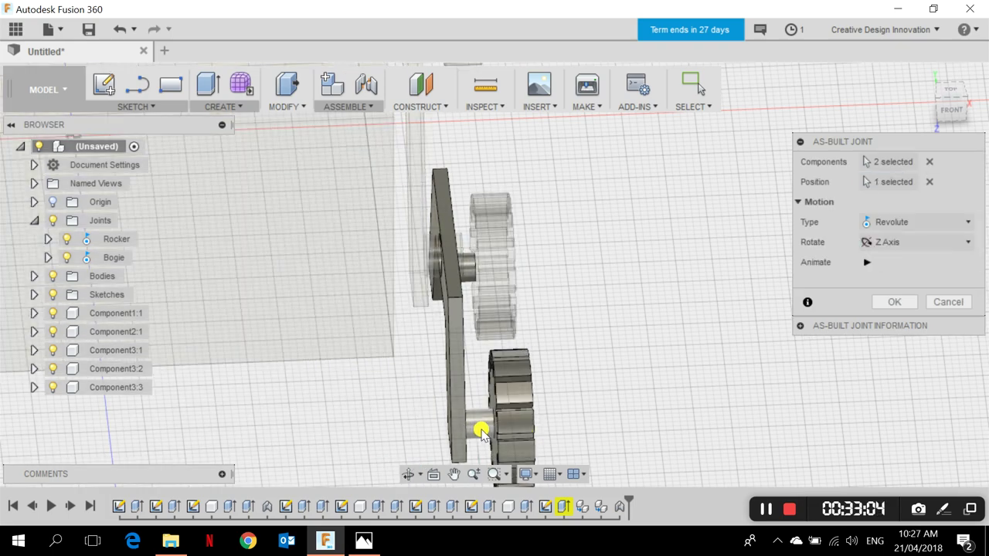
middle_click_drag(757, 368, 861, 276, "shift")
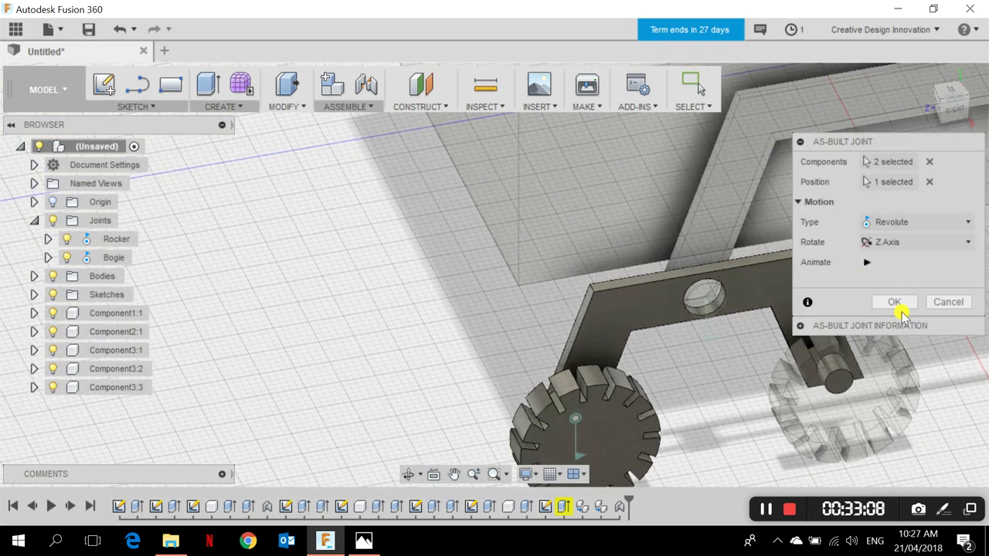
left_click(900, 301)
- Create a revolute as-built joint between wheel Component3:2 and small arm Component2:1, centred on the wheel's axle and rotating about the Z axis
middle_click_drag(726, 425, 797, 425, "shift")
left_click(345, 106)
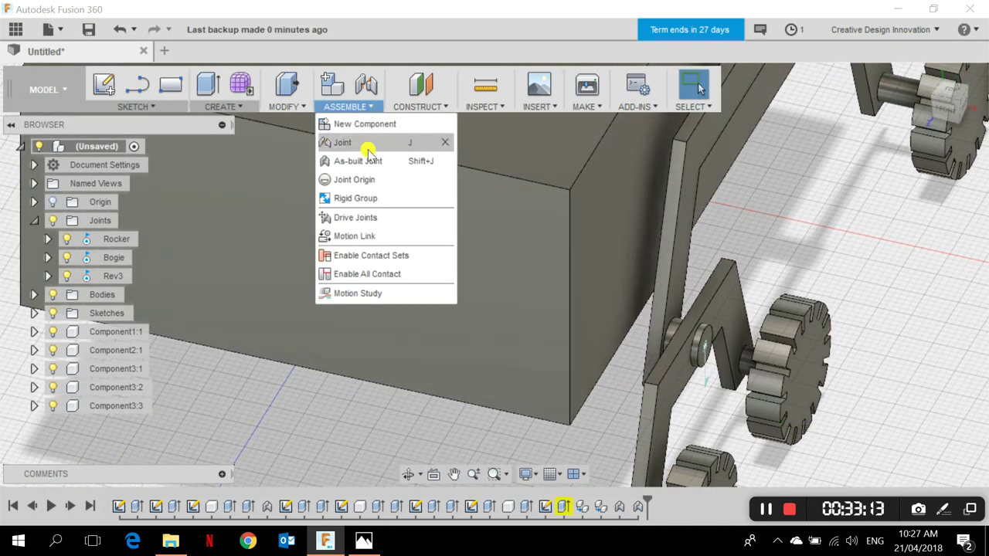
left_click(371, 161)
left_click(783, 348)
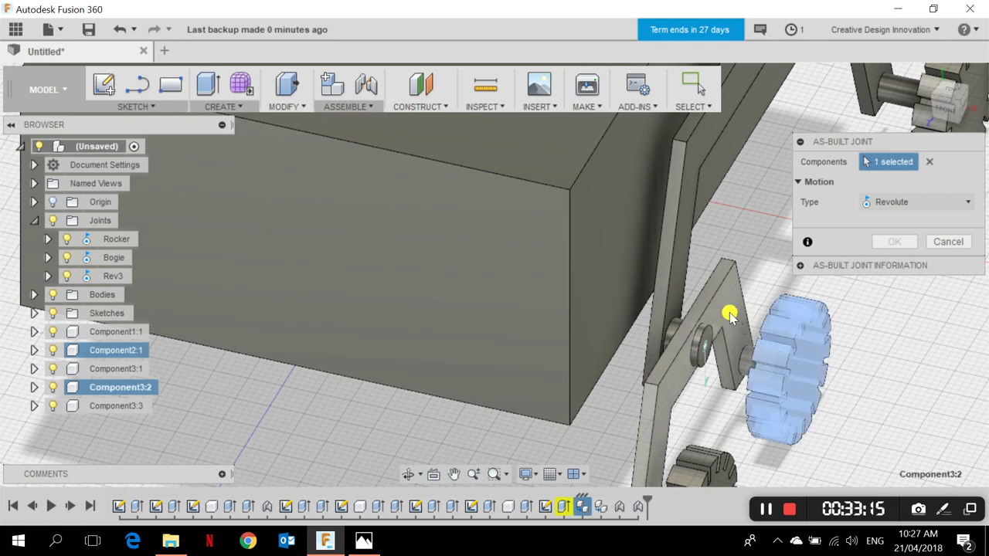
left_click(728, 314)
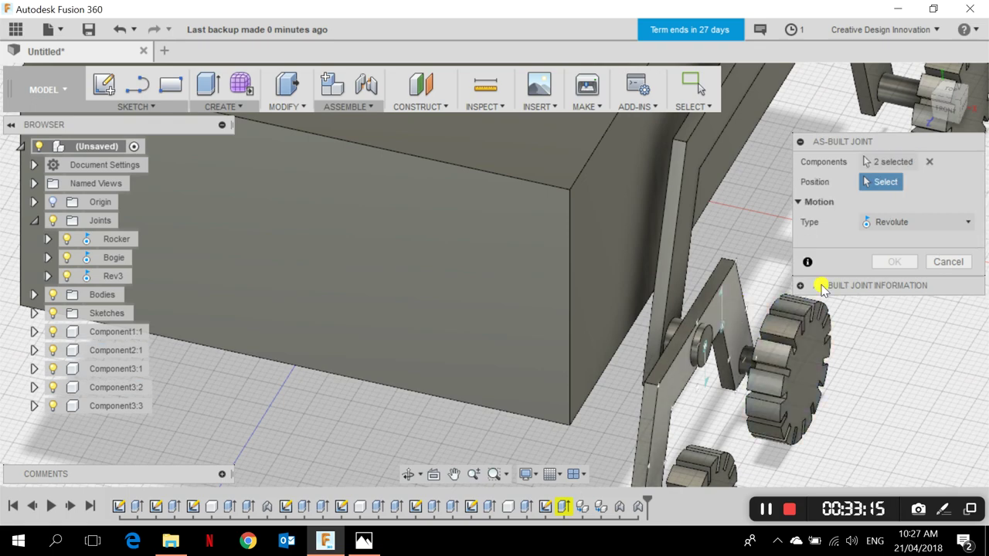
left_click(744, 366)
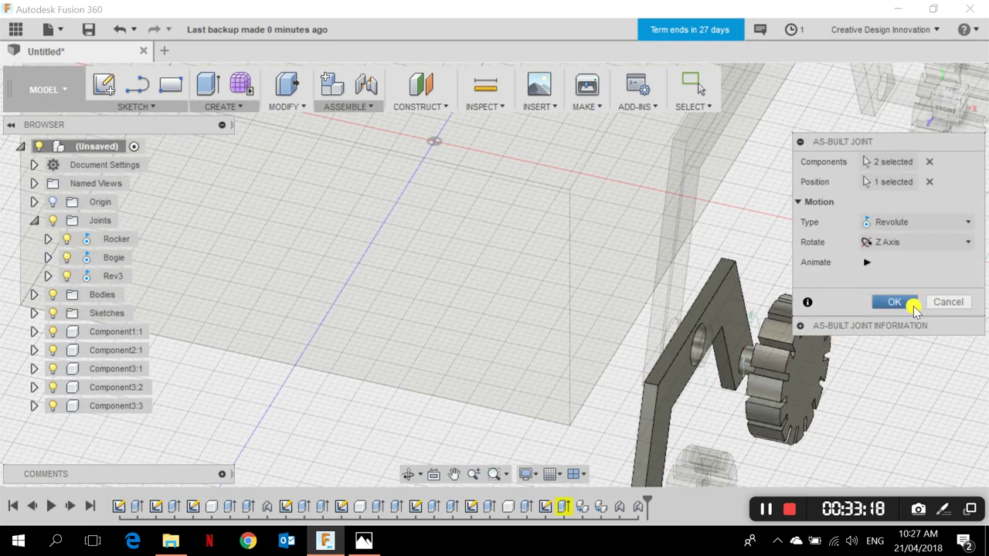
left_click(894, 301)
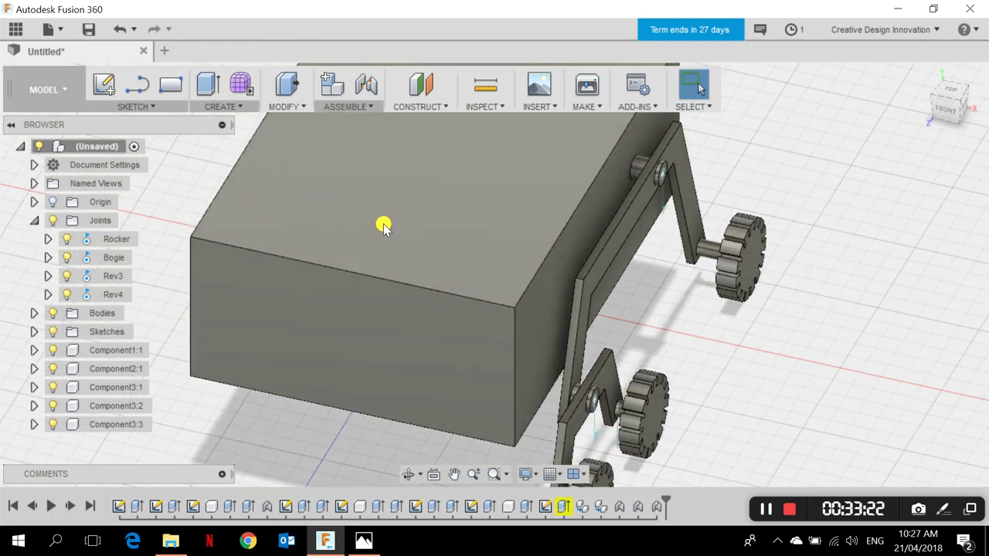
- Create a revolute as-built joint between wheel Component3:3 and large rocker arm Component1:1, positioned at the centre of the wheel's axle
left_click(347, 106)
left_click(348, 165)
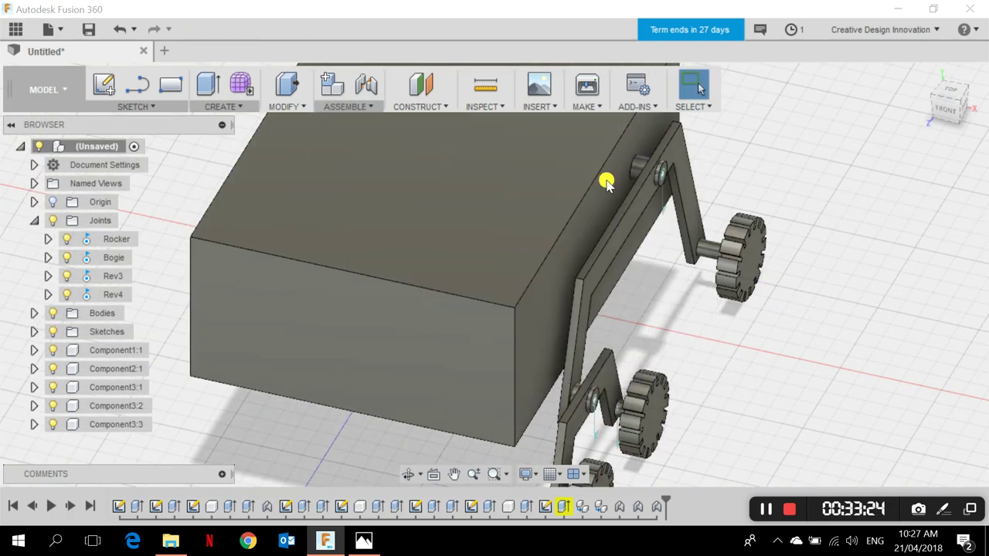
scroll(753, 253, "up", 3)
left_click(744, 256)
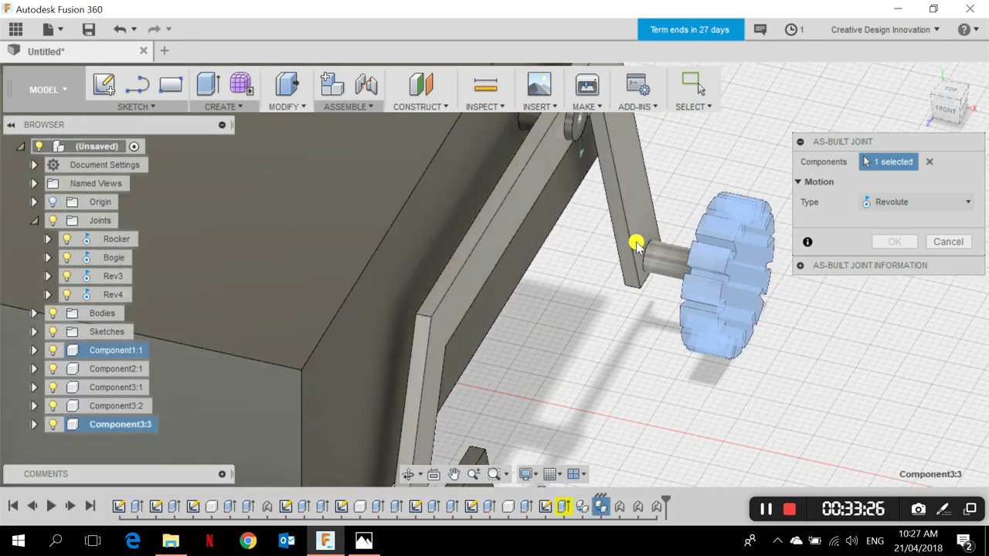
left_click(641, 243)
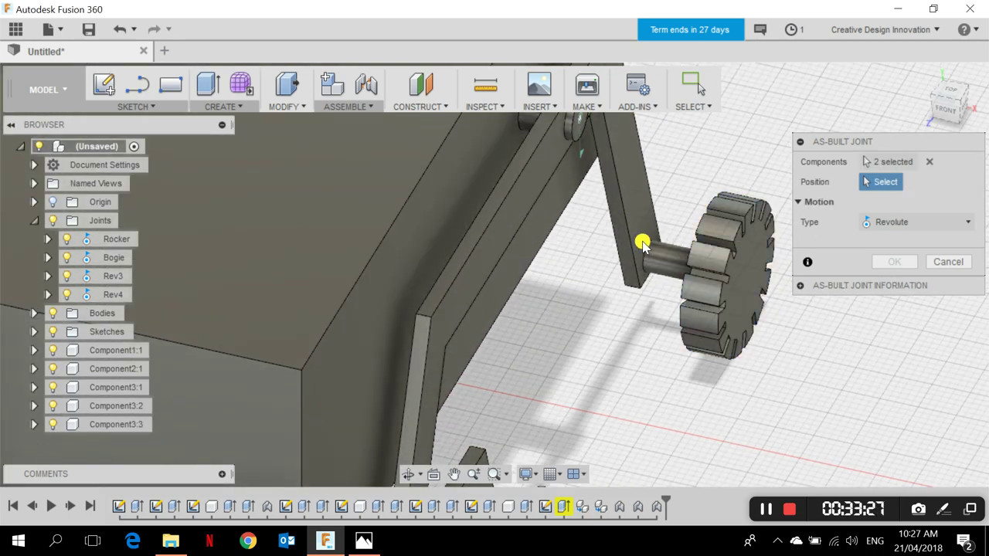
left_click(678, 263)
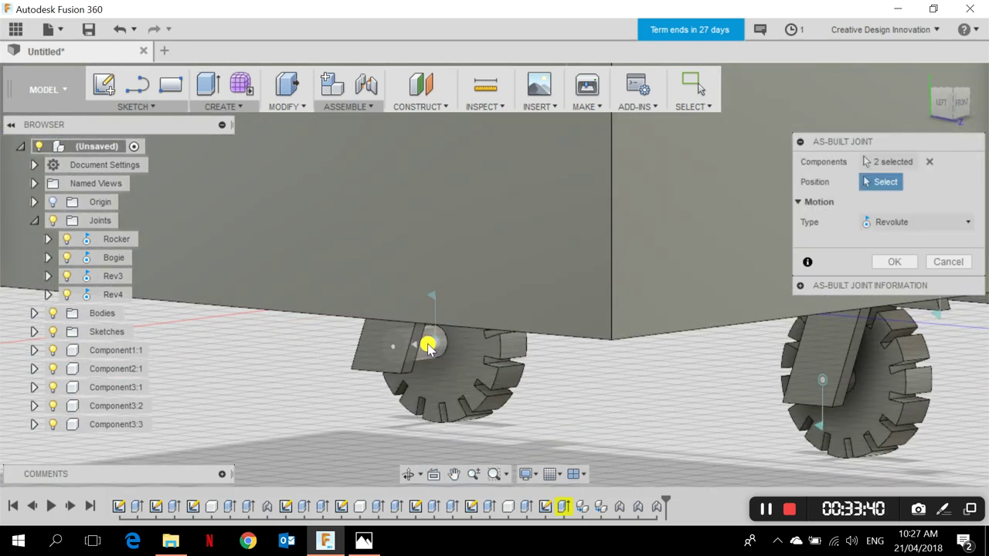
left_click(431, 345)
left_click(894, 302)
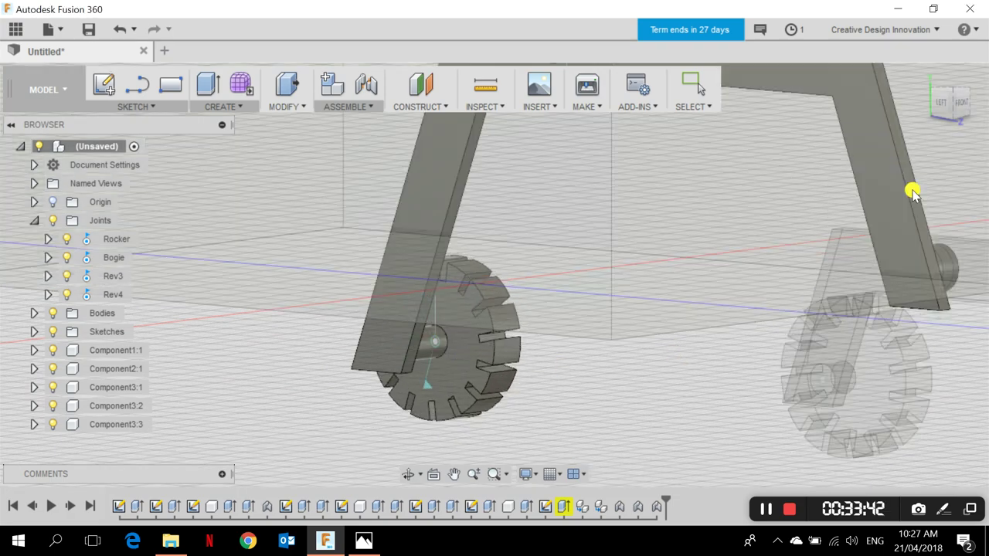
- Rename the three wheel joints Rev3, Rev4 and Rev5 as wheel 1, Wheel 2 and Wheel 3
left_click(925, 73)
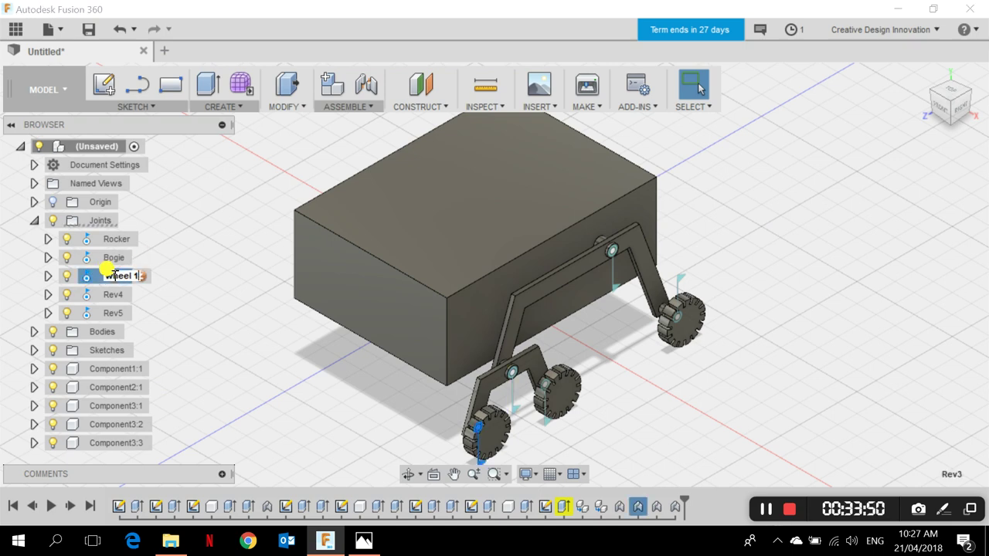
left_click(107, 295)
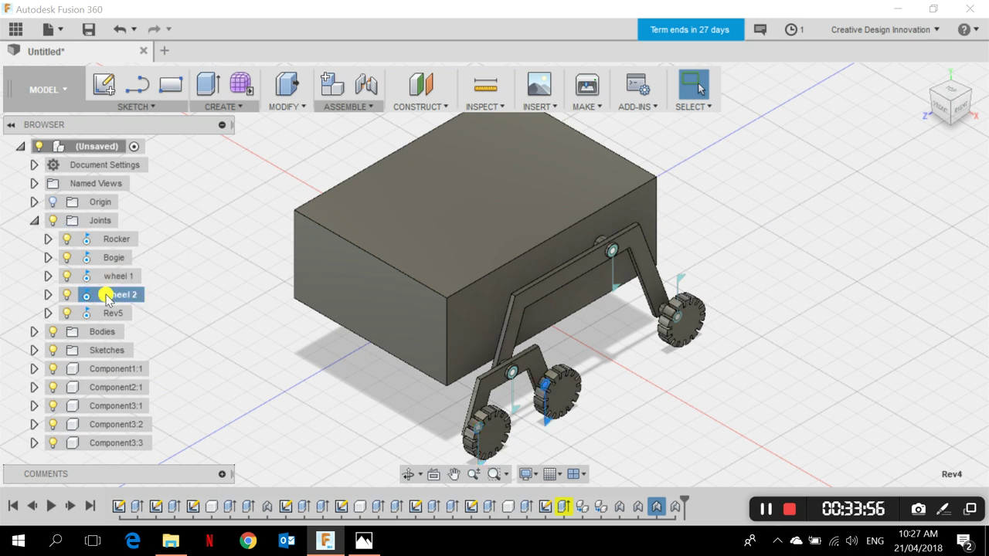
left_click(113, 315)
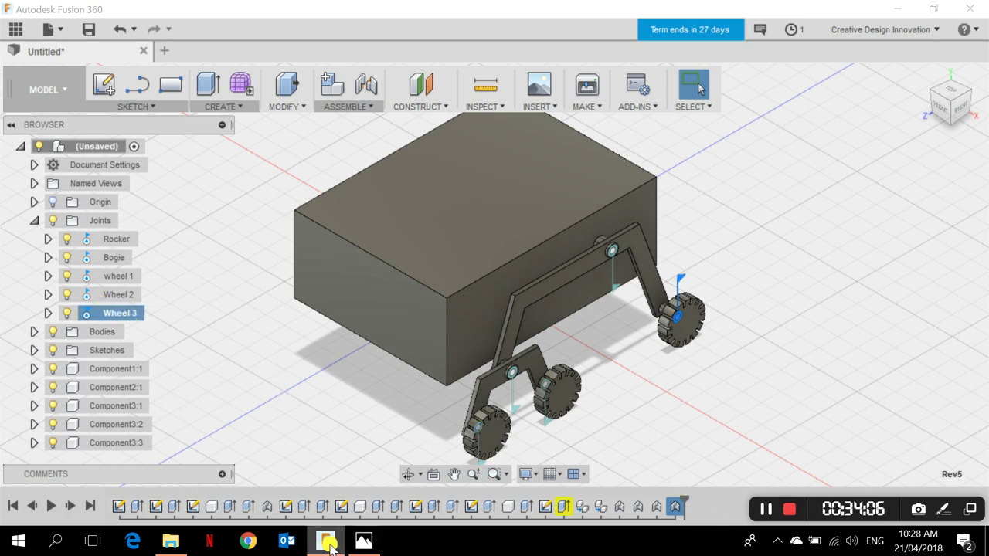
left_click(677, 363)
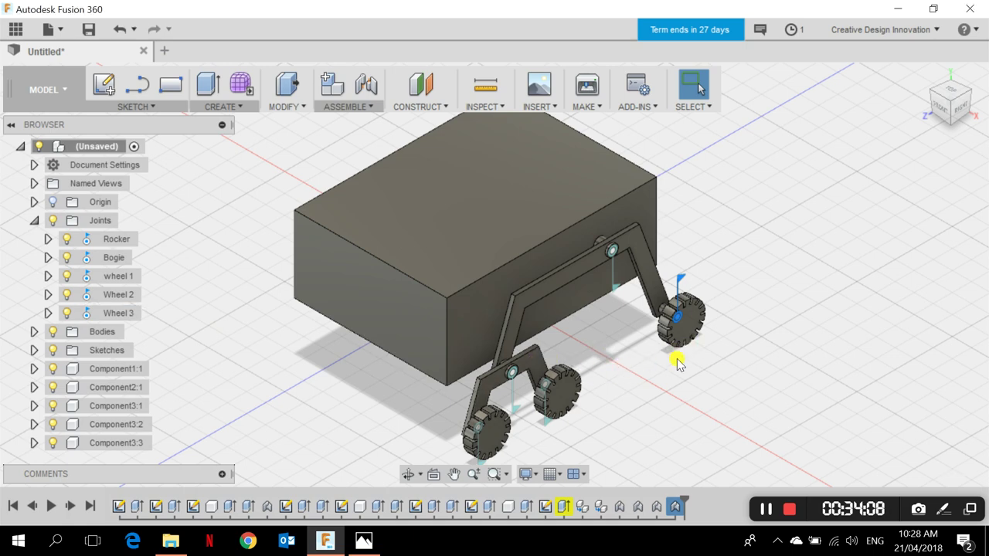
- Animate the Rocker, Bogie and wheel 1 joints one after another to check their motion
right_click(122, 240)
left_click(182, 383)
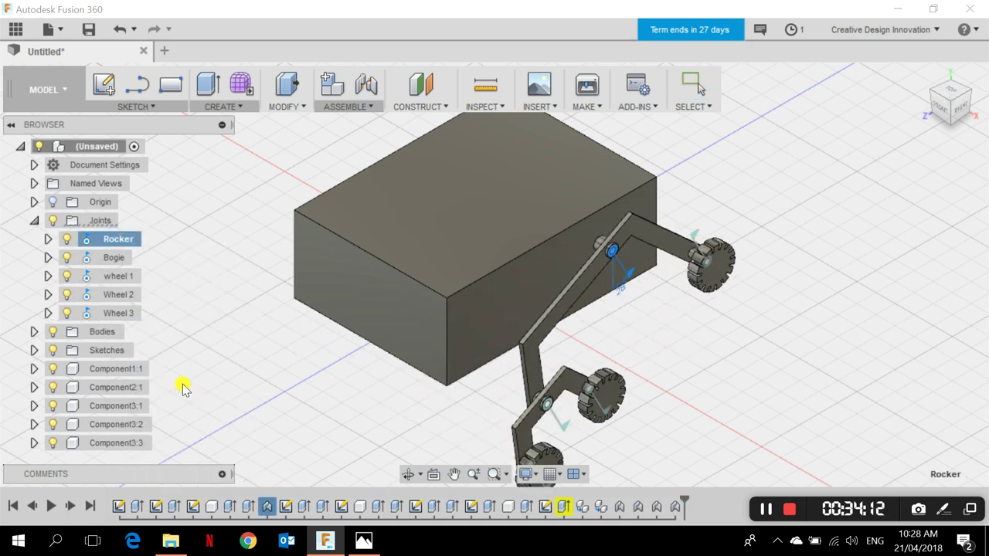
key("Escape")
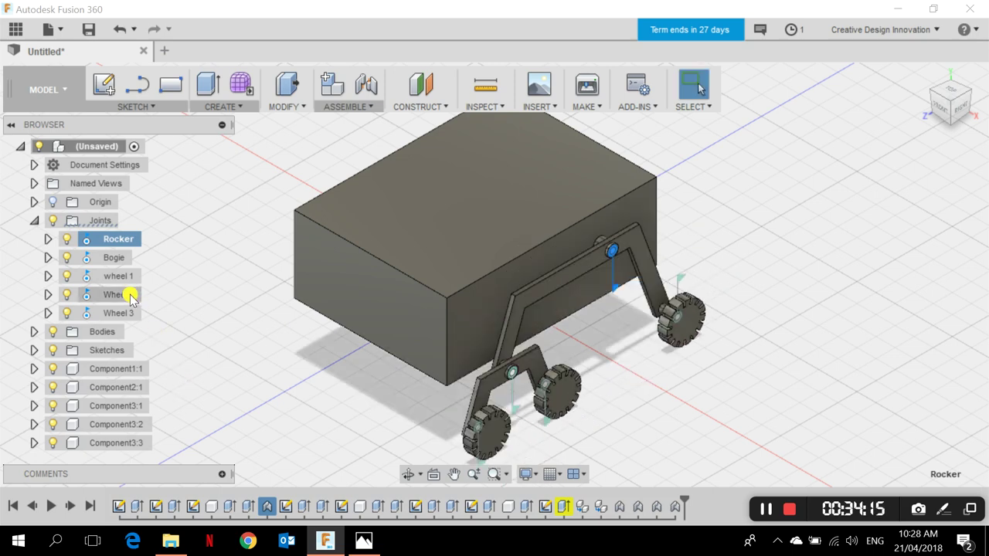
right_click(118, 262)
left_click(194, 404)
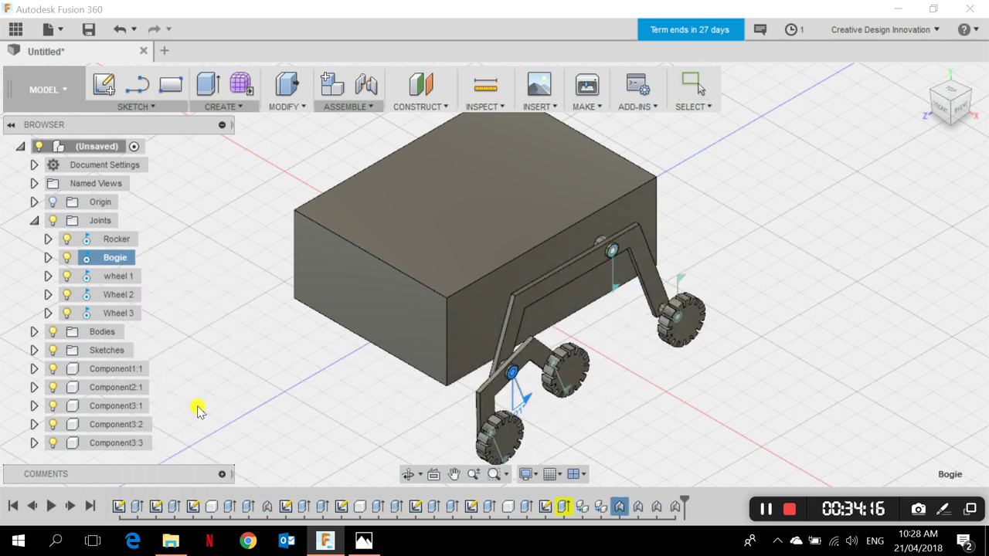
left_click(124, 276)
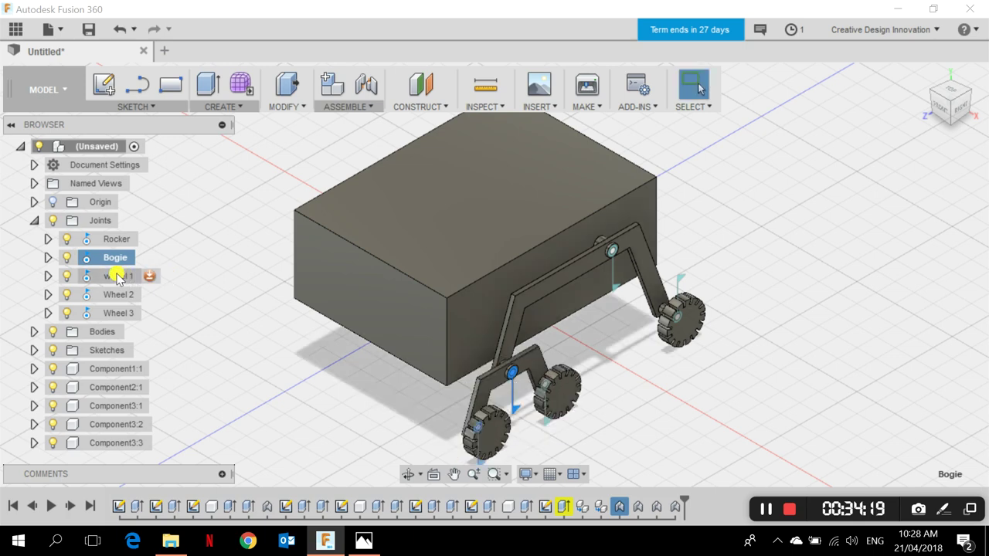
right_click(122, 277)
left_click(185, 416)
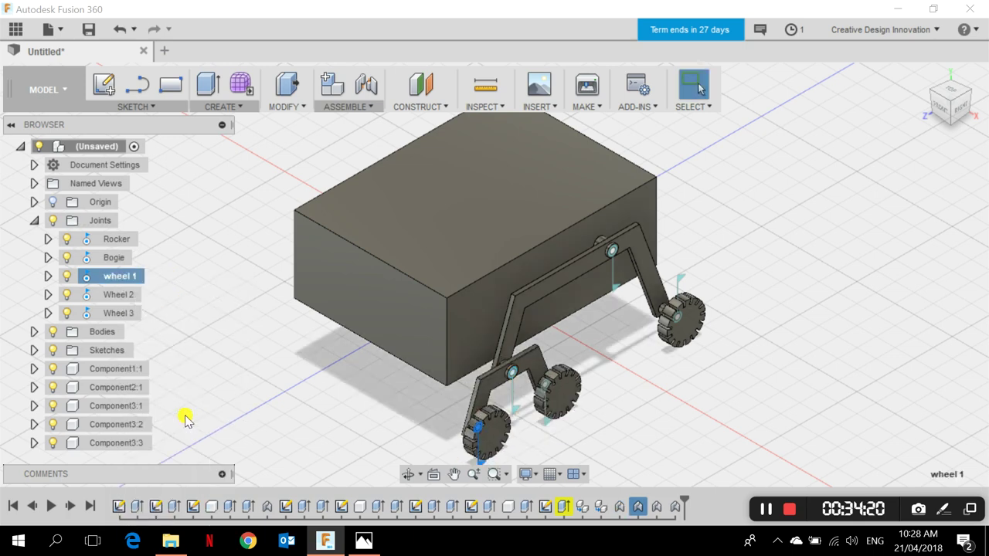
- Examine the assembly from several angles and the pivot pin between the vehicle body and the large rocker arm
scroll(523, 286, "down", 2)
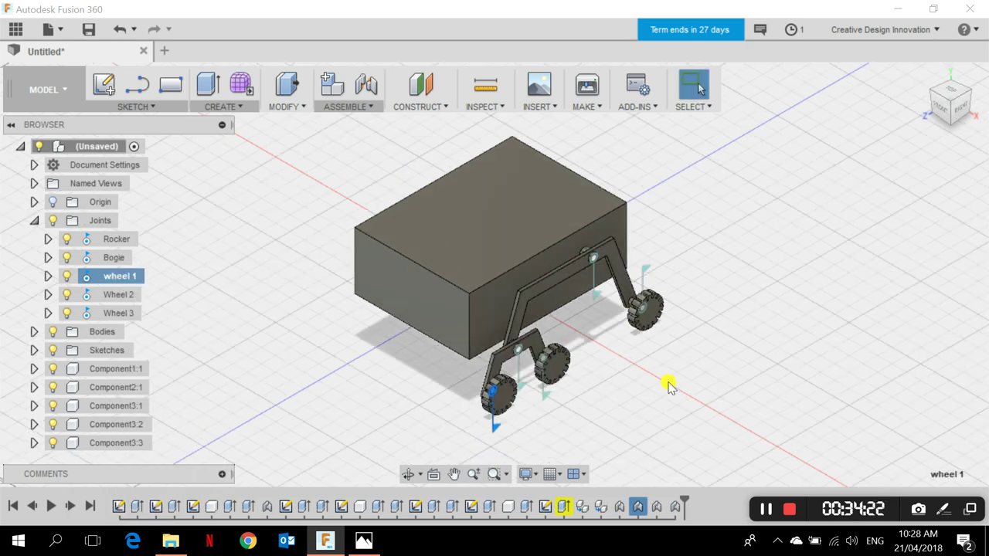
mouse_move(503, 335)
middle_mouse_down("shift")
mouse_move(507, 376)
mouse_move(460, 356)
mouse_move(506, 344)
middle_mouse_up("shift")
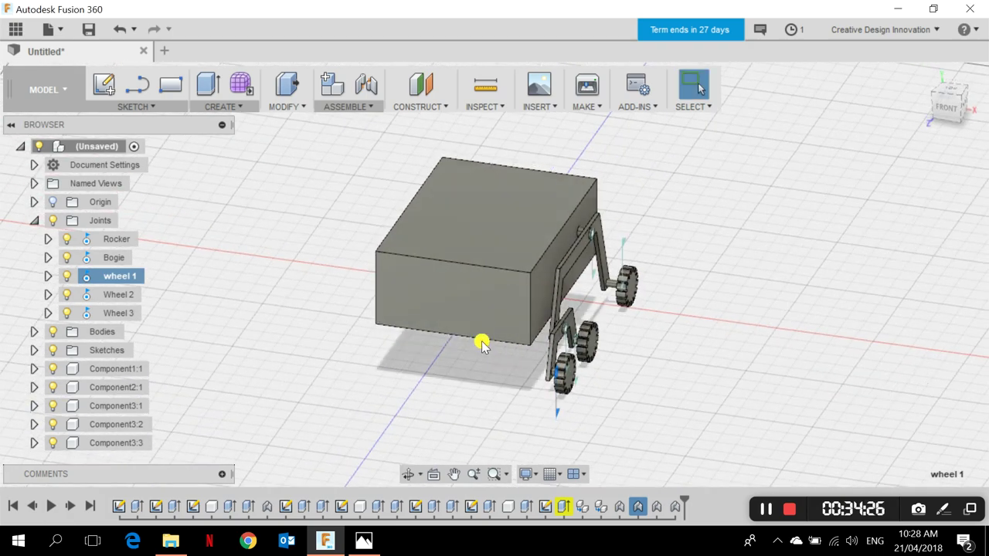
middle_click_drag(646, 348, 581, 244, "shift")
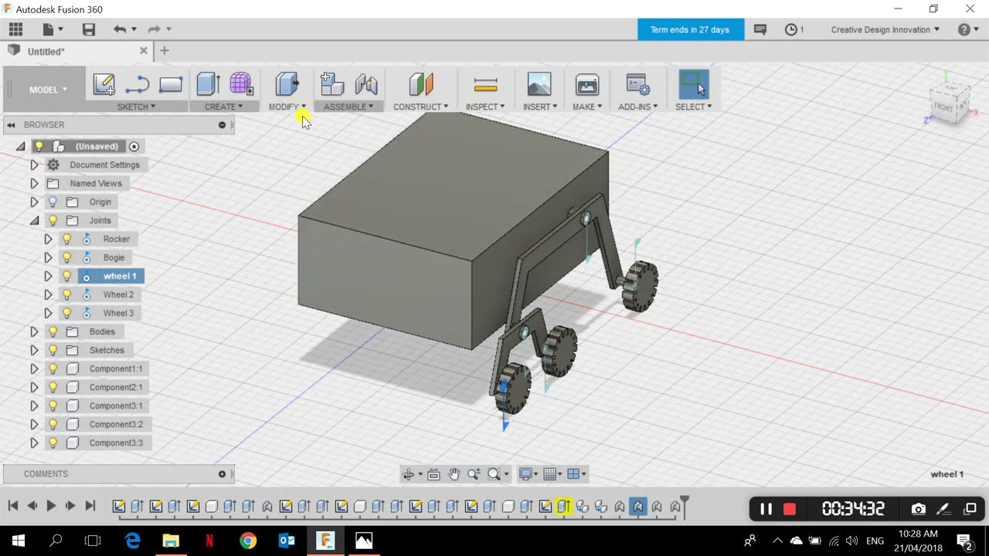
middle_click_drag(384, 278, 547, 247, "shift")
scroll(576, 202, "up", 3)
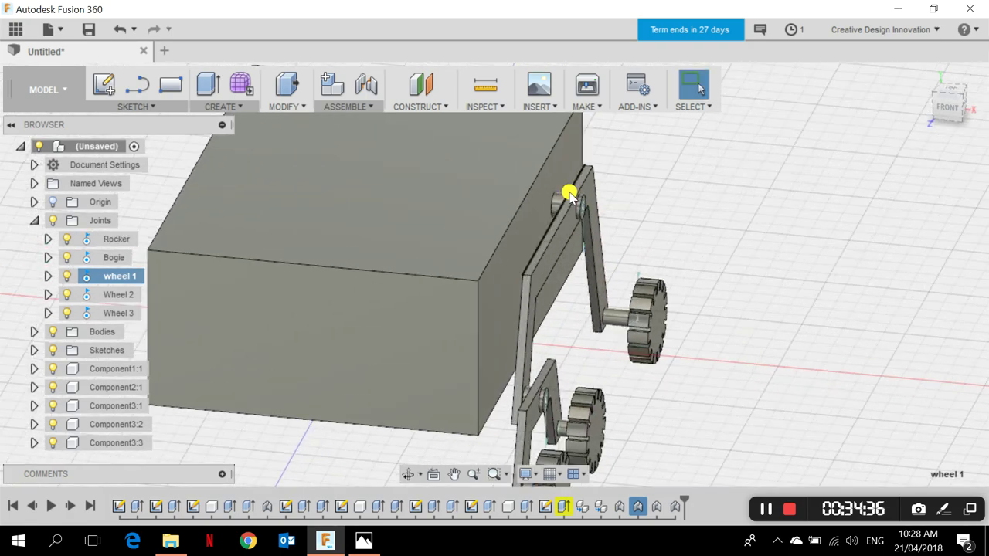
scroll(569, 194, "up", 3)
left_click(564, 204)
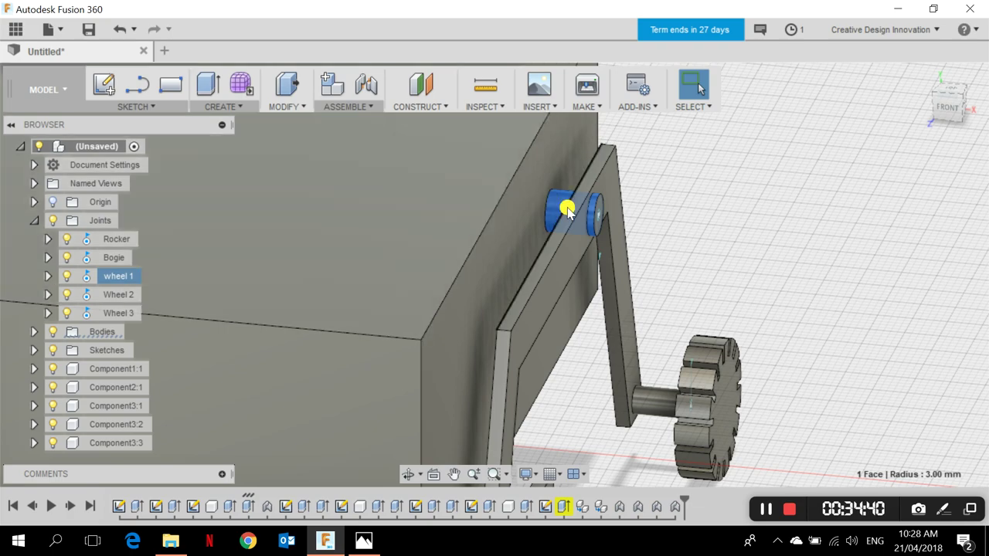
scroll(568, 209, "down", 5)
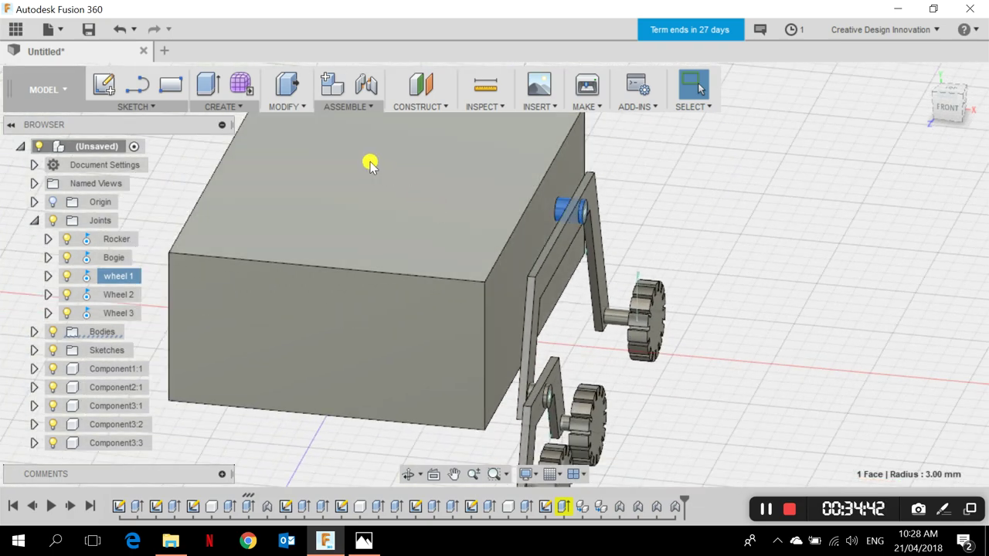
left_click(287, 106)
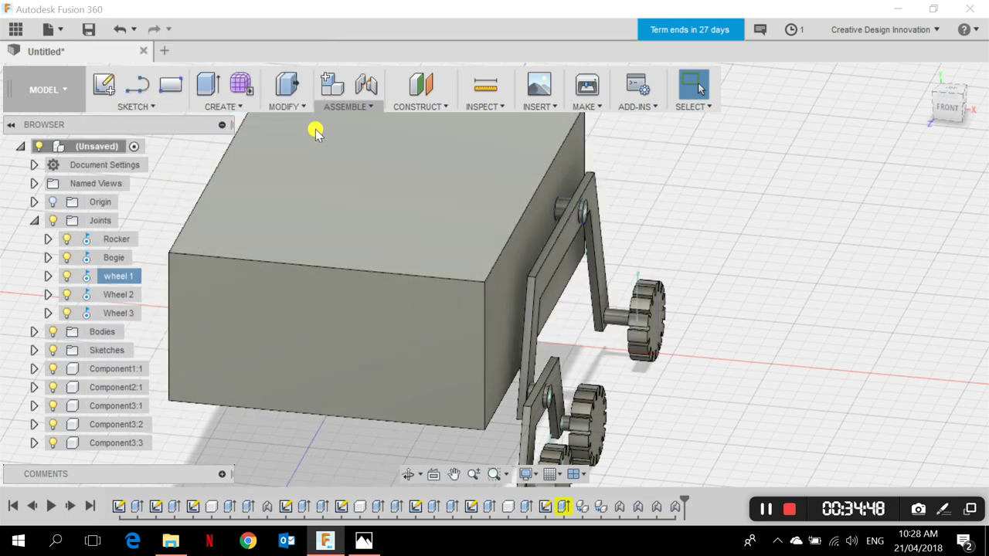
left_click(217, 105)
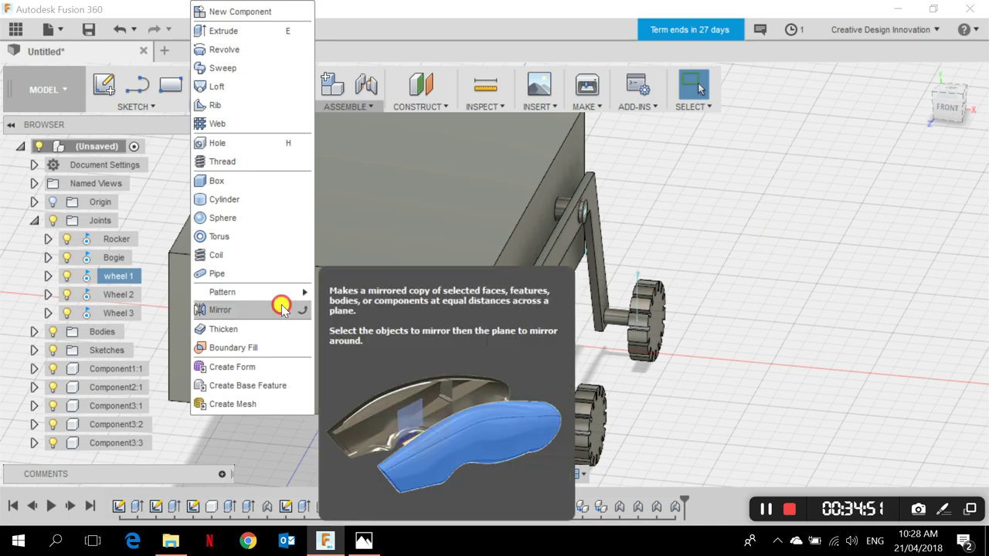
left_click(278, 311)
left_click(565, 210)
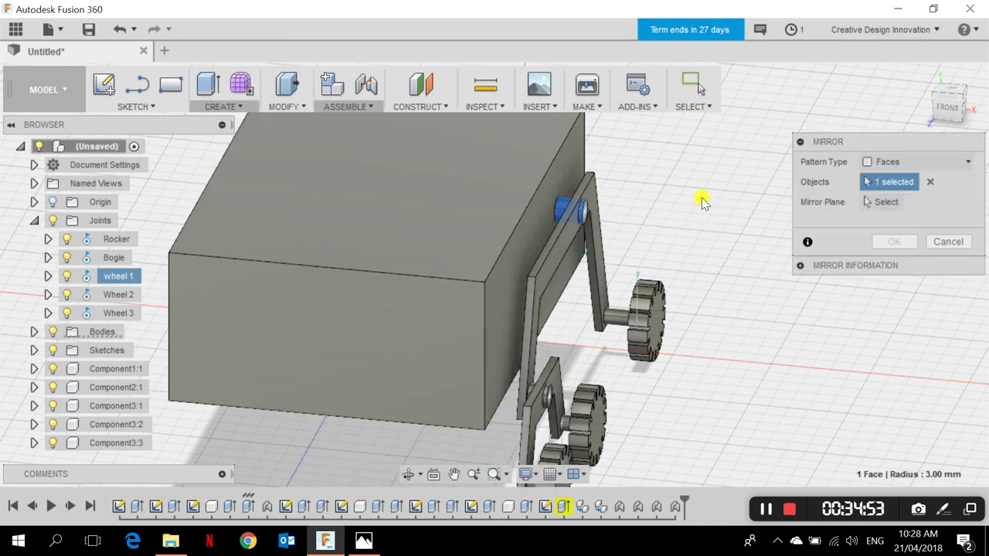
left_click(877, 162)
left_click(888, 185)
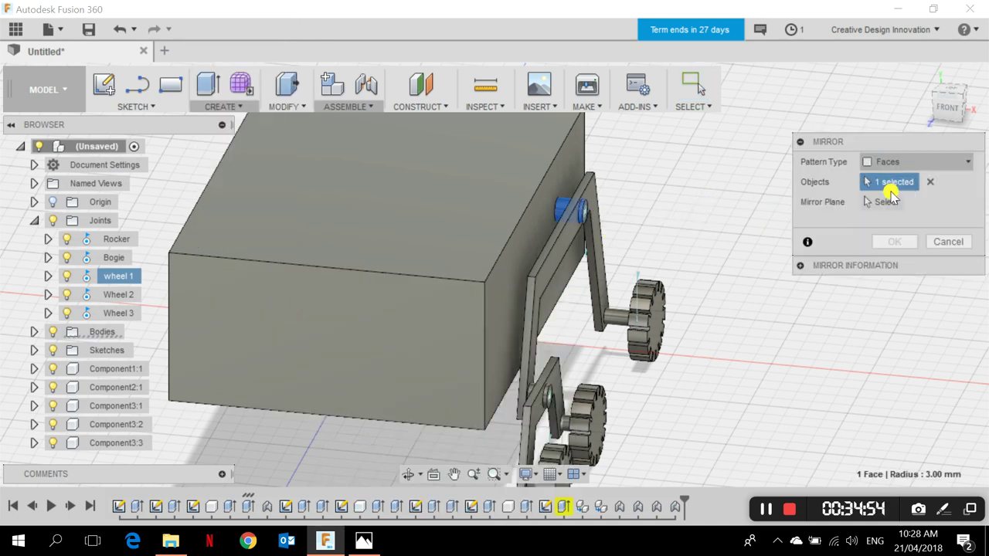
left_click(886, 163)
left_click(885, 199)
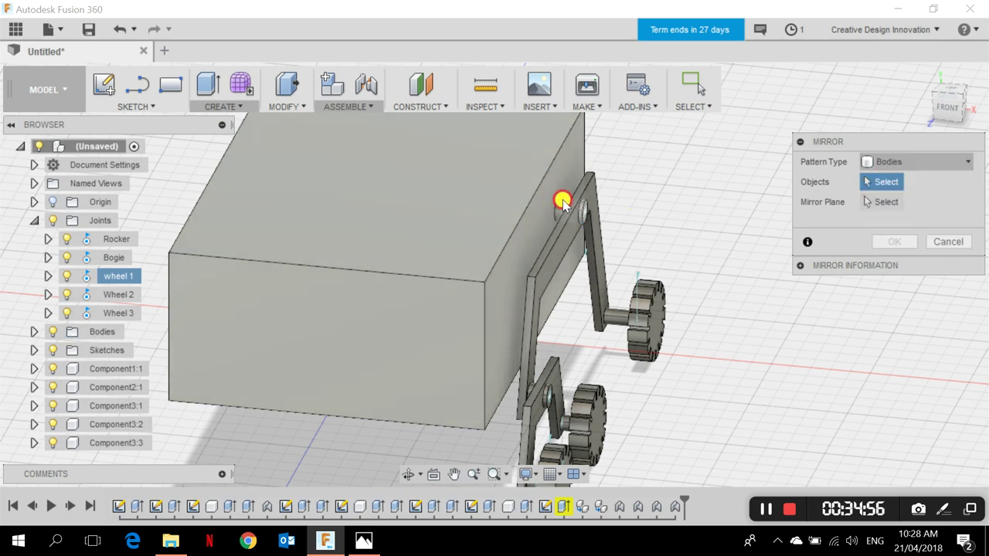
left_click(498, 222)
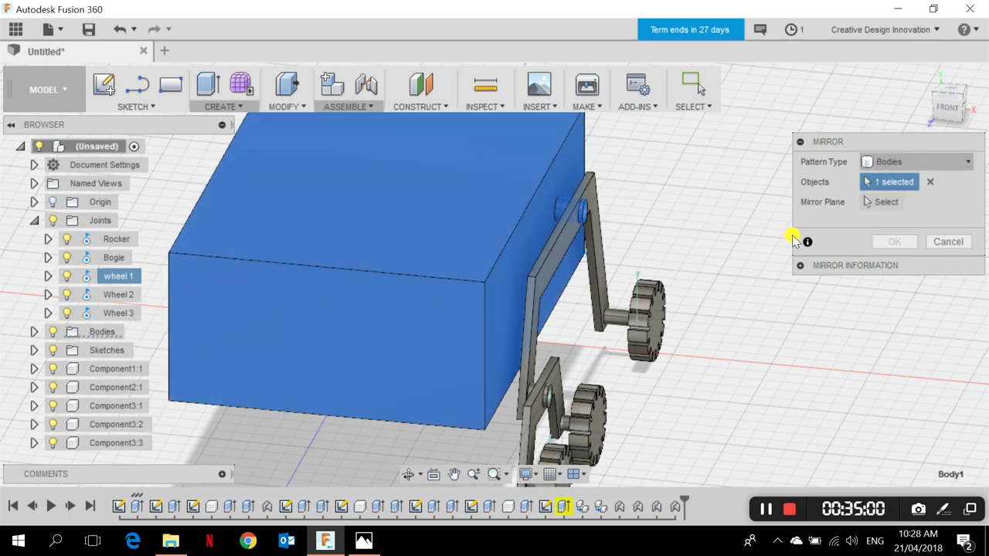
left_click(948, 242)
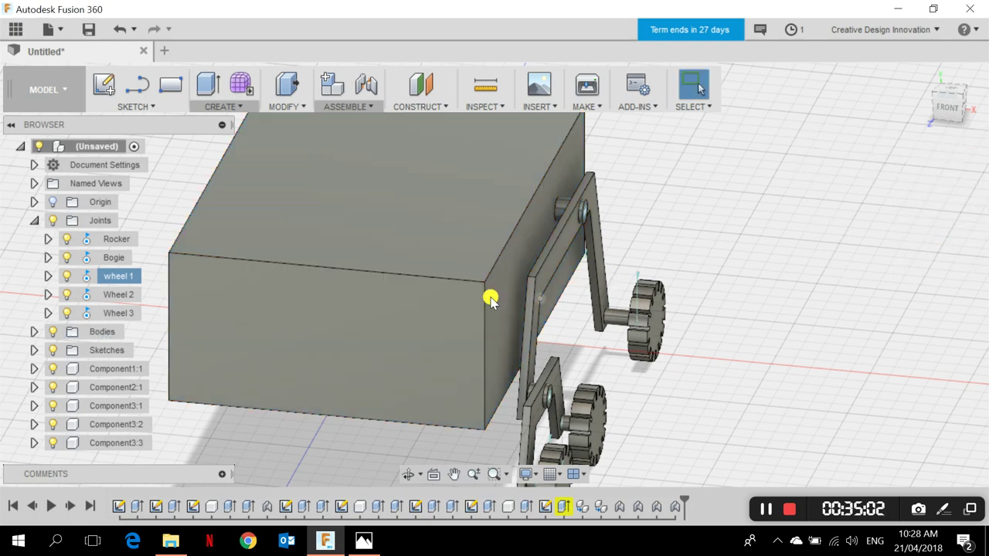
scroll(585, 241, "up", 2)
key("Caps_Lock")
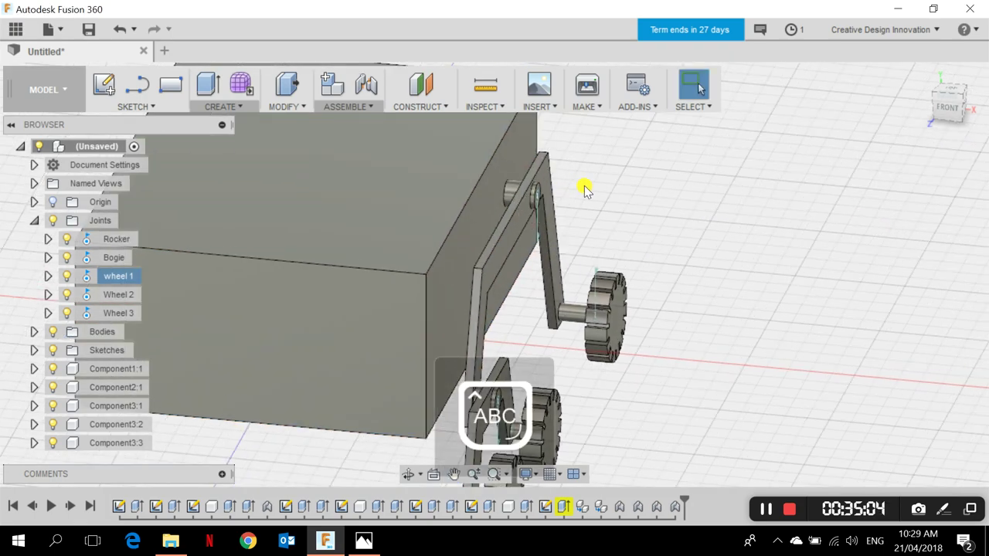
mouse_move(641, 202)
middle_mouse_down("shift")
mouse_move(579, 198)
mouse_move(518, 236)
middle_mouse_up("shift")
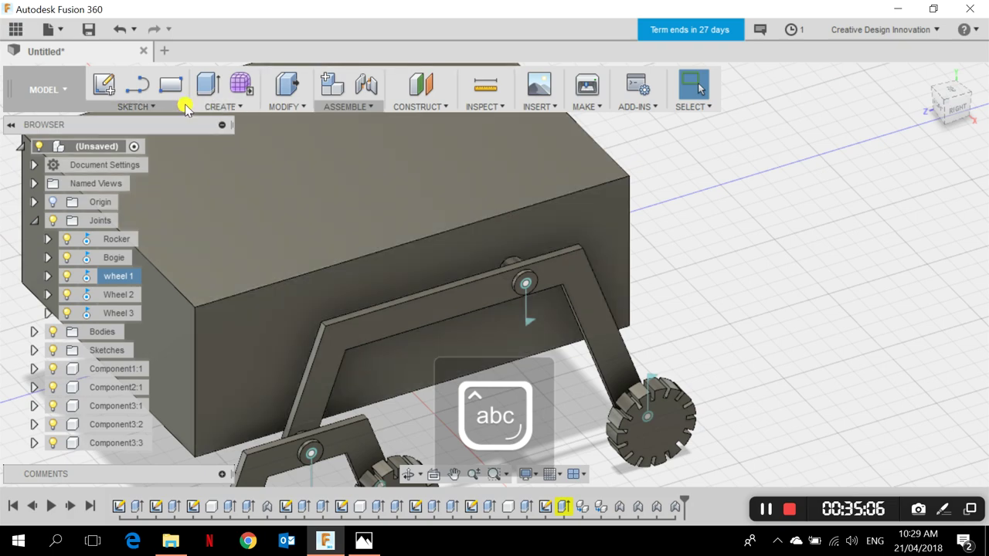
left_click(153, 107)
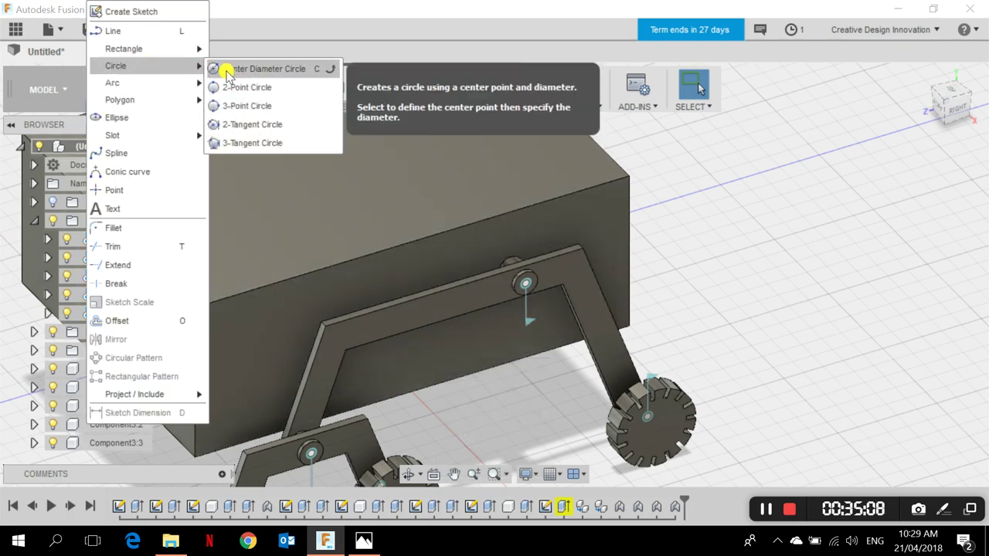
left_click(213, 69)
scroll(528, 299, "up", 5)
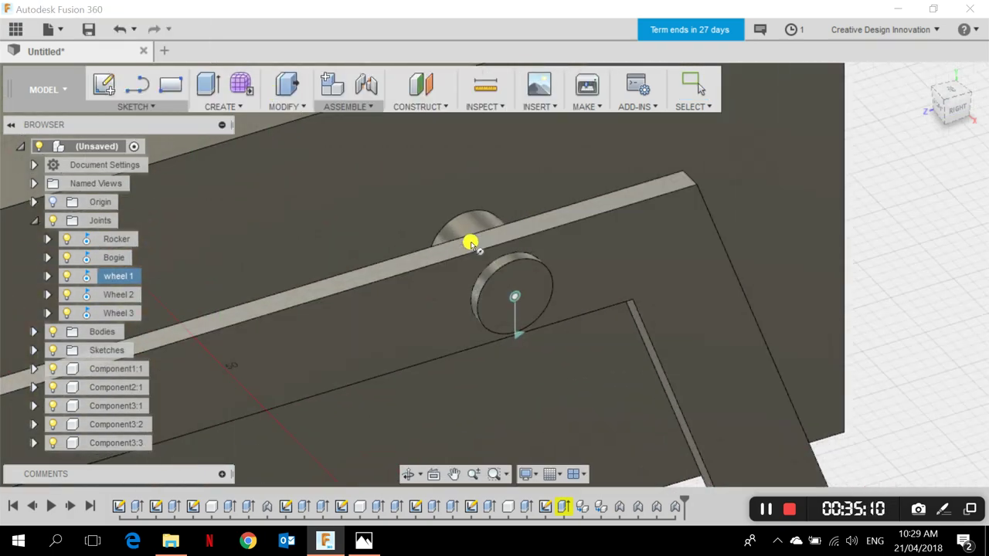
key("Escape")
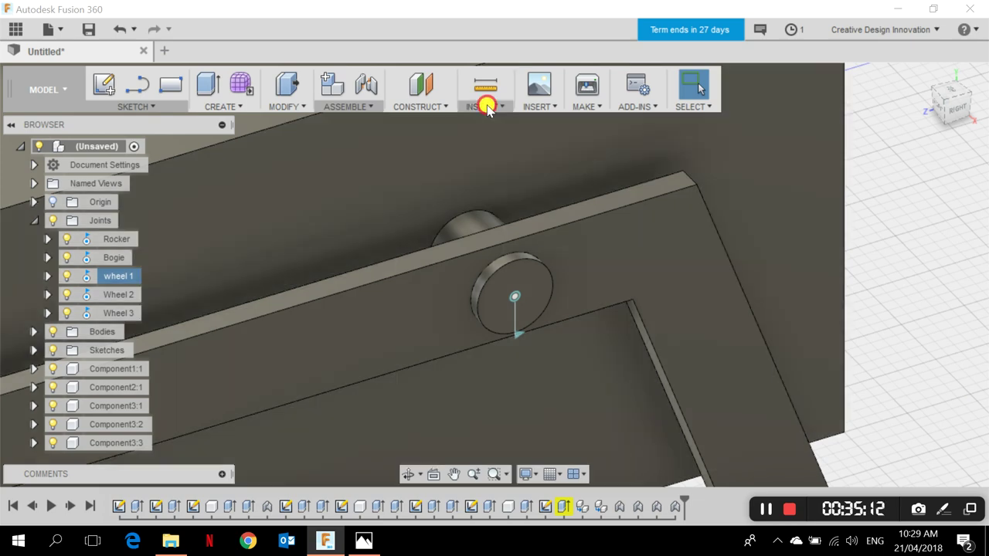
- Measure the diameter of the pivot pin joining the vehicle body to the large rocker arm
left_click(483, 100)
left_click(483, 124)
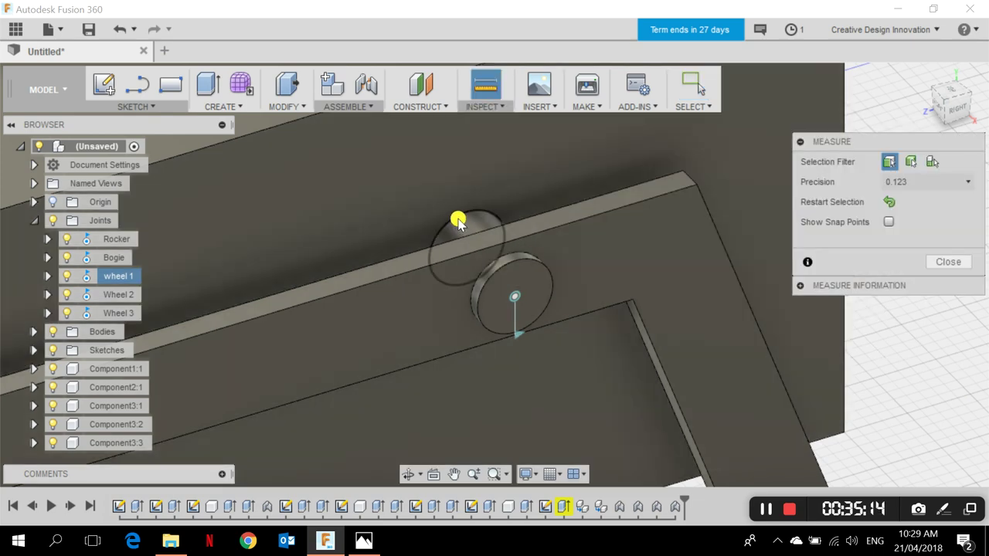
left_click(467, 226)
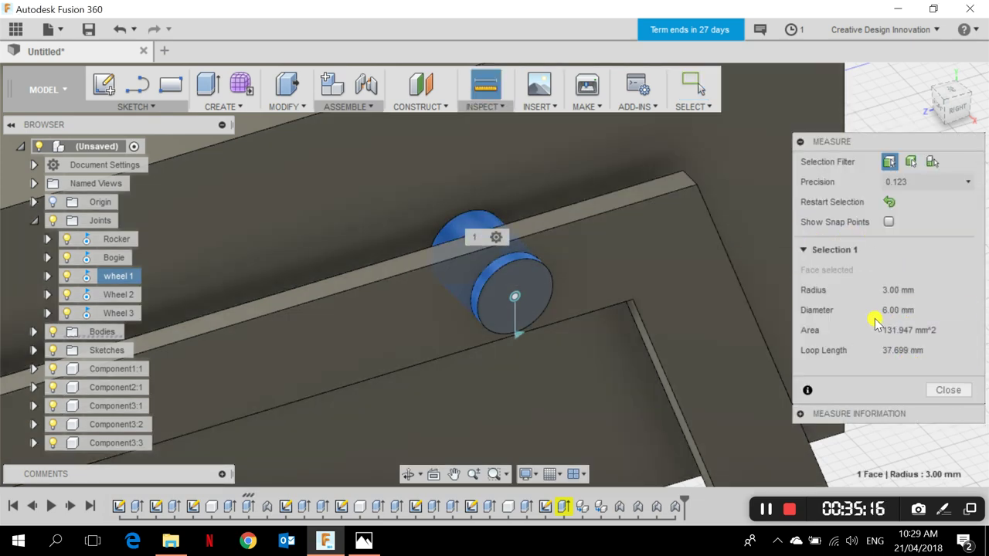
key("Escape")
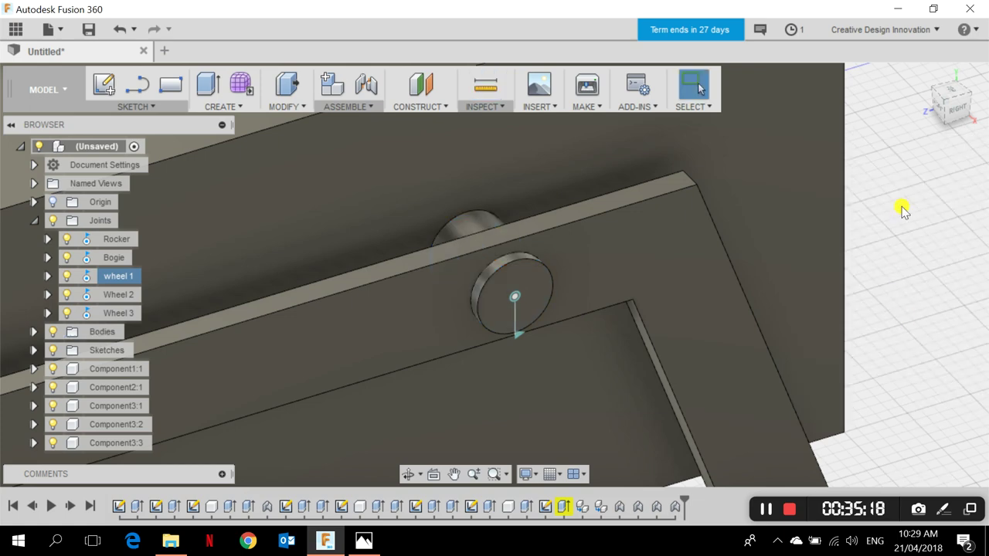
- Create a construction plane offset -40 mm from the YZ plane, flush with the body's side opposite the suspension
scroll(718, 250, "down", 3)
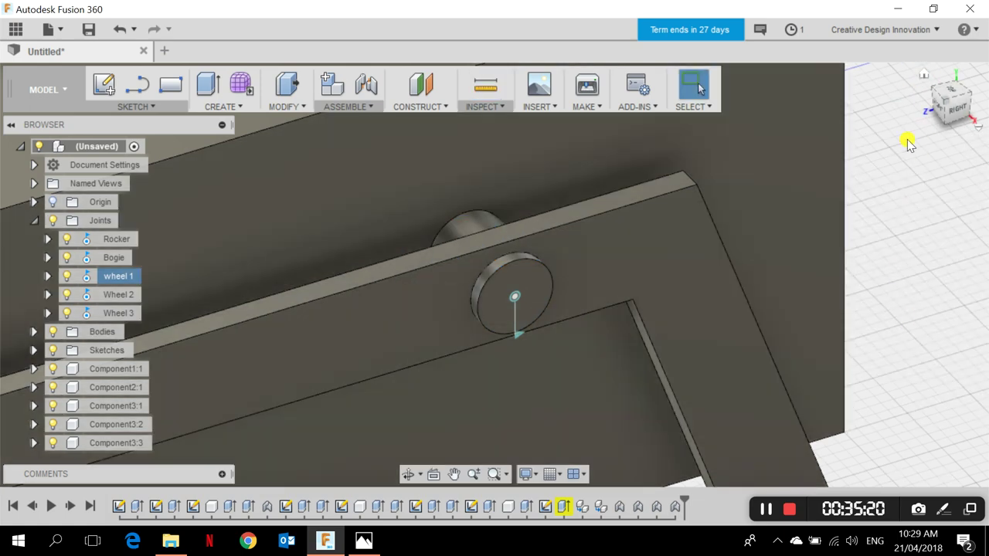
scroll(772, 294, "down", 2)
middle_click_drag(772, 293, 666, 377, "shift")
scroll(688, 371, "down", 3)
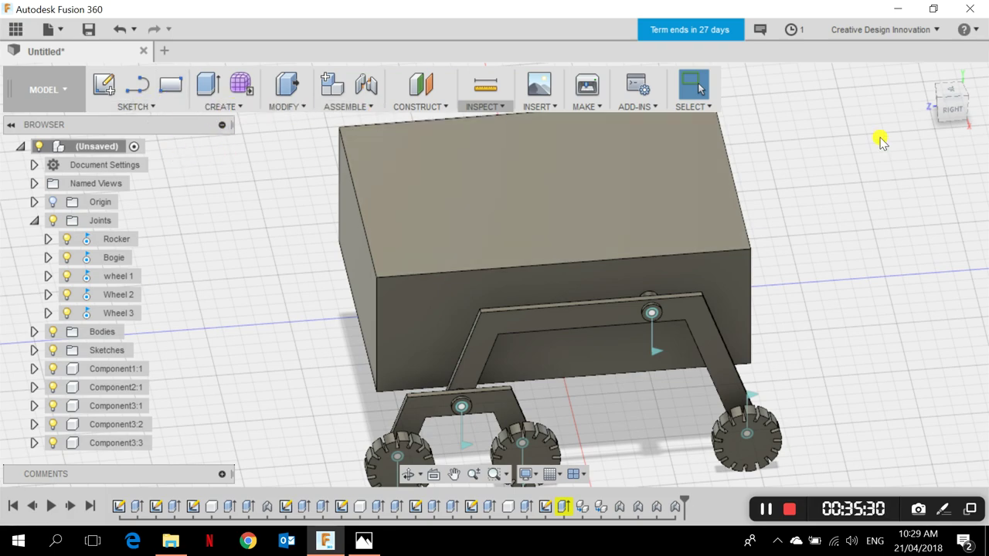
left_click(953, 107)
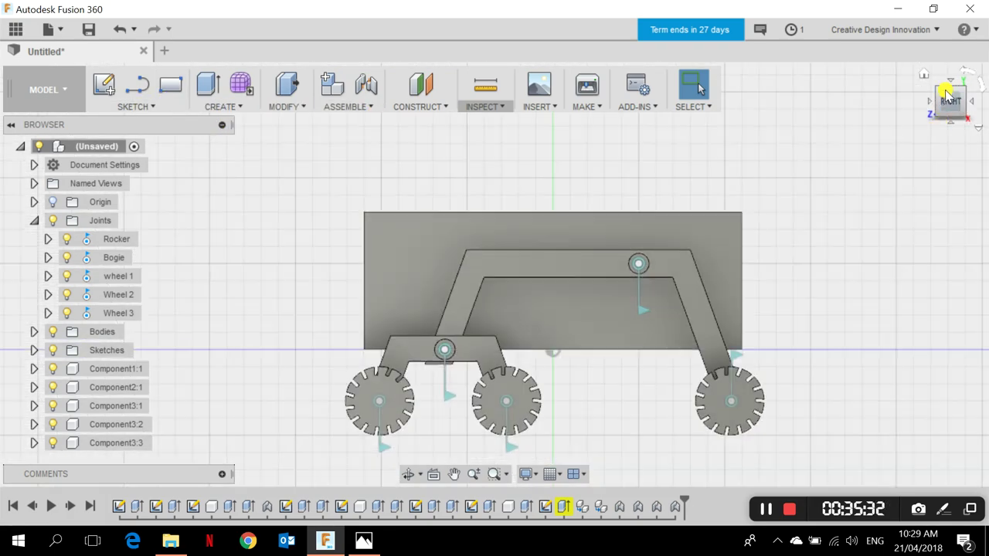
left_click(925, 77)
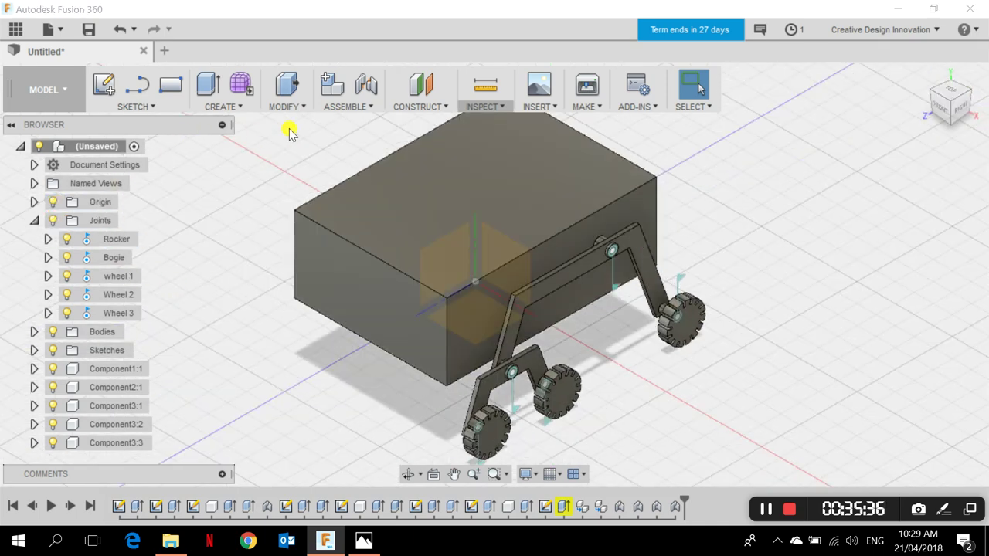
left_click(442, 105)
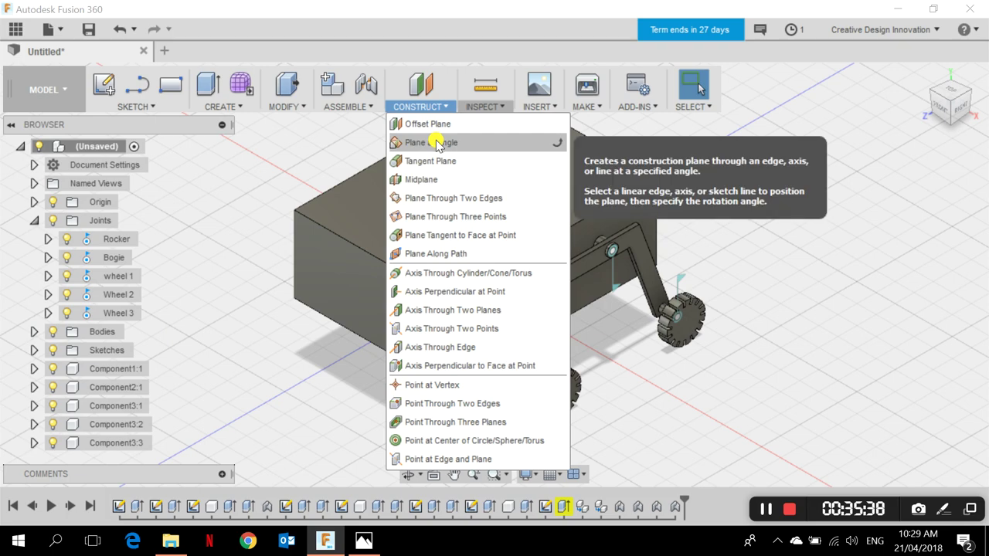
left_click(437, 124)
scroll(458, 300, "down", 5)
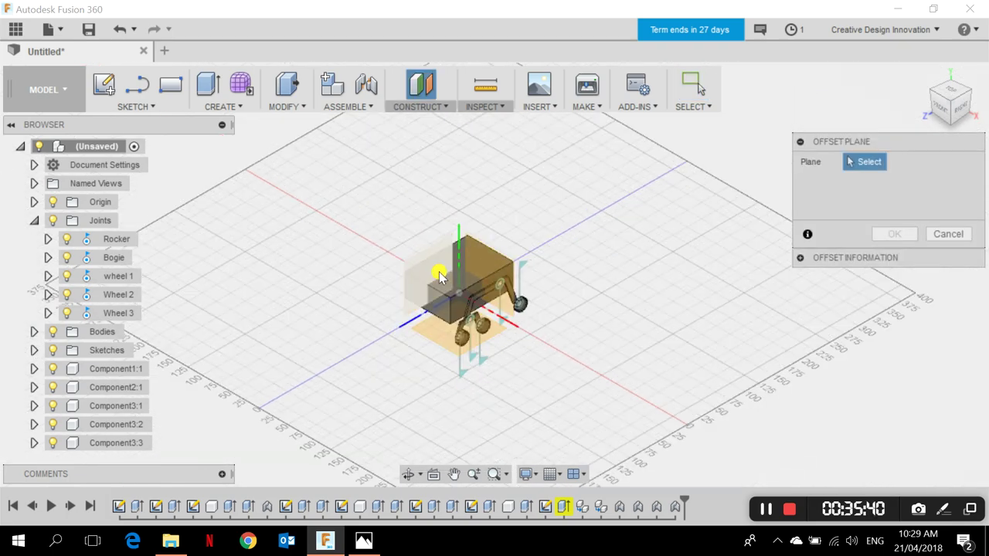
left_click(430, 268)
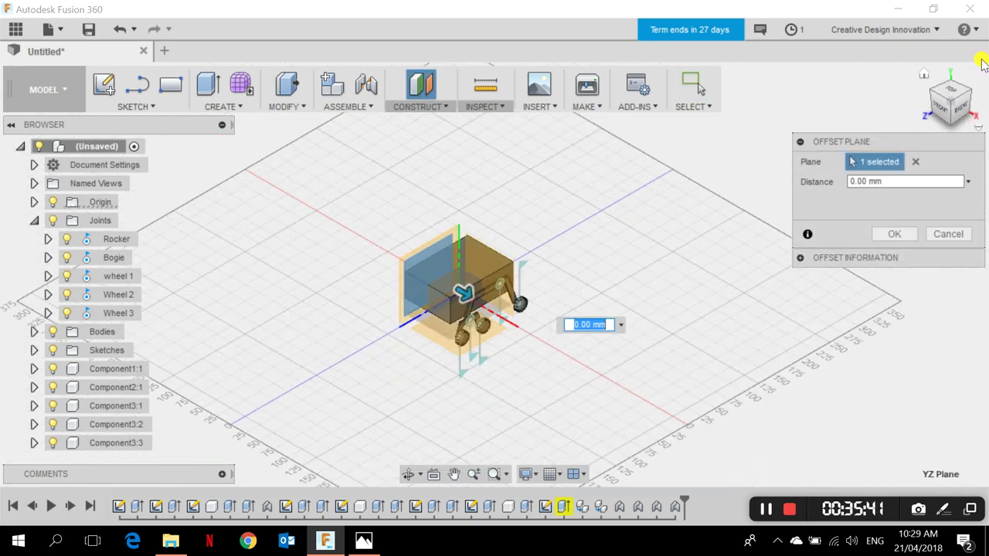
left_click(939, 114)
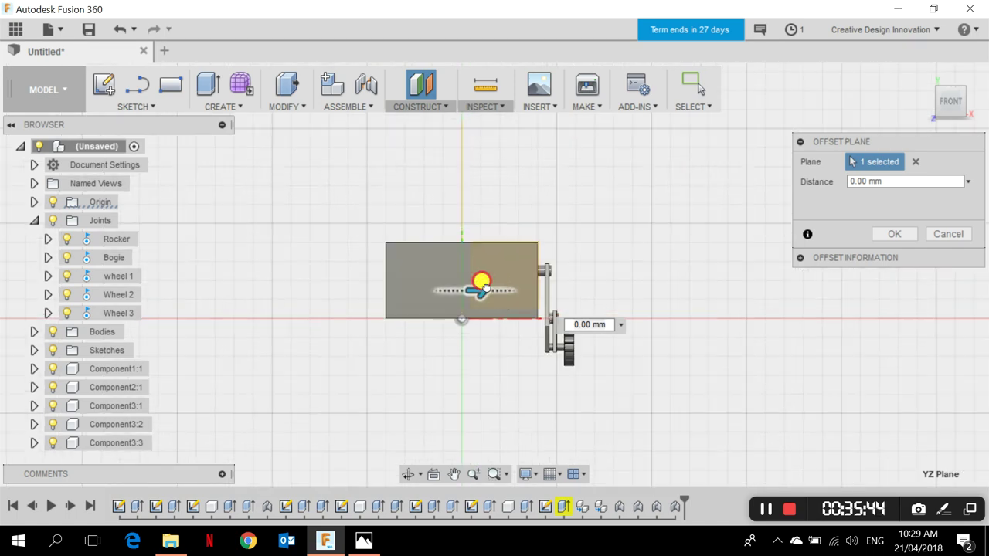
left_click_drag(485, 285, 404, 302)
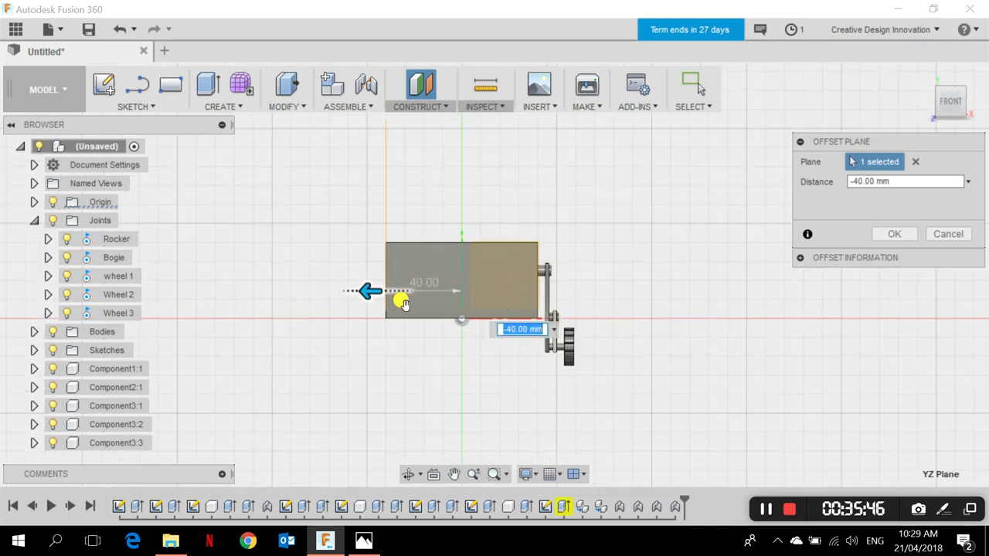
scroll(390, 301, "up", 5)
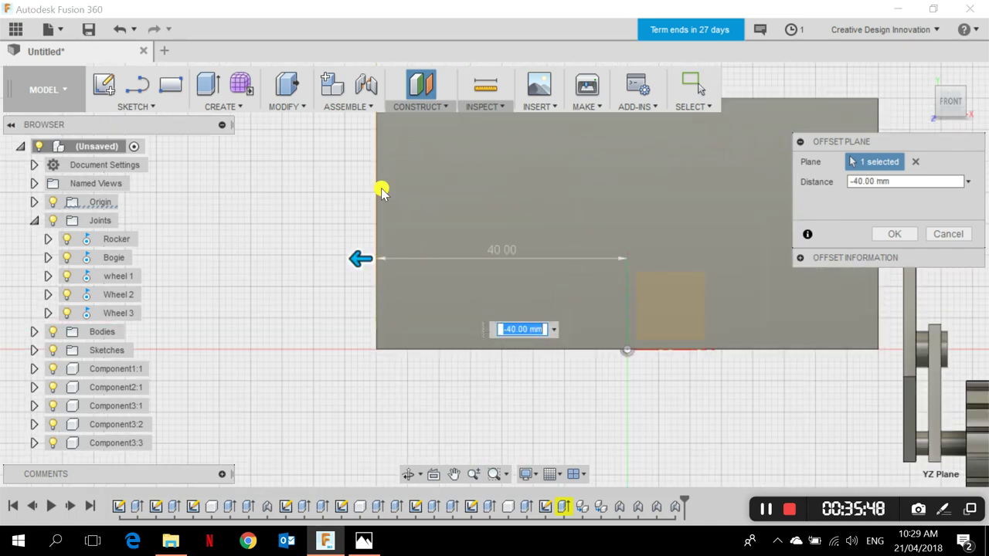
left_click(893, 235)
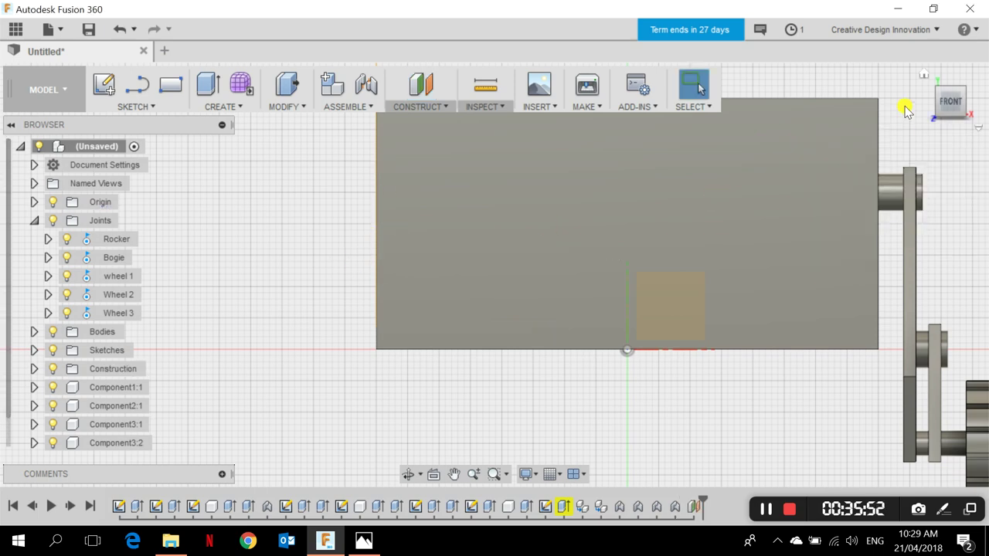
- Sketch a 6 mm centre-diameter circle on the new offset plane, concentric with the existing rocker pivot pin
left_click(928, 71)
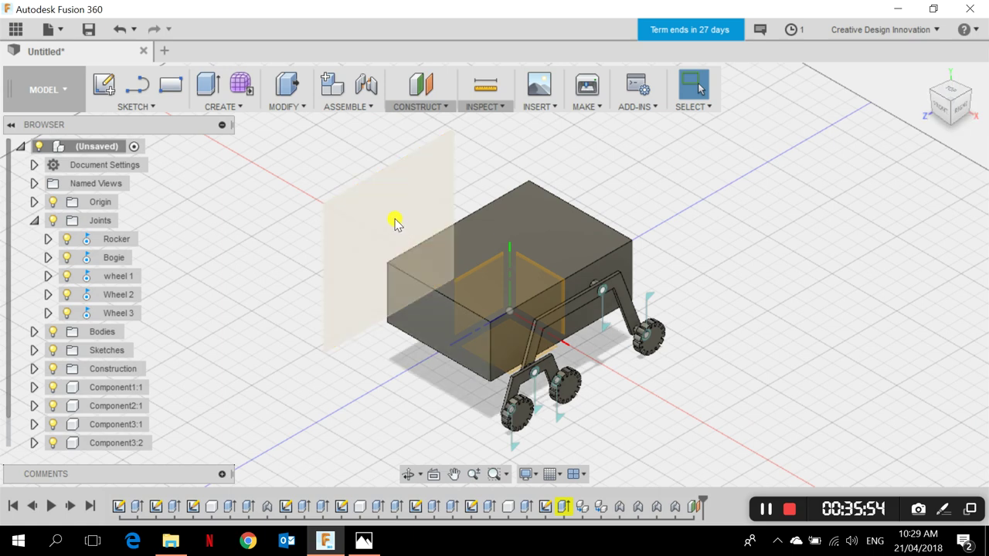
left_click(357, 206)
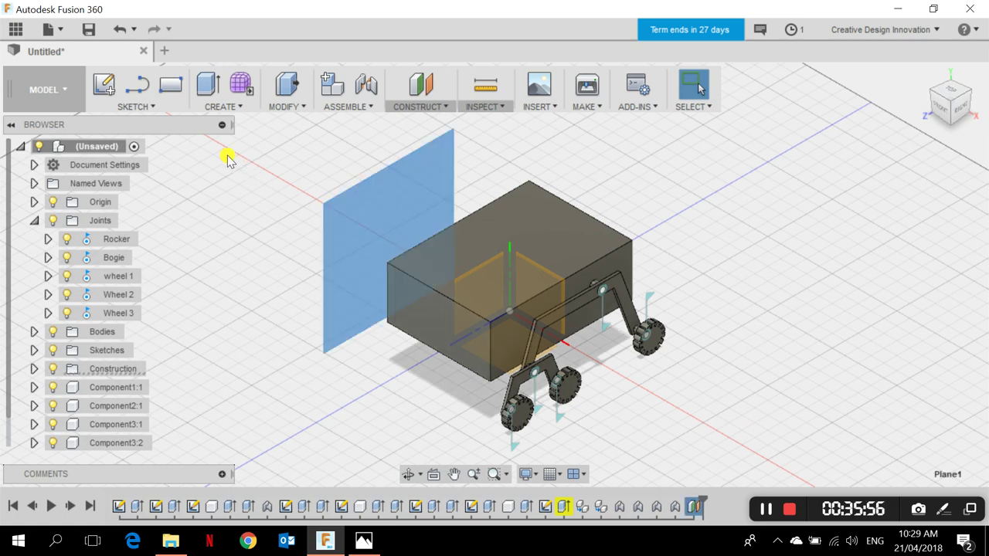
left_click(160, 107)
mouse_move(199, 66)
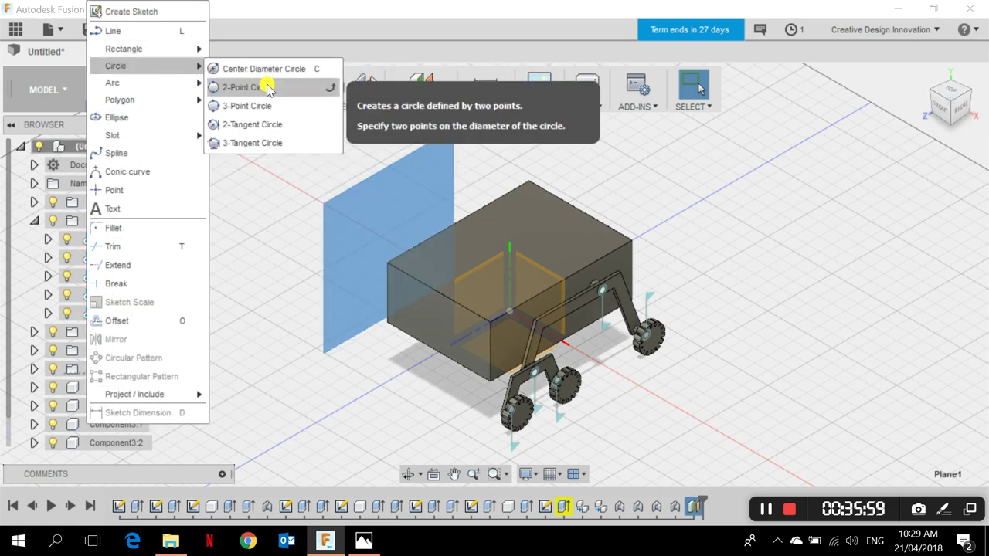
left_click(279, 69)
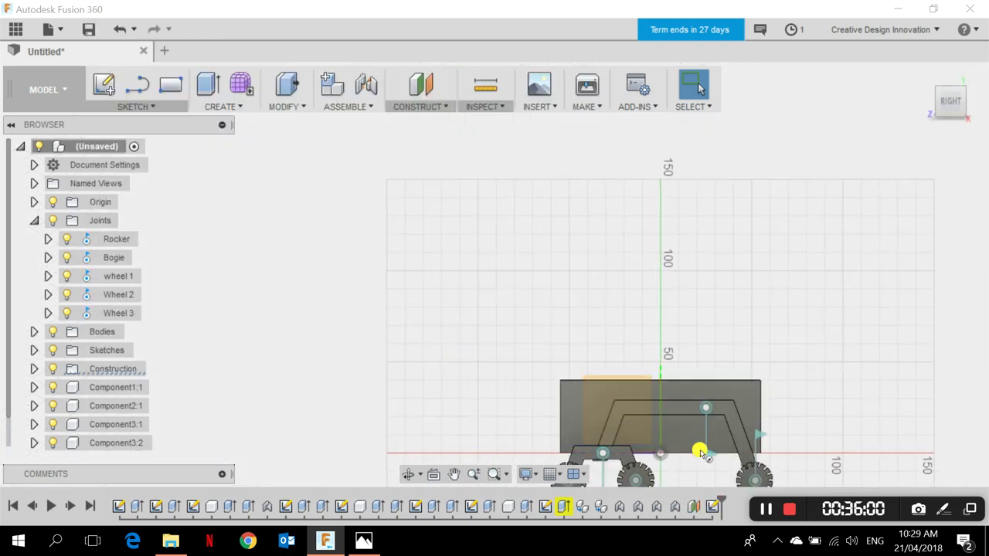
left_click(698, 392)
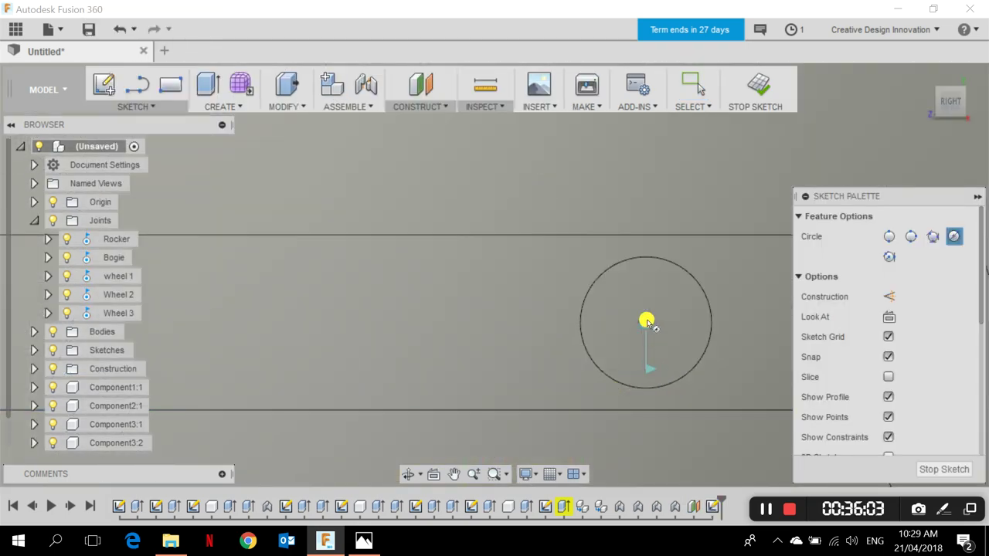
scroll(647, 325, "up", 2)
scroll(646, 329, "down", 2)
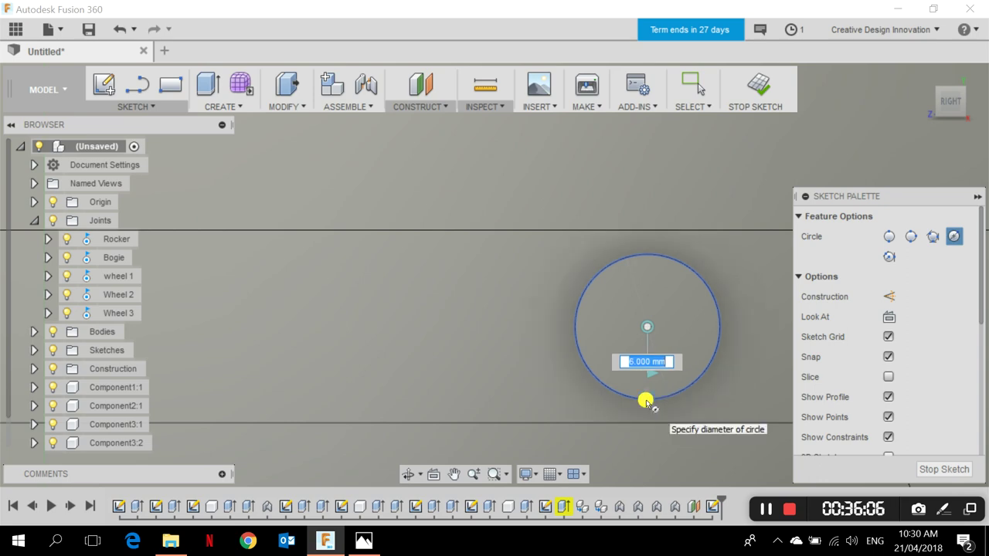
left_click(646, 401)
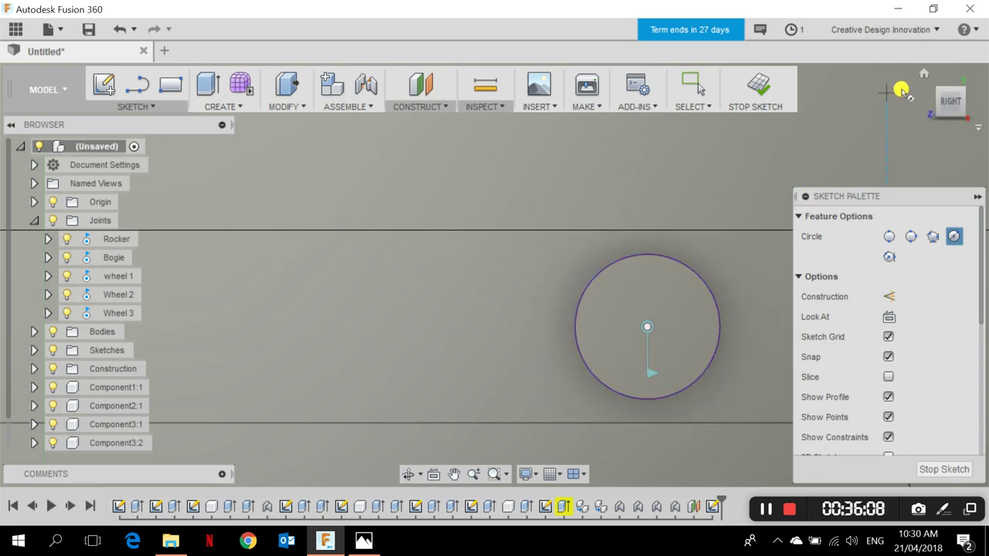
left_click(925, 77)
middle_click_drag(320, 413, 524, 372, "shift")
scroll(475, 298, "up", 5)
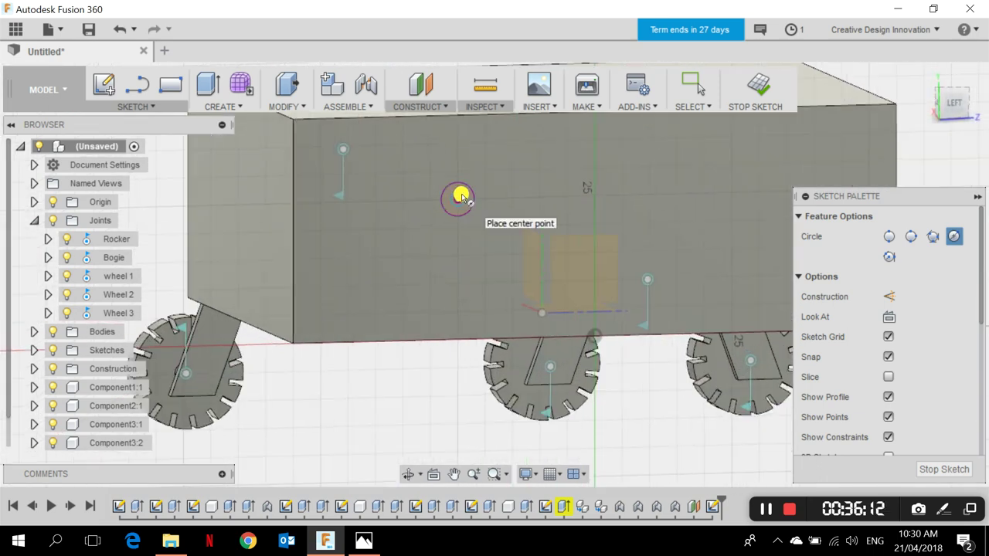
key("Escape")
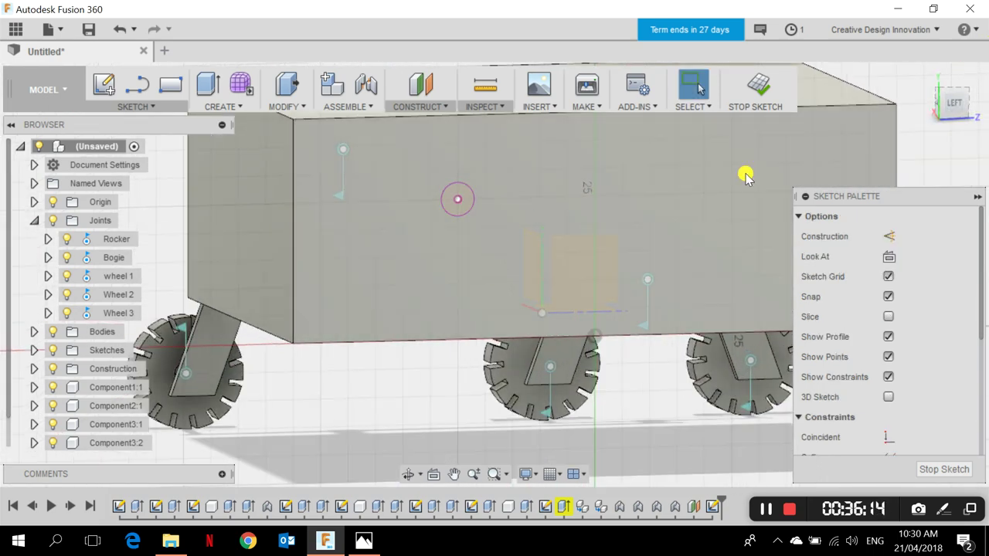
- Measure the cylindrical face of the existing pivot pin between the vehicle body and the large rocker arm
left_click(925, 76)
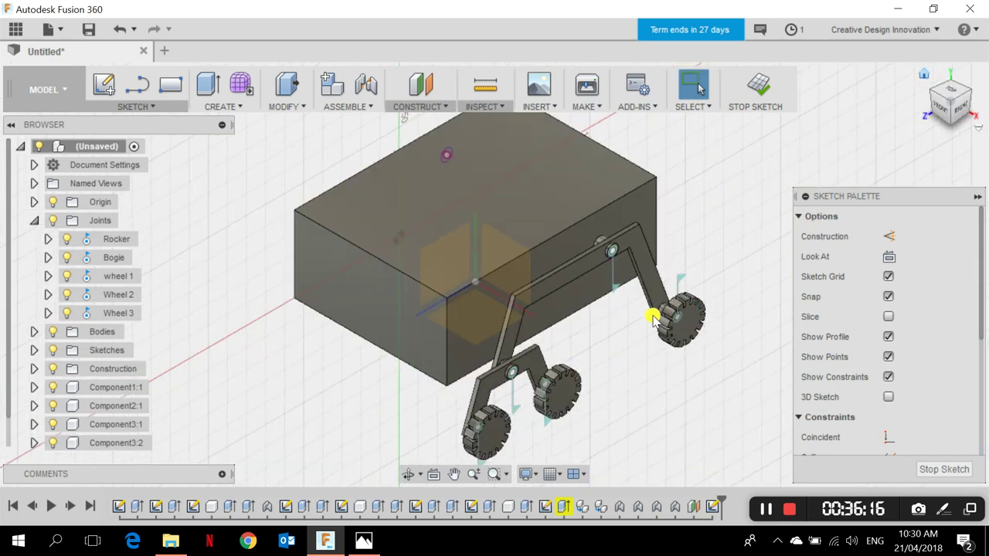
middle_click_drag(653, 316, 626, 319, "shift")
scroll(579, 203, "up", 6)
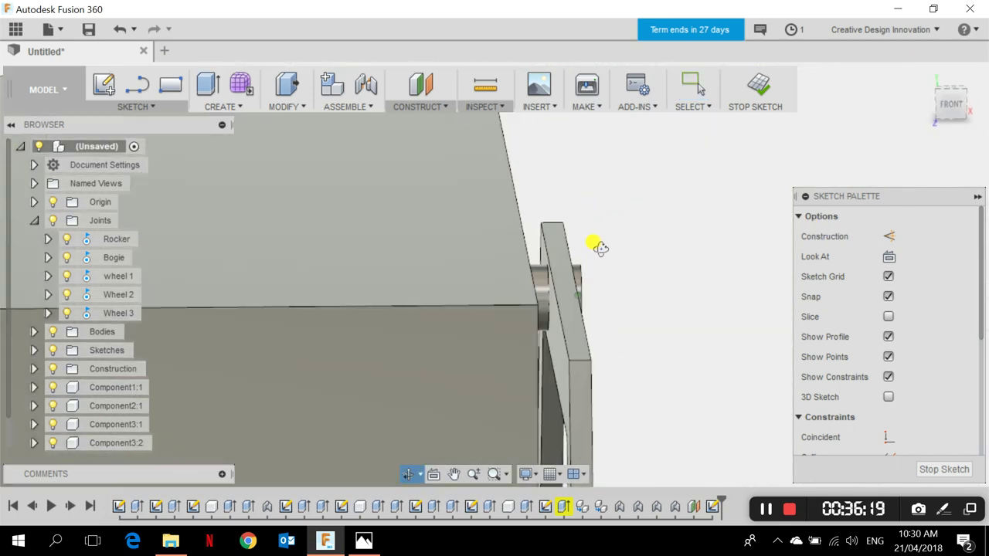
left_click(950, 102)
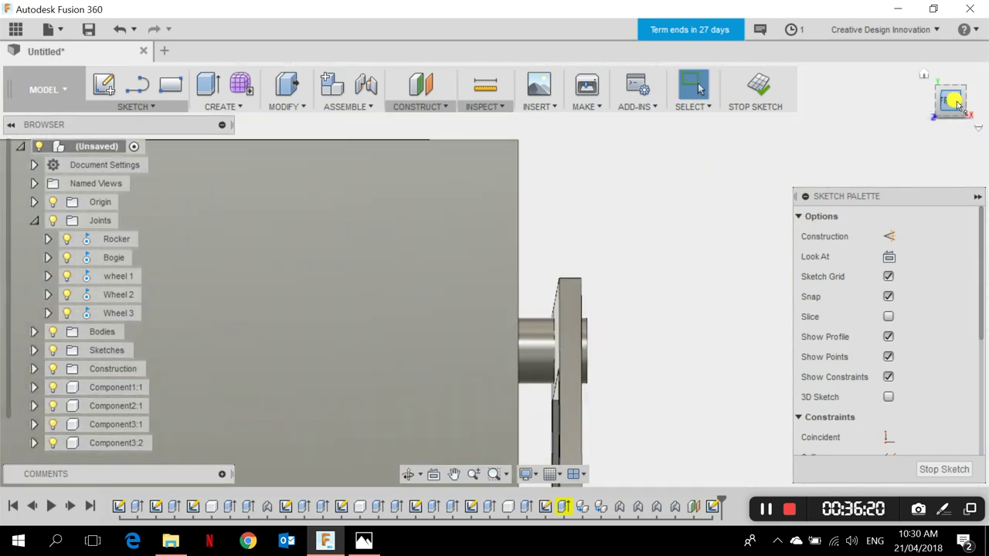
scroll(603, 382, "up", 3)
scroll(576, 371, "down", 2)
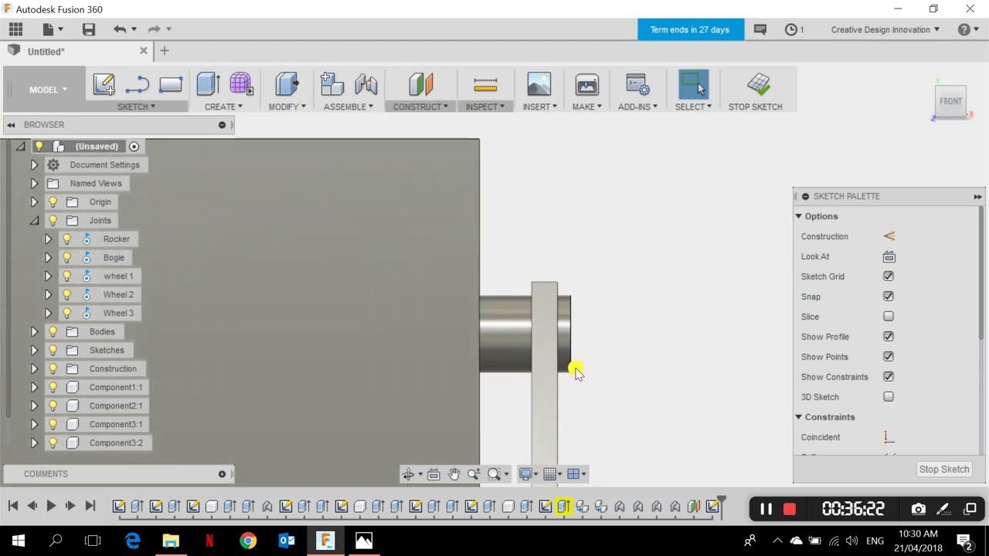
scroll(576, 371, "down", 4)
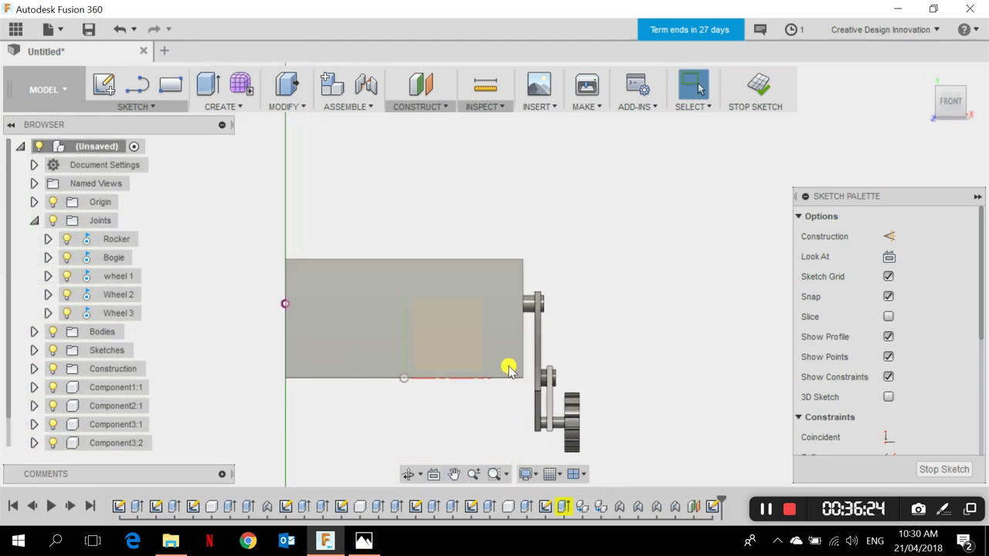
scroll(583, 310, "up", 5)
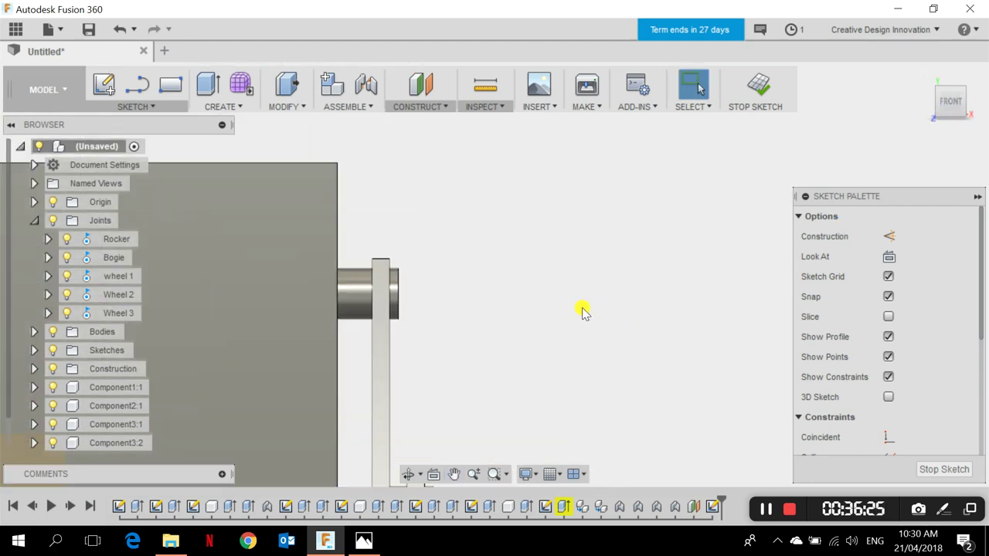
left_click(492, 107)
left_click(485, 121)
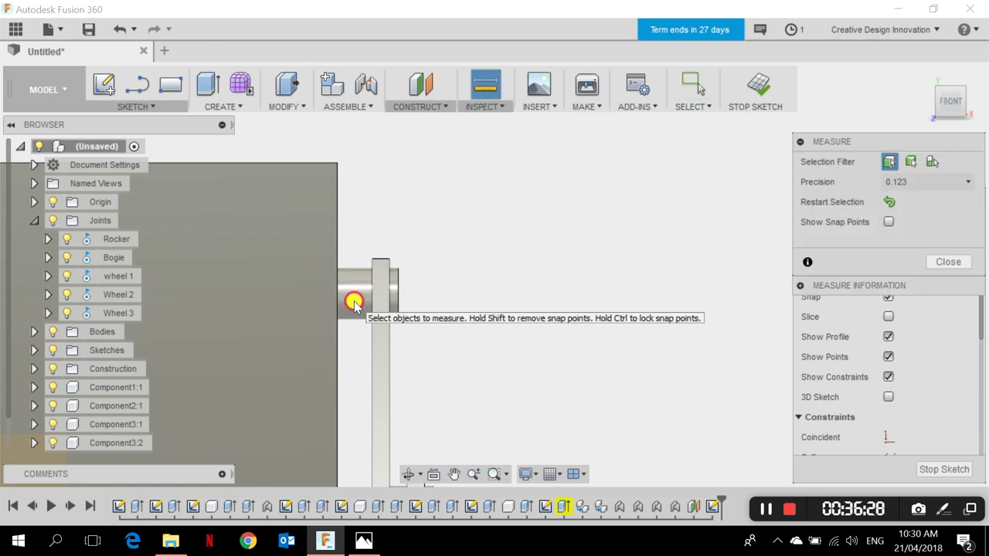
left_click(354, 303)
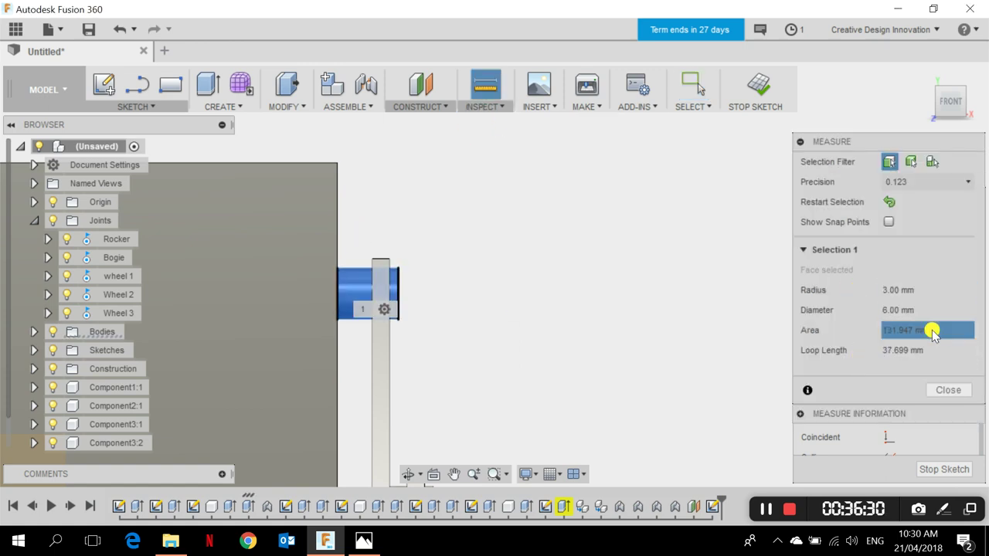
scroll(433, 305, "down", 1)
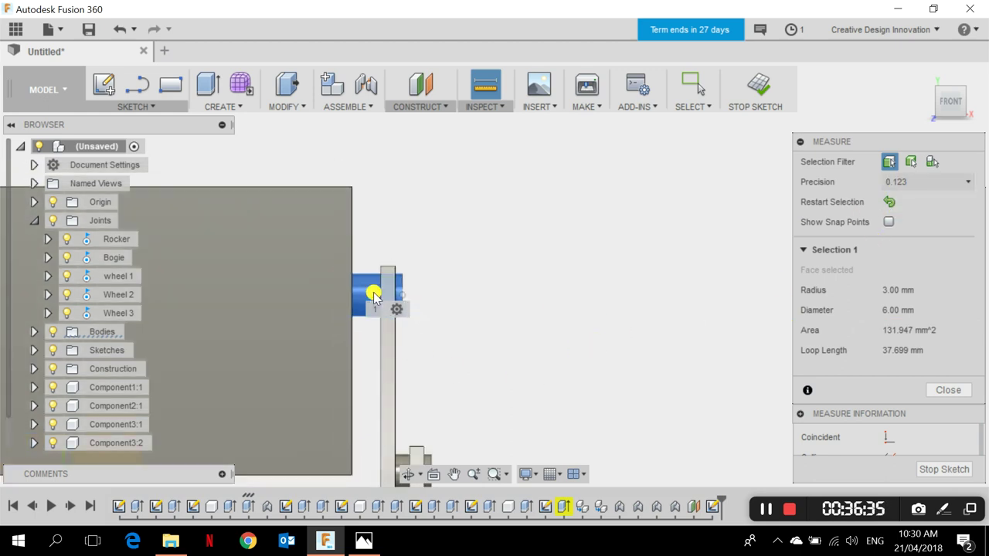
- Extrude the circle on the body's opposite side outward by about 5 mm, away from the body
left_click(920, 77)
middle_click_drag(605, 418, 600, 322, "shift")
scroll(473, 263, "up", 2)
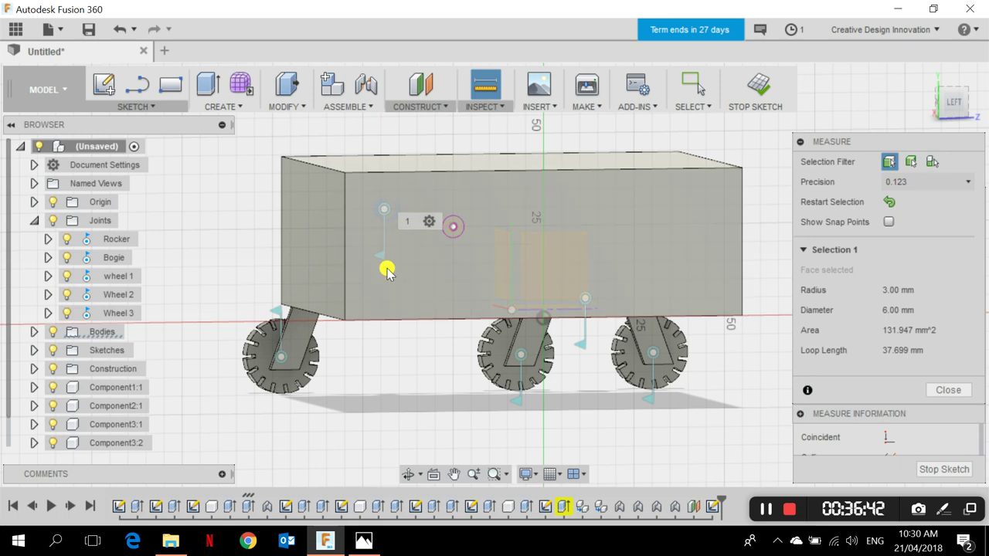
left_click(219, 107)
left_click(232, 30)
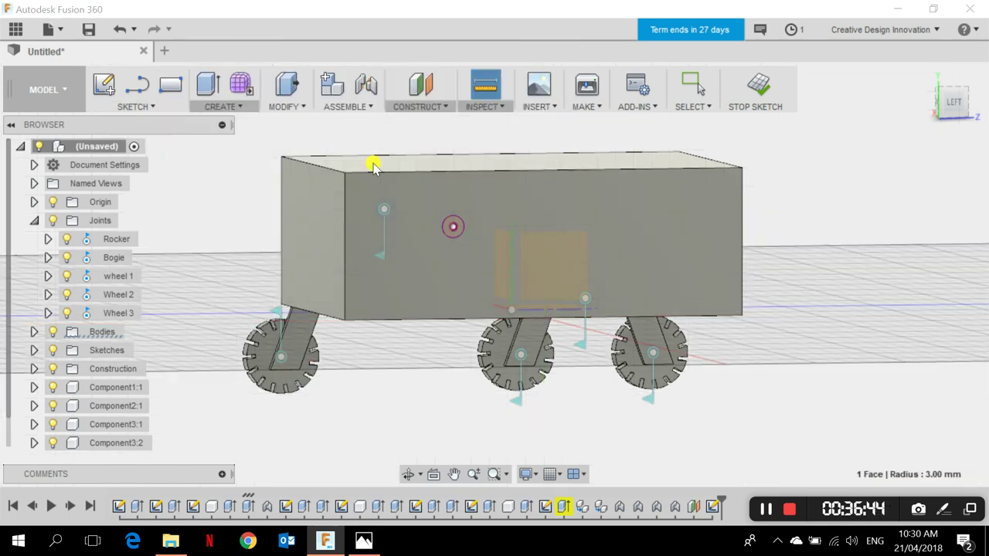
left_click(452, 227)
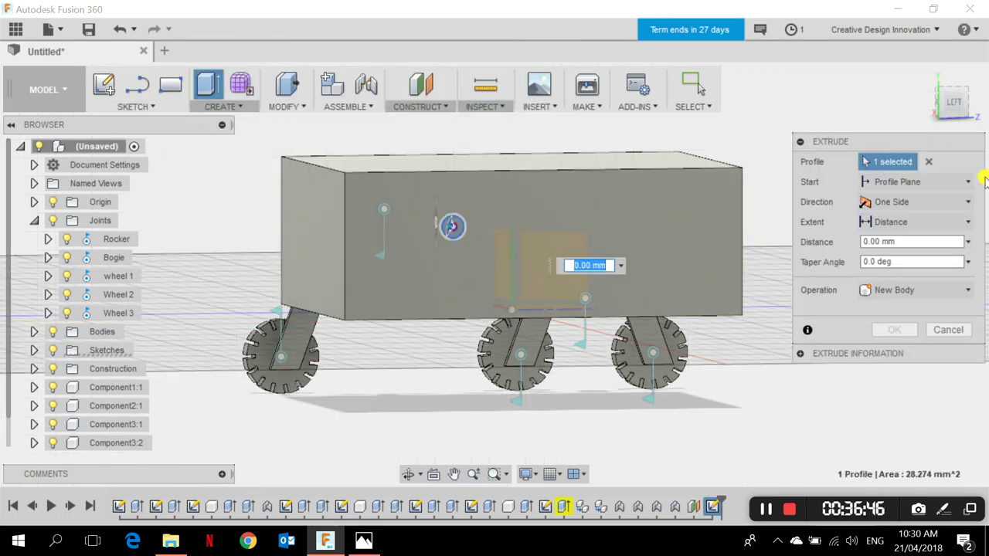
left_click(963, 103)
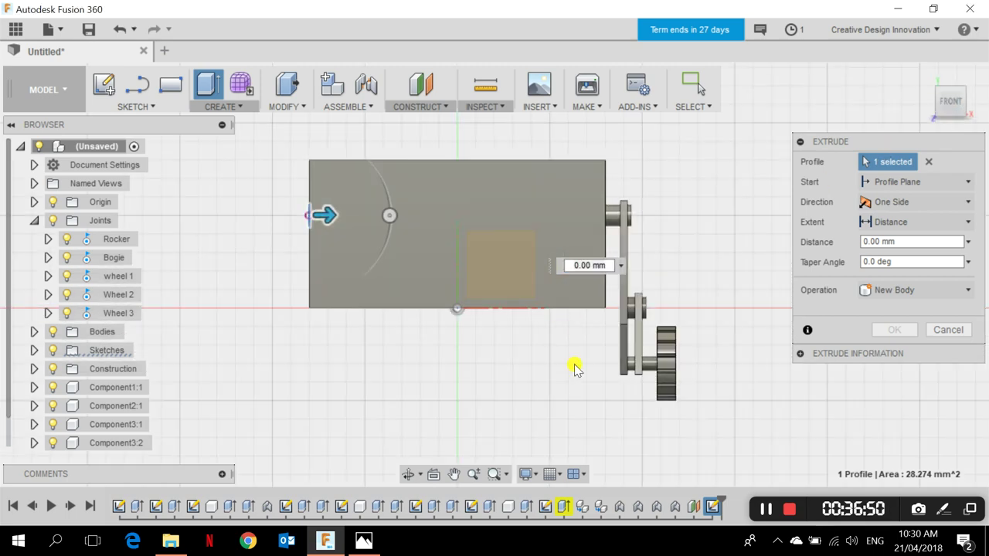
mouse_move(318, 217)
left_mouse_down()
mouse_move(283, 217)
mouse_move(300, 222)
left_mouse_up()
scroll(740, 207, "up", 2)
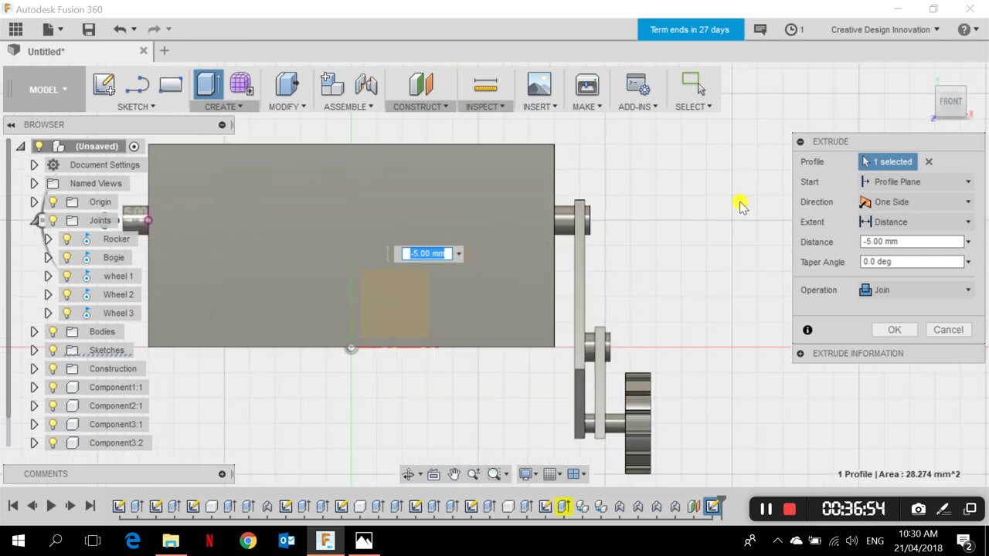
- Set the new pin's extrusion distance to -7 mm and complete it as a Join with the body
scroll(611, 227, "up", 4)
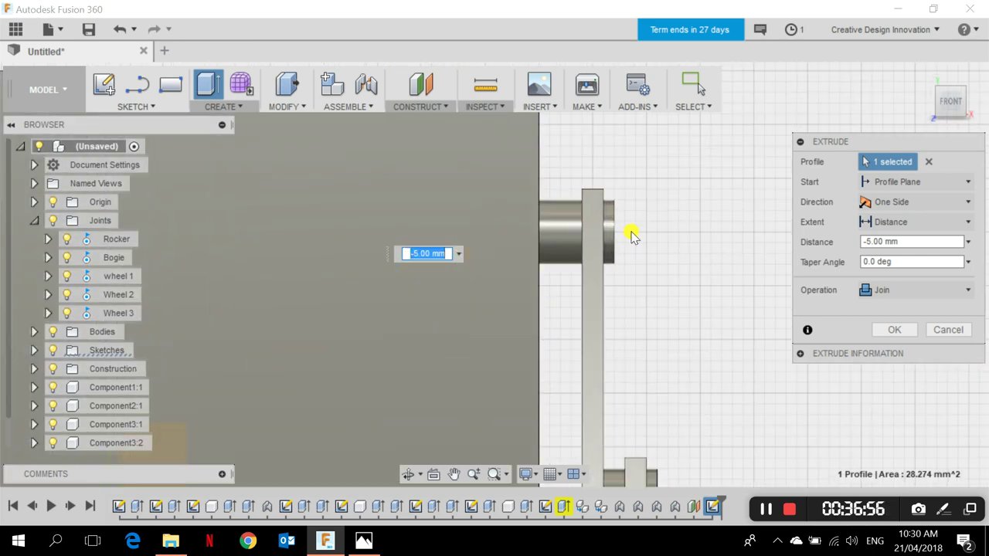
scroll(590, 204, "up", 1)
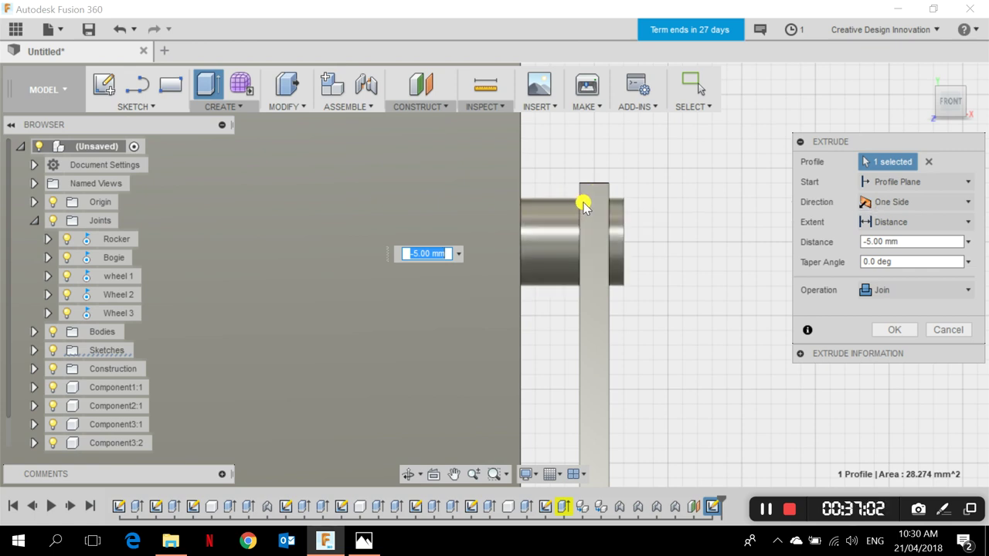
scroll(607, 221, "down", 5)
middle_click_drag(260, 297, 547, 267)
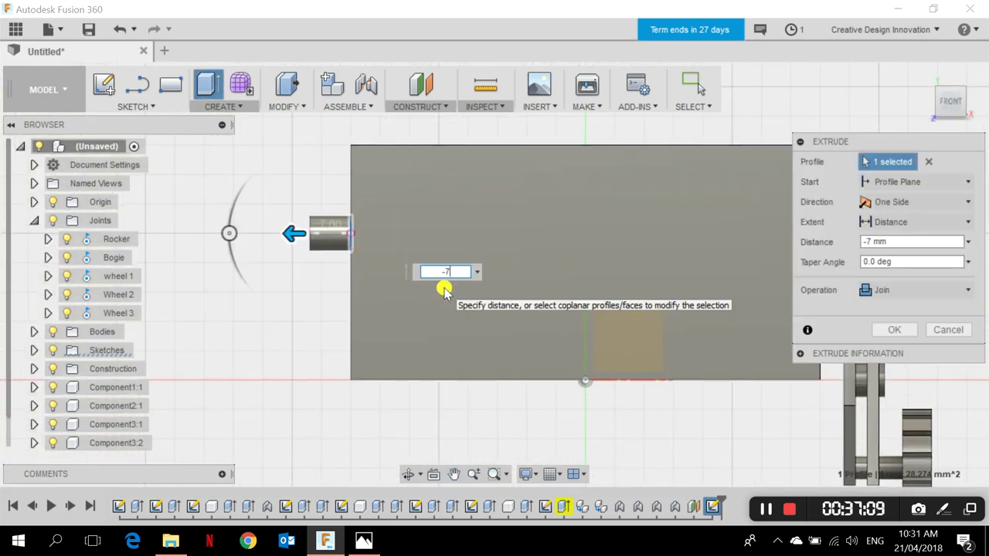
scroll(420, 255, "down", 3)
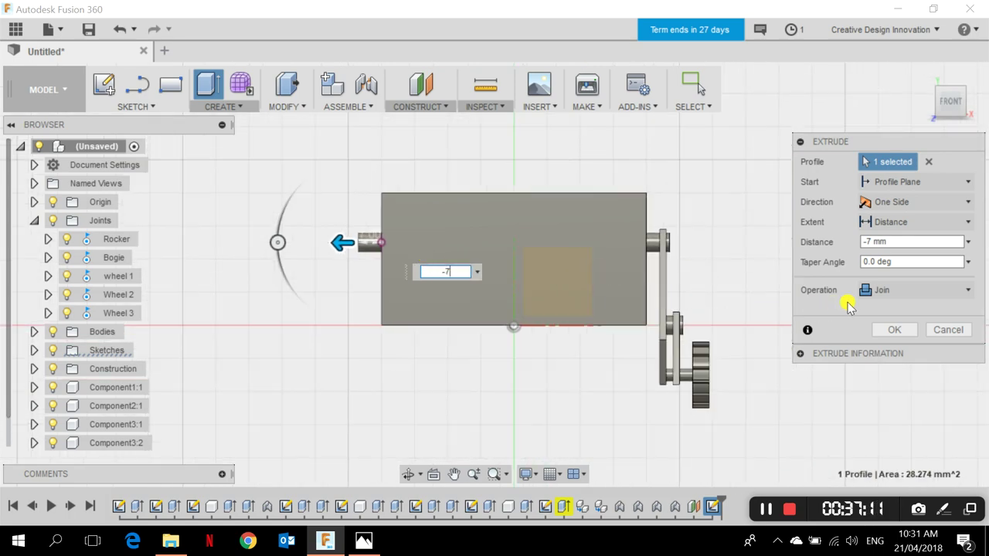
left_click(892, 330)
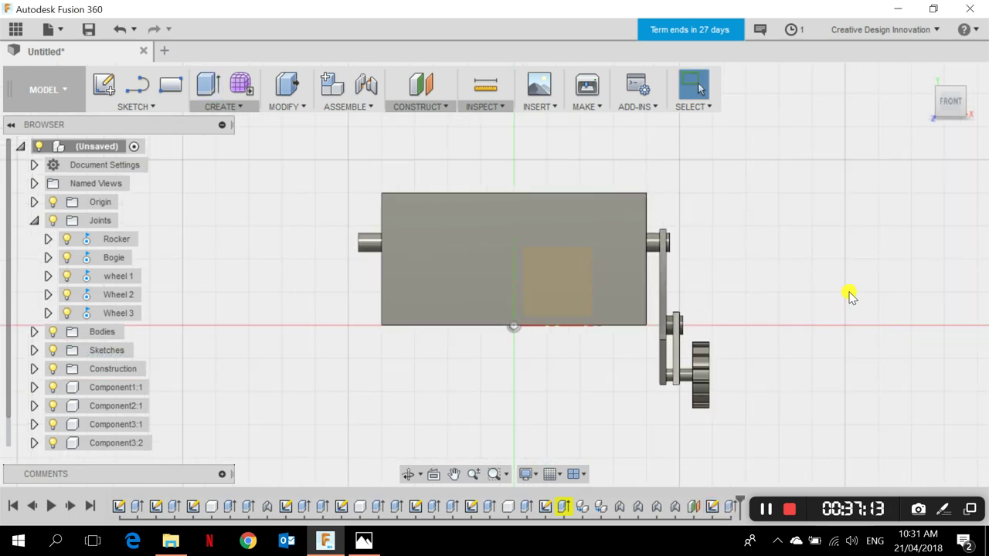
- Start a Mirror of components and select the large rocker arm, the bogie arm and all three wheels
left_click(923, 77)
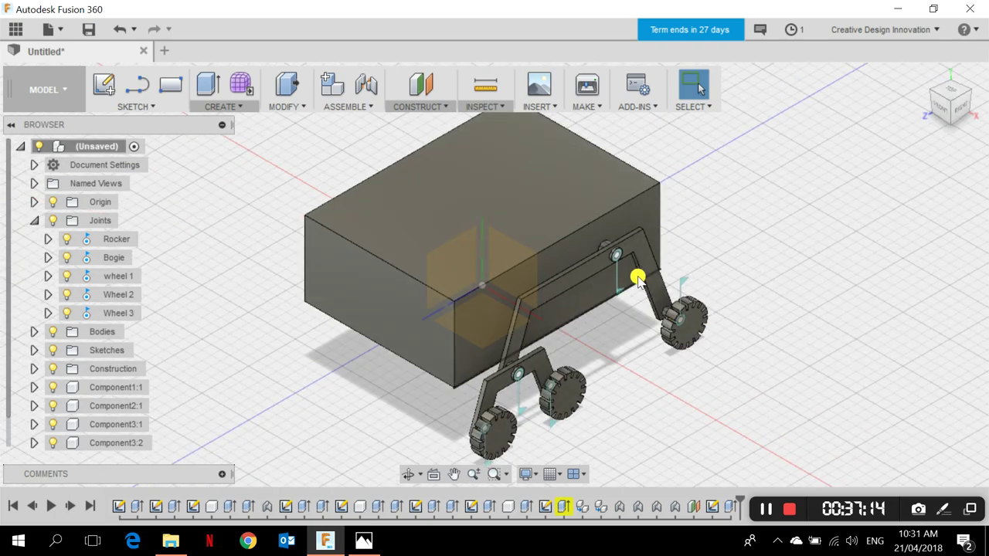
left_click(215, 108)
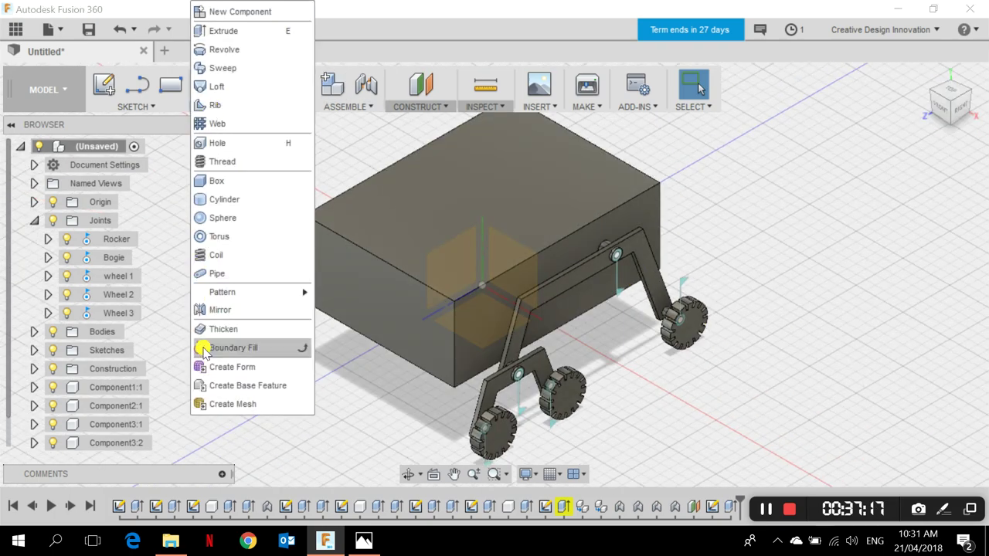
left_click(223, 311)
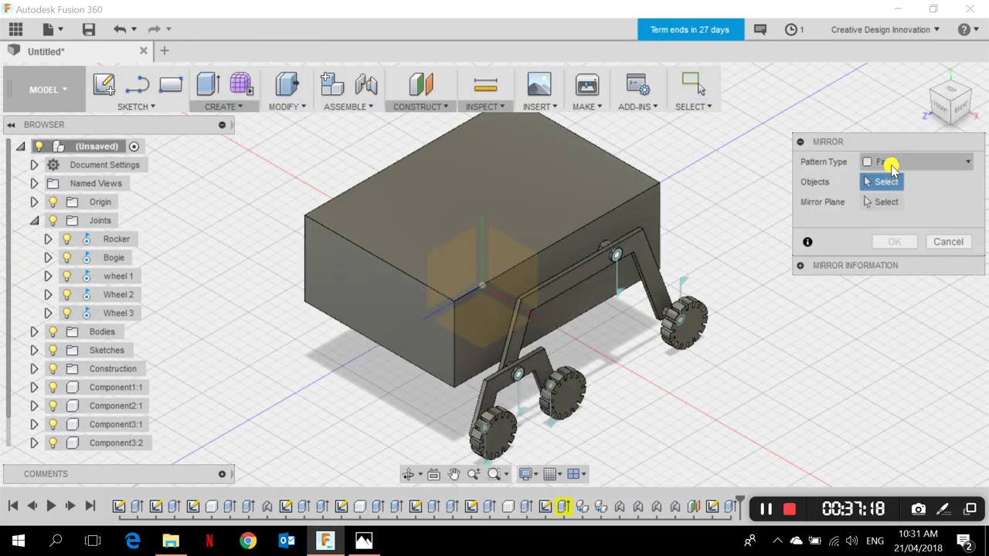
left_click(889, 163)
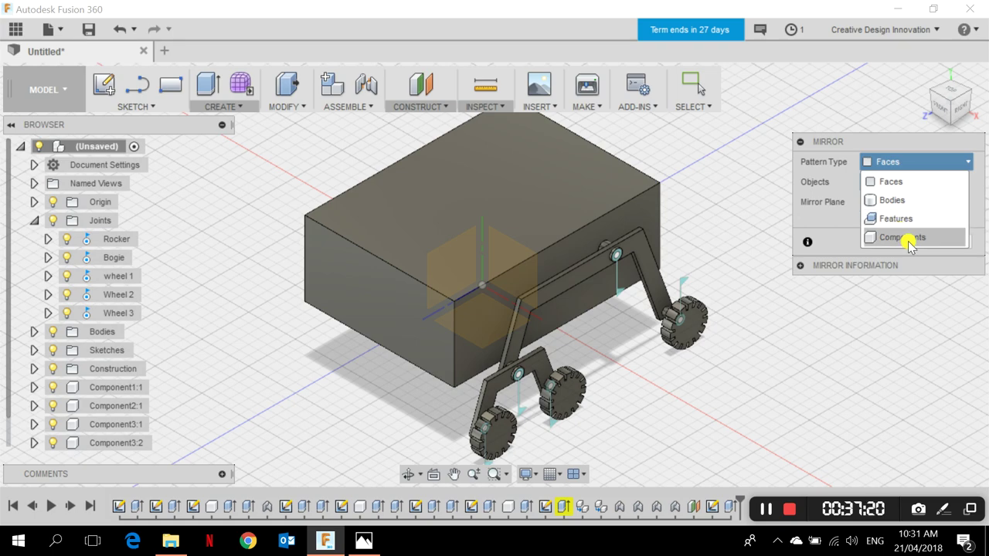
left_click(904, 237)
left_click(587, 272)
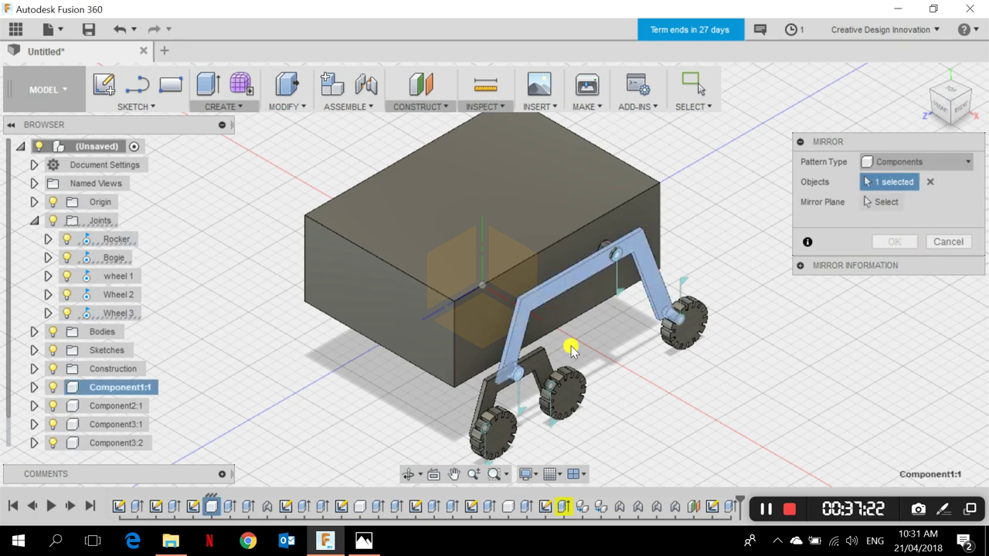
left_click(533, 372)
scroll(516, 375, "up", 3)
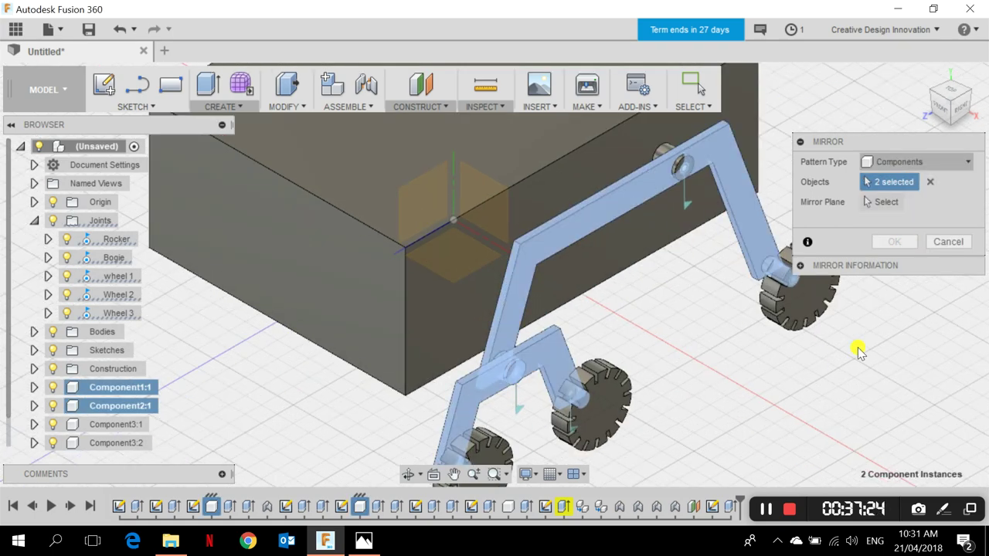
left_click(794, 311)
left_click(589, 386)
left_click(468, 450)
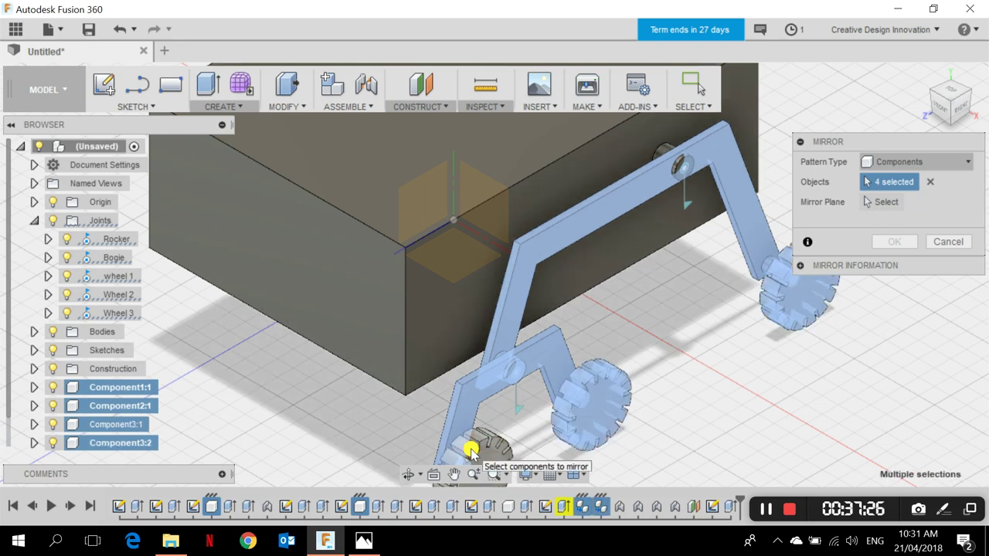
- Mirror the selected suspension components across the YZ origin plane to the body's opposite side
middle_click_drag(614, 351, 656, 349, "shift")
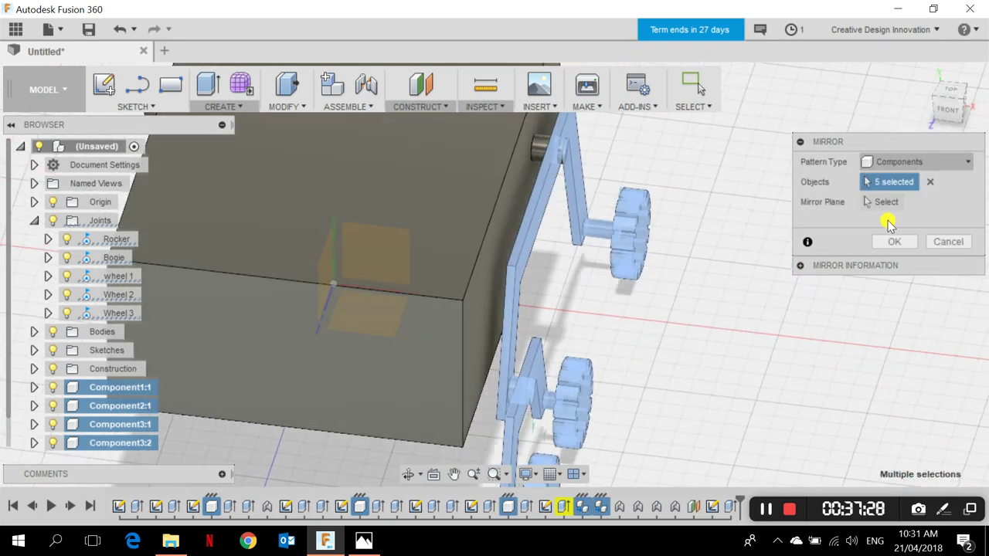
left_click(879, 202)
scroll(530, 255, "down", 6)
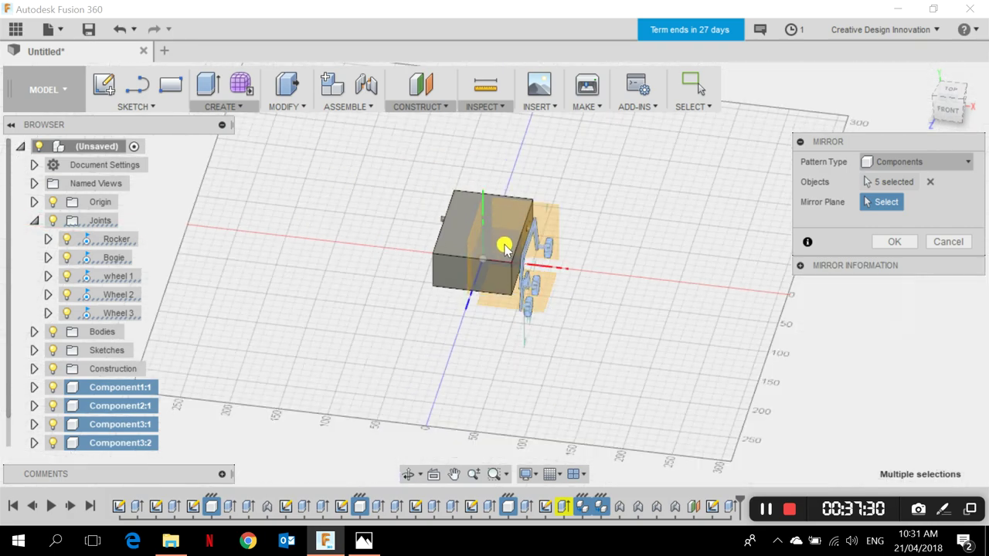
left_click(473, 229)
middle_click_drag(415, 276, 551, 269, "shift")
scroll(450, 280, "up", 3)
scroll(568, 208, "up", 3)
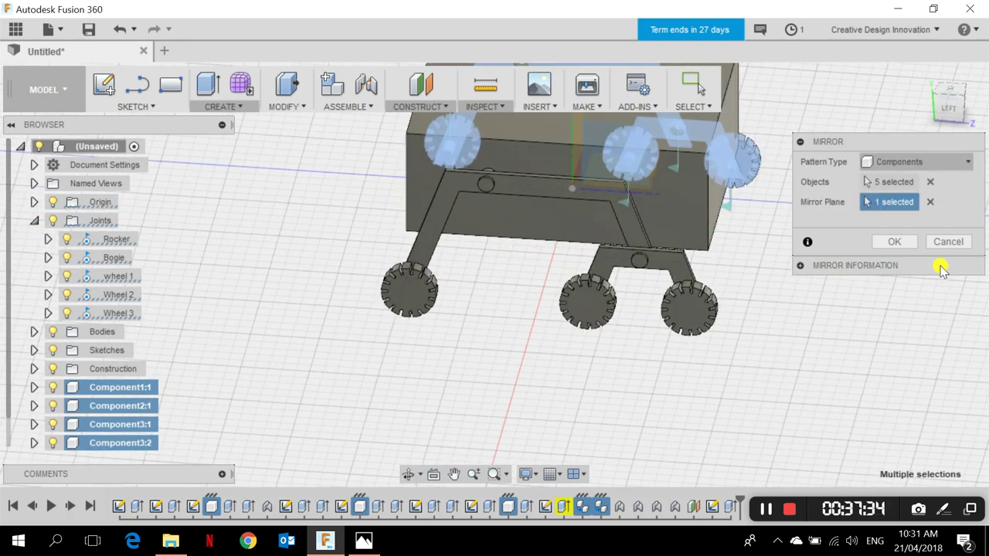
left_click(896, 242)
left_click(923, 75)
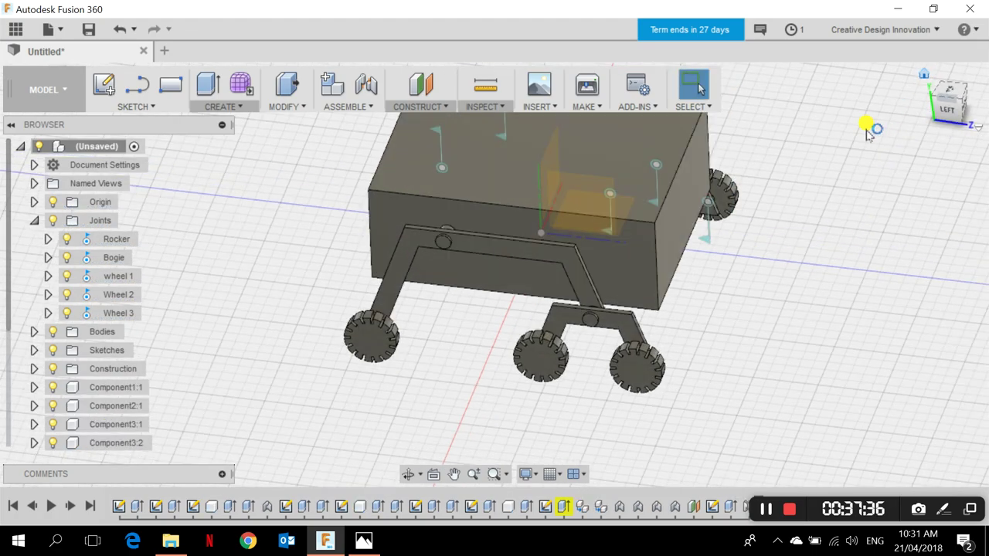
middle_click_drag(403, 415, 441, 370, "shift")
left_click(923, 75)
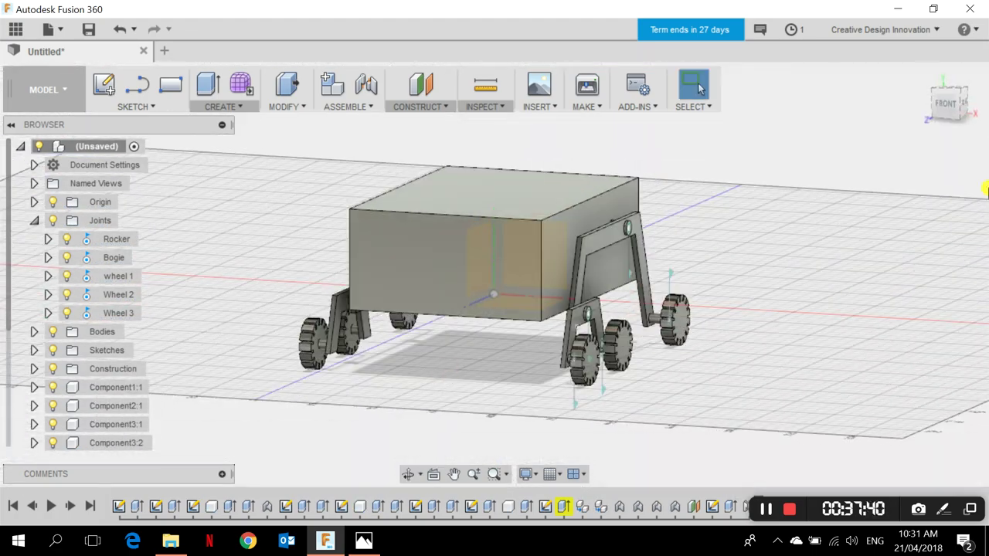
- Hide the origin planes and collapse the list of joints in the model tree
scroll(782, 317, "down", 3)
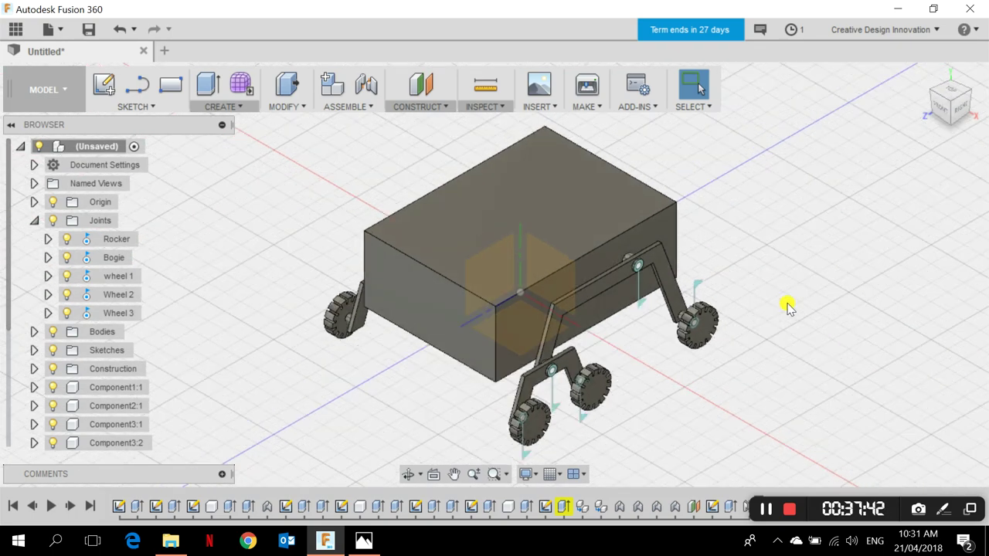
left_click(53, 202)
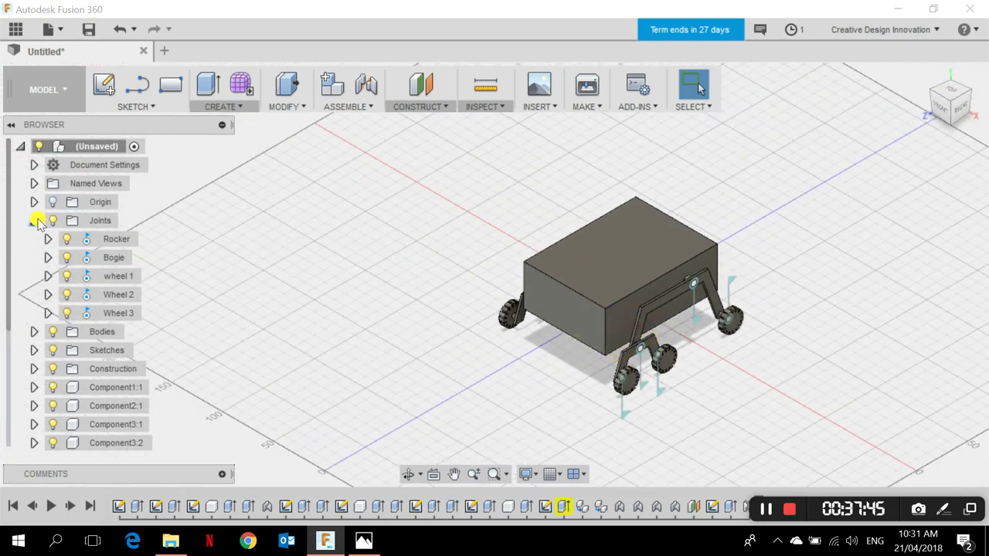
left_click(34, 220)
- Sketch an 8 mm center-diameter circle on the box's front face, on the vertical axis about 15 mm above the bottom edge
scroll(691, 325, "up", 2)
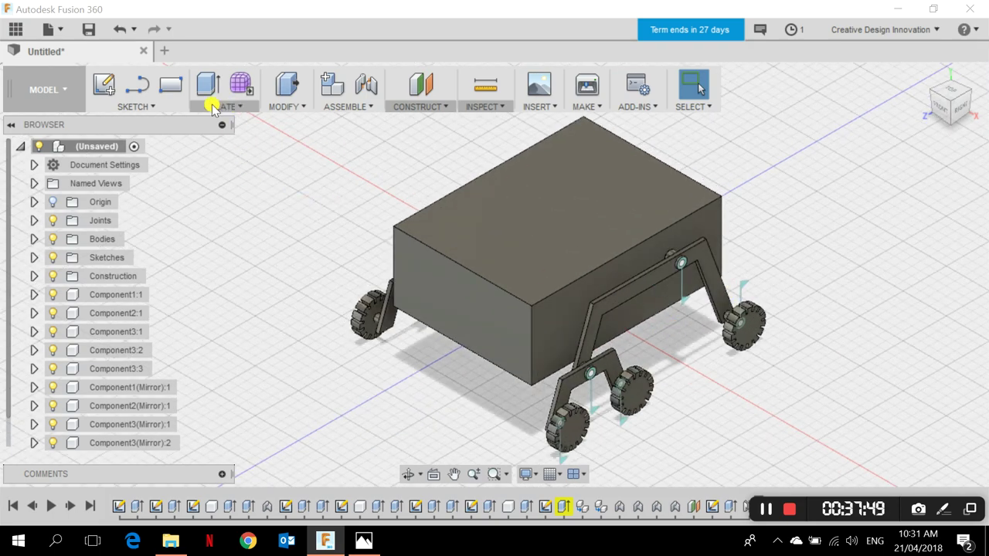
left_click(133, 105)
mouse_move(160, 68)
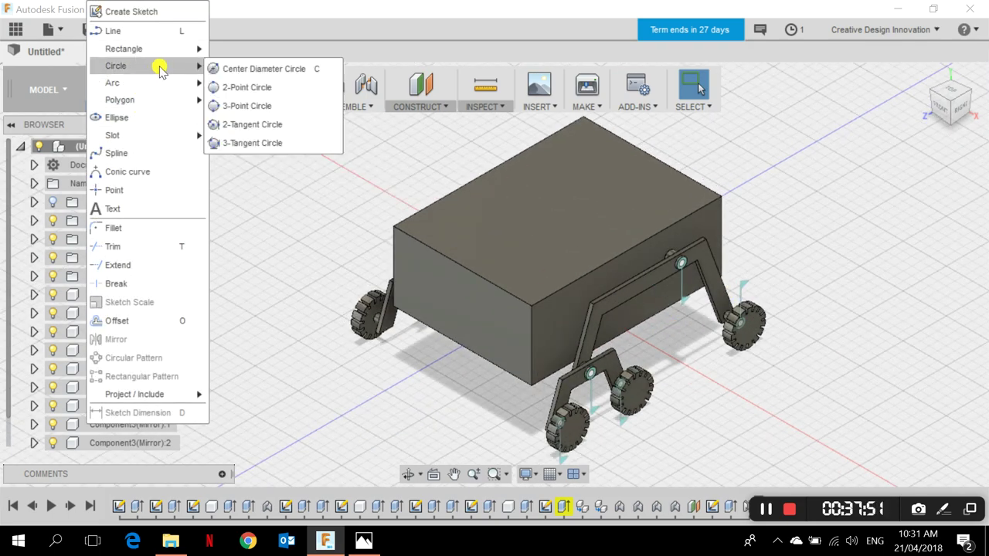
left_click(309, 68)
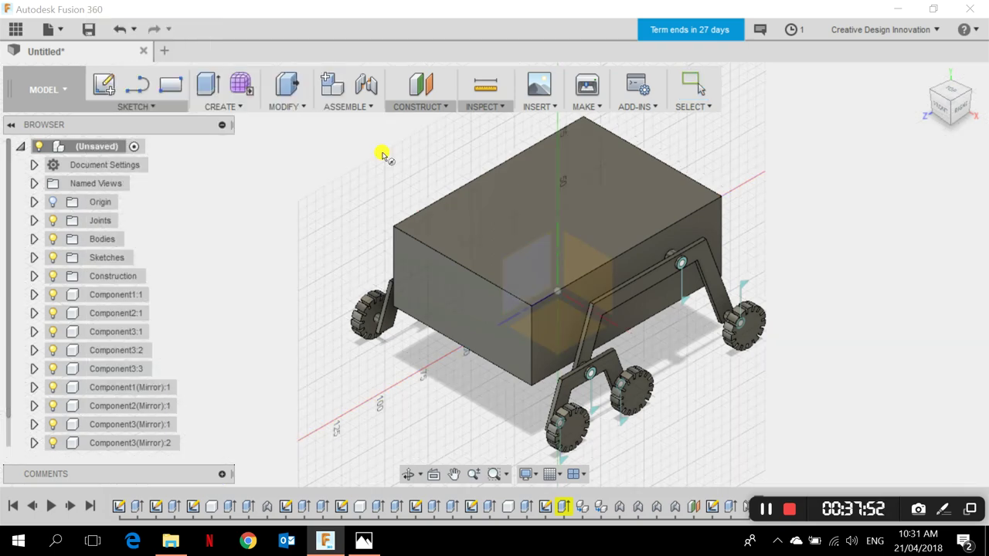
left_click(480, 332)
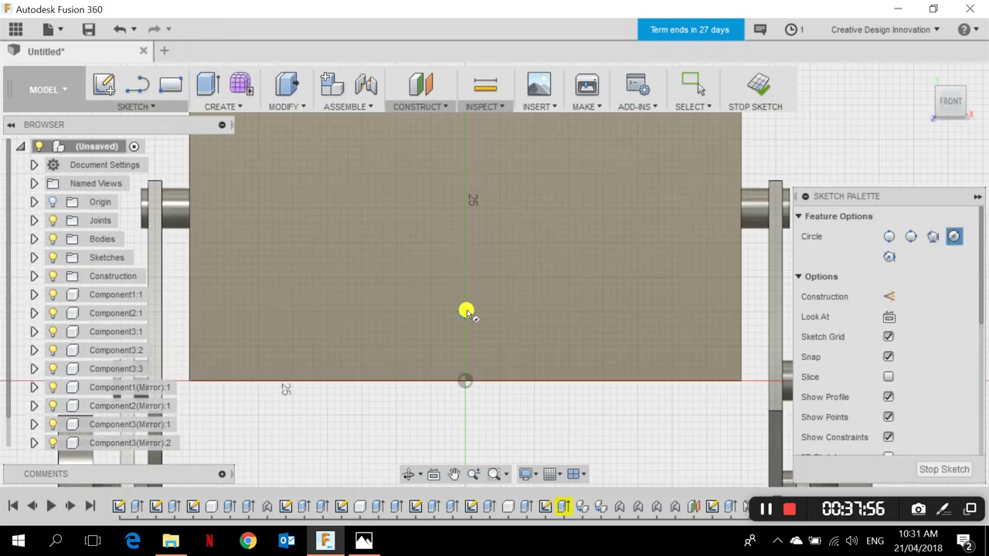
scroll(466, 279, "up", 2)
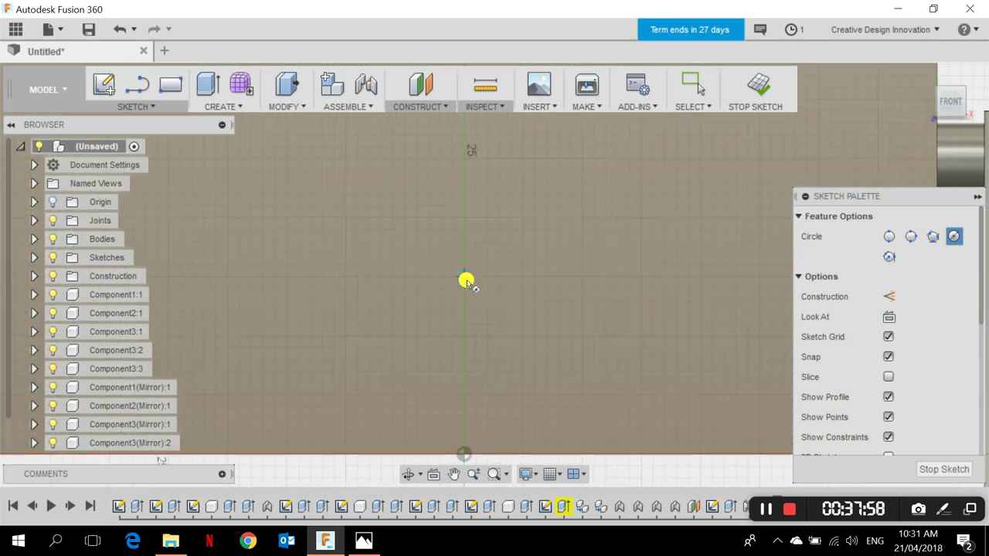
left_click(465, 278)
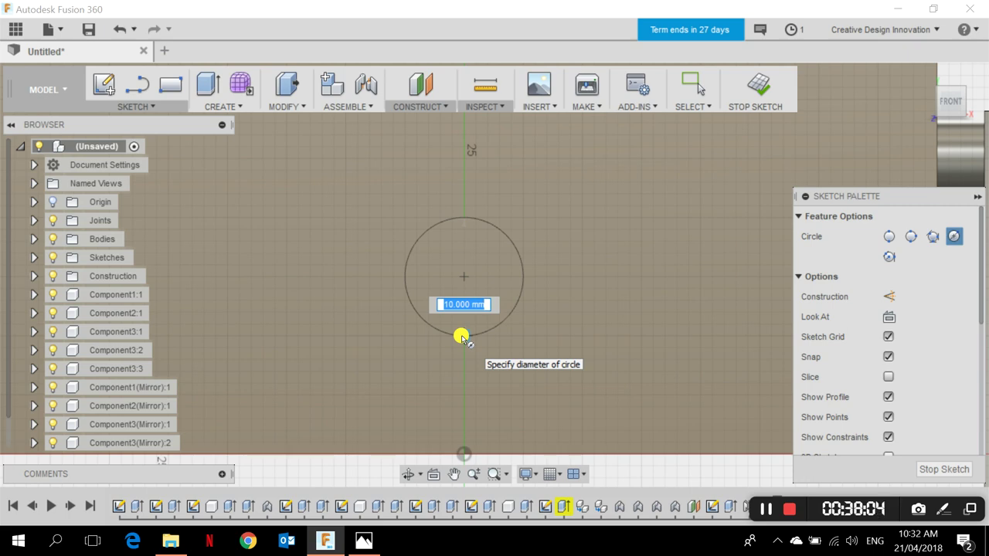
scroll(461, 337, "down", 3)
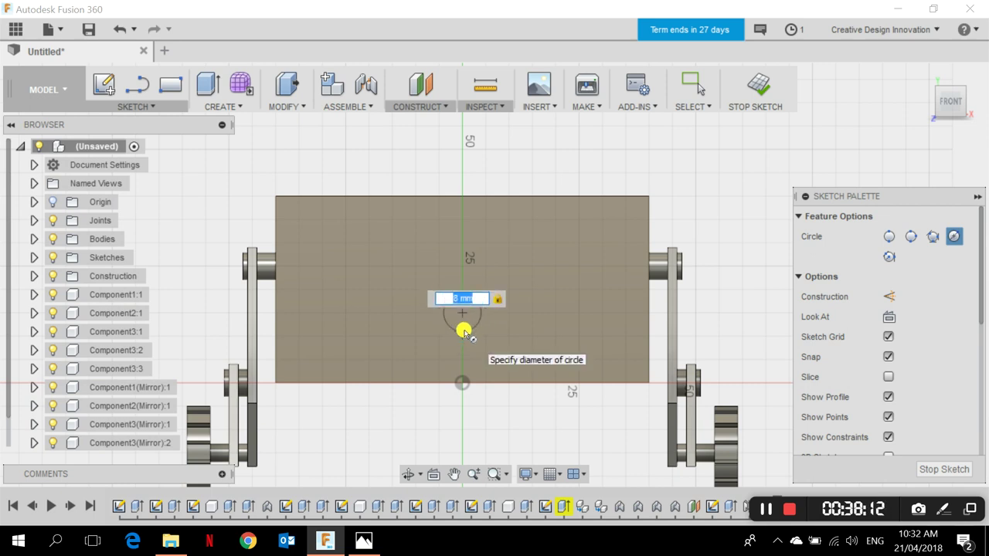
key("Return")
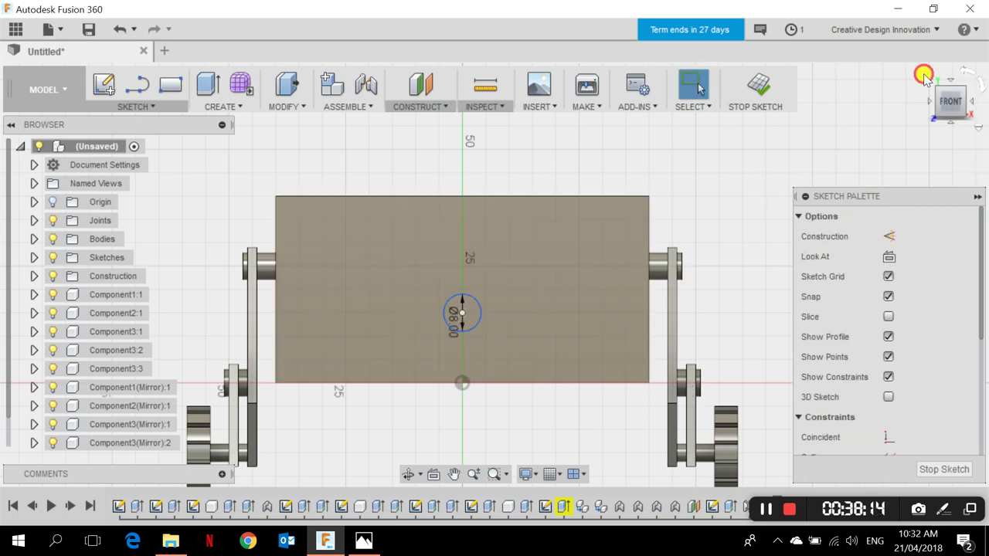
- Extrude the front face's circle outward 10 mm as a new component
left_click(924, 75)
scroll(398, 332, "up", 6)
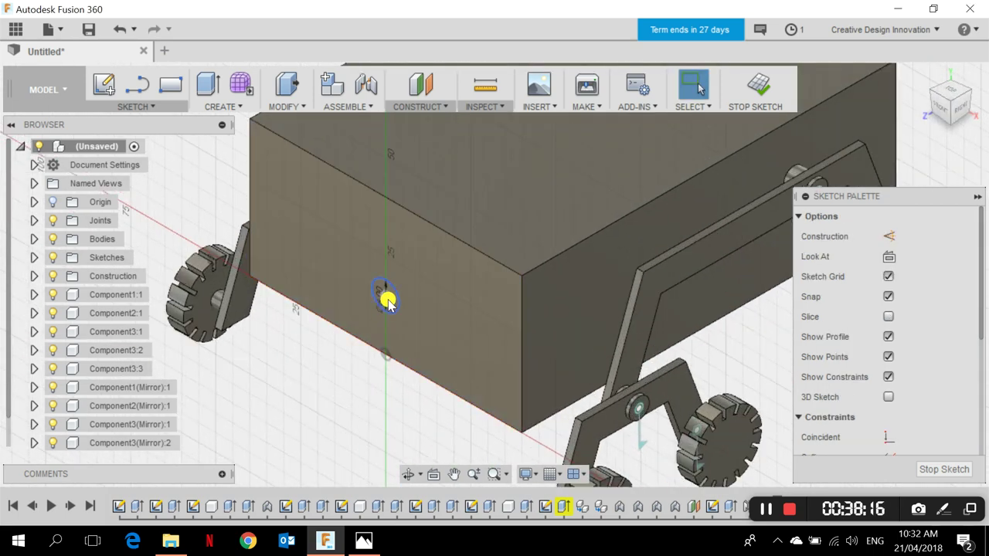
left_click(393, 305)
key("e")
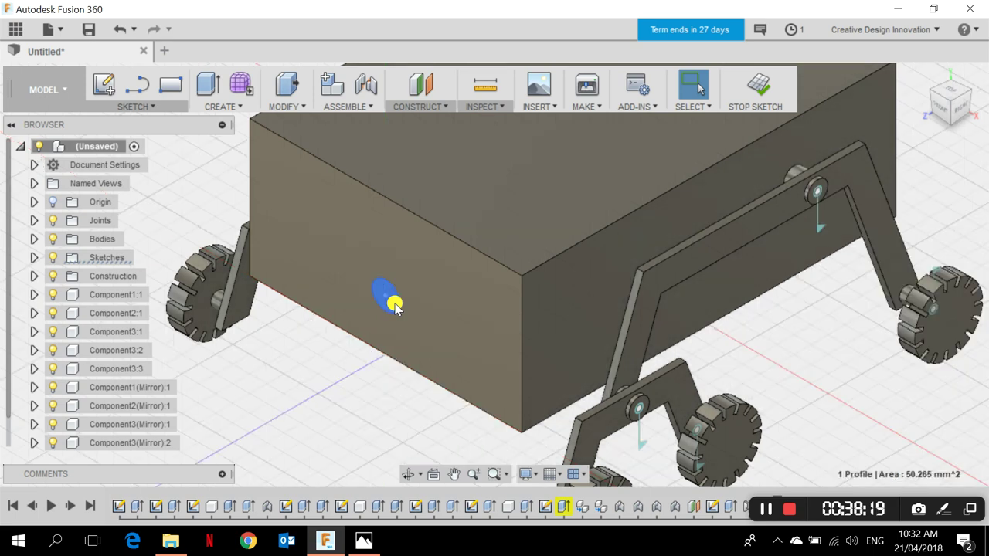
left_click_drag(356, 317, 348, 321)
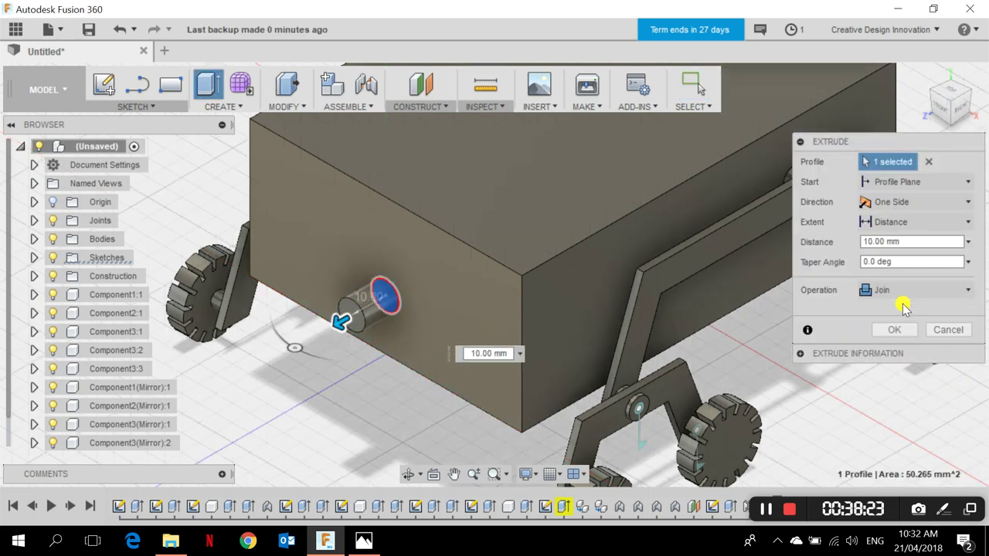
left_click(958, 294)
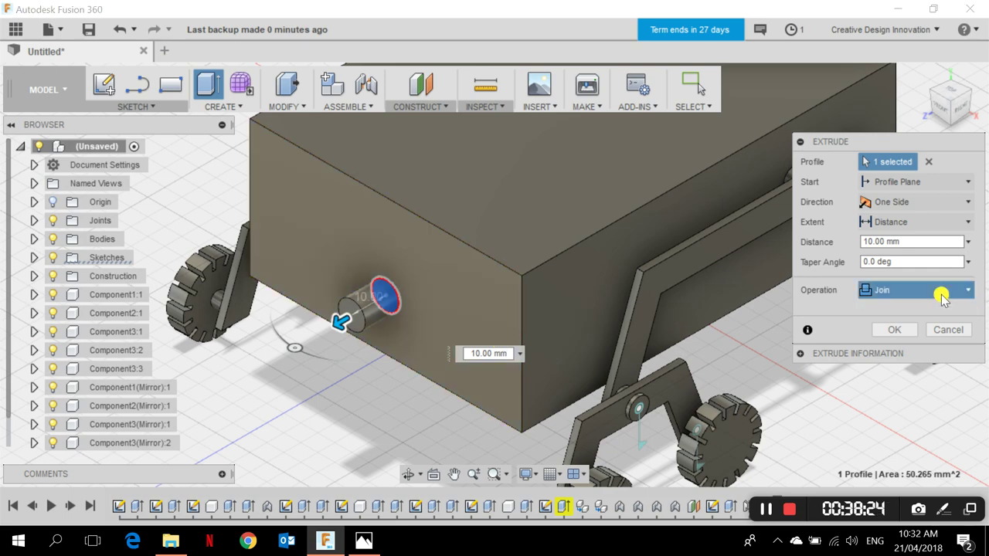
left_click(914, 384)
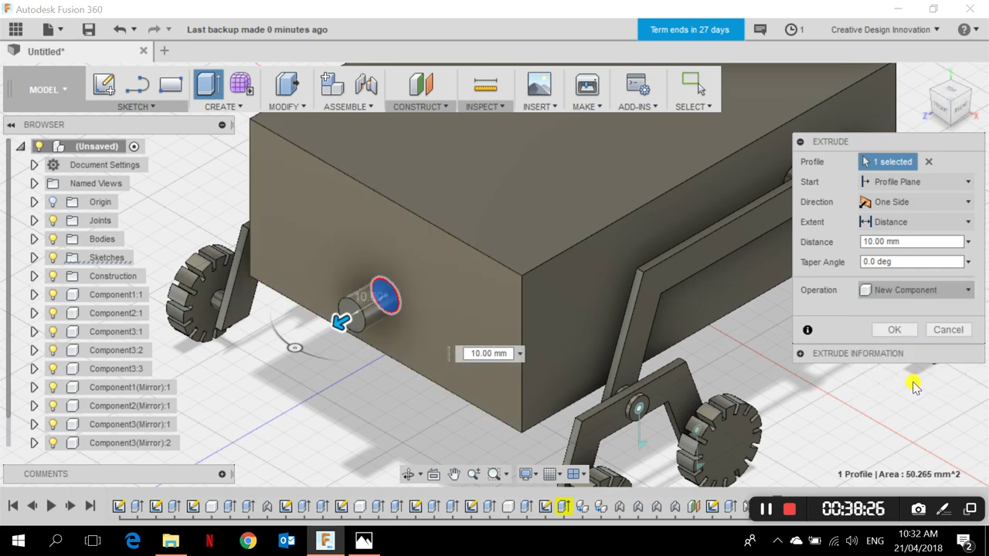
left_click(896, 329)
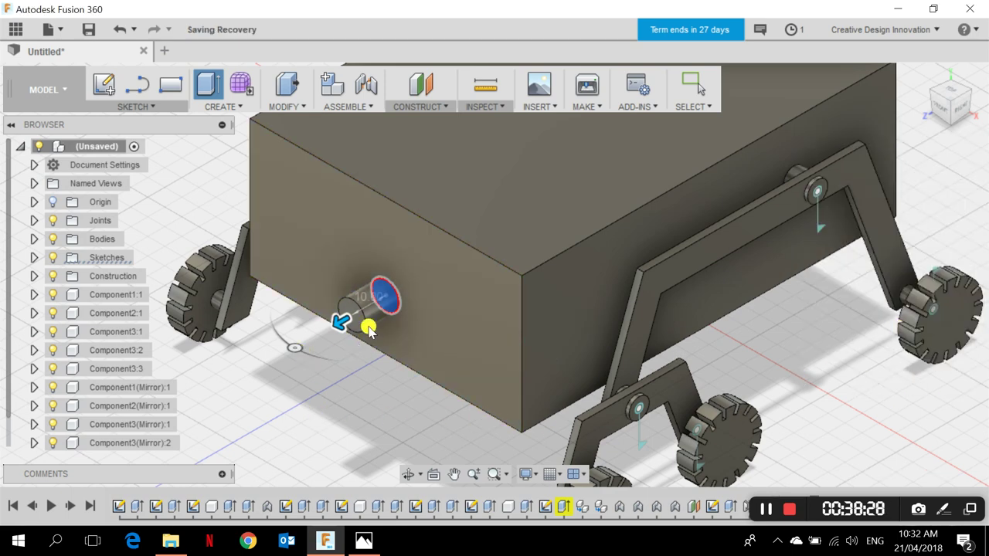
- Fillet the outer end edge of the front cylinder with a 3 mm constant radius
scroll(379, 302, "up", 3)
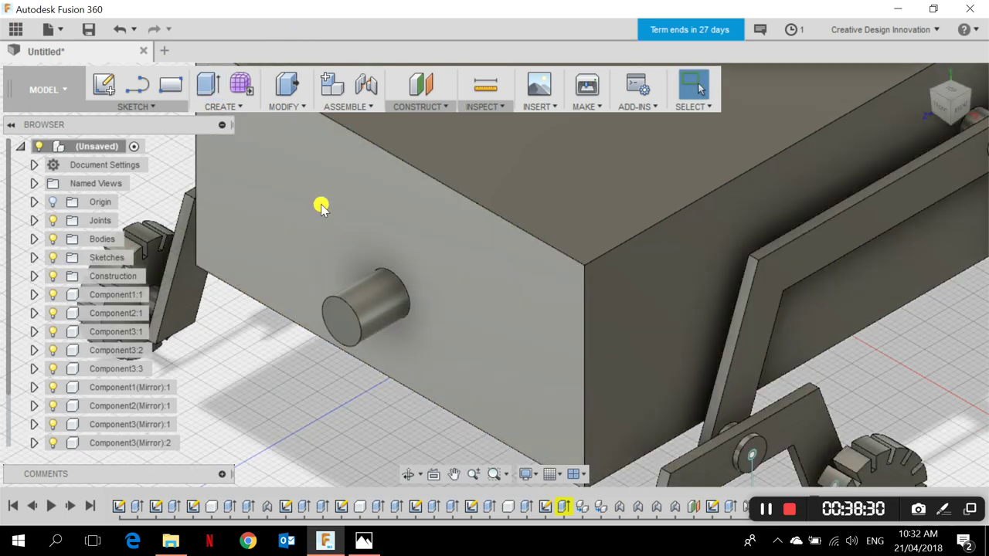
left_click(277, 107)
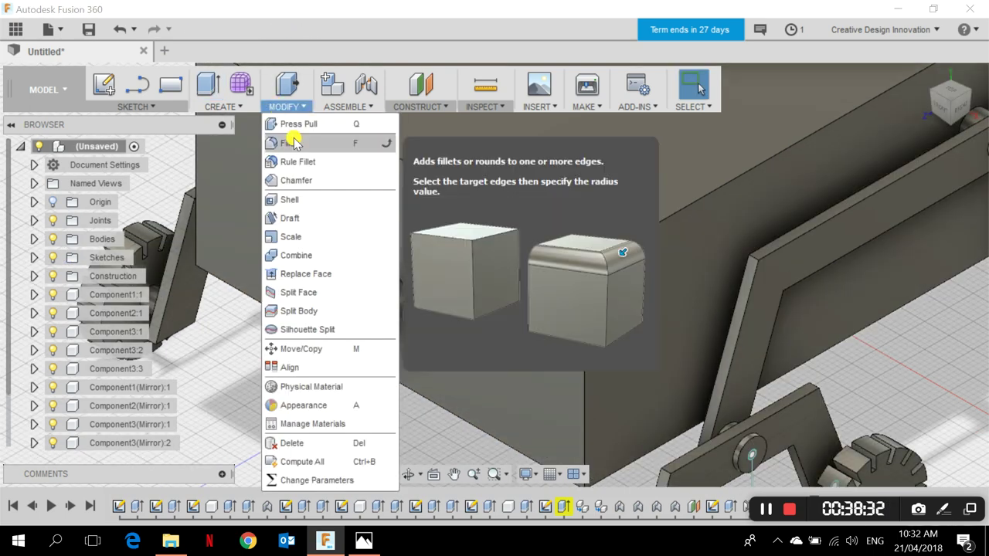
left_click(309, 140)
left_click(359, 322)
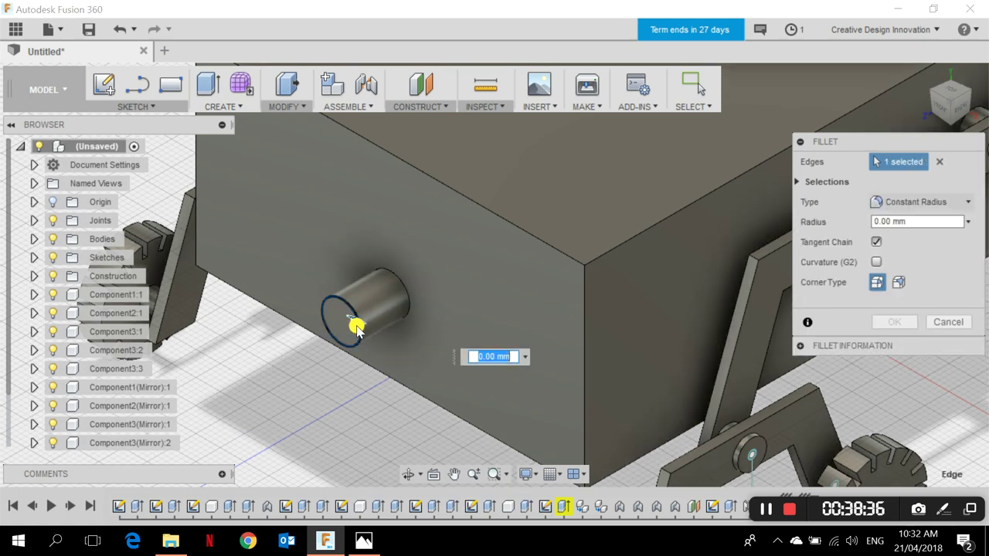
type("27")
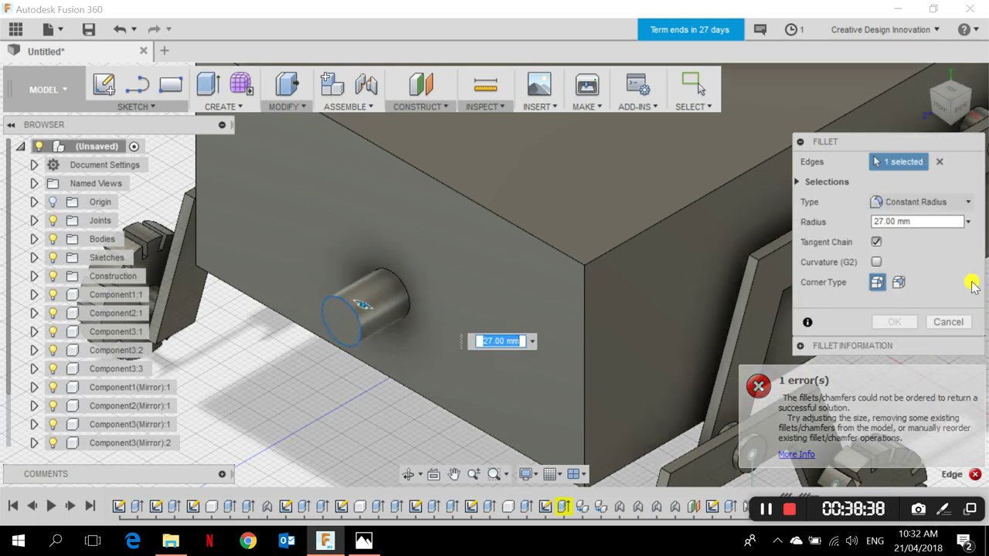
left_click(942, 222)
type("3")
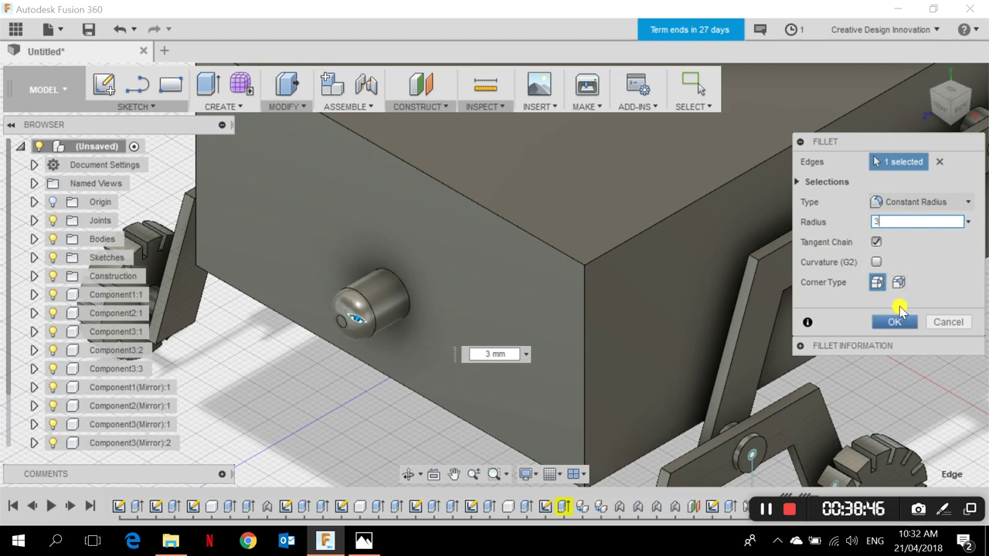
left_click(902, 323)
- Start a center-diameter circle sketch on the box's rear face
scroll(386, 309, "down", 5)
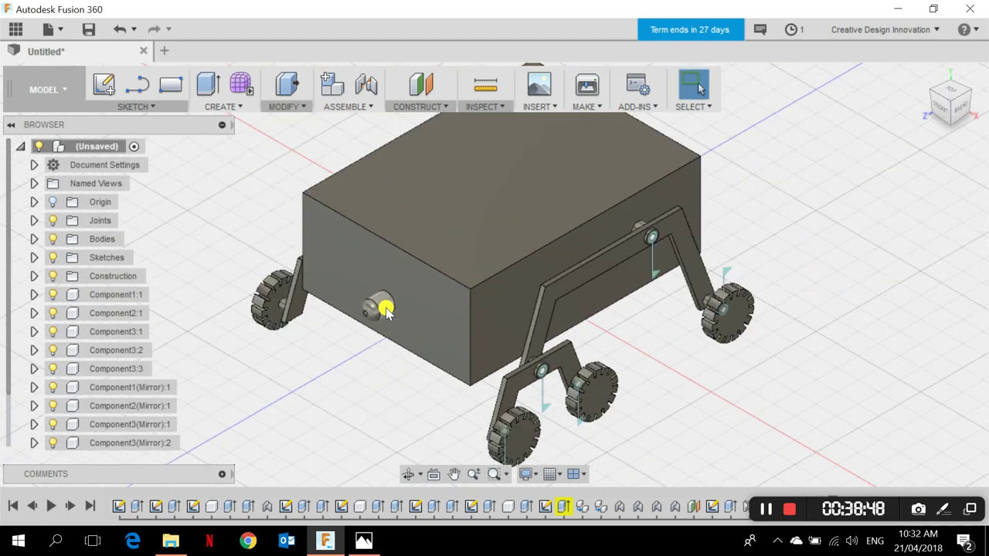
middle_click_drag(801, 350, 773, 348, "shift")
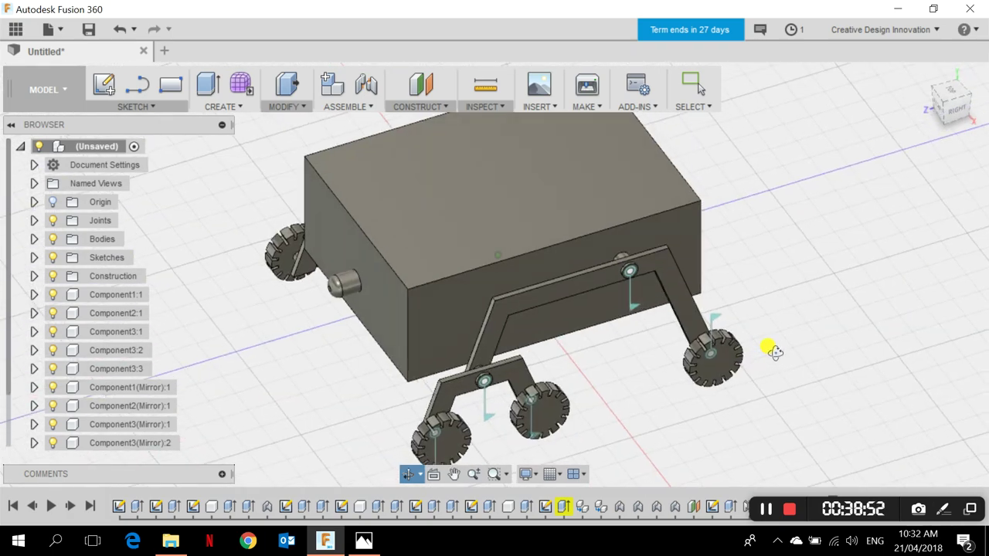
scroll(351, 286, "up", 5)
middle_click_drag(335, 281, 904, 228, "shift")
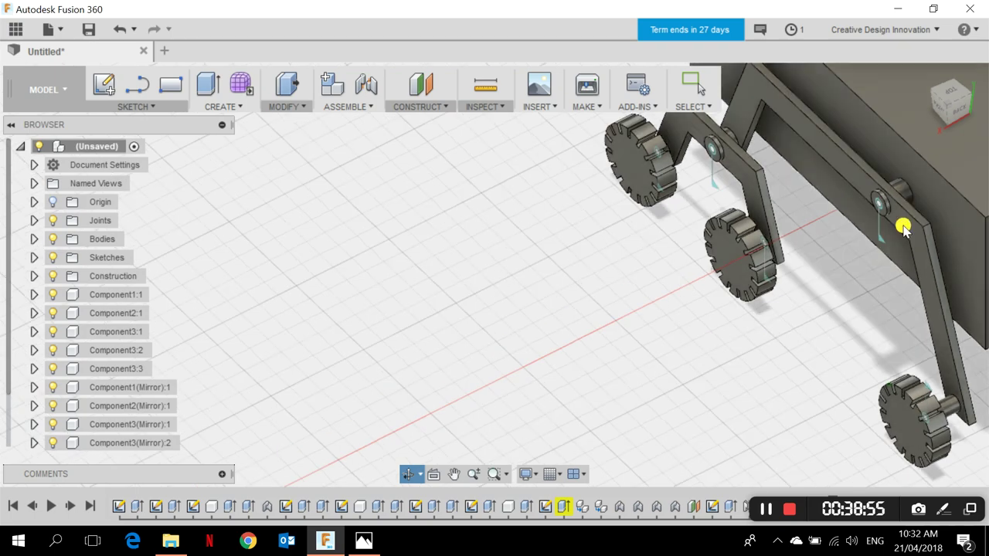
left_click(956, 114)
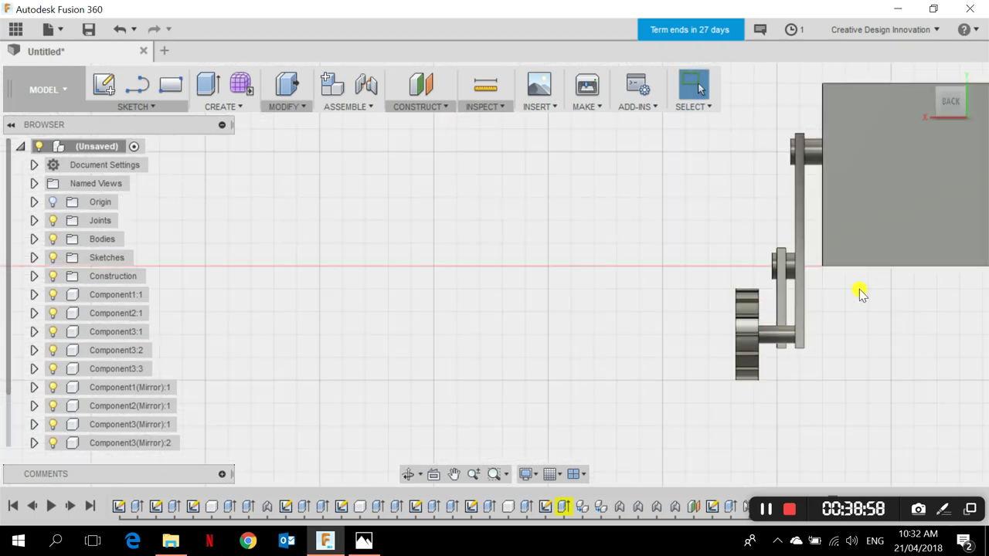
left_click(923, 73)
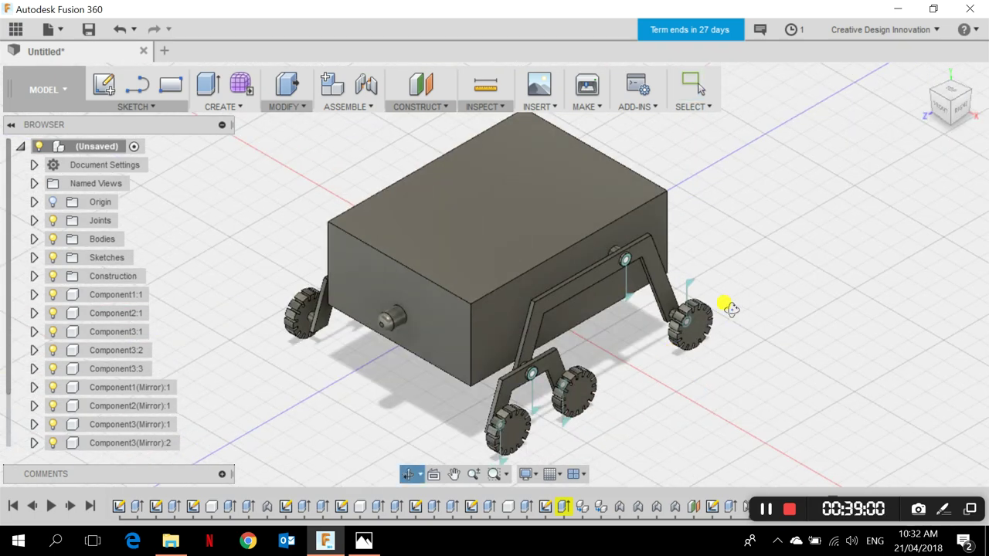
middle_click_drag(724, 304, 612, 328, "shift")
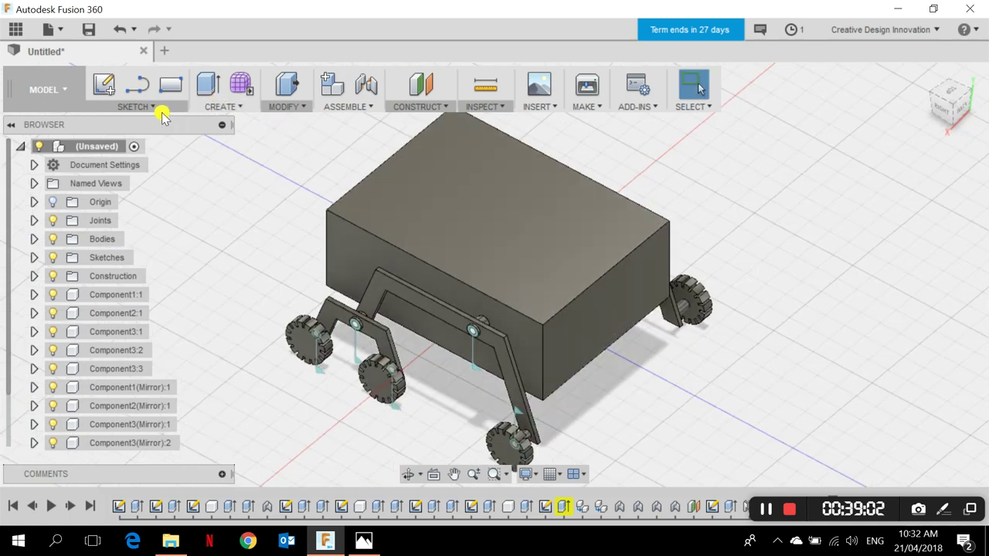
left_click(958, 103)
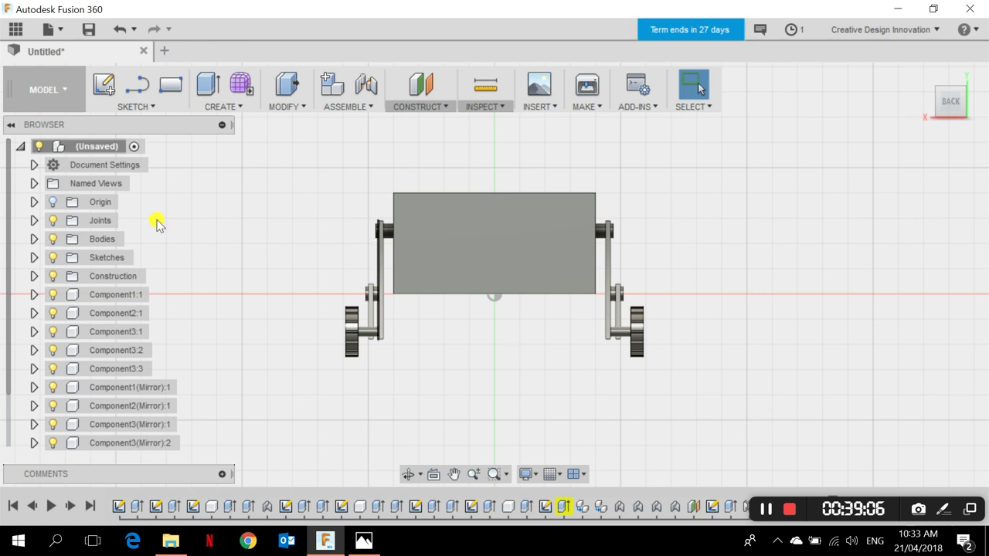
left_click(133, 106)
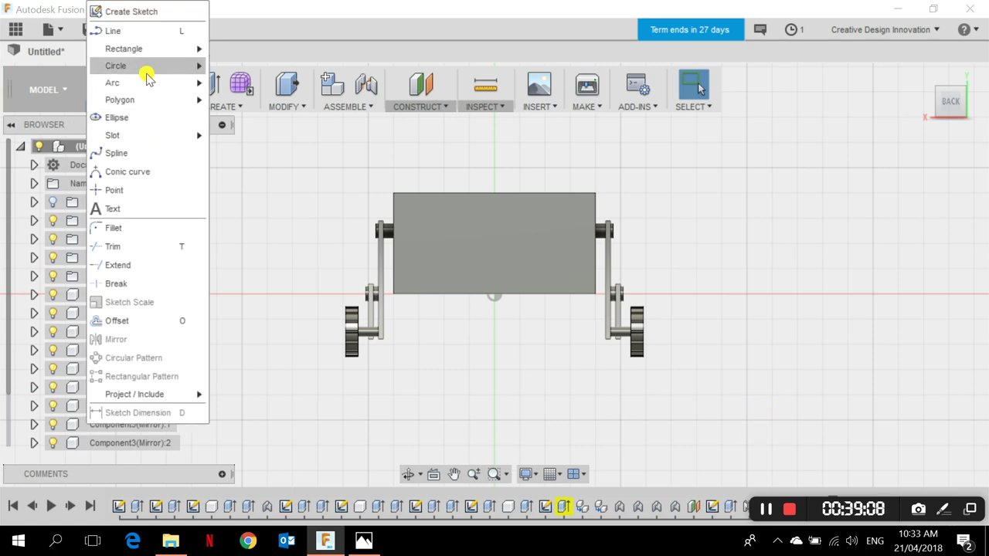
mouse_move(189, 63)
left_click(228, 69)
scroll(503, 267, "up", 5)
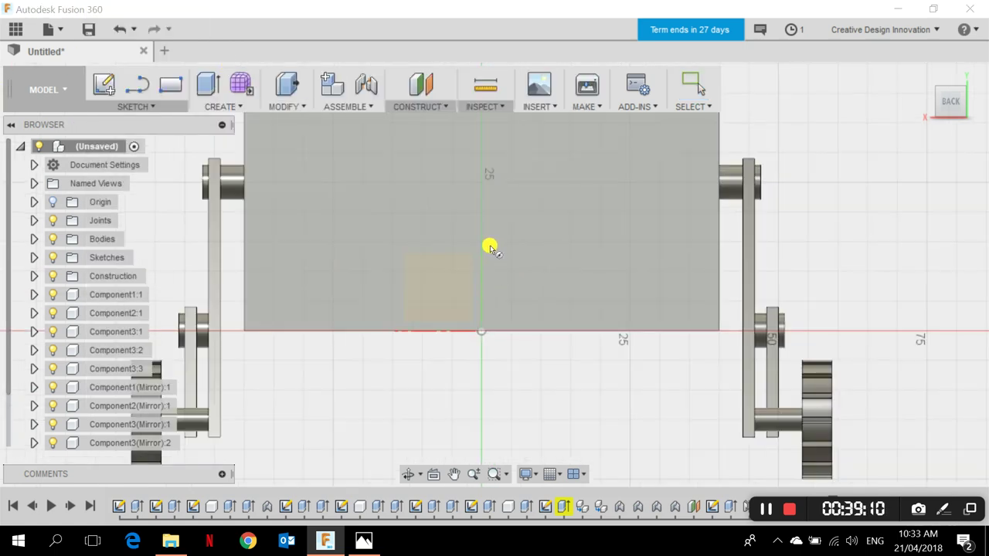
left_click(488, 304)
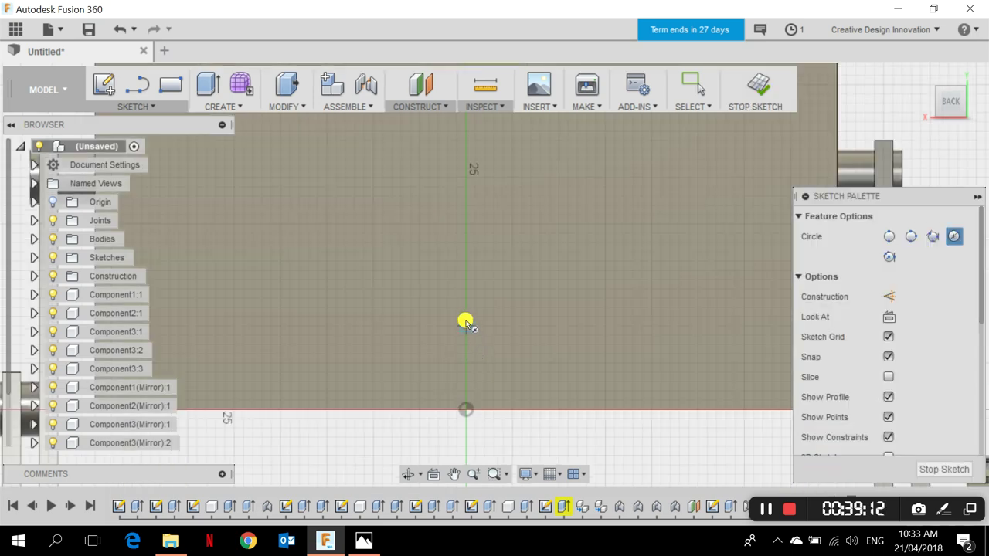
- Check the height of the front pin's center above the box's bottom edge using a temporary center-diameter circle
middle_click_drag(356, 362, 499, 342, "shift")
middle_click_drag(234, 338, 332, 348, "shift")
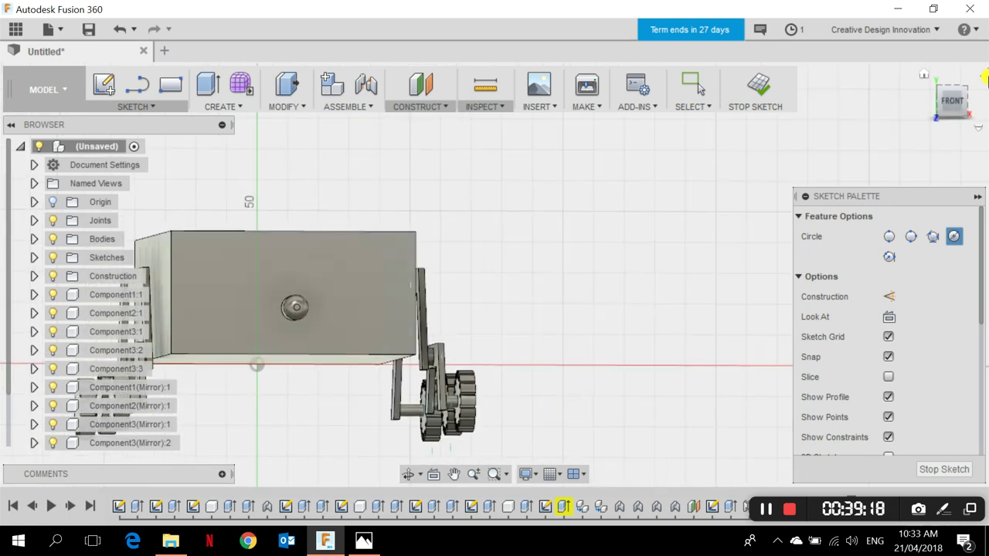
left_click(950, 110)
scroll(225, 343, "up", 5)
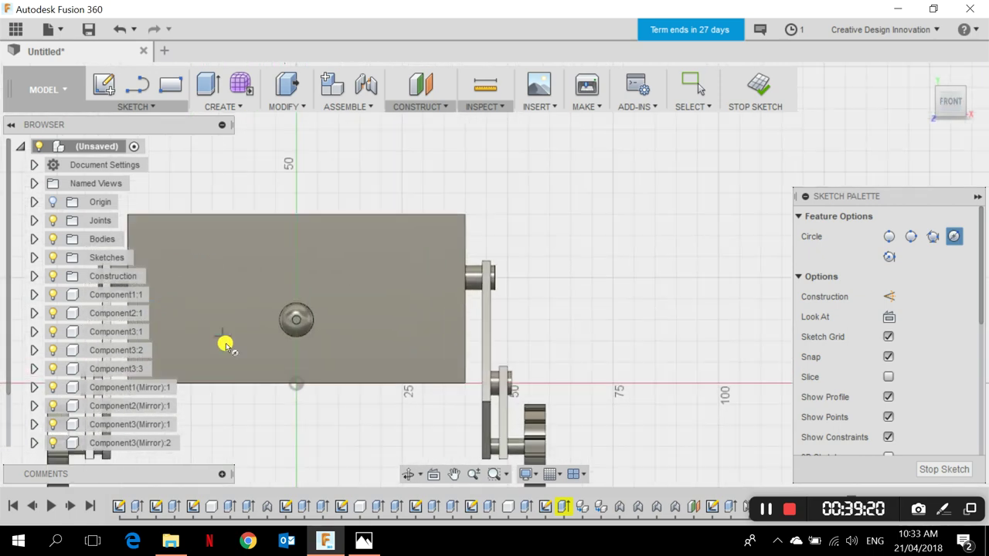
scroll(314, 387, "up", 3)
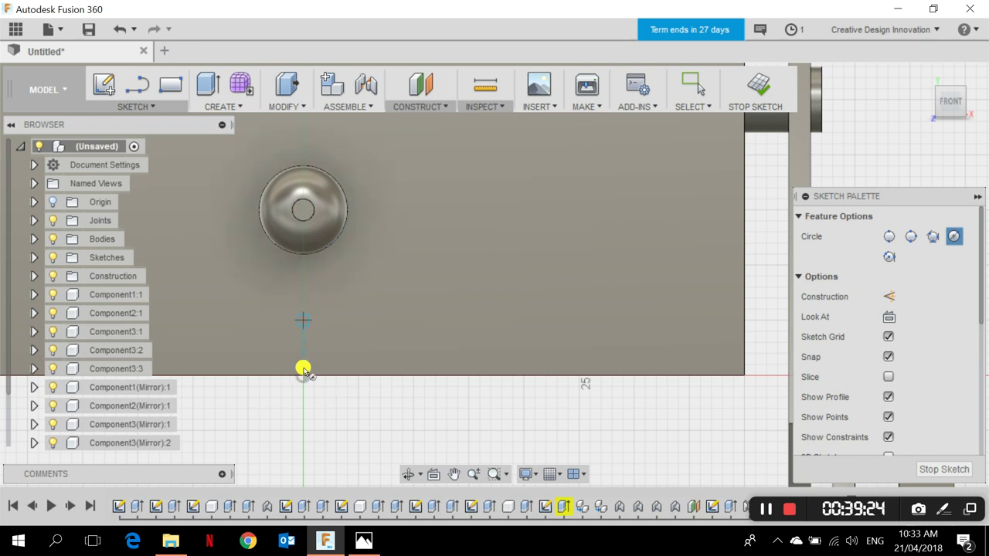
left_click(304, 376)
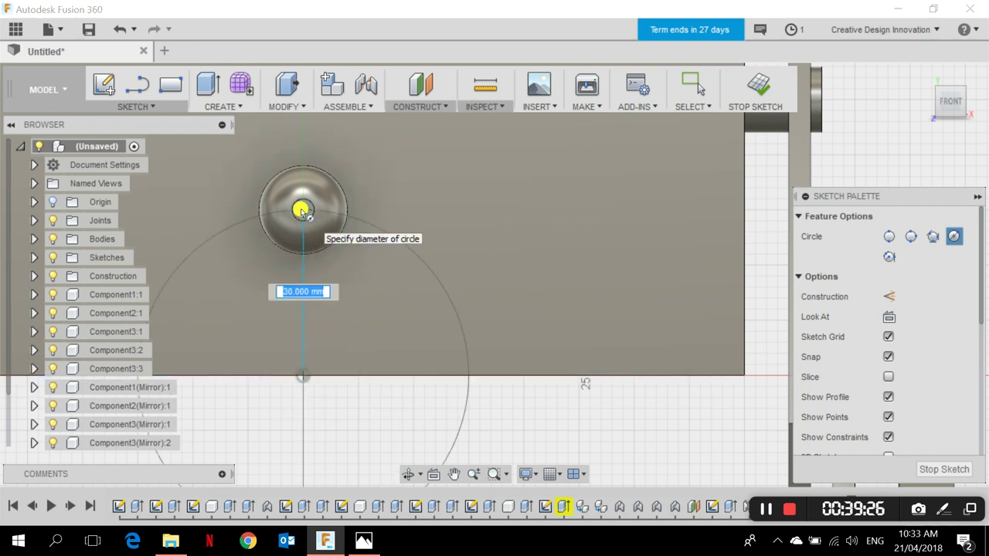
left_click(302, 210)
key("Escape")
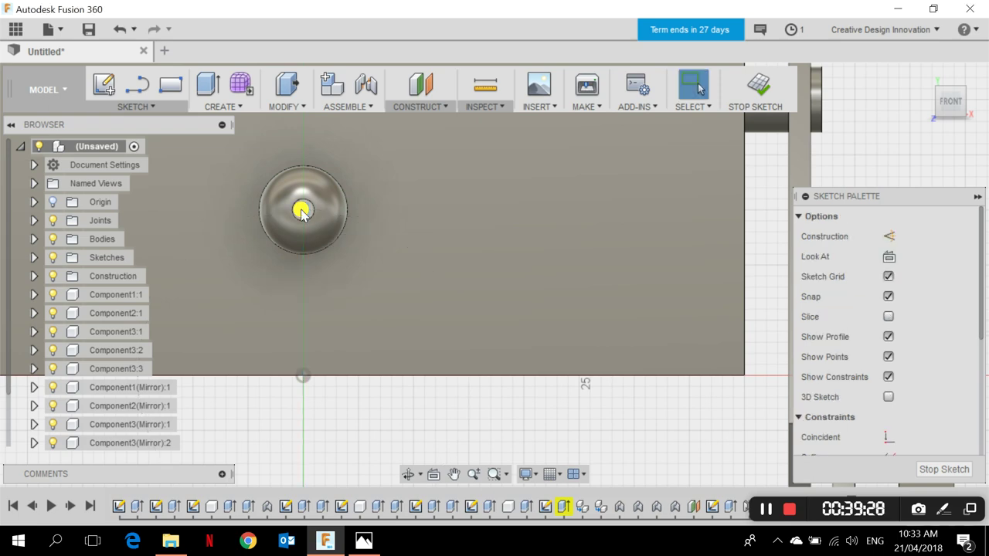
left_click(918, 74)
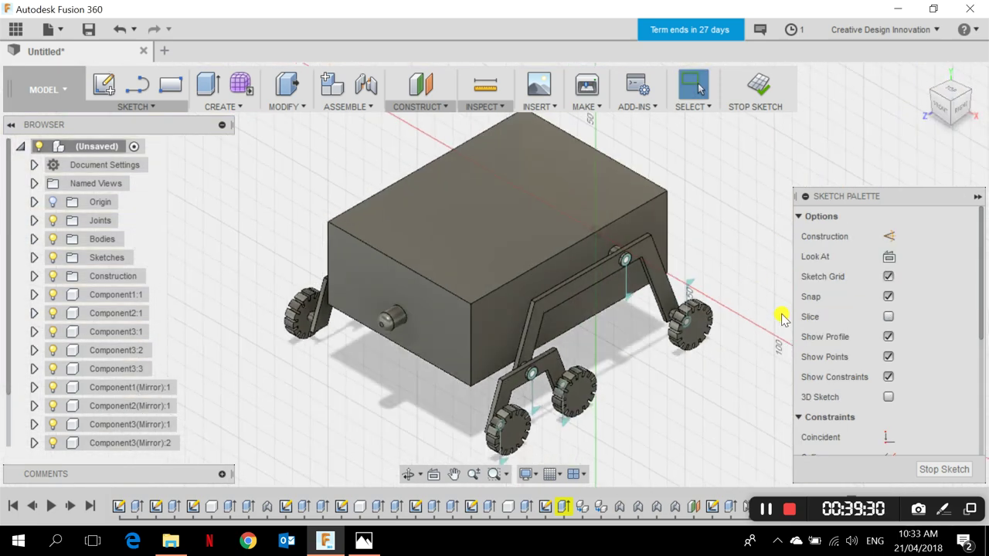
left_click(961, 111)
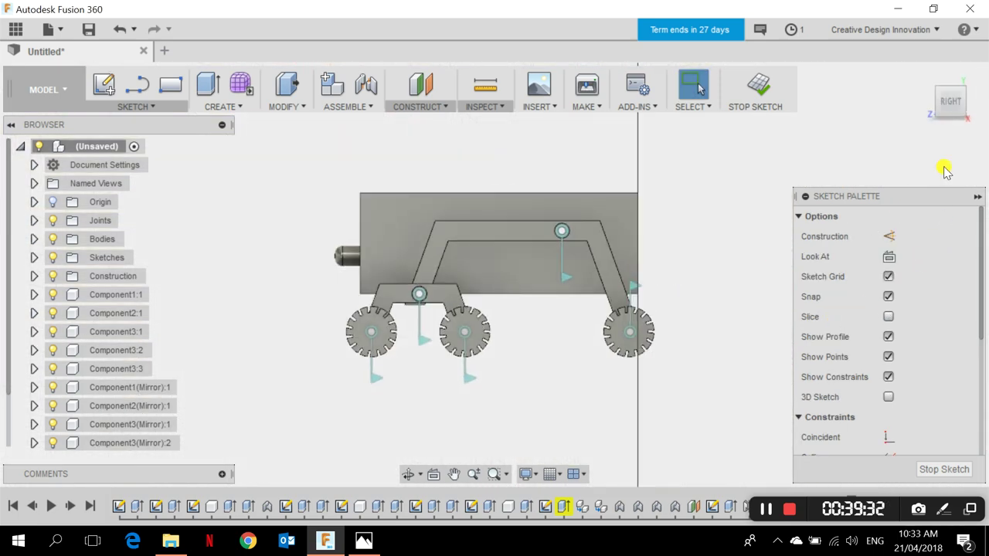
left_click(979, 103)
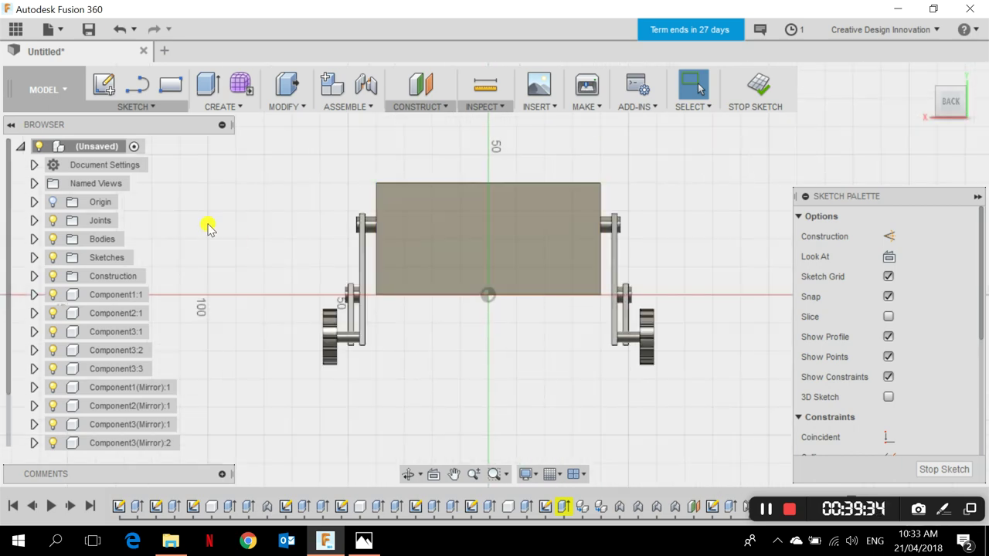
left_click(143, 78)
scroll(427, 238, "up", 3)
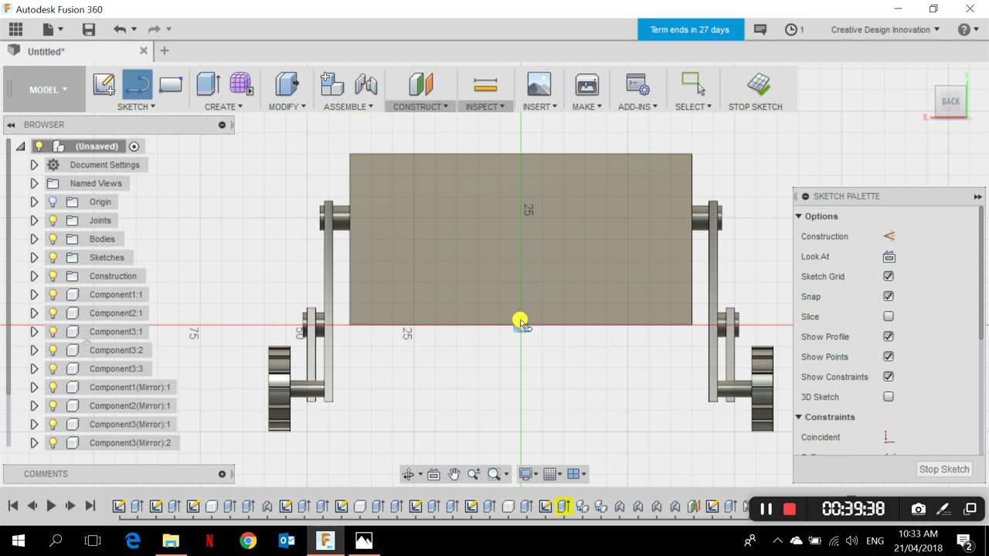
left_click(520, 324)
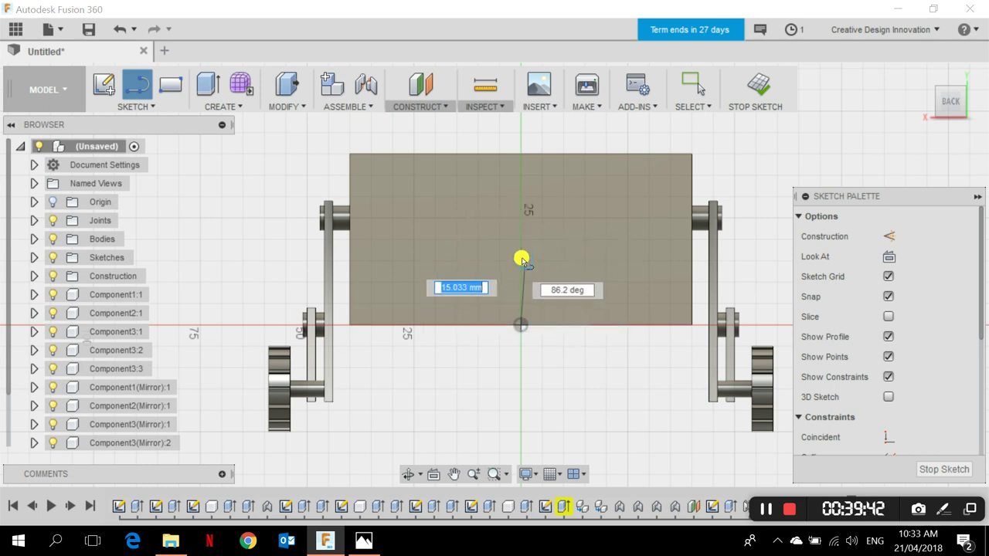
scroll(523, 255, "up", 4)
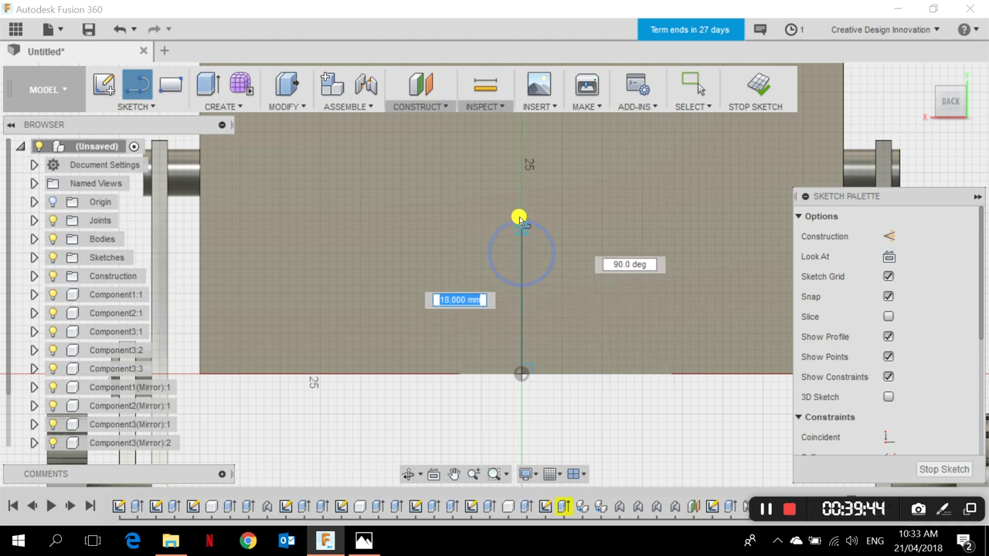
scroll(519, 199, "down", 3)
scroll(521, 184, "down", 3)
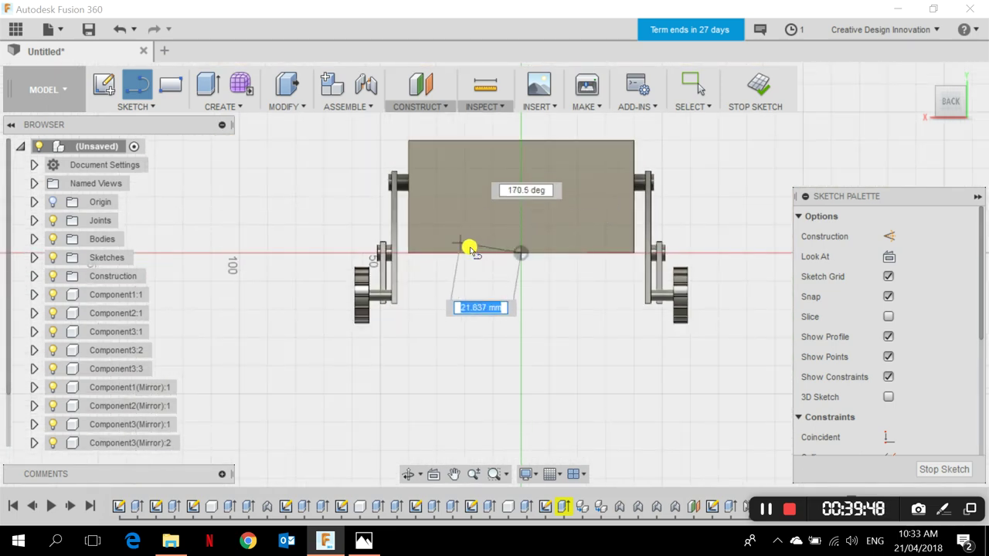
mouse_move(470, 247)
middle_mouse_down("shift")
mouse_move(621, 227)
mouse_move(642, 237)
mouse_move(467, 270)
mouse_move(435, 258)
mouse_move(457, 258)
mouse_move(484, 278)
mouse_move(503, 239)
mouse_move(496, 225)
middle_mouse_up("shift")
key("Escape")
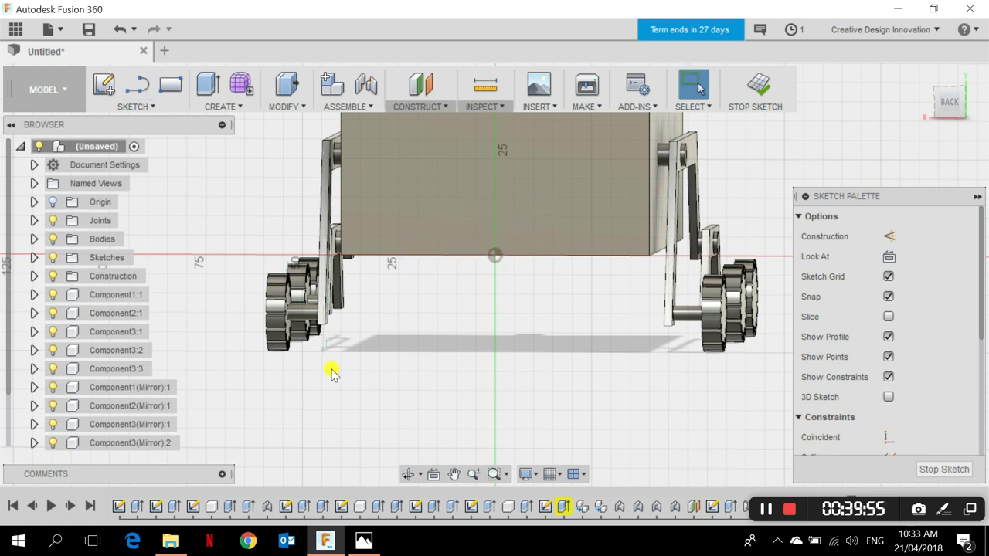
middle_click_drag(352, 384, 503, 364, "shift")
middle_click_drag(183, 278, 413, 272, "shift")
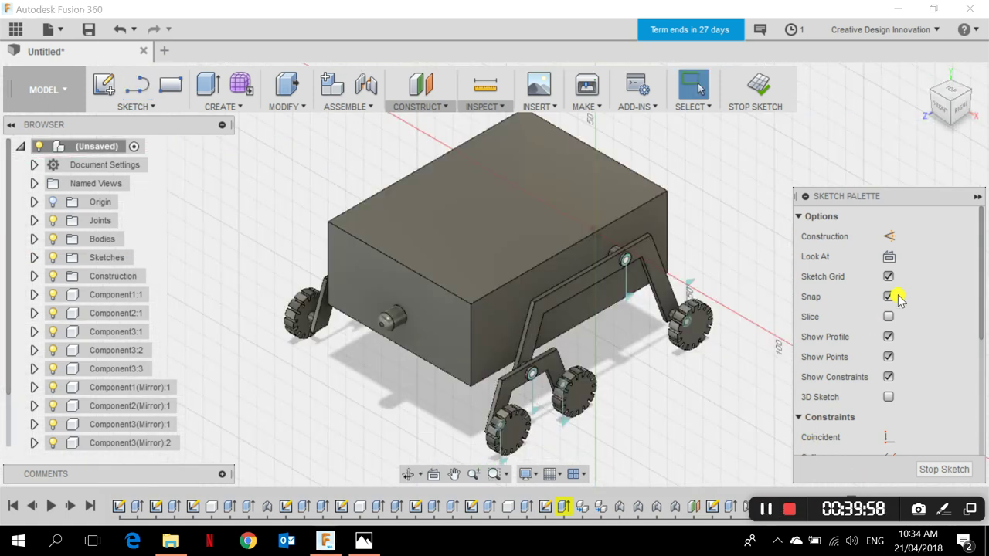
middle_click_drag(706, 327, 536, 332, "shift")
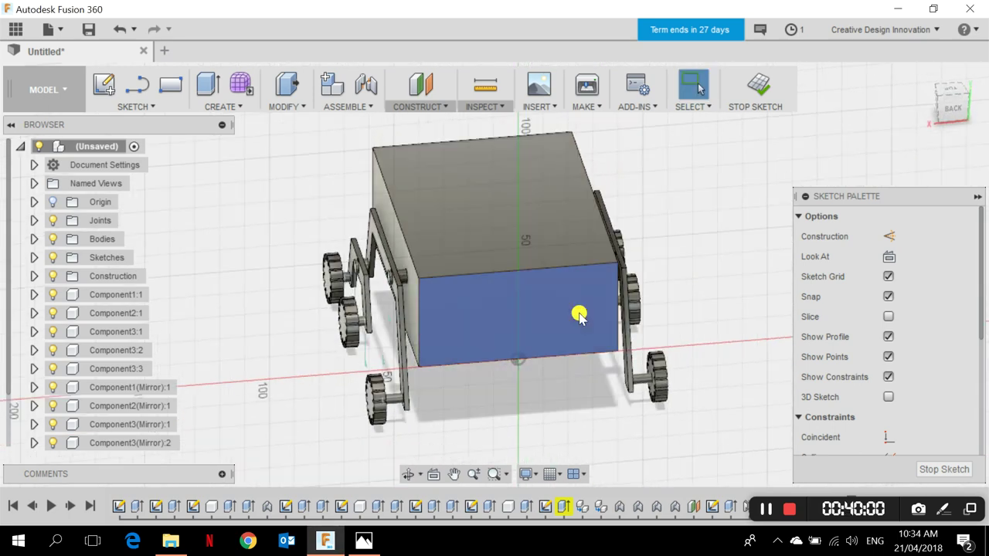
left_click(955, 106)
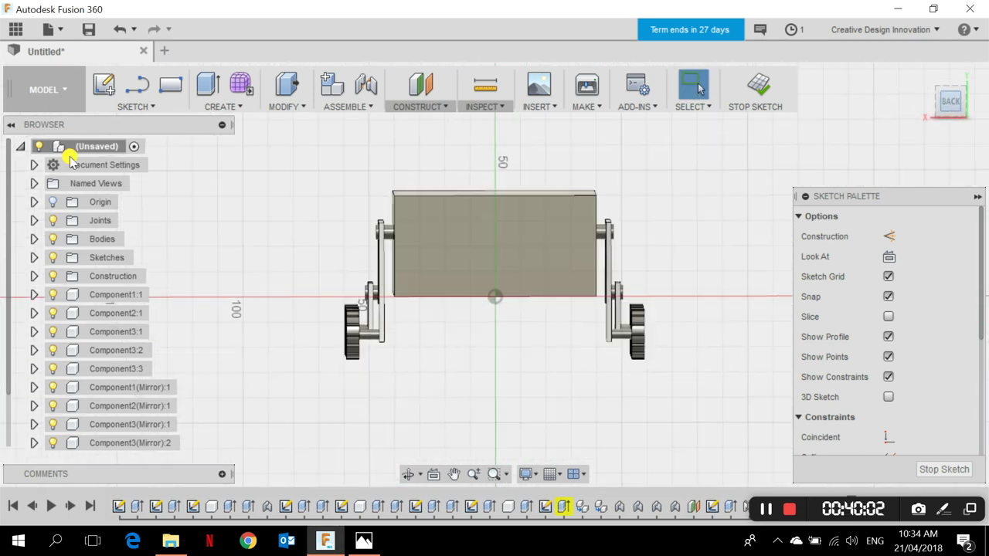
left_click(133, 95)
scroll(432, 286, "up", 4)
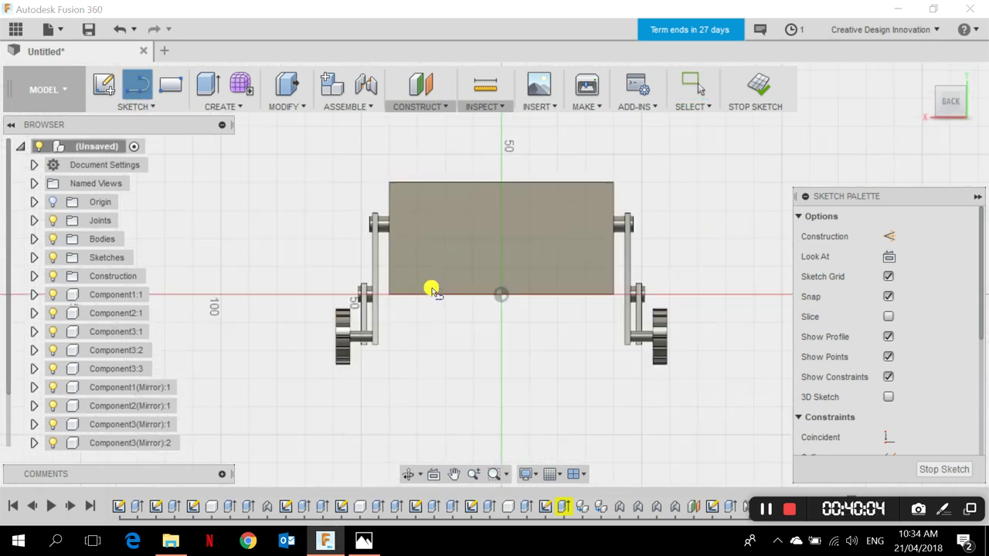
scroll(482, 294, "up", 1)
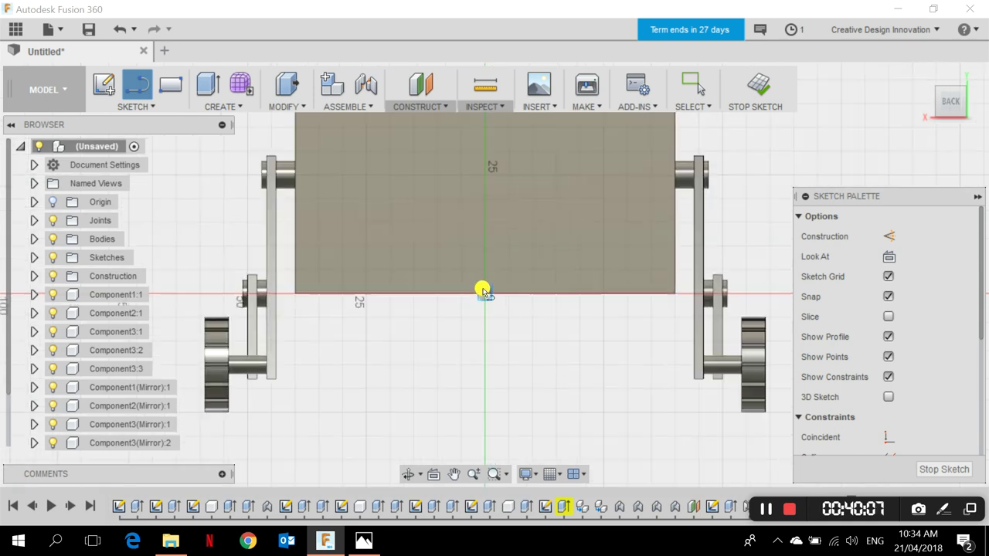
scroll(485, 235, "up", 1)
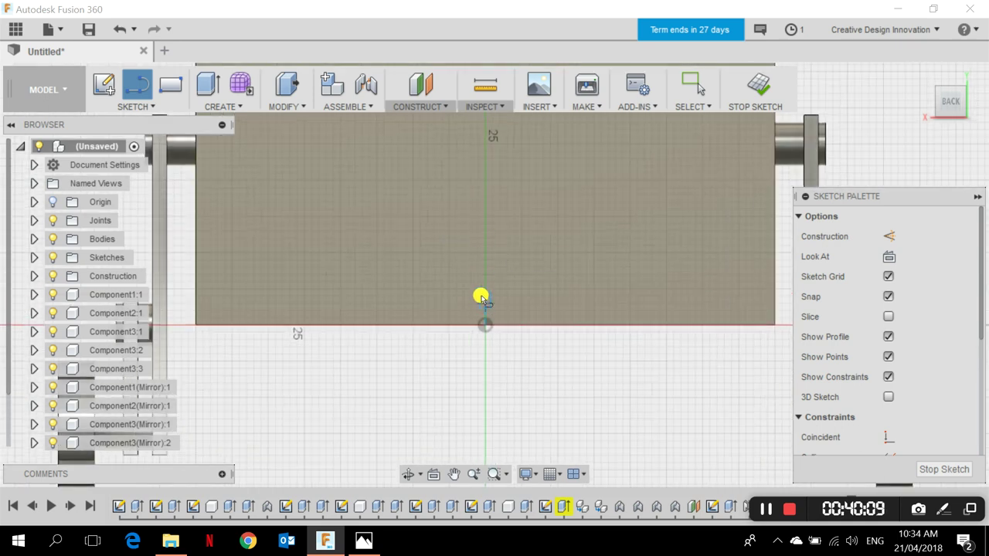
left_click(484, 213)
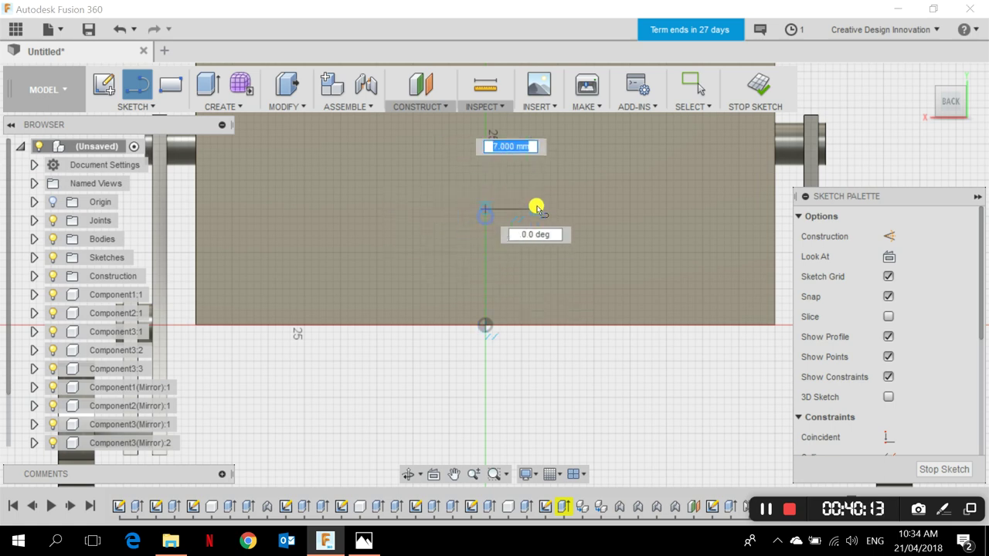
key("Escape")
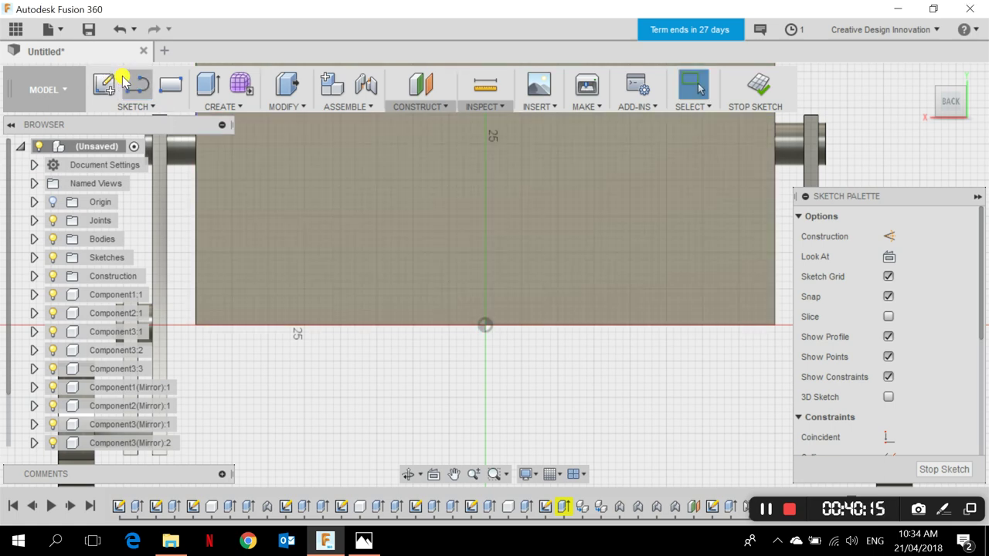
left_click(137, 84)
left_click(485, 324)
scroll(487, 230, "up", 1)
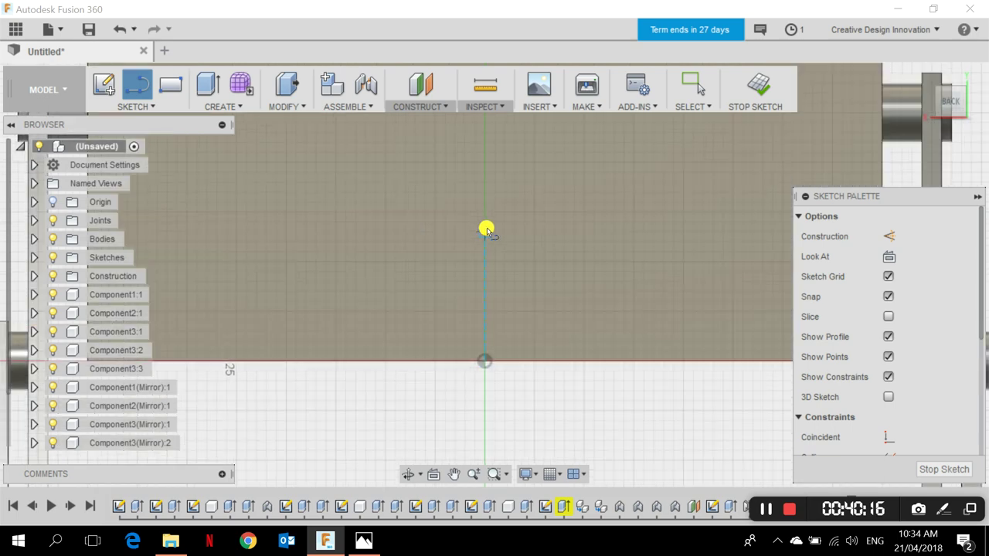
scroll(486, 225, "up", 2)
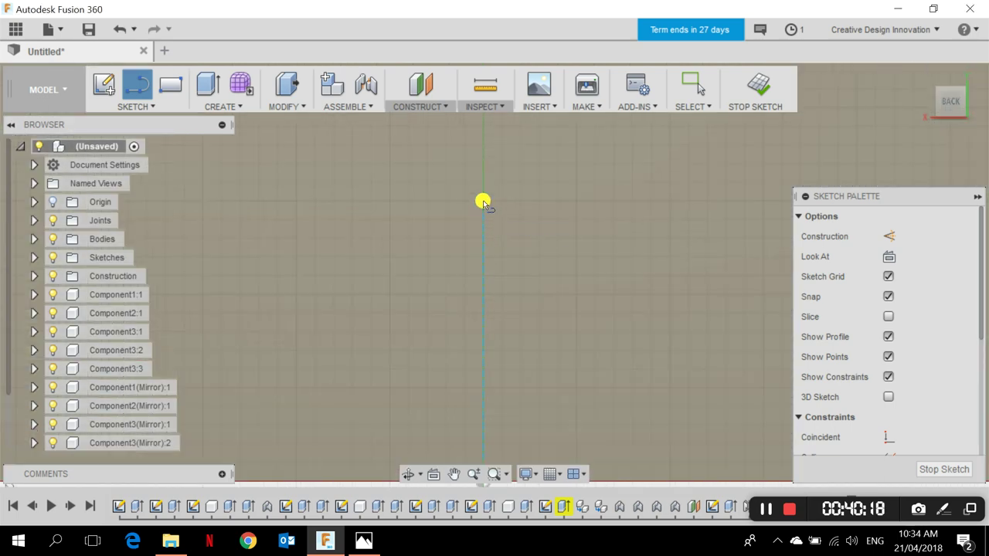
left_click(483, 200)
key("Escape")
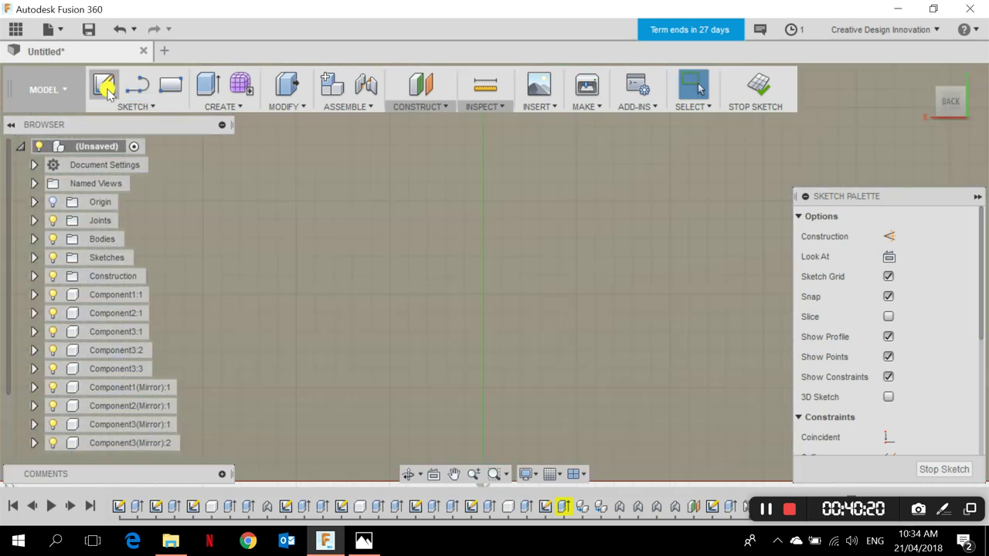
- Sketch an 8 mm center-diameter circle on the box's rear face, on the vertical axis about 15 mm above the bottom edge
left_click(141, 105)
mouse_move(176, 65)
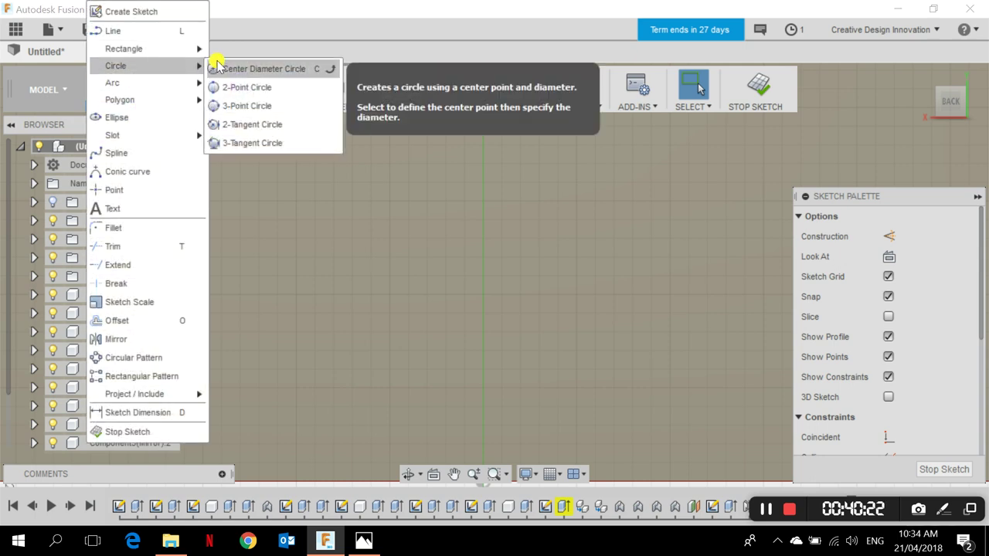
left_click(218, 67)
scroll(483, 345, "down", 1)
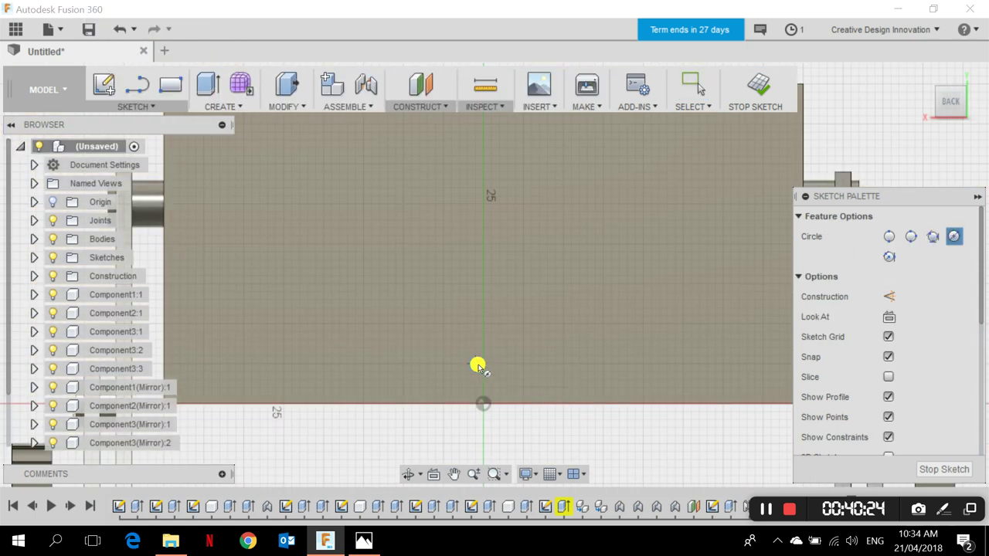
left_click(482, 283)
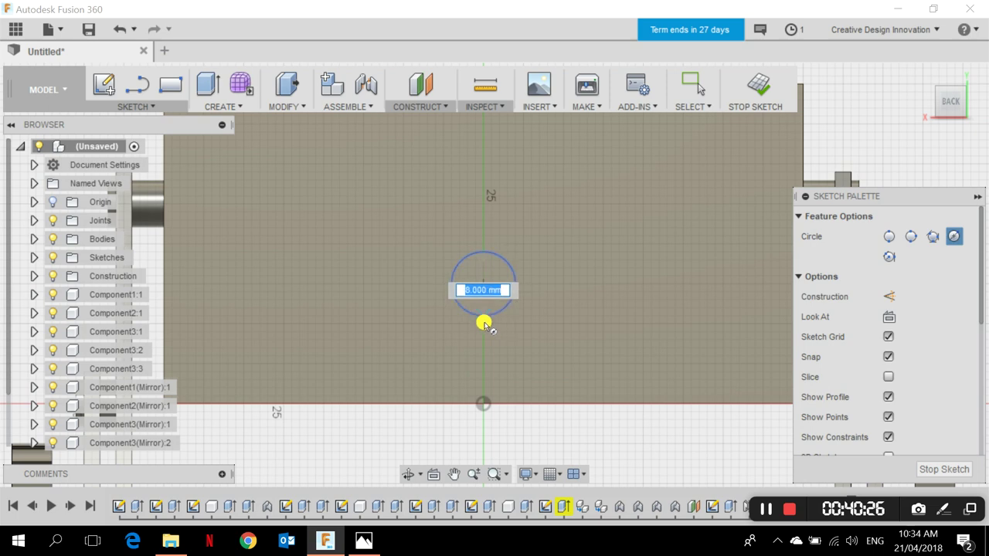
left_click(481, 321)
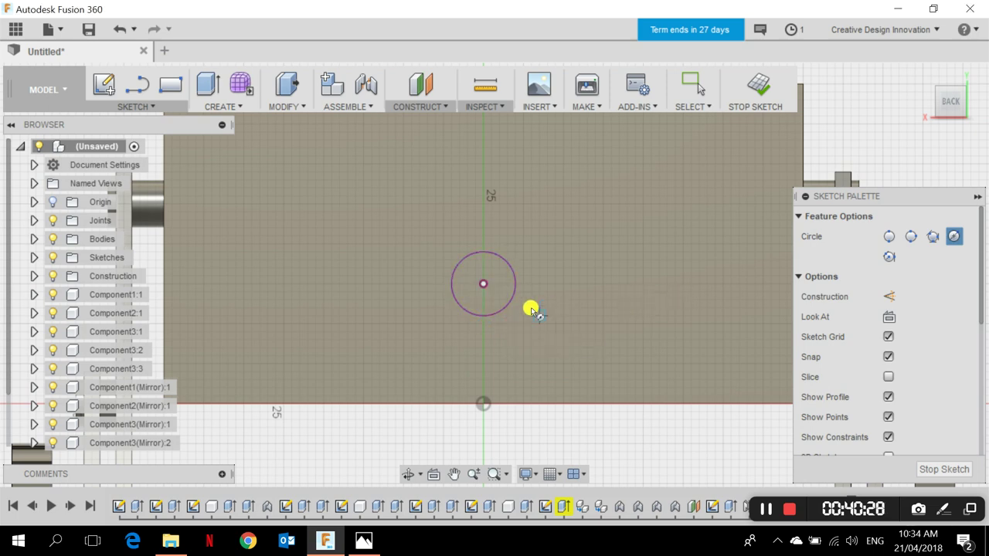
- Extrude the rear face's circle outward 10 mm as a new component
left_click(925, 78)
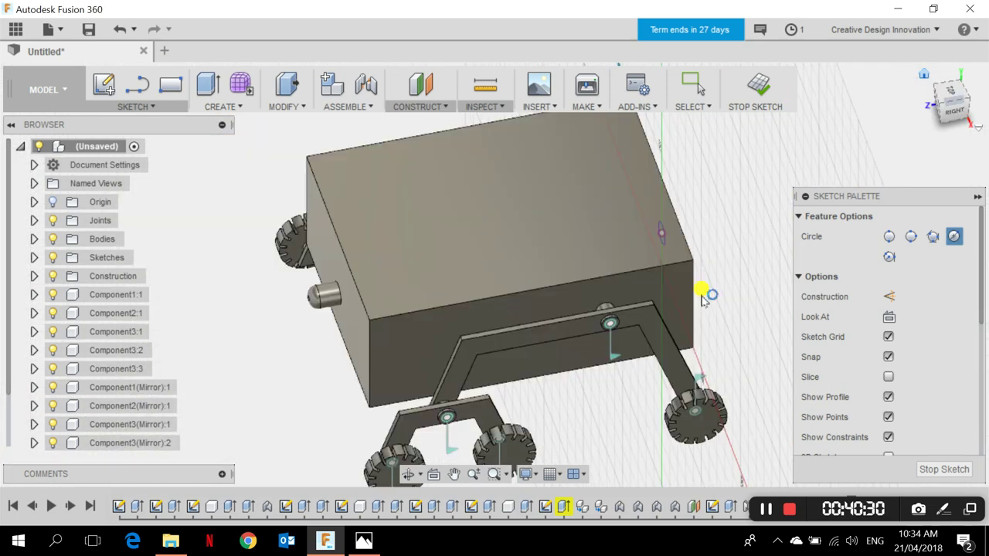
mouse_move(671, 300)
middle_mouse_down("shift")
mouse_move(564, 309)
mouse_move(529, 285)
middle_mouse_up("shift")
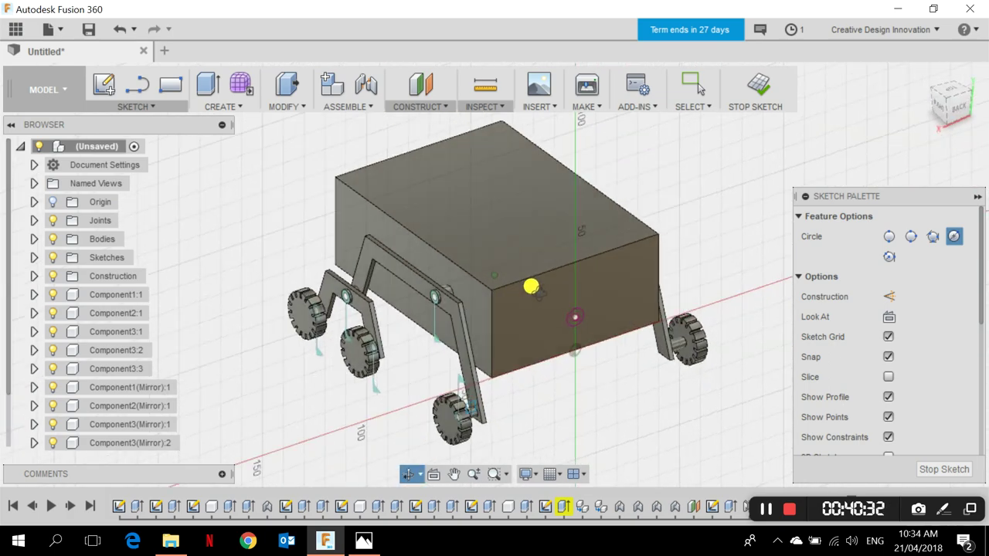
scroll(618, 348, "up", 5)
left_click(513, 261)
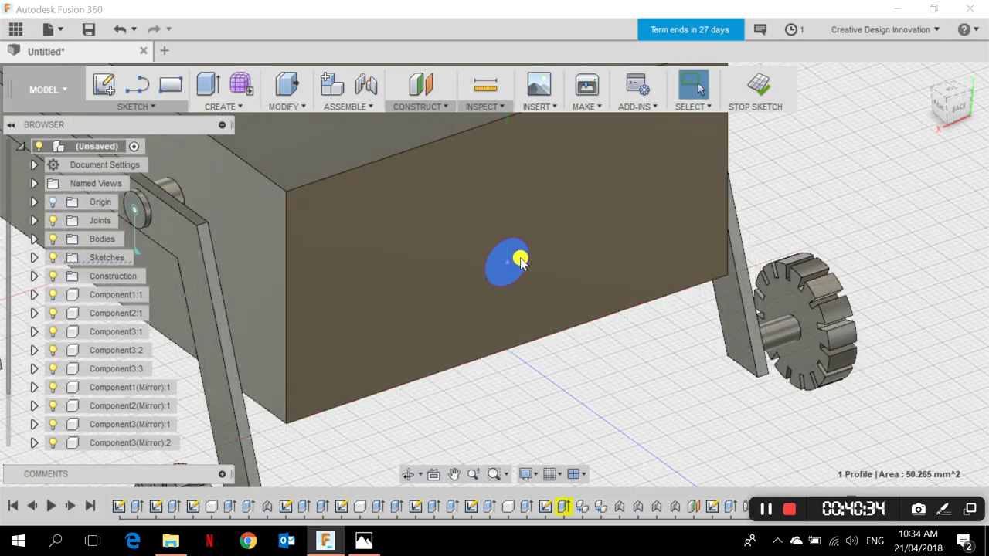
key("e")
left_click_drag(516, 267, 545, 301)
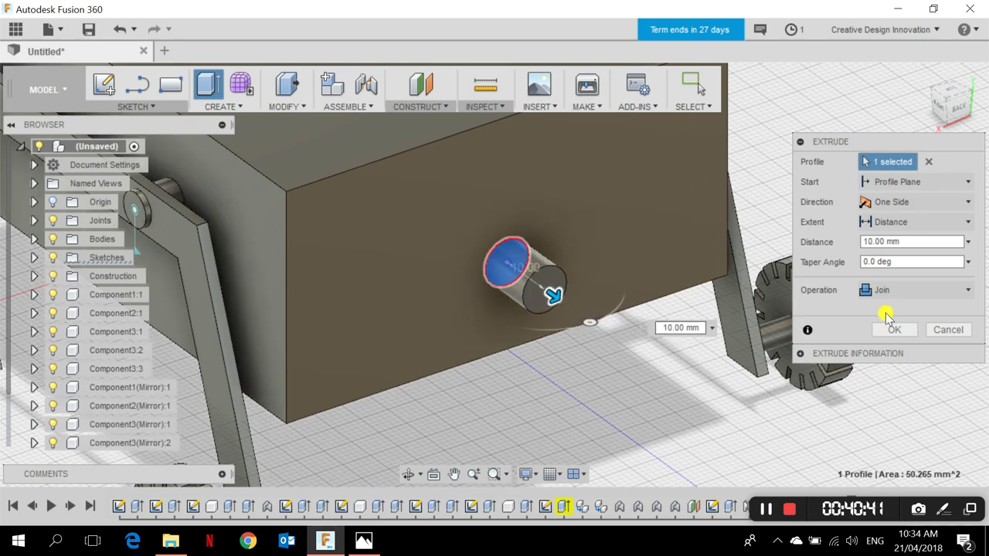
left_click(879, 290)
left_click(896, 383)
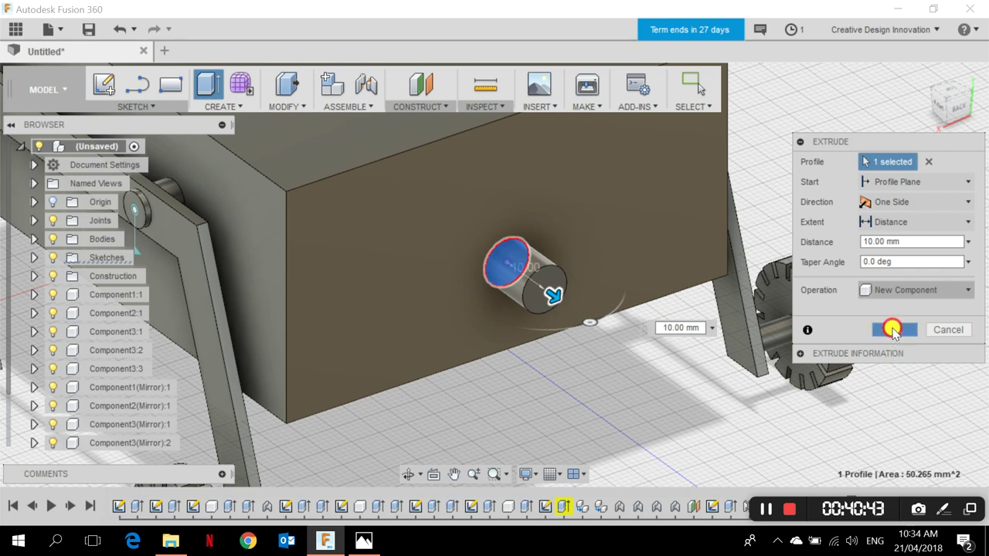
left_click(891, 329)
- Round the outer circular edge of the rear face's pin with a constant-radius fillet
left_click(285, 105)
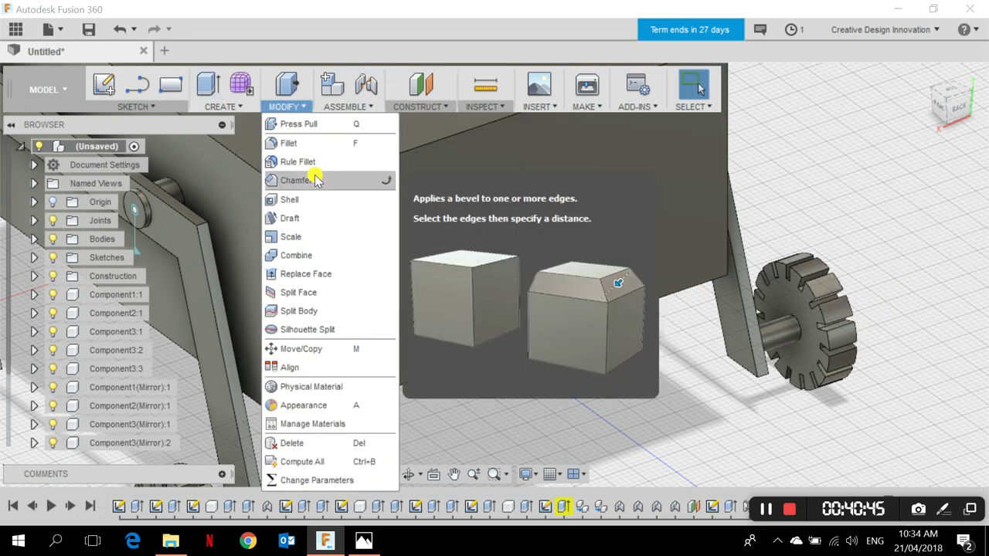
left_click(323, 143)
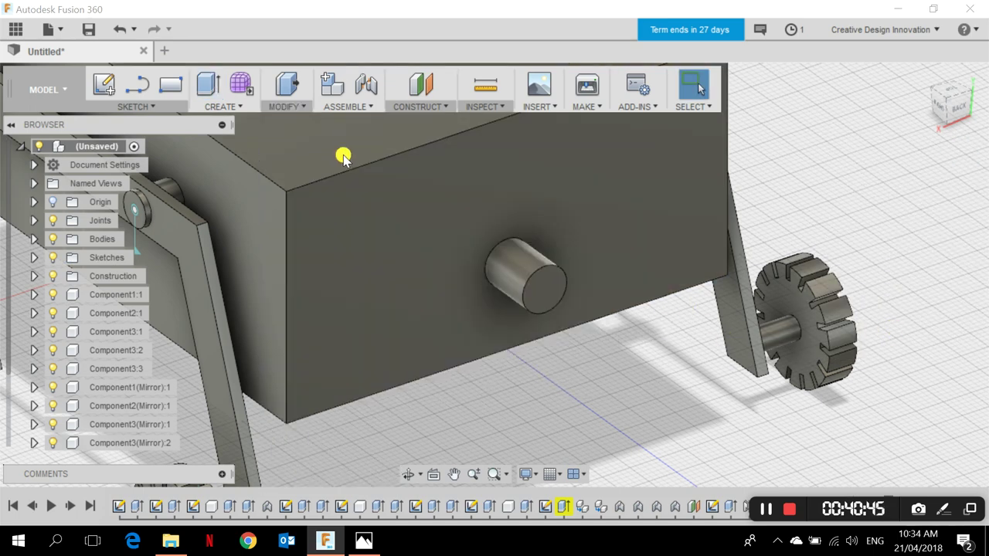
left_click(539, 274)
mouse_move(543, 269)
left_mouse_down()
mouse_move(536, 261)
mouse_move(535, 272)
left_mouse_up()
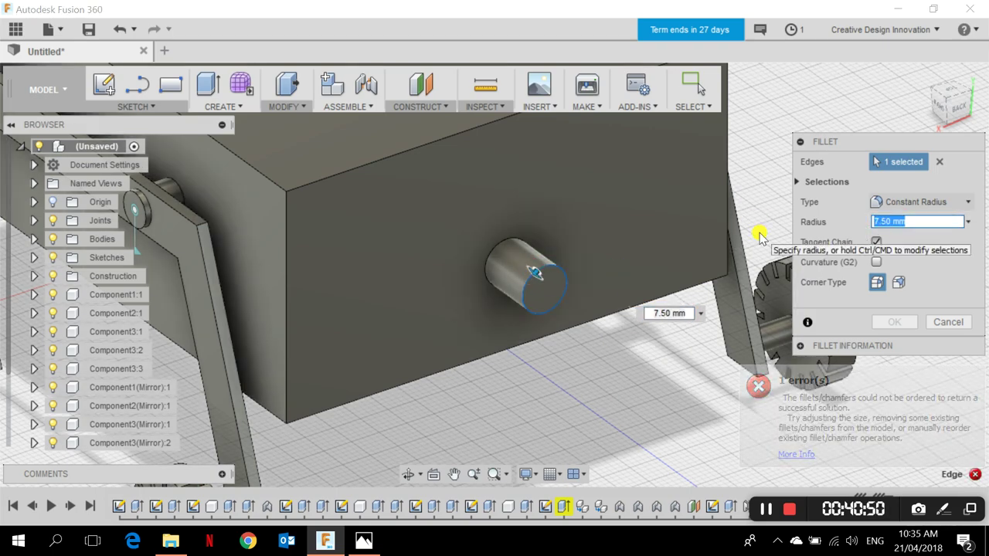
left_click(900, 321)
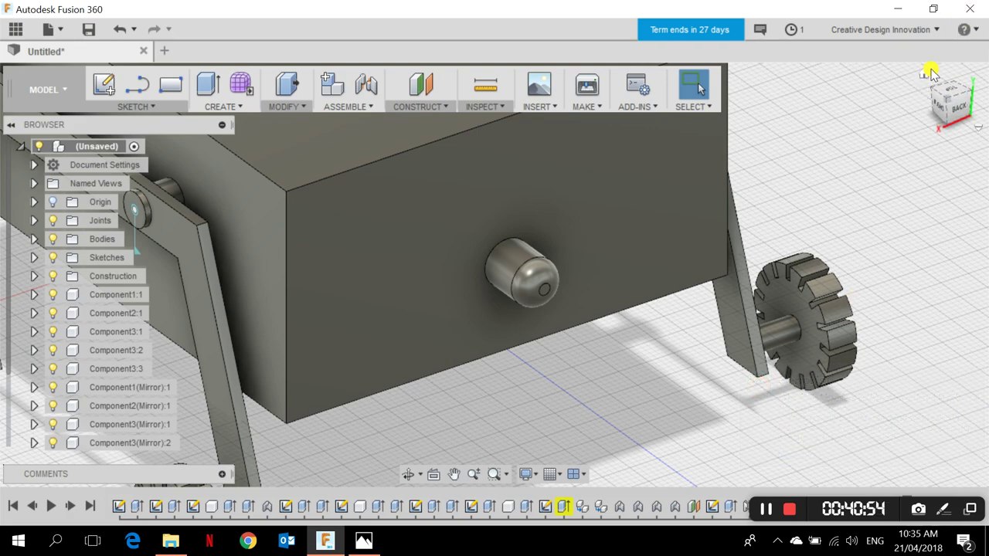
- Examine the whole rover with its rounded pins from the isometric and front views
left_click(926, 81)
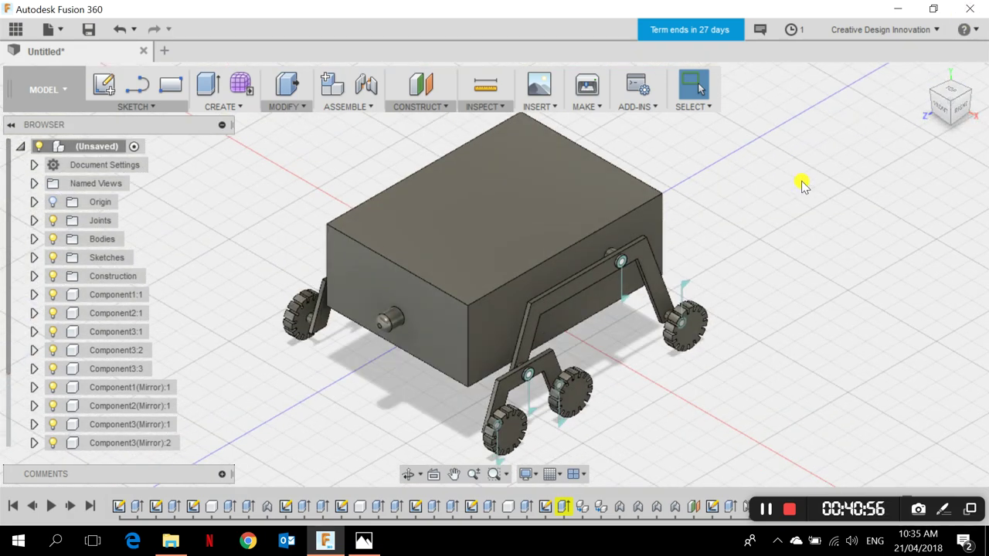
middle_click_drag(682, 285, 600, 274, "shift")
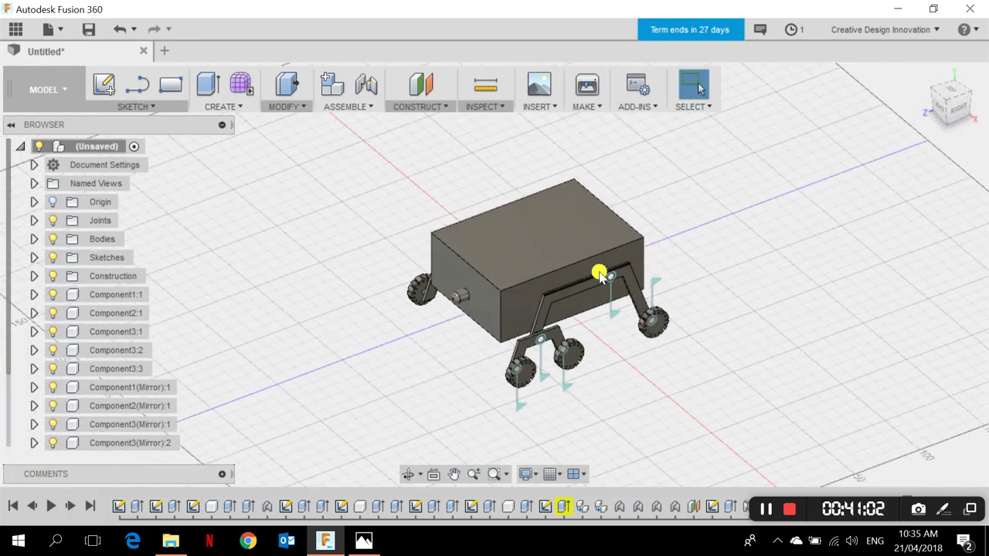
left_click(944, 113)
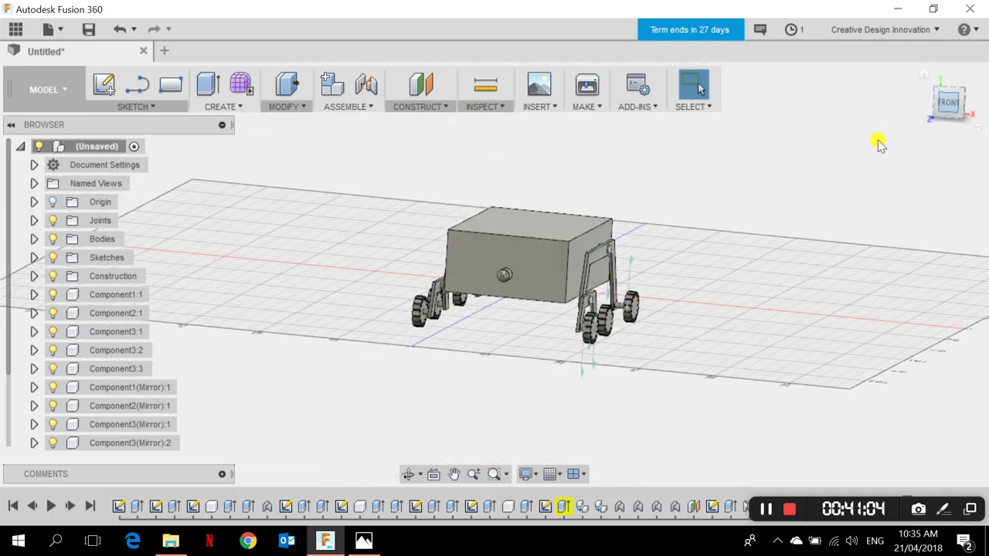
left_click(922, 62)
scroll(512, 254, "down", 2)
scroll(501, 218, "up", 3)
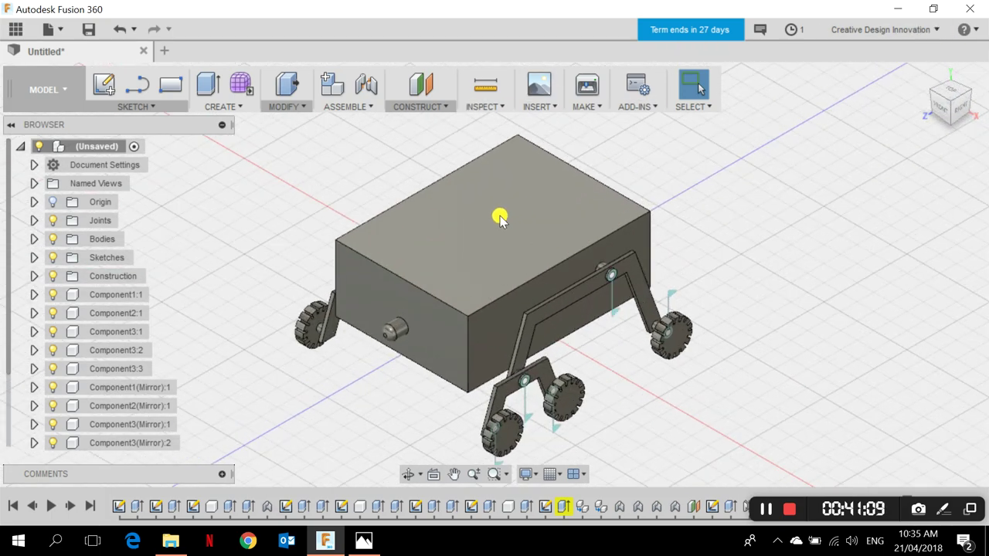
scroll(438, 254, "up", 2)
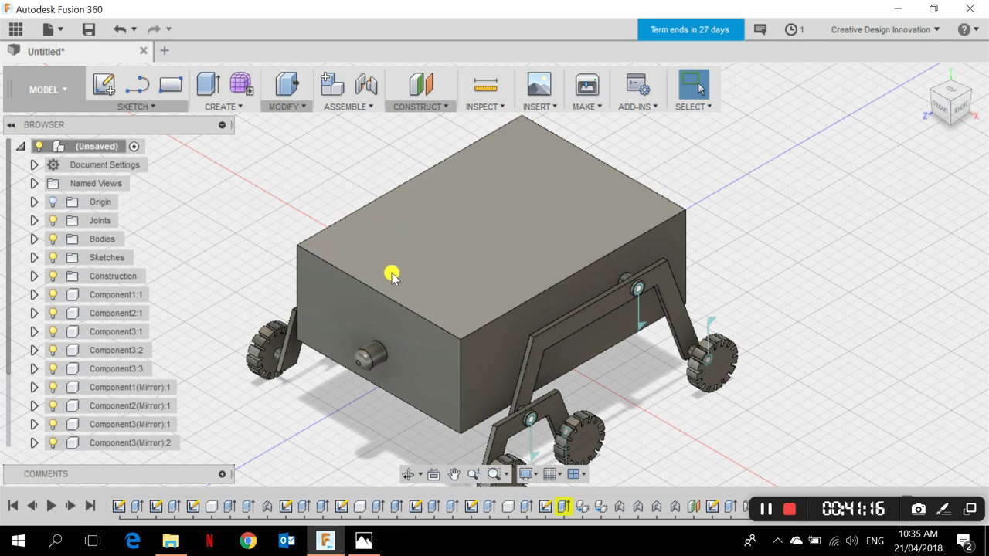
- Start a new sketch on the top face of the box body
left_click(145, 86)
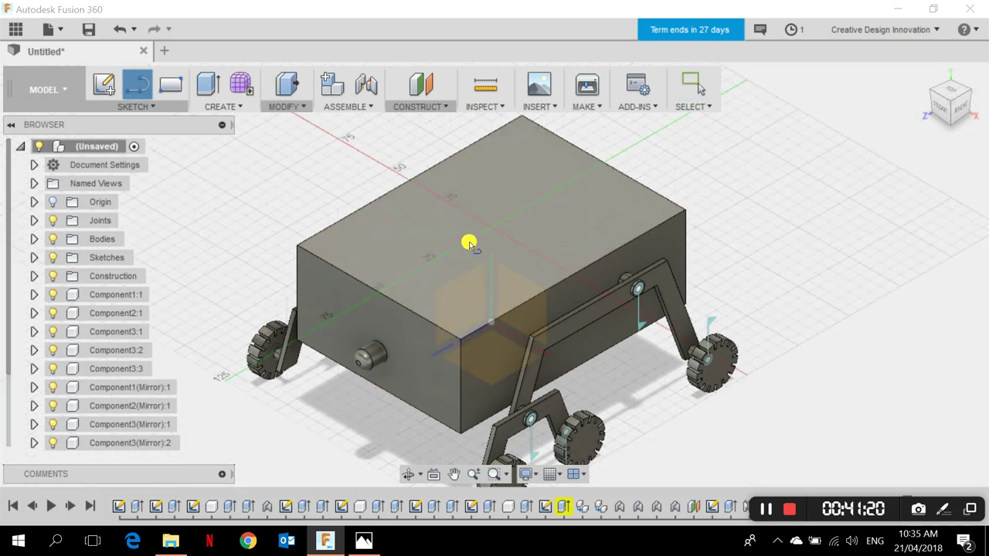
left_click(542, 176)
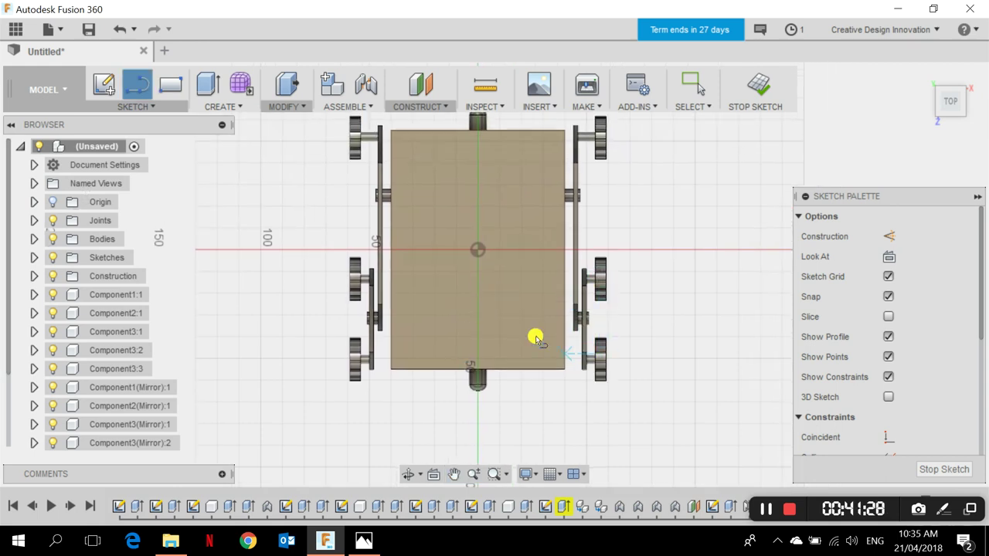
scroll(465, 311, "up", 5)
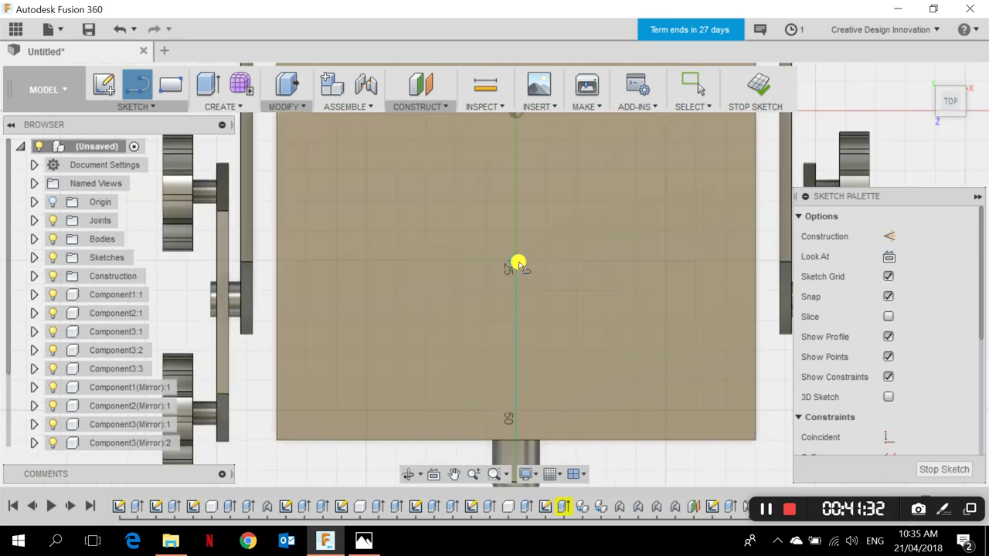
left_click(924, 75)
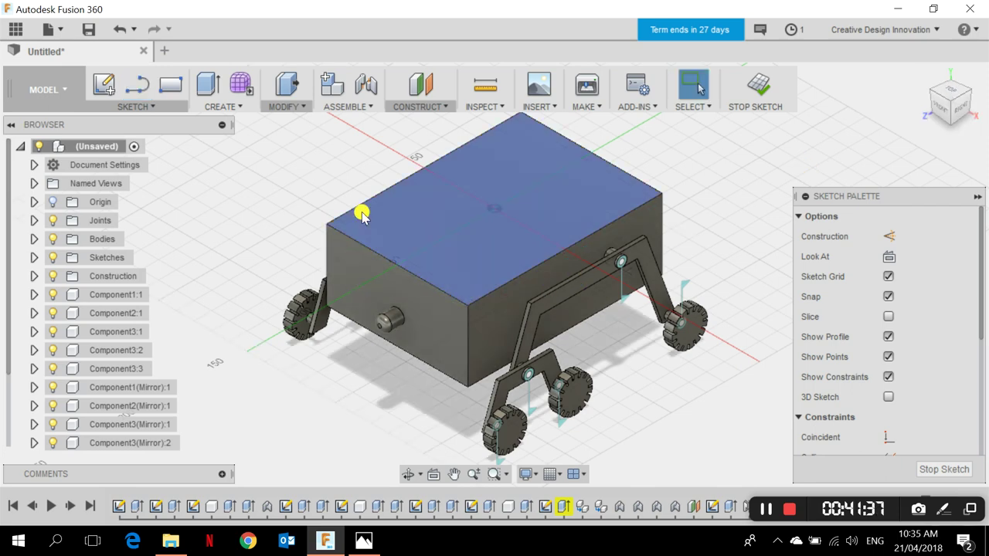
- Sketch a 10 mm center-diameter circle on the box's top face, on the lengthwise axis about 40 mm in front of the origin
left_click(133, 106)
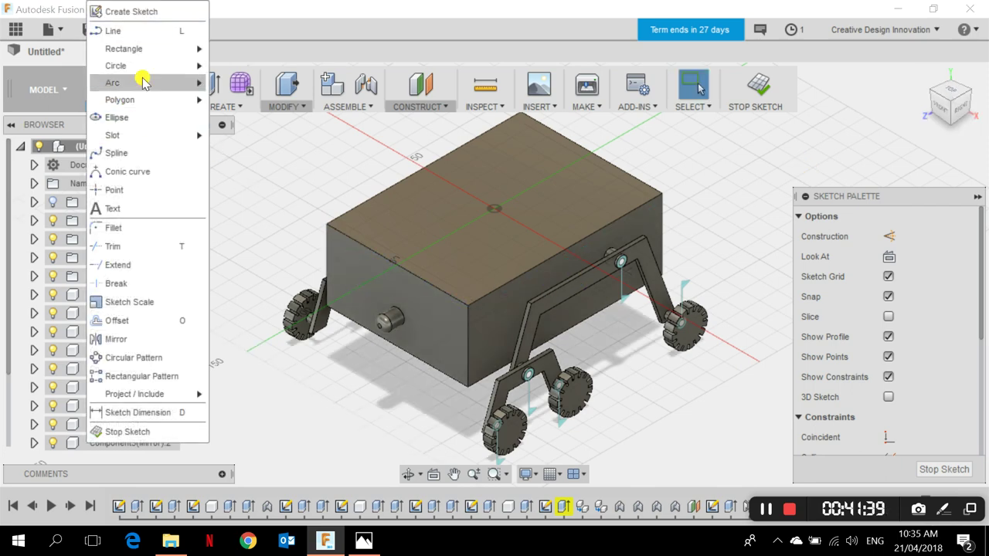
mouse_move(147, 65)
left_click(232, 70)
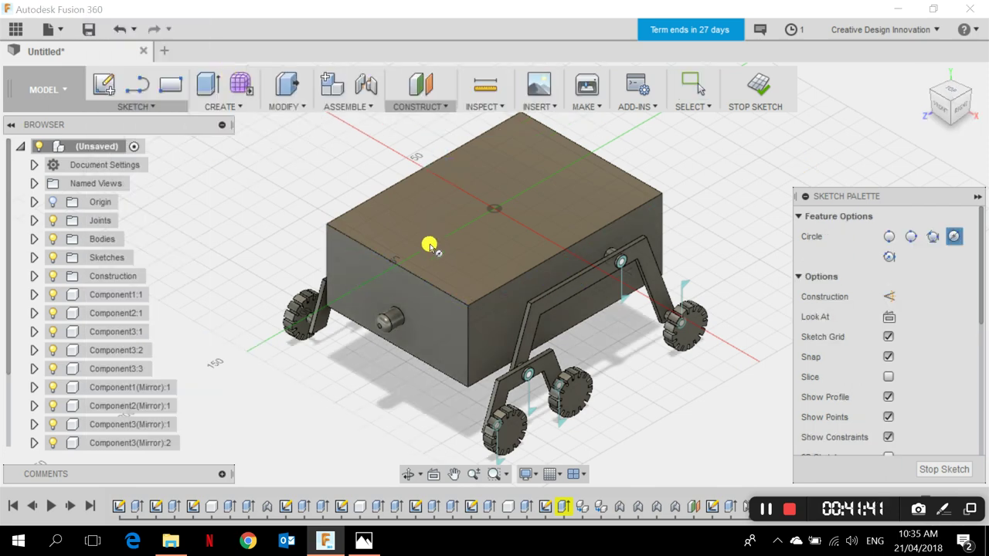
left_click(952, 89)
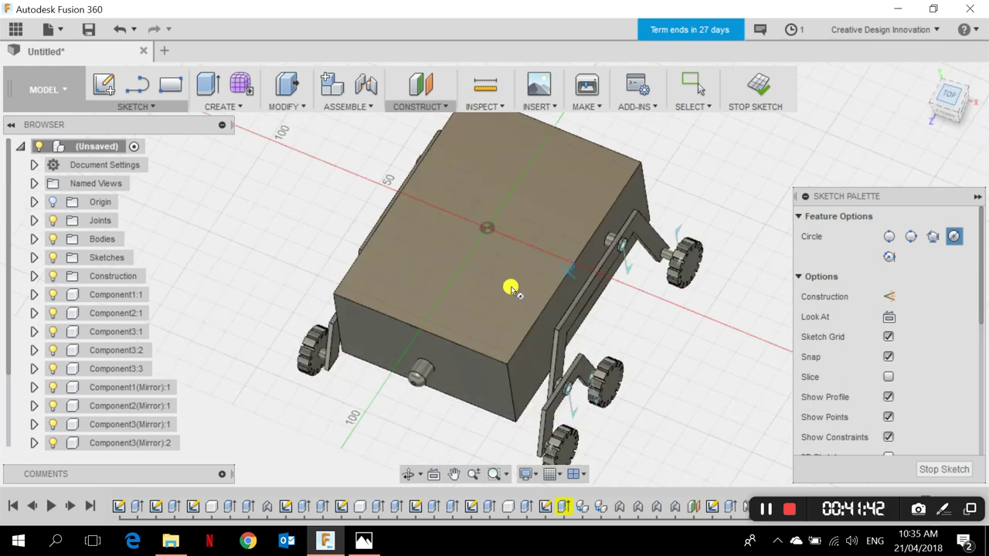
scroll(533, 401, "up", 4)
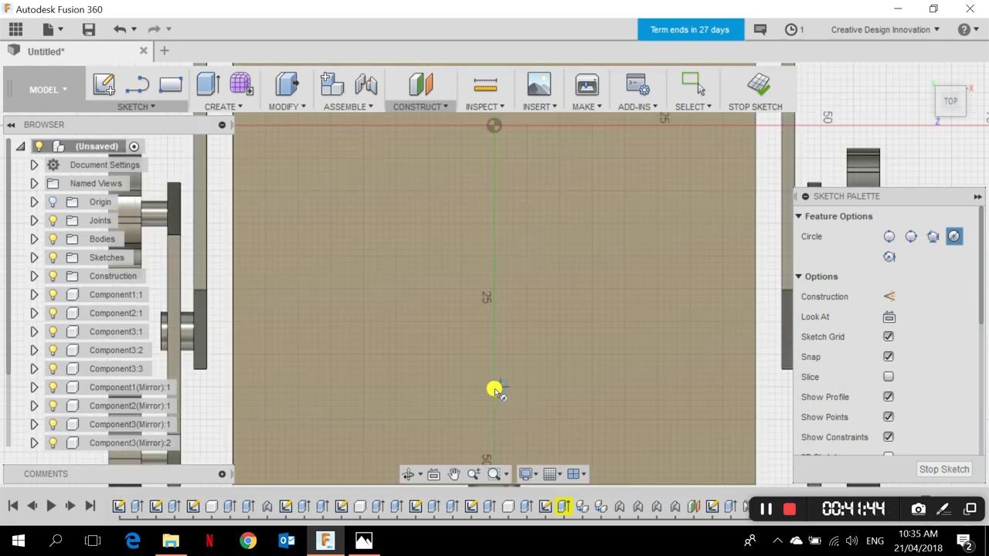
left_click(493, 387)
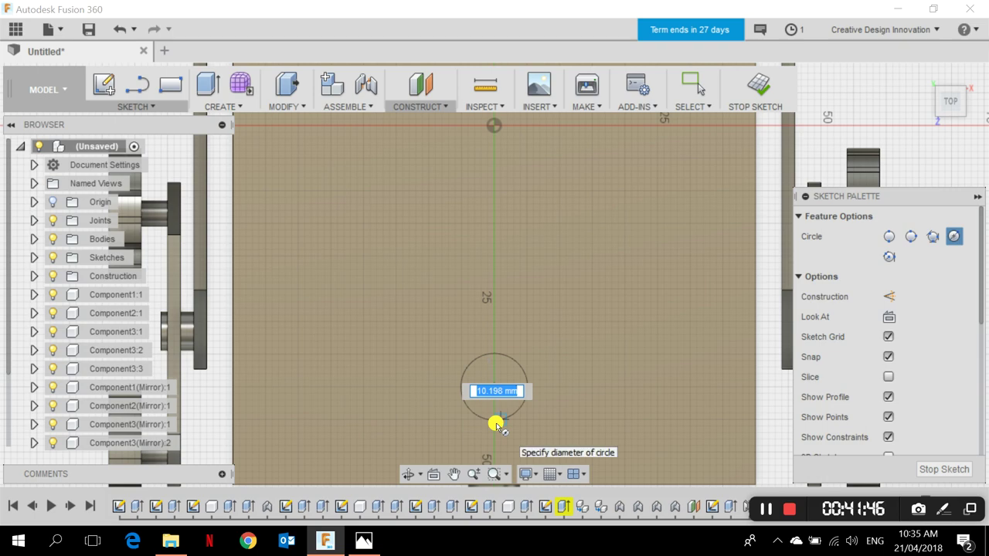
left_click(492, 424)
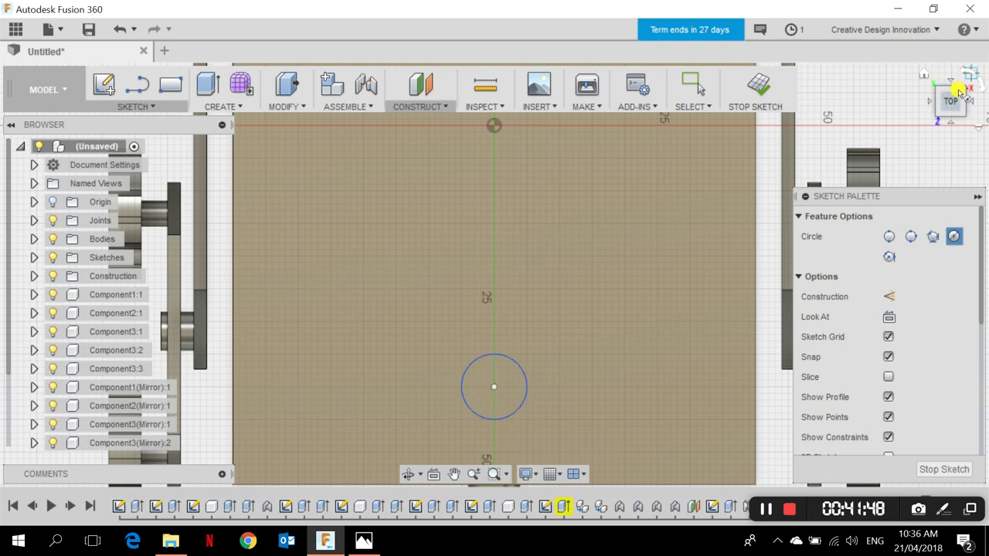
- Extrude the top face's circle 30 mm upward as a post, using the Join operation
left_click(926, 78)
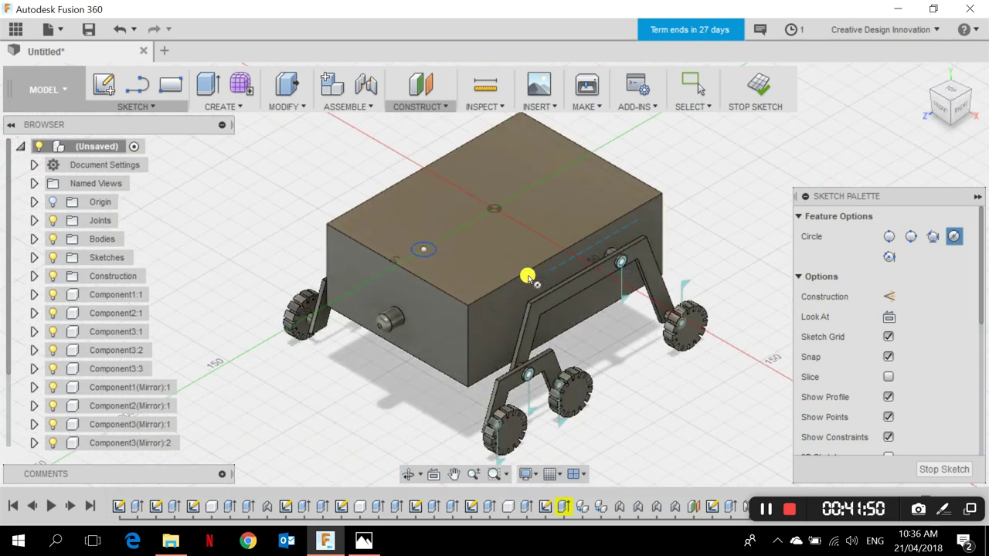
scroll(421, 246, "up", 5)
key("Escape")
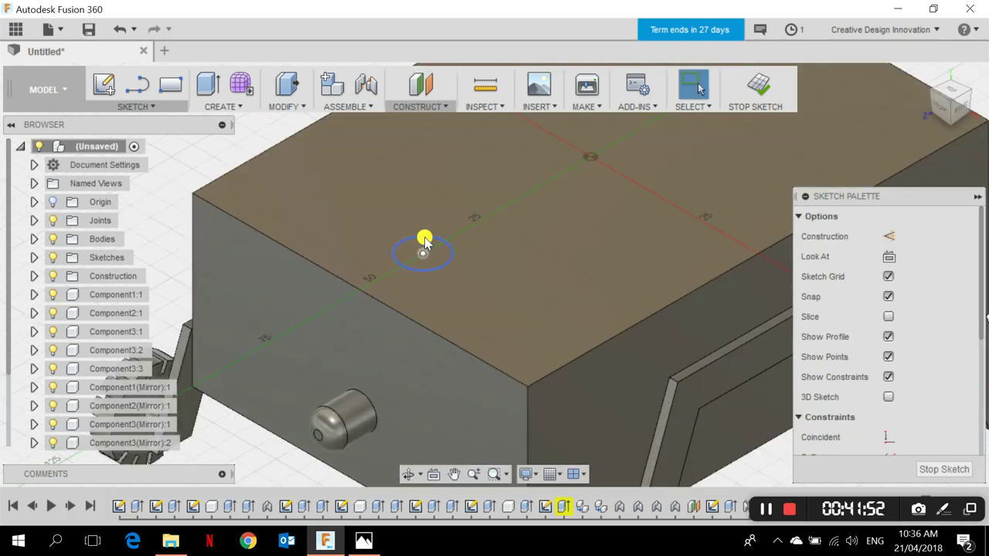
left_click(434, 254)
scroll(432, 255, "down", 2)
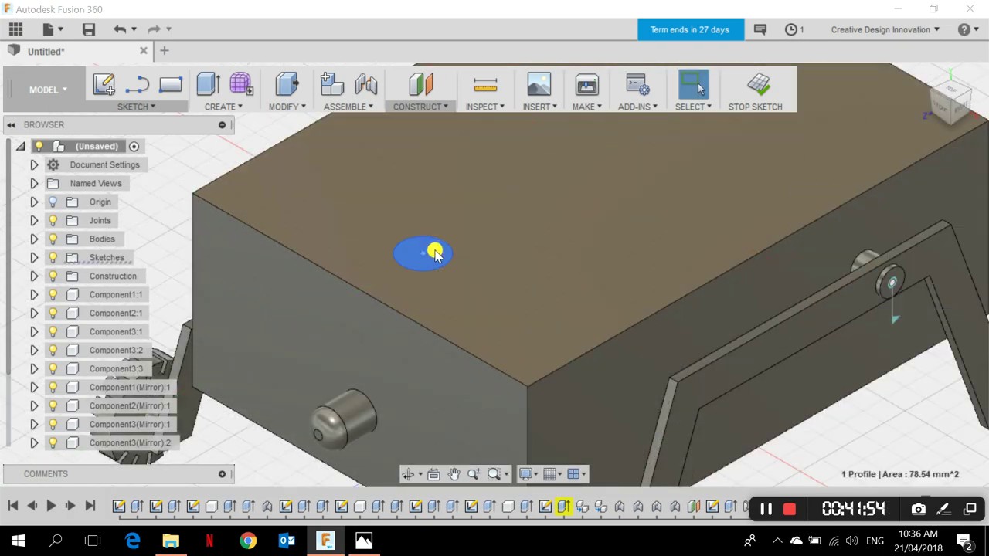
key("e")
scroll(433, 247, "down", 3)
left_click_drag(417, 232, 425, 132)
scroll(429, 169, "down", 3)
left_click(879, 291)
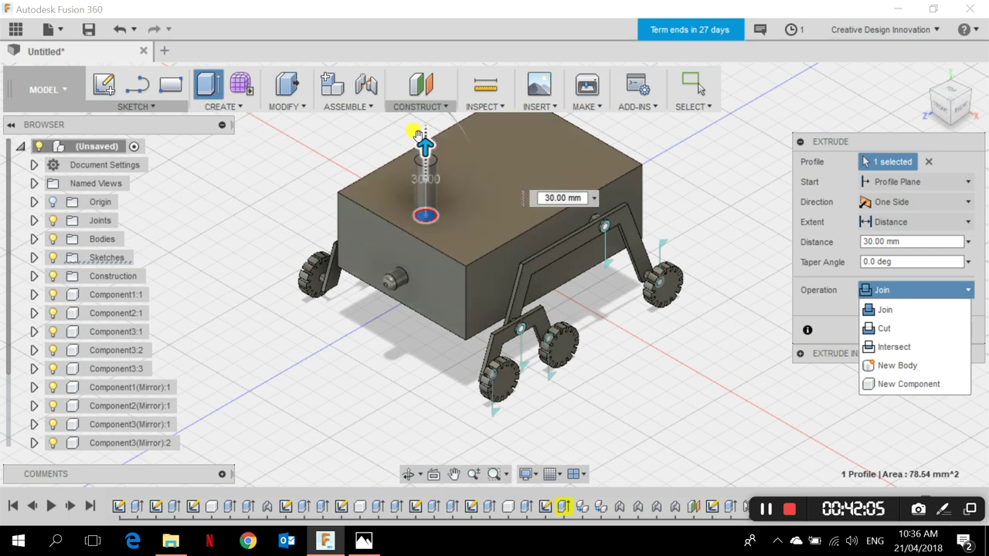
left_click(846, 310)
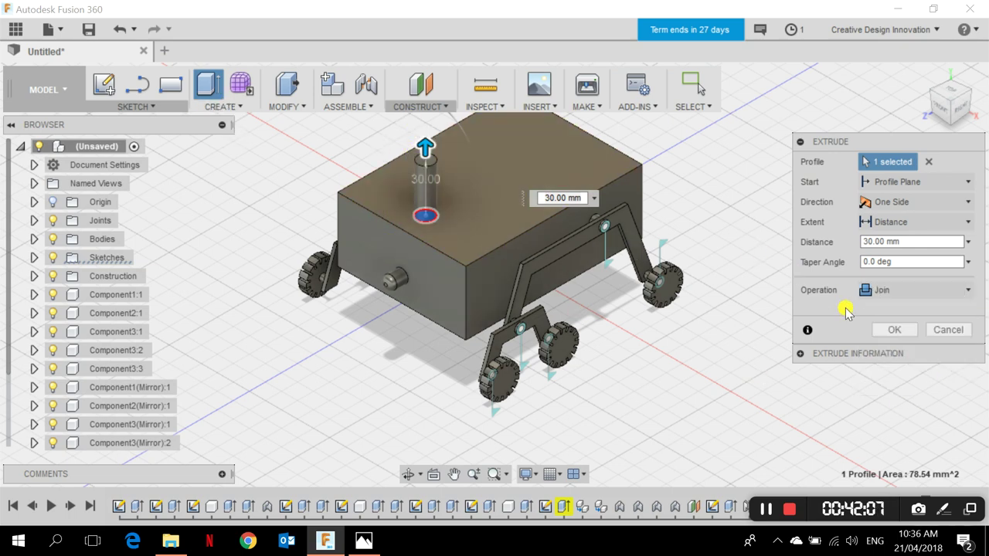
left_click(890, 331)
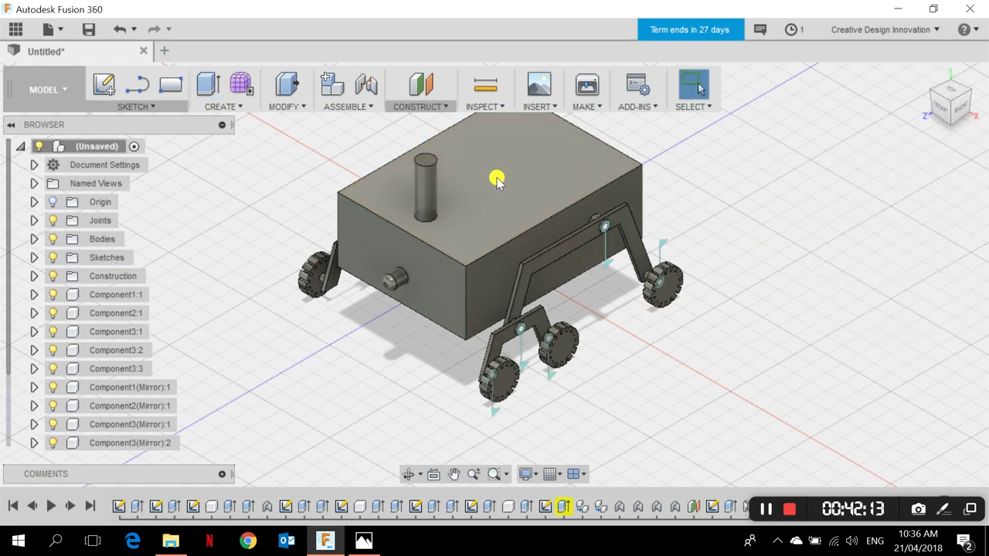
- Show the origin planes and axes around the rover
scroll(497, 179, "down", 2)
left_click(53, 202)
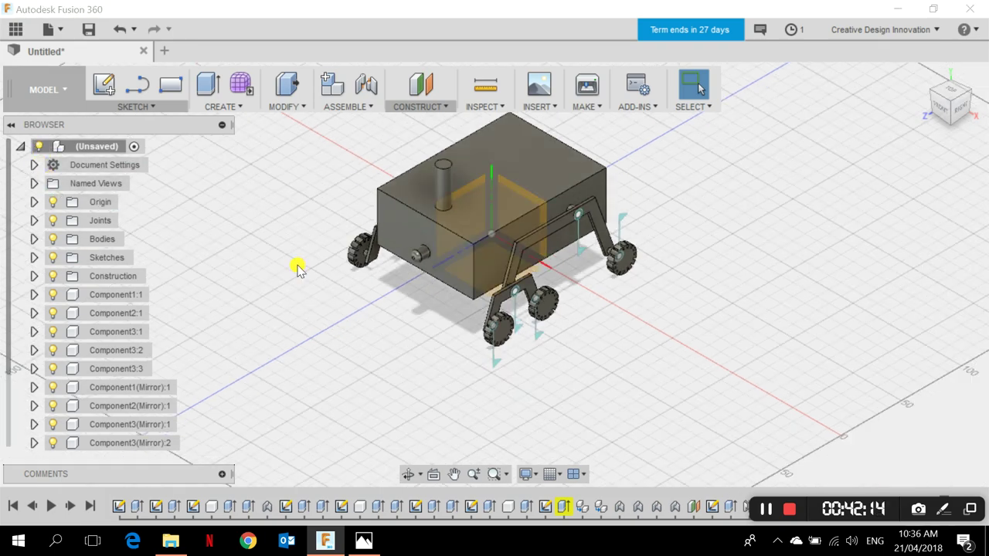
scroll(463, 221, "down", 5)
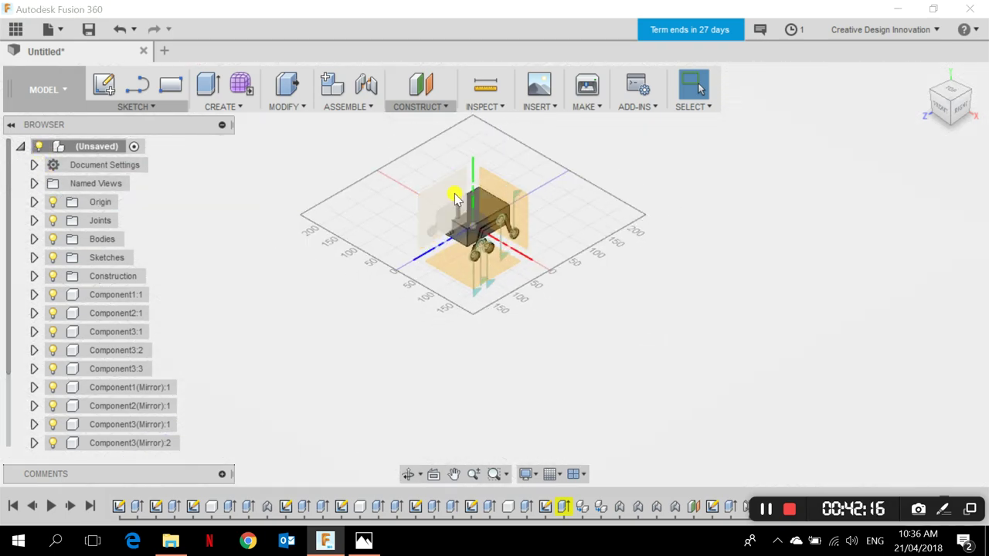
scroll(456, 198, "up", 8)
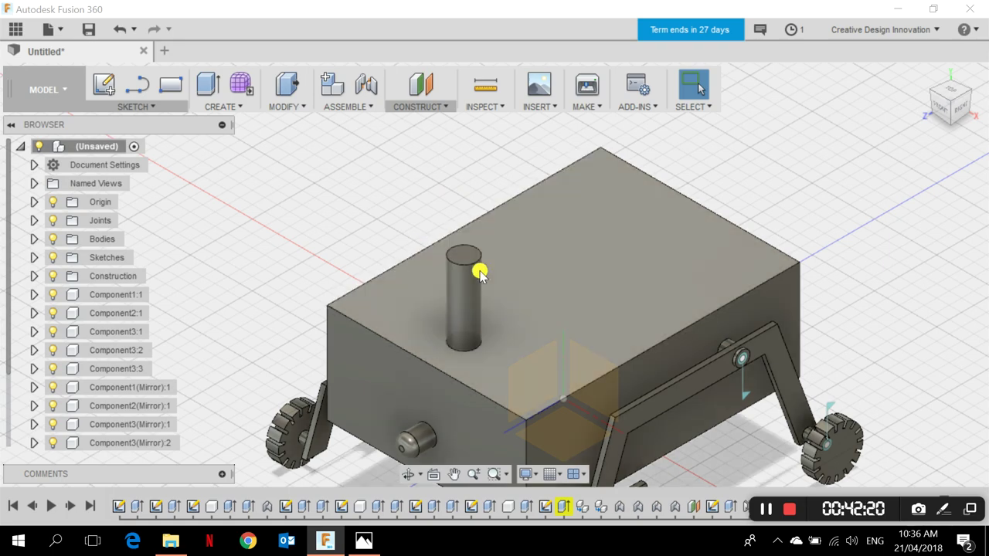
scroll(483, 244, "down", 3)
scroll(489, 243, "down", 3)
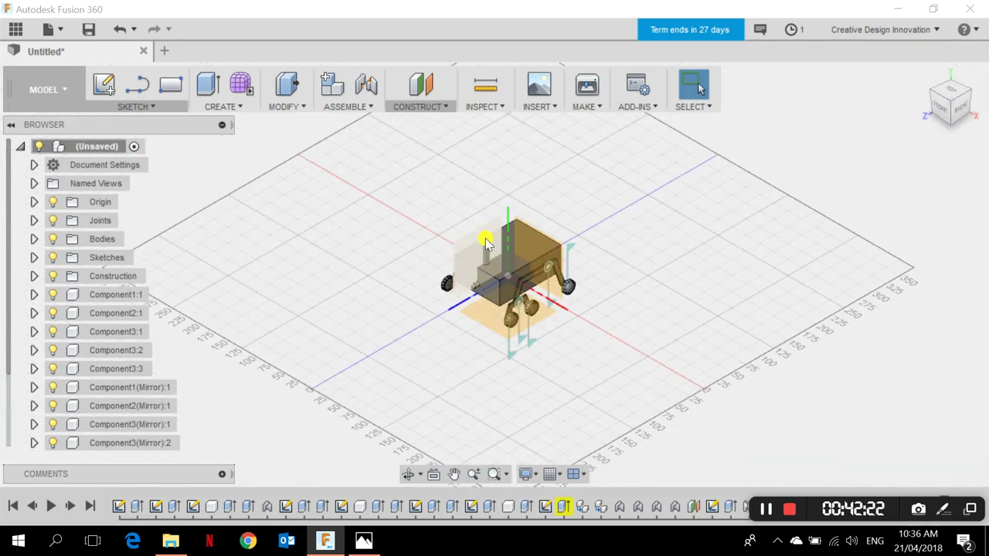
- Sketch a 12 mm center-diameter circle on the YZ plane, centred on the midpoint of the post's top edge
left_click(477, 234)
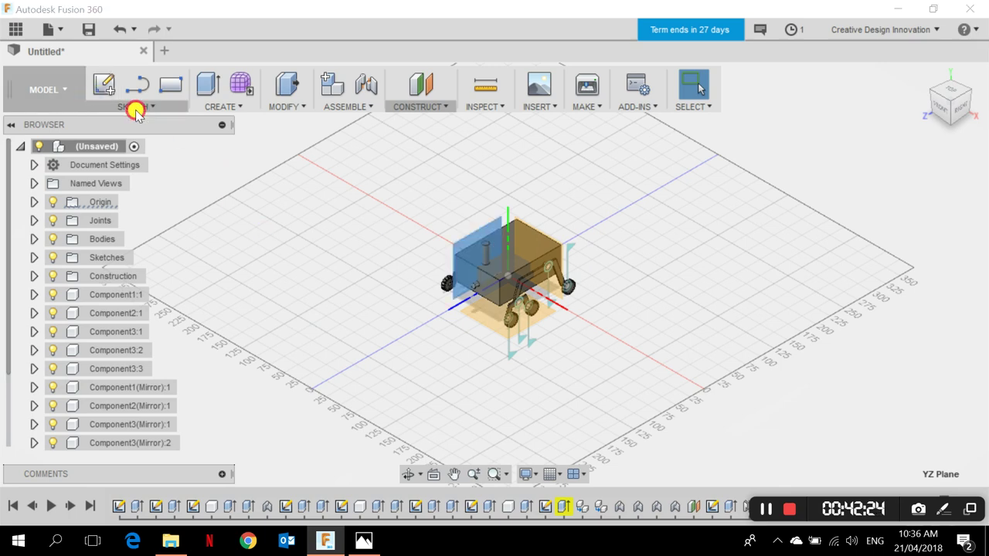
left_click(134, 107)
mouse_move(224, 106)
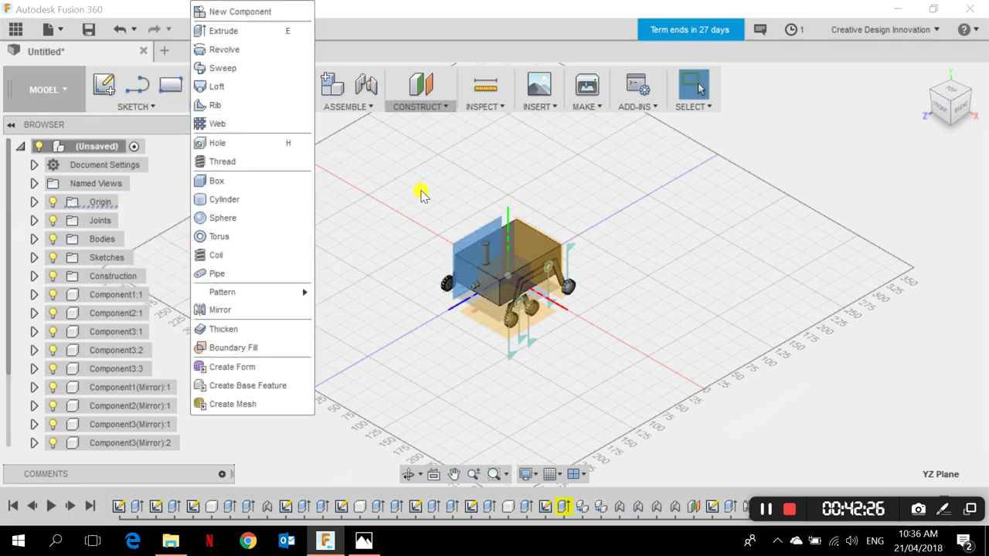
mouse_move(132, 103)
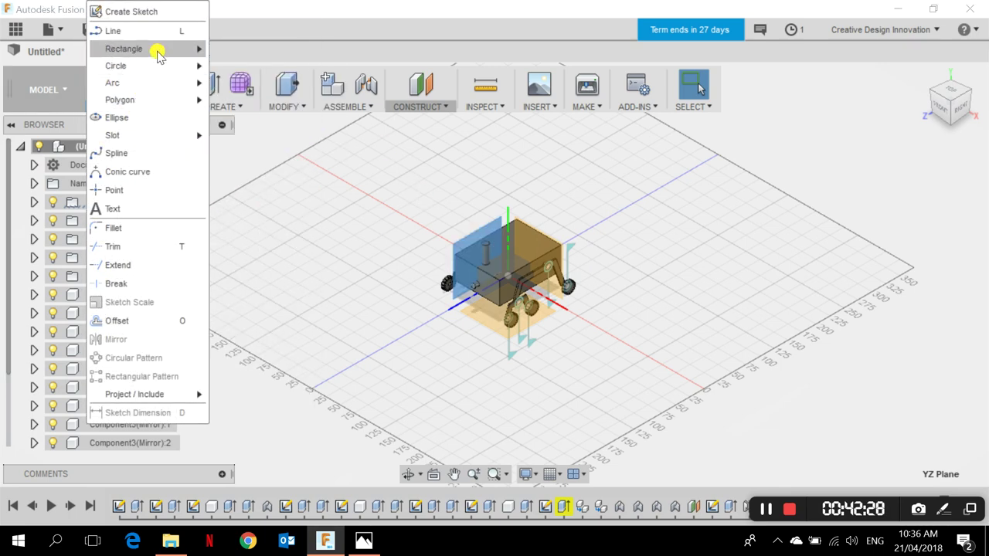
mouse_move(168, 71)
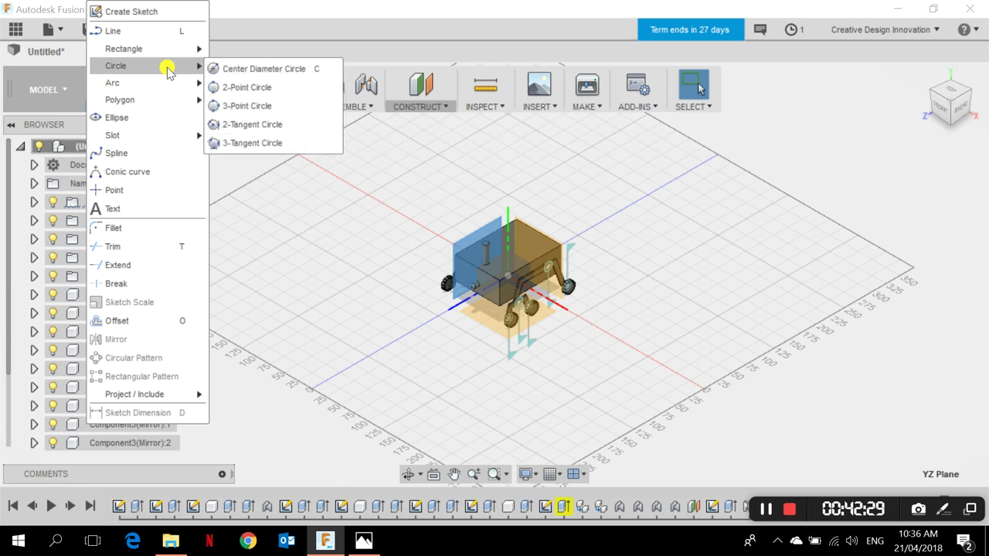
left_click(257, 69)
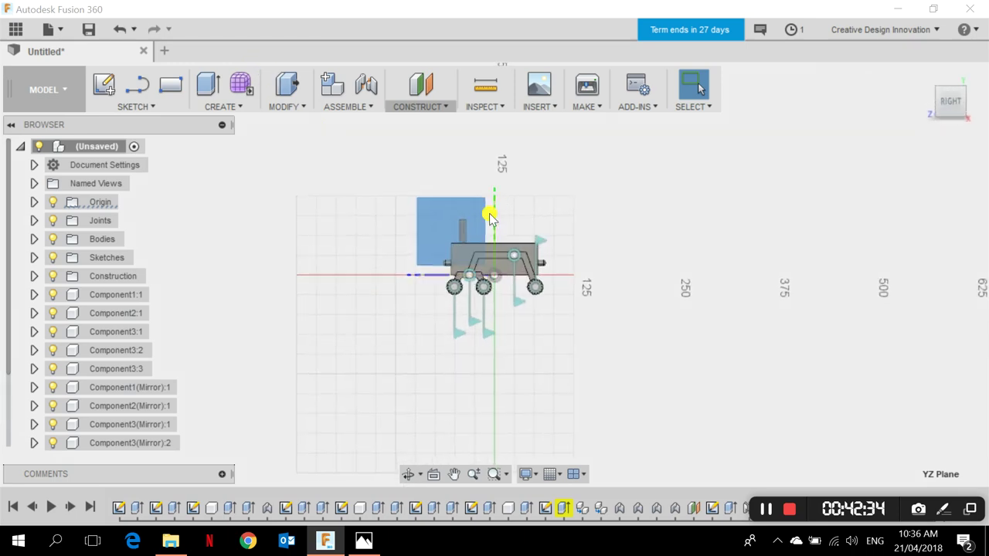
scroll(464, 214, "up", 10)
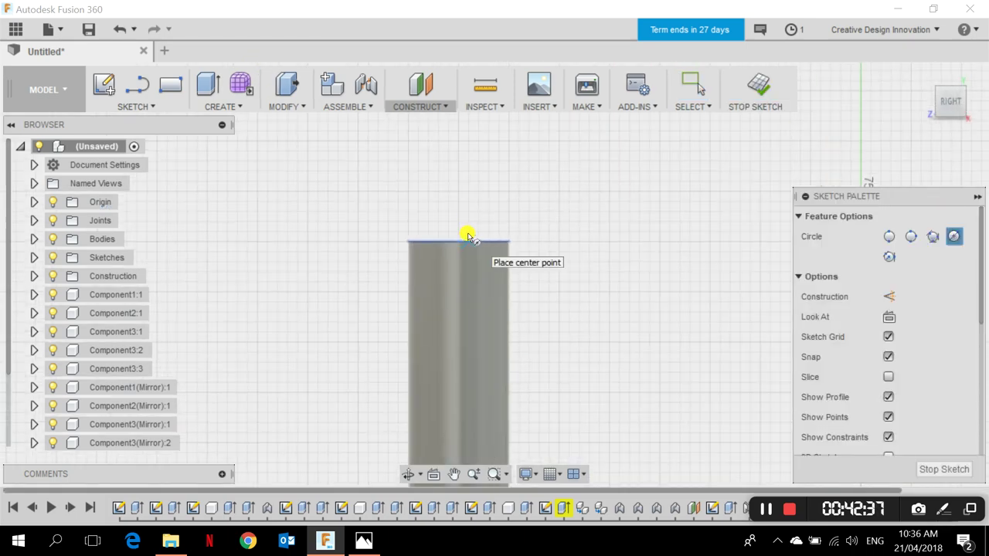
left_click(451, 248)
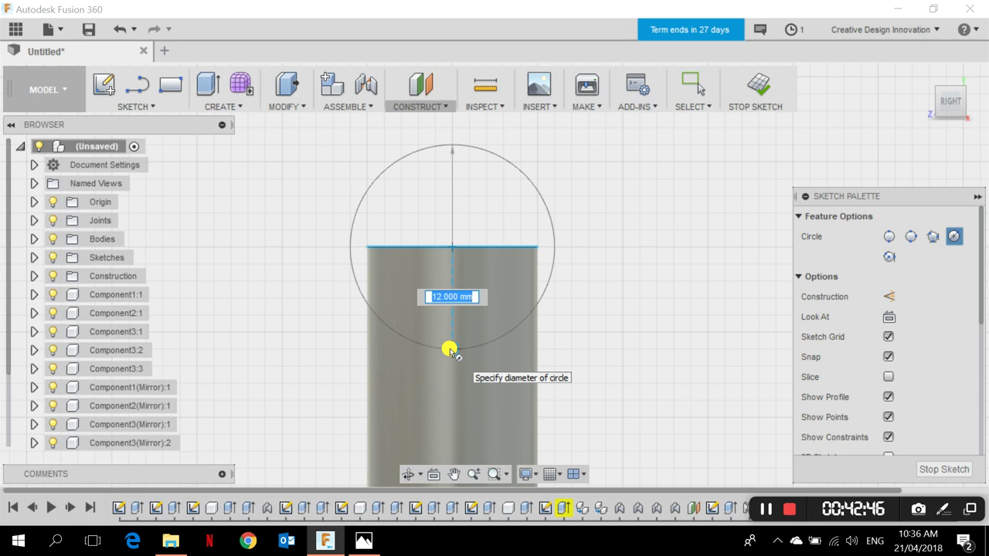
left_click(450, 350)
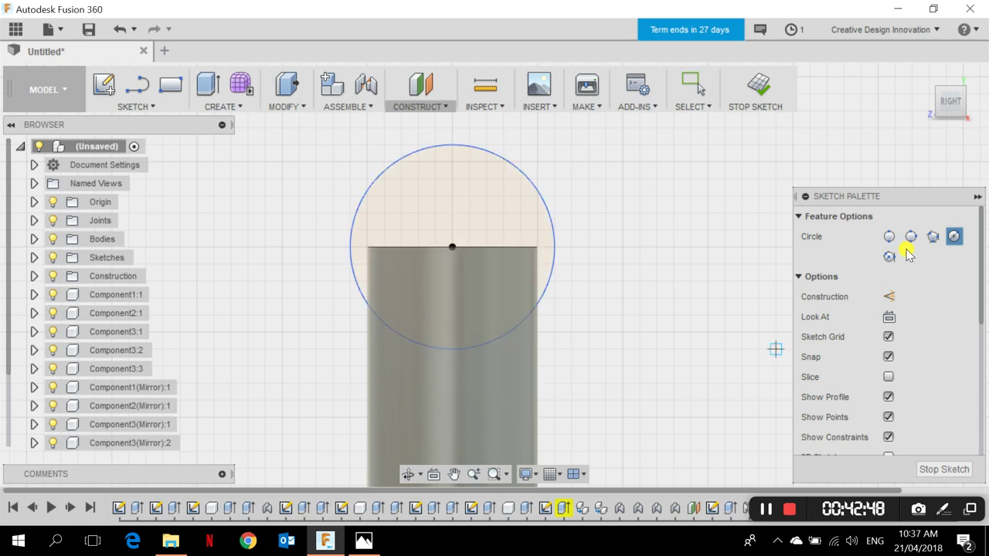
mouse_move(955, 96)
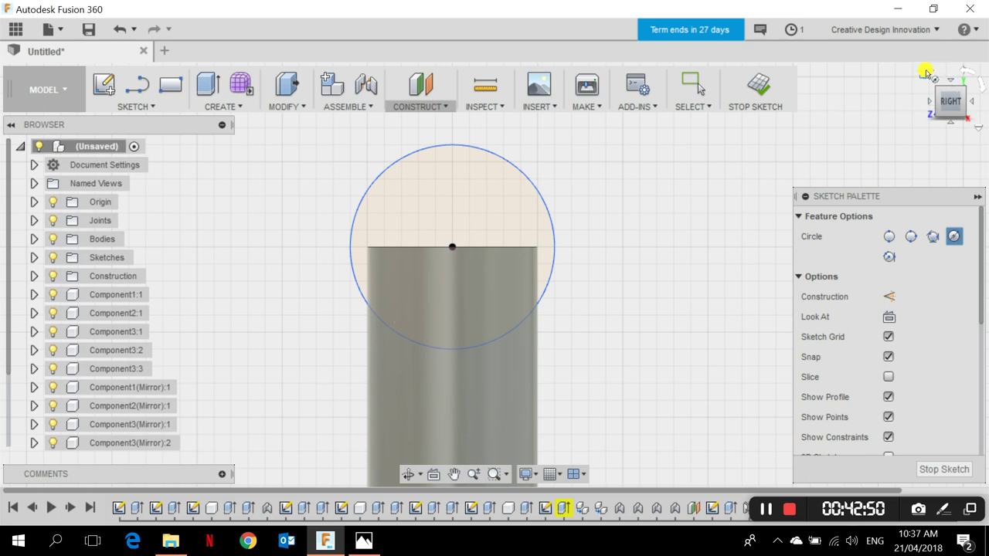
left_click(927, 77)
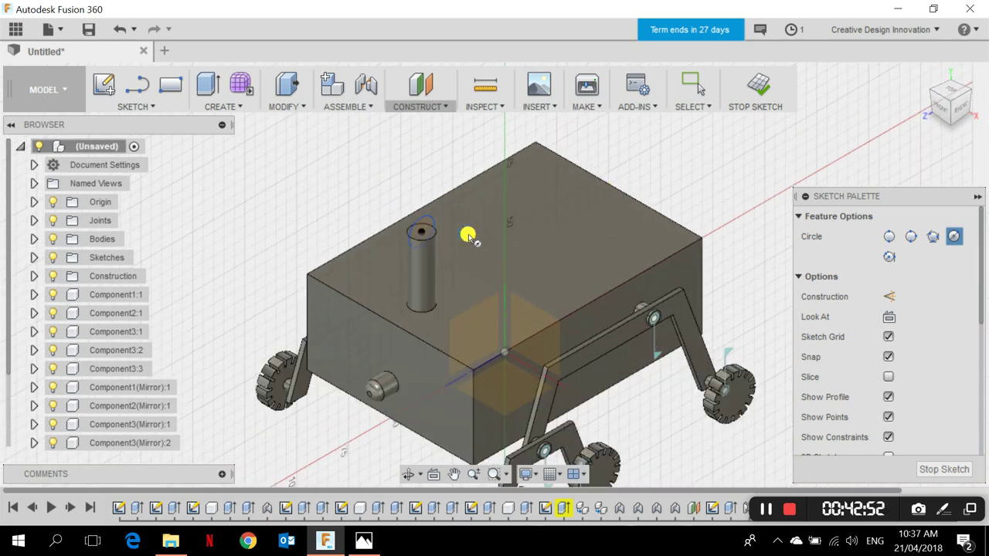
scroll(407, 234, "up", 4)
key("Escape")
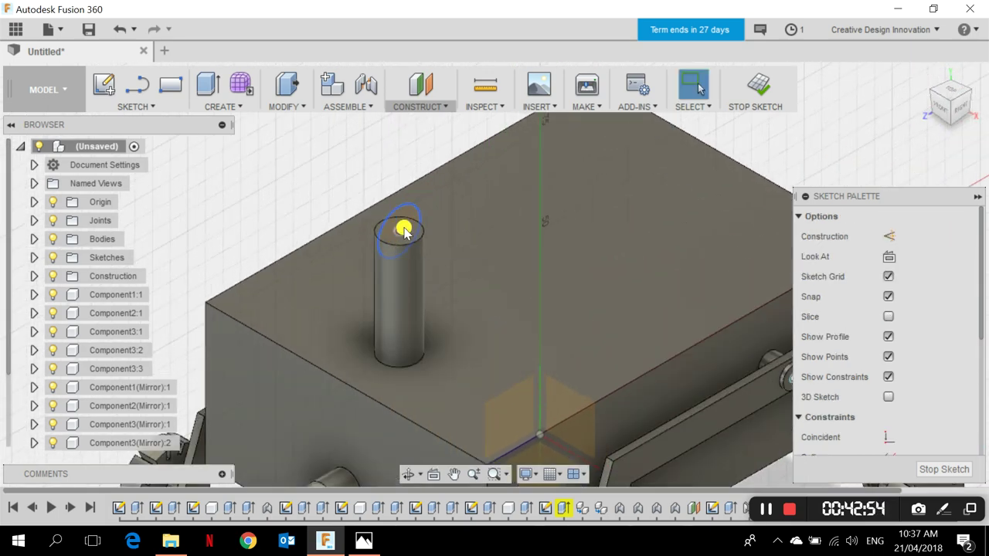
- Extrude the 12 mm circle symmetrically 25 mm to each side as a crossbar, using the New Component operation
left_click(238, 112)
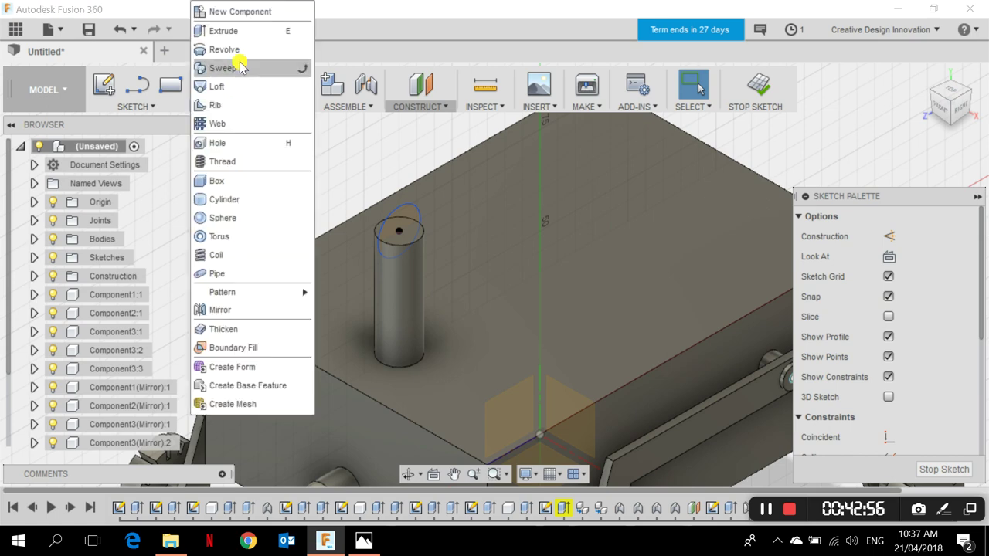
left_click(245, 31)
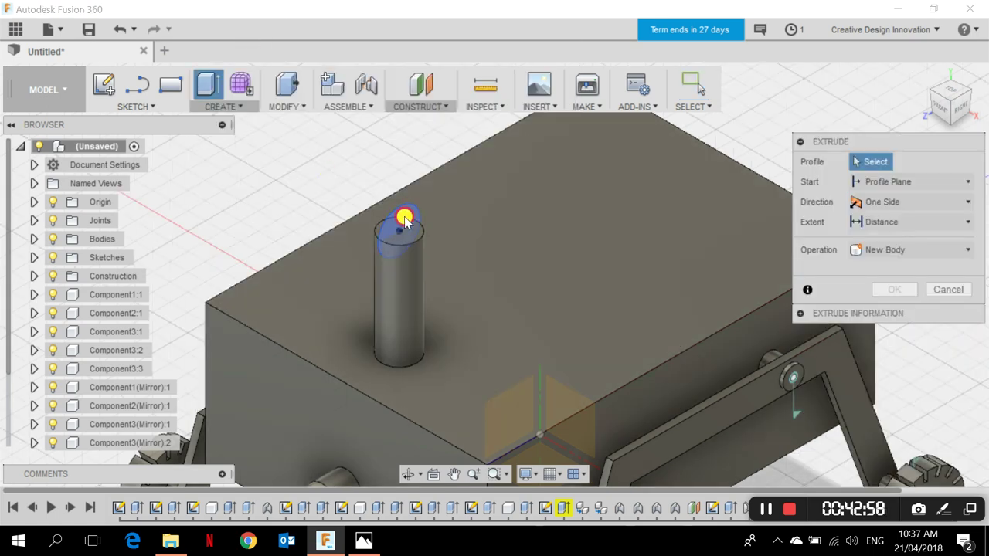
left_click(404, 219)
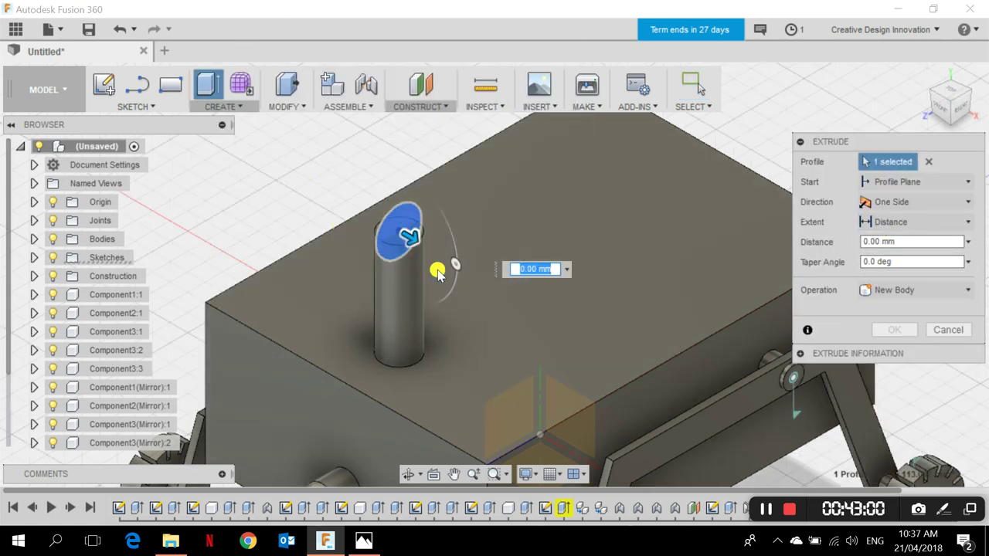
left_click(890, 202)
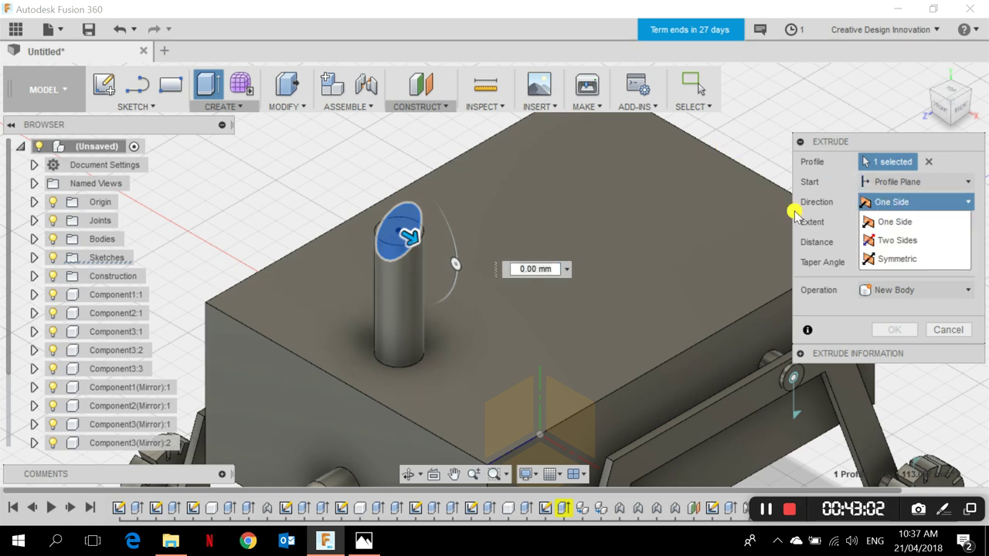
left_click(879, 259)
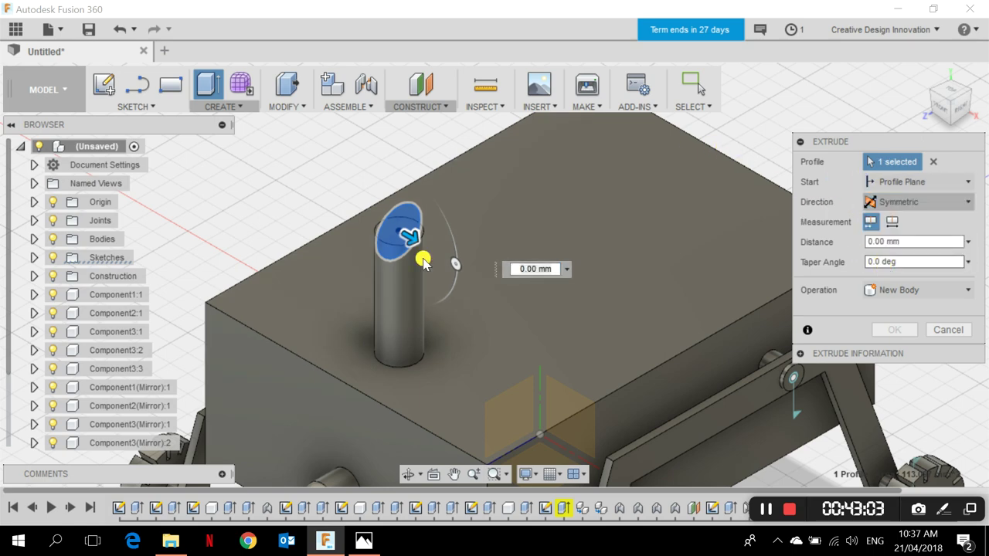
left_click(943, 113)
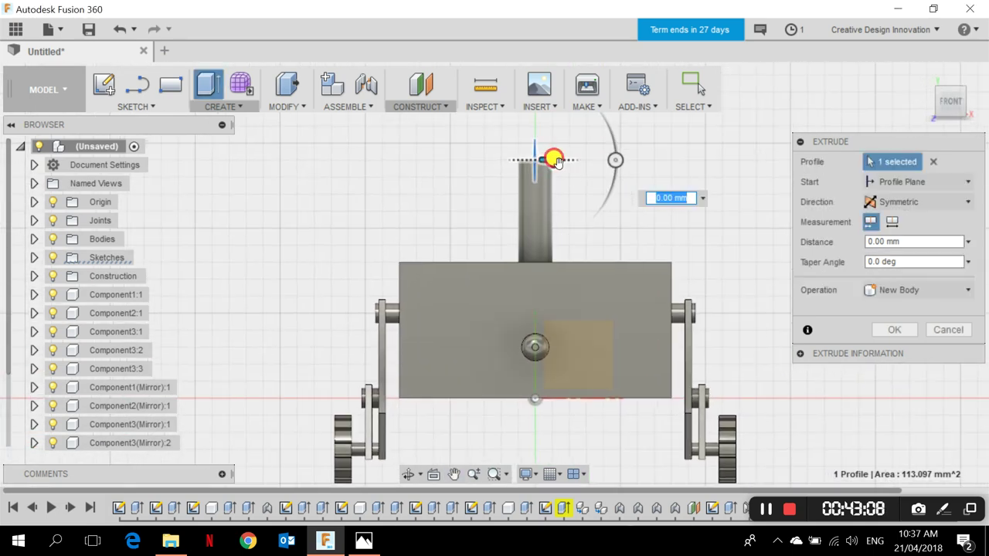
left_click_drag(556, 160, 635, 161)
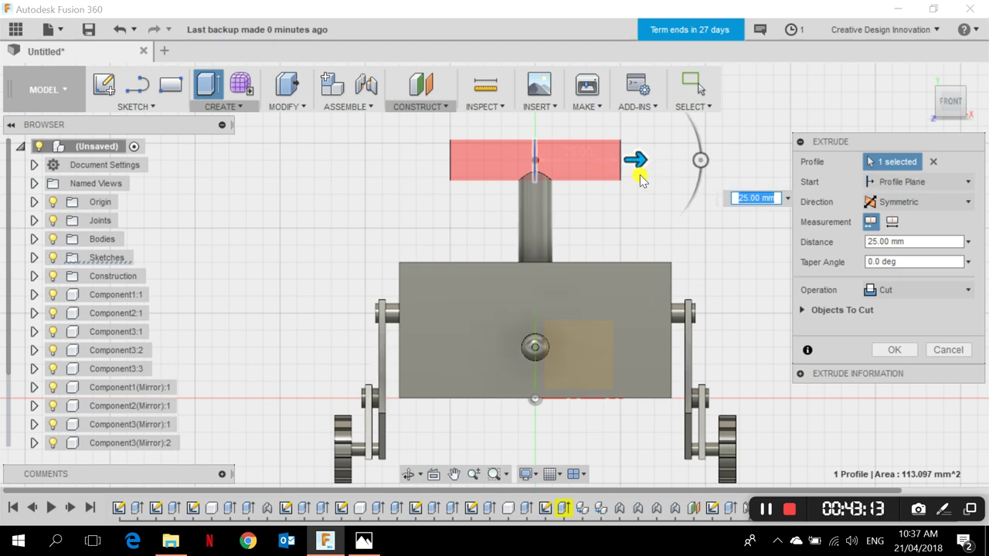
left_click(904, 292)
left_click(905, 384)
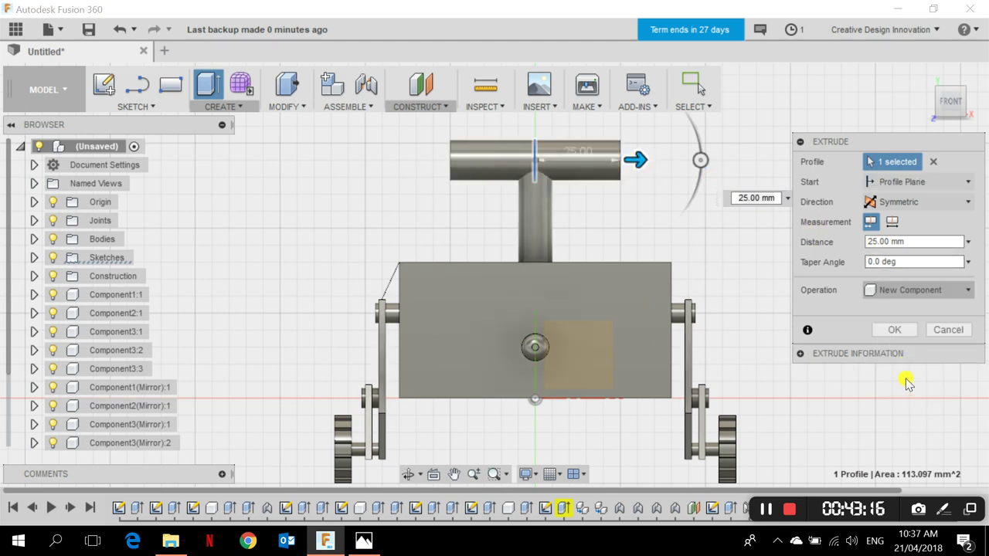
left_click(895, 330)
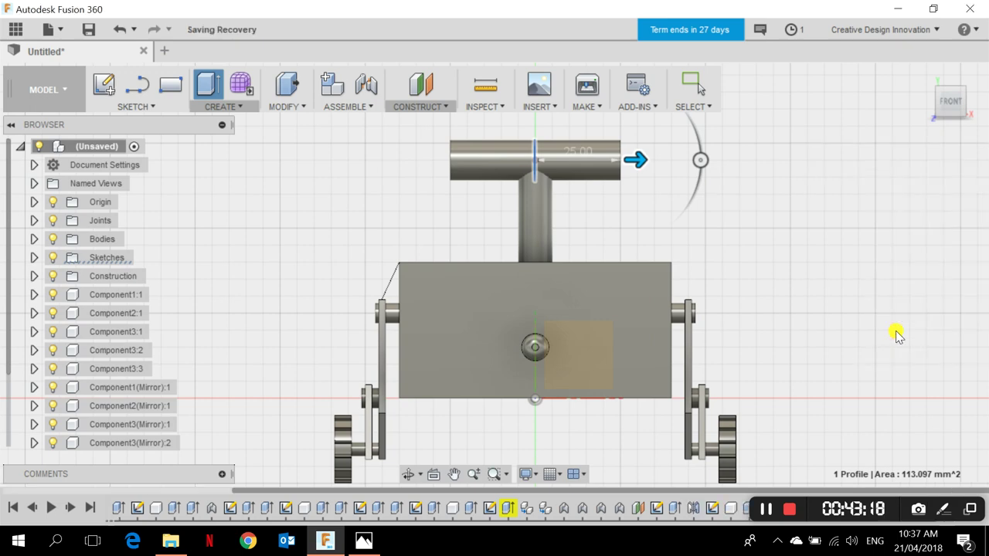
- Fillet both circular end edges of the crossbar with a 4 mm radius
left_click(933, 83)
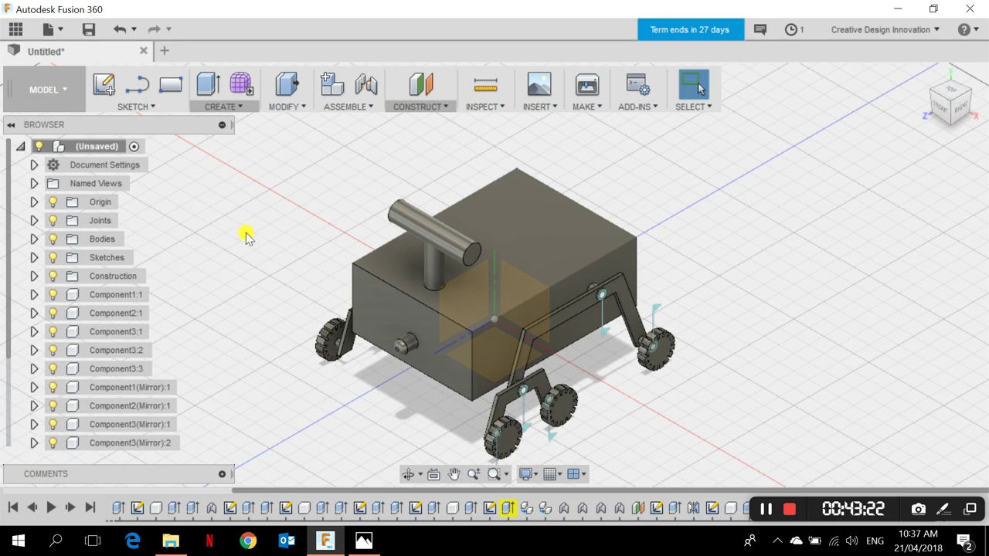
scroll(340, 170, "down", 2)
scroll(356, 188, "up", 4)
scroll(357, 188, "up", 2)
left_click(286, 106)
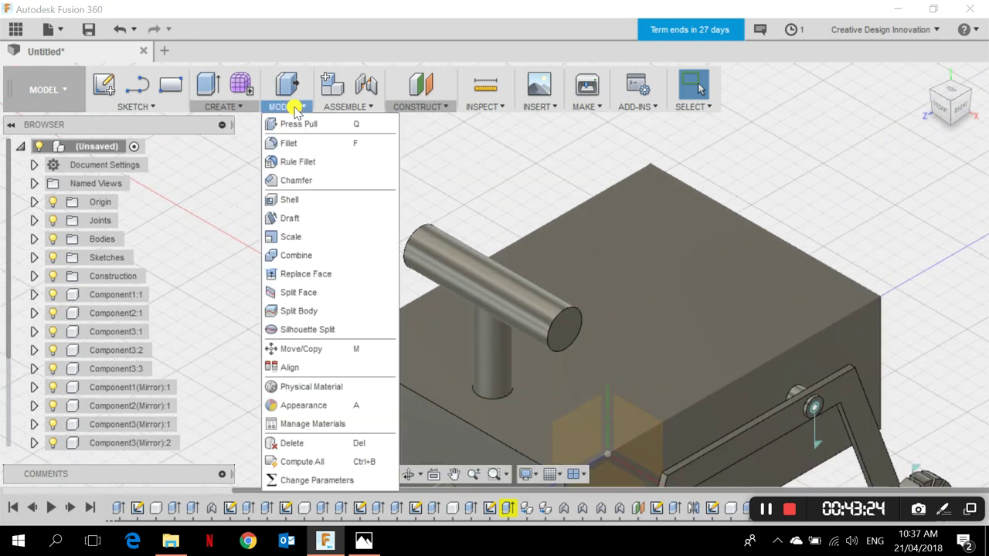
left_click(320, 145)
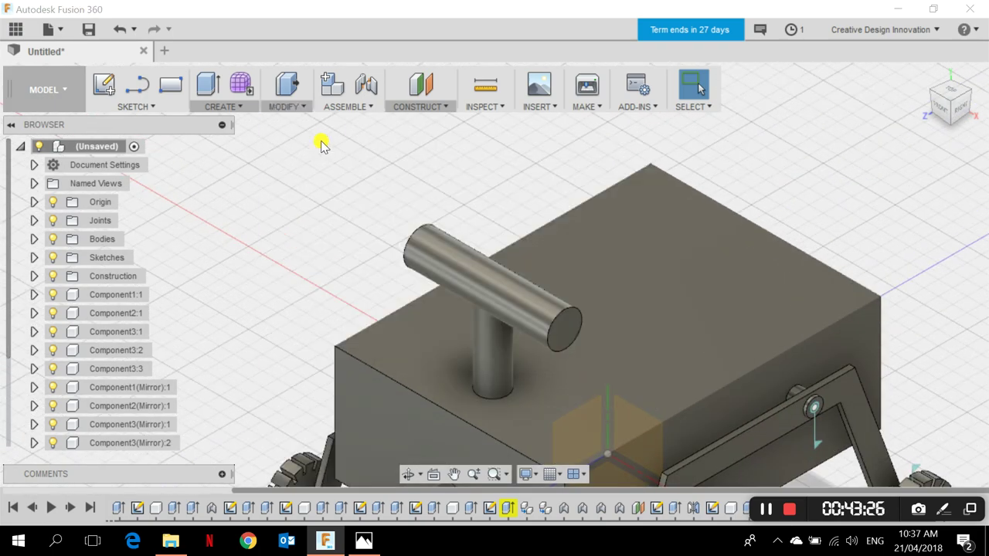
left_click(411, 245)
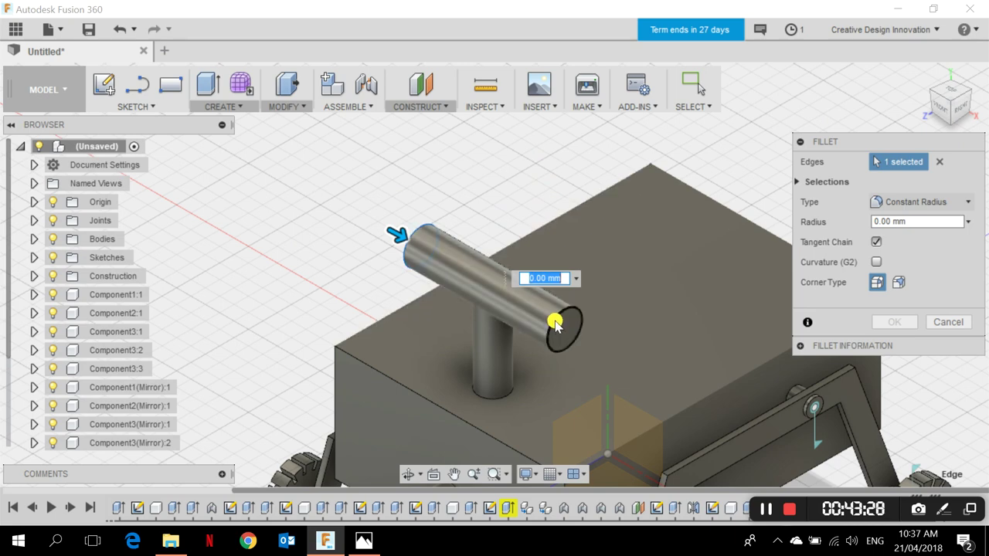
left_click(555, 323)
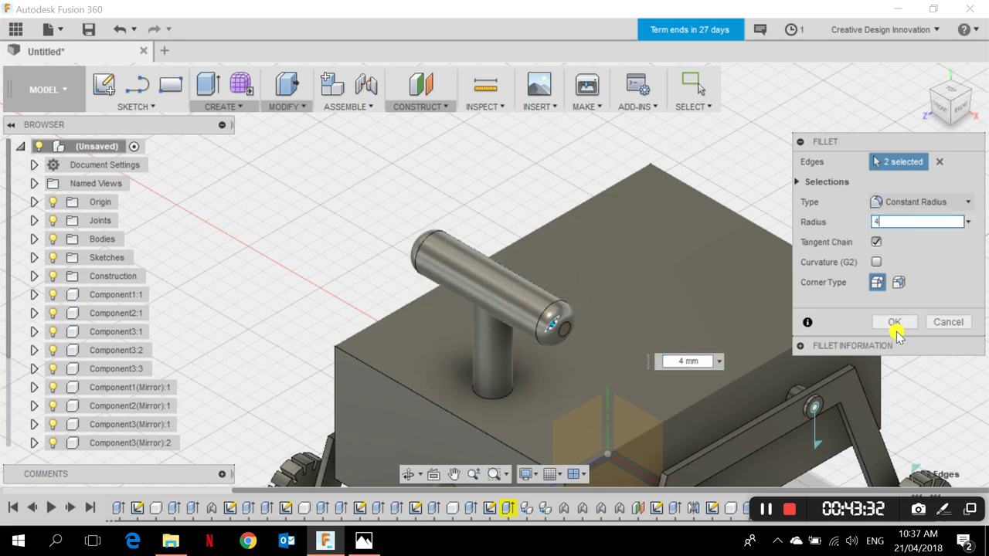
left_click(894, 323)
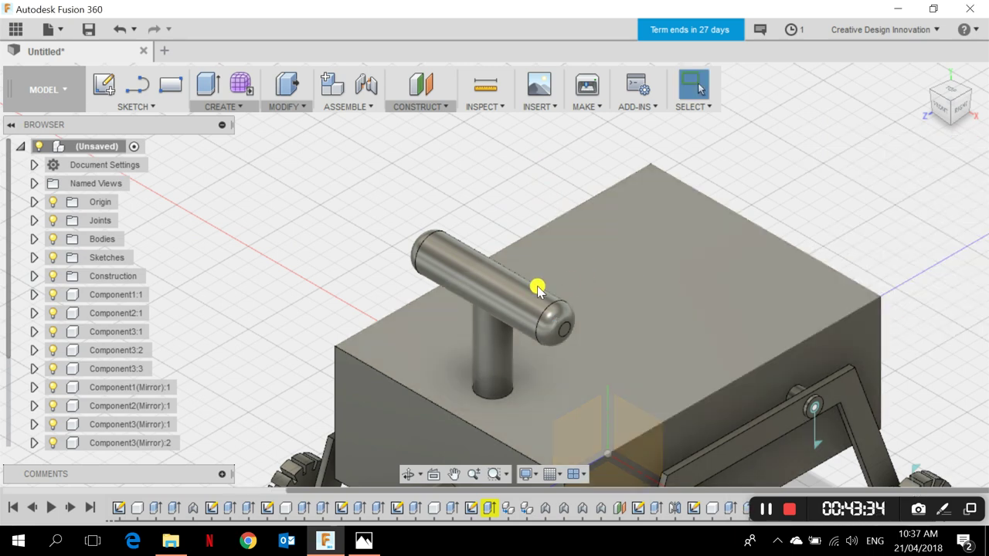
- Start a line sketch on the box's top face, drawing 15 mm sideways from the centre axis and about 25 mm toward the post-side edge
scroll(518, 316, "up", 2)
scroll(566, 356, "down", 3)
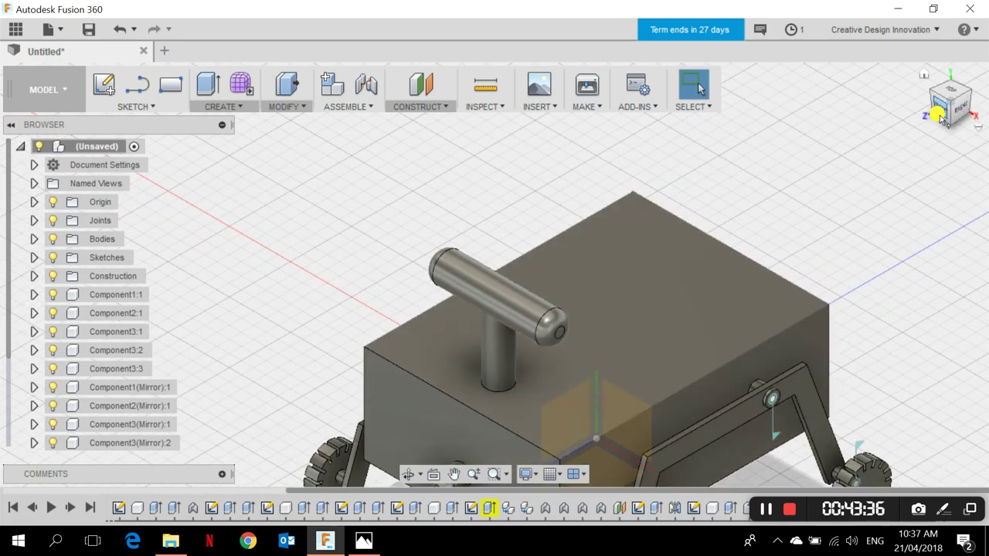
left_click(957, 99)
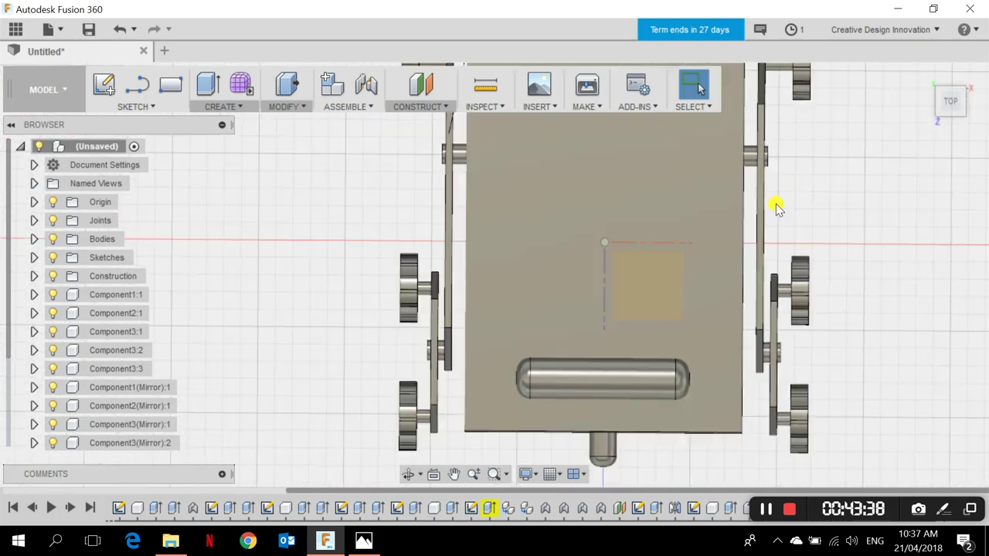
left_click(926, 77)
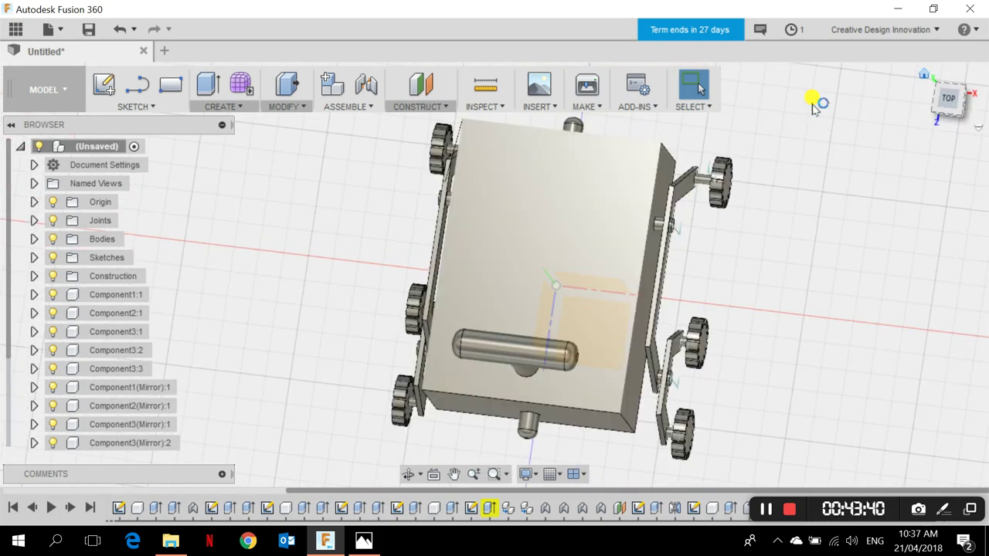
left_click(132, 106)
left_click(150, 33)
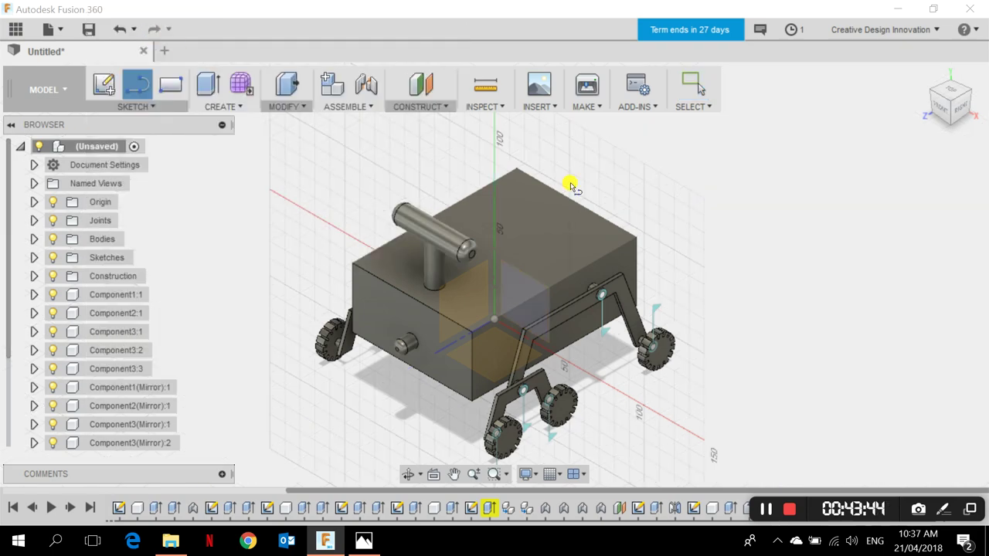
left_click(561, 232)
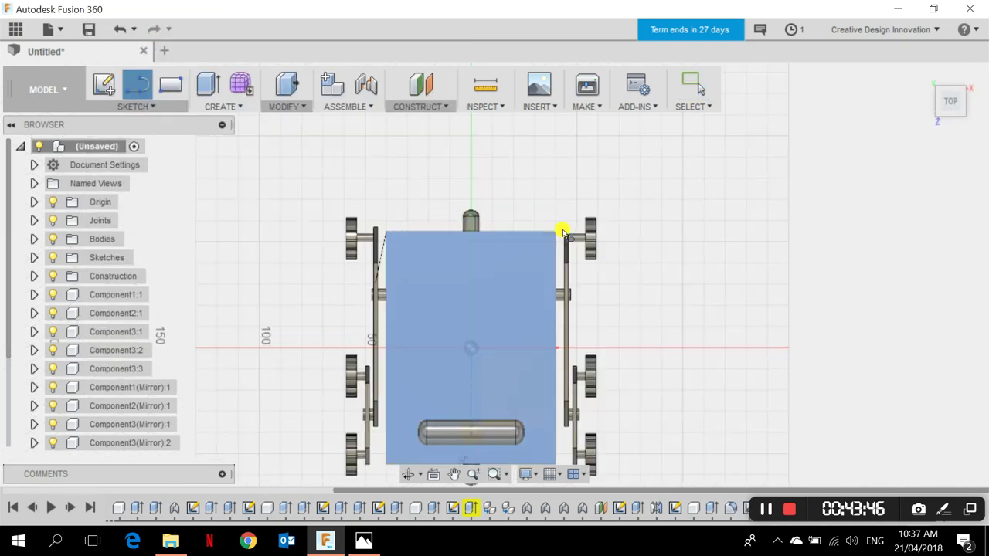
scroll(505, 255, "up", 4)
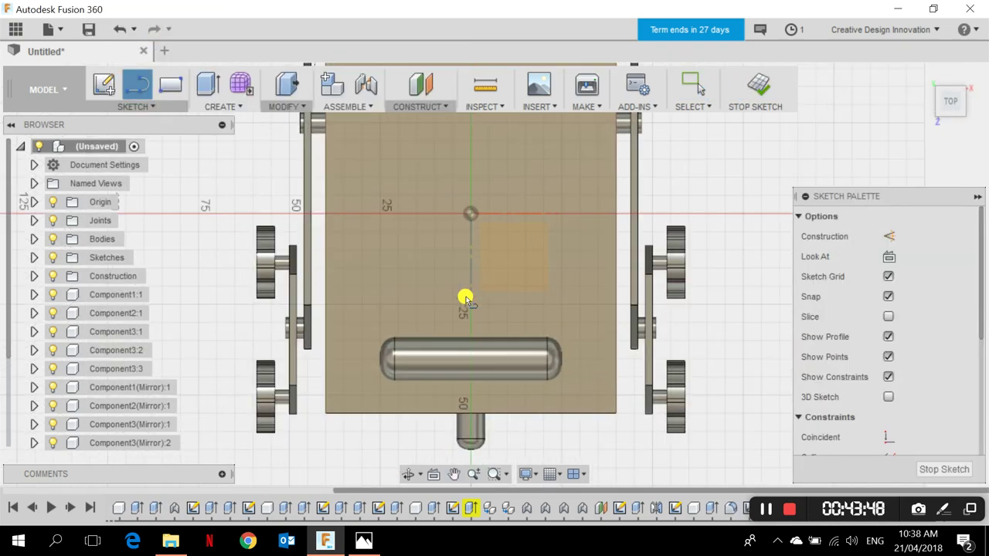
key("Escape")
key("l")
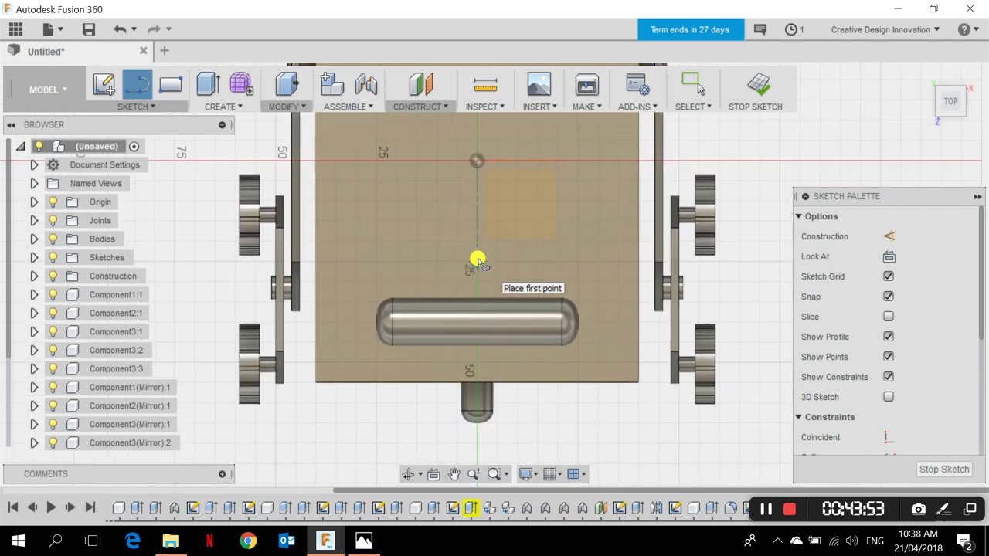
left_click(478, 261)
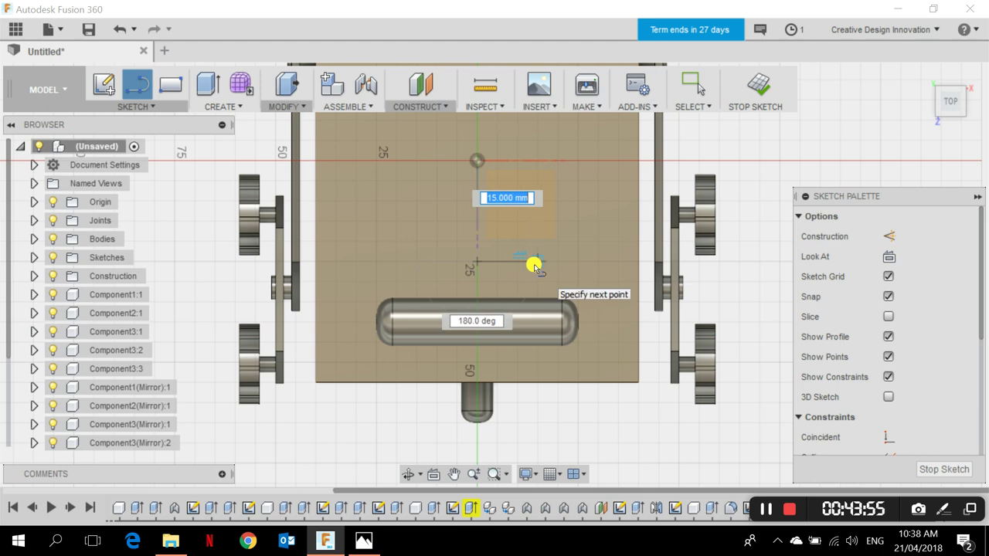
left_click(534, 263)
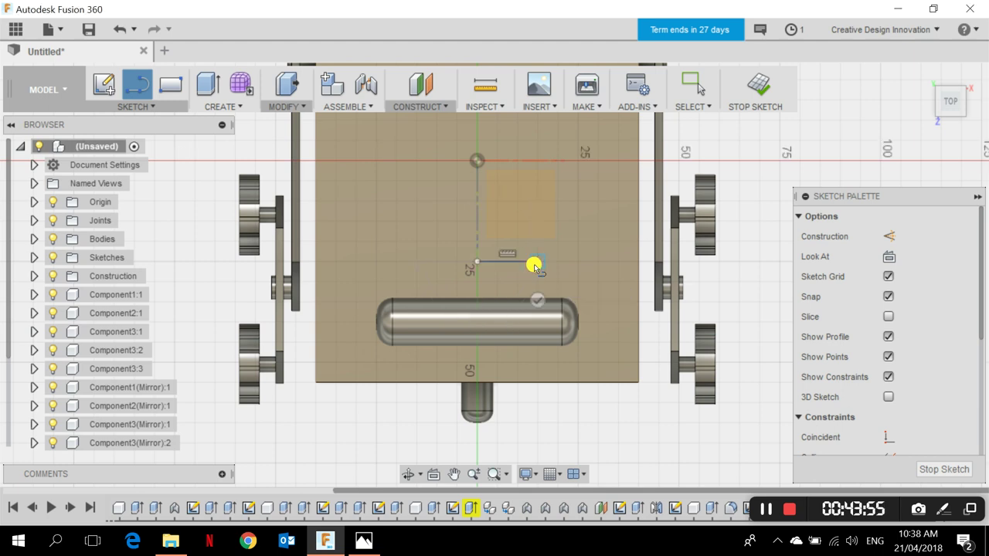
left_click(538, 362)
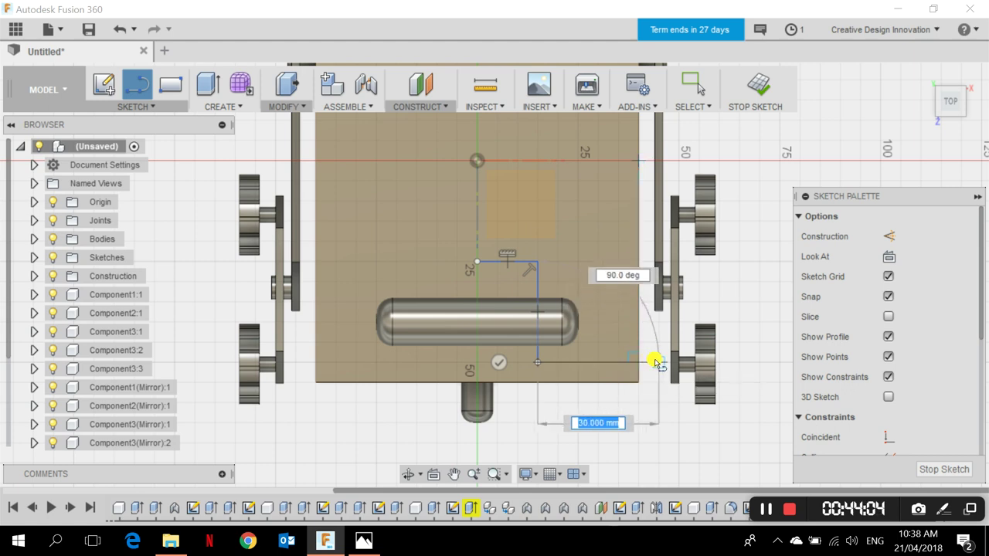
- Continue the outline about 27 mm outward just past the box's side edge, plus a 107 mm line parallel to that side
scroll(655, 362, "up", 5)
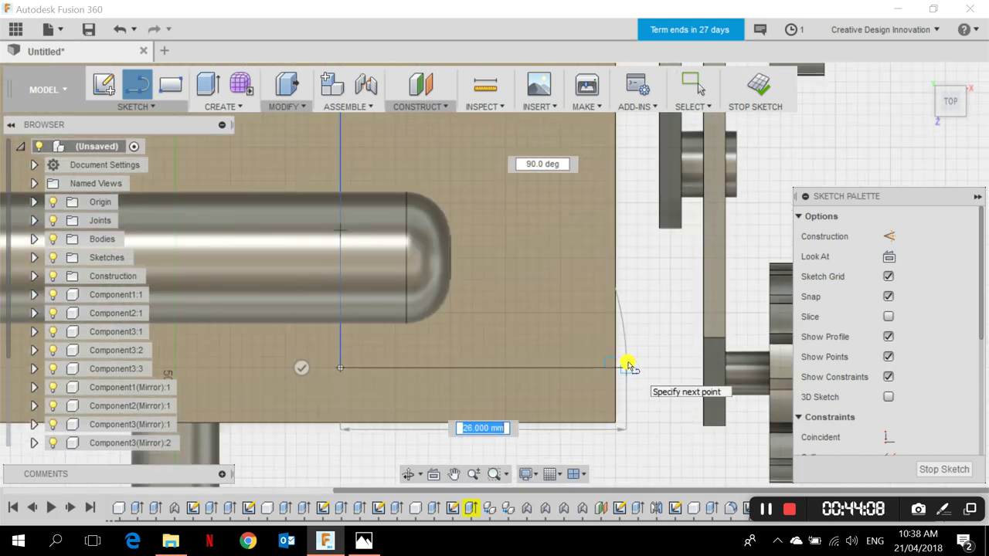
left_click(638, 371)
scroll(639, 324, "down", 5)
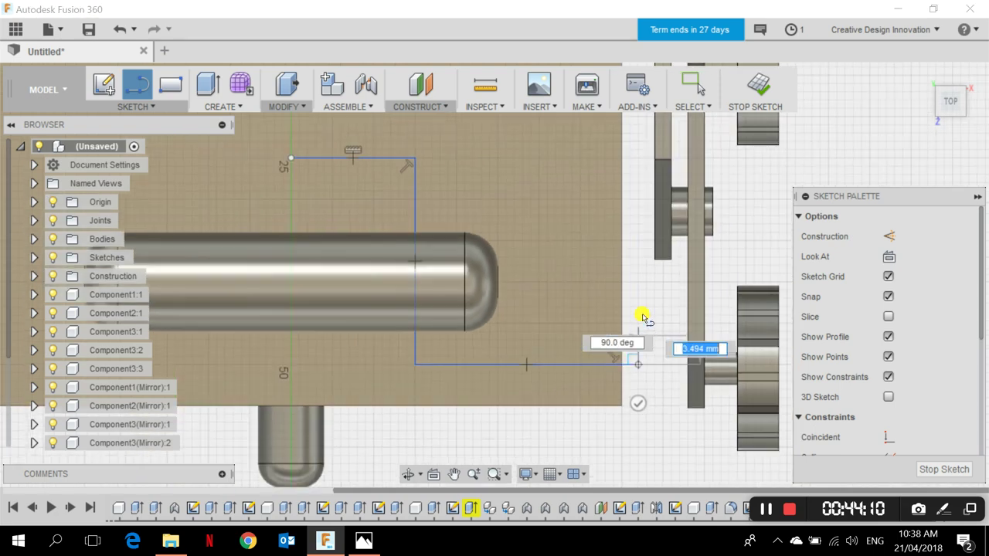
scroll(619, 393, "down", 10)
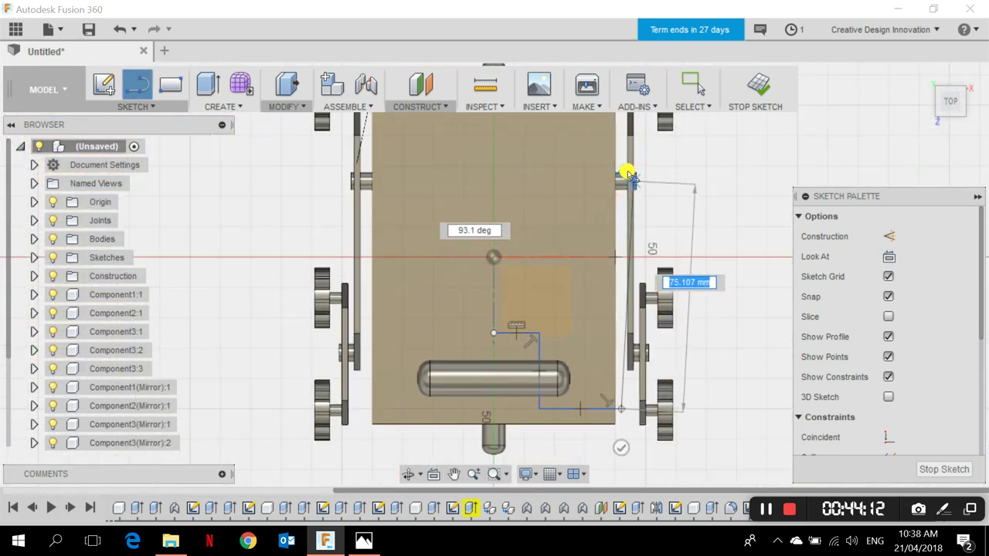
scroll(596, 258, "up", 8)
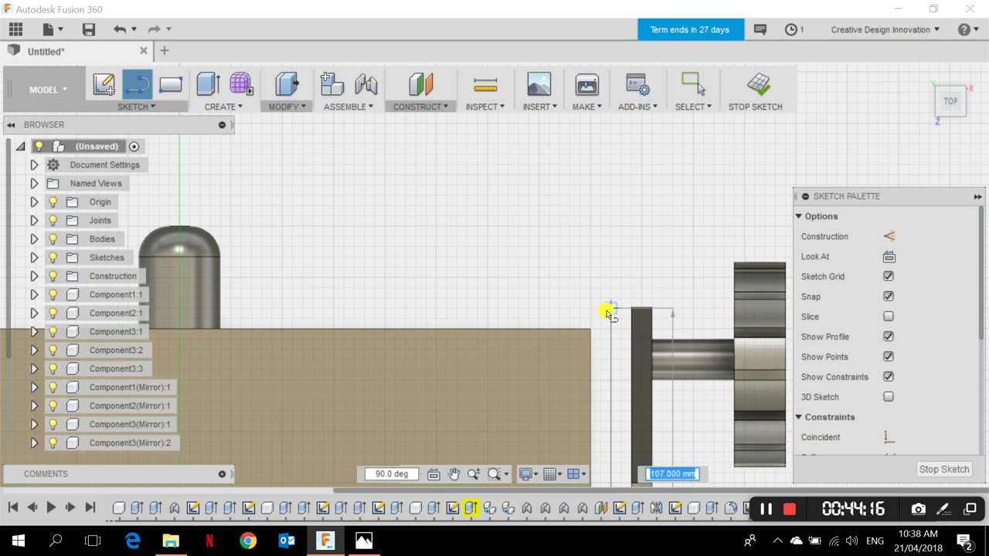
left_click(607, 308)
- Draw the outline about 84 mm across the end opposite the post and 107 mm back along the other side, just outside the box
scroll(541, 310, "down", 3)
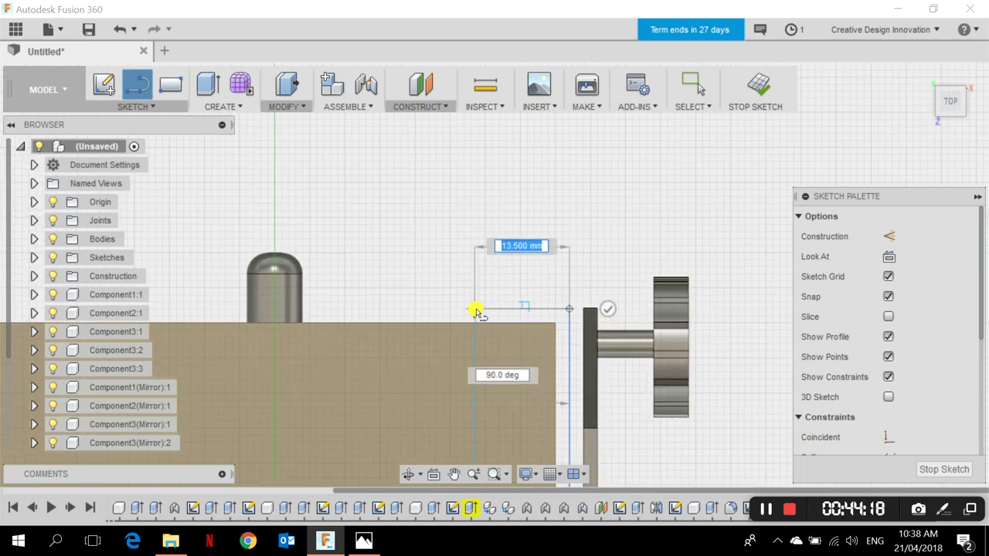
middle_click_drag(587, 314, 849, 289)
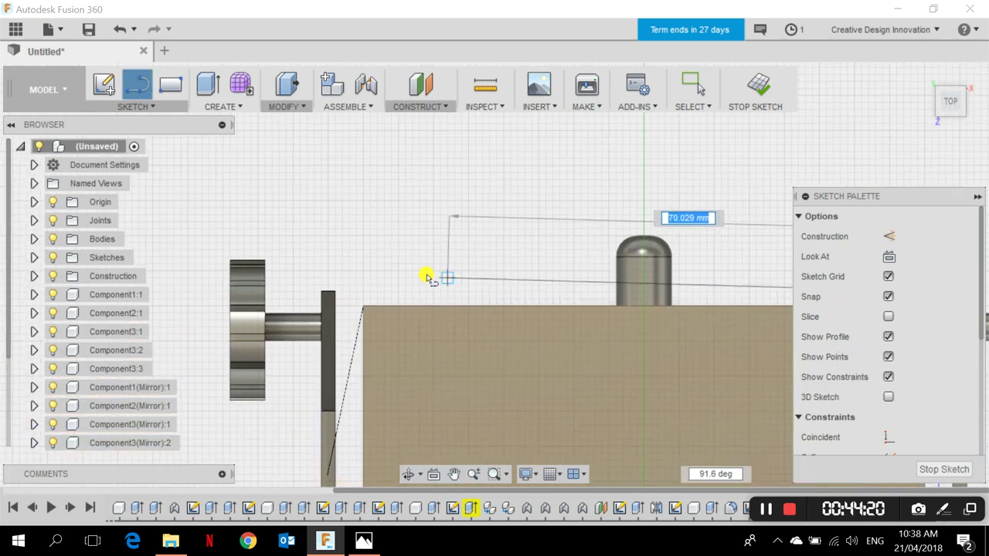
scroll(360, 287, "up", 3)
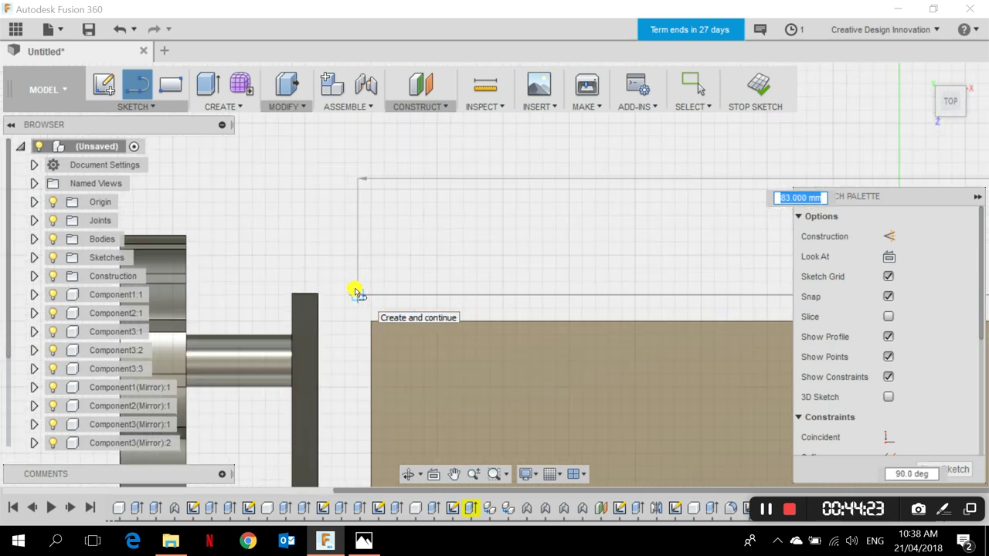
left_click(343, 294)
scroll(342, 294, "down", 3)
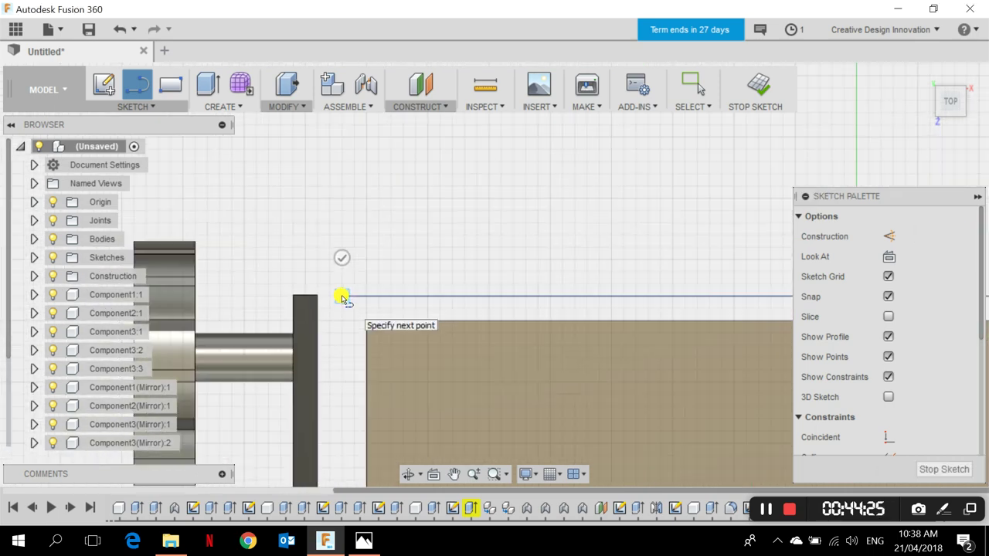
scroll(356, 331, "down", 5)
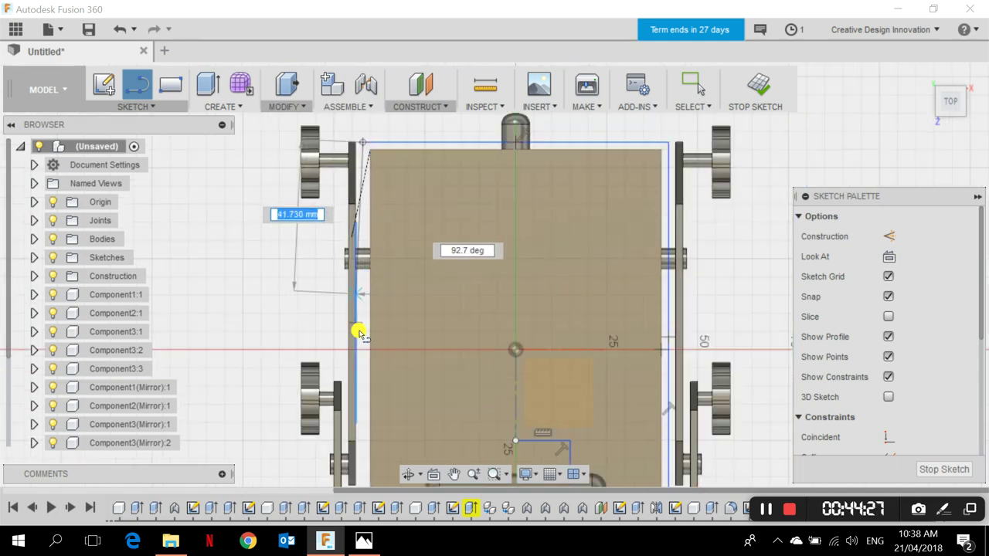
scroll(368, 407, "up", 6)
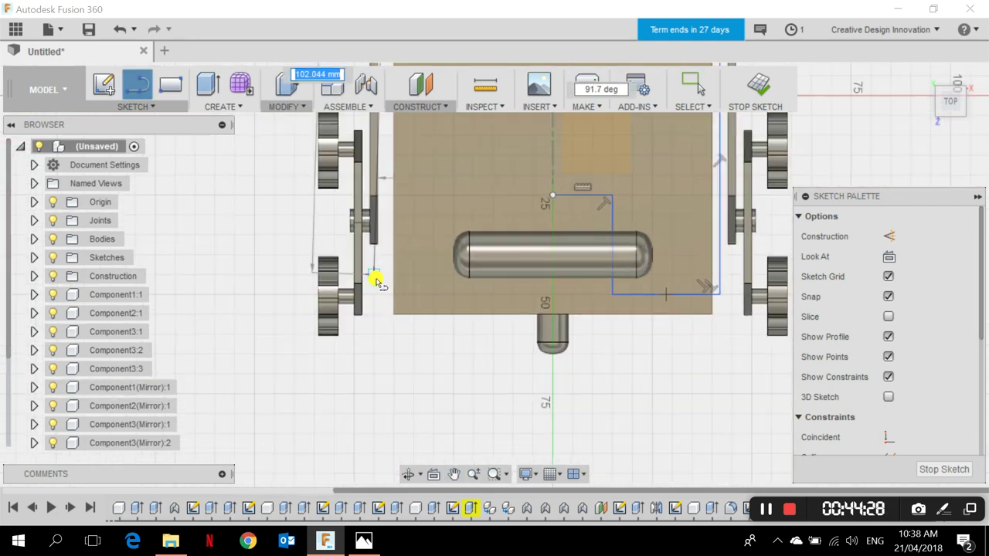
scroll(379, 301, "up", 1)
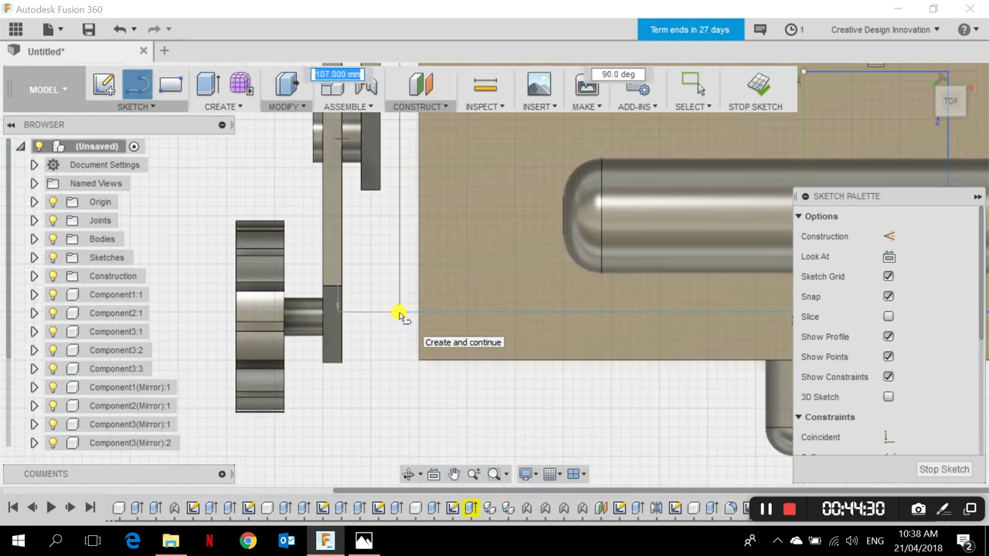
left_click(399, 315)
- Close the outline with a matching notch around the post, stepping in about 27 mm and up about 25 mm, back to the start point
mouse_move(642, 324)
middle_mouse_down()
mouse_move(327, 302)
mouse_move(338, 306)
middle_mouse_up()
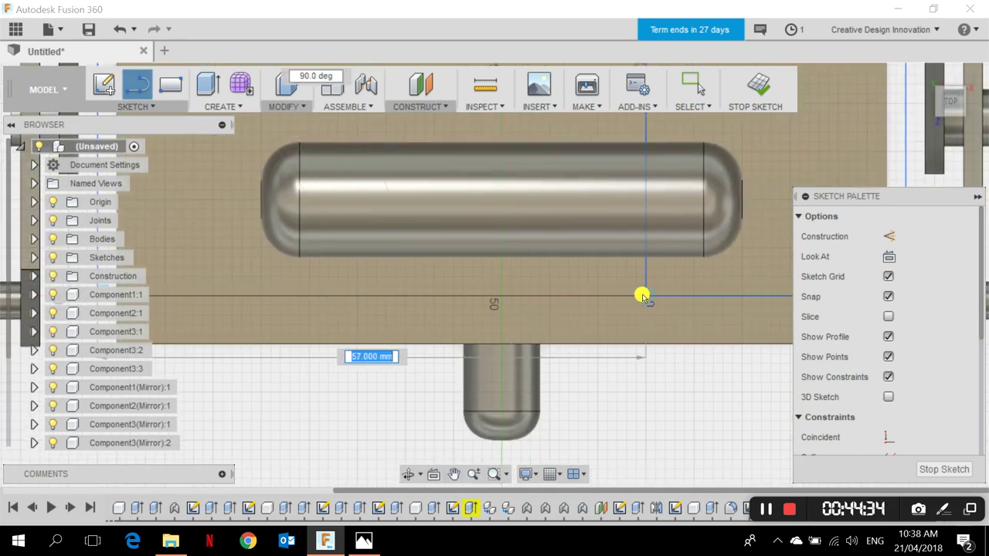
left_click(353, 296)
middle_click_drag(369, 183, 358, 442)
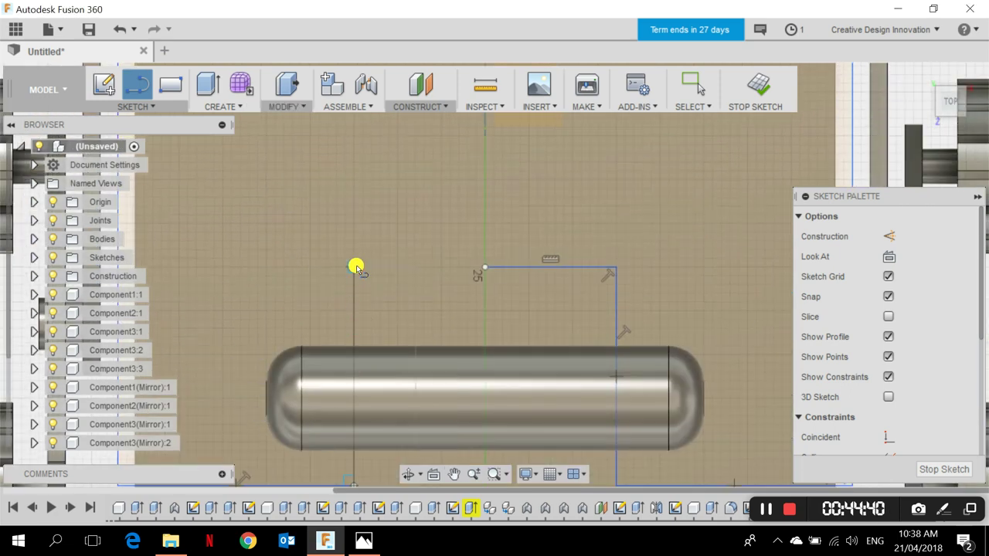
left_click(483, 268)
scroll(482, 270, "down", 5)
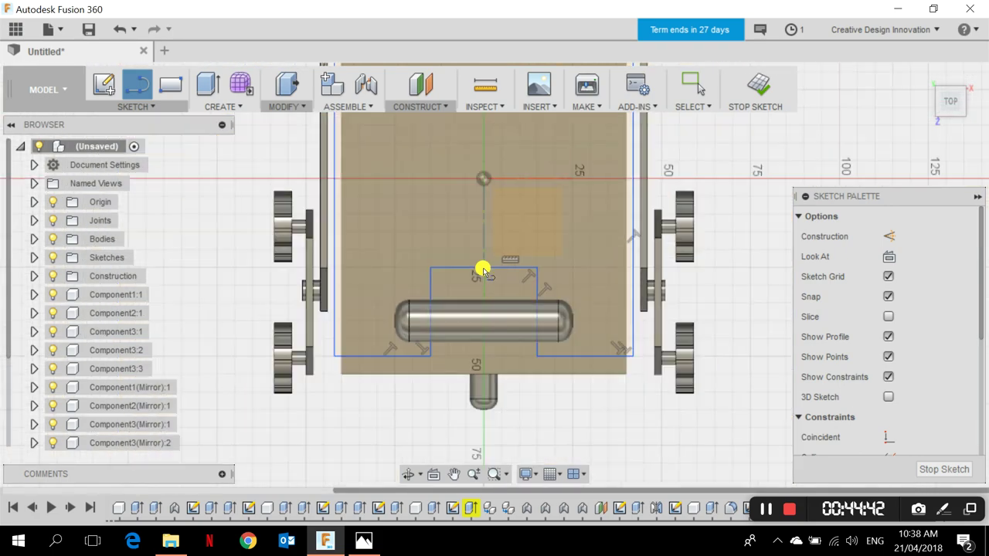
scroll(545, 293, "down", 4)
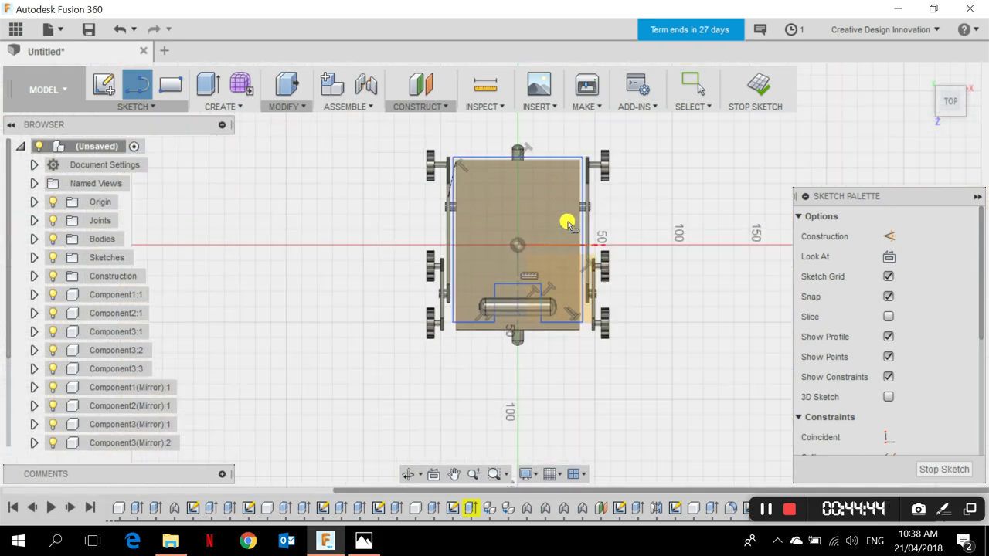
key("Escape")
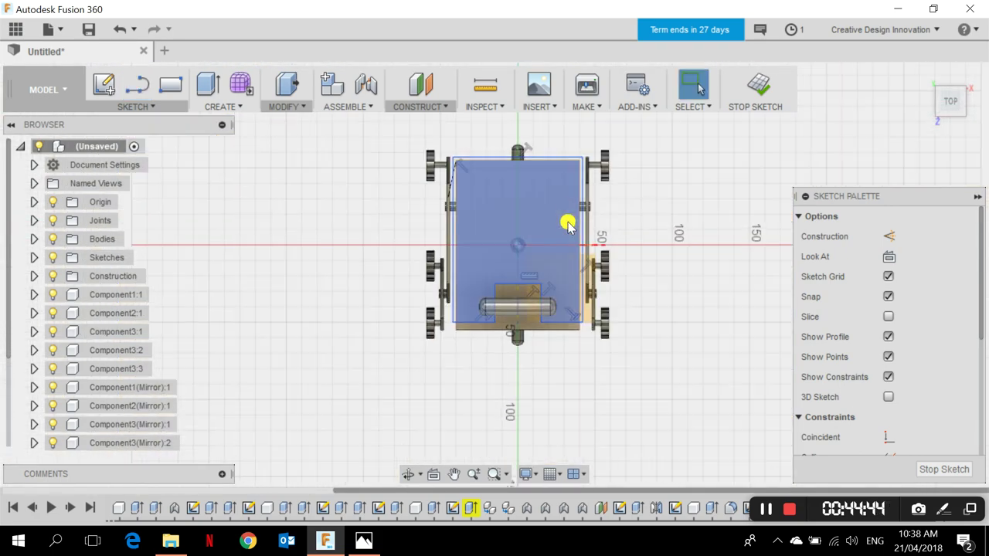
- Extrude the notched top profile and its thin overhanging border 10 mm upward using the Join operation
scroll(591, 201, "up", 3)
left_click(929, 84)
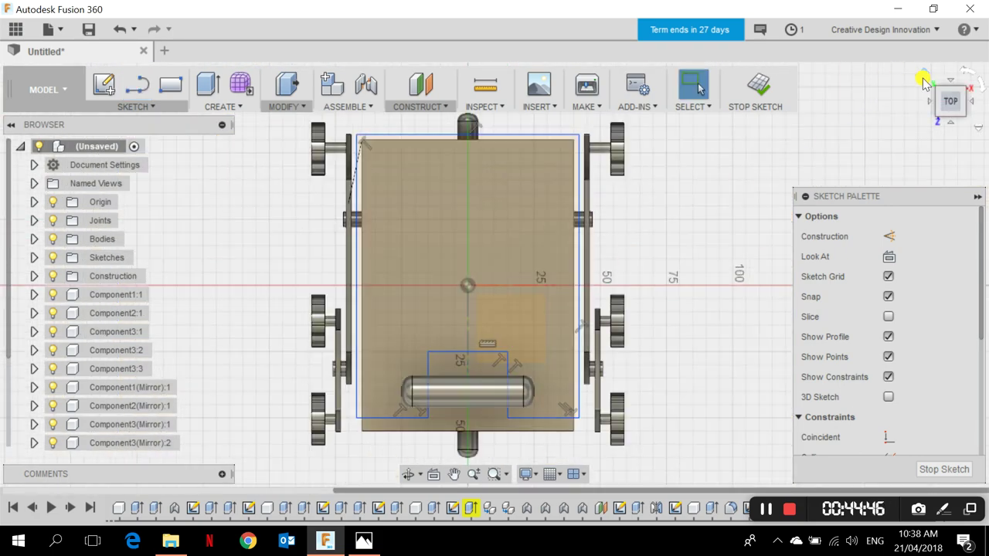
left_click(241, 106)
left_click(243, 31)
left_click(539, 224)
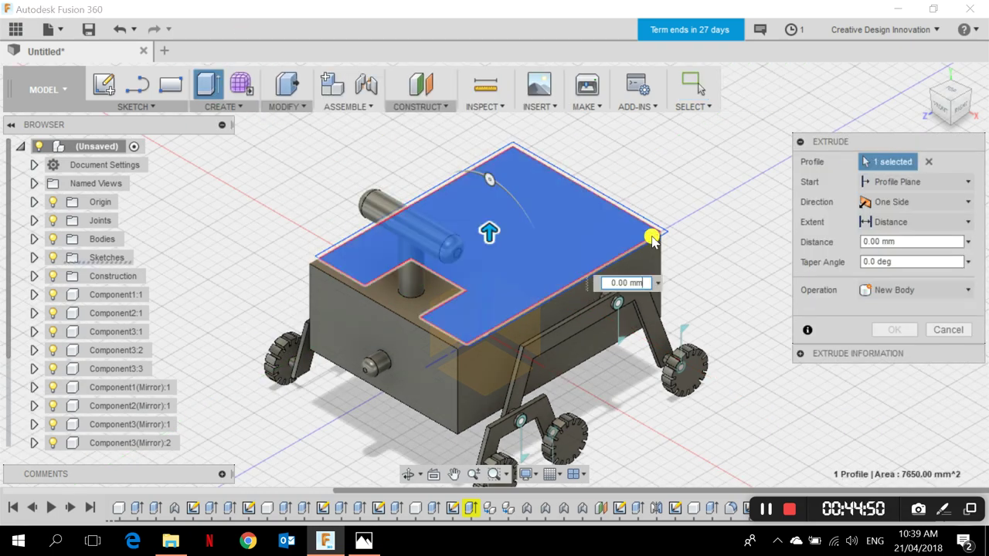
scroll(664, 228, "up", 5)
left_click(656, 234)
scroll(657, 234, "down", 5)
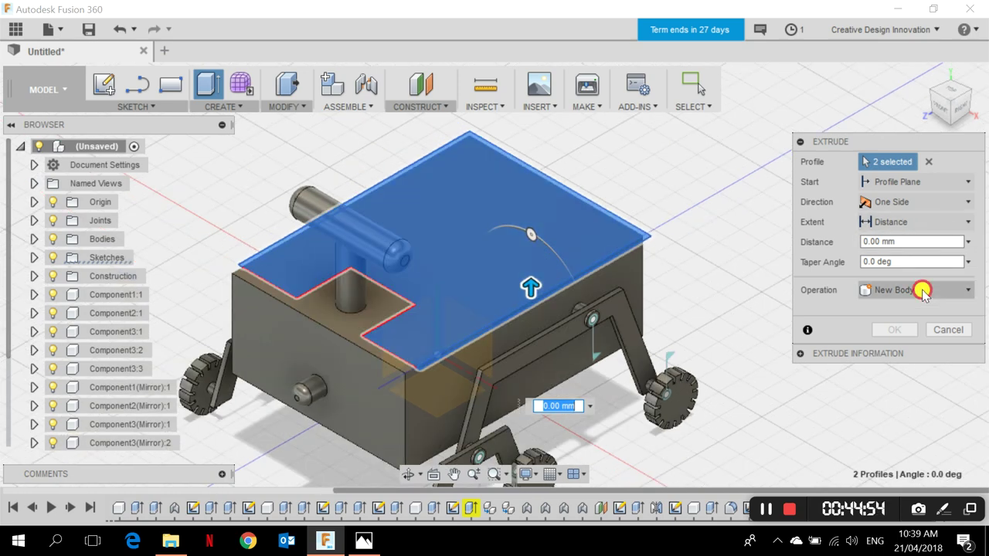
left_click(923, 289)
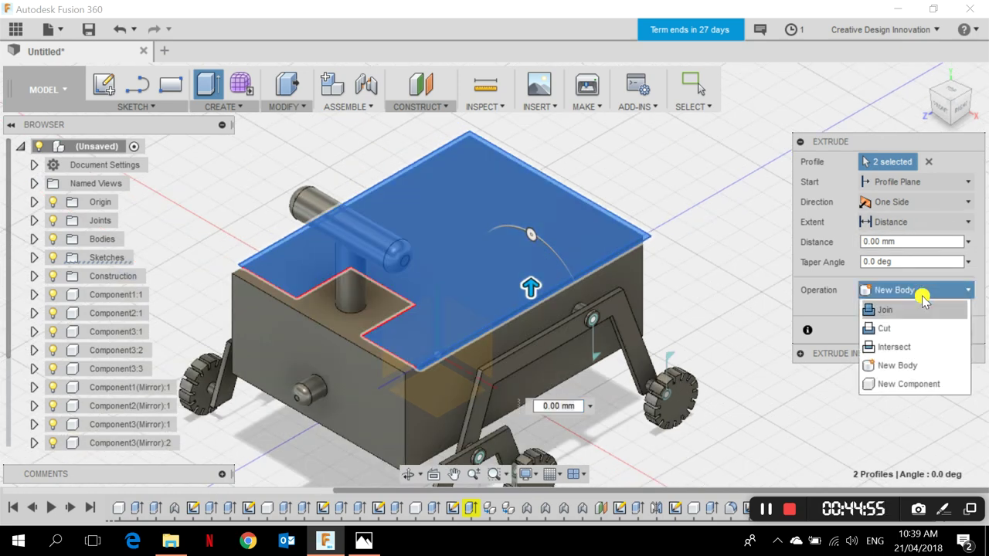
left_click(928, 367)
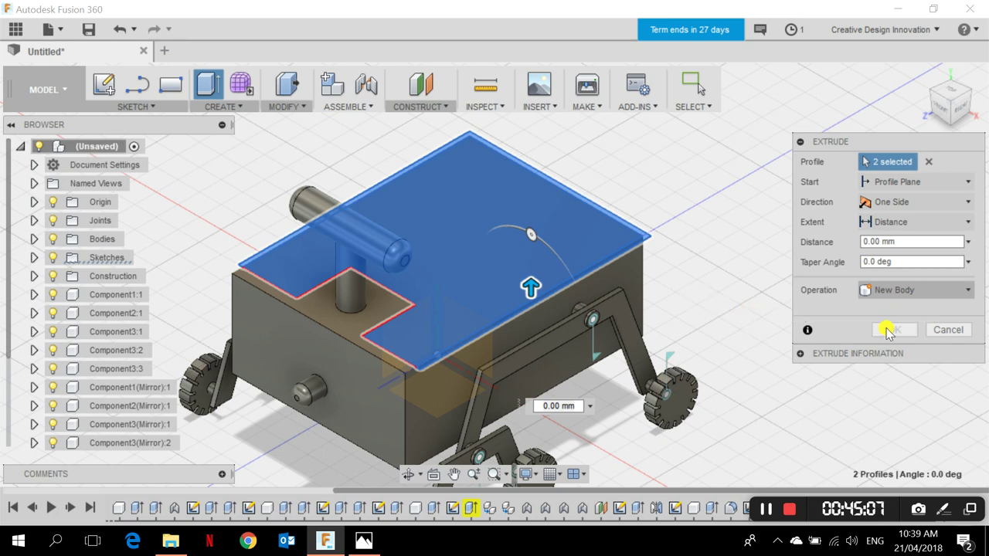
left_click_drag(533, 284, 529, 260)
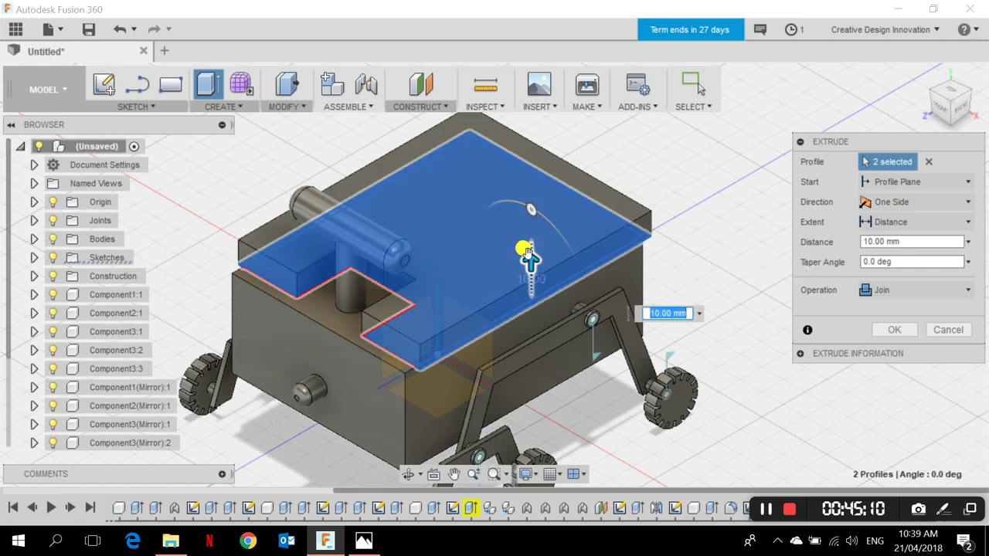
left_click(891, 330)
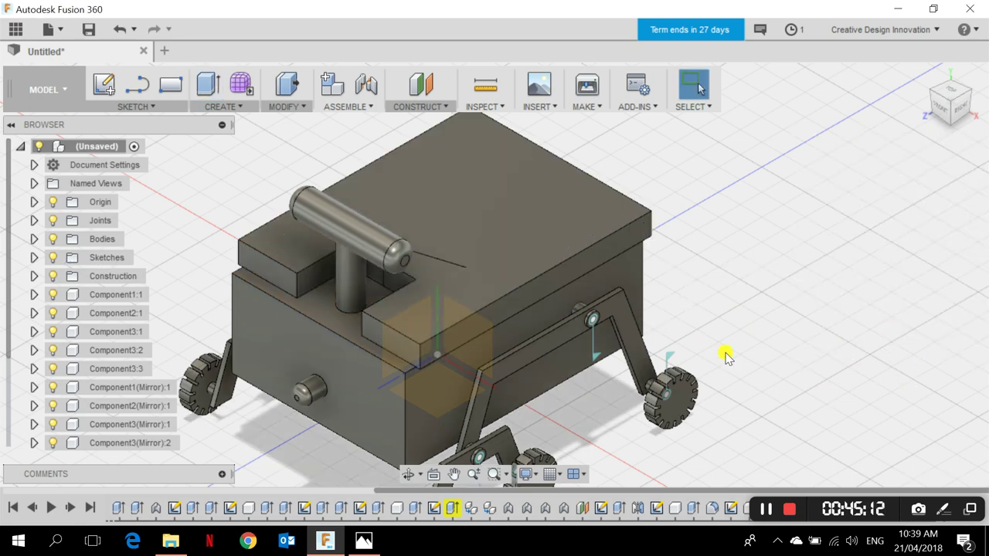
scroll(469, 294, "up", 3)
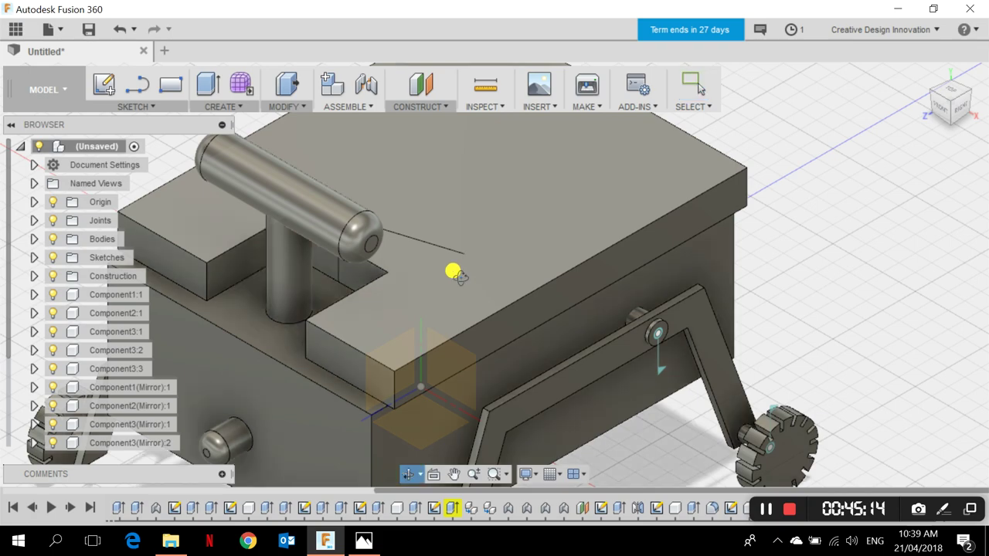
middle_click_drag(452, 271, 403, 186, "shift")
scroll(408, 189, "up", 6)
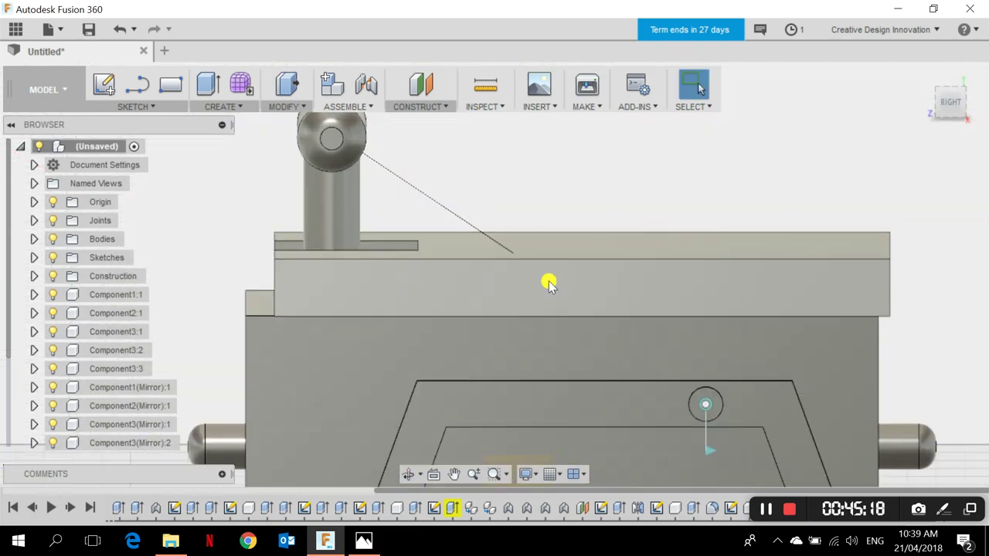
- Inspect the notched top plate and crossbar post from the front, back, side and top
scroll(437, 210, "down", 6)
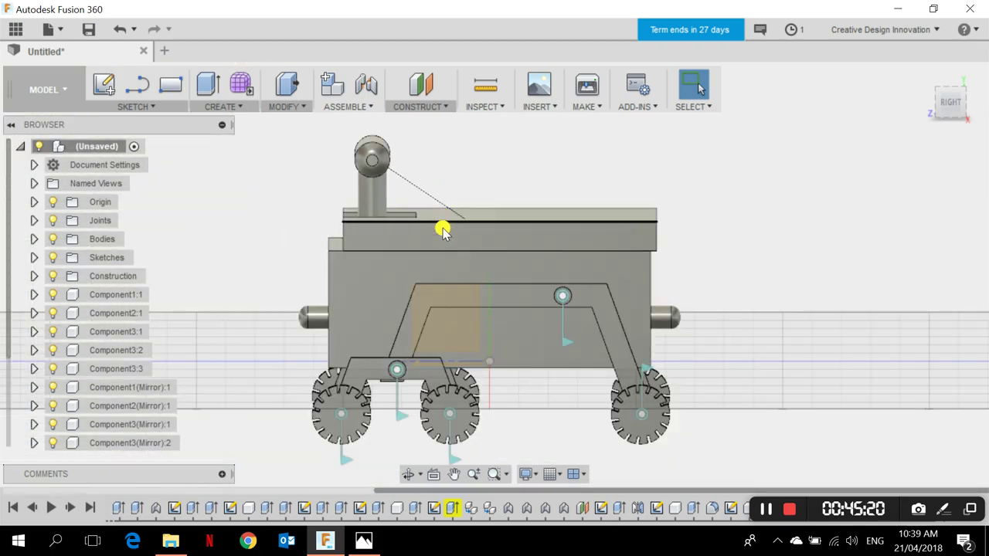
left_click(926, 81)
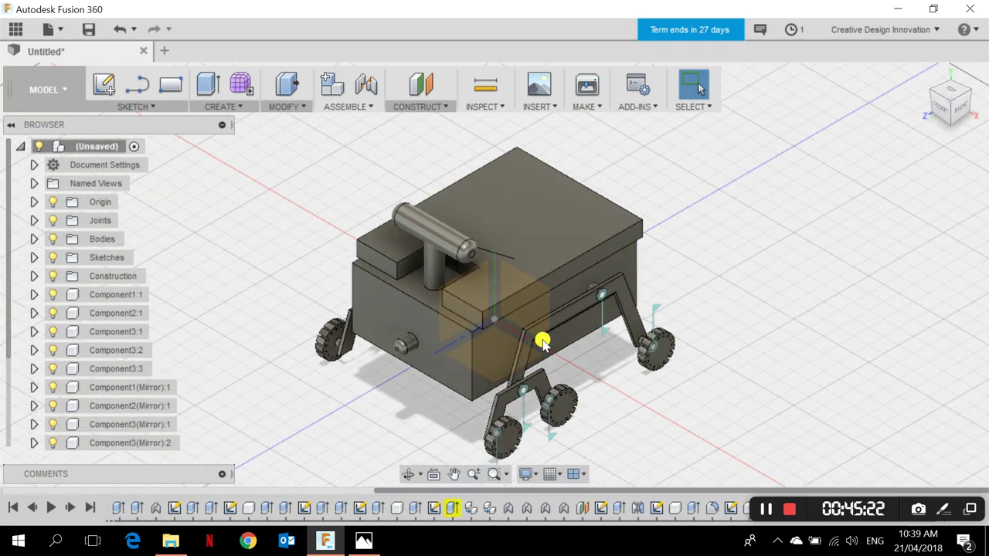
scroll(506, 234, "up", 5)
middle_click_drag(480, 193, 377, 181, "shift")
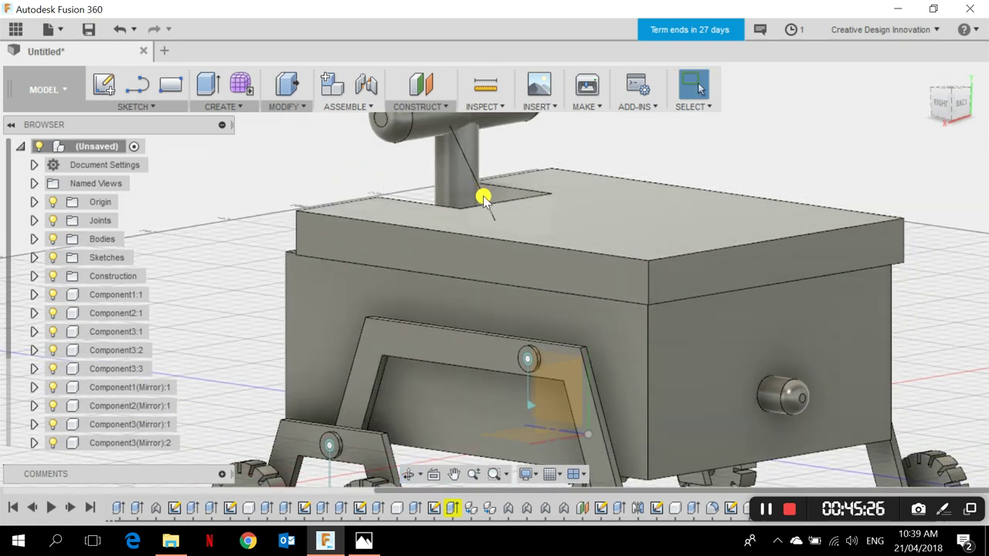
scroll(483, 194, "up", 5)
scroll(485, 213, "down", 8)
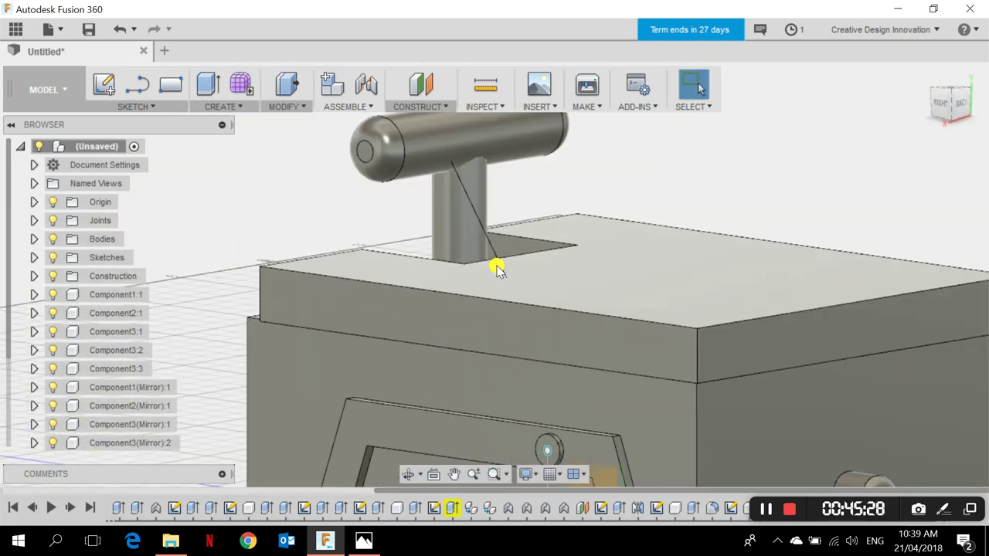
middle_click_drag(485, 310, 659, 329, "shift")
scroll(273, 412, "down", 3)
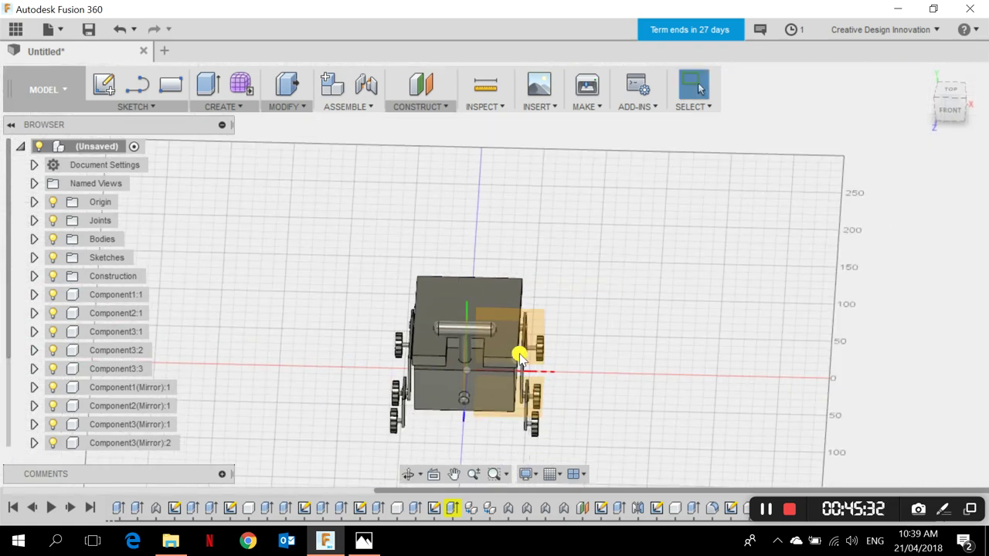
scroll(522, 356, "up", 3)
middle_click_drag(622, 345, 534, 413, "shift")
scroll(474, 391, "up", 3)
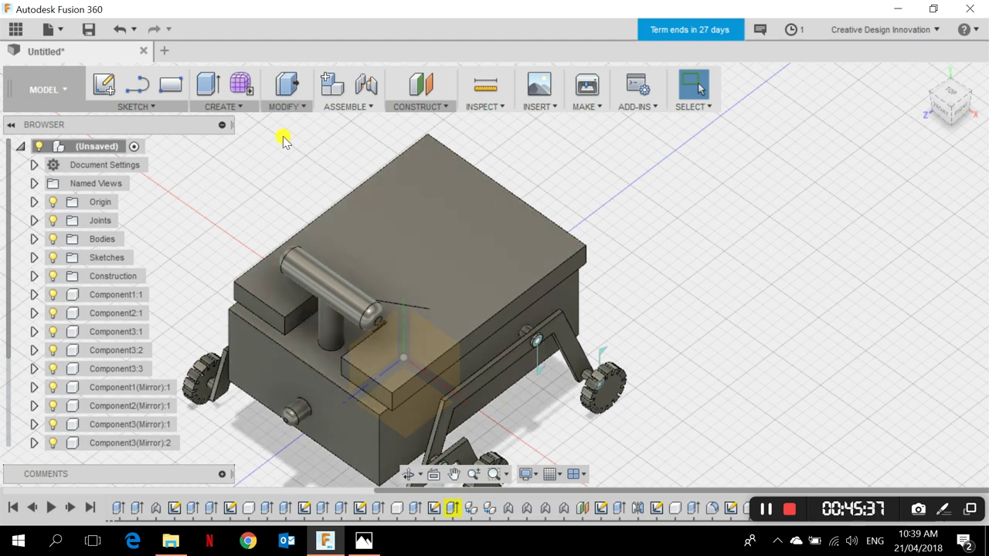
- Start a Fillet on the four vertical edges of the top plate's notch around the post
left_click(287, 106)
left_click(287, 143)
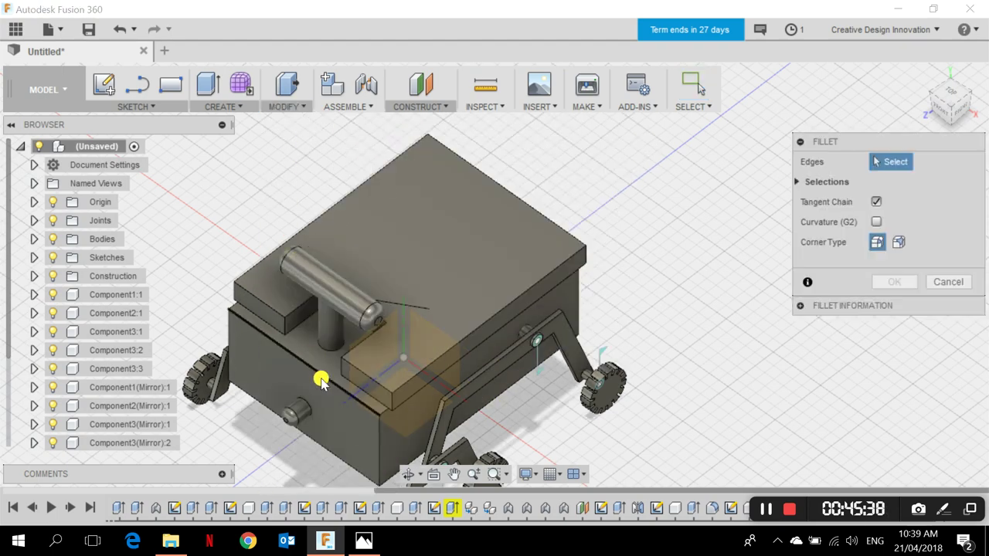
middle_click_drag(320, 375, 376, 348, "shift")
scroll(433, 314, "up", 5)
middle_click_drag(449, 349, 466, 318, "shift")
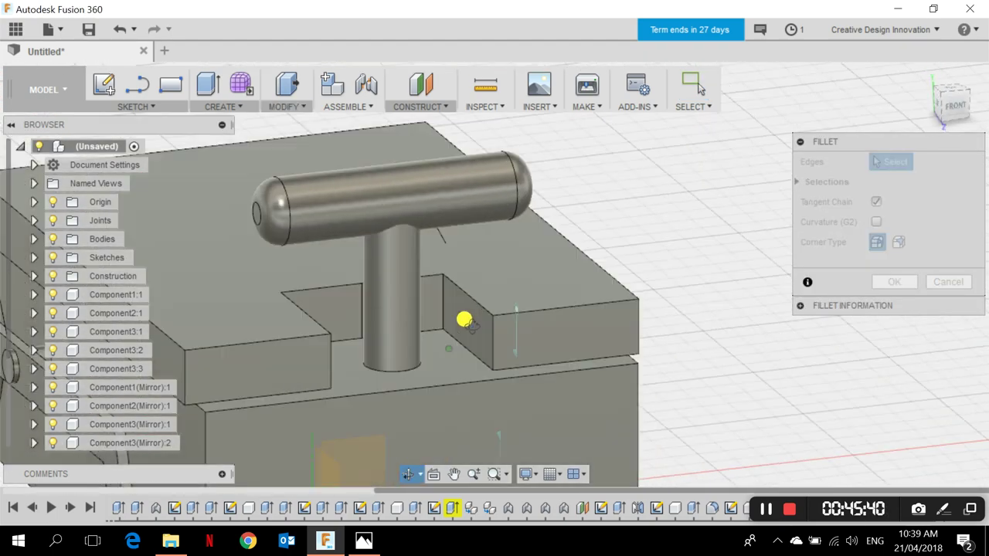
left_click(440, 299)
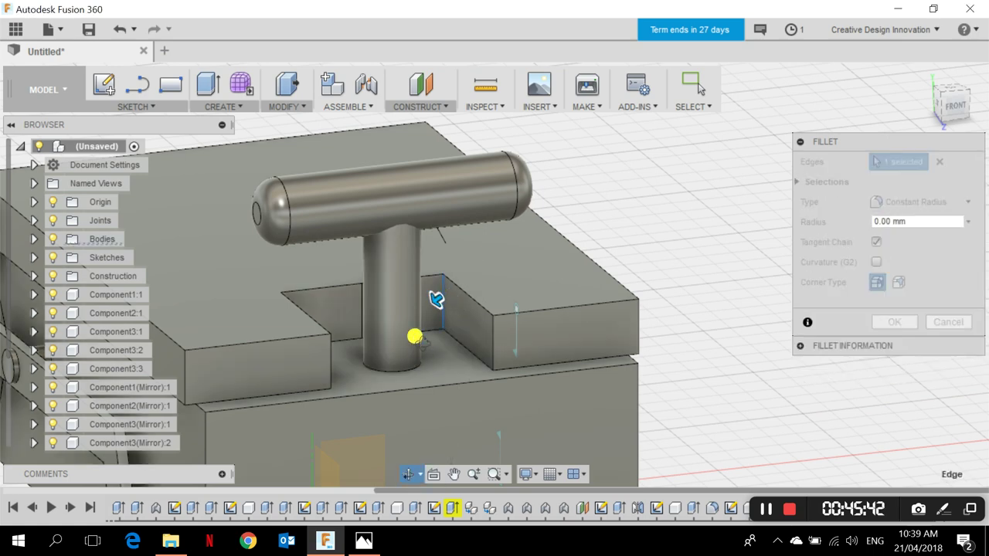
middle_click_drag(413, 336, 371, 342, "shift")
left_click(297, 293)
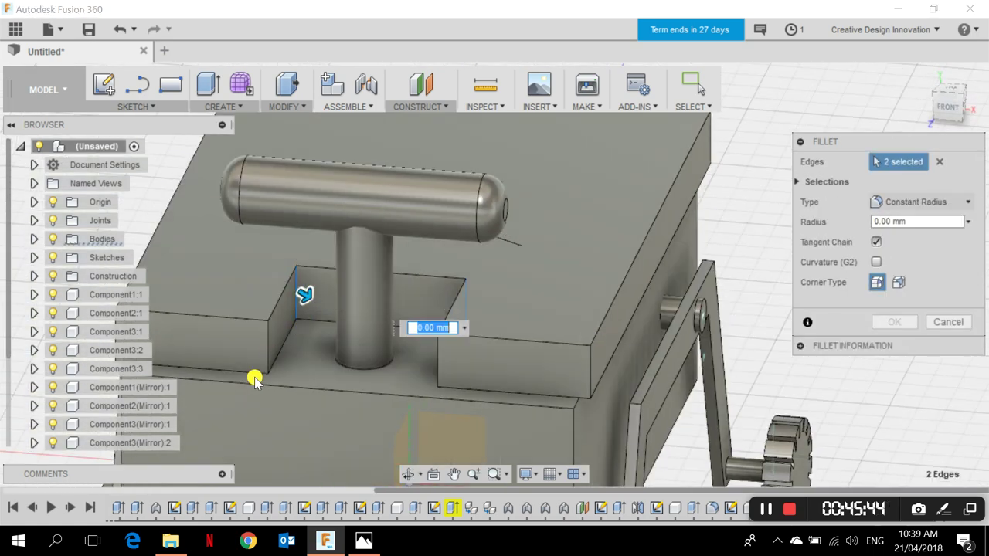
left_click(269, 358)
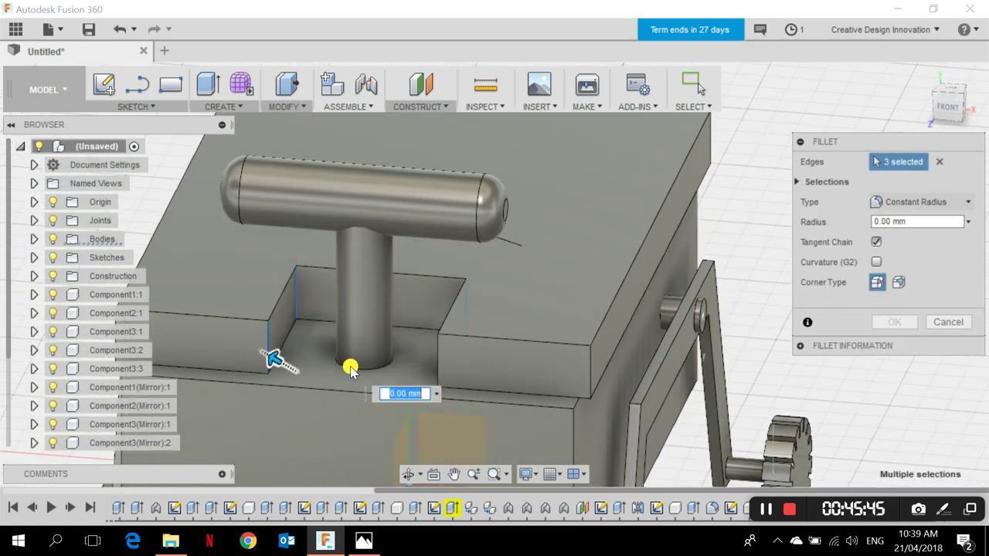
left_click(436, 363)
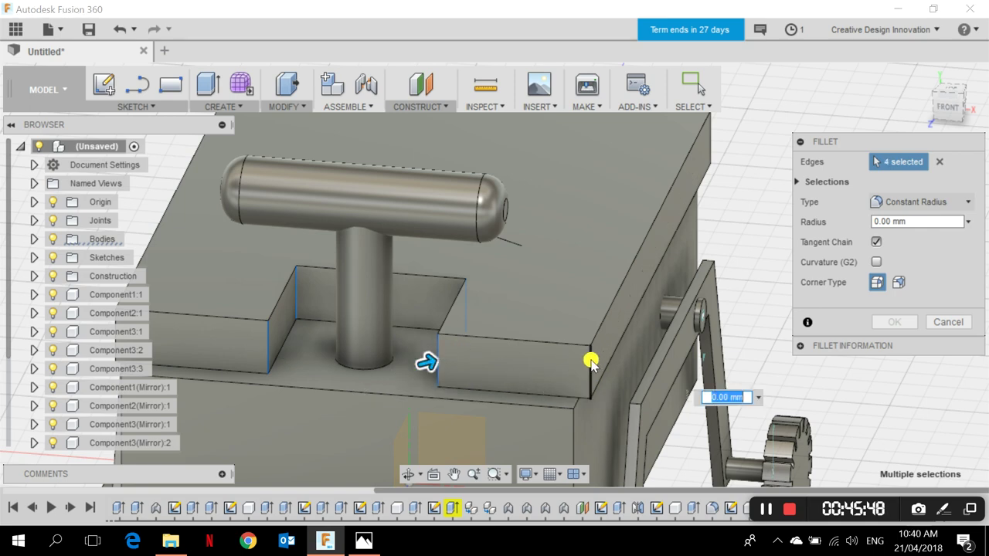
- Add the four outer vertical corner edges of the top plate to the fillet selection
middle_click_drag(685, 369, 532, 324, "shift")
left_click(684, 223)
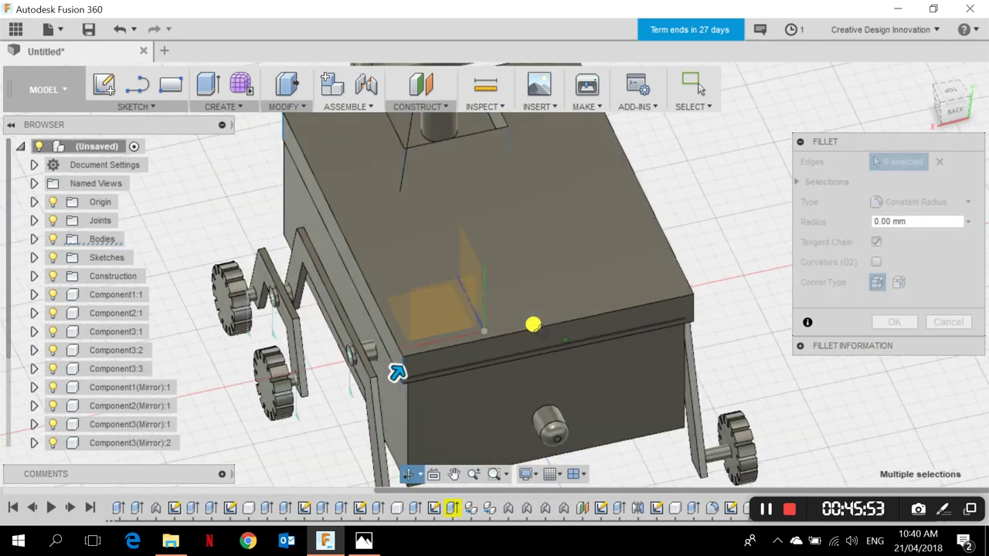
left_click(695, 313)
middle_click_drag(697, 309, 600, 335, "shift")
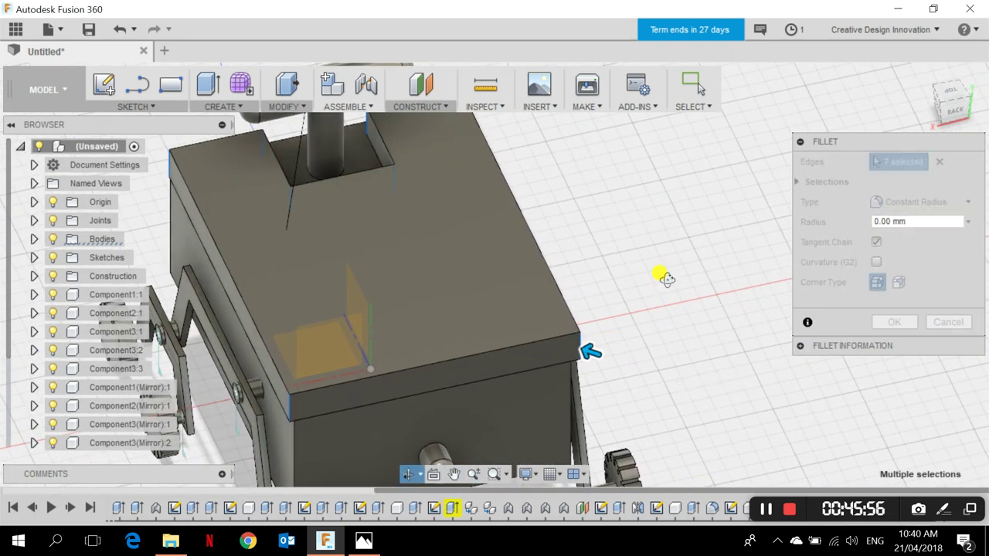
middle_click_drag(657, 274, 579, 328, "shift")
middle_click_drag(642, 356, 688, 331, "shift")
left_click(712, 270)
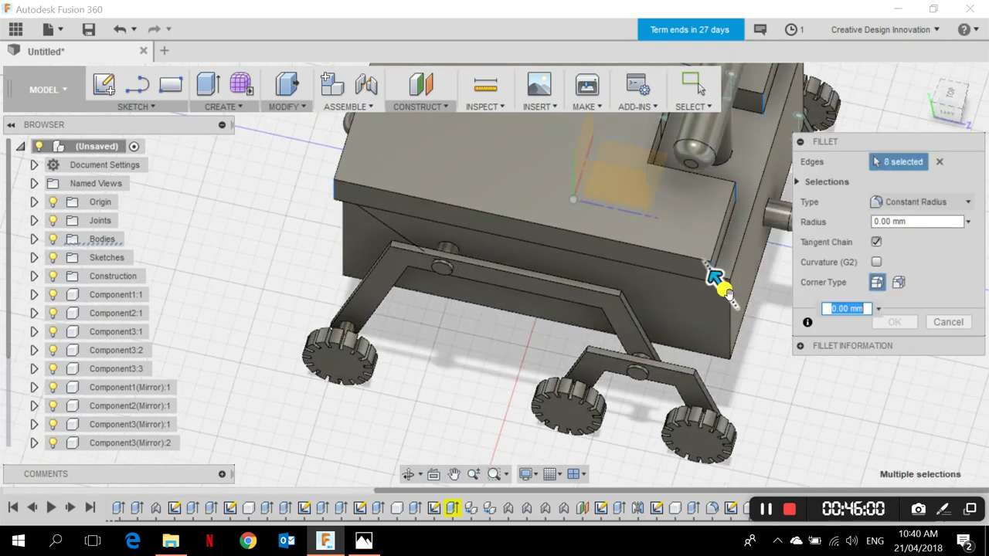
middle_click_drag(718, 282, 724, 297, "shift")
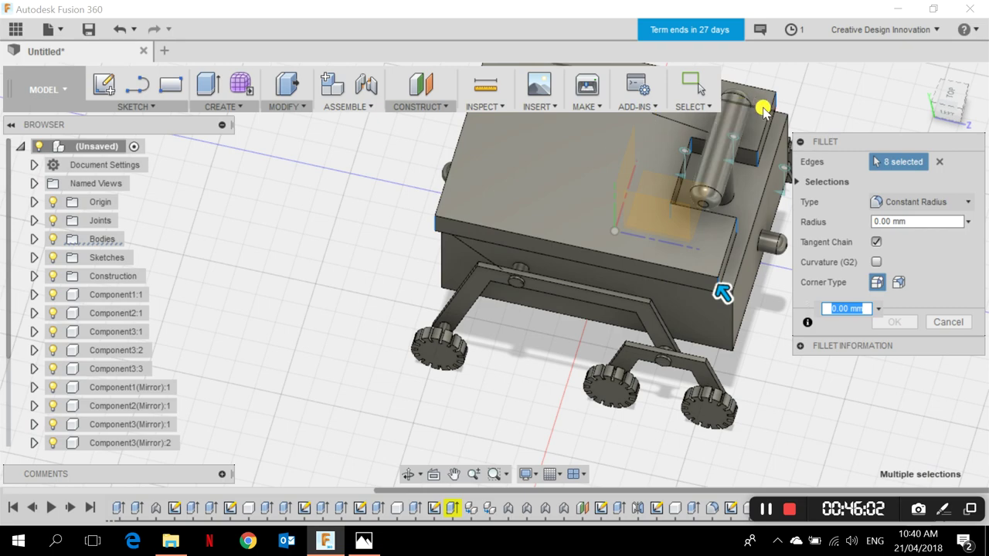
- Round the eight selected vertical plate edges with a 5 mm constant-radius fillet
left_click(925, 72)
scroll(116, 240, "down", 2)
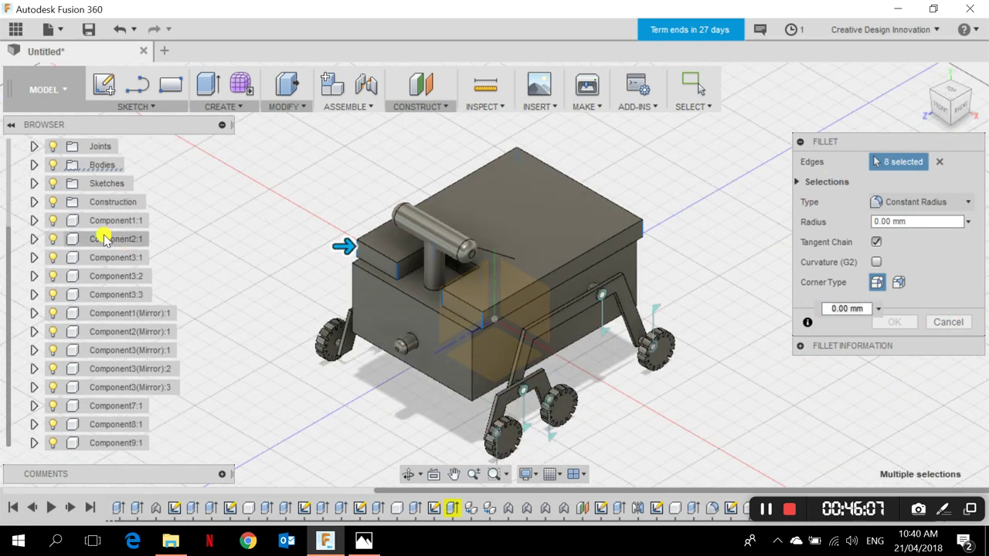
scroll(342, 280, "up", 3)
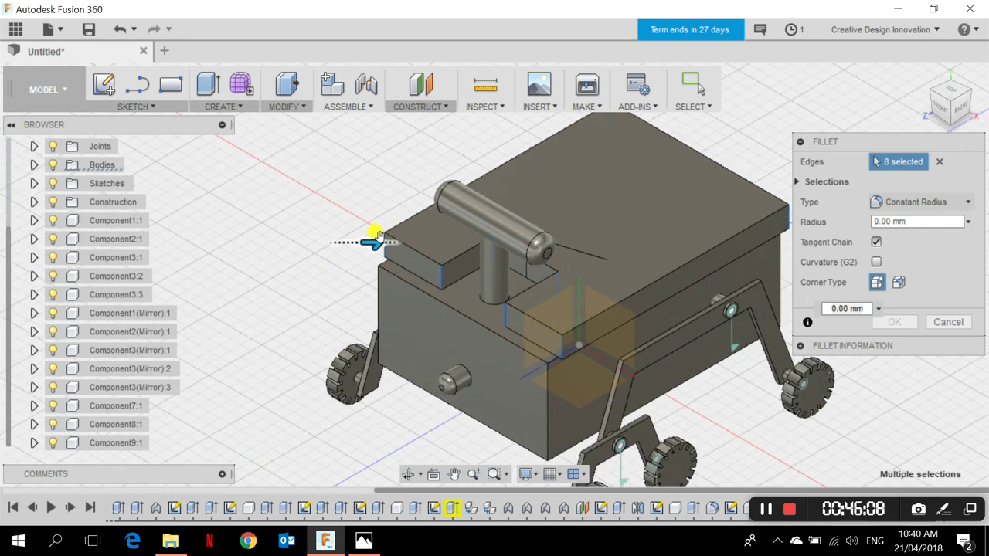
left_click_drag(384, 242, 378, 242)
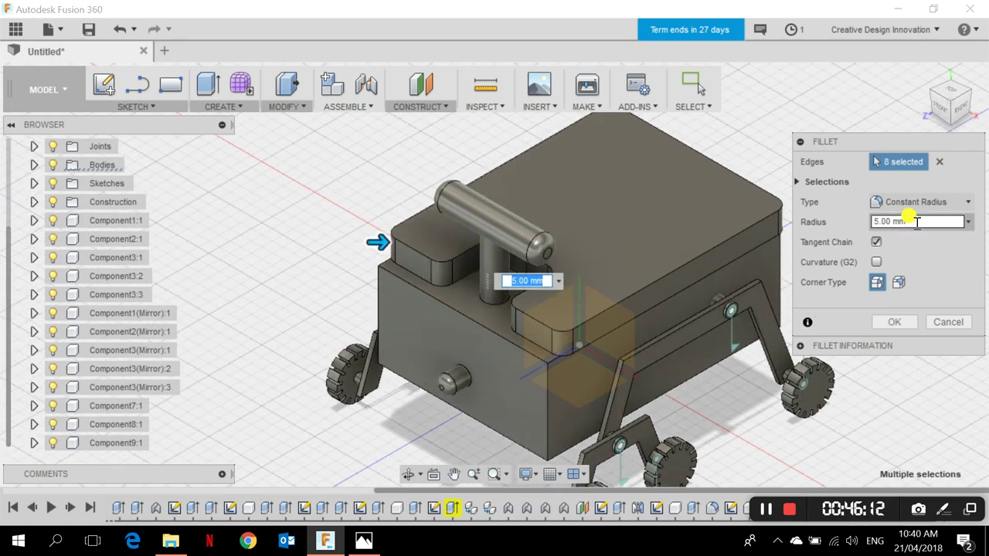
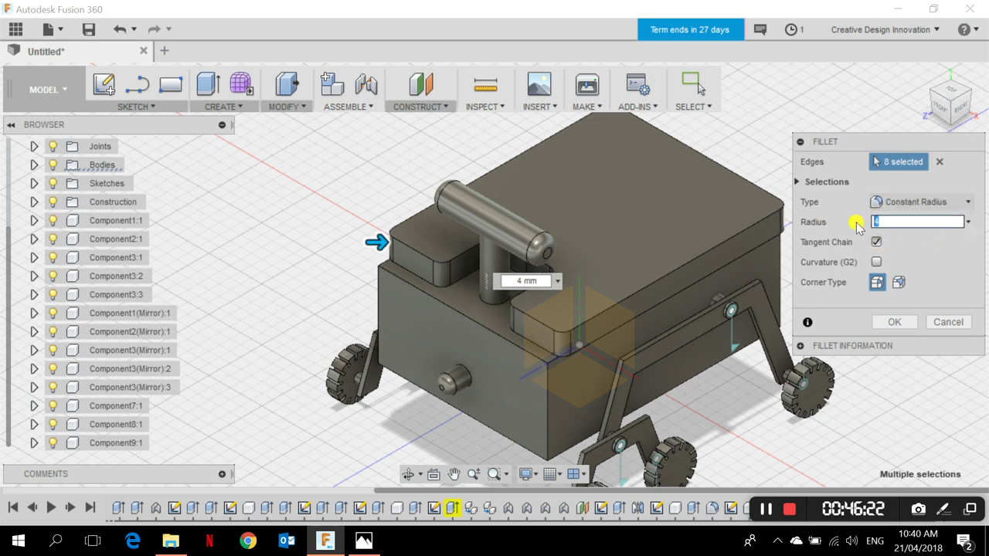
left_click(894, 323)
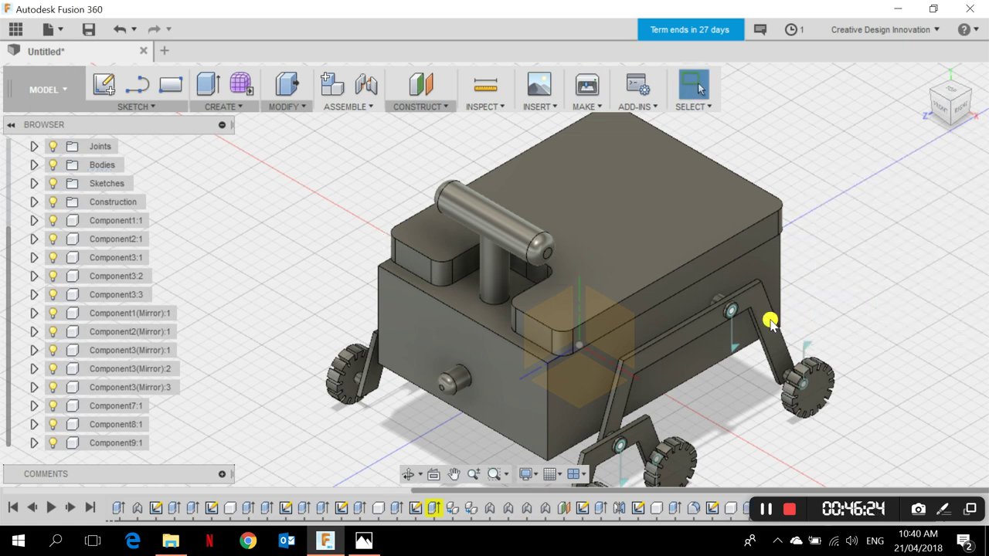
- Chamfer the continuous upper edge of the notched top plate with an equal distance of 3 mm
left_click(279, 108)
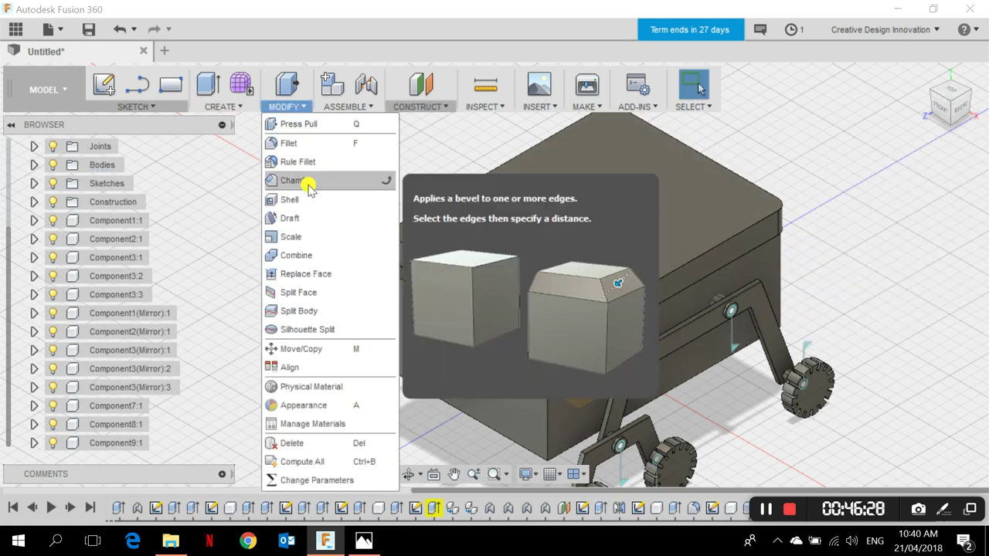
left_click(308, 187)
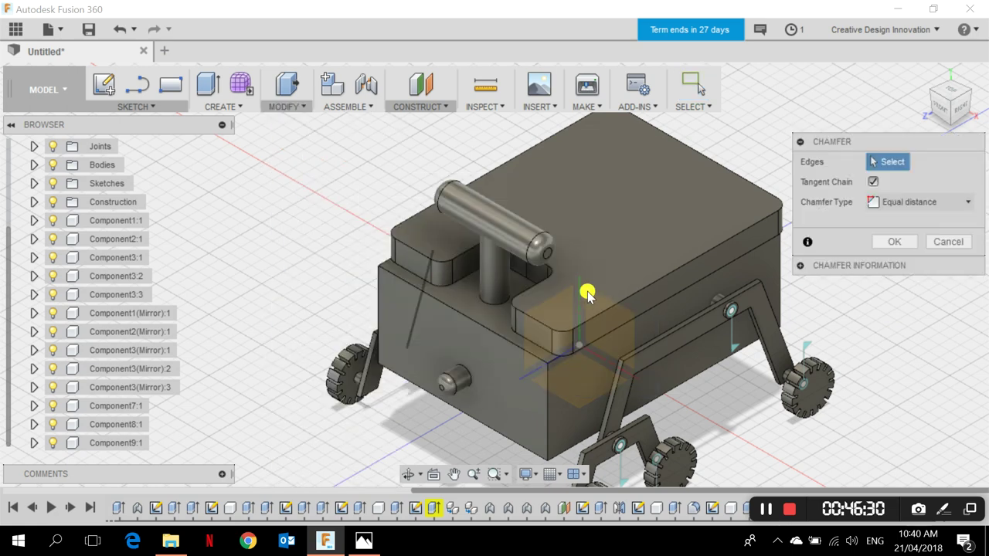
left_click(612, 303)
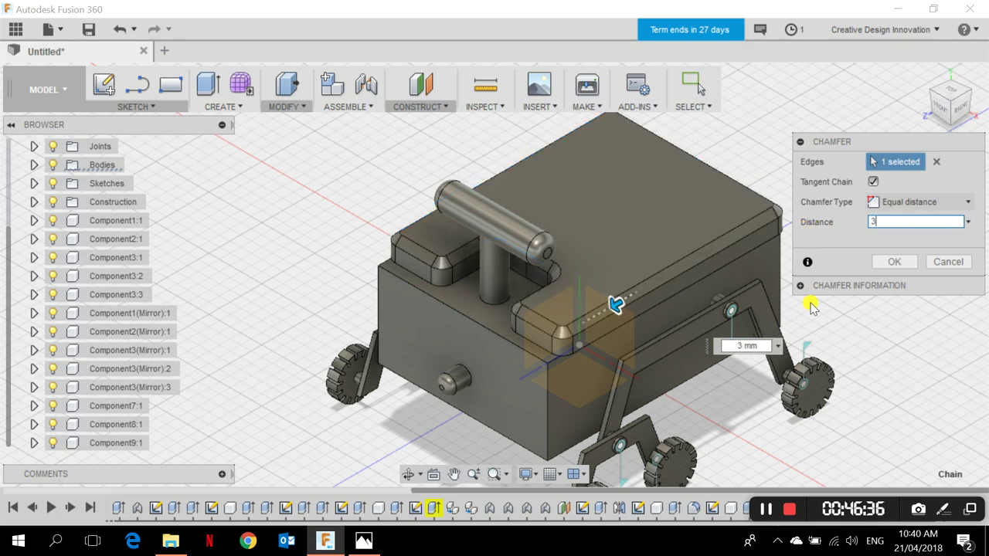
left_click(895, 263)
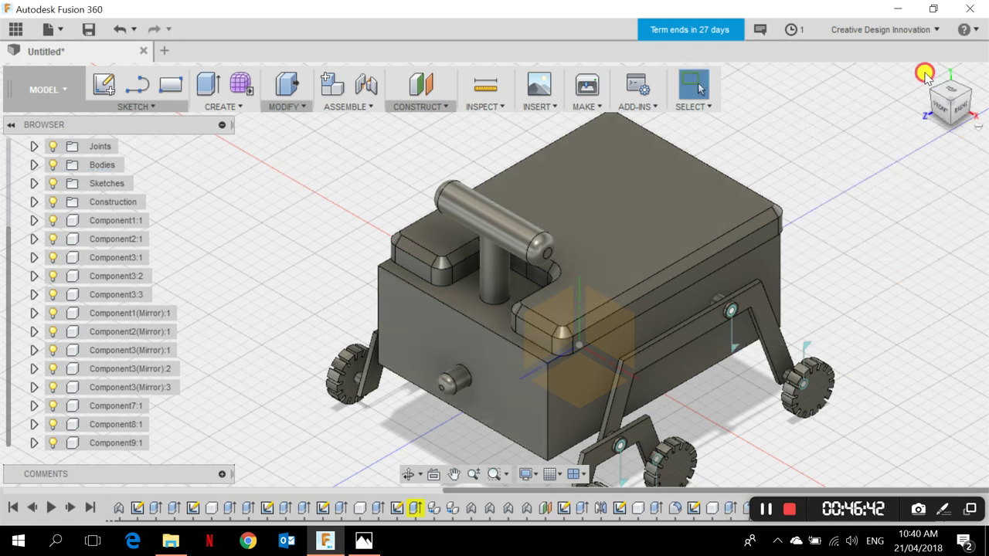
- Hide the origin planes and axes, and inspect the rover from below and in isometric view
left_click_drag(924, 75, 451, 286)
scroll(78, 246, "up", 3)
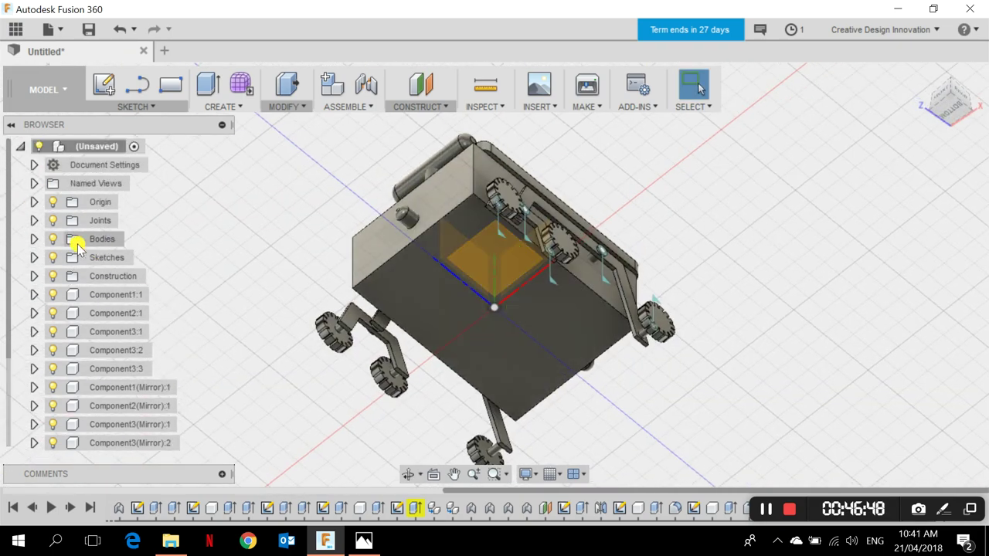
left_click(53, 202)
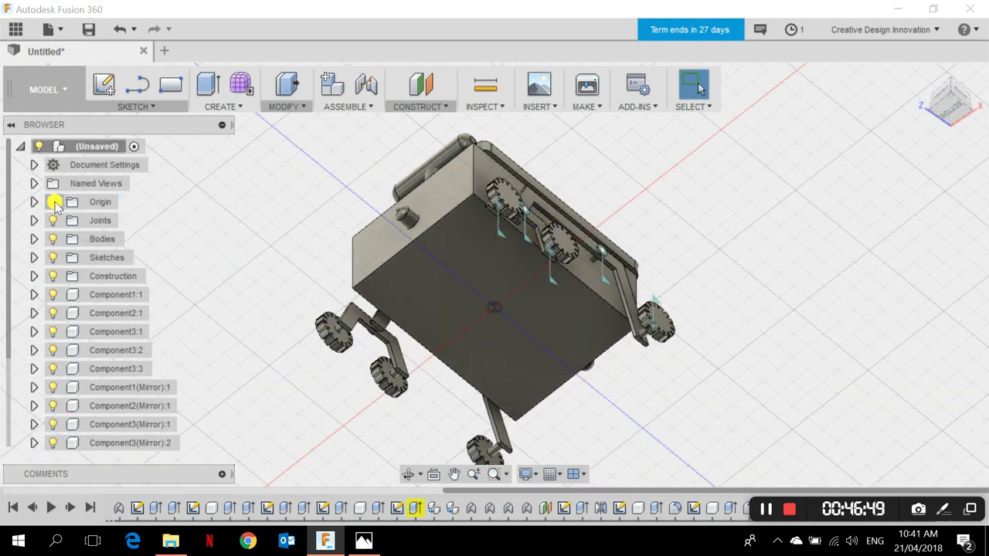
left_click(927, 80)
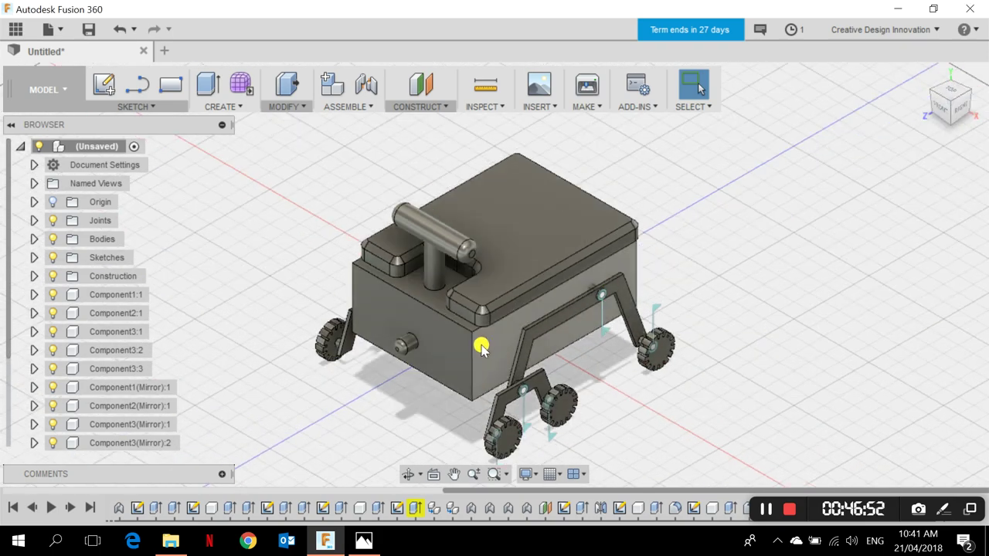
middle_click_drag(627, 401, 524, 306, "shift")
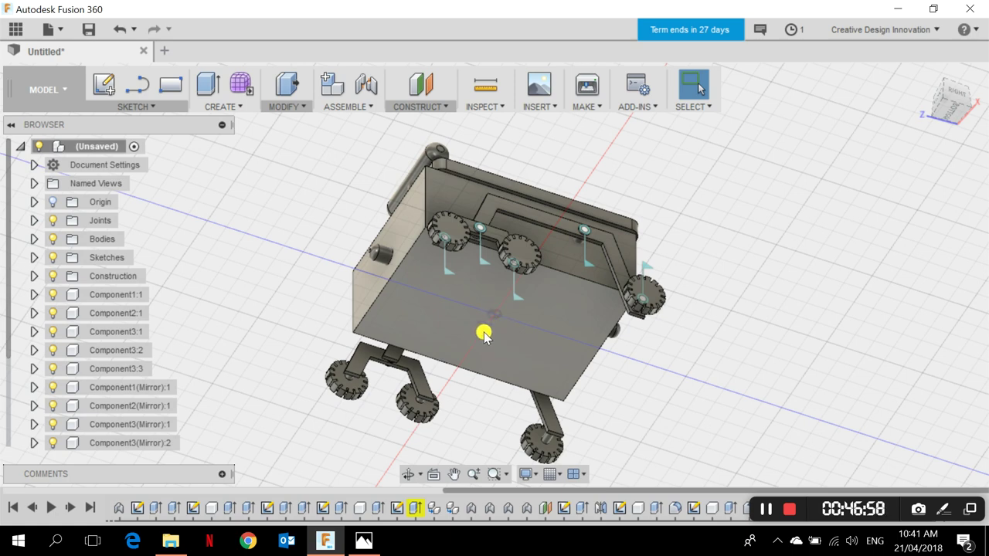
left_click(925, 74)
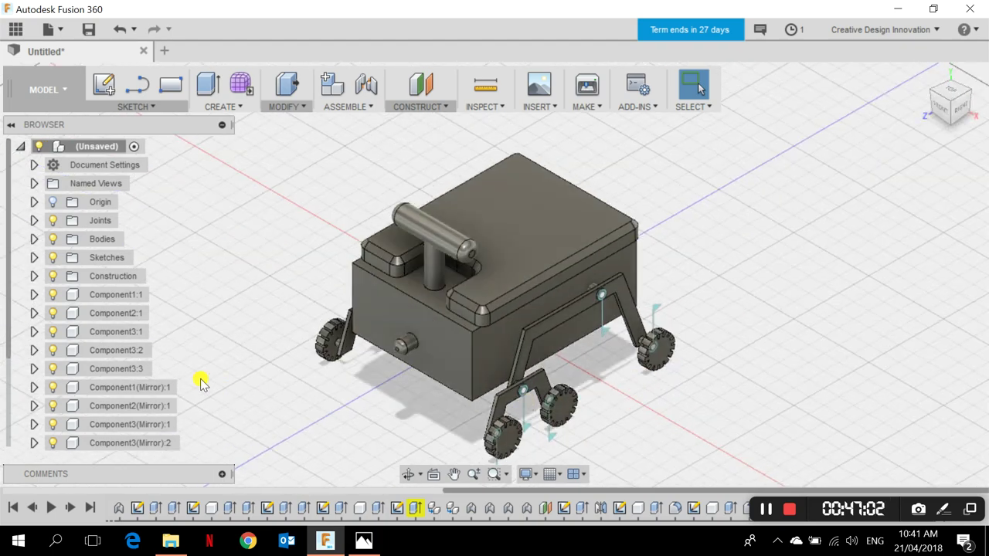
- Switch to the Render workspace and frame the whole rover
left_click(23, 86)
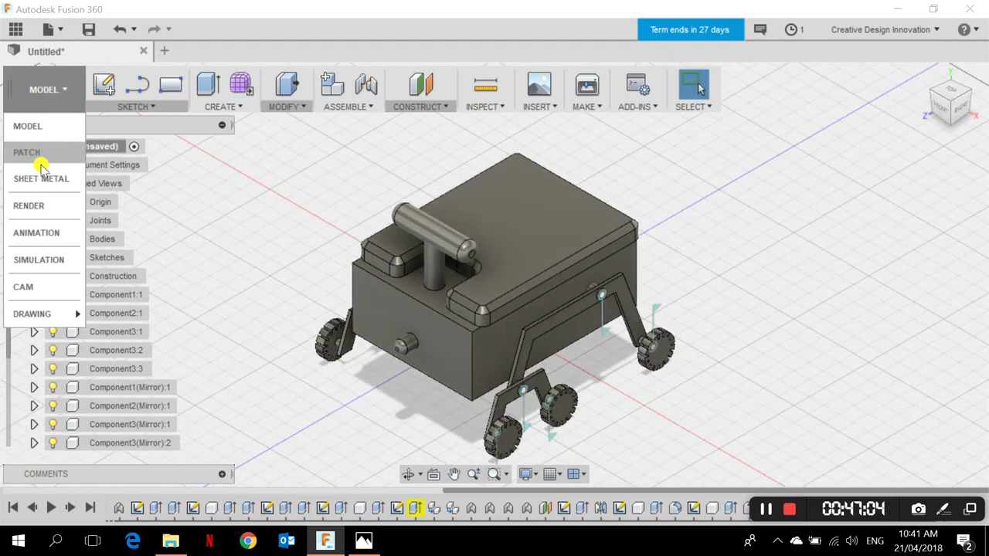
left_click(52, 204)
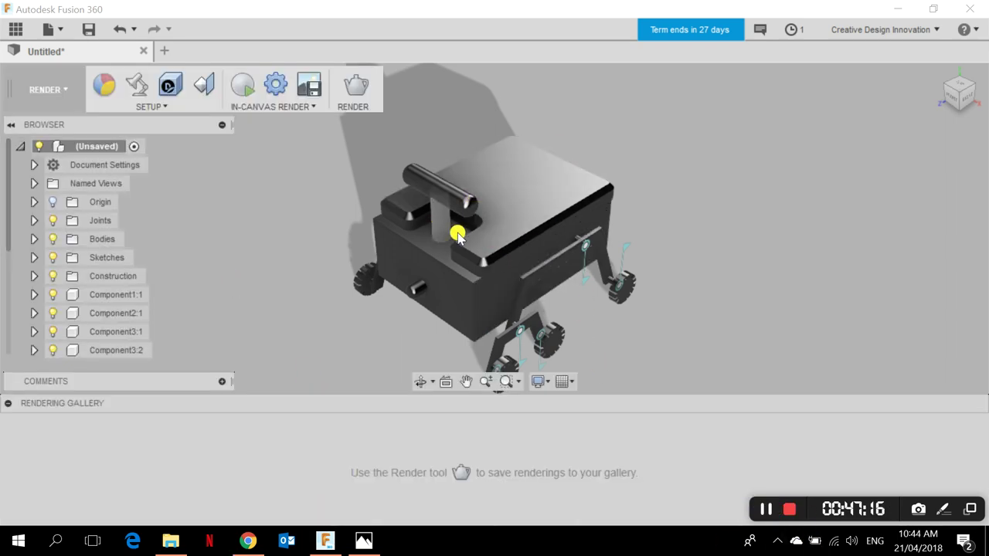
middle_click_drag(541, 298, 302, 193, "shift")
- Start the Appearance command and set appearances to apply to bodies and components
left_click(103, 96)
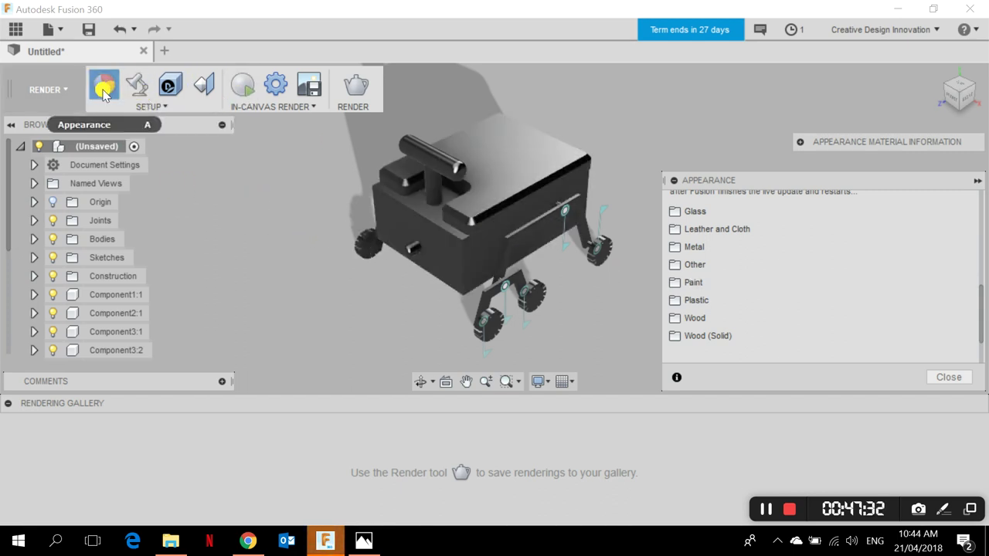
scroll(856, 199, "up", 3)
scroll(909, 293, "down", 2)
scroll(905, 289, "down", 2)
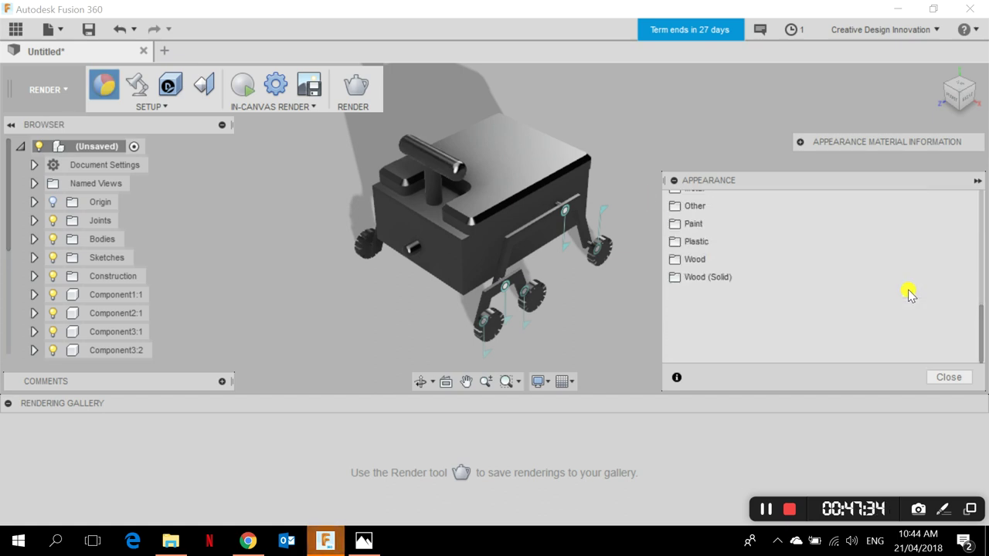
scroll(876, 288, "up", 6)
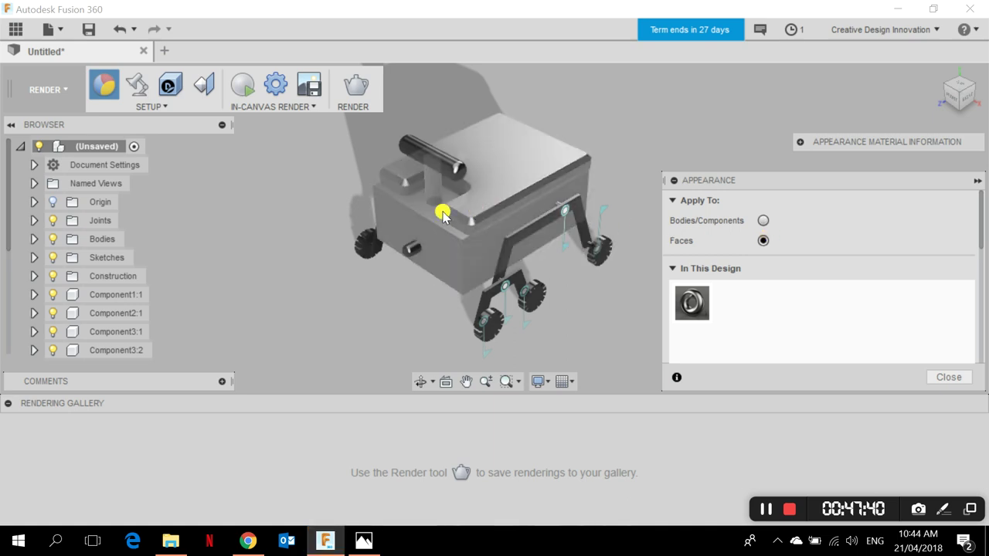
scroll(453, 221, "up", 2)
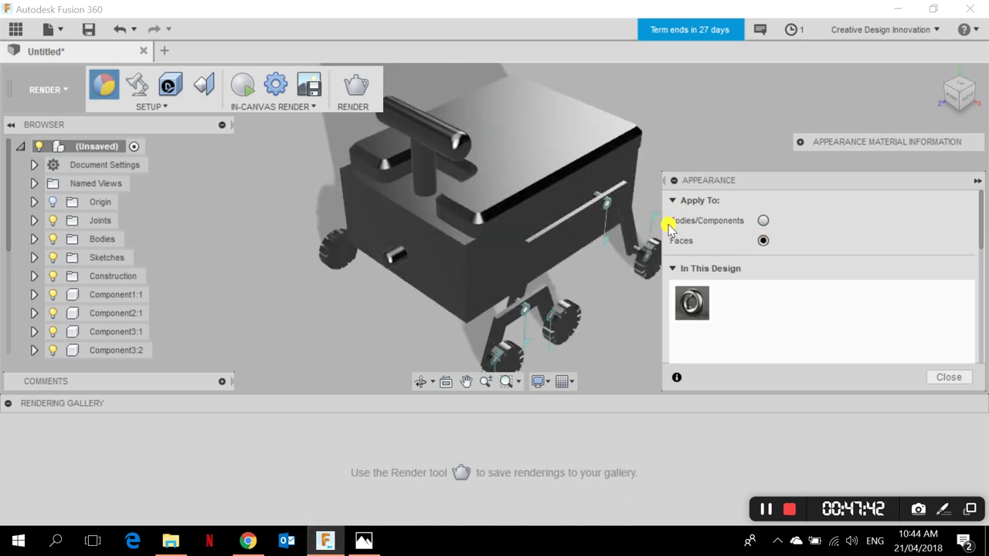
left_click(764, 220)
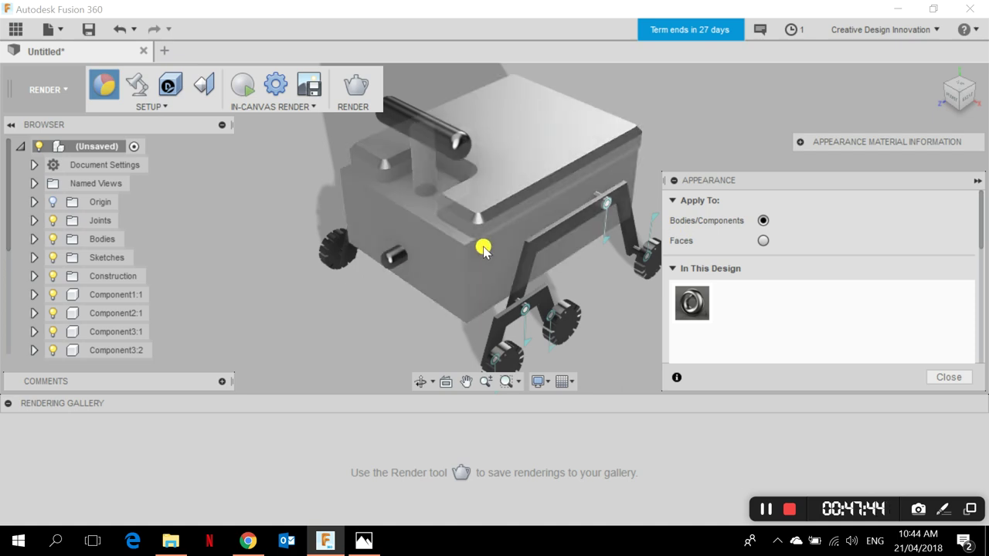
left_click(456, 219)
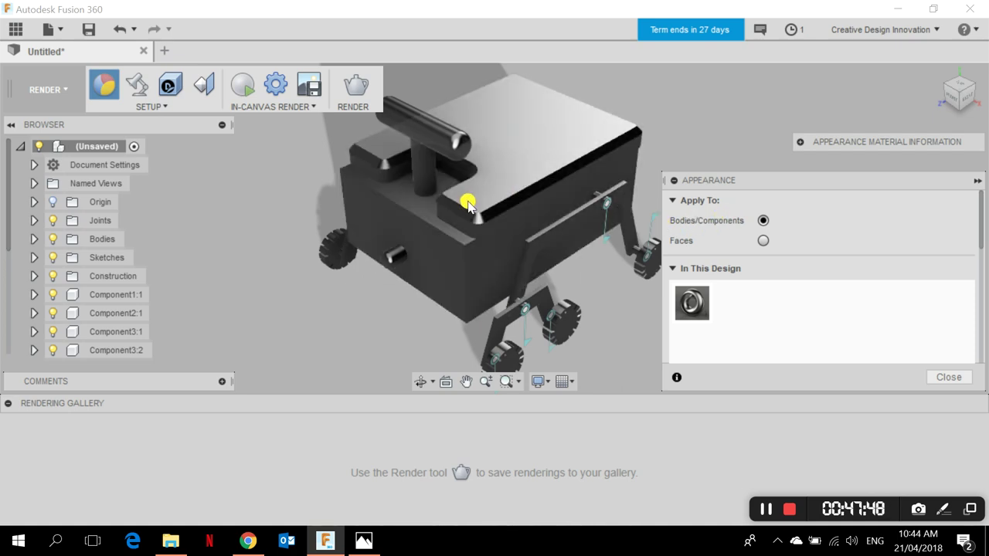
- Apply the Rubber - Hard appearance from the library's Other > Rubber category to the wheels on the near side of the rover
scroll(861, 269, "down", 6)
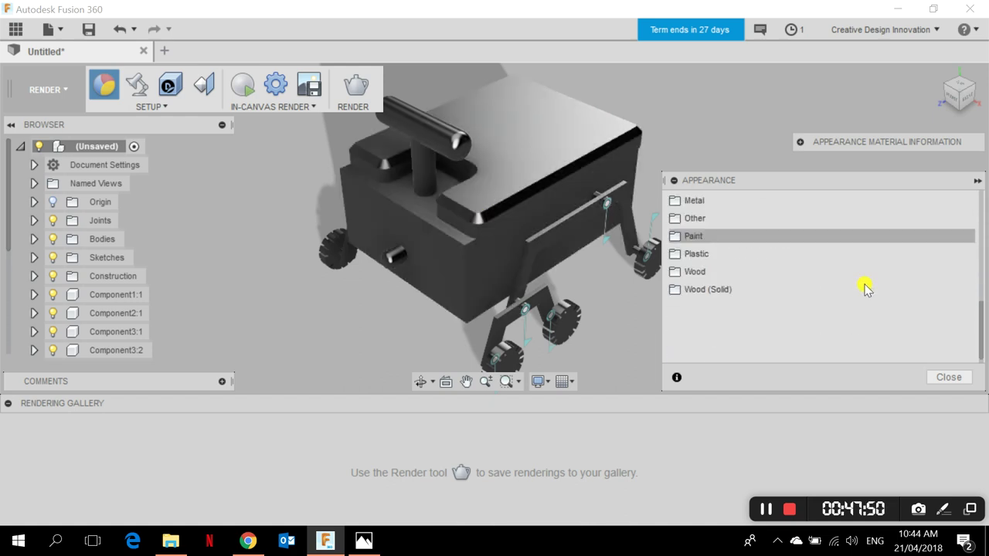
scroll(761, 318, "up", 3)
scroll(754, 317, "down", 3)
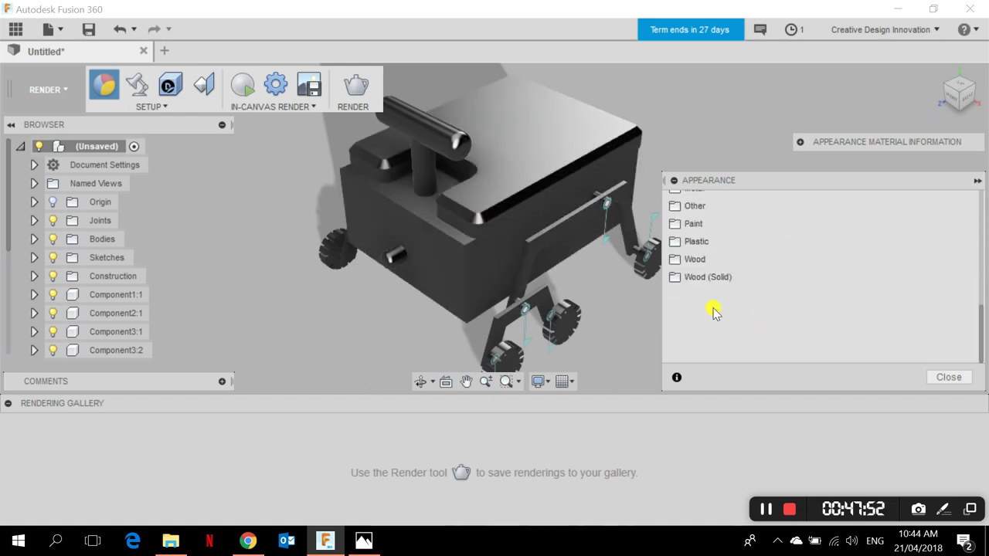
scroll(710, 297, "up", 2)
left_click(701, 253)
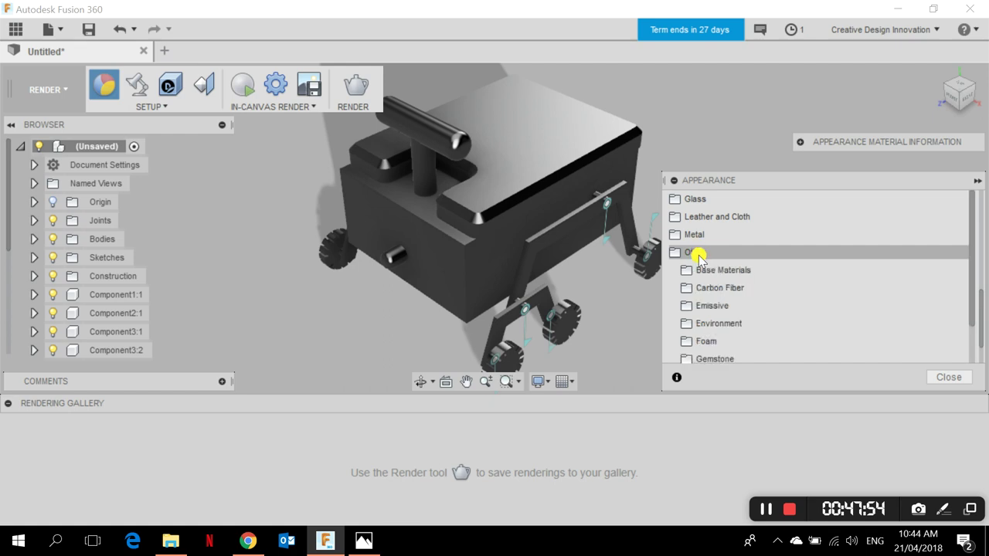
scroll(750, 284, "down", 3)
scroll(686, 275, "up", 3)
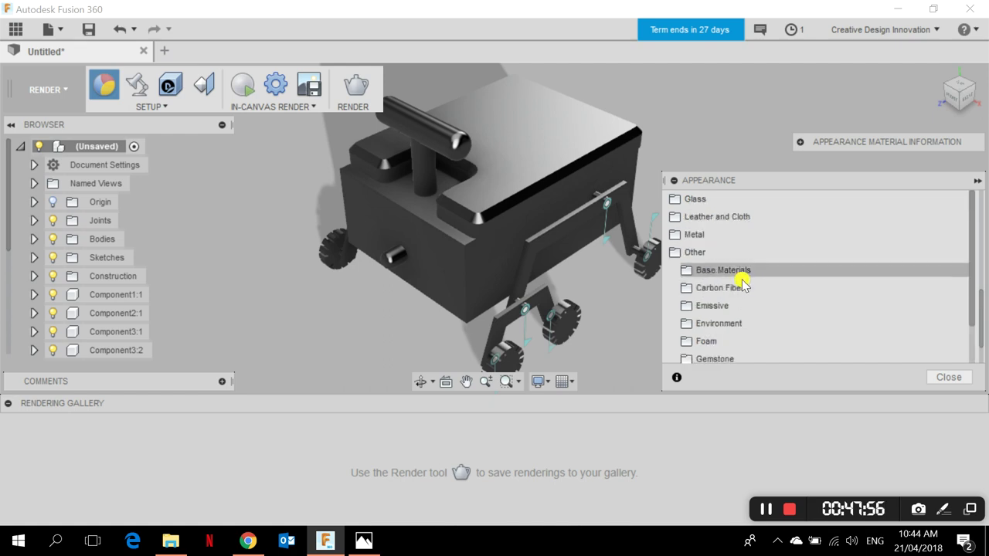
scroll(729, 262, "down", 5)
left_click(740, 282)
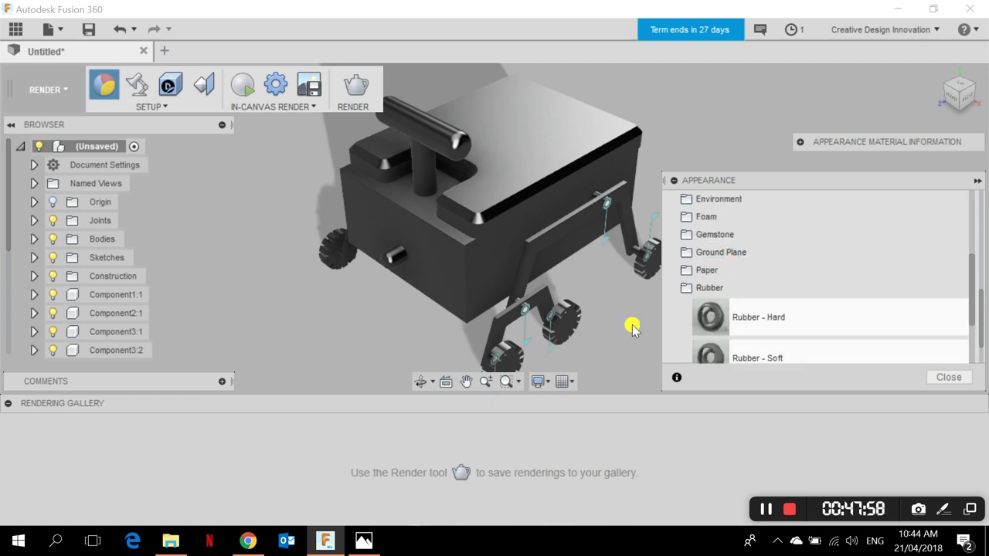
scroll(803, 278, "down", 1)
left_click_drag(801, 280, 564, 337)
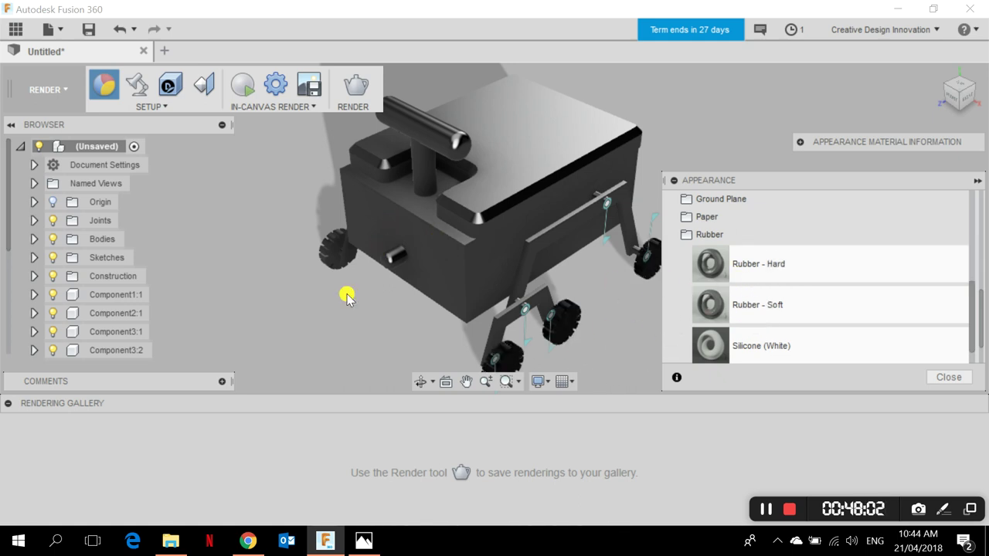
- Apply the same hard rubber appearance to the three wheels on the opposite side of the rover
middle_click_drag(347, 294, 494, 267, "shift")
left_click_drag(786, 267, 388, 257)
key("Escape")
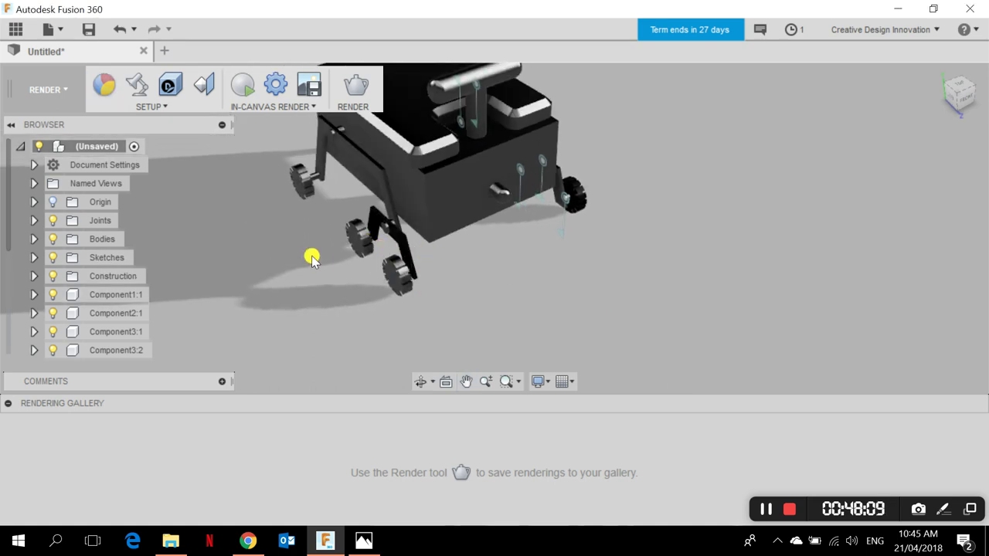
middle_click_drag(602, 267, 541, 261, "shift")
left_click(112, 91)
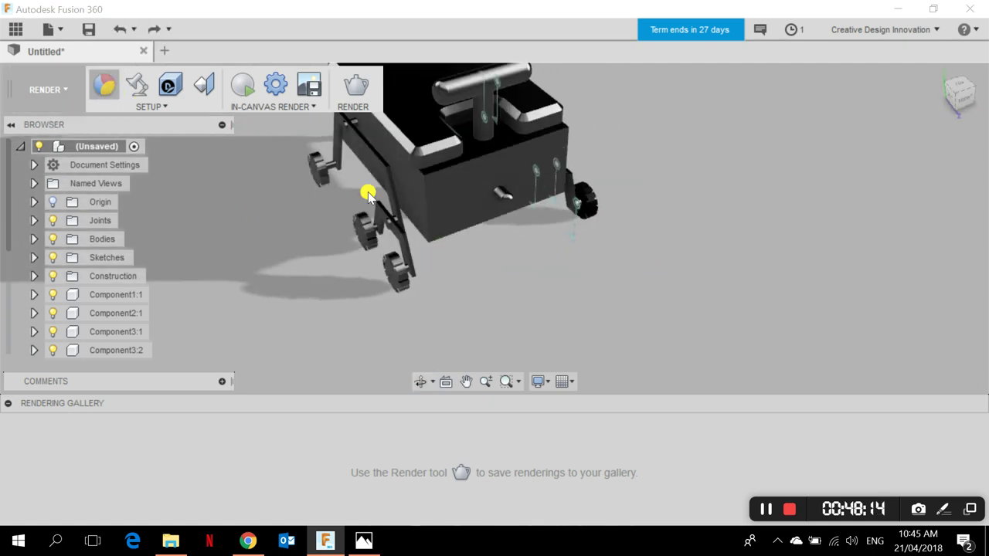
left_click_drag(691, 302, 466, 305)
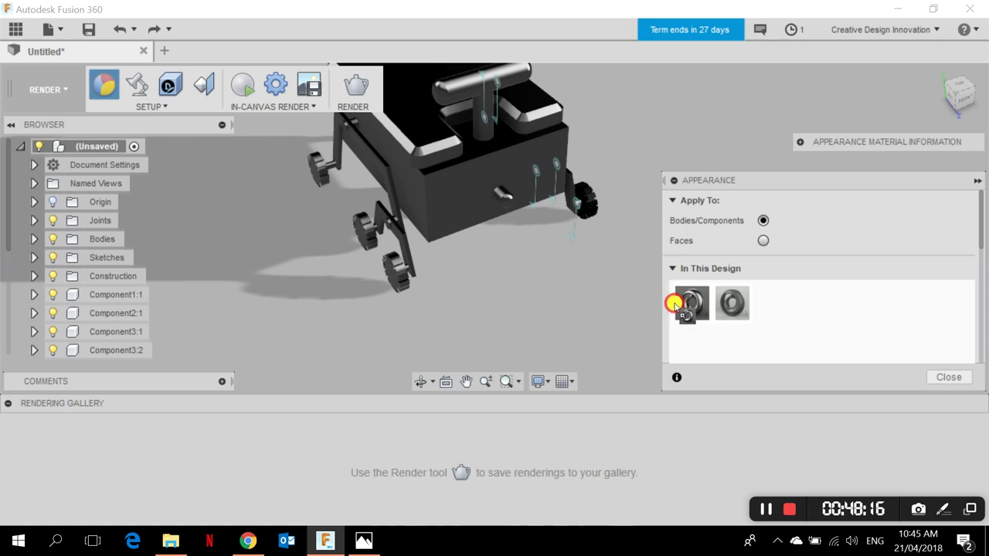
left_click_drag(730, 302, 588, 313)
left_click_drag(397, 278, 369, 228)
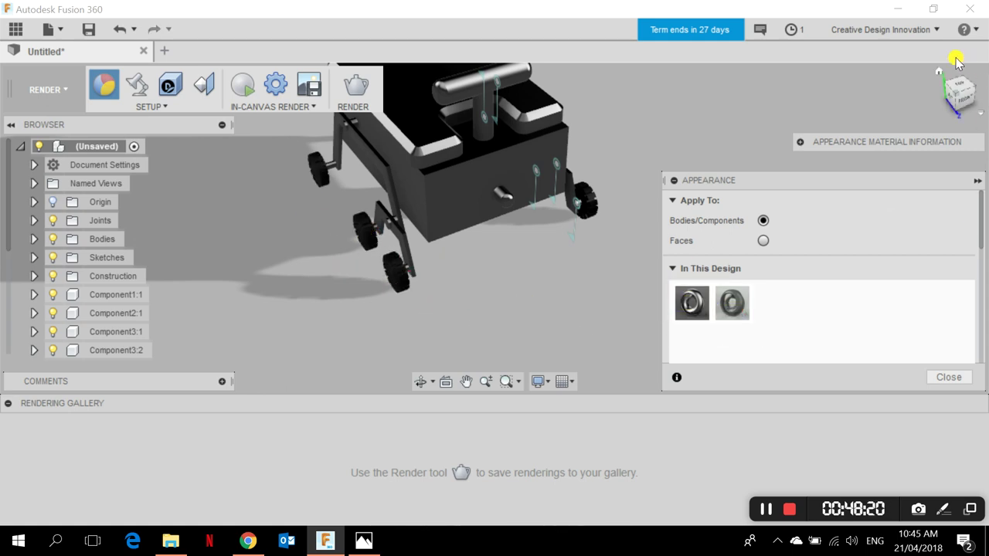
- Return to the home view, collapse the Rubber and Other appearance categories, and expand the Paint category
left_click(939, 71)
middle_click_drag(435, 250, 403, 239)
scroll(823, 256, "down", 5)
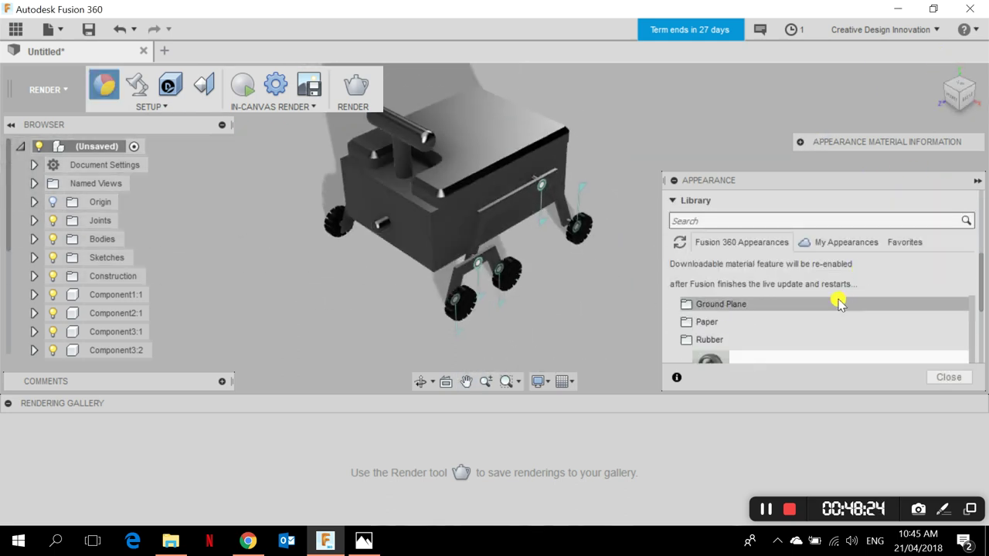
scroll(776, 297, "down", 2)
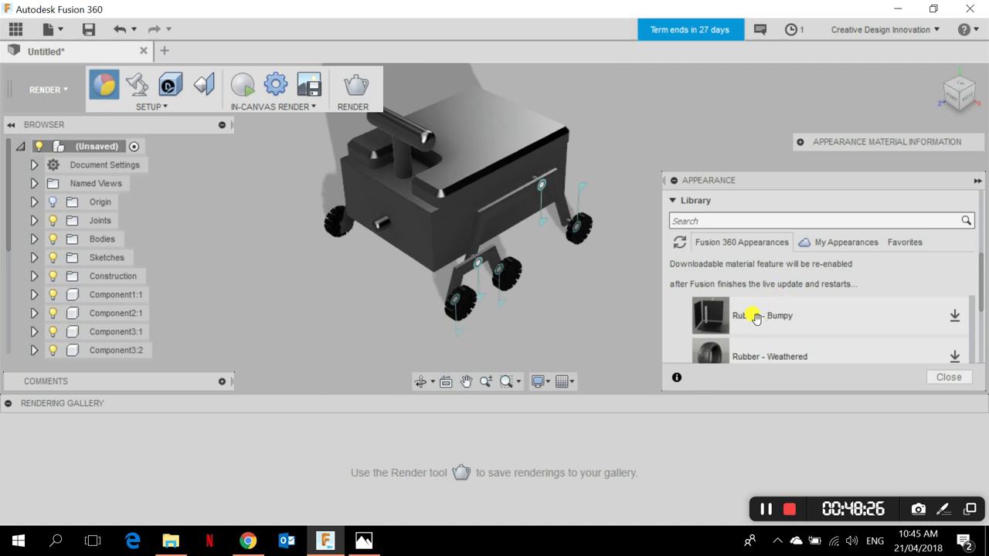
scroll(756, 318, "down", 2)
scroll(746, 316, "up", 5)
scroll(746, 316, "down", 2)
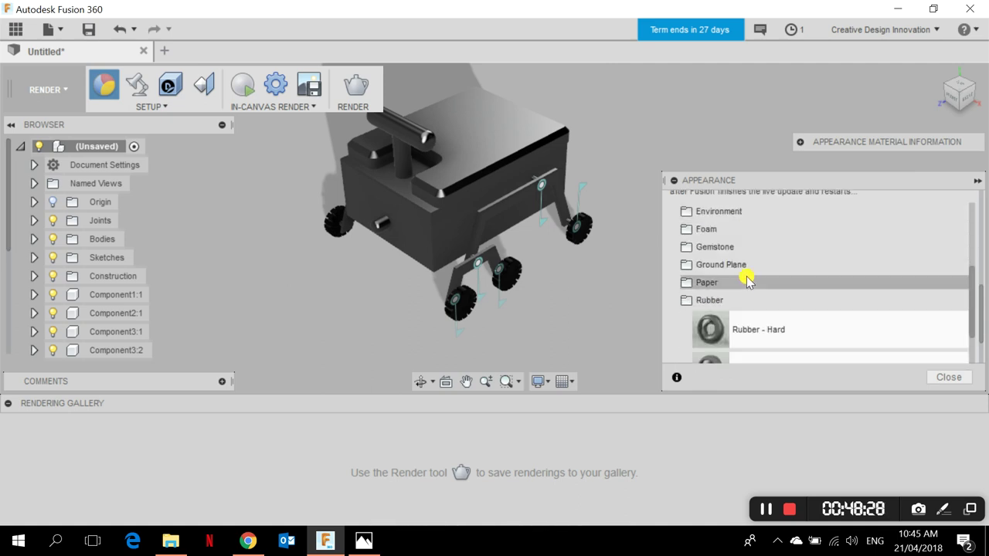
left_click(734, 299)
scroll(719, 311, "down", 1)
scroll(720, 309, "up", 3)
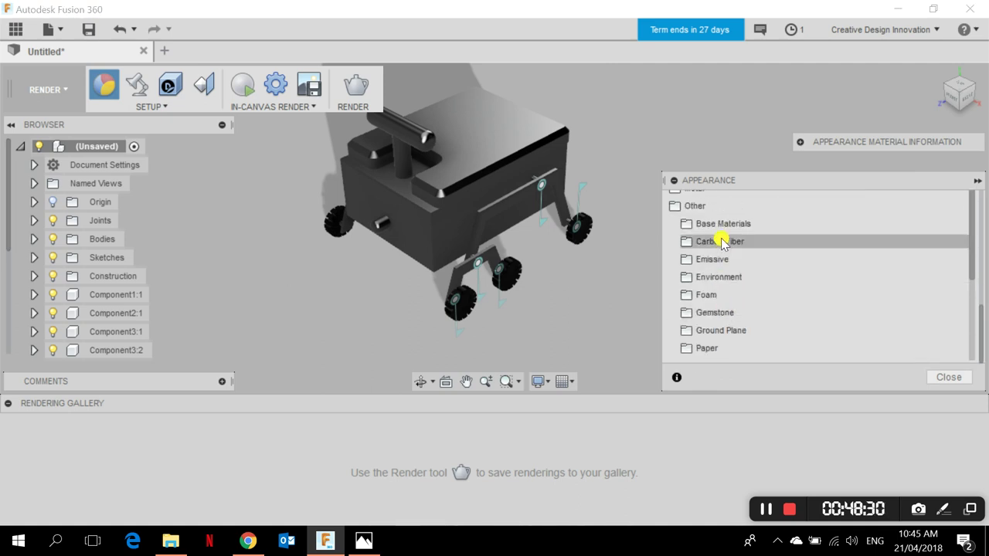
left_click(709, 205)
left_click(710, 227)
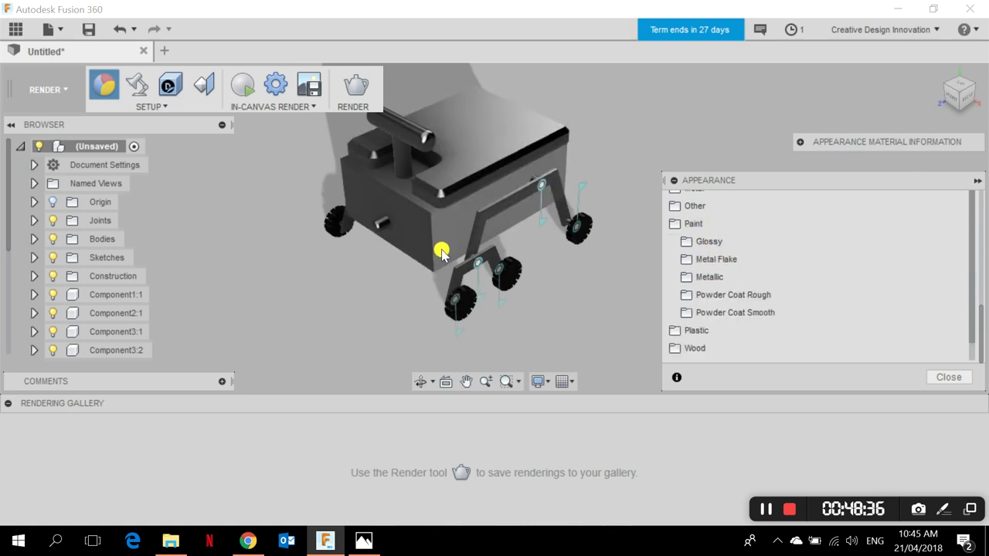
- Apply the Paint - Enamel Glossy (Grey) appearance to the rover's main body
scroll(441, 251, "up", 1)
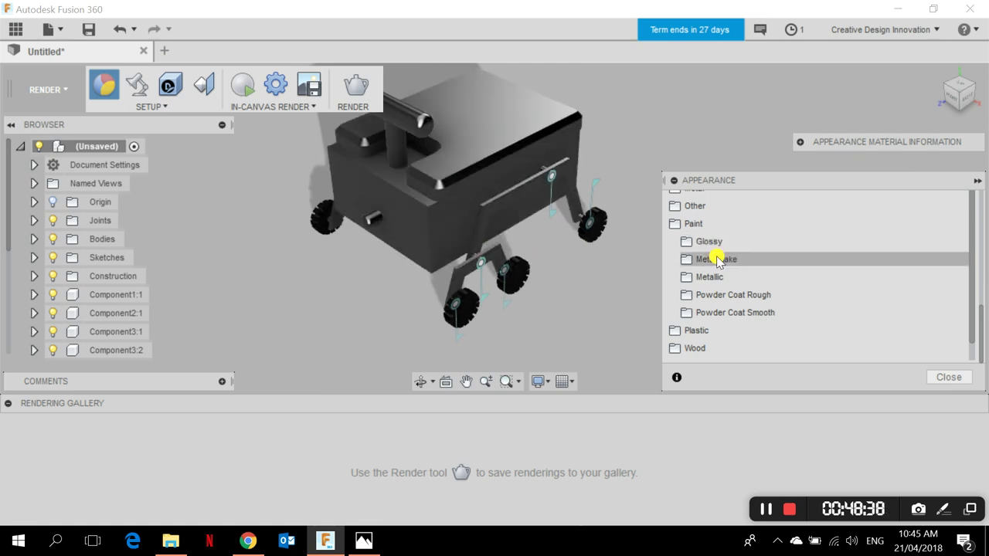
scroll(715, 257, "up", 1)
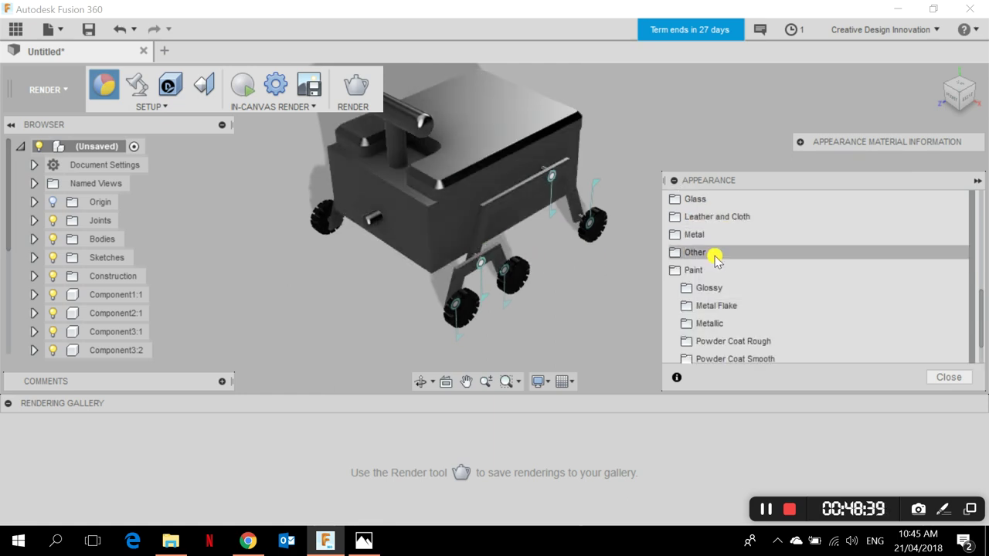
left_click(736, 294)
scroll(734, 292, "down", 2)
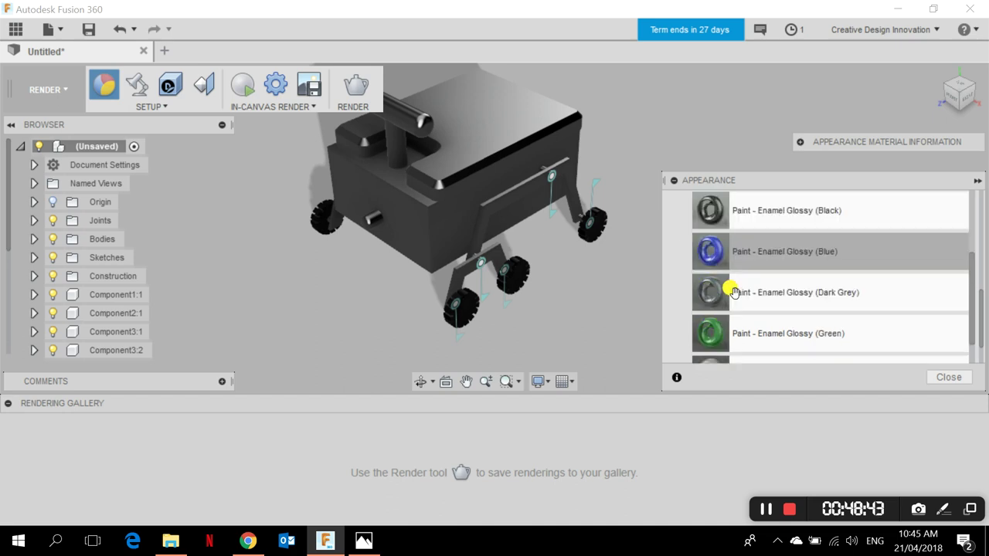
scroll(765, 248, "down", 3)
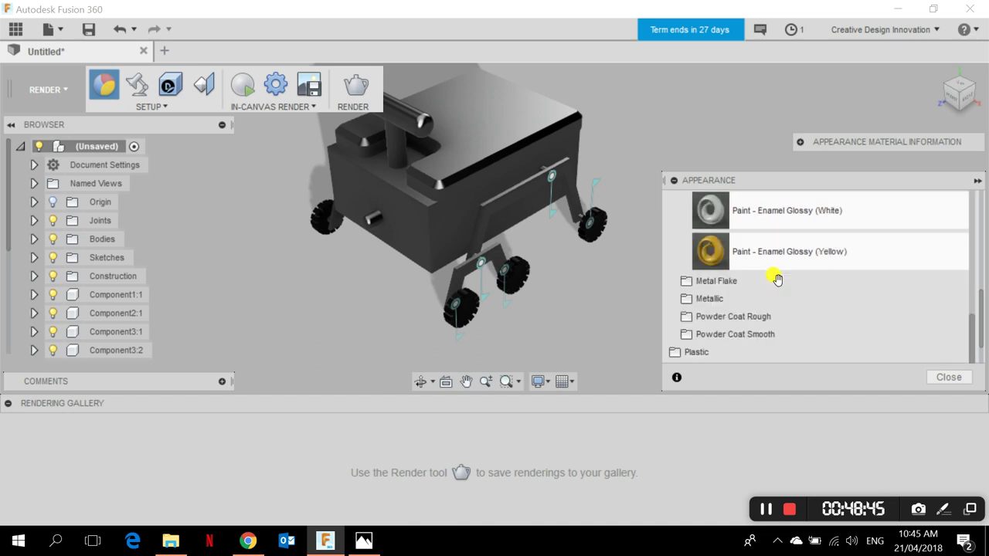
scroll(767, 247, "up", 2)
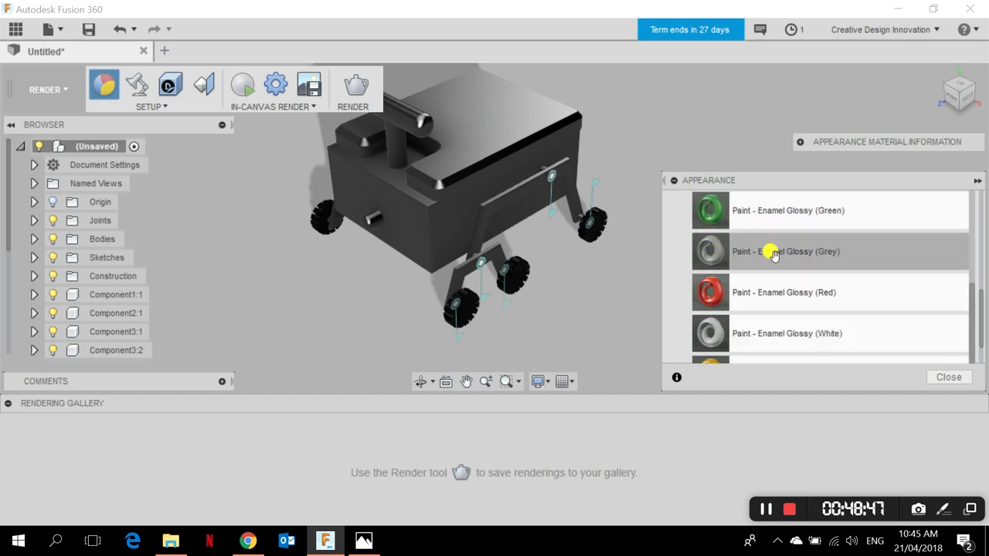
left_click_drag(774, 255, 431, 253)
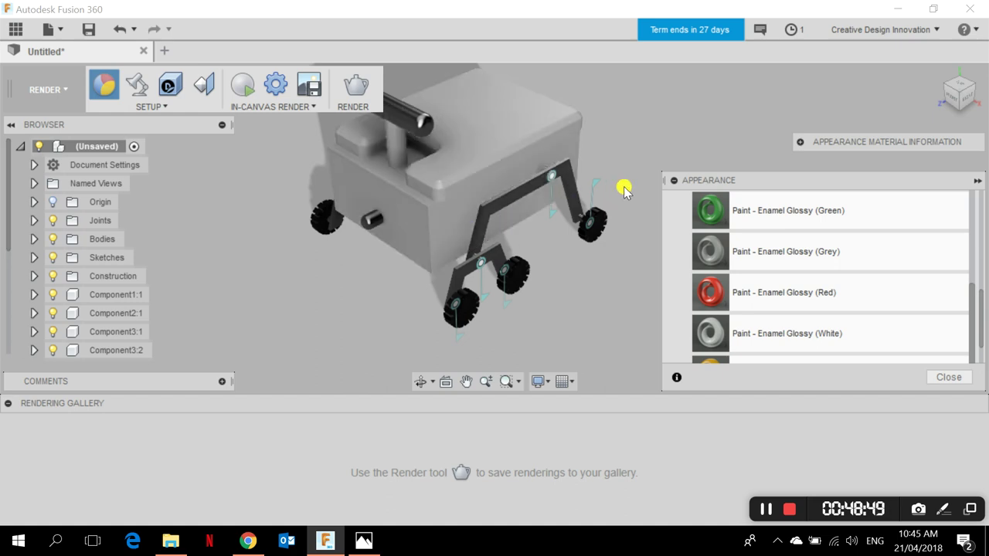
- Set appearances to apply to faces and open the Aluminum category under Metal in the library
scroll(955, 283, "up", 2)
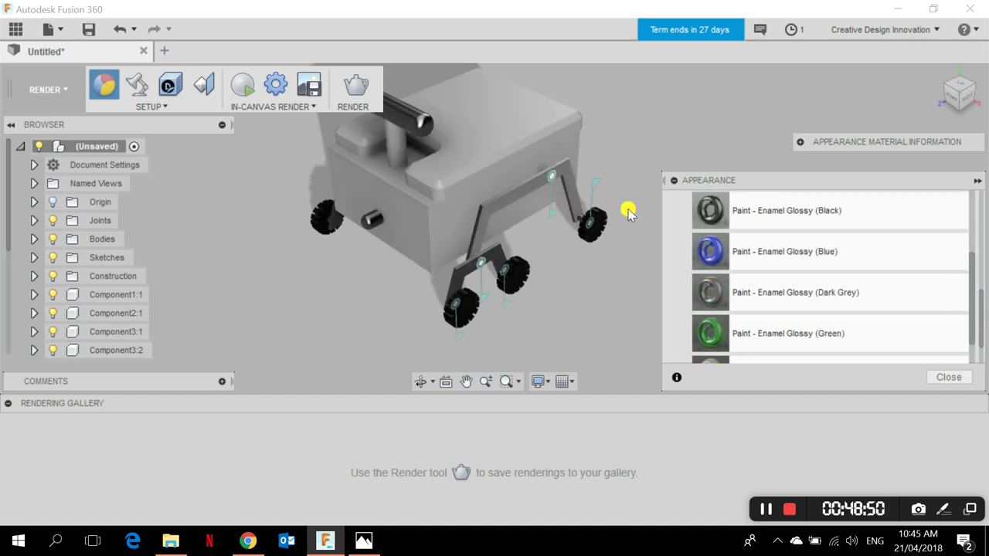
scroll(821, 283, "up", 10)
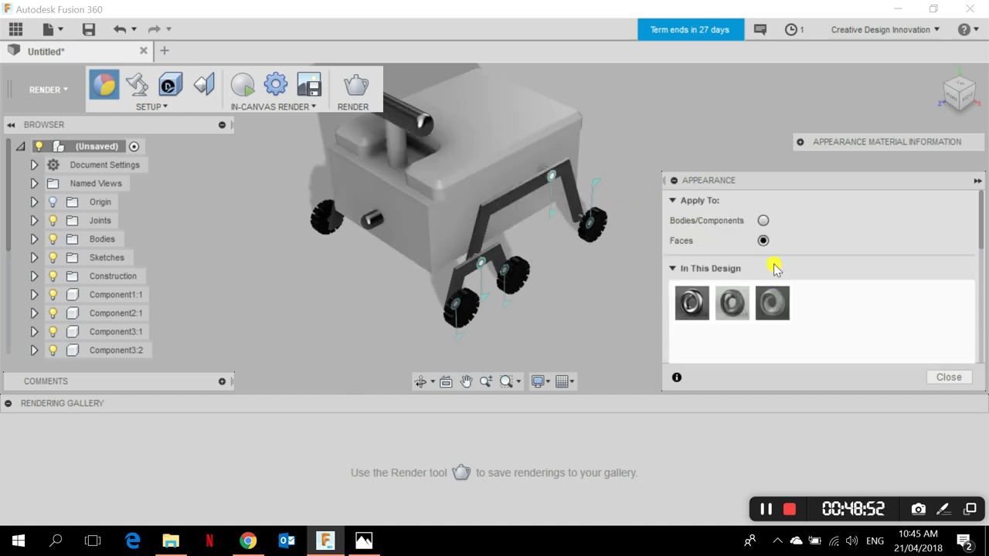
scroll(776, 286, "down", 10)
scroll(718, 320, "up", 3)
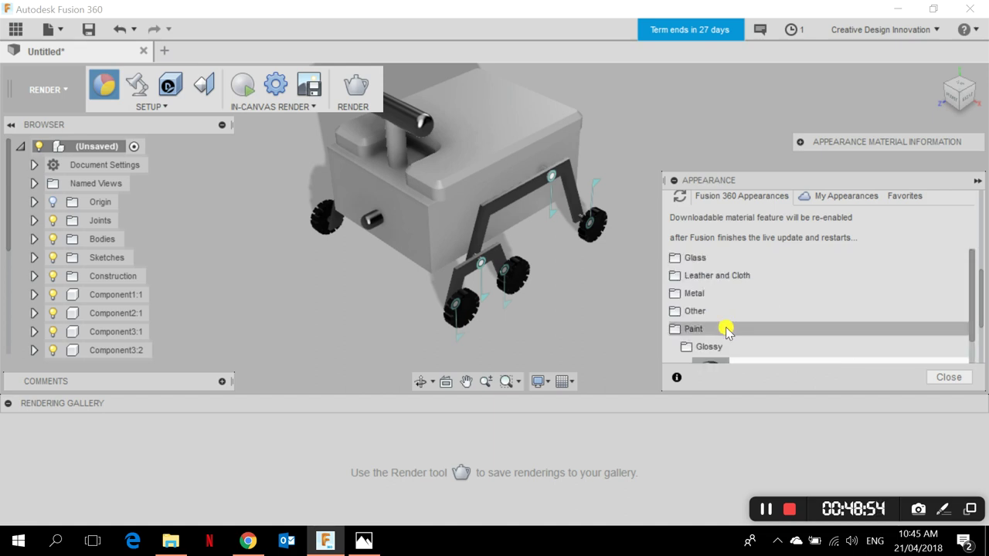
left_click(707, 294)
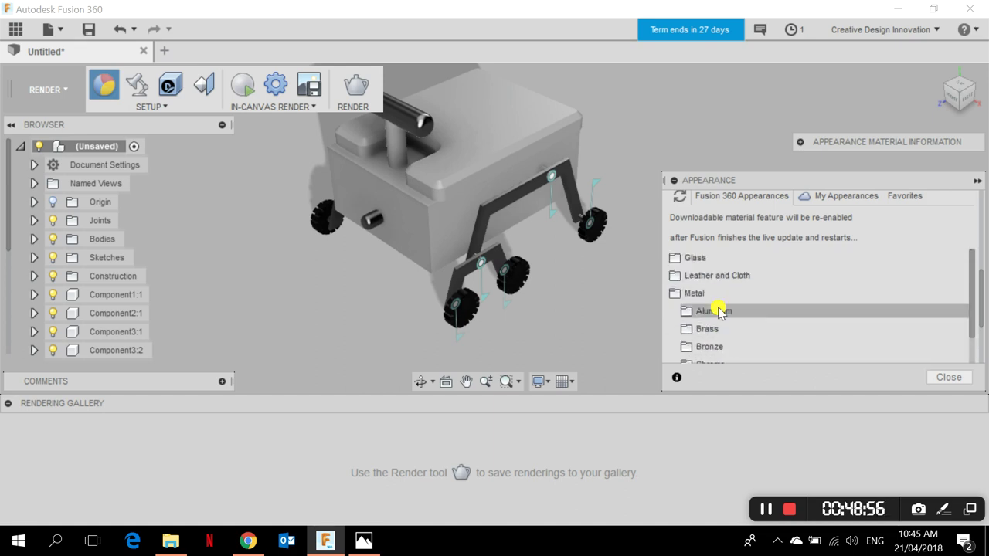
left_click(719, 311)
- Apply the Aluminum - Anodized Glossy (Grey) appearance to the side and front edge faces of the rover's top plate beside the notch
scroll(788, 329, "down", 4)
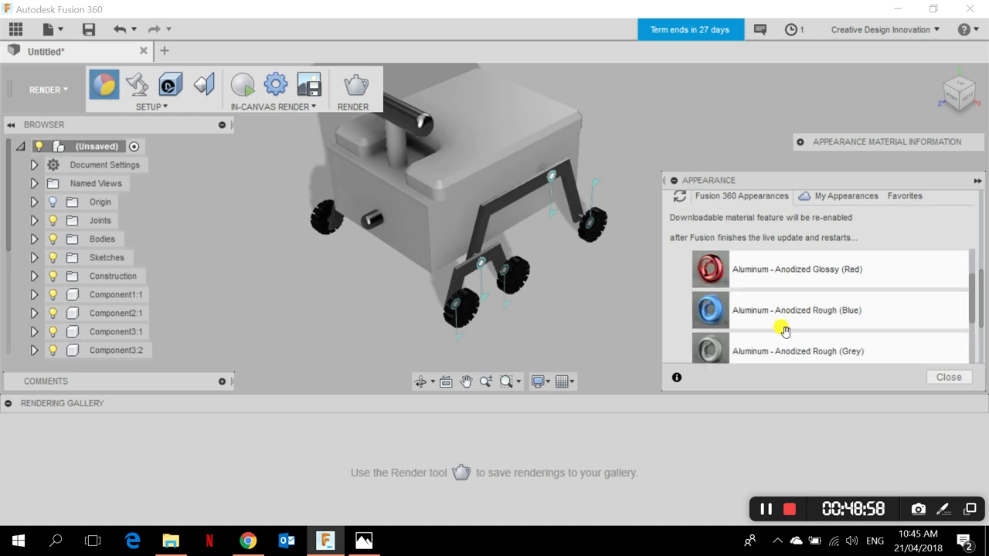
scroll(747, 307, "up", 2)
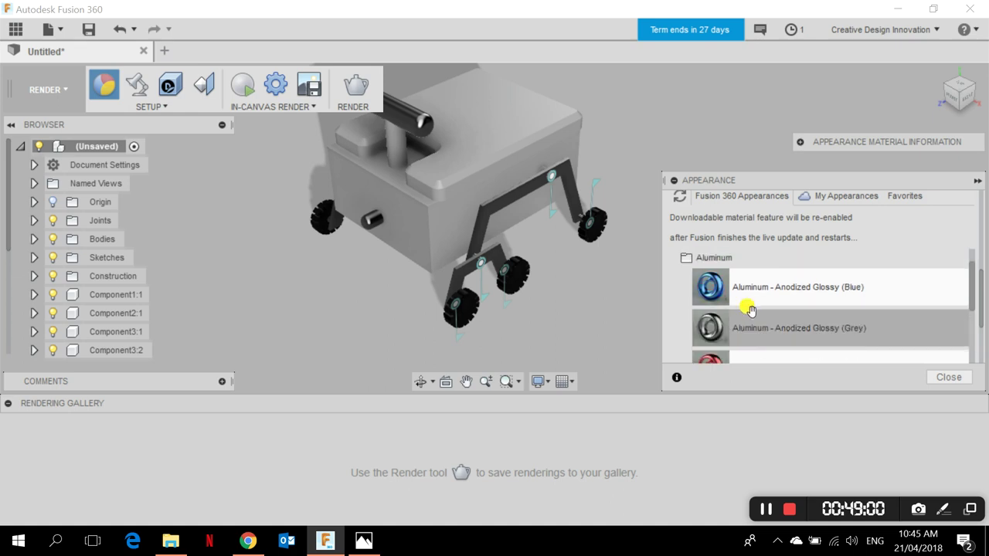
scroll(442, 159, "up", 8)
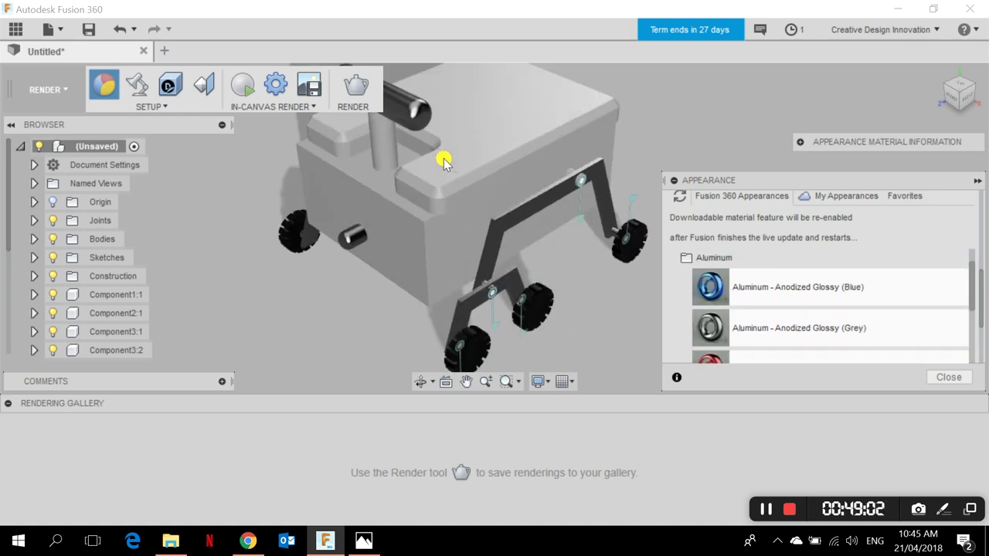
left_click_drag(842, 340, 479, 230)
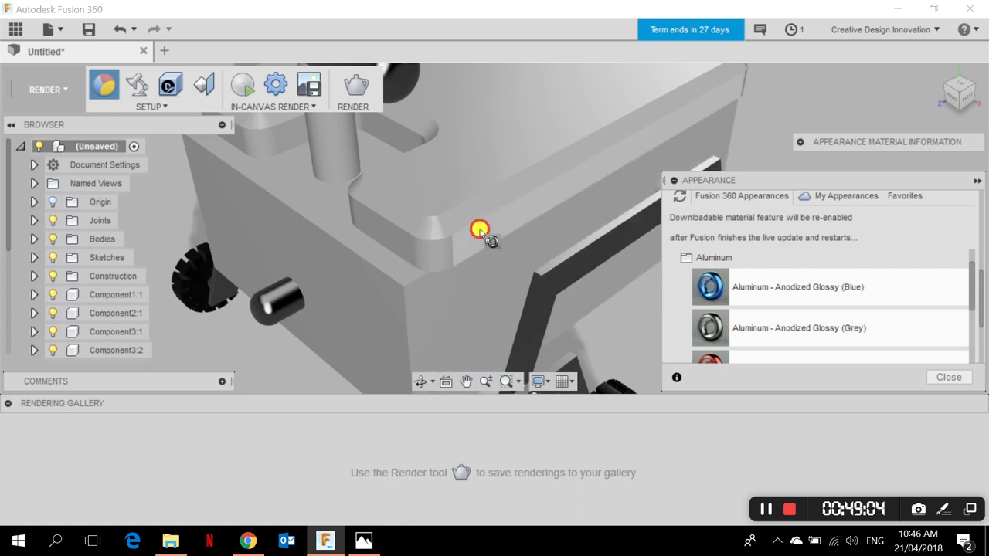
left_click_drag(773, 332, 403, 240)
middle_click_drag(402, 240, 611, 223, "shift")
middle_click_drag(610, 285, 494, 232, "shift")
left_click_drag(710, 327, 494, 215)
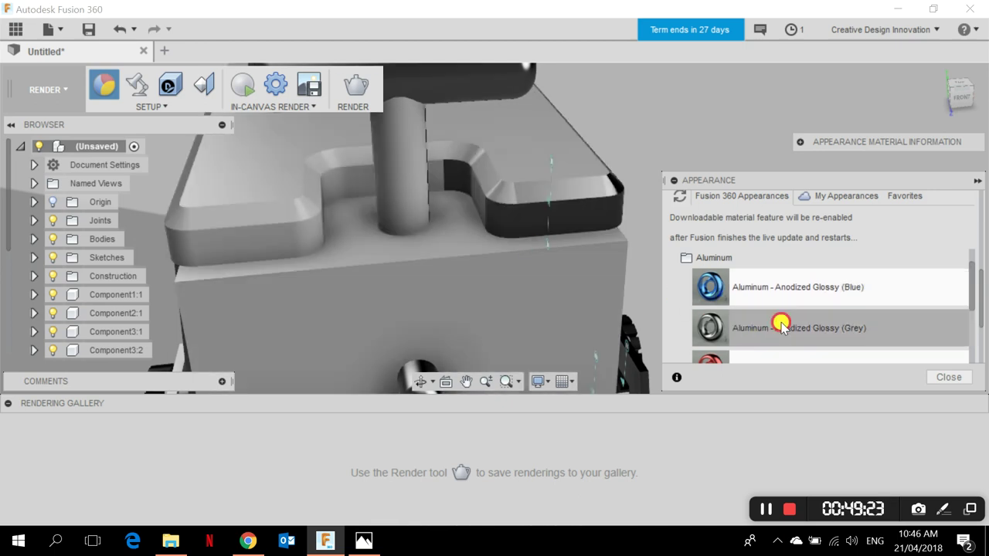
- Apply the same grey anodized aluminum to the inner wall faces of the top plate's notch around the post
left_click_drag(777, 323, 349, 189)
left_click_drag(757, 317, 439, 178)
left_click_drag(782, 340, 335, 184)
middle_click_drag(534, 289, 425, 273, "shift")
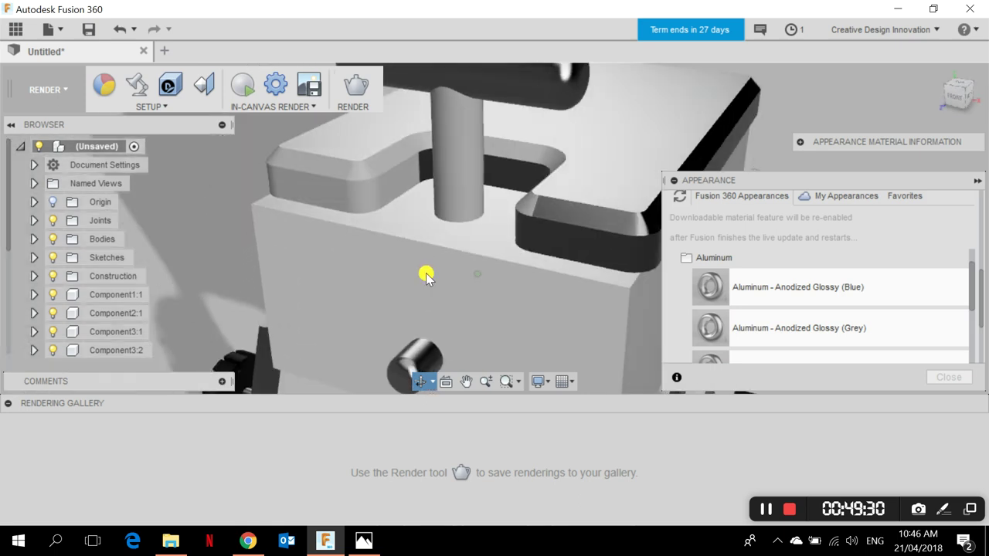
left_click_drag(703, 332, 410, 185)
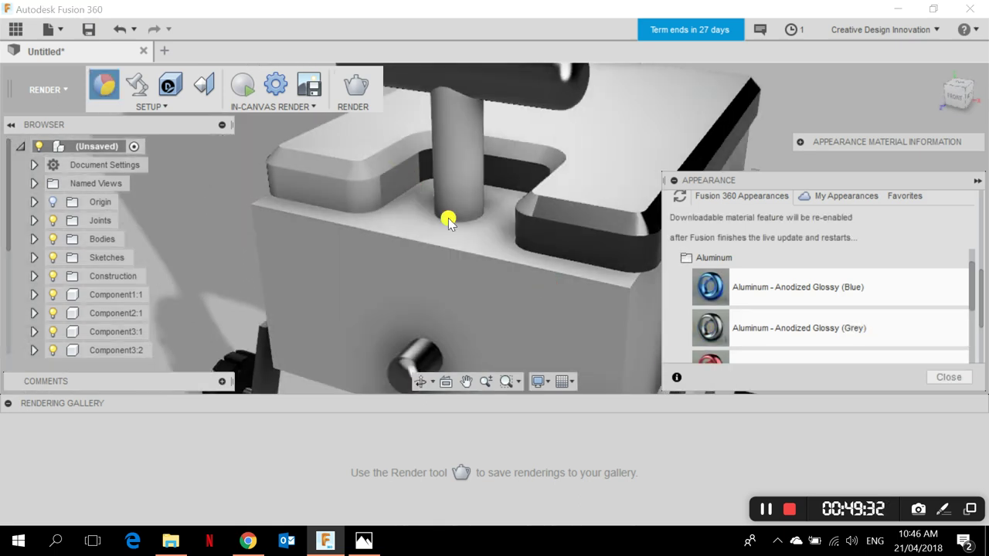
left_click_drag(812, 332, 821, 532)
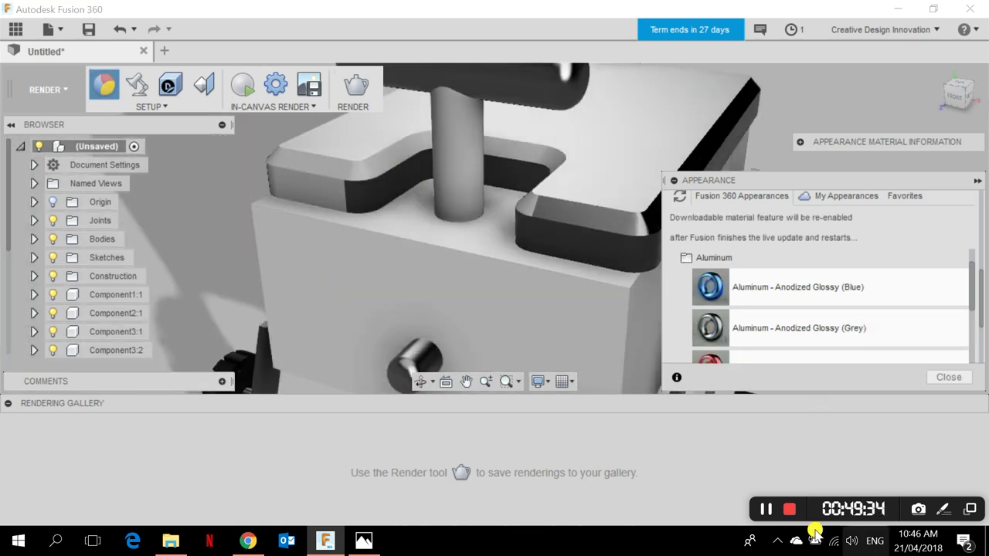
- Cover the chamfer faces around the notch and the plate's remaining front edge faces with Aluminum - Anodized Glossy (Grey)
left_click_drag(806, 330, 402, 144)
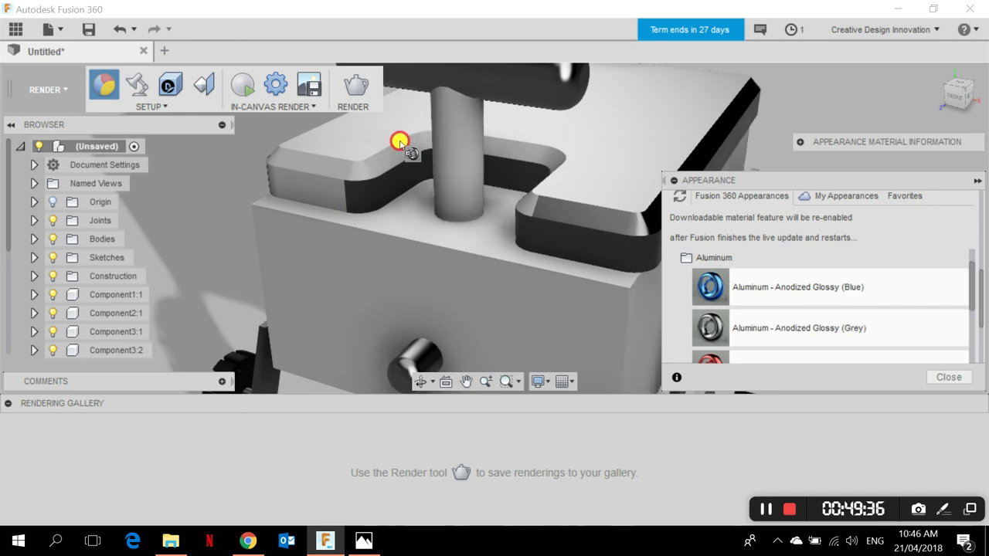
left_click_drag(460, 167, 972, 456)
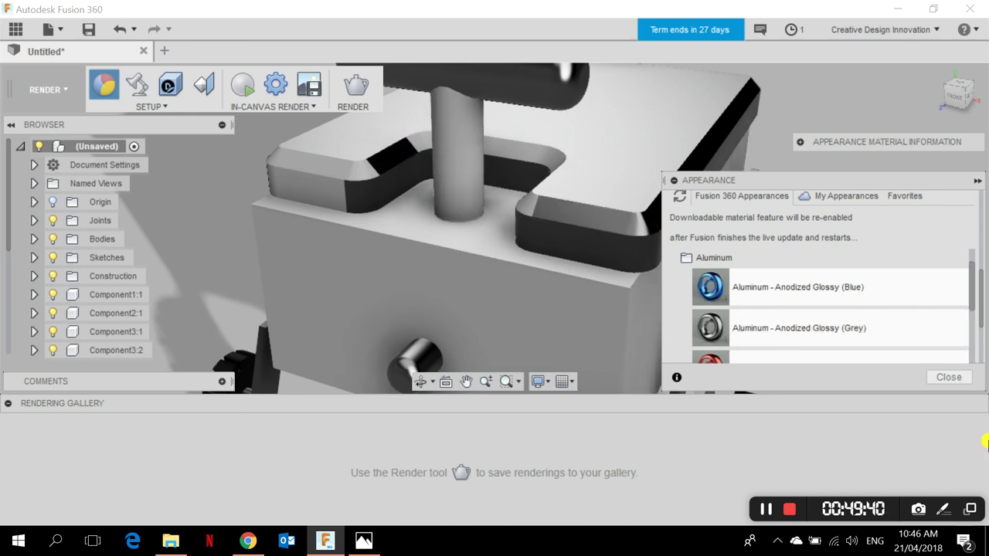
left_click_drag(732, 323, 558, 177)
left_click_drag(766, 334, 498, 151)
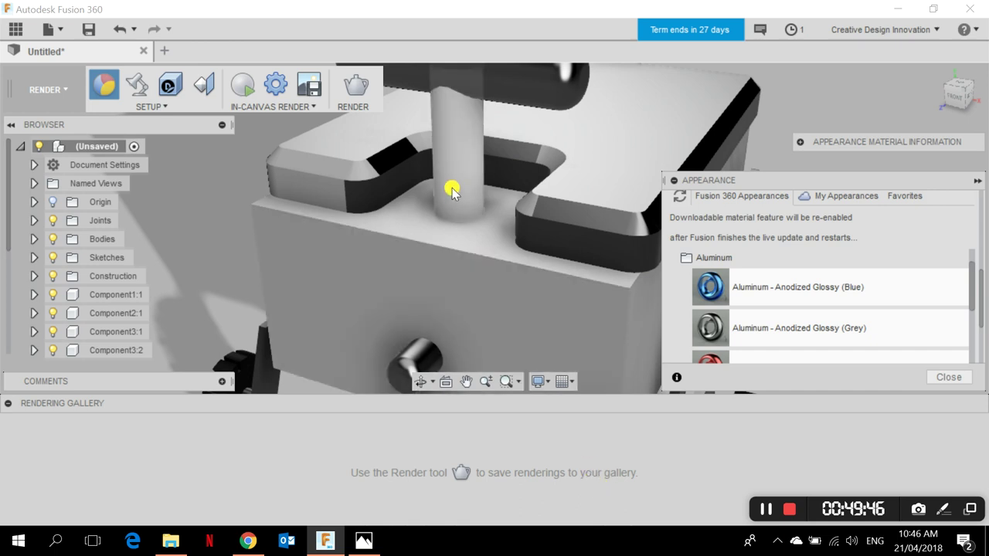
left_click_drag(349, 189, 350, 190)
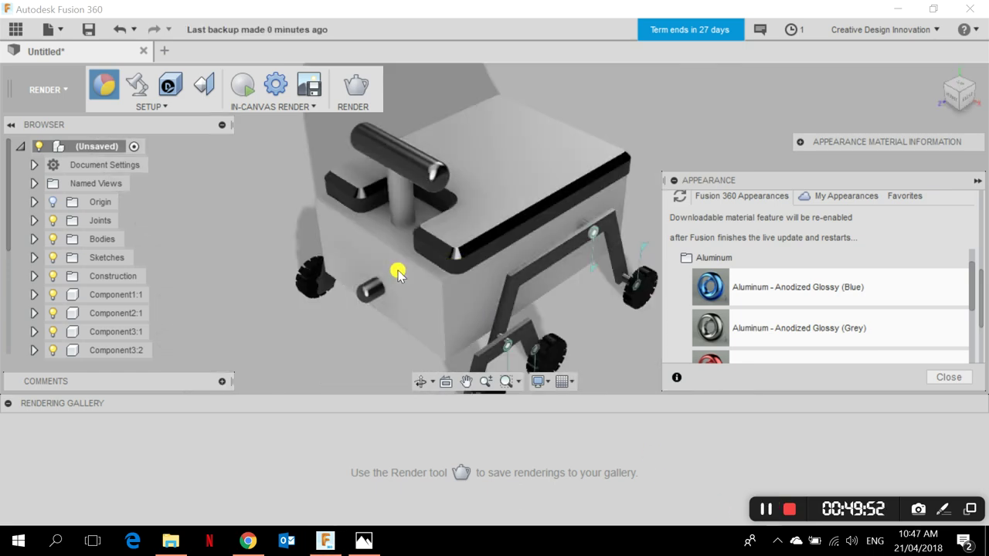
- Browse the Textured, Smooth and Color Density glass appearances in the library
middle_click_drag(397, 270, 623, 260, "shift")
scroll(750, 309, "up", 2)
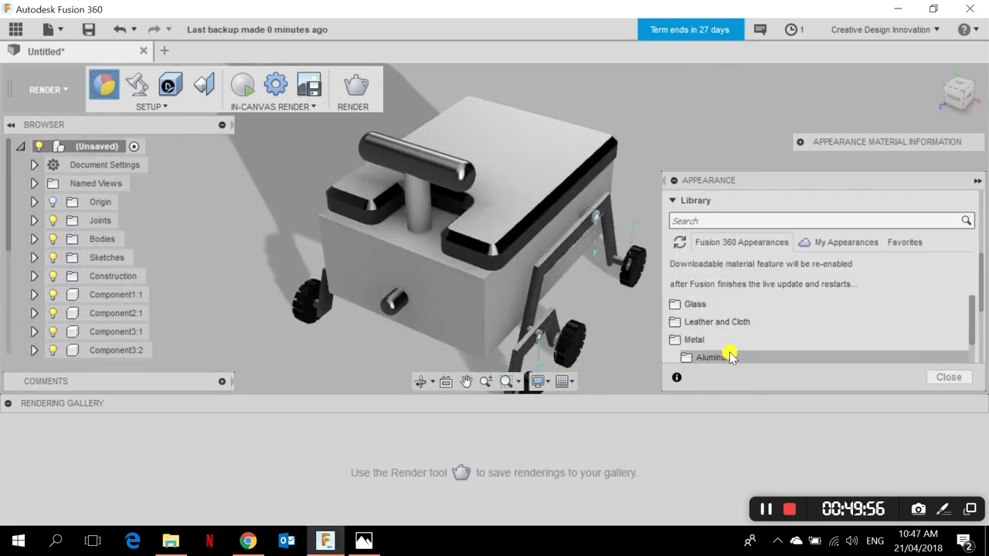
left_click(709, 304)
scroll(781, 291, "down", 1)
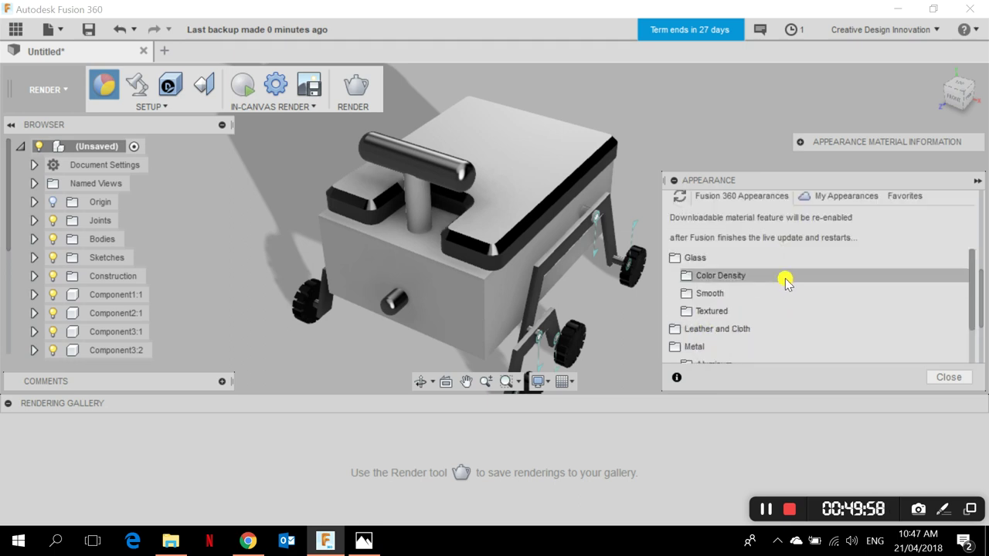
left_click(761, 310)
left_click(763, 310)
left_click(744, 294)
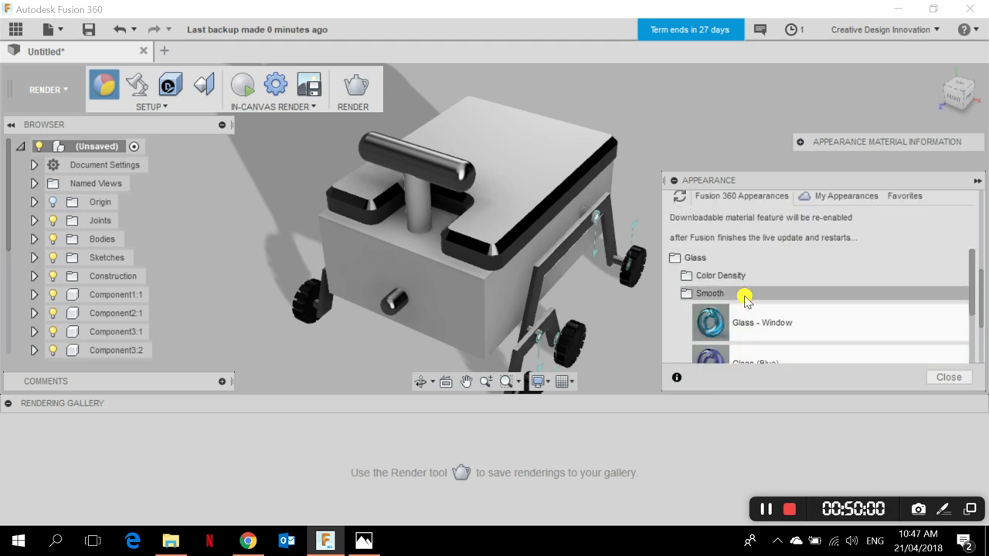
scroll(751, 309, "down", 1)
scroll(761, 310, "up", 2)
left_click(738, 320)
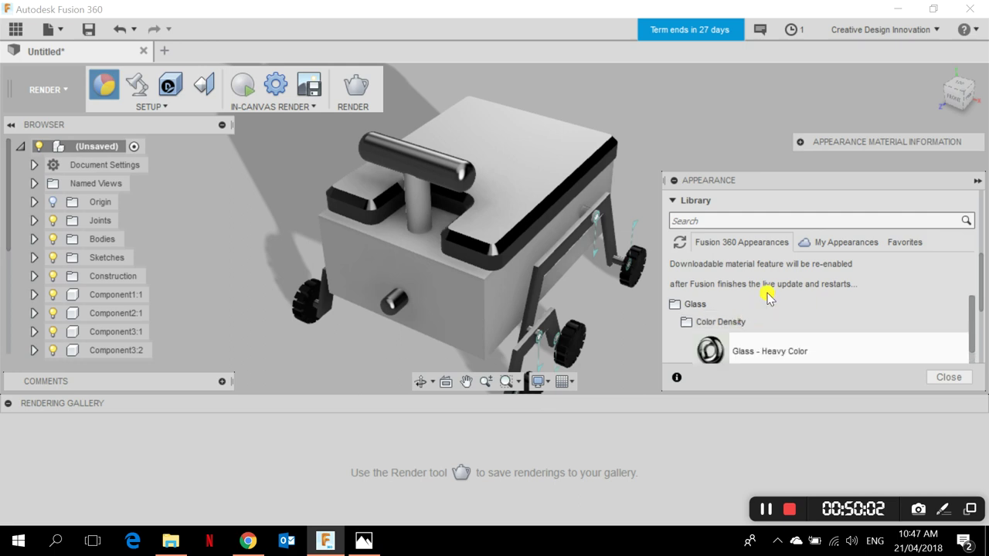
scroll(765, 286, "down", 3)
scroll(769, 284, "down", 1)
scroll(734, 317, "up", 3)
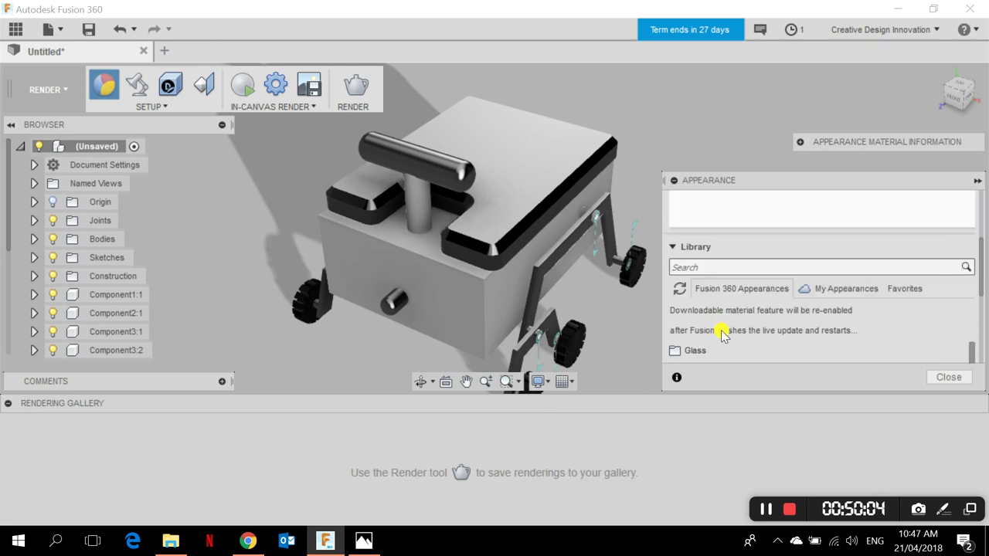
scroll(718, 320, "down", 1)
scroll(742, 286, "up", 2)
scroll(765, 255, "down", 3)
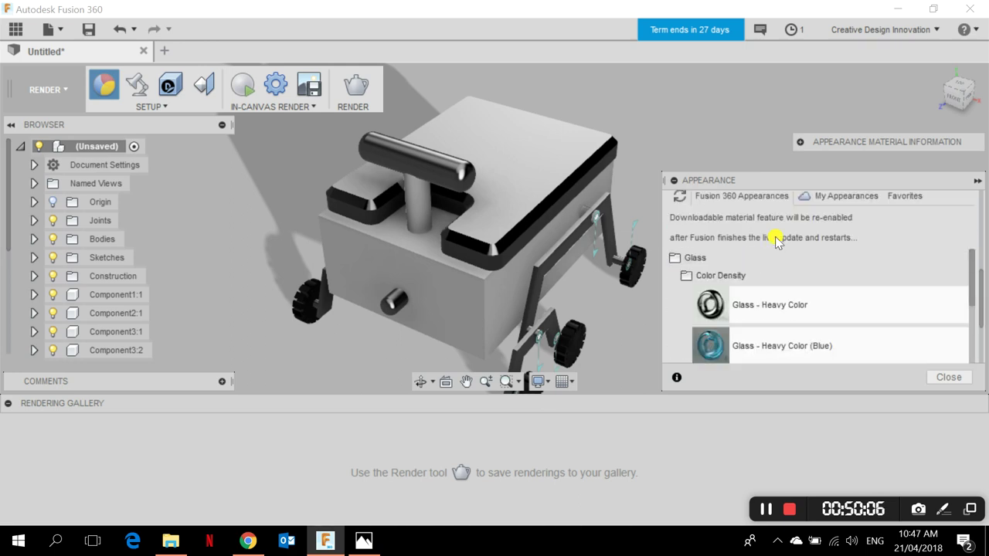
- Apply the smooth Glass (Blue) appearance to the top face of the rover's plate
left_click(728, 273)
scroll(719, 306, "down", 2)
left_click_drag(741, 310, 524, 186)
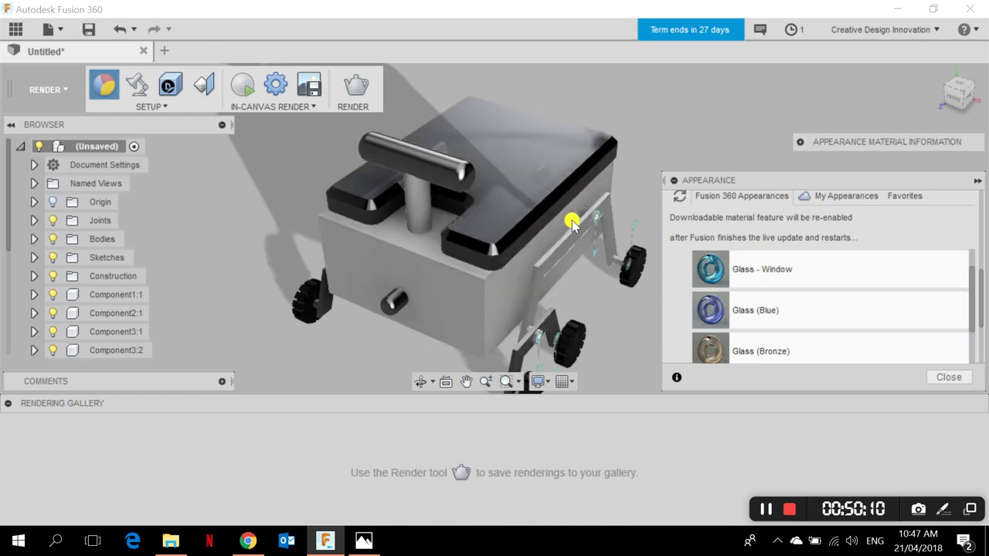
middle_click_drag(572, 221, 782, 321, "shift")
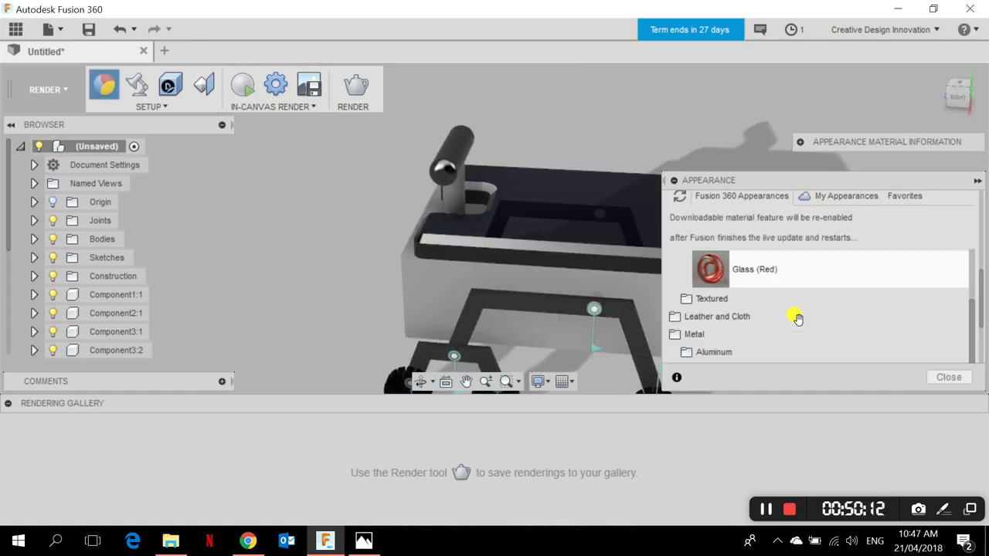
left_click_drag(777, 270, 591, 318)
middle_click_drag(510, 292, 595, 274, "shift")
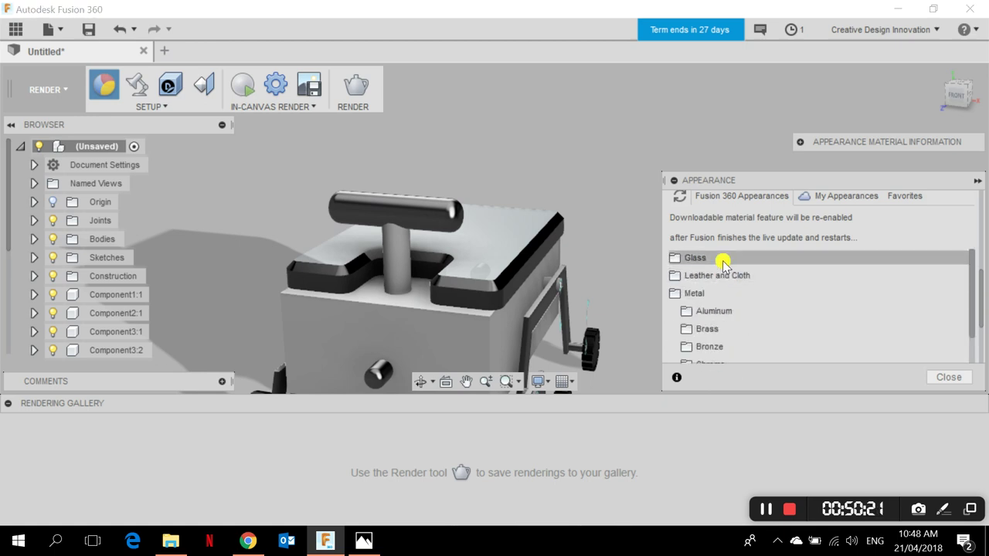
- Apply the Glass - Medium Color (Blue) appearance to the top face of the rover's plate
scroll(784, 317, "down", 3)
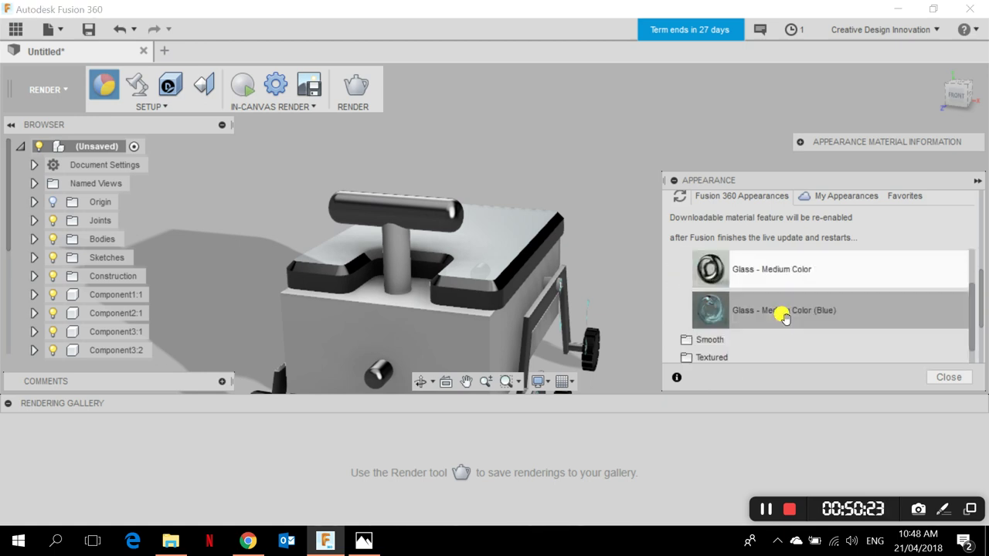
left_click_drag(784, 317, 497, 259)
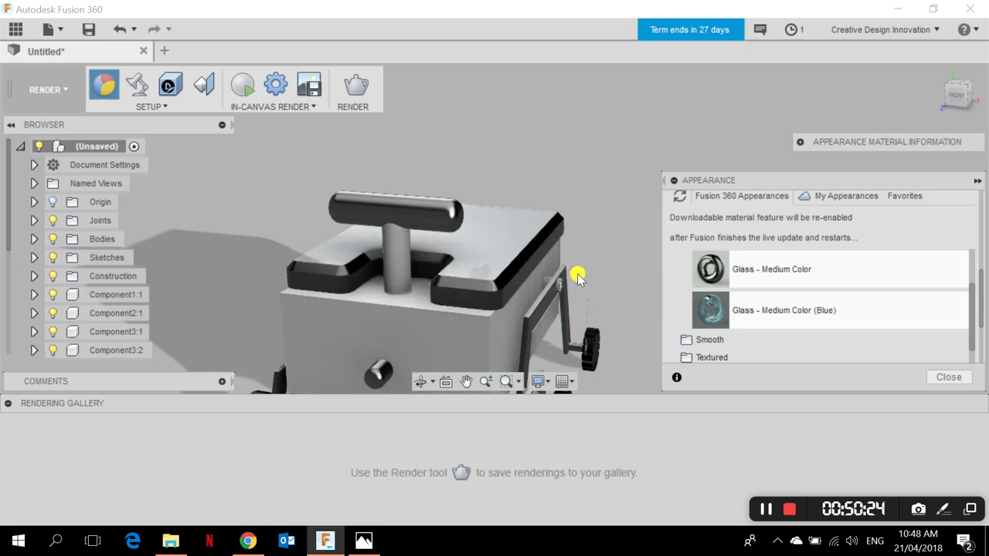
middle_click_drag(577, 274, 552, 291, "shift")
left_click_drag(697, 302, 516, 235)
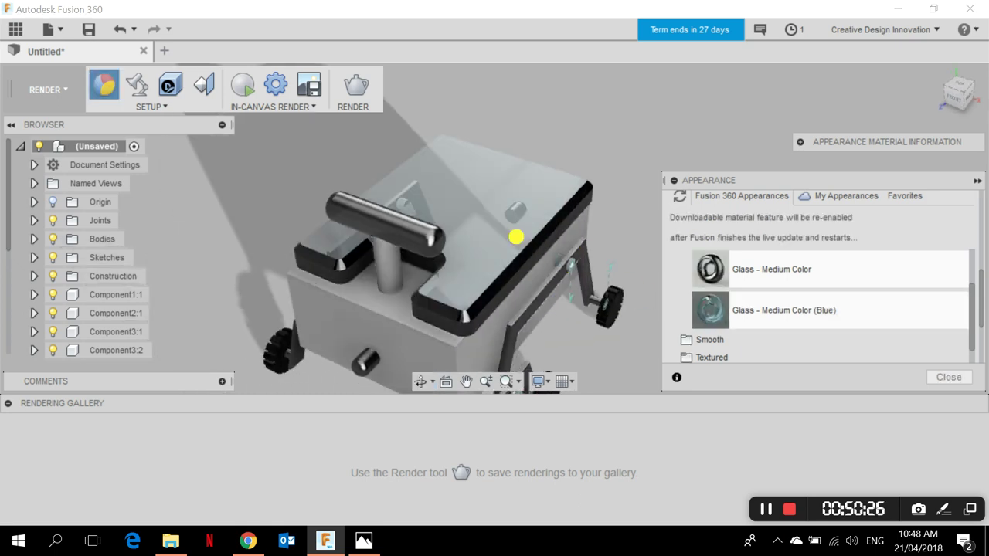
middle_click_drag(517, 234, 530, 294, "shift")
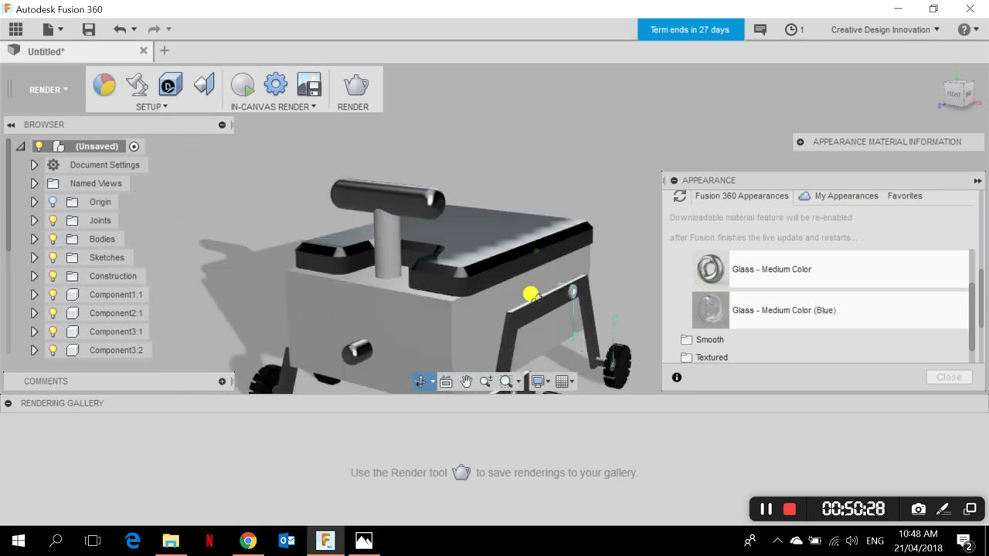
- Collapse the Glass category and apply the Aluminum - Anodized Glossy (Blue) appearance to the vertical post
scroll(732, 294, "up", 3)
left_click(720, 276)
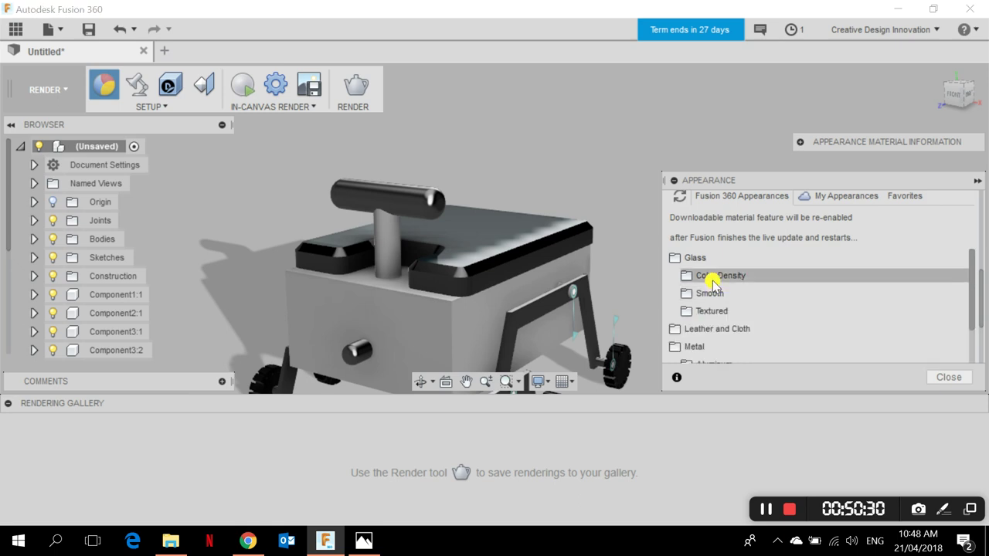
left_click(711, 257)
scroll(734, 332, "down", 3)
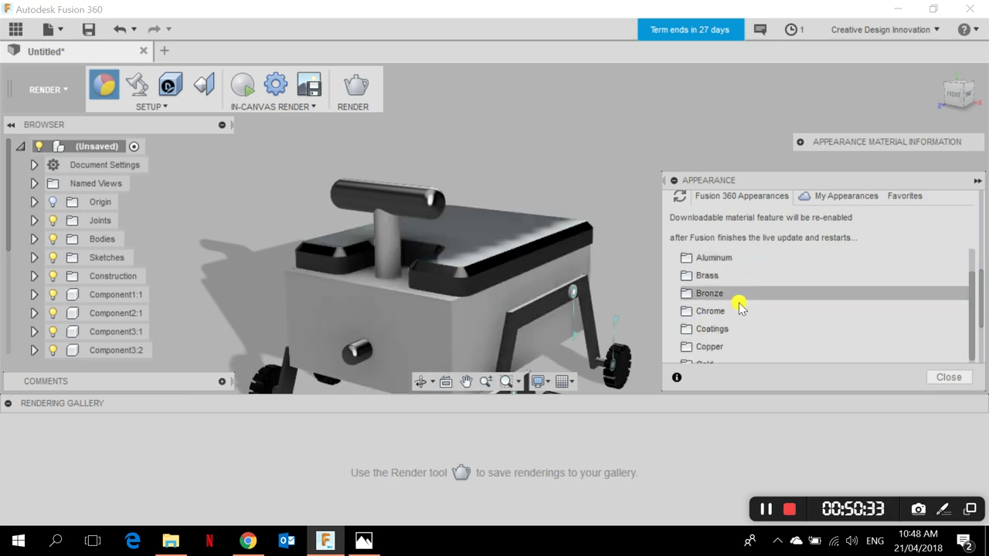
left_click(719, 259)
left_click_drag(726, 291, 381, 245)
scroll(772, 309, "up", 3)
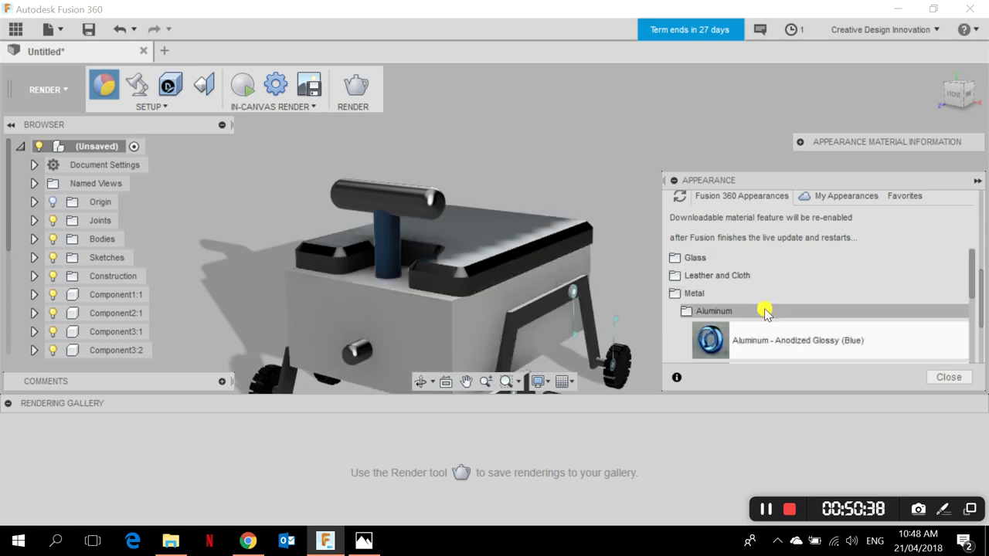
- Collapse the Aluminum category and look through the other Metal categories in the library
scroll(764, 309, "down", 4)
scroll(750, 313, "up", 4)
left_click(730, 312)
left_click(705, 293)
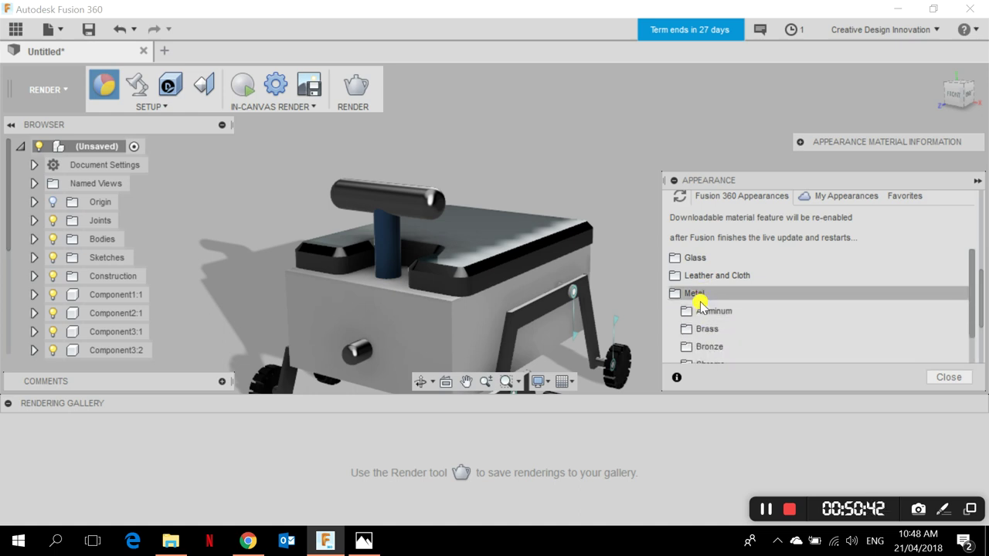
left_click(697, 276)
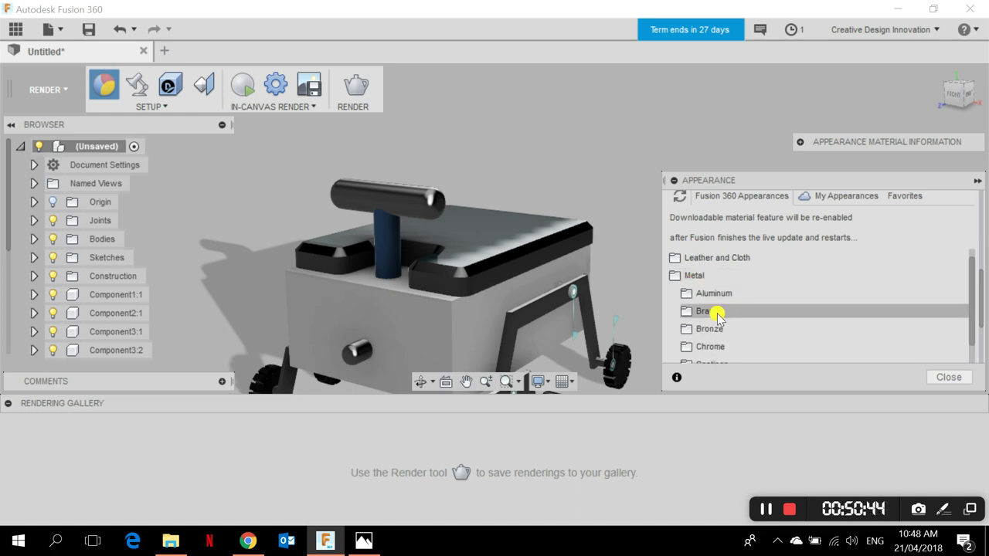
scroll(715, 315, "down", 1)
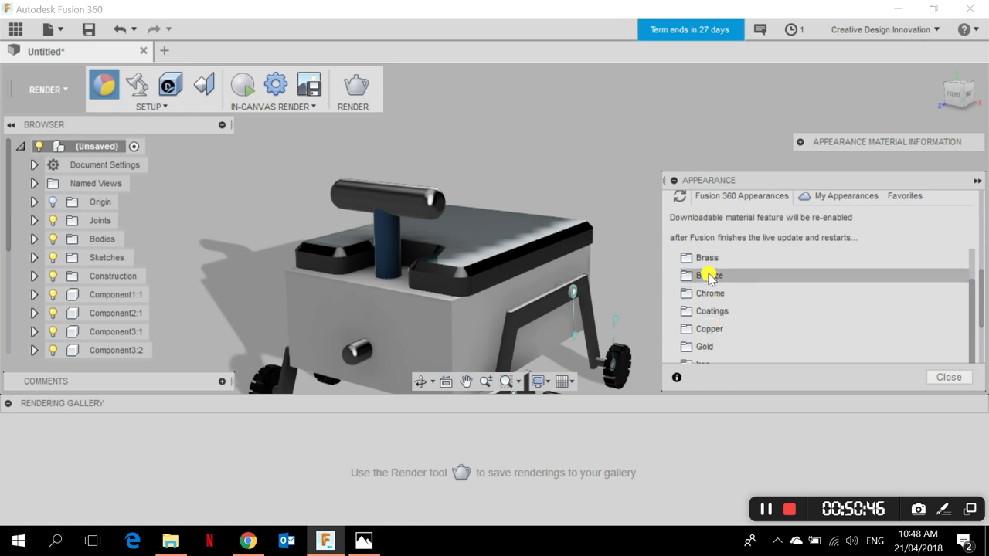
scroll(714, 284, "up", 1)
- Reopen the Aluminum category and apply the Aluminum - Anodized Glossy (Red) appearance to the horizontal bar on the post
left_click(718, 291)
scroll(727, 309, "down", 1)
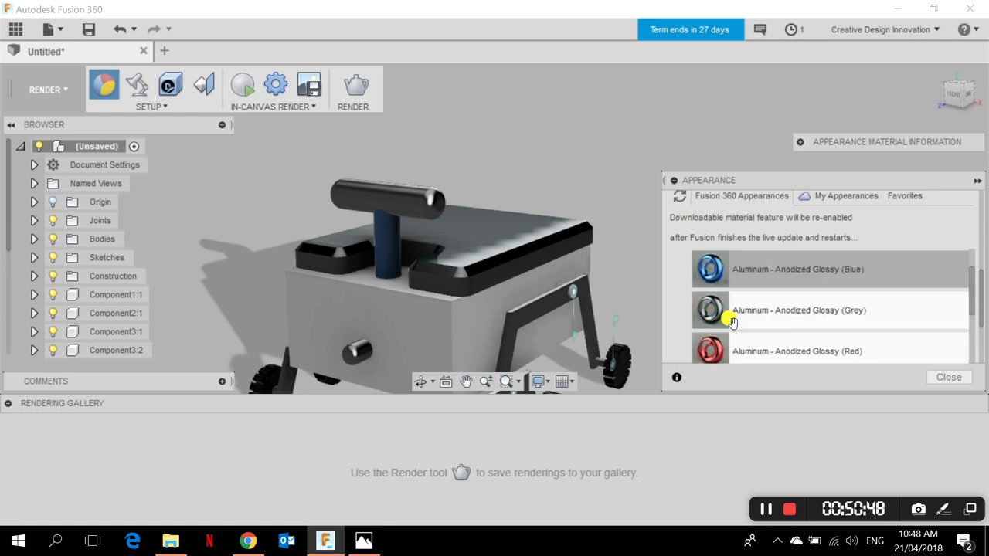
scroll(730, 322, "down", 2)
scroll(730, 324, "up", 1)
scroll(734, 332, "up", 2)
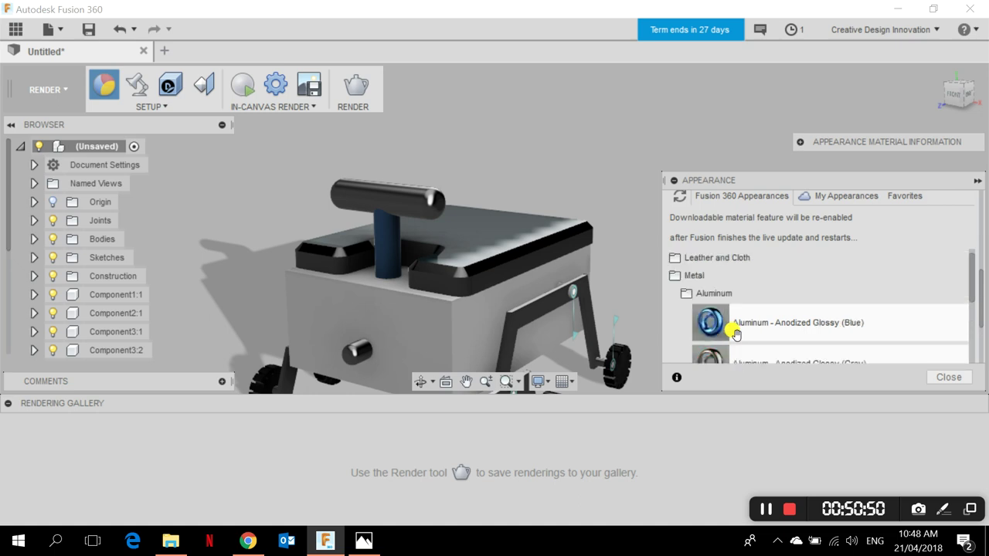
scroll(734, 333, "down", 1)
left_click_drag(730, 333, 533, 309)
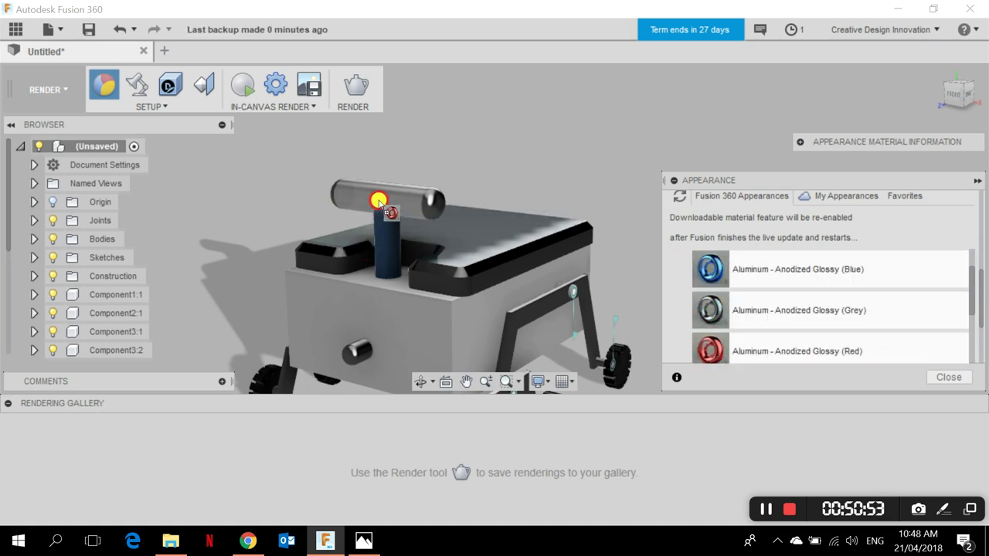
left_click_drag(378, 198, 380, 199)
scroll(761, 309, "up", 3)
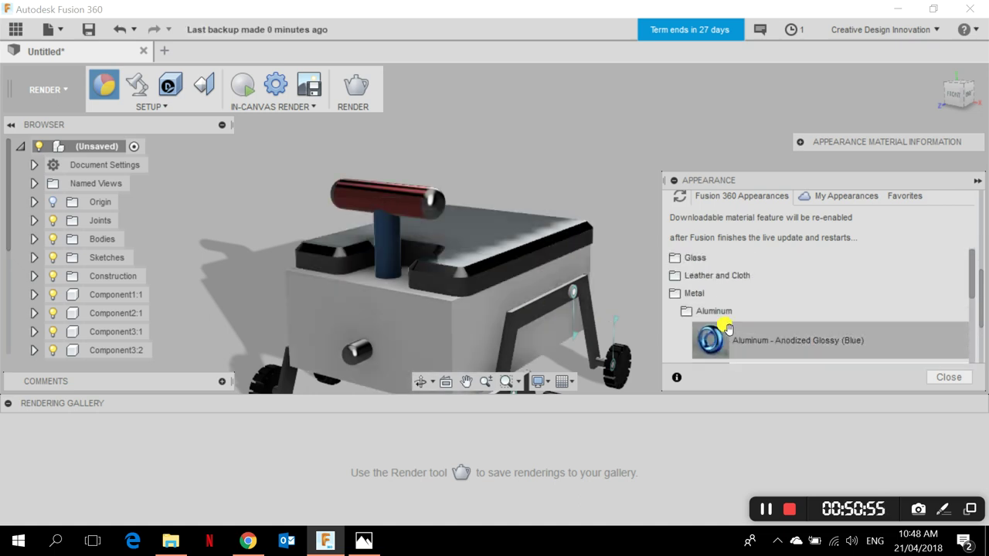
- Collapse the Aluminum category, expand Glass > Color Density, and apply the Glass - Light Color appearance to one end face of the horizontal bar
left_click(722, 311)
left_click(700, 259)
left_click(722, 276)
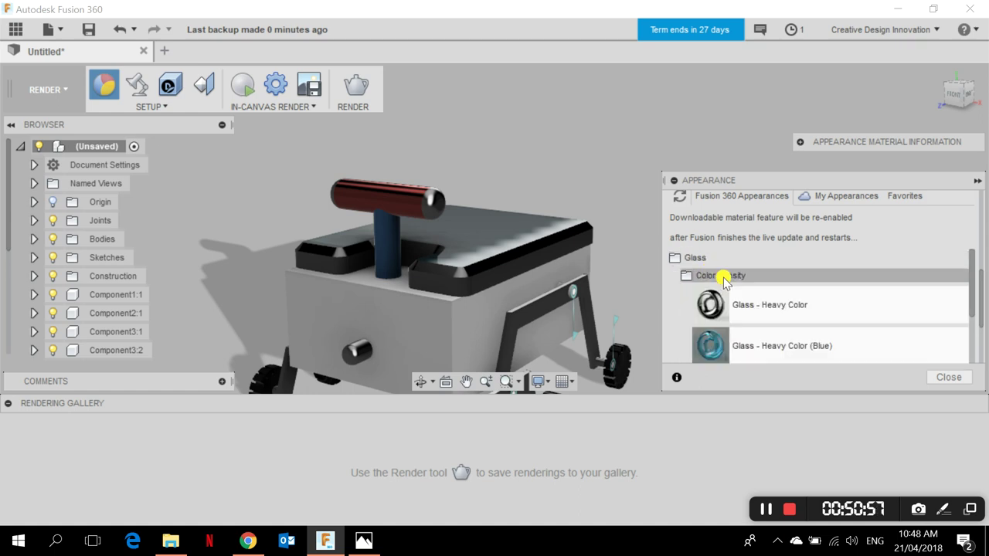
scroll(743, 309, "down", 1)
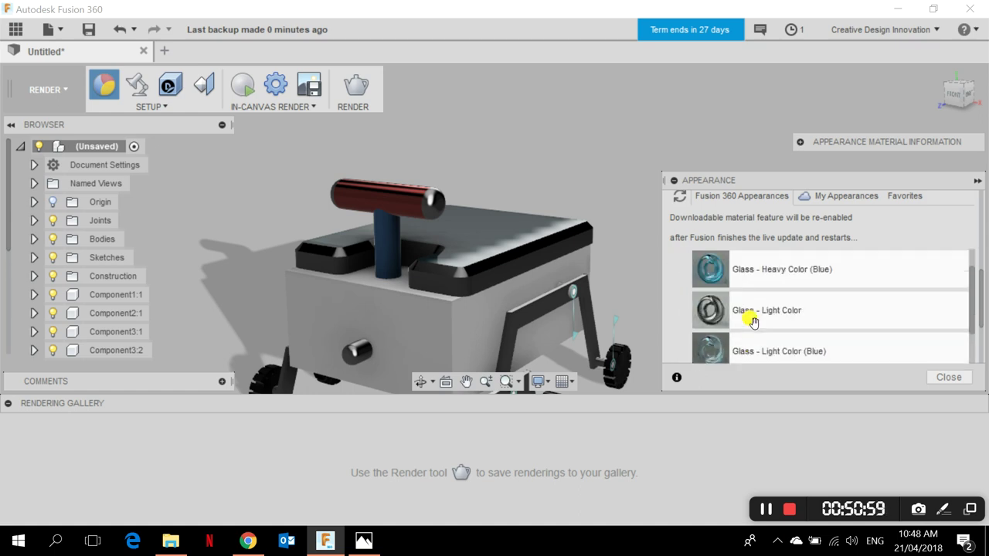
left_click_drag(754, 322, 433, 209)
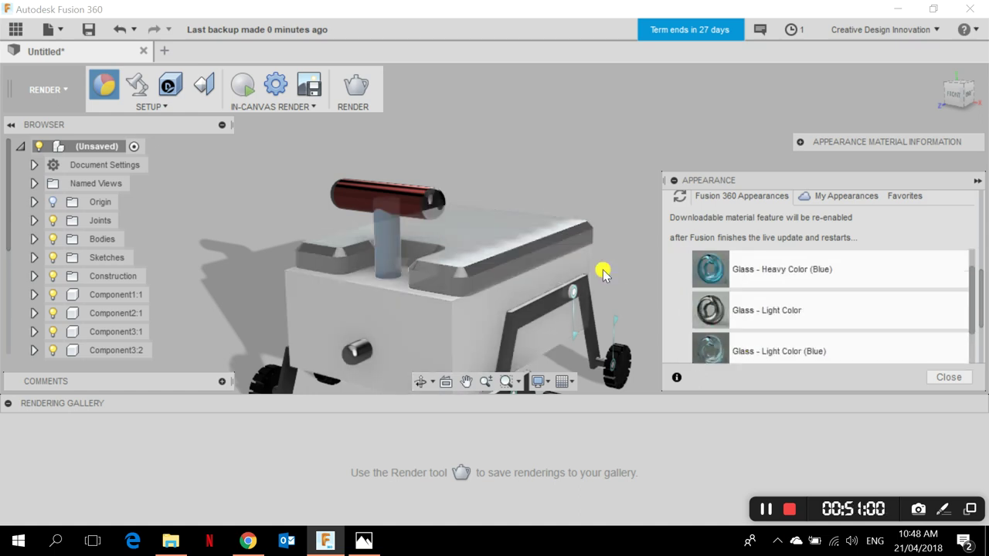
left_click_drag(603, 272, 443, 205)
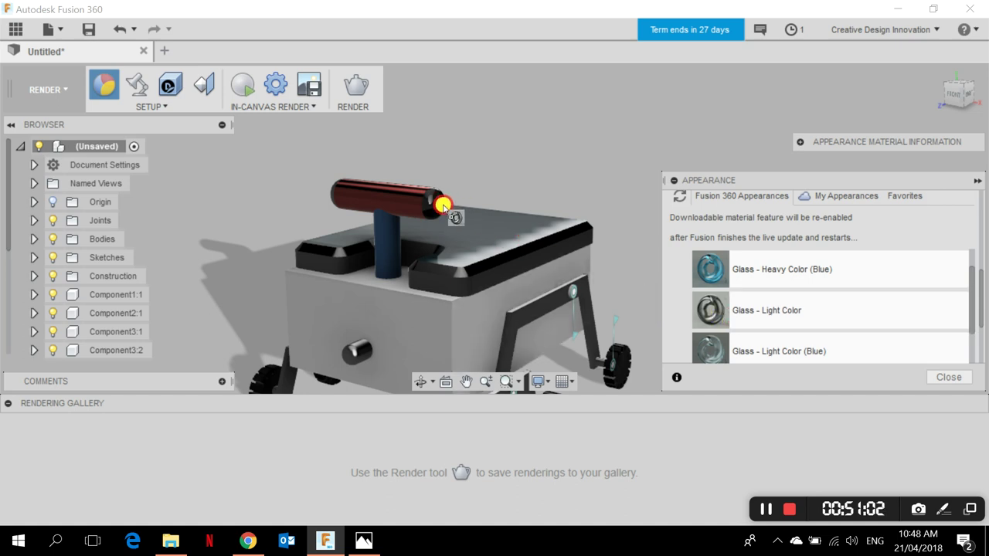
- Apply the Glass - Light Color appearance to the opposite end face of the horizontal bar
middle_click_drag(288, 242, 393, 255, "shift")
left_click_drag(720, 324, 593, 300)
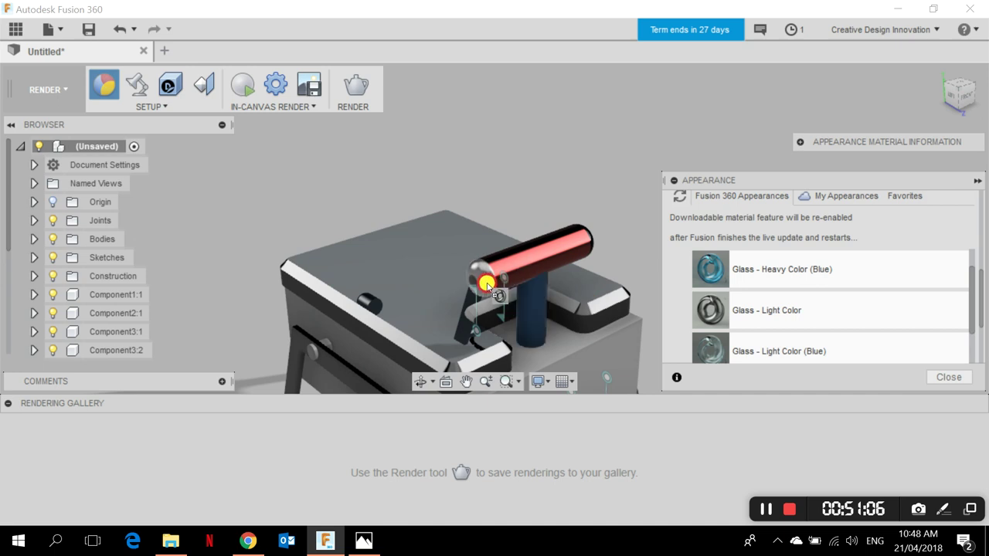
left_click_drag(487, 284, 571, 300)
middle_click_drag(571, 300, 363, 319, "shift")
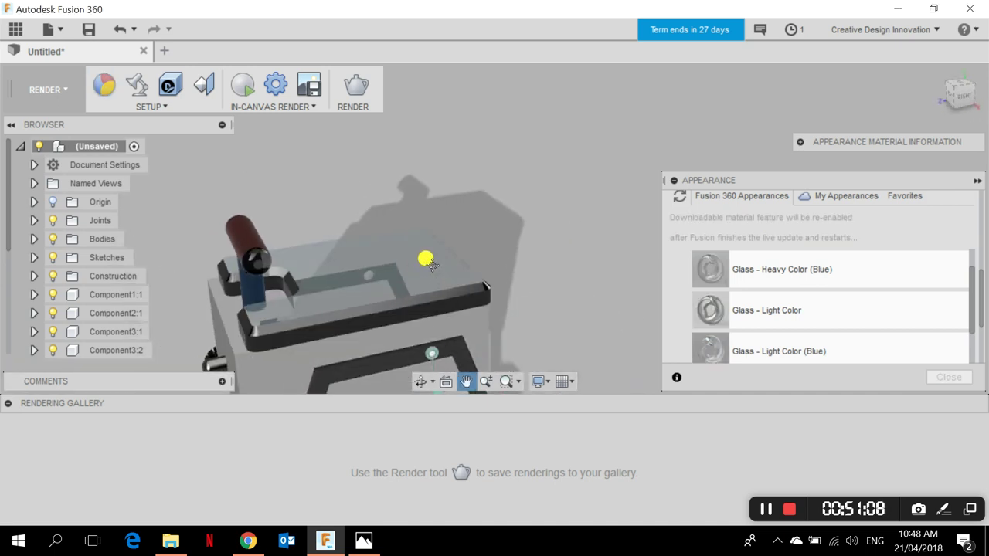
middle_click_drag(426, 261, 553, 300, "shift")
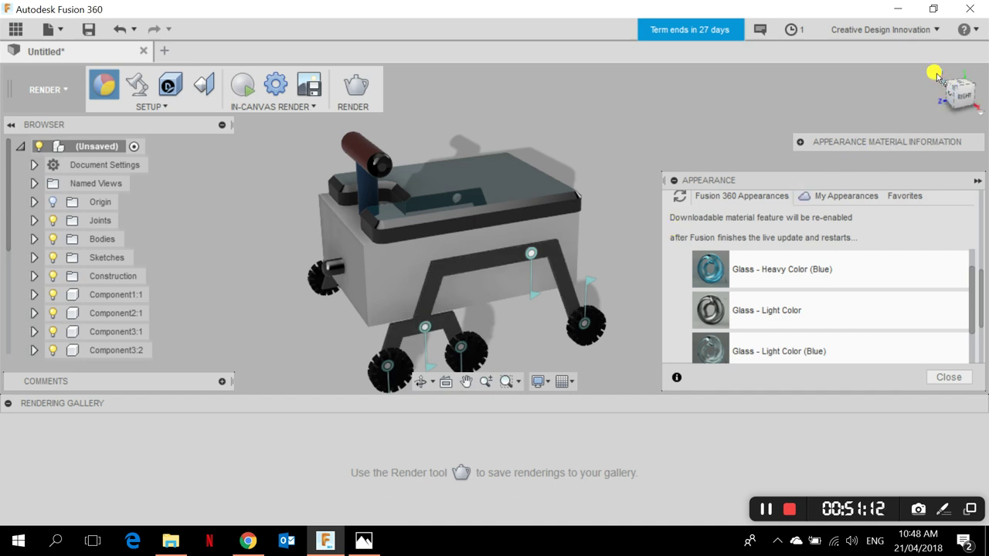
- Look through the remaining glass appearances, collapse the Glass category, and expand the Steel category under Metal
scroll(821, 269, "down", 5)
scroll(813, 287, "up", 5)
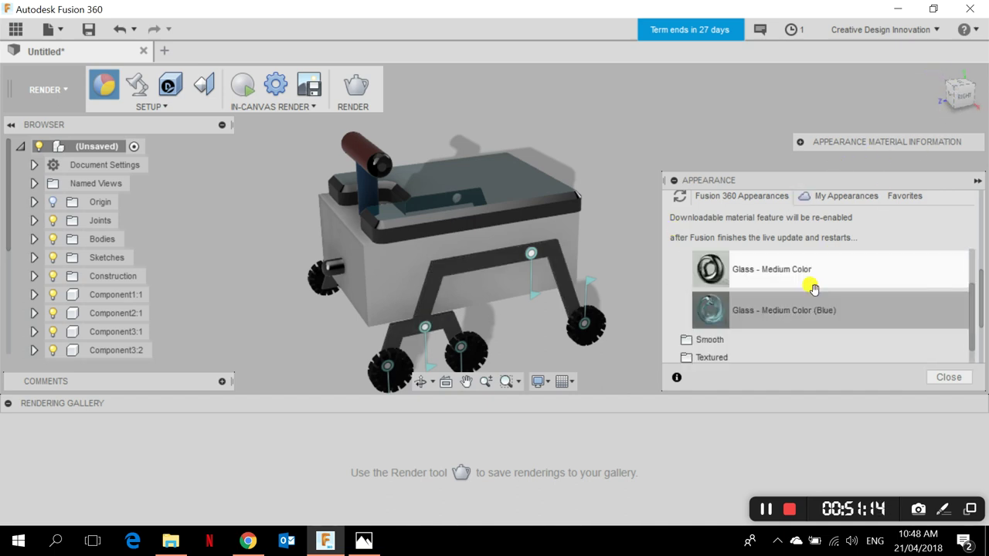
scroll(799, 324, "down", 6)
scroll(773, 328, "up", 5)
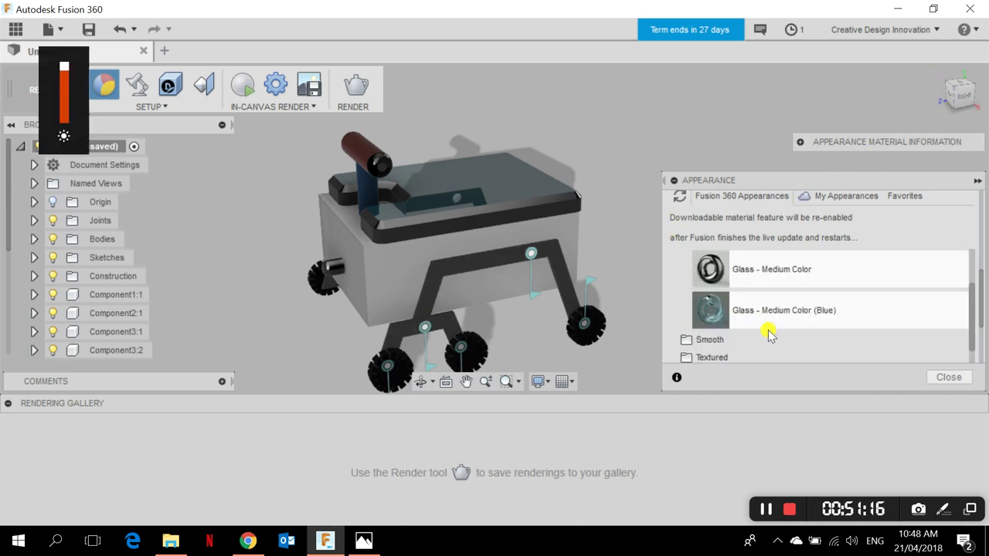
scroll(715, 305, "up", 2)
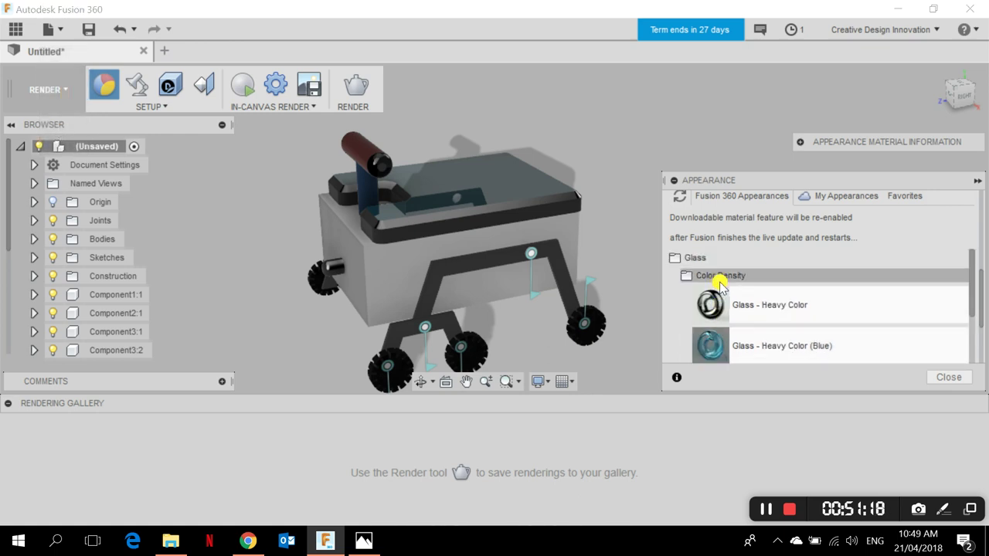
left_click(709, 275)
left_click(684, 258)
scroll(726, 296, "down", 4)
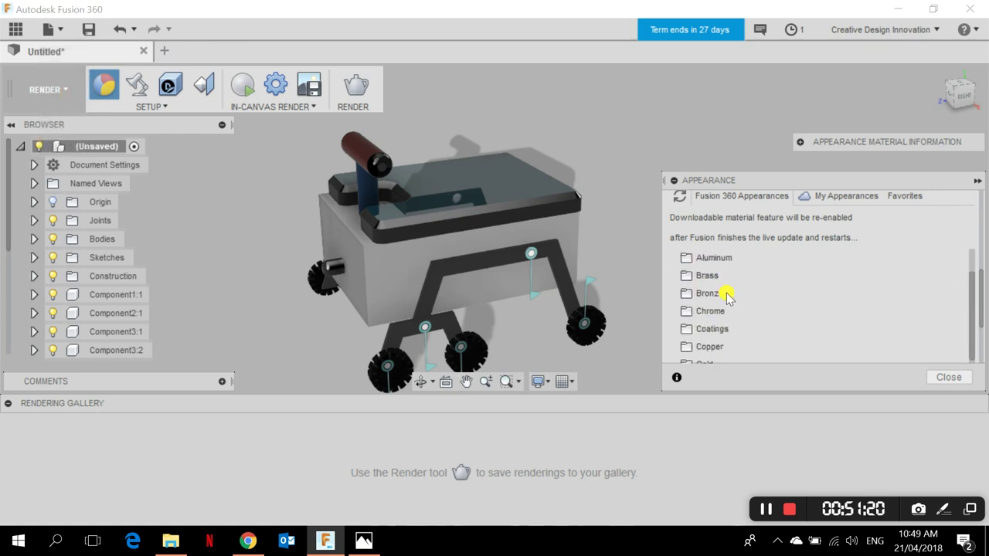
scroll(720, 328, "up", 1)
left_click(718, 310)
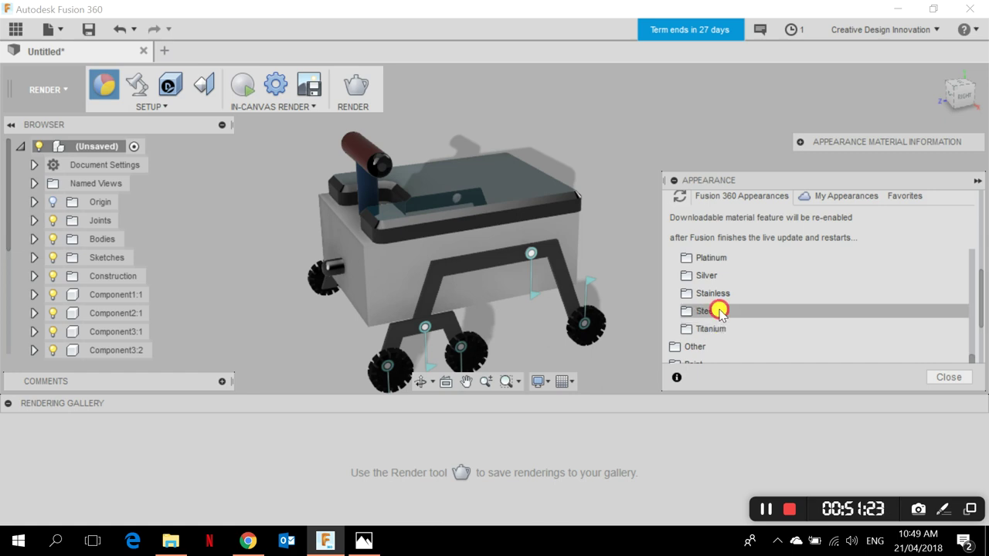
scroll(733, 312, "down", 1)
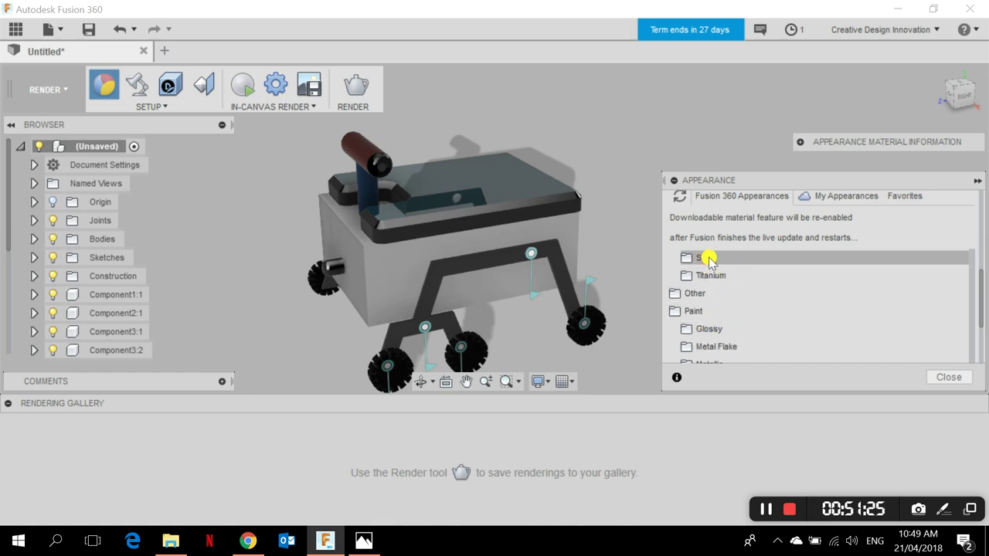
left_click(709, 258)
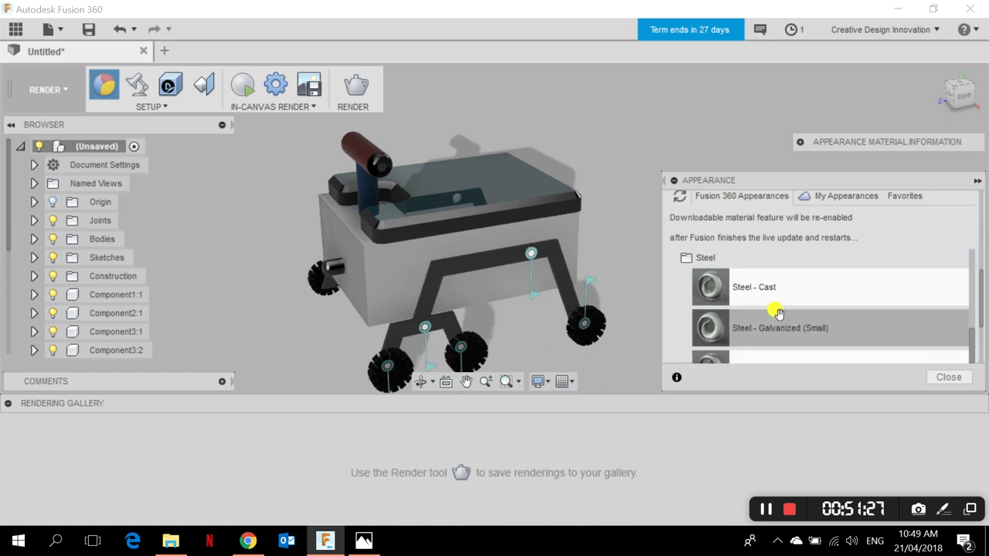
- Apply the Steel - Rough appearance to the outer faces of the rocker and bogie arms on the rover's right side
scroll(776, 312, "down", 3)
left_click_drag(776, 312, 545, 278)
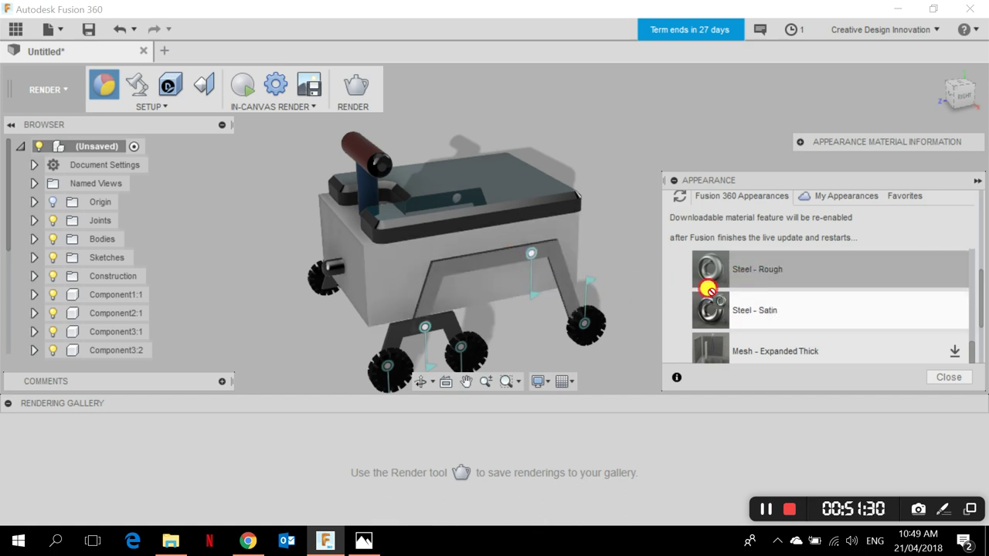
left_click_drag(707, 288, 436, 317)
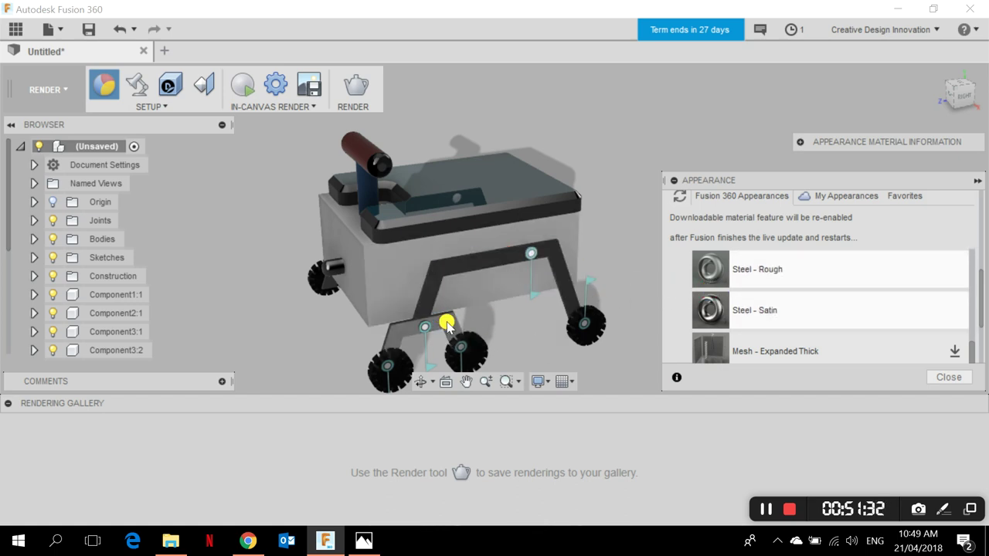
- Switch the appearance target to Bodies/Components and apply Steel - Rough to the rocker and bogie arms on the rover's right side
scroll(770, 258, "up", 10)
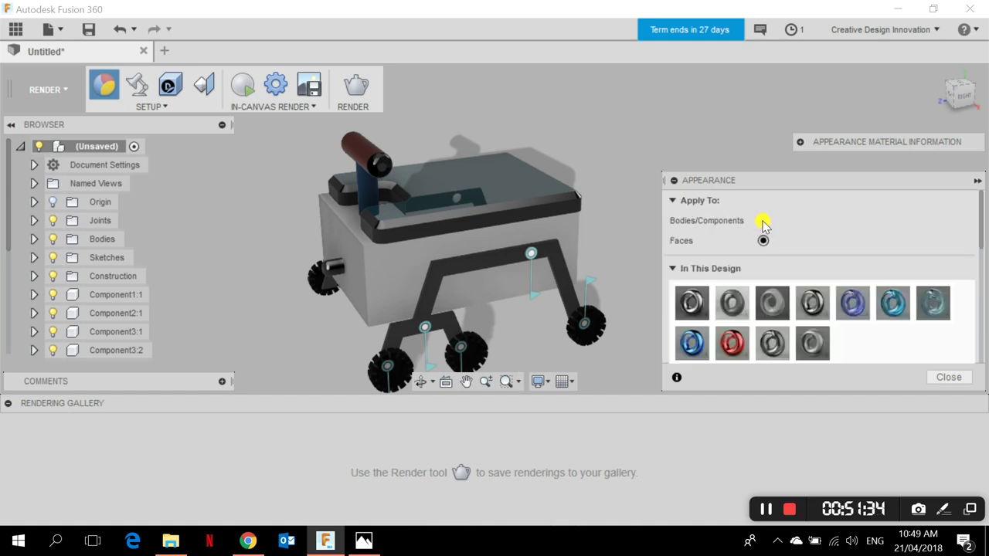
scroll(770, 240, "down", 10)
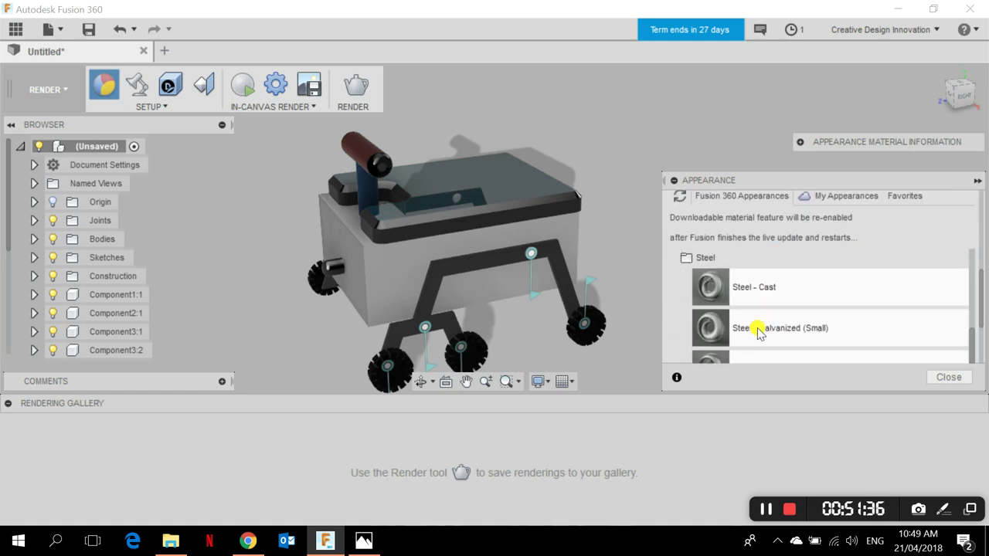
scroll(758, 333, "down", 2)
left_click_drag(766, 270, 570, 282)
left_click(445, 263)
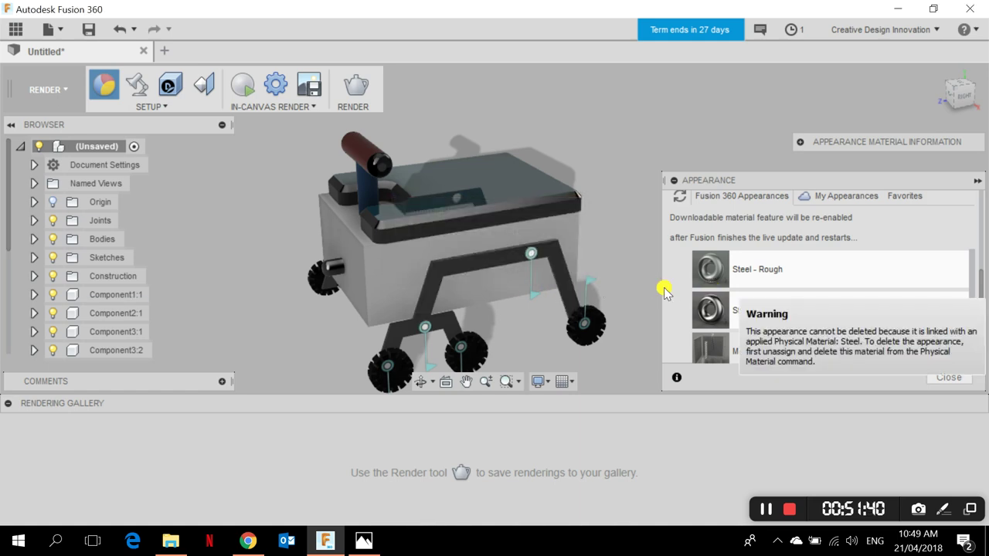
left_click_drag(718, 265, 446, 326)
left_click(440, 261)
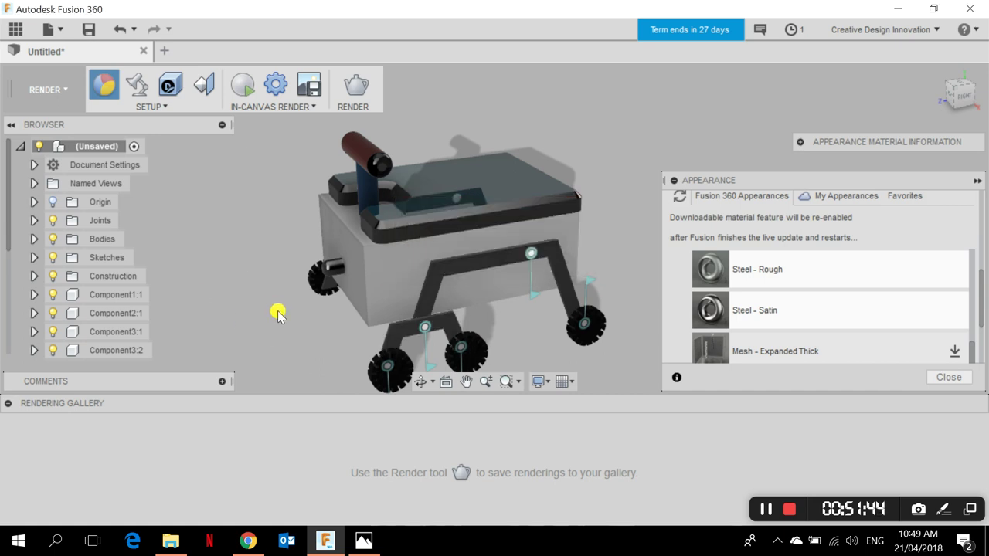
- Apply the Steel - Rough appearance to the rocker and bogie arms on the rover's opposite side
middle_click_drag(278, 309, 536, 348, "shift")
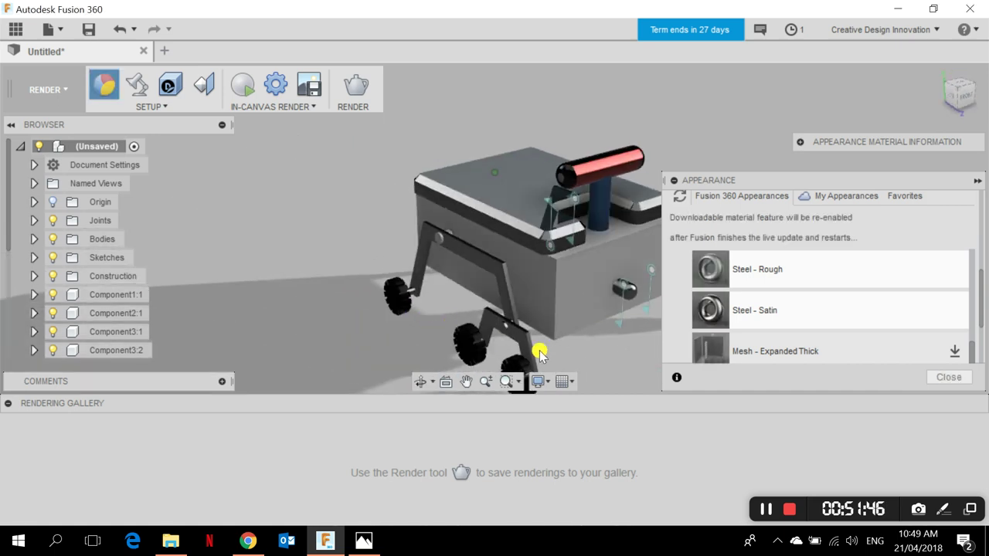
left_click_drag(778, 309, 510, 303)
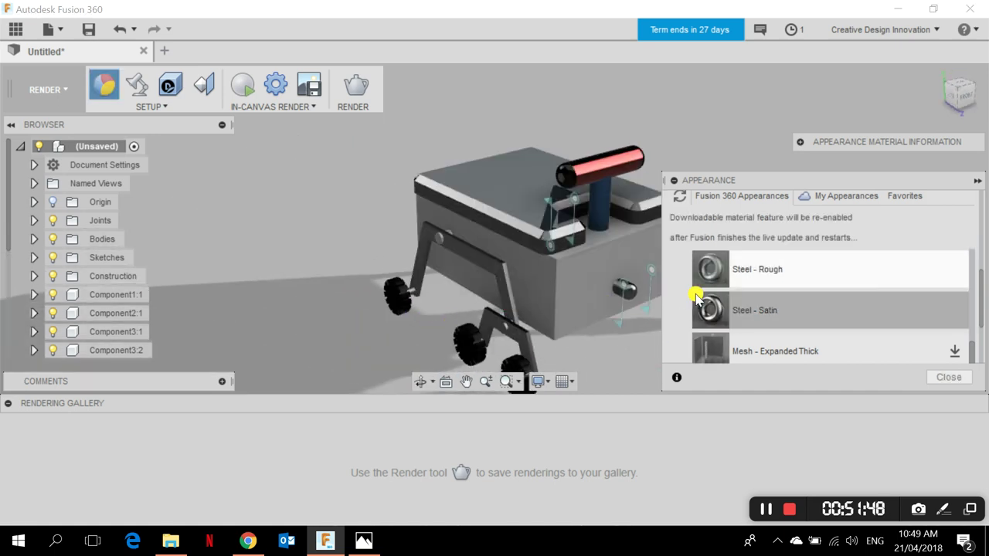
left_click_drag(707, 265, 536, 343)
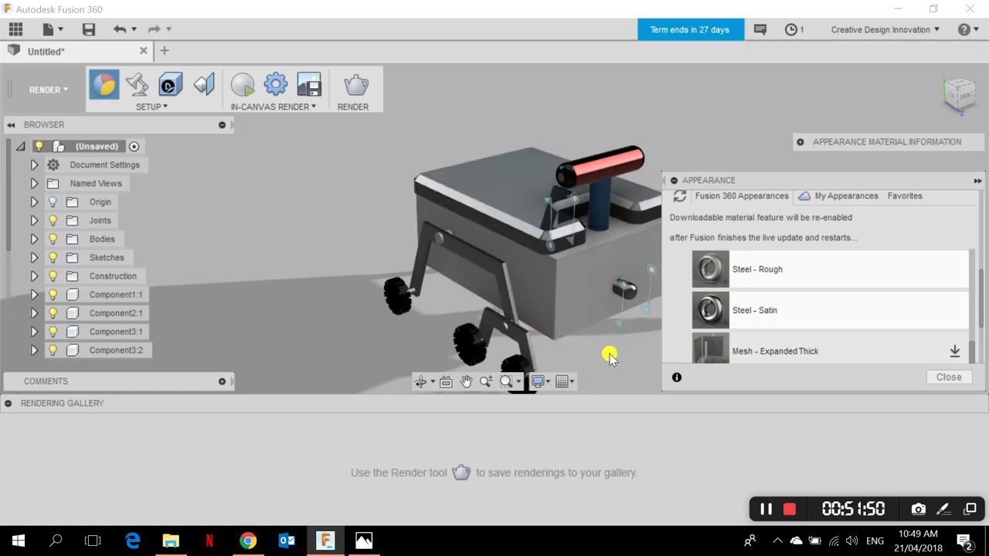
- Switch the appearance target back to faces and apply the Paint - Enamel Glossy (Red) appearance to the underside of the rover's body
middle_click_drag(610, 357, 556, 270, "shift")
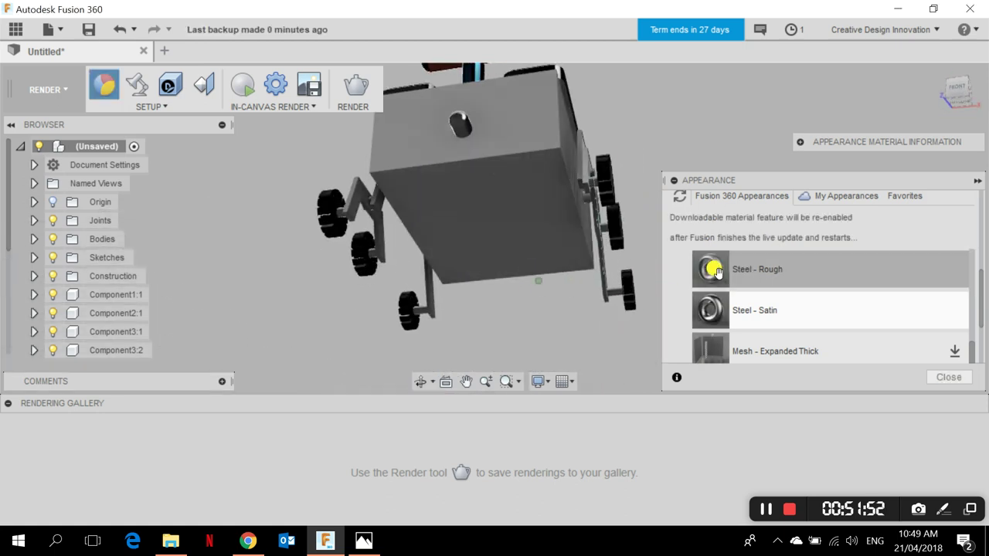
scroll(717, 270, "up", 10)
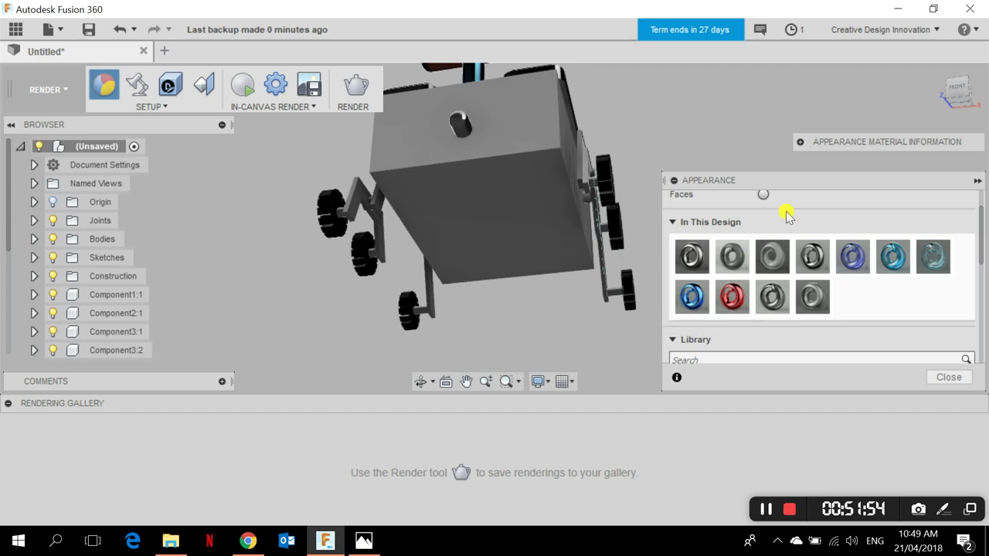
scroll(745, 232, "down", 5)
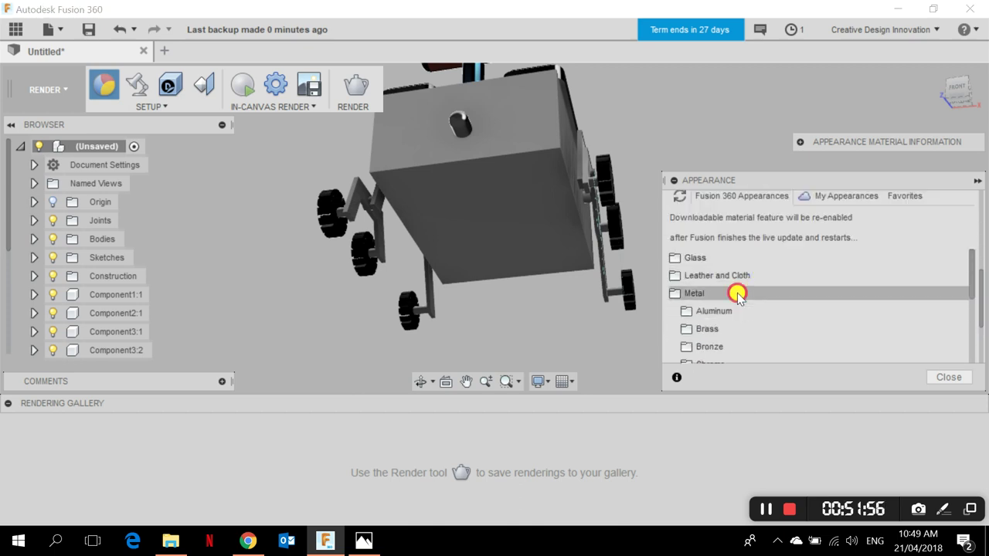
left_click(737, 289)
scroll(730, 305, "down", 4)
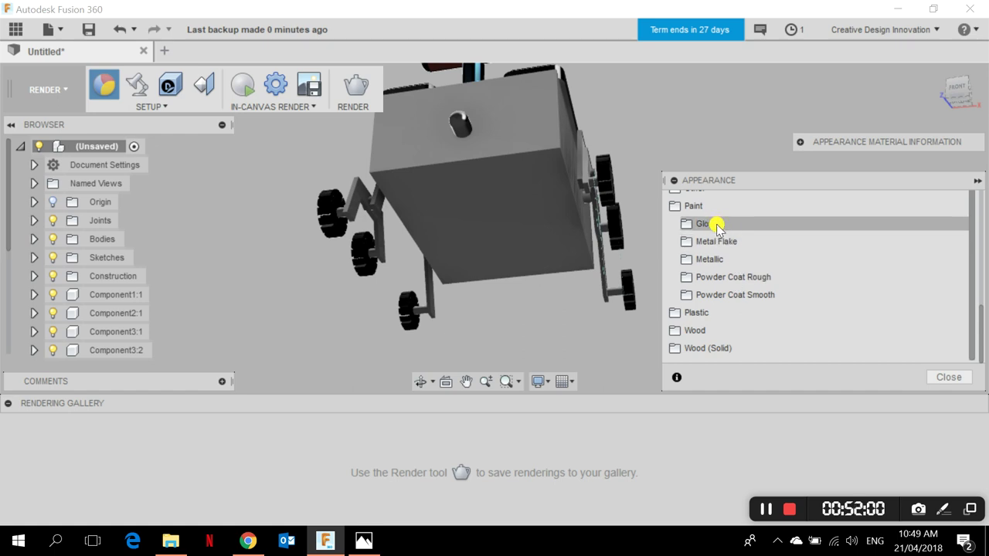
left_click(717, 224)
scroll(759, 287, "down", 3)
scroll(754, 313, "down", 2)
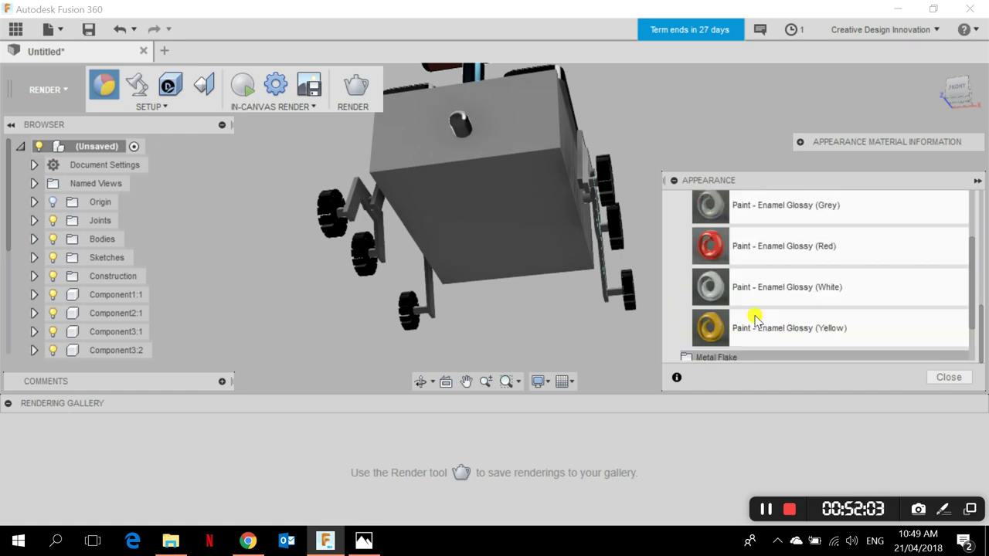
left_click_drag(741, 244, 537, 215)
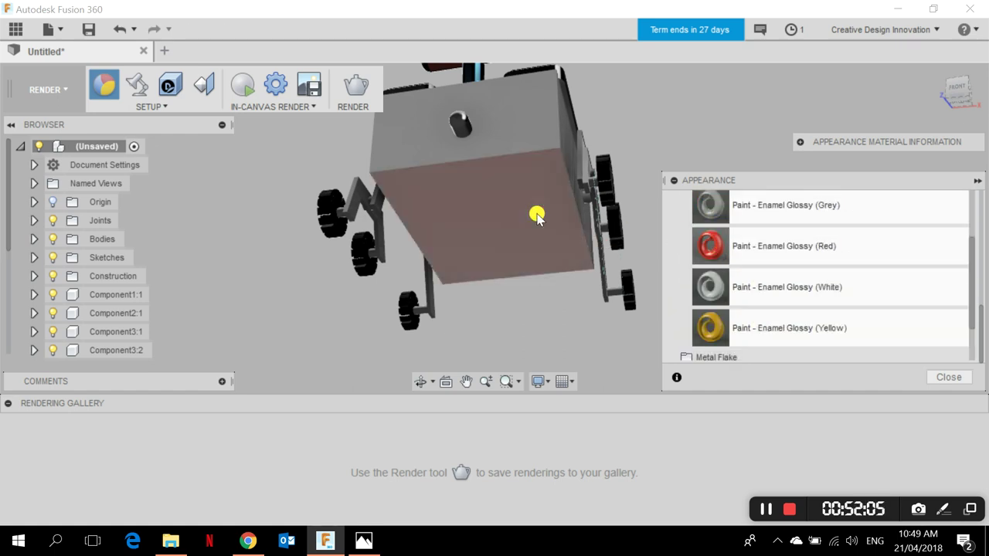
- Apply the Paint - Enamel Glossy (Green) appearance to the right side face of the rover's body
mouse_move(631, 267)
middle_mouse_down("shift")
mouse_move(600, 287)
mouse_move(608, 302)
mouse_move(513, 261)
mouse_move(520, 307)
mouse_move(528, 283)
mouse_move(518, 302)
middle_mouse_up("shift")
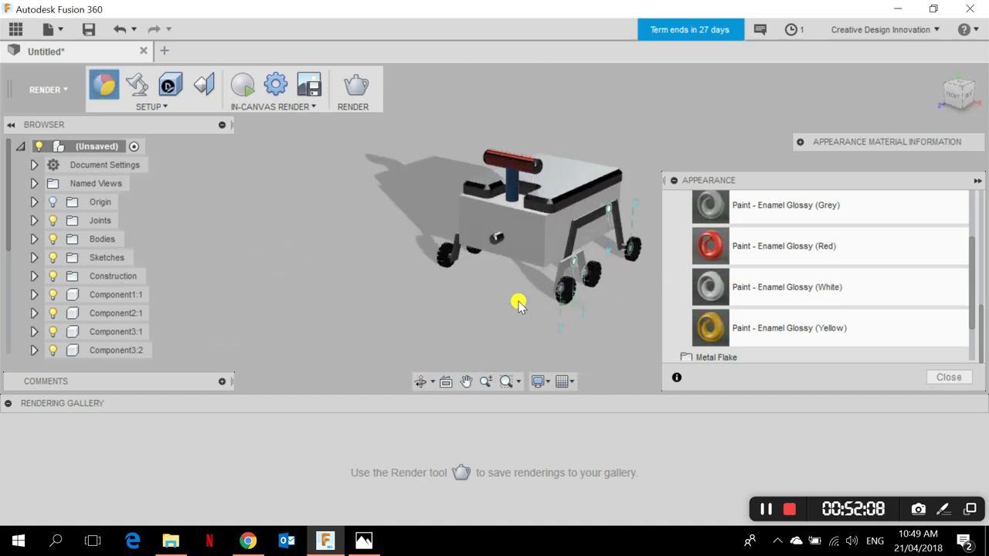
scroll(730, 274, "up", 3)
left_click_drag(731, 283, 559, 246)
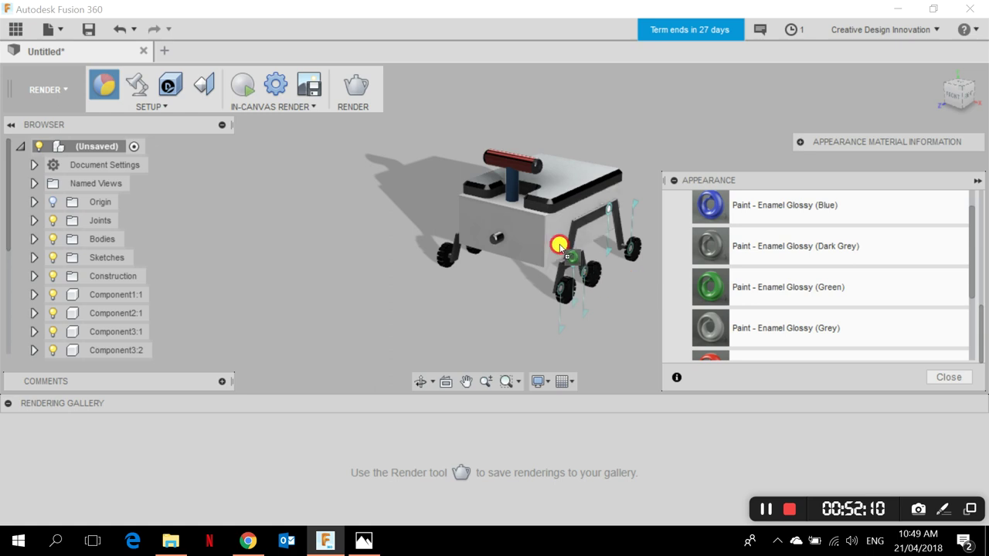
middle_click_drag(652, 254, 562, 315, "shift")
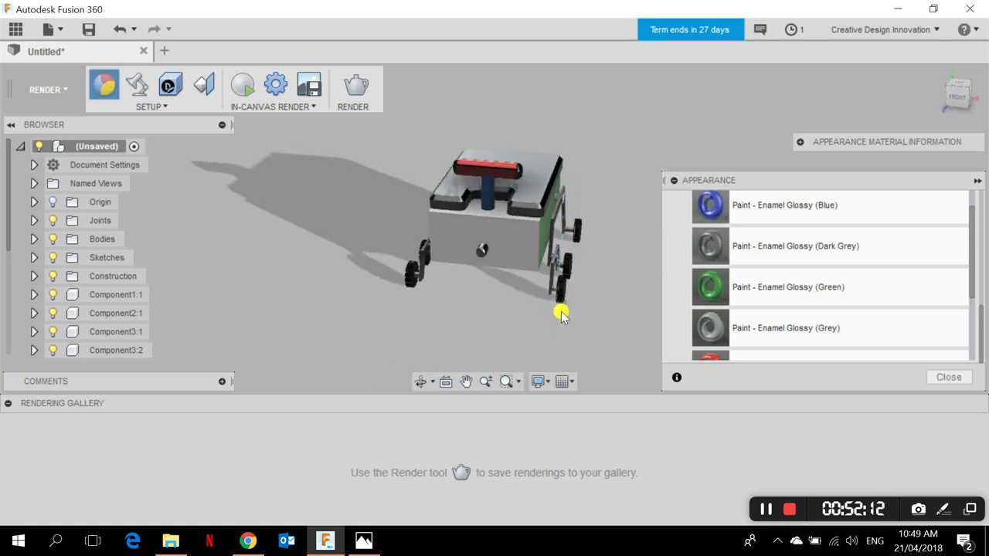
middle_click_drag(543, 268, 521, 273, "shift")
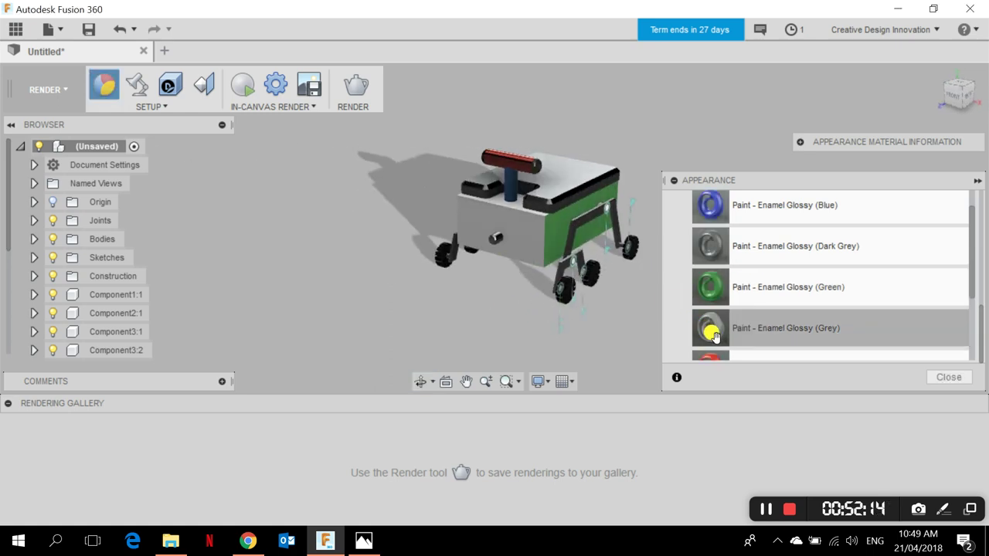
- Apply the Paint - Enamel Glossy (Blue) appearance to both side faces of the rover's body
left_click_drag(723, 202, 569, 245)
middle_click_drag(435, 282, 530, 278, "shift")
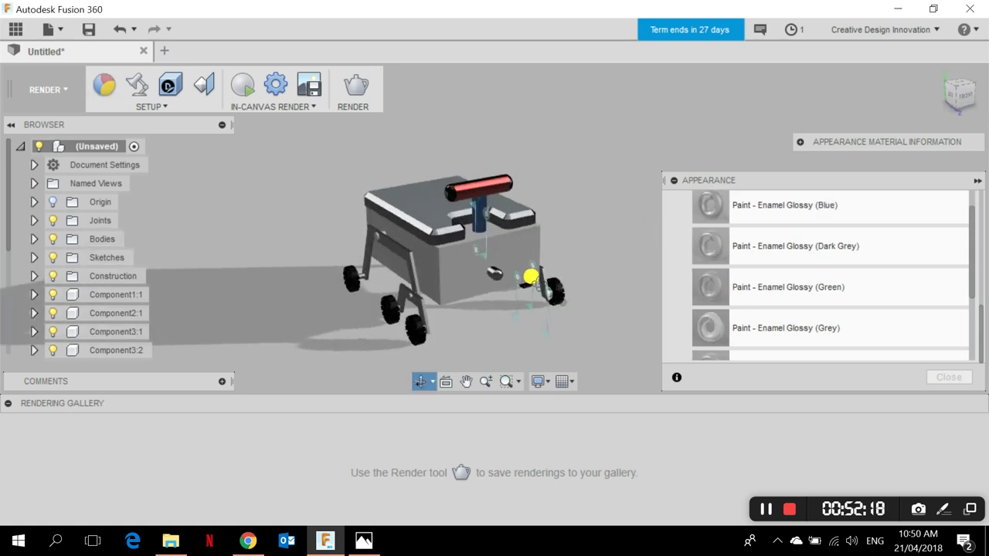
left_click_drag(738, 205, 430, 266)
middle_click_drag(540, 286, 598, 289, "shift")
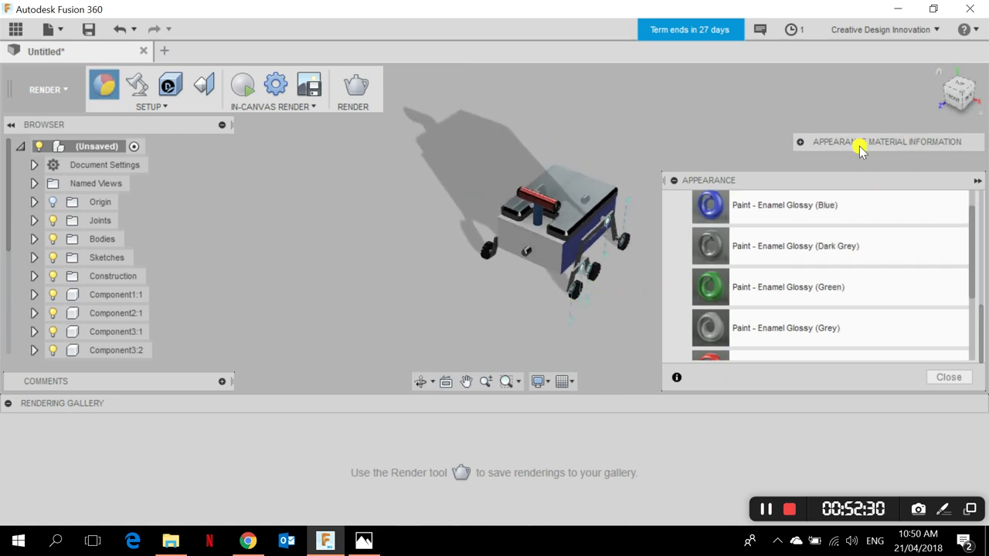
- Apply the Glass - Light Color appearance to the faces of the small peg on the front of the rover's body
left_click(940, 73)
scroll(868, 258, "up", 10)
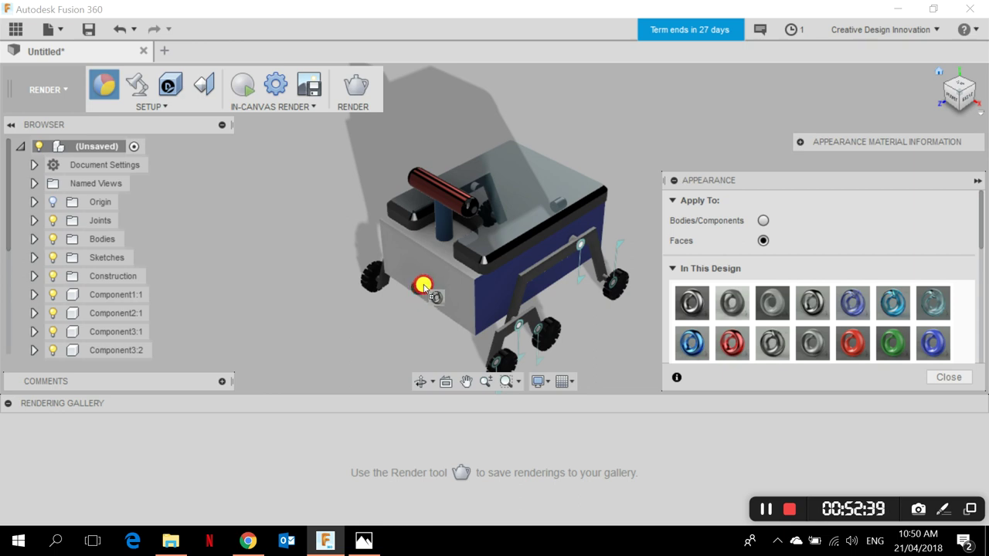
scroll(425, 289, "up", 5)
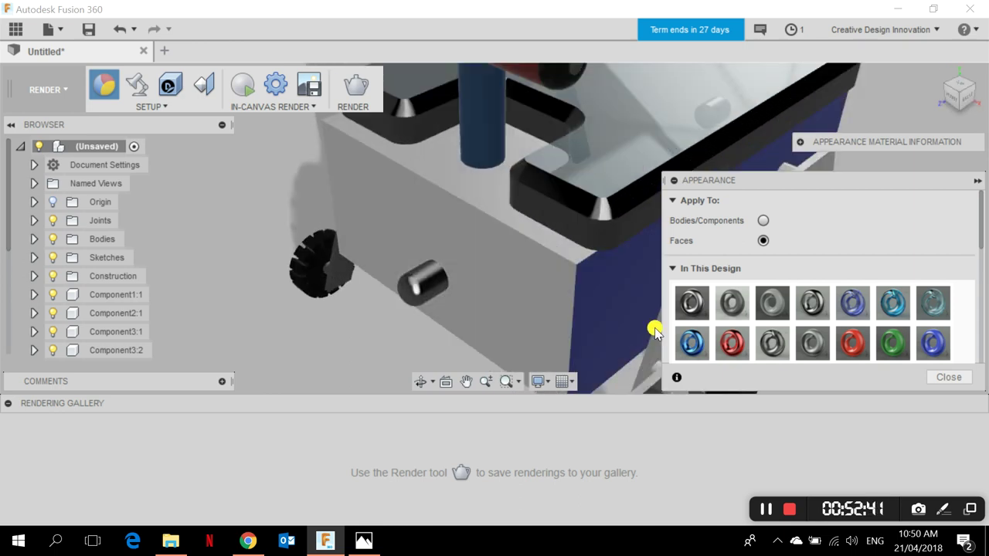
left_click_drag(774, 341, 434, 296)
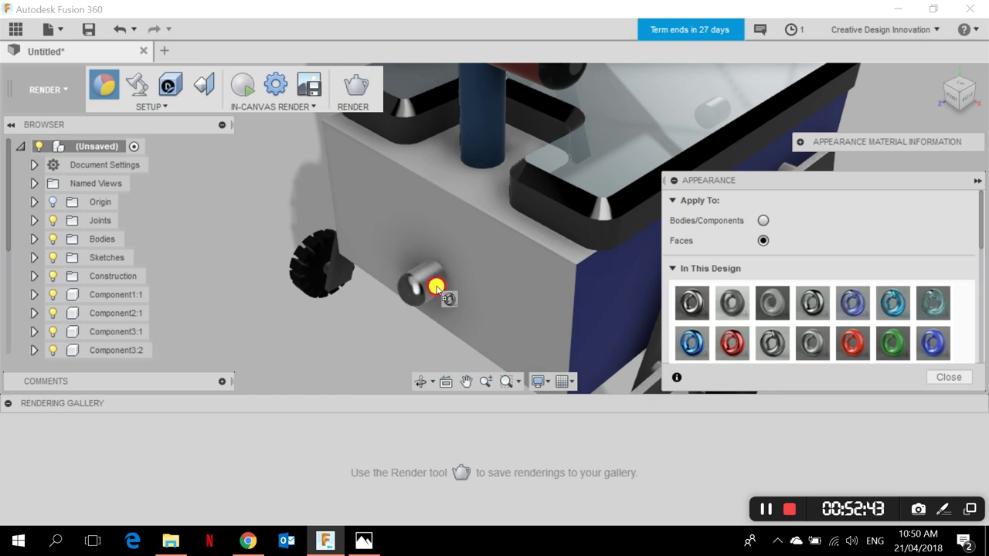
left_click_drag(775, 348, 421, 297)
scroll(563, 316, "down", 5)
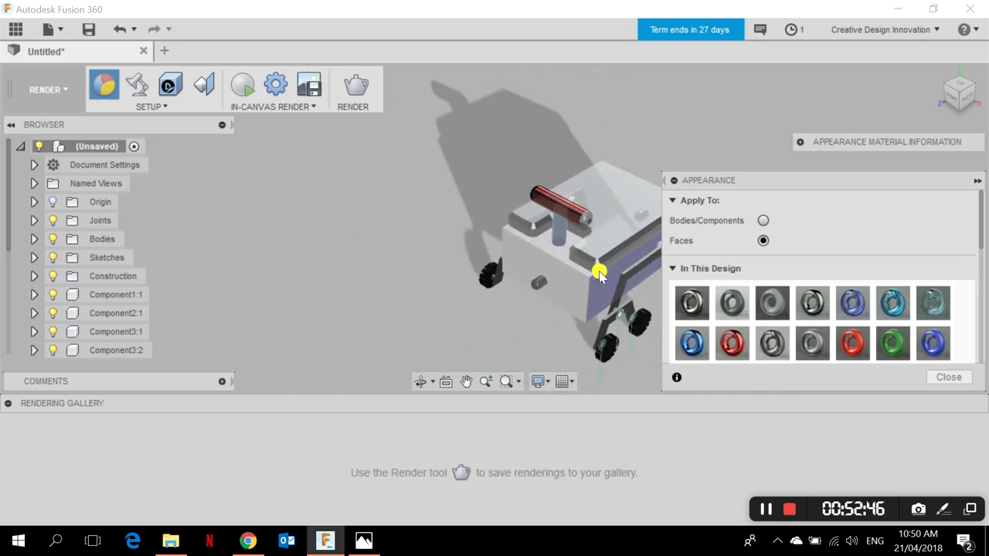
- Apply the Glass - Light Color appearance to the peg on the rear of the rover's body and finish assigning appearances
middle_click_drag(538, 272, 413, 243, "shift")
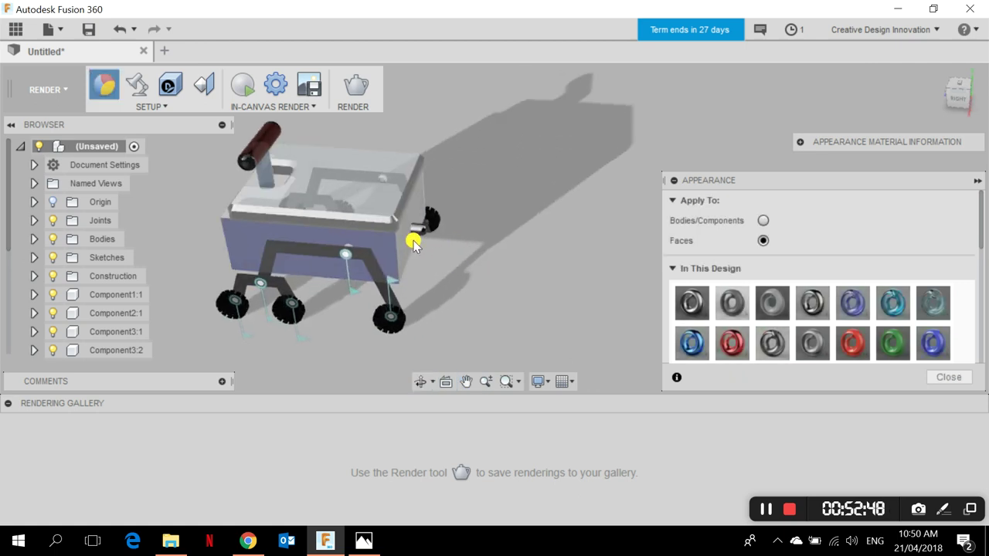
scroll(576, 292, "up", 5)
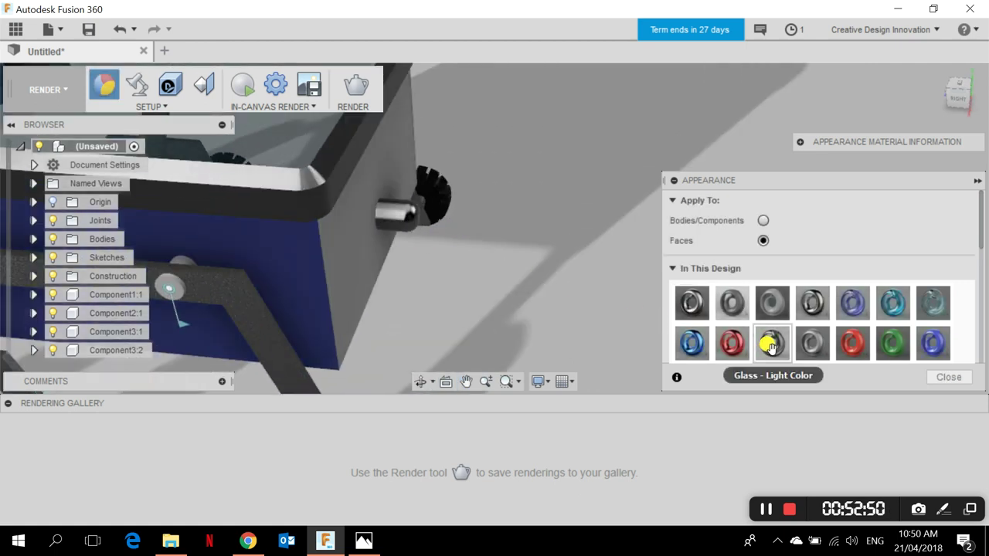
left_click_drag(770, 348, 396, 222)
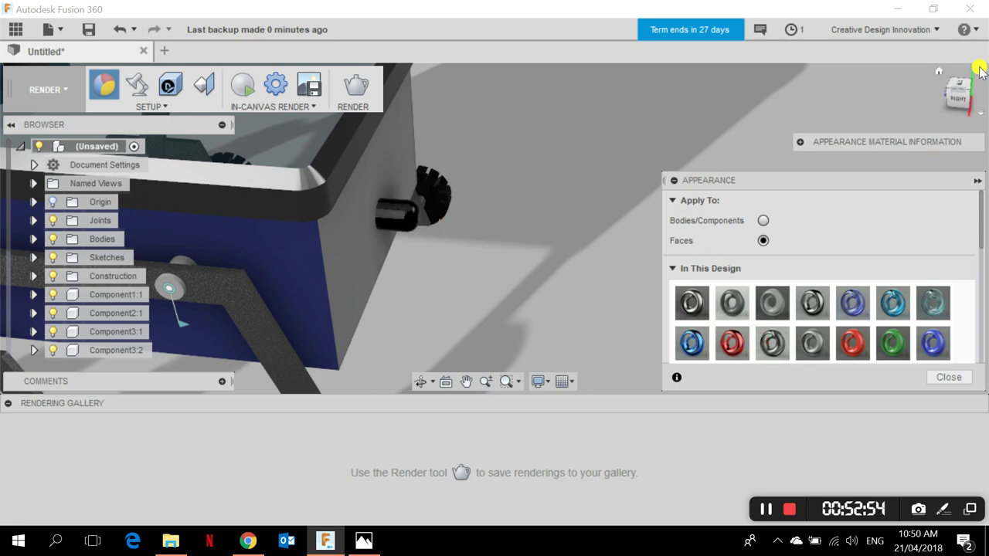
left_click(941, 74)
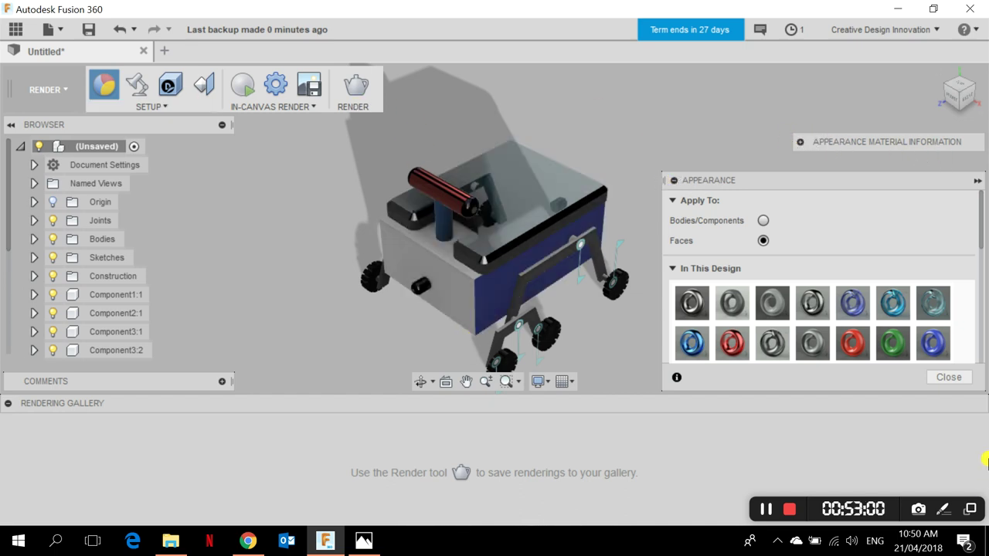
left_click(948, 376)
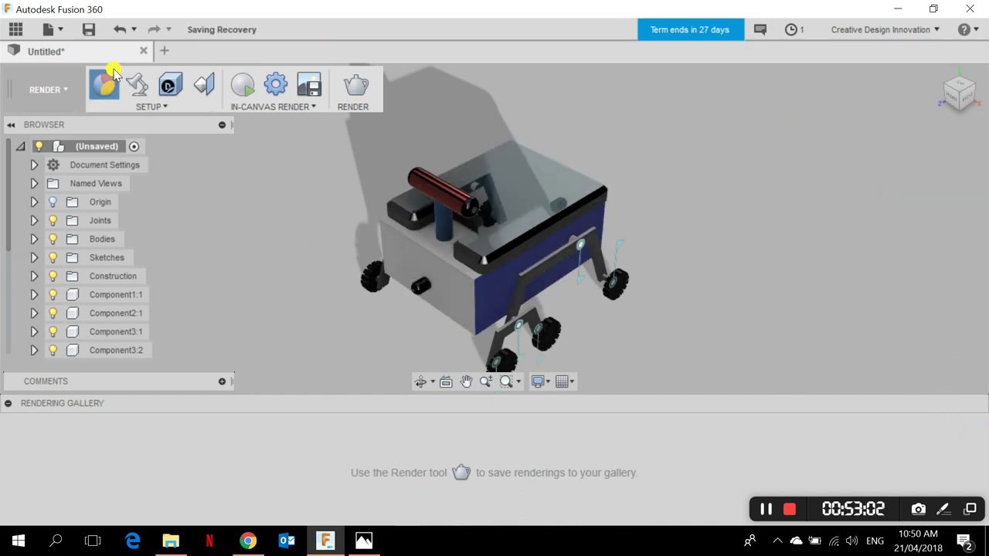
- Insert the emirates_mars_mission image from the Desktop as a decal on the front face of the rover's body
left_click(170, 87)
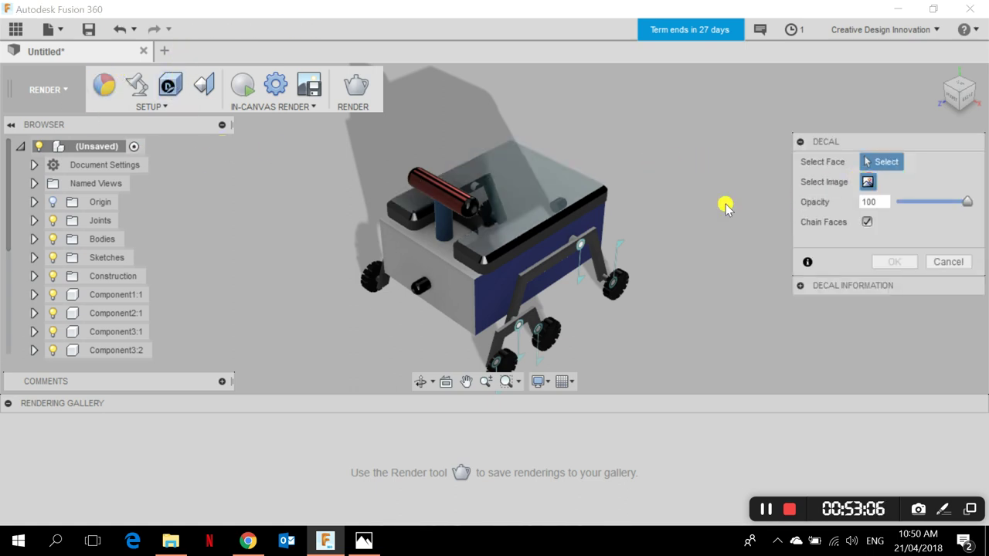
left_click(481, 219)
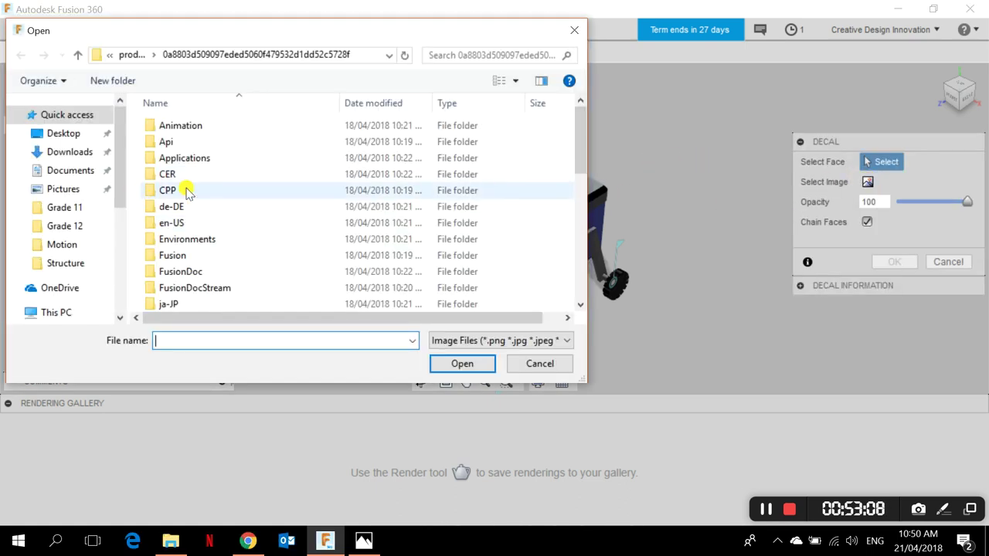
left_click(77, 136)
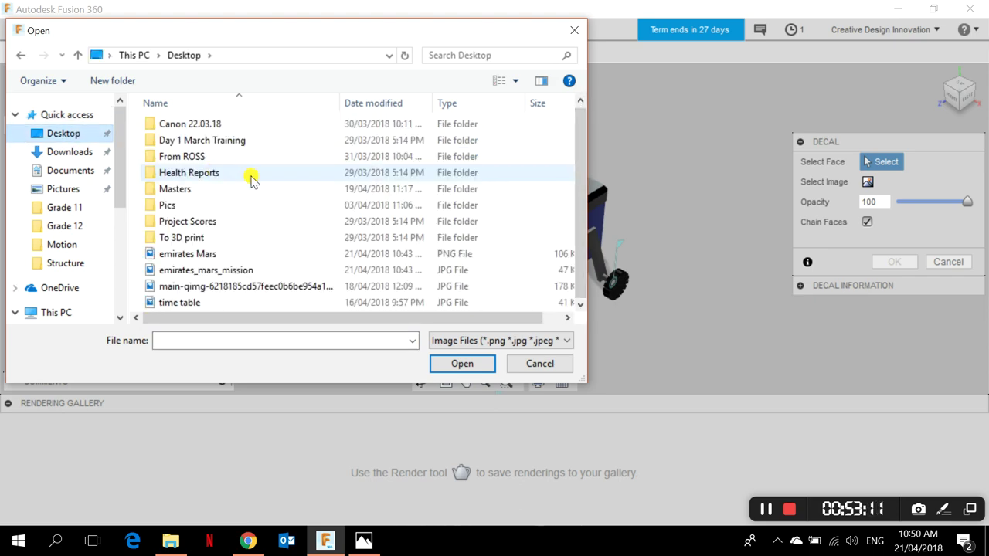
double_click(268, 270)
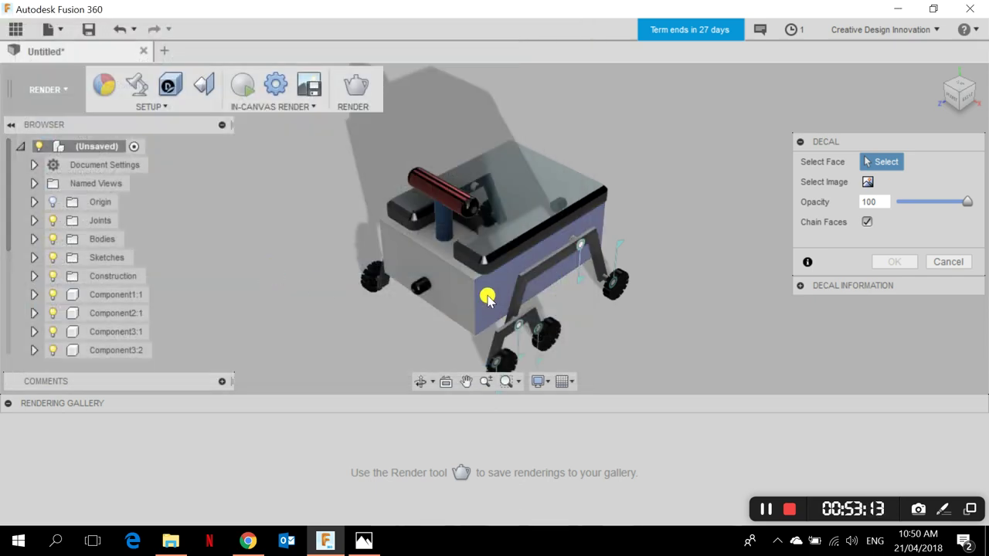
scroll(541, 261, "up", 4)
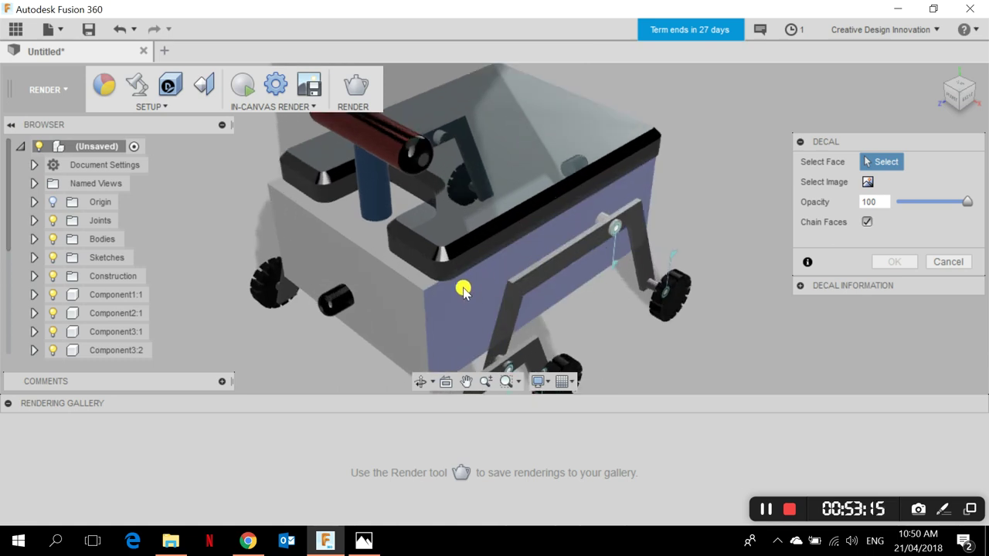
scroll(370, 303, "up", 2)
left_click(370, 303)
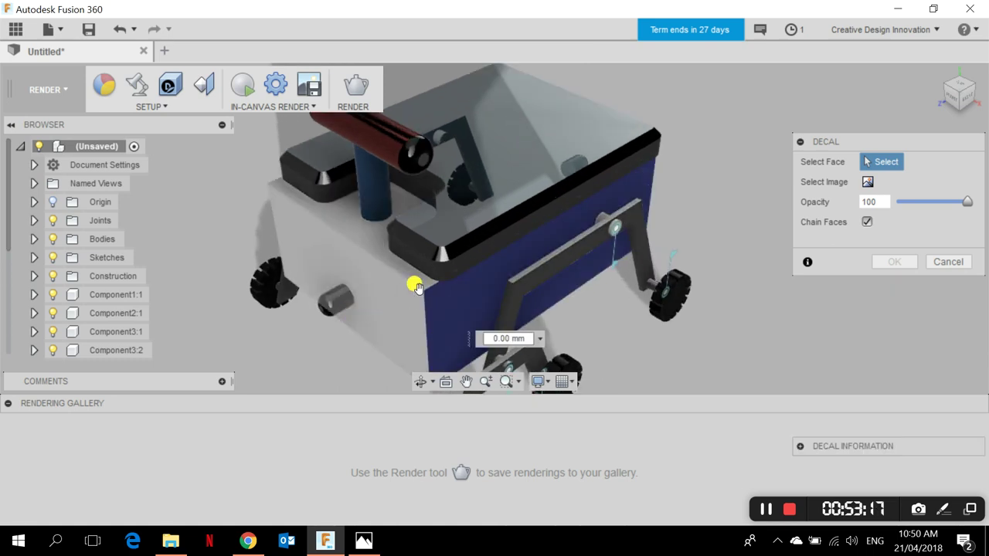
- Shift the front decal by about -15.1 mm in X and -1.65 mm in Y, scale it uniformly to about 1.22, and accept it
middle_click_drag(429, 302, 502, 249, "shift")
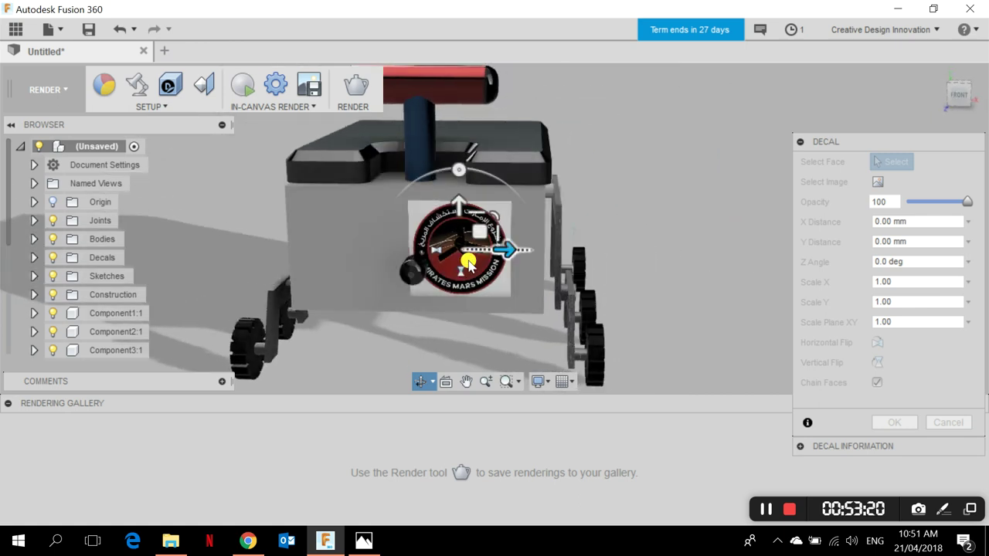
left_click_drag(470, 224, 447, 240)
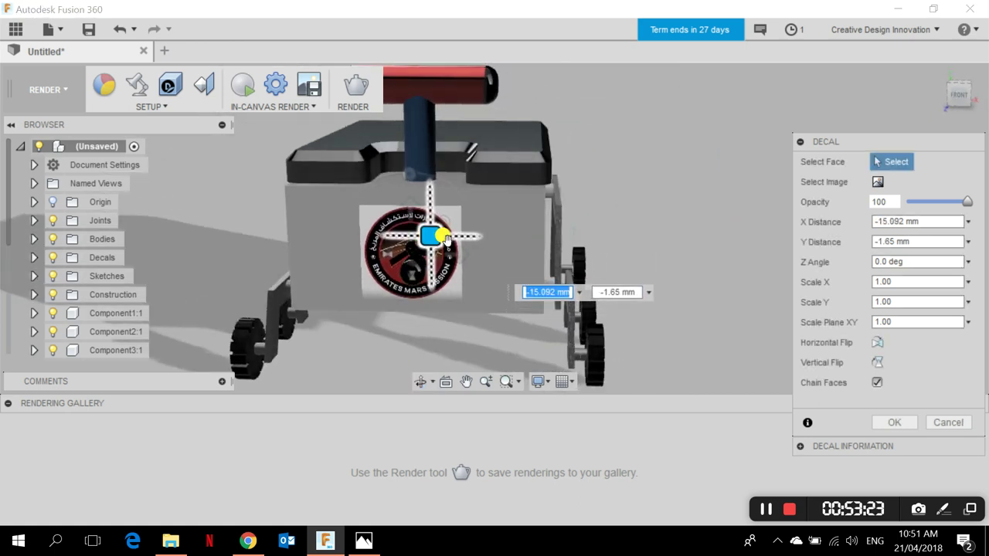
left_click(956, 95)
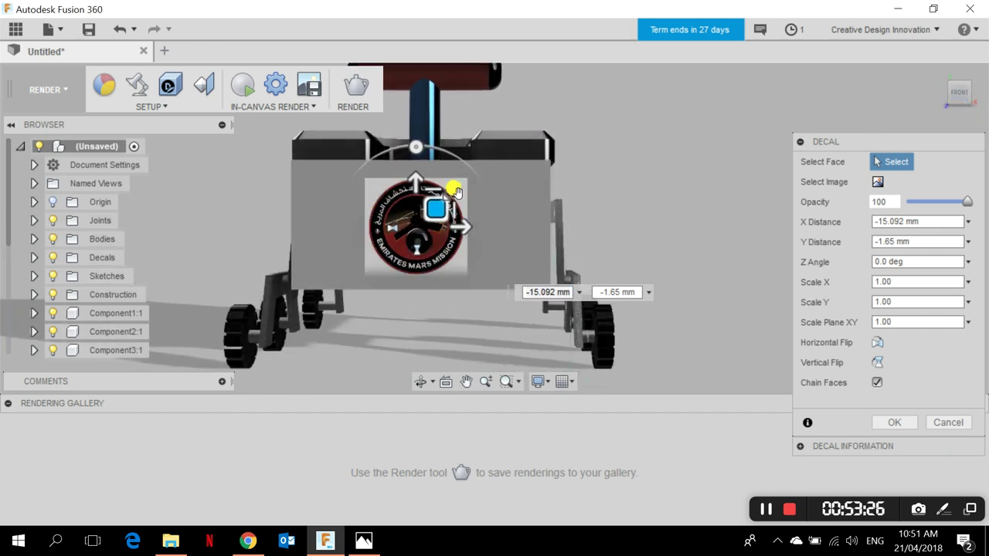
mouse_move(457, 192)
left_mouse_down()
mouse_move(469, 184)
mouse_move(460, 186)
left_mouse_up()
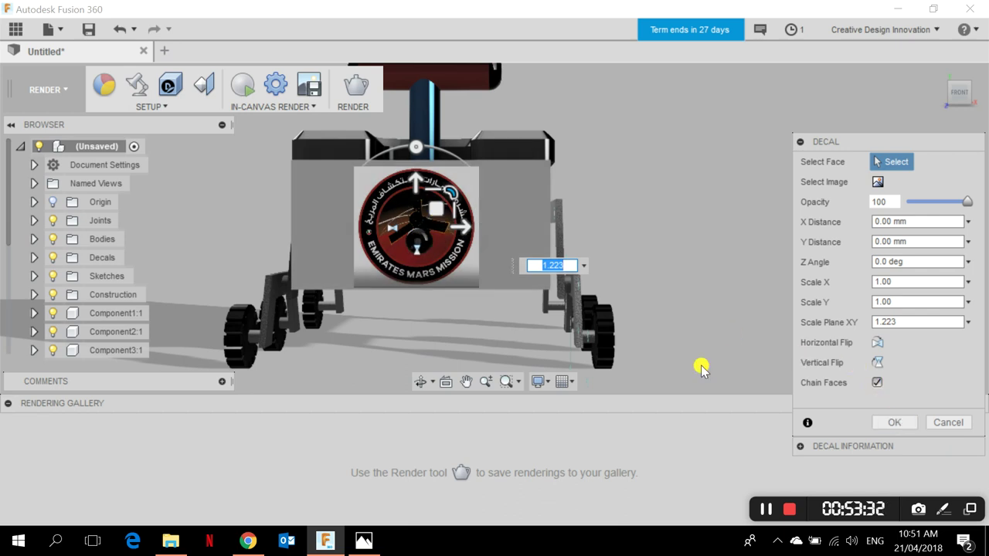
left_click(899, 422)
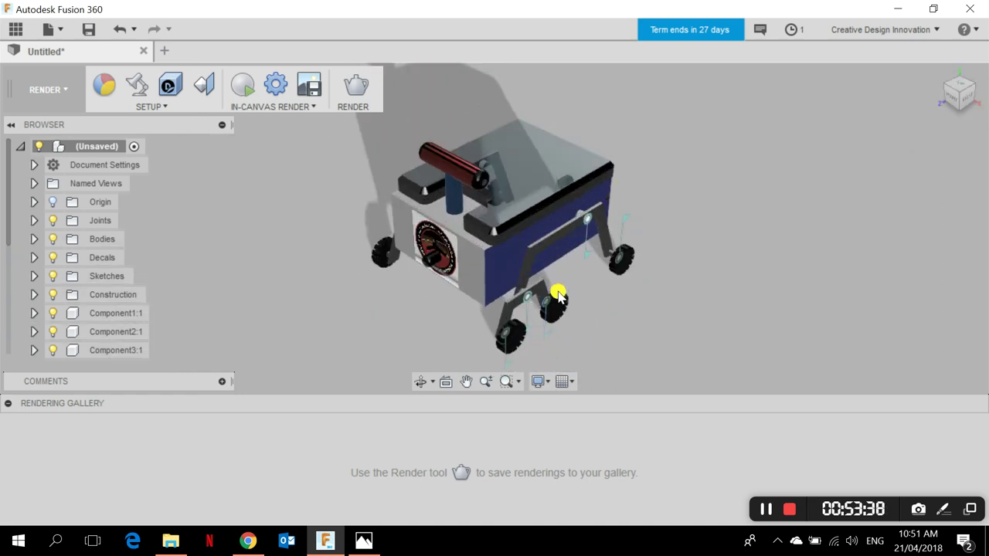
- Insert the emirates Mars image as a decal on the body's right side face and move it to the middle of that face
left_click(170, 85)
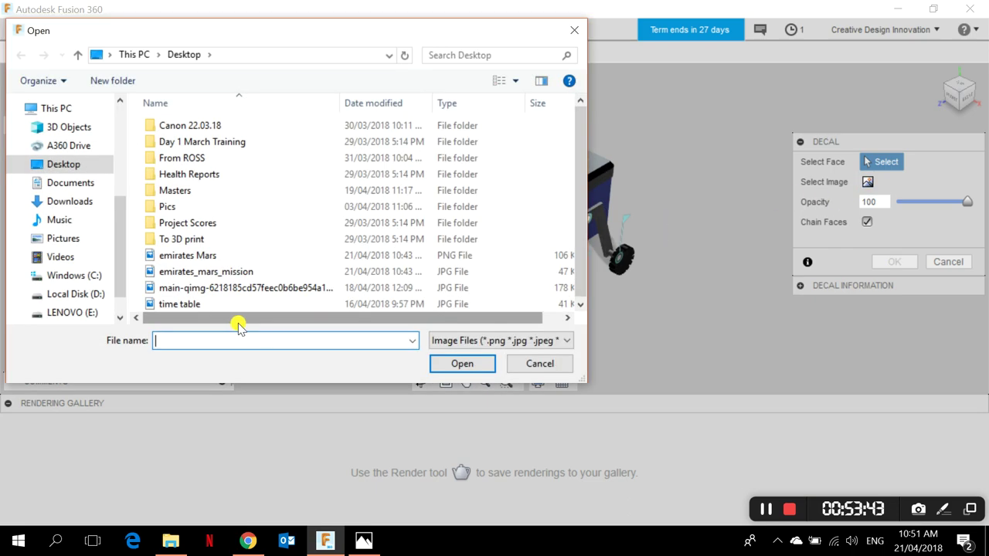
double_click(205, 254)
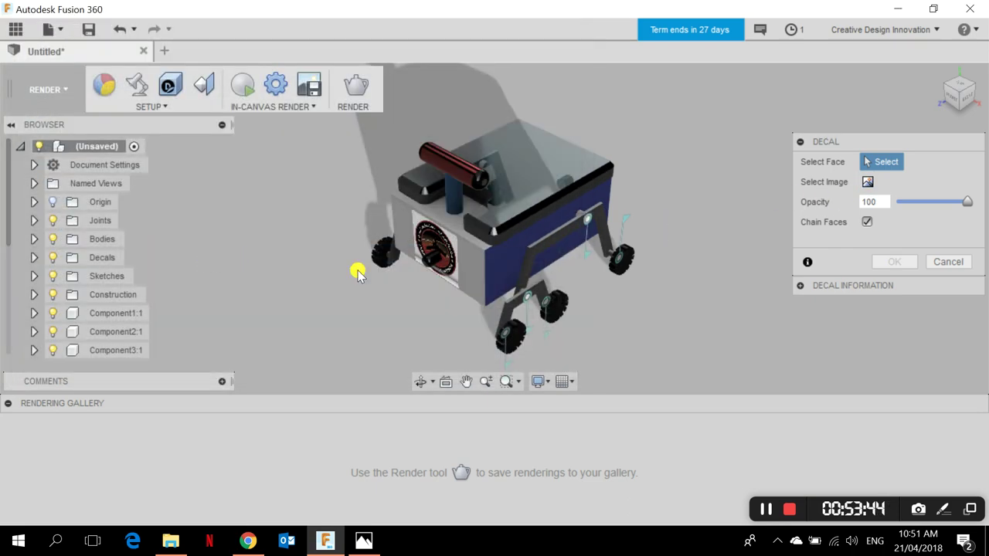
left_click(522, 249)
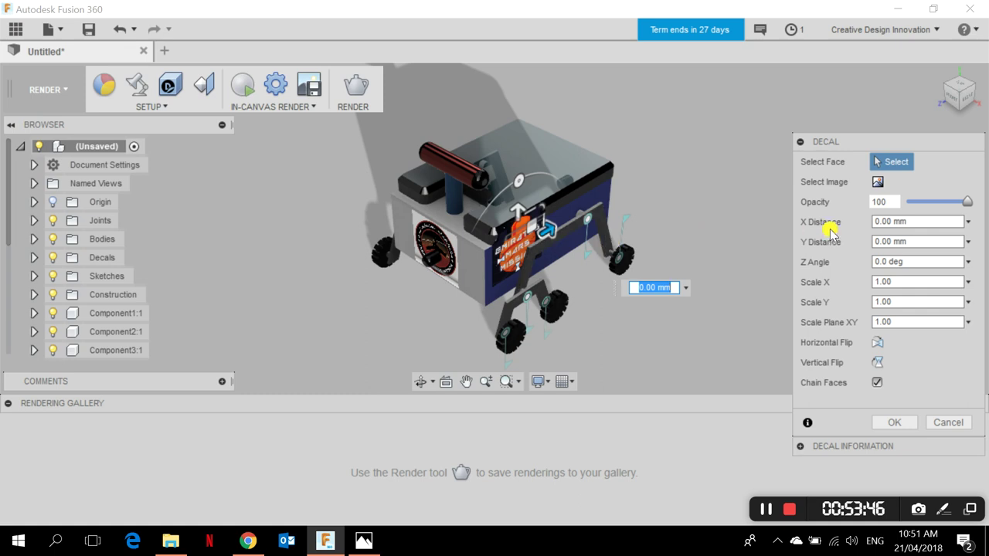
left_click(968, 98)
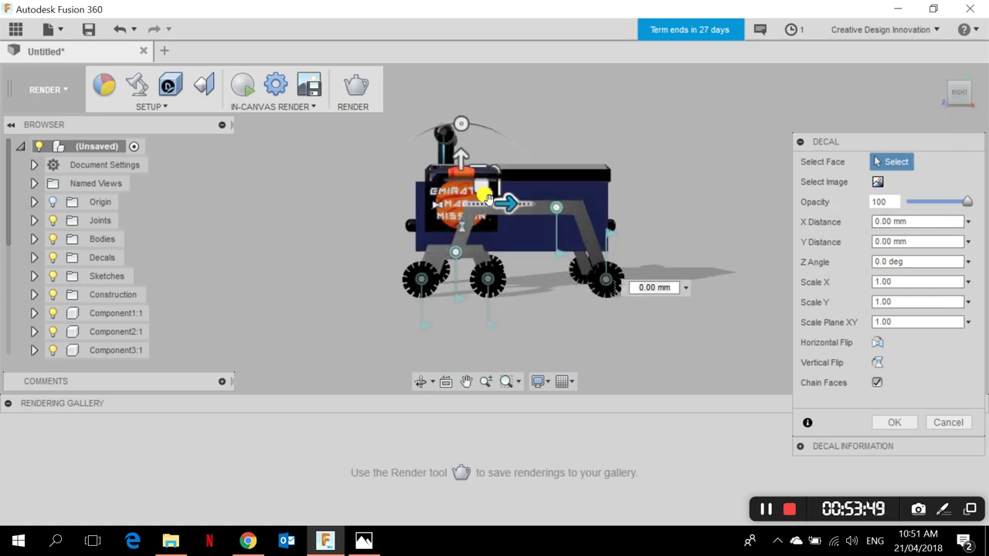
mouse_move(531, 211)
left_mouse_down()
mouse_move(526, 200)
mouse_move(545, 187)
mouse_move(530, 207)
mouse_move(518, 197)
mouse_move(532, 195)
mouse_move(480, 202)
mouse_move(531, 198)
left_mouse_up()
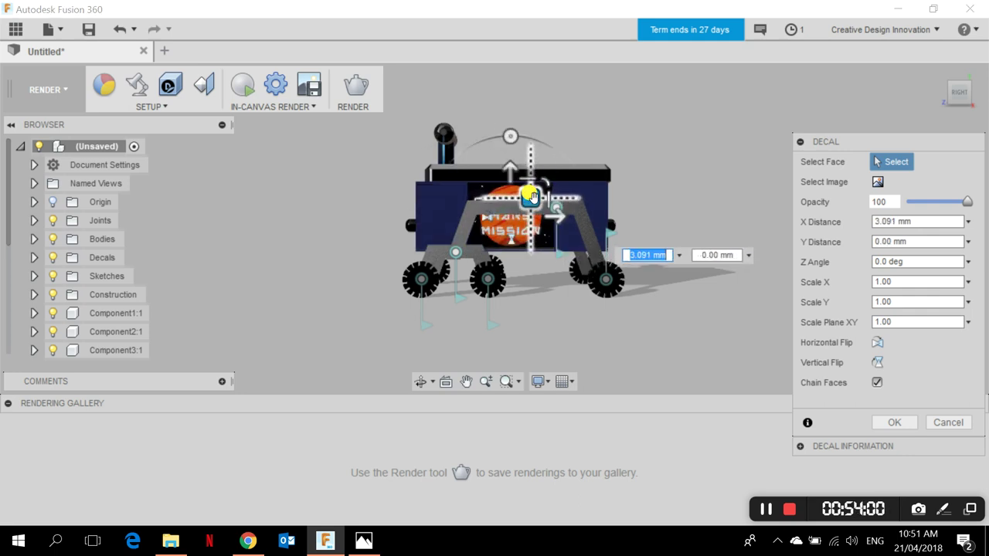
left_click(888, 421)
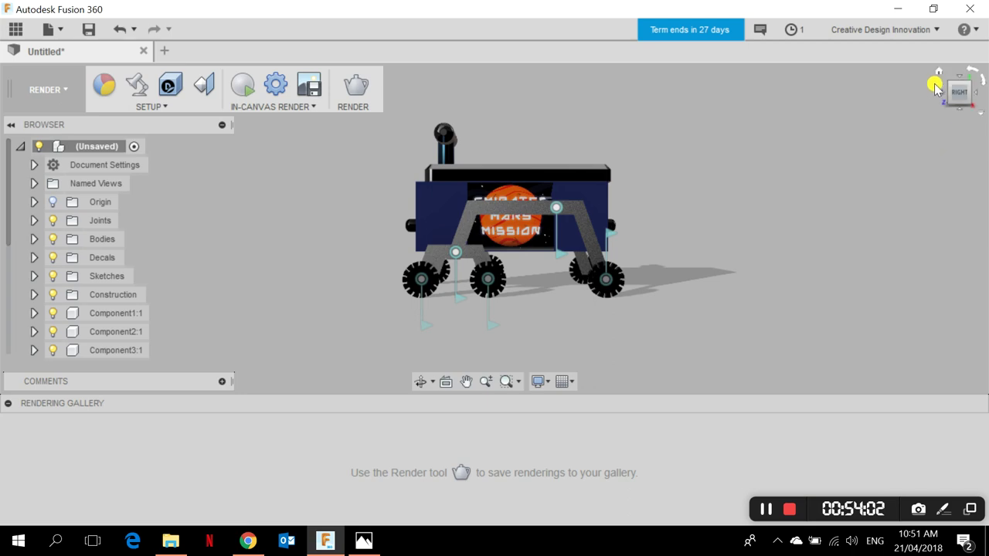
- Capture the rover's home view as an image at the current document window size
left_click_drag(938, 66, 503, 338)
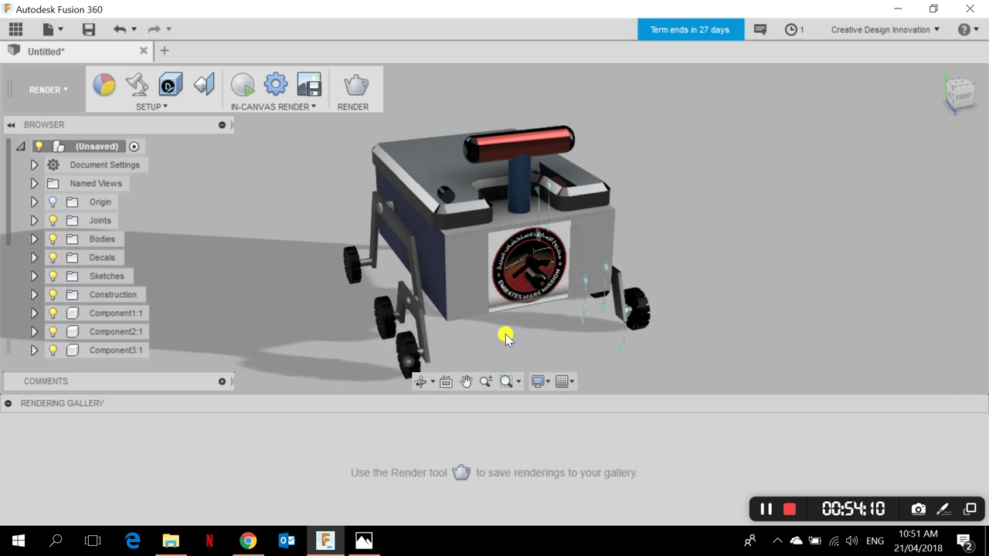
left_click_drag(701, 352, 608, 336)
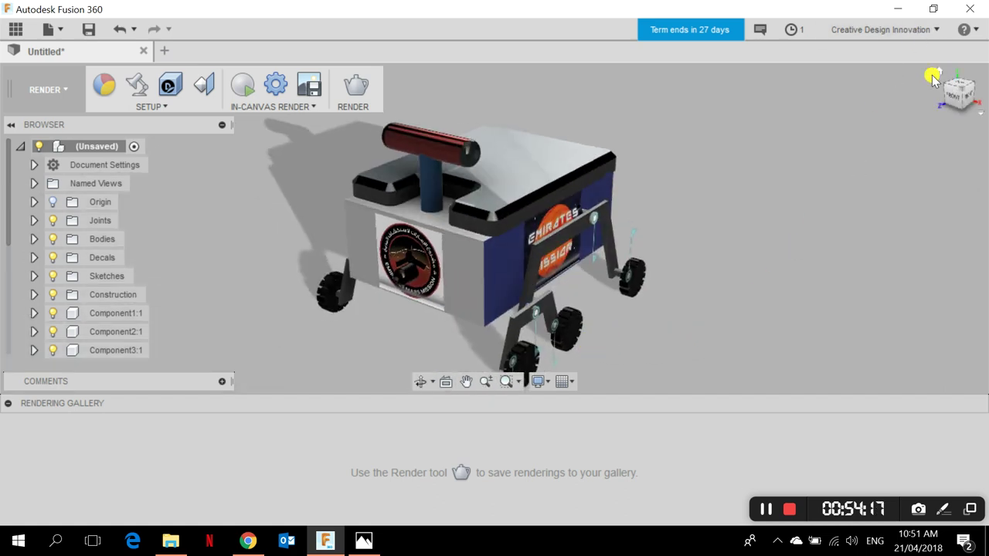
middle_click_drag(940, 71, 572, 294)
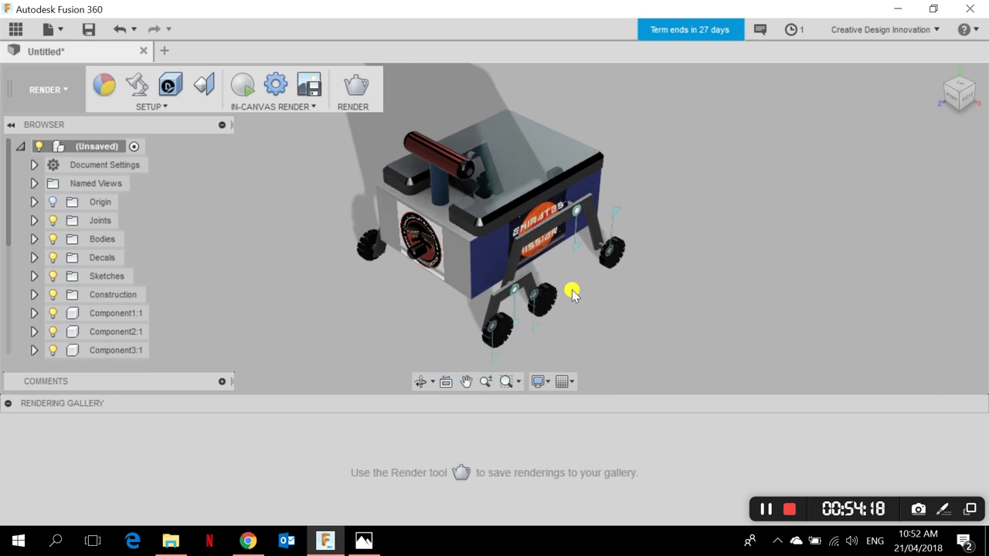
left_click(311, 84)
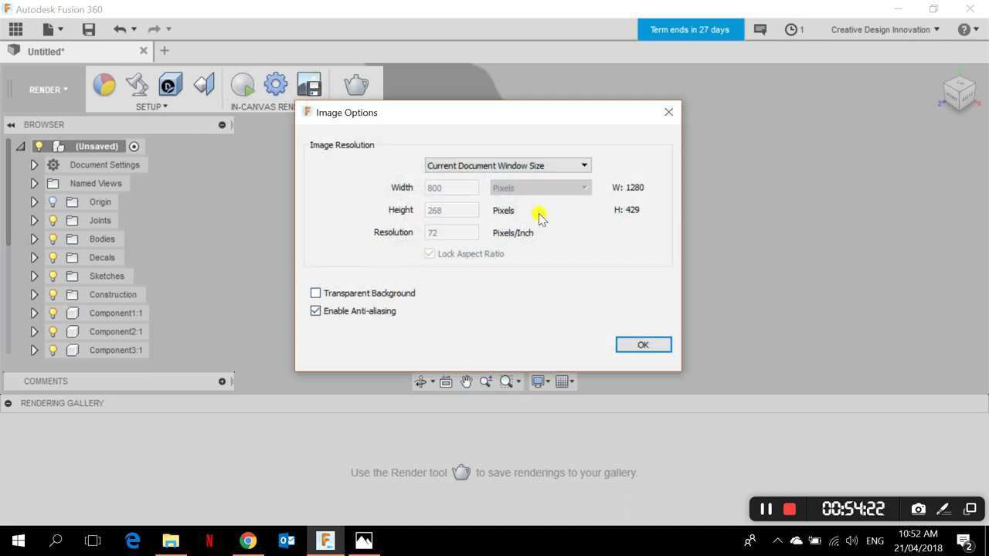
left_click(636, 344)
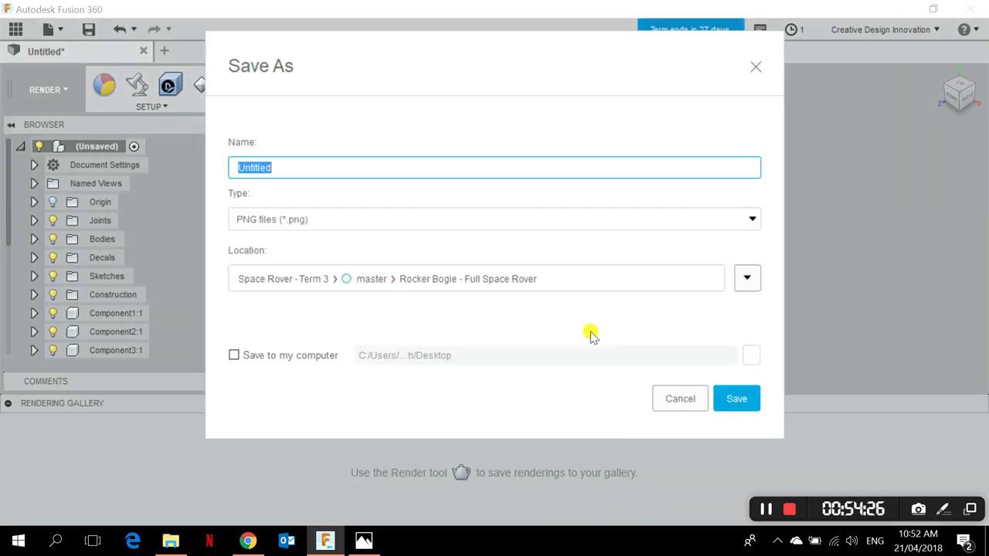
- Save the captured image to the computer's Desktop as a PNG named "image space rover"
left_click(276, 354)
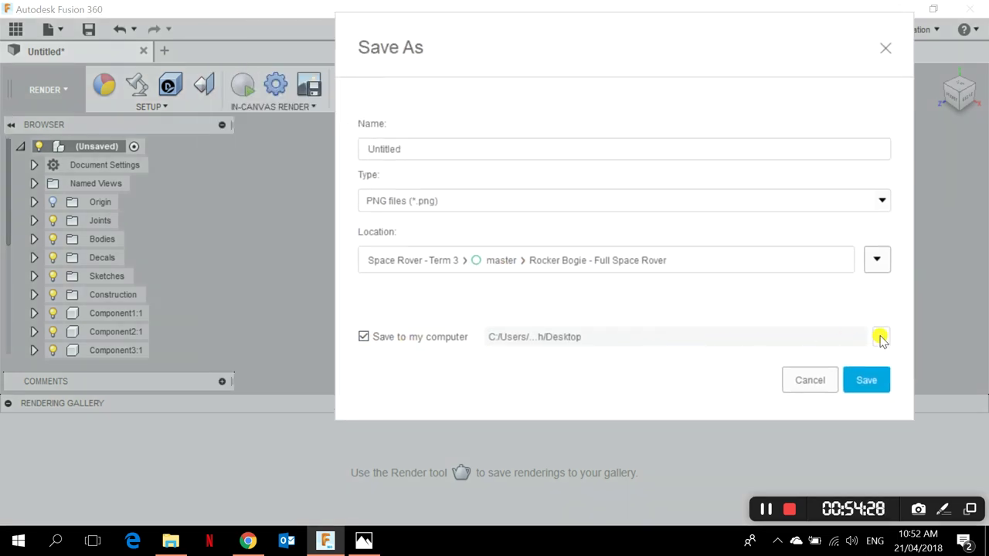
left_click(881, 338)
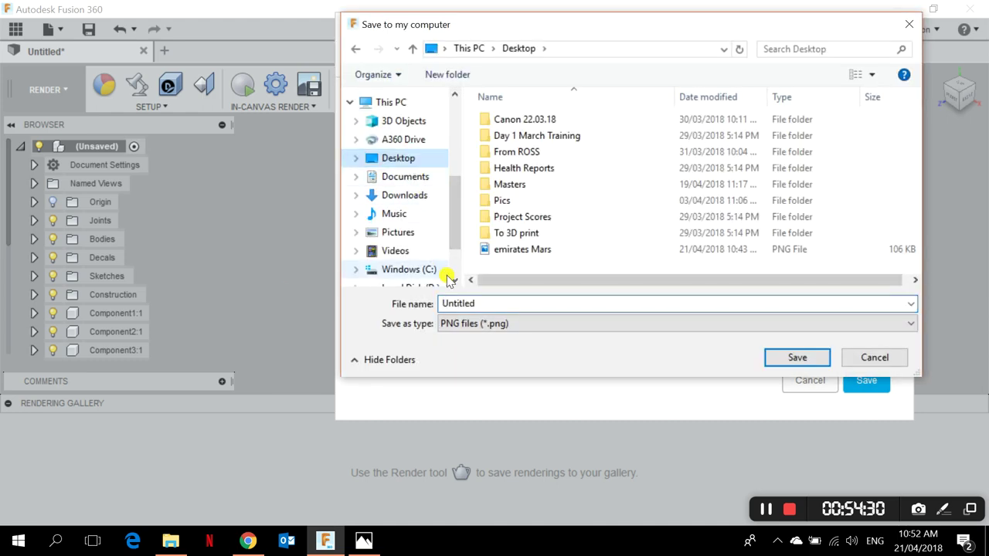
double_click(477, 302)
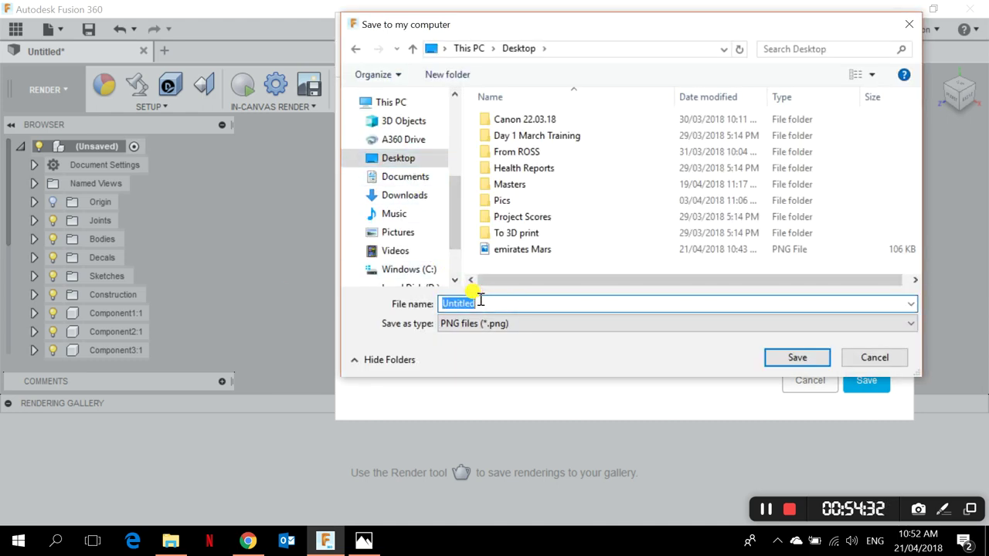
type("image space rover")
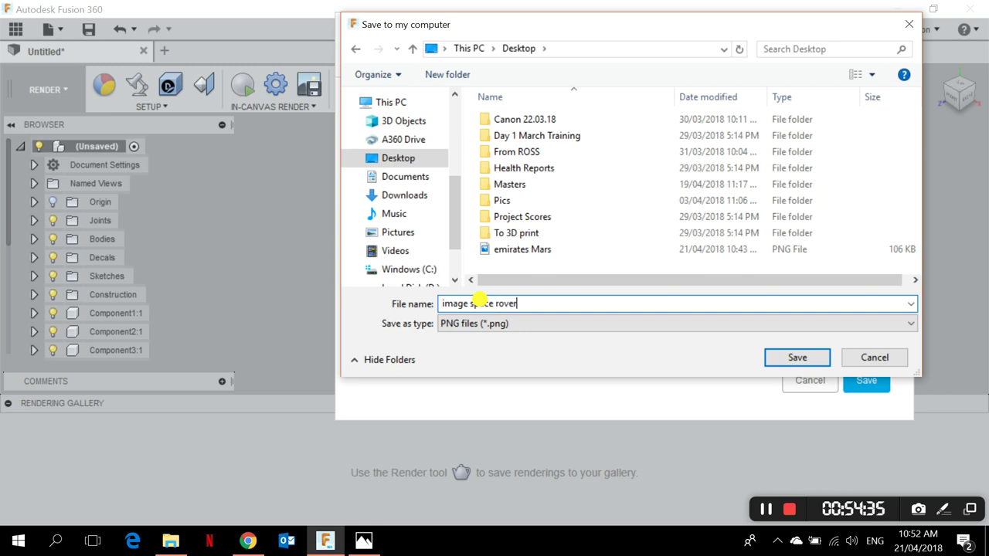
key("Return")
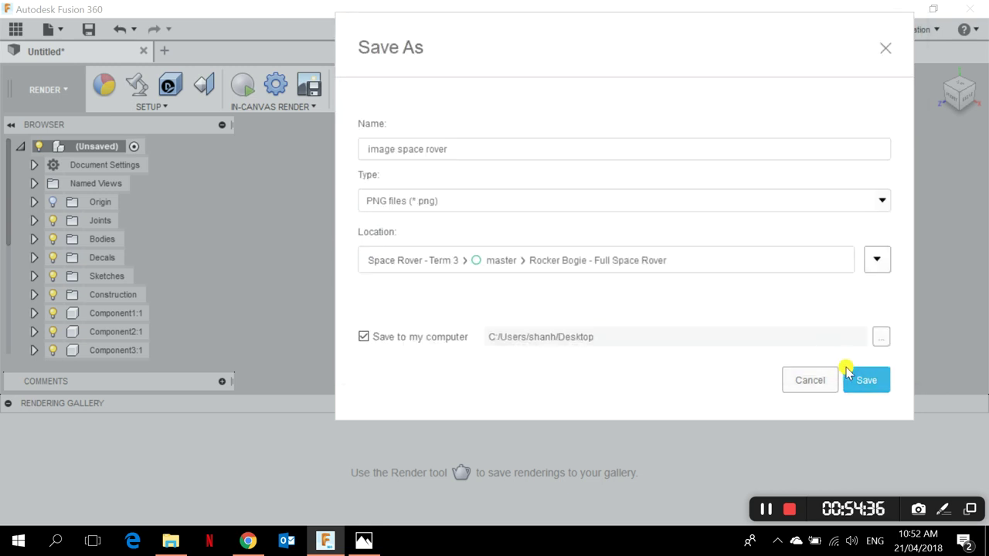
left_click(878, 378)
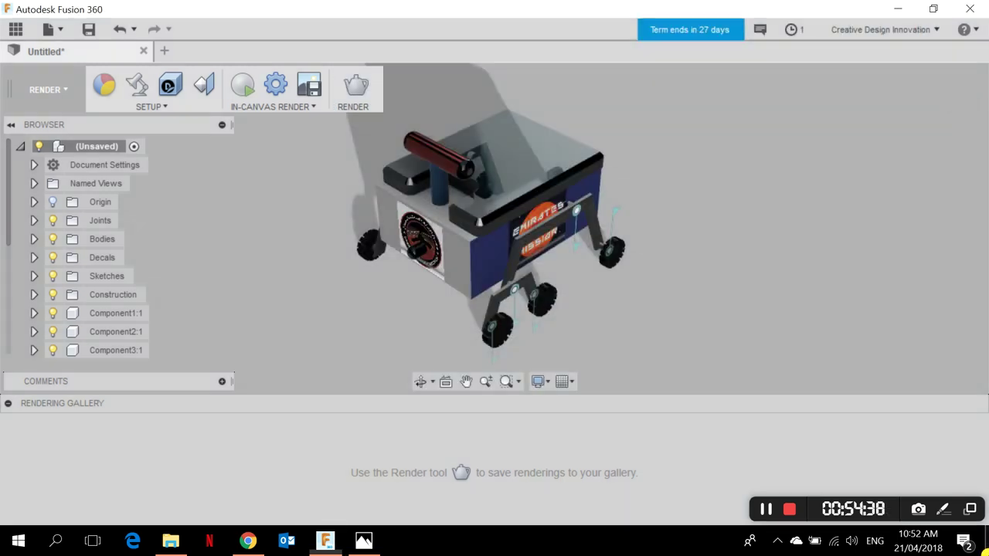
- Switch to the desktop and open image space rover.png in Photos to check the captured image
key("super+d")
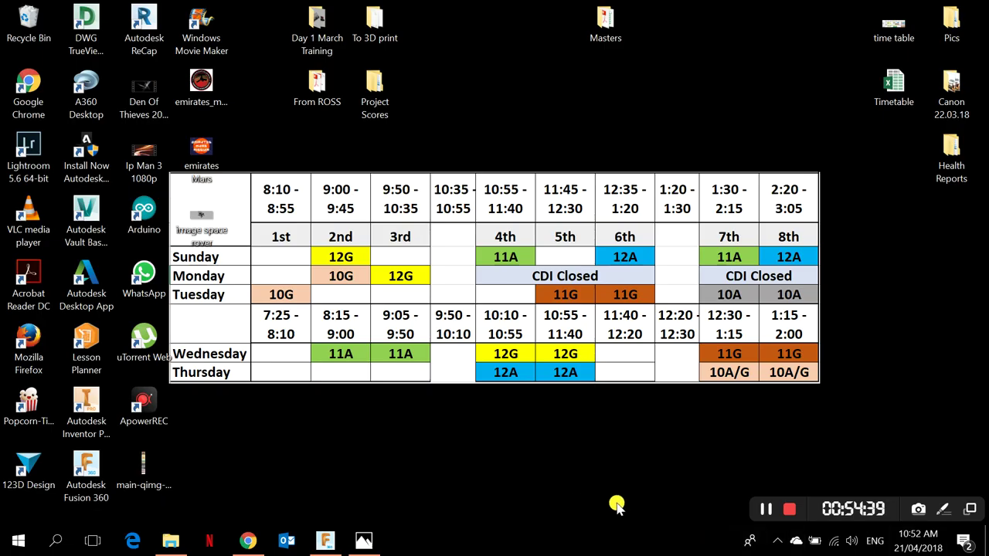
double_click(210, 240)
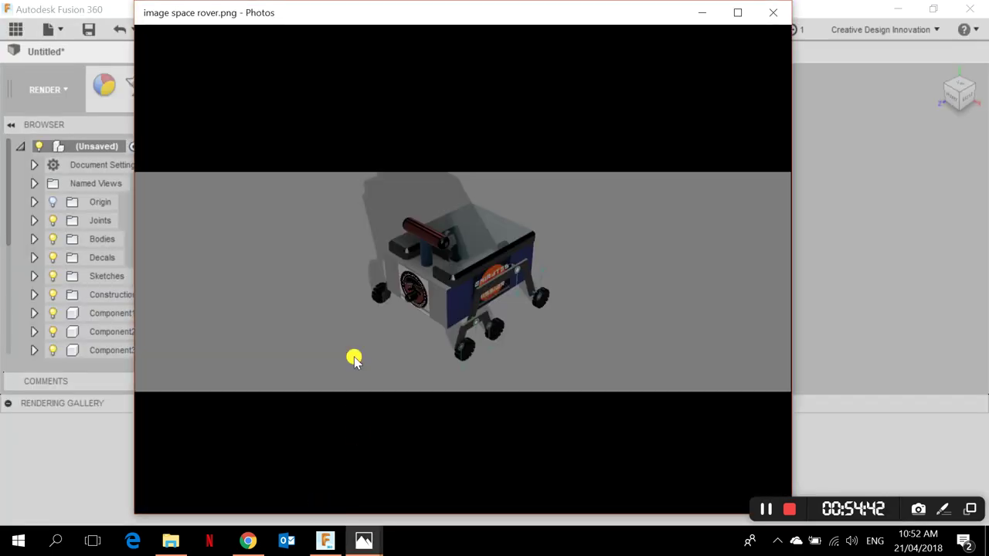